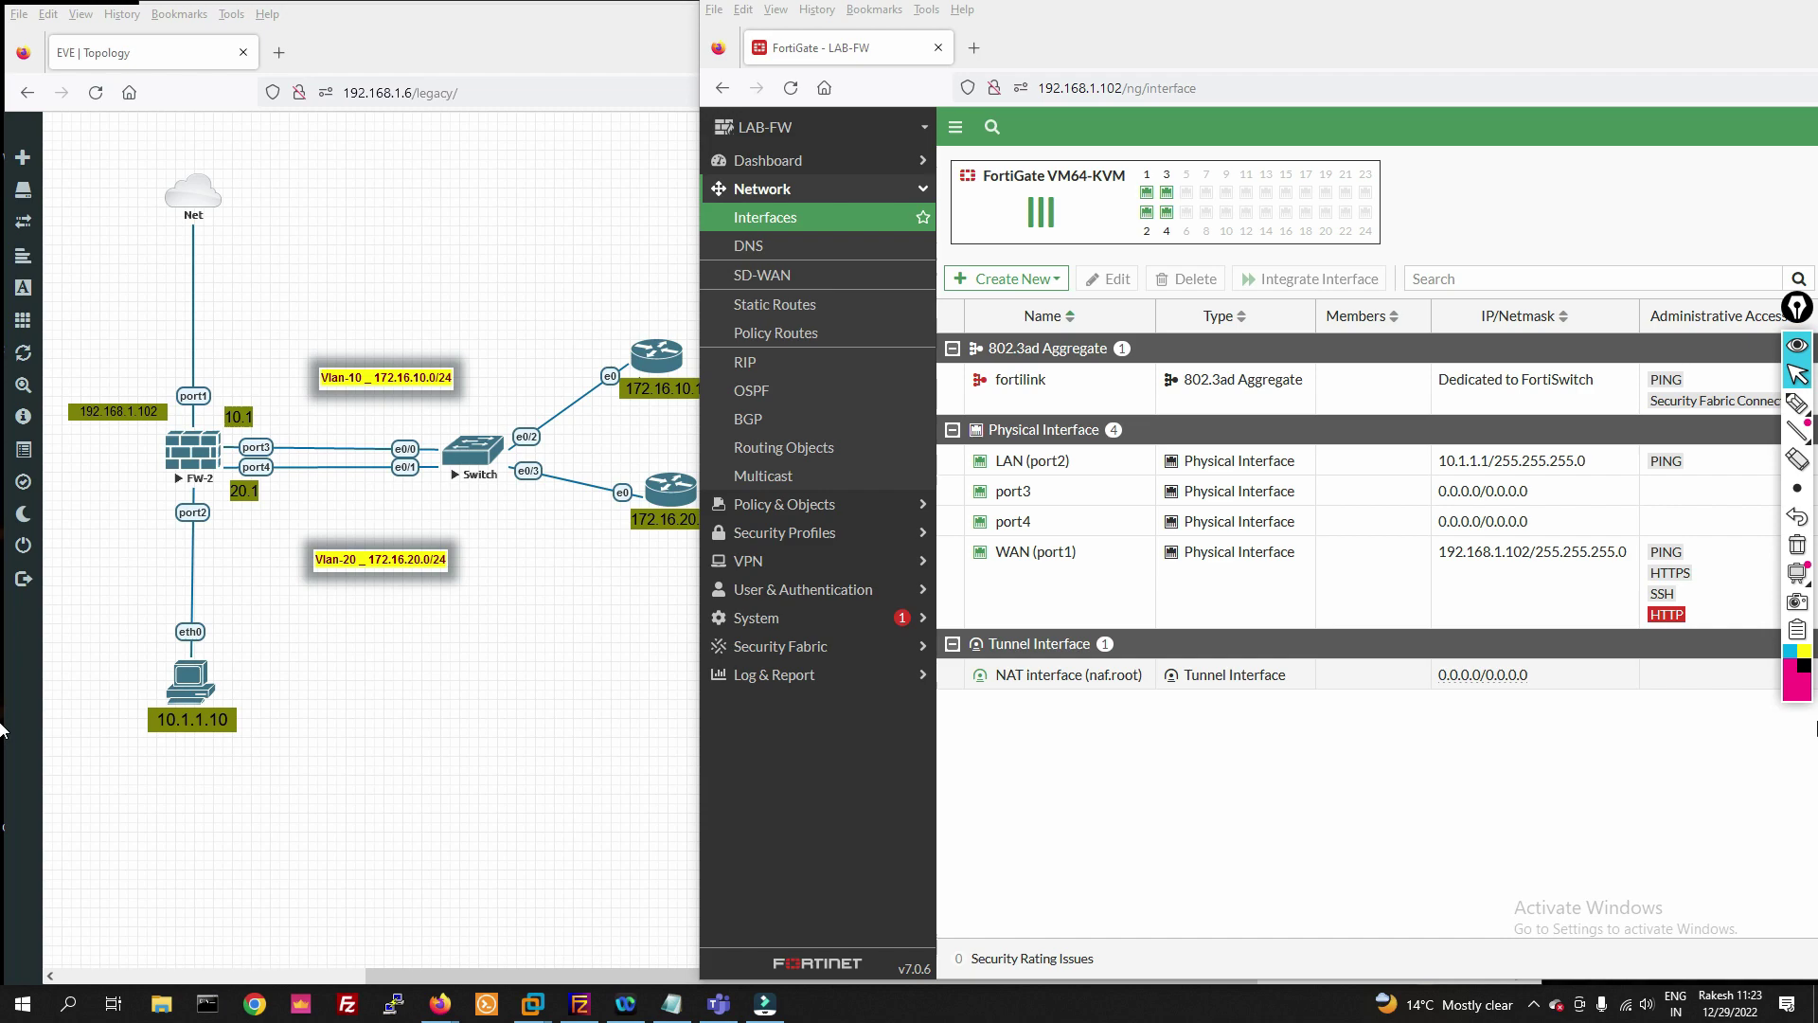
- Circle the port3 and port4 links beside FW-2 with the annotation pen, write numbers around them, and clear the marks
{"action": "left_click", "coordinate": [1797, 403]}
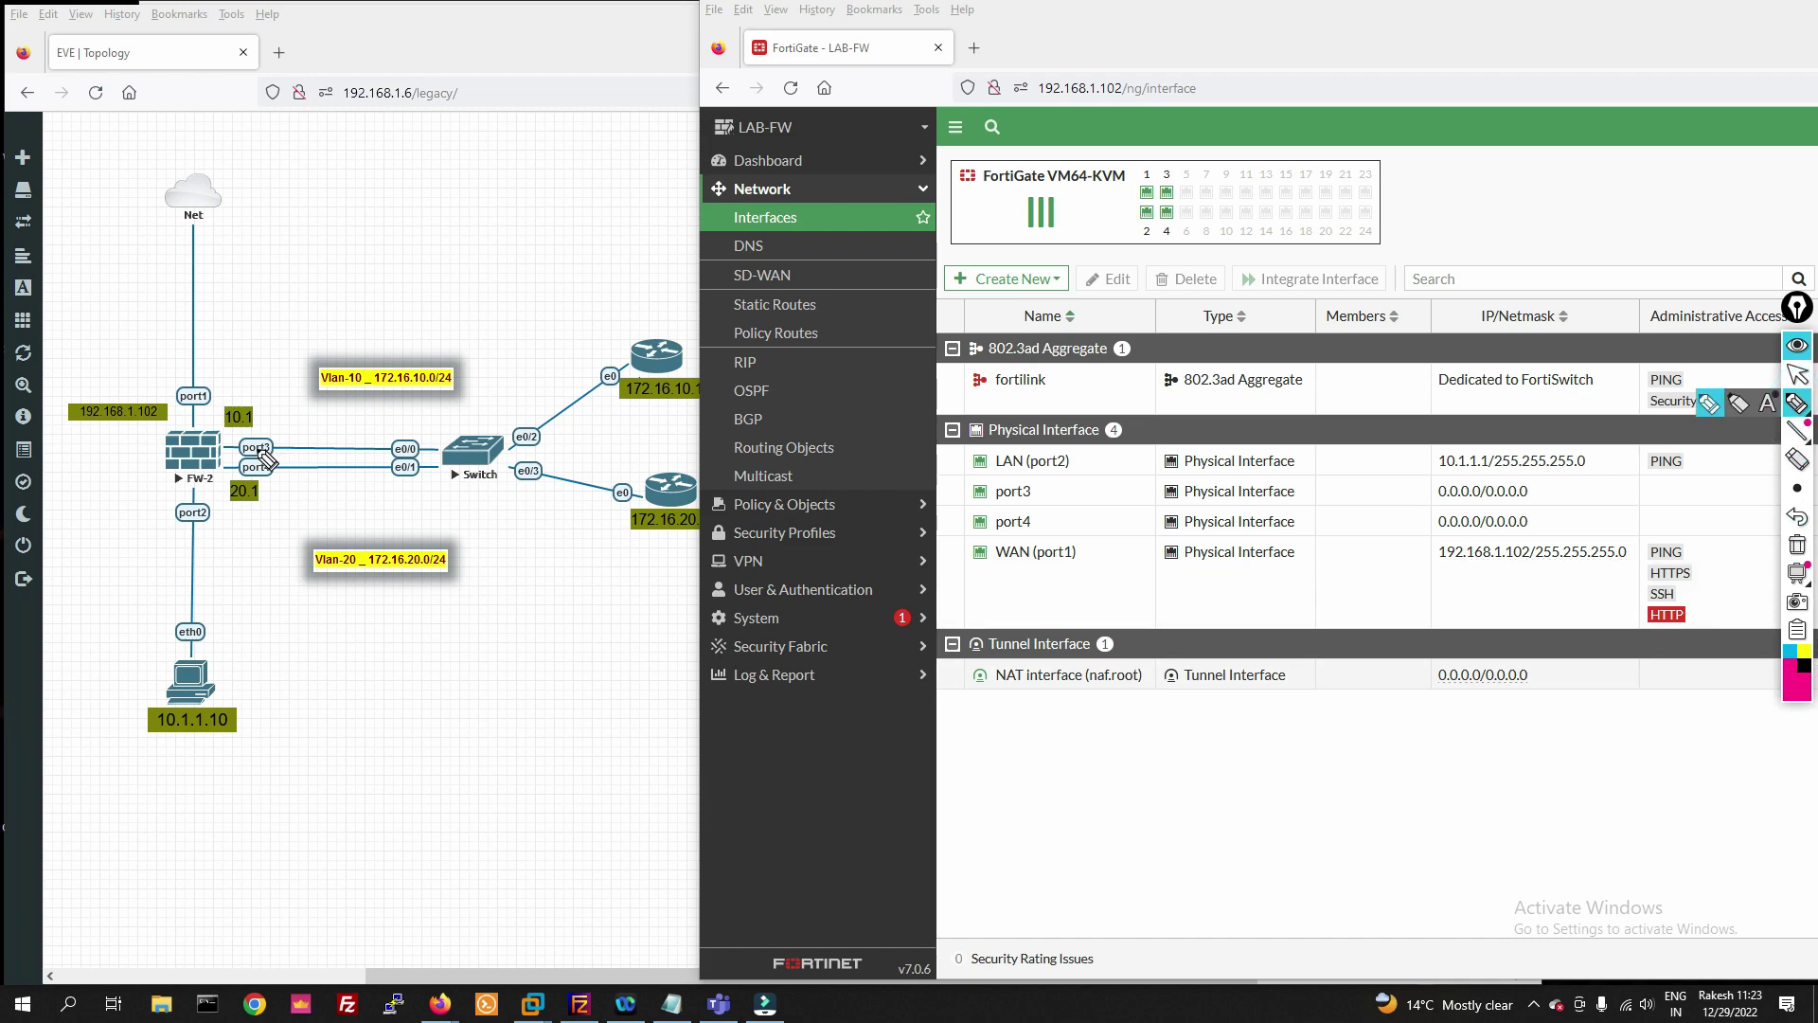
{"action": "mouse_move", "coordinate": [277, 433]}
{"action": "left_mouse_down"}
{"action": "mouse_move", "coordinate": [284, 473]}
{"action": "mouse_move", "coordinate": [296, 440]}
{"action": "left_mouse_up"}
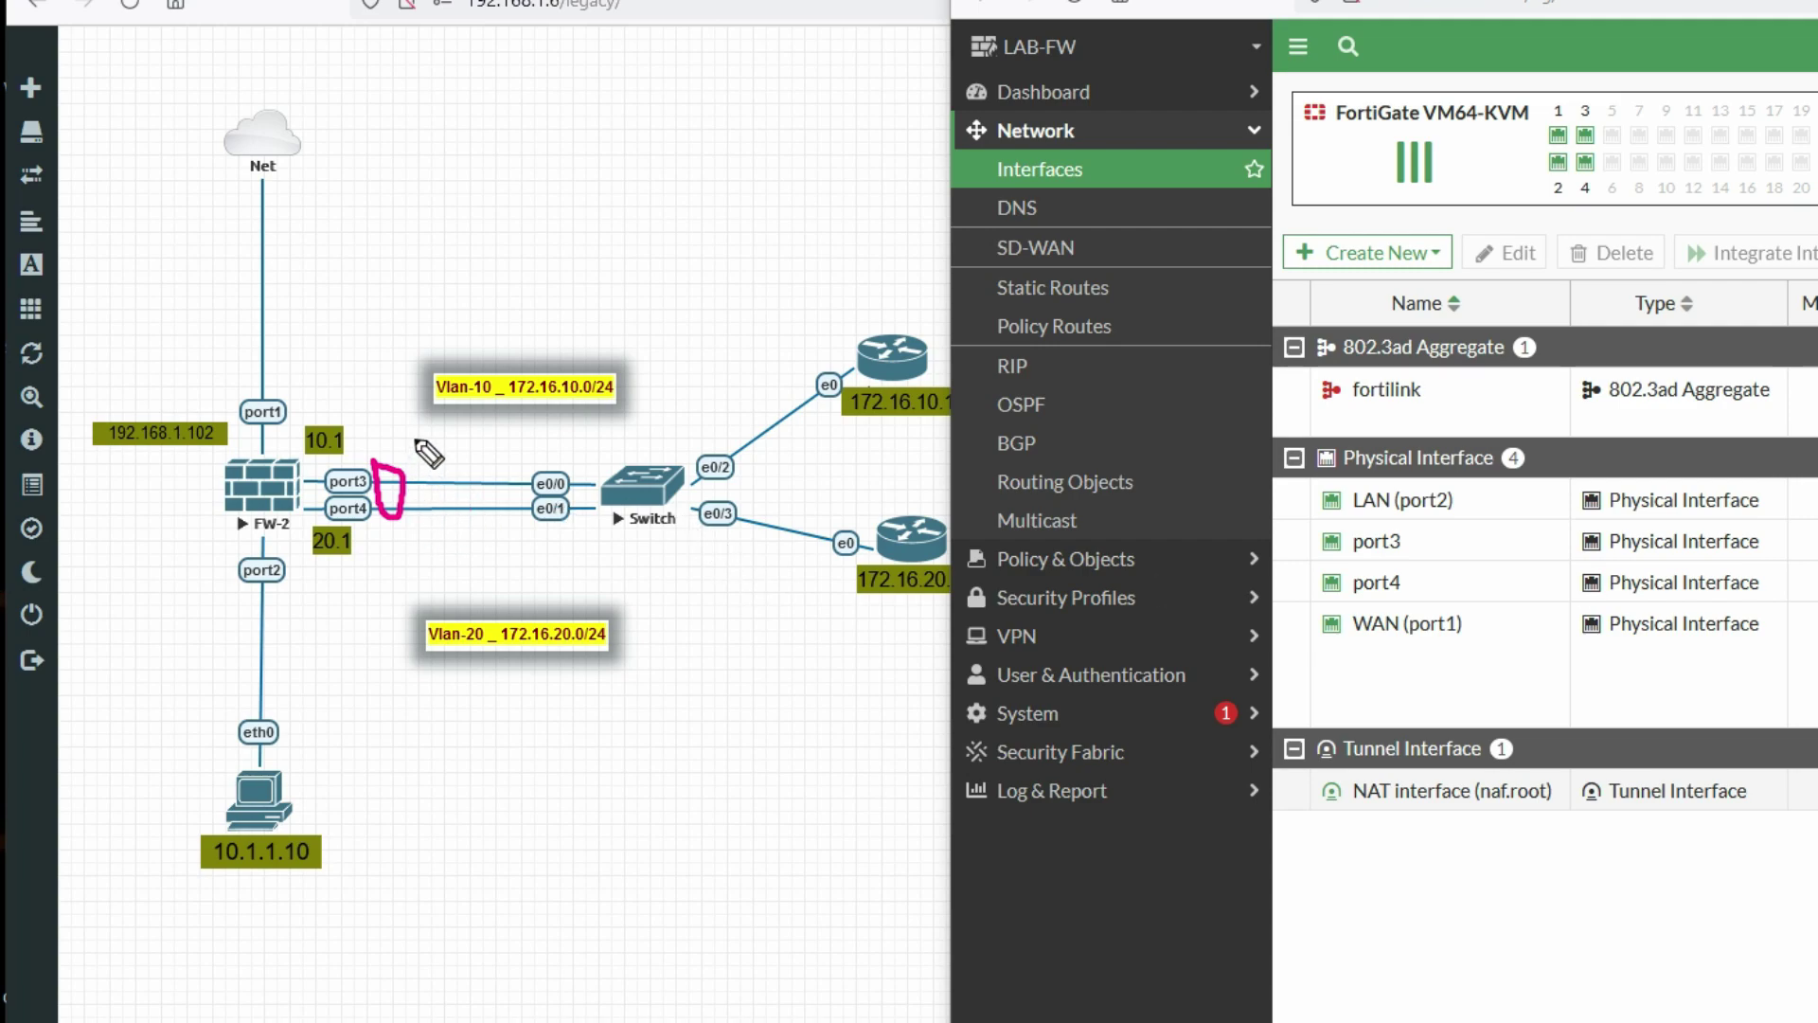
{"action": "mouse_move", "coordinate": [416, 441]}
{"action": "left_mouse_down"}
{"action": "mouse_move", "coordinate": [414, 462]}
{"action": "mouse_move", "coordinate": [448, 450]}
{"action": "left_mouse_up"}
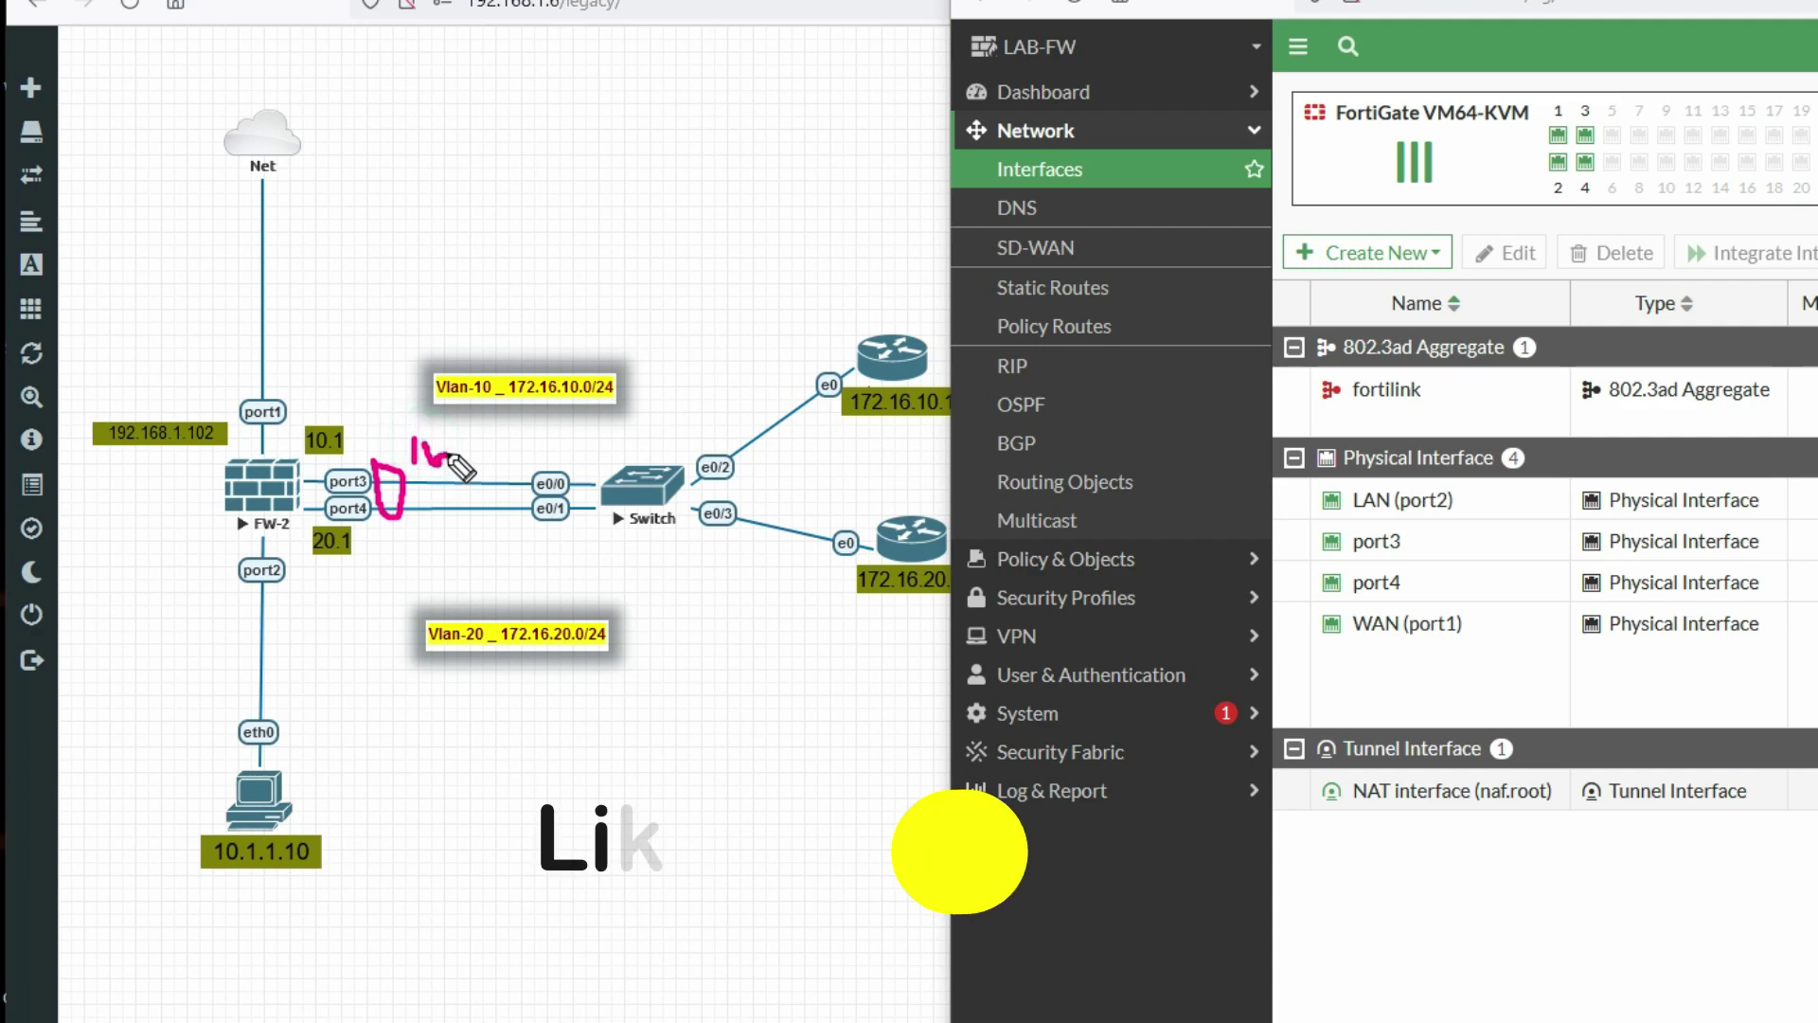
{"action": "left_click_drag", "start_coordinate": [423, 517], "coordinate": [424, 542]}
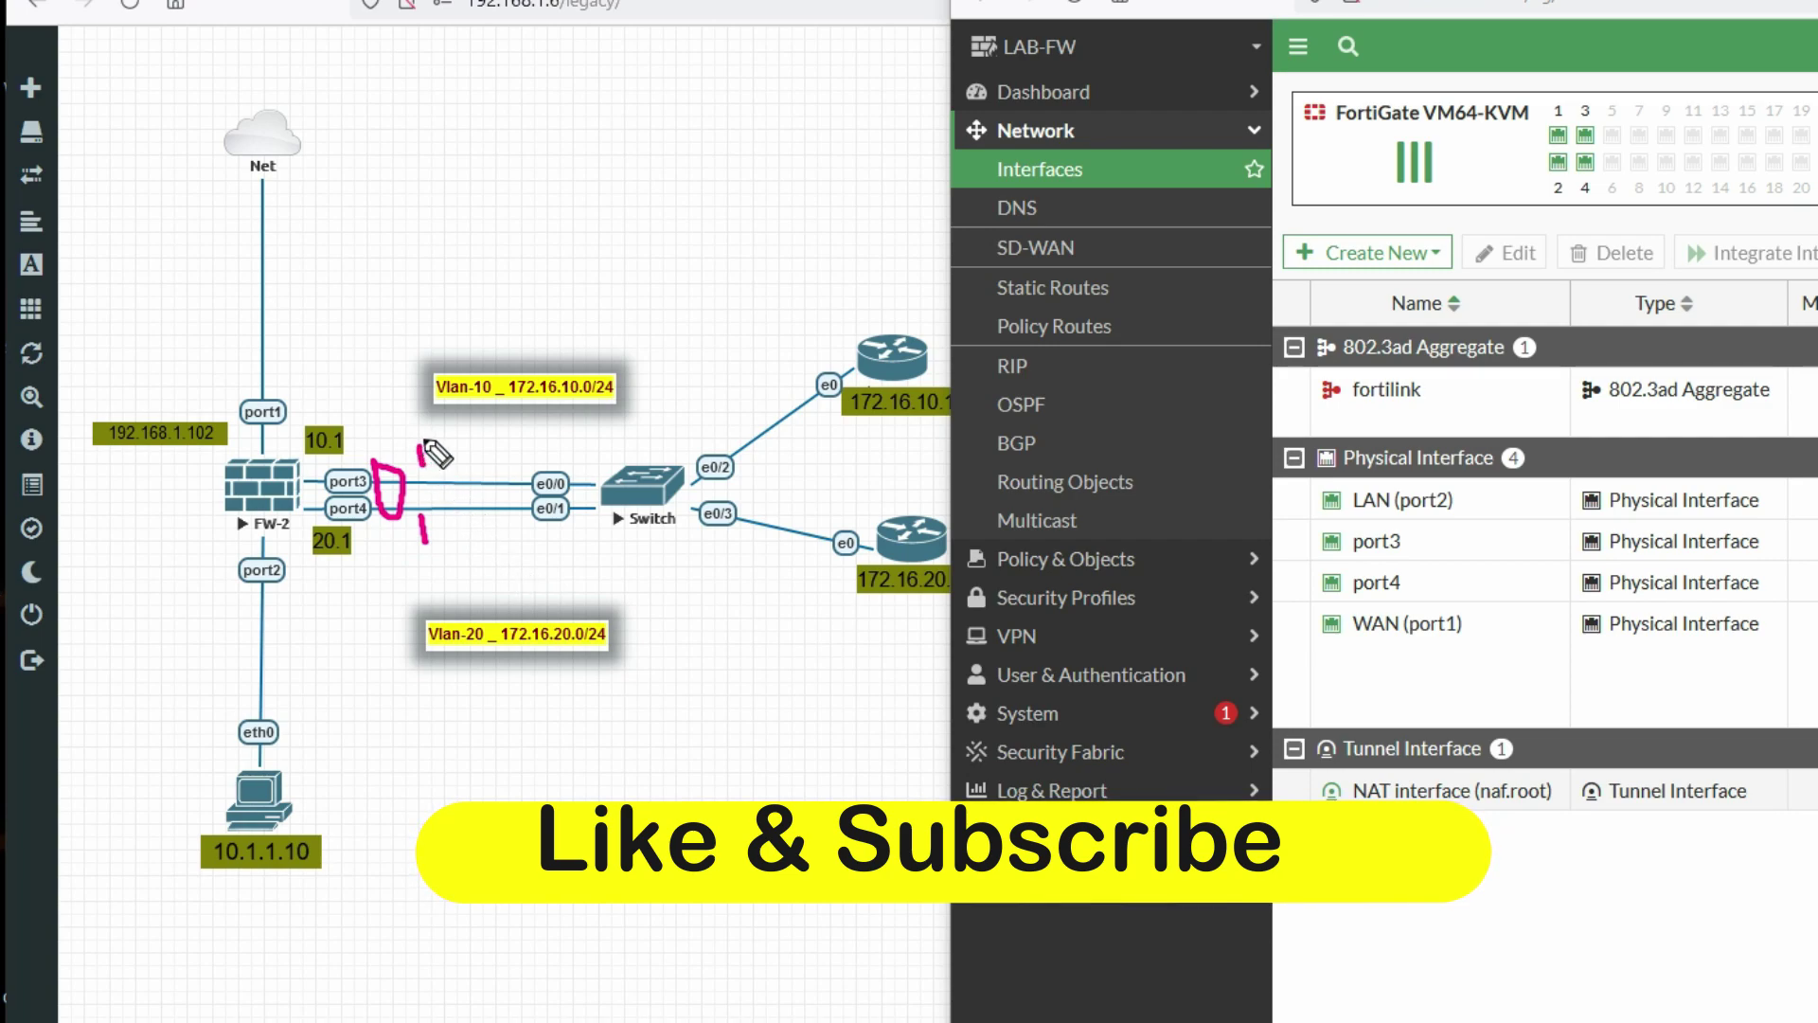
{"action": "left_click_drag", "start_coordinate": [445, 489], "coordinate": [490, 509]}
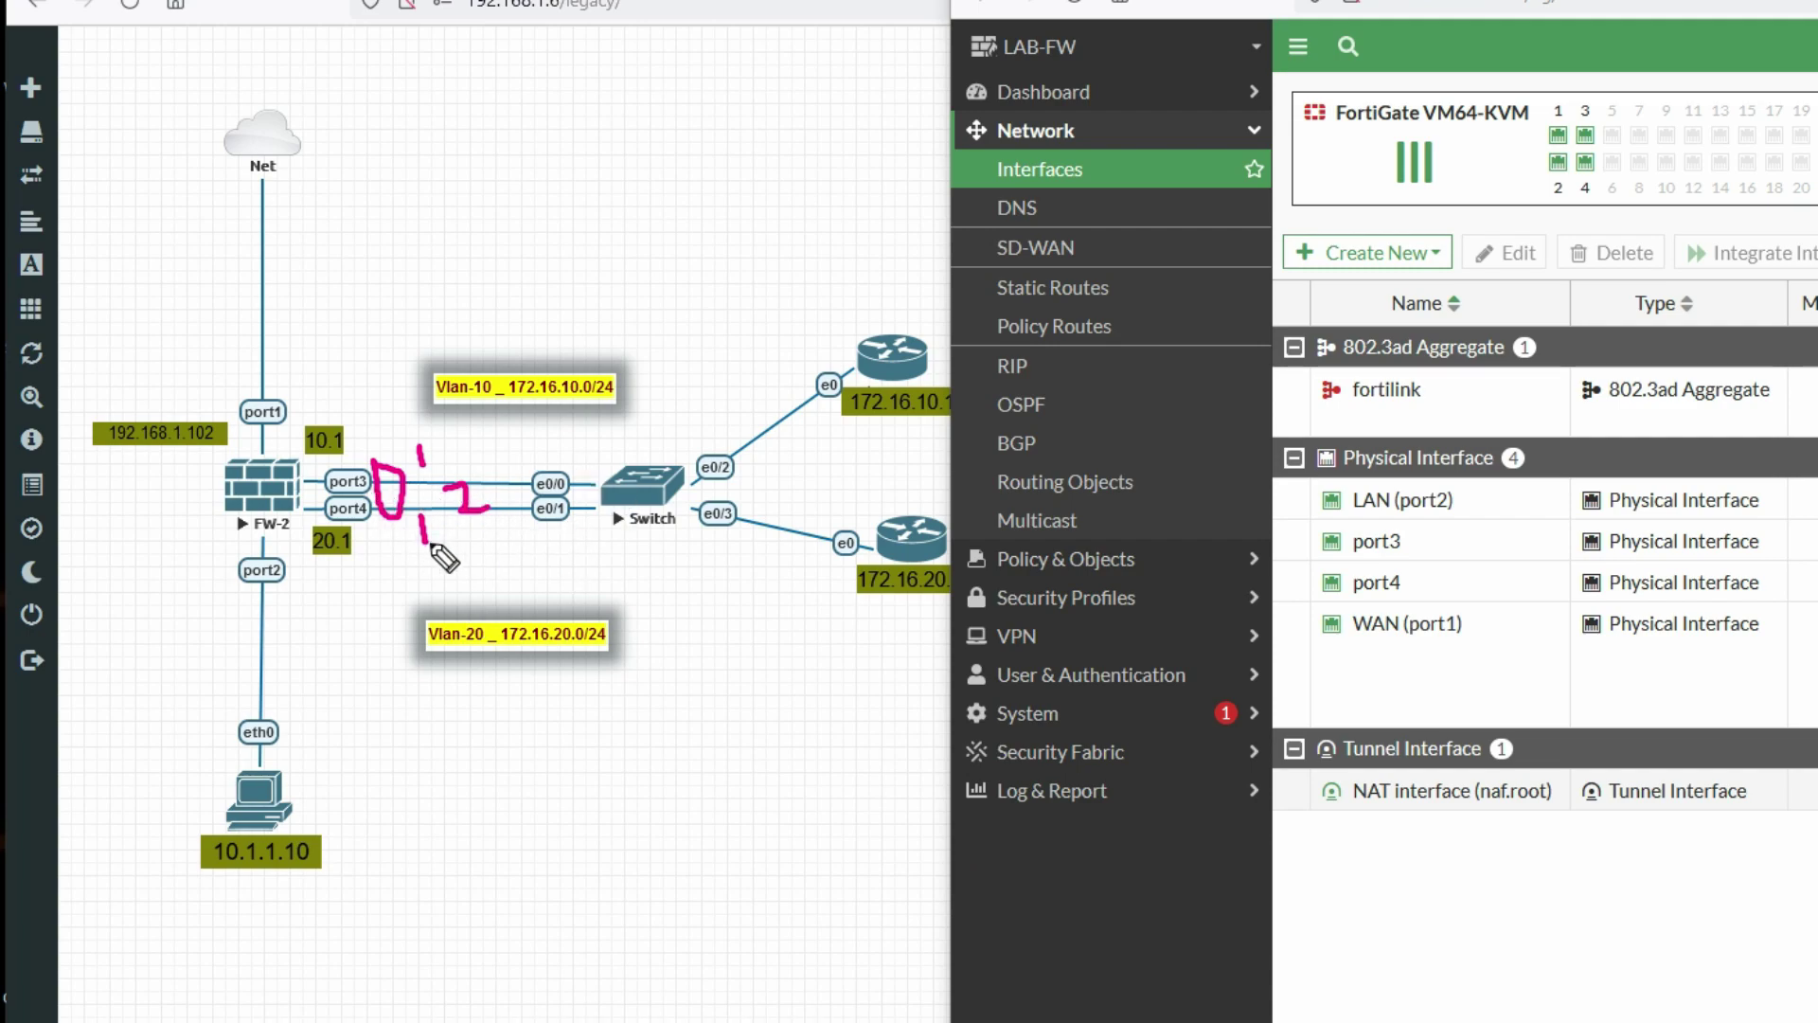
{"action": "key", "text": "Escape"}
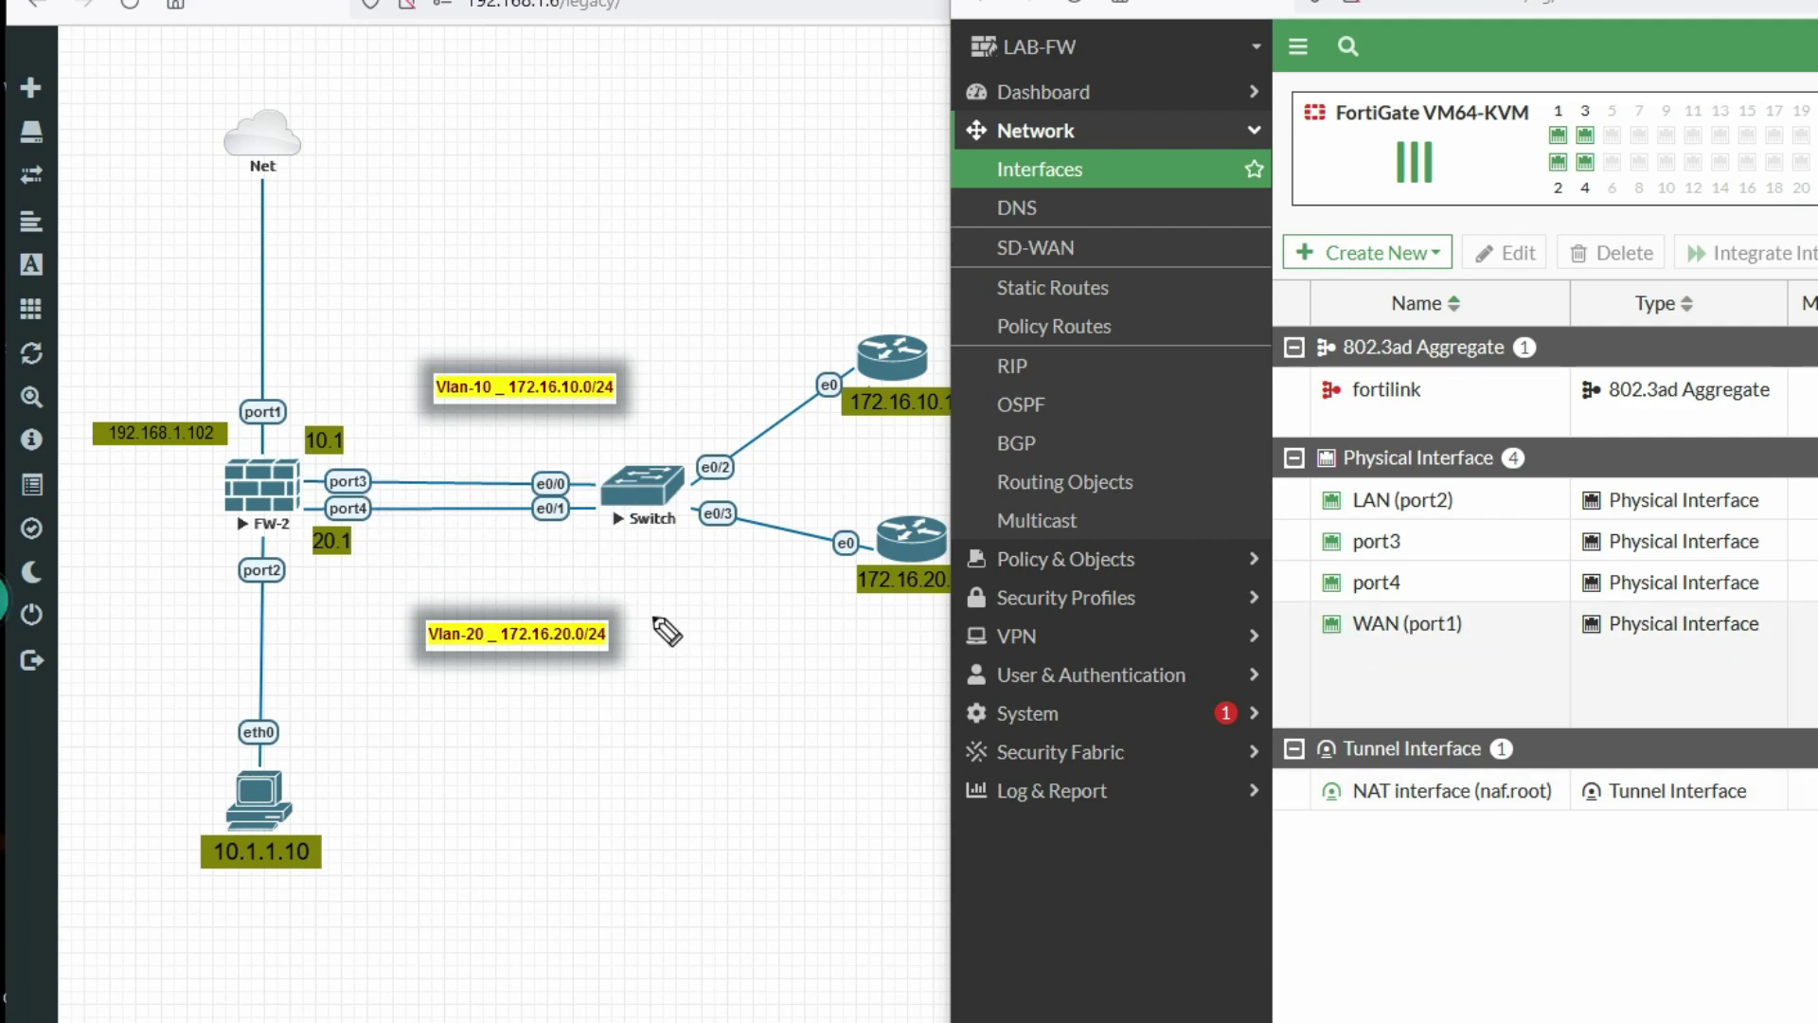
- Mark the firewall's port3 and port4 and underline the switch, router, gateway and VLAN 10 and 20 labels on the topology
{"action": "mouse_move", "coordinate": [371, 493]}
{"action": "left_mouse_down"}
{"action": "mouse_move", "coordinate": [391, 466]}
{"action": "mouse_move", "coordinate": [381, 505]}
{"action": "left_mouse_up"}
{"action": "left_click", "coordinate": [365, 525]}
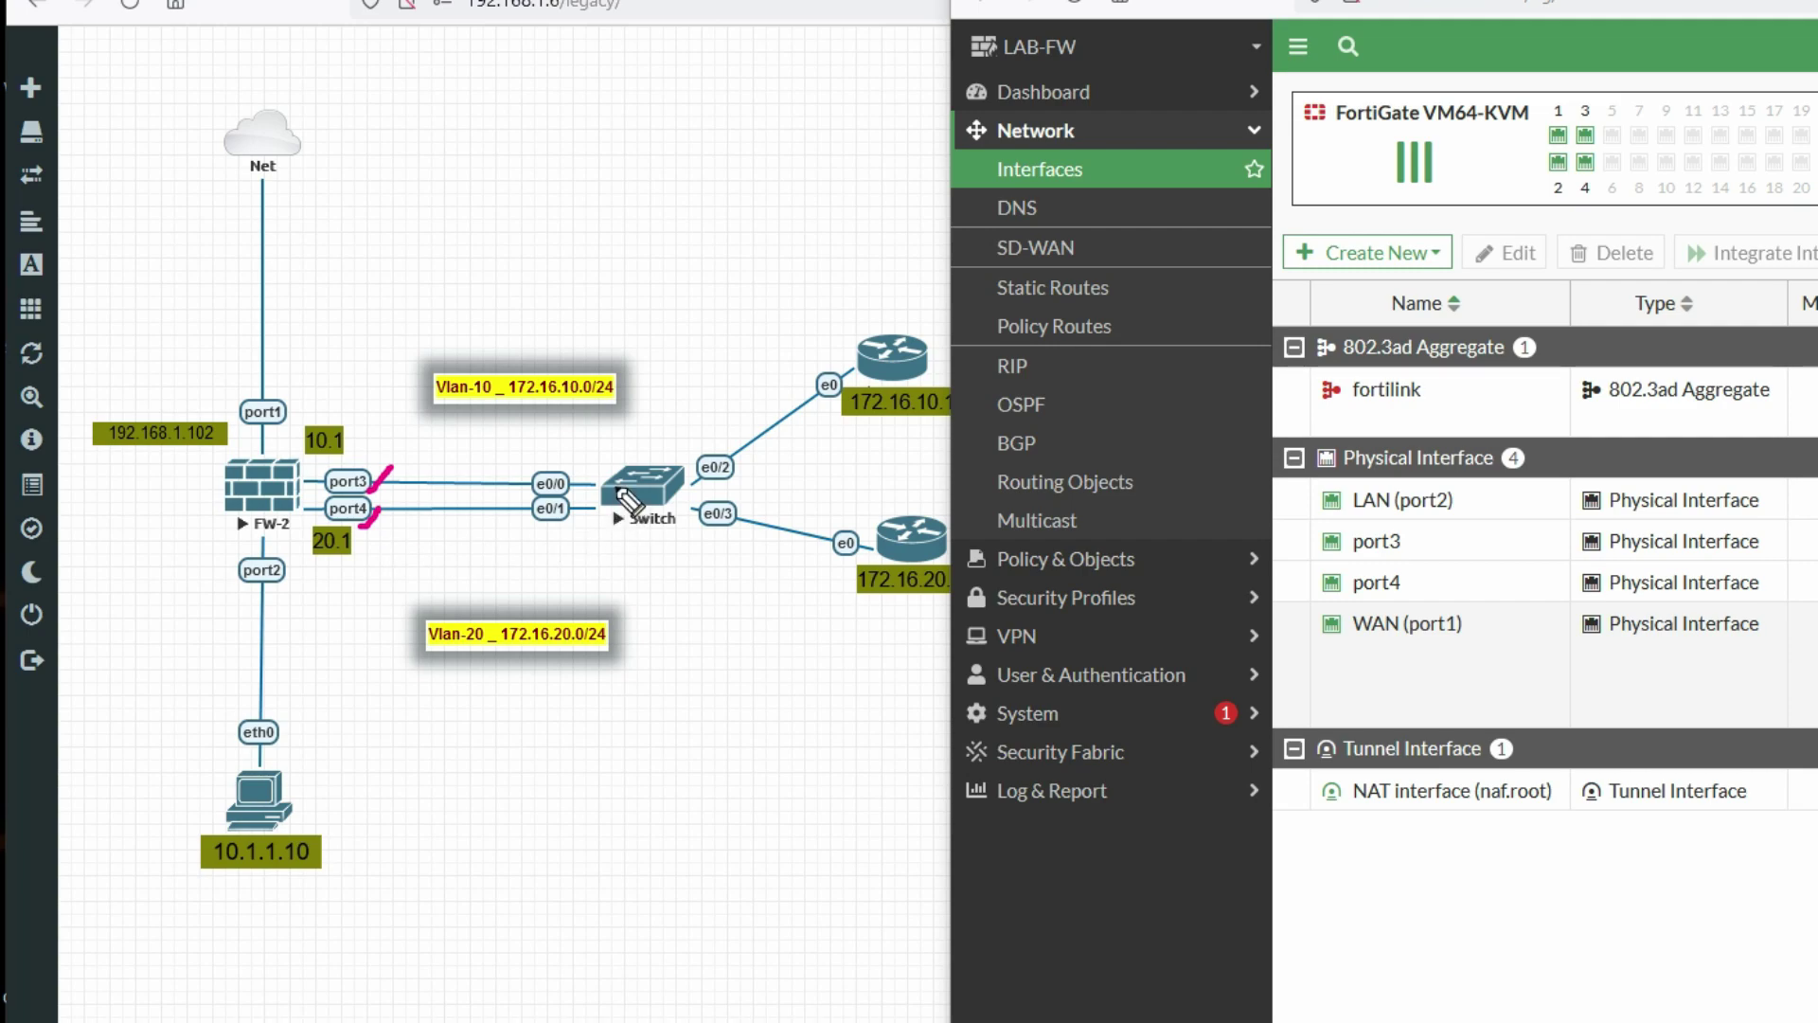
{"action": "left_click", "coordinate": [606, 537]}
{"action": "left_click_drag", "start_coordinate": [606, 537], "coordinate": [658, 529]}
{"action": "left_click_drag", "start_coordinate": [473, 402], "coordinate": [498, 398]}
{"action": "left_click_drag", "start_coordinate": [849, 424], "coordinate": [898, 418]}
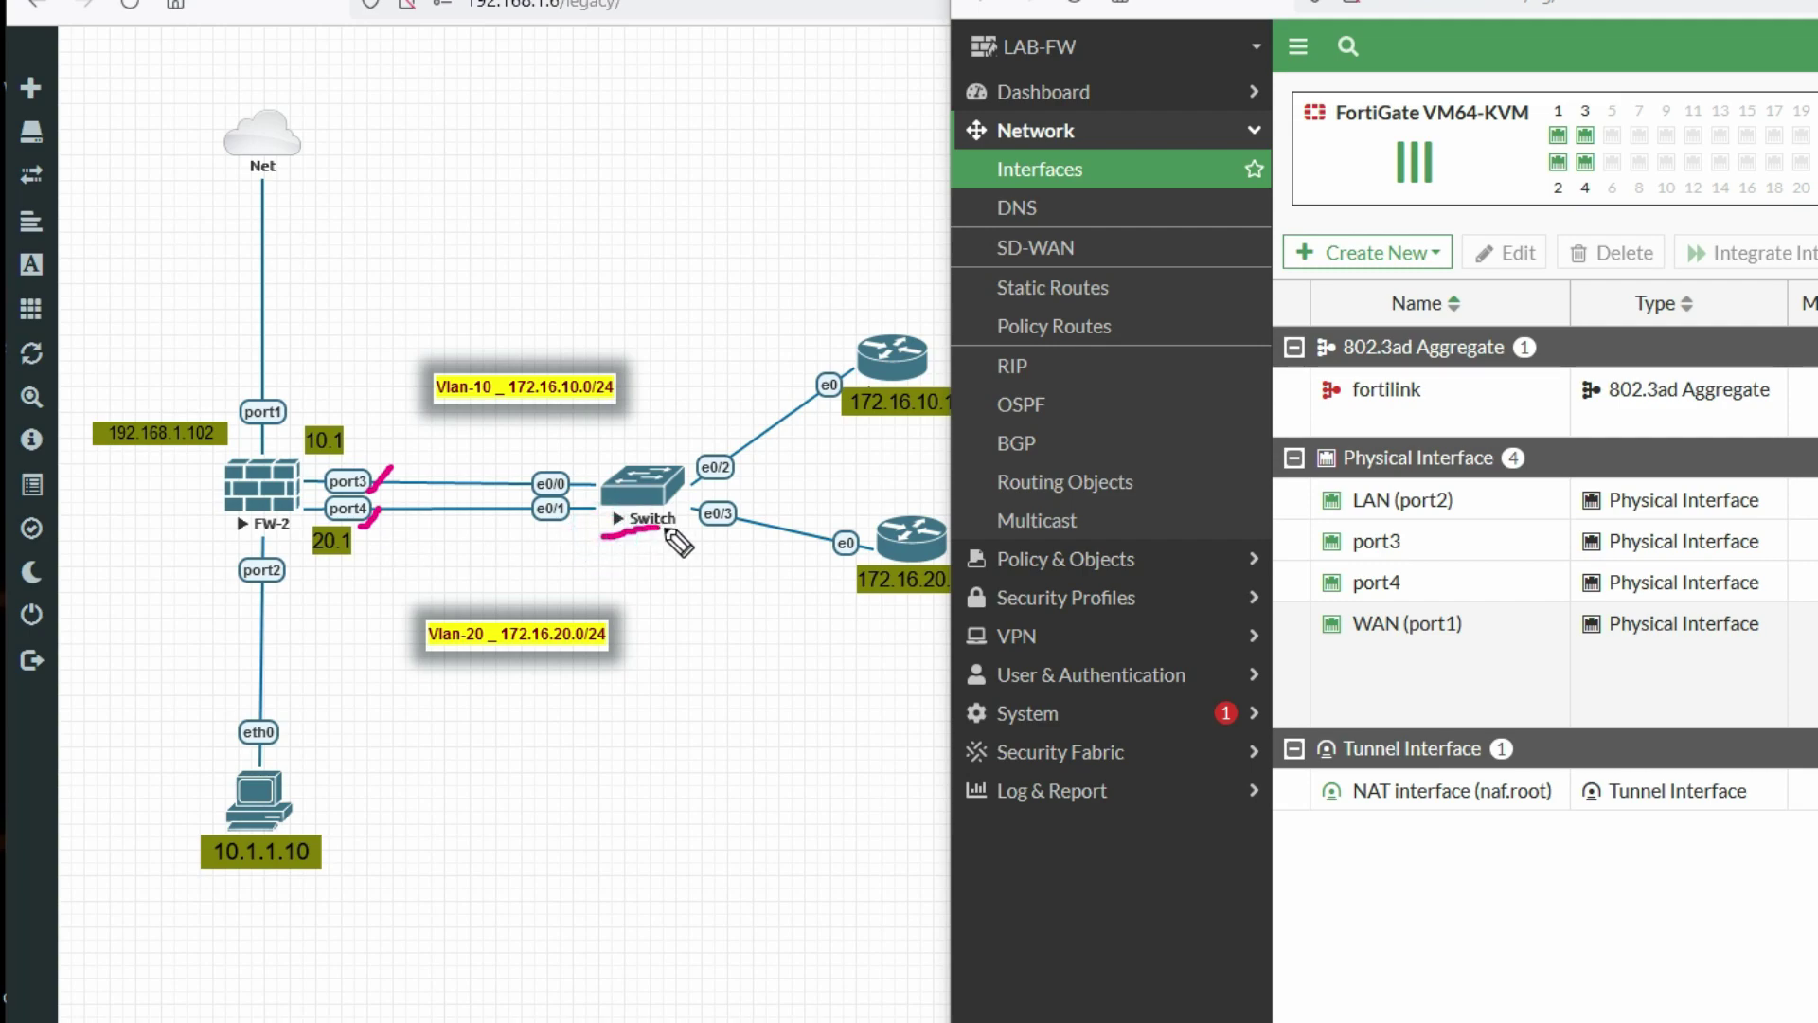
{"action": "left_click_drag", "start_coordinate": [862, 602], "coordinate": [893, 597]}
{"action": "left_click_drag", "start_coordinate": [460, 671], "coordinate": [484, 665]}
{"action": "left_click_drag", "start_coordinate": [330, 558], "coordinate": [346, 558]}
{"action": "left_click_drag", "start_coordinate": [306, 457], "coordinate": [355, 449]}
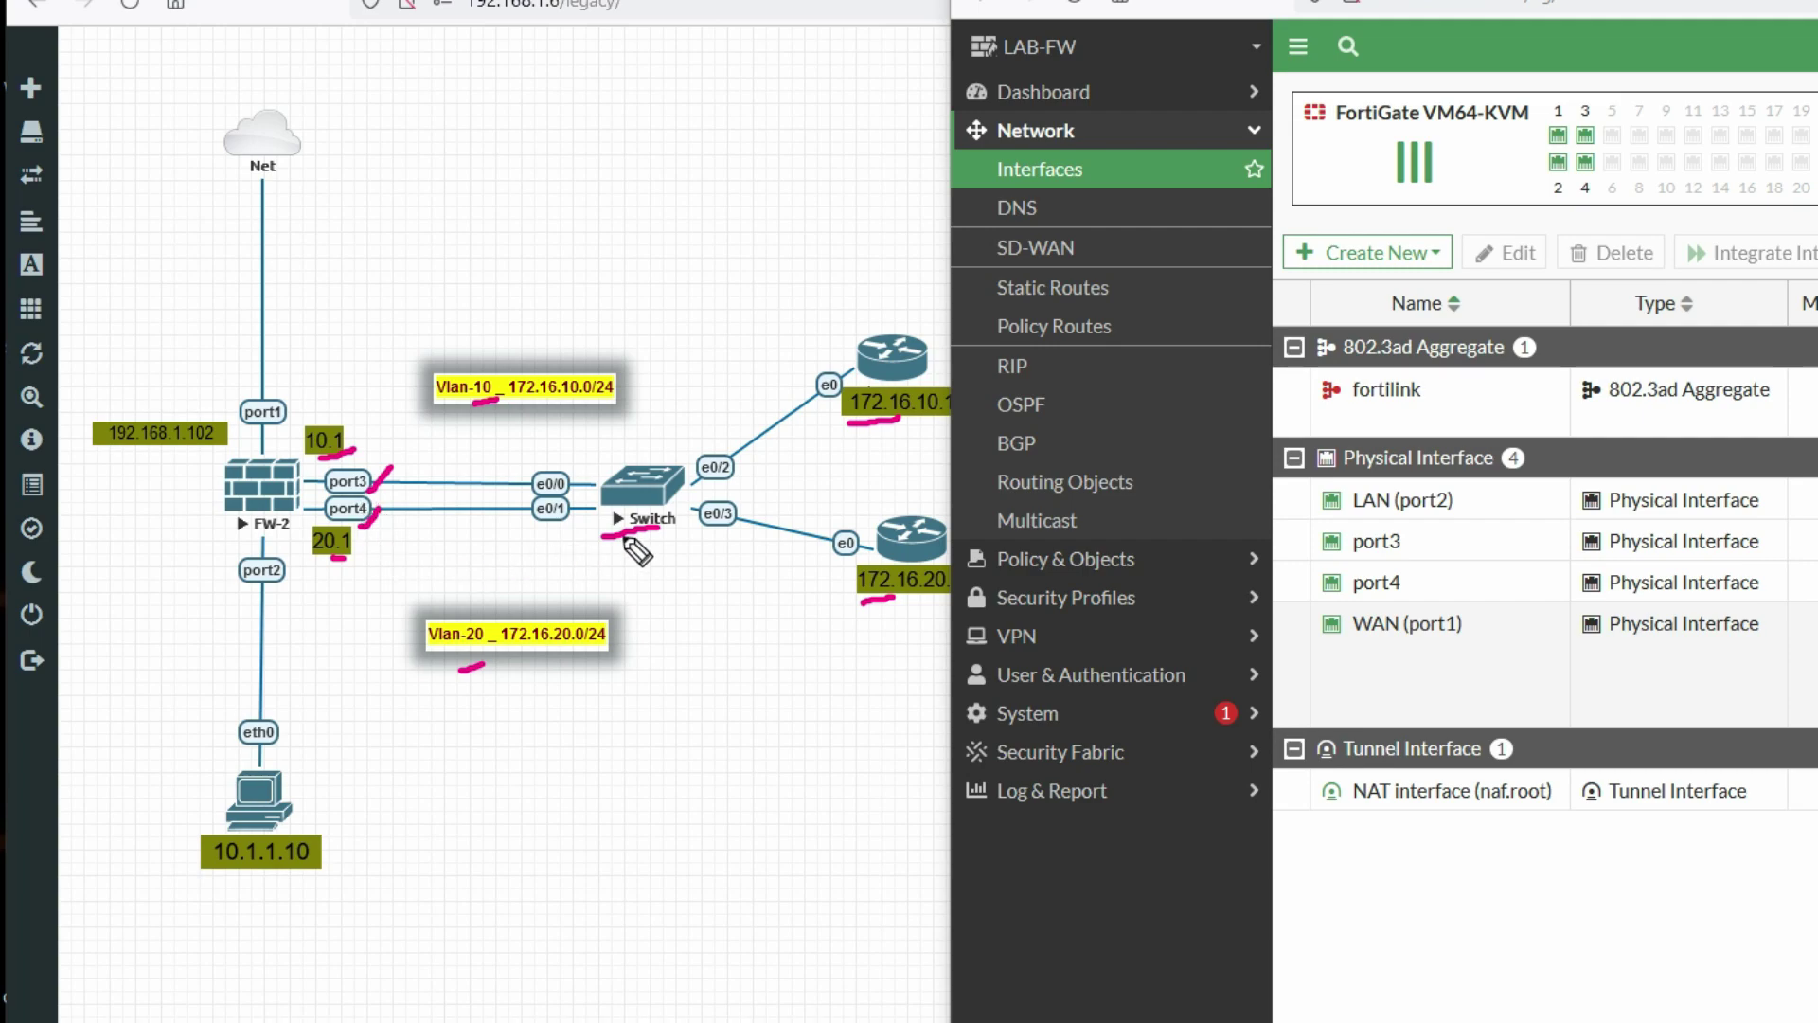
{"action": "left_click_drag", "start_coordinate": [433, 399], "coordinate": [594, 402]}
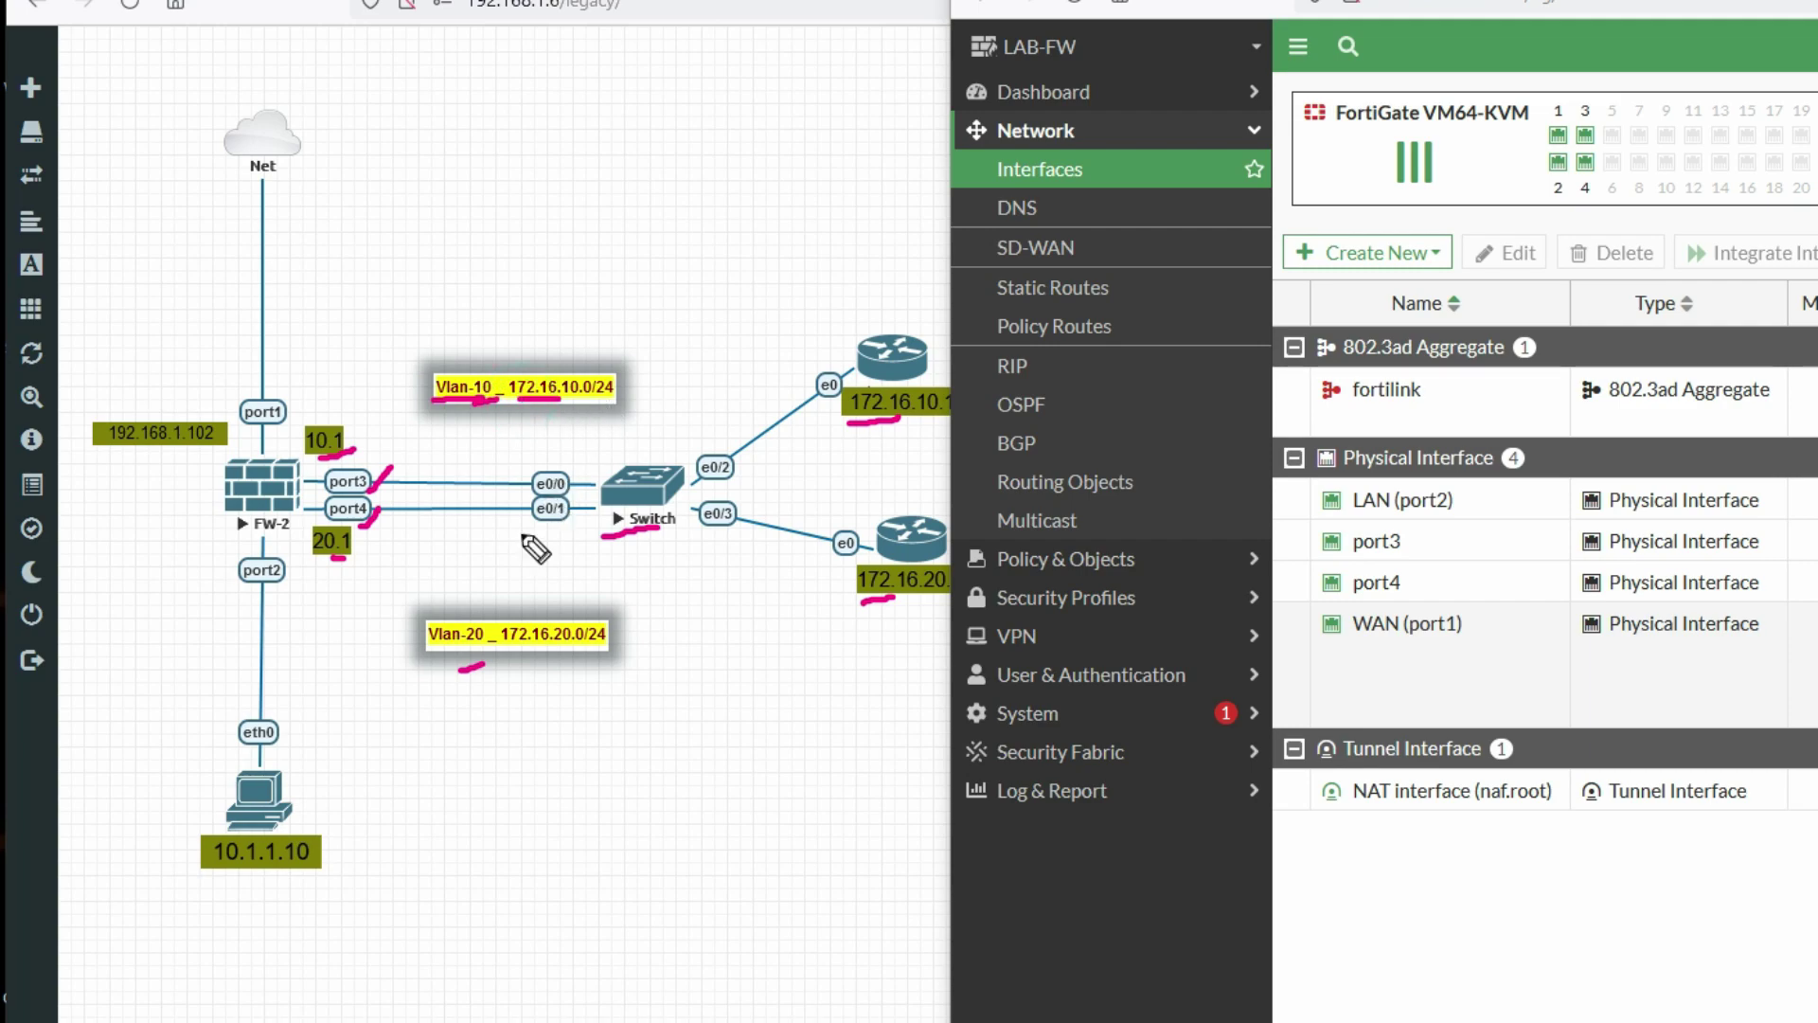
{"action": "left_click_drag", "start_coordinate": [470, 650], "coordinate": [554, 642]}
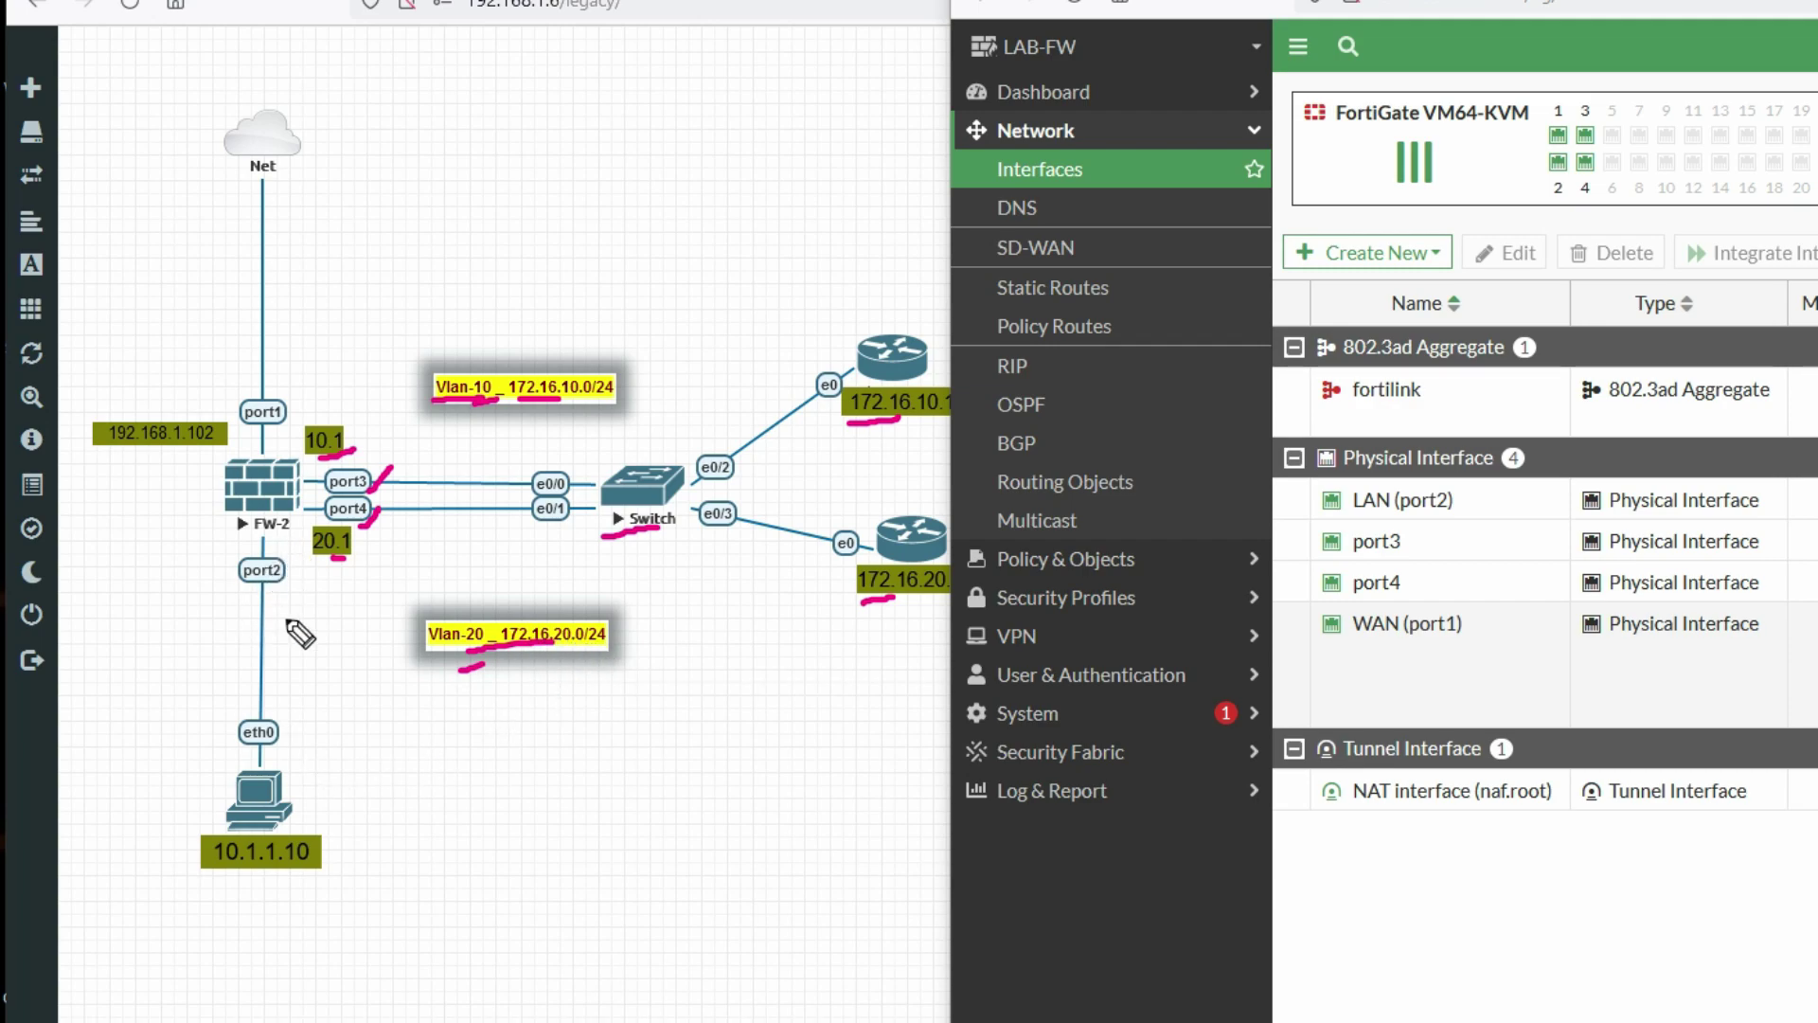
- Write LAN beside the firewall's port2, underline the LAN interface's IP address, and clear all pen marks
{"action": "mouse_move", "coordinate": [149, 635]}
{"action": "left_mouse_down"}
{"action": "mouse_move", "coordinate": [194, 647]}
{"action": "mouse_move", "coordinate": [190, 666]}
{"action": "mouse_move", "coordinate": [267, 571]}
{"action": "left_mouse_up"}
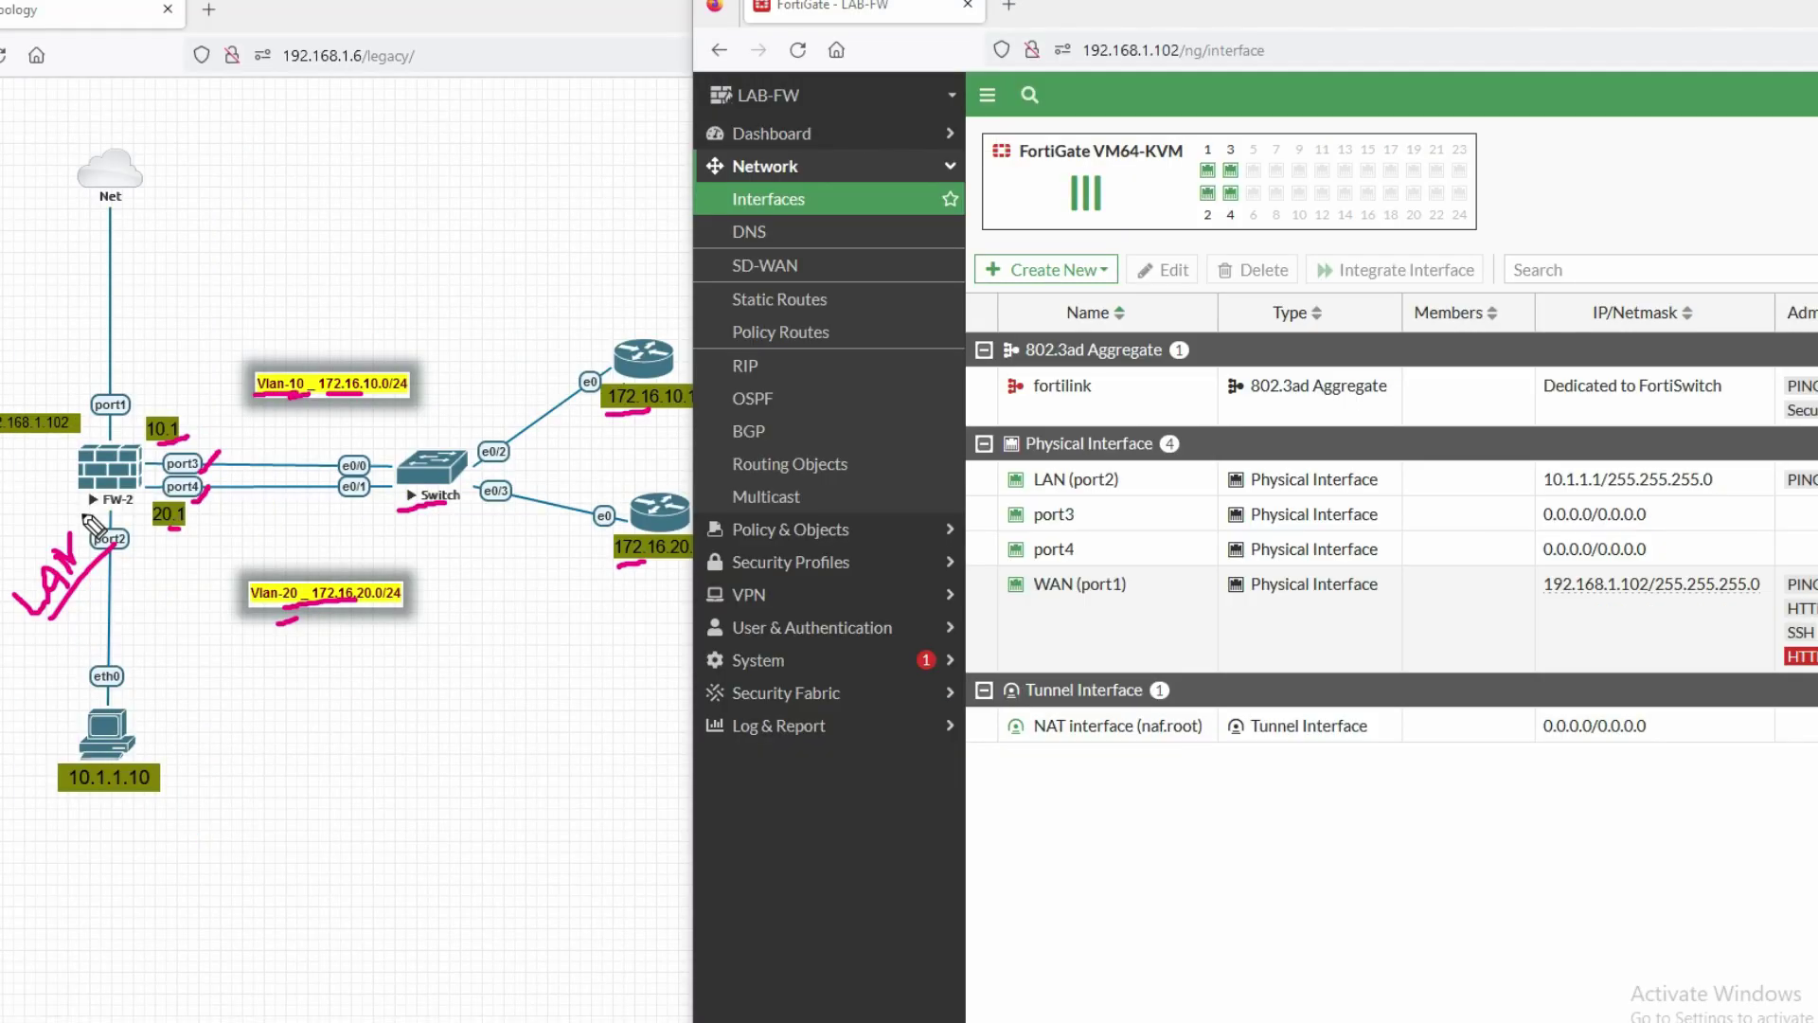
{"action": "left_click_drag", "start_coordinate": [71, 511], "coordinate": [91, 508]}
{"action": "left_click_drag", "start_coordinate": [1546, 499], "coordinate": [1622, 493]}
{"action": "key", "text": "e"}
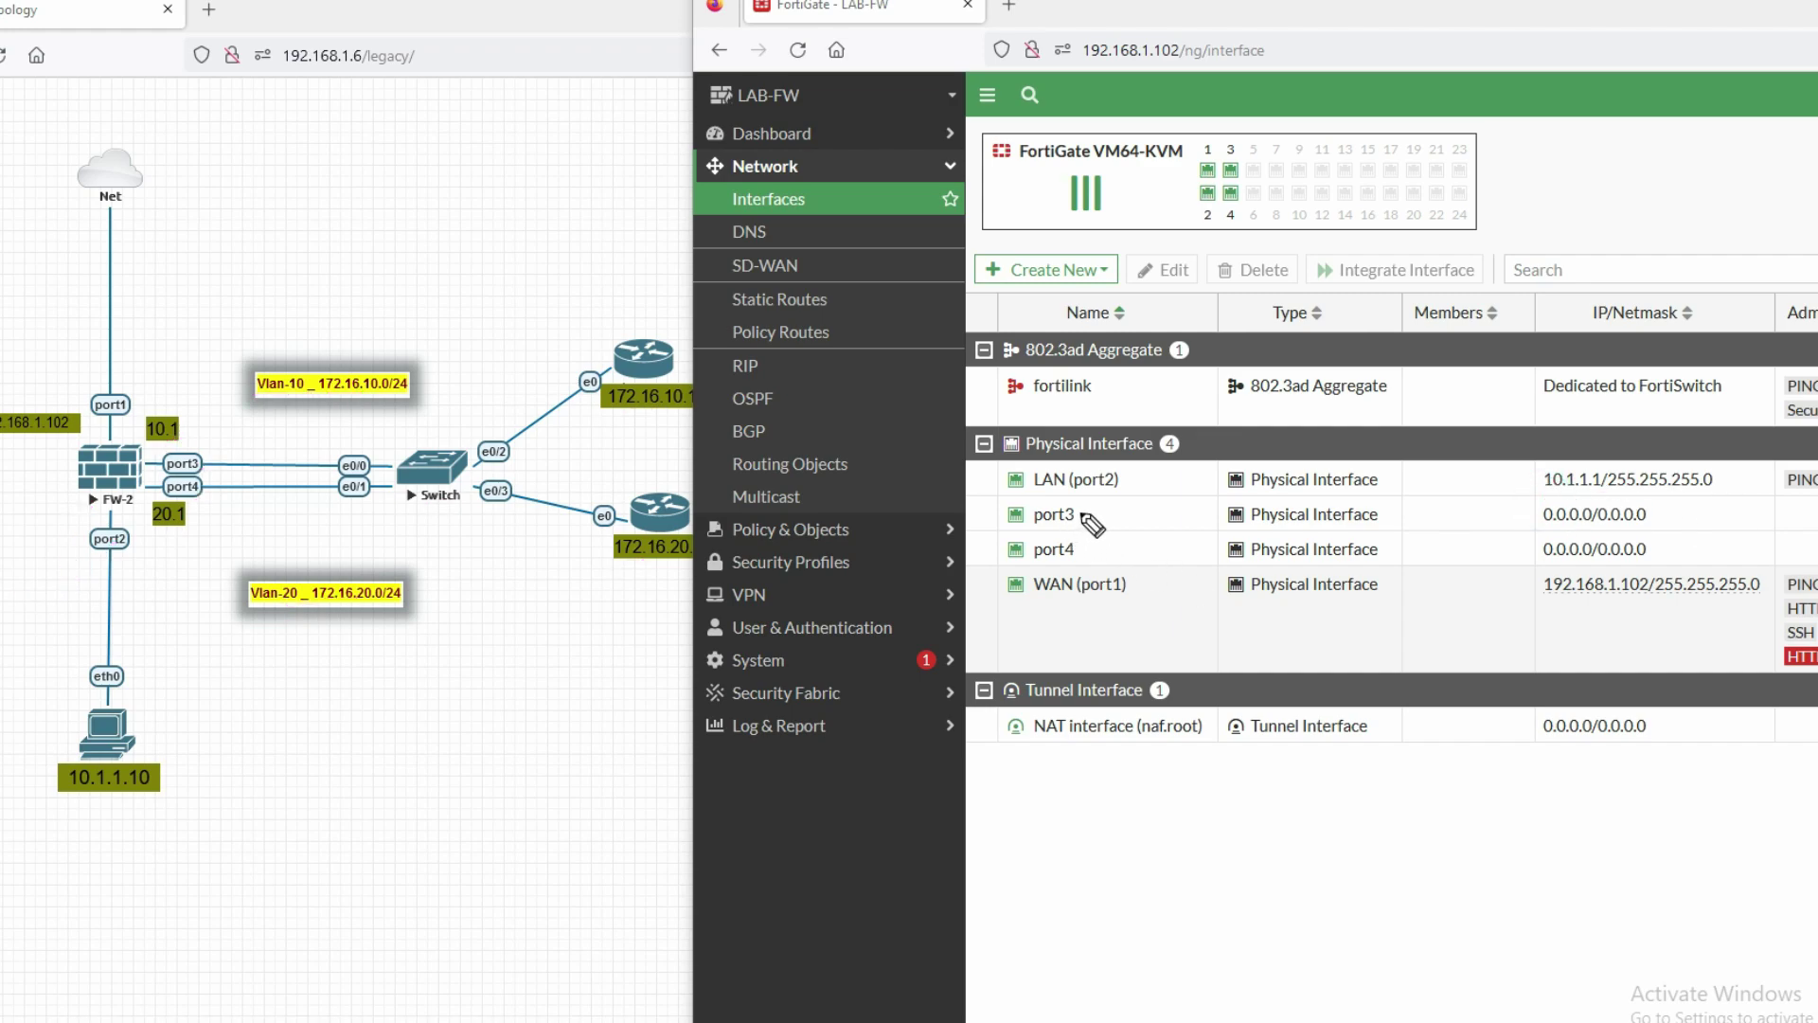
- Underline the IP/Netmask entries of port3 and port4 in the interface list, clear the marks and leave annotation mode
{"action": "mouse_move", "coordinate": [1083, 513]}
{"action": "left_mouse_down"}
{"action": "mouse_move", "coordinate": [1110, 523]}
{"action": "mouse_move", "coordinate": [1091, 551]}
{"action": "mouse_move", "coordinate": [1135, 509]}
{"action": "mouse_move", "coordinate": [1150, 538]}
{"action": "mouse_move", "coordinate": [1152, 523]}
{"action": "left_mouse_up"}
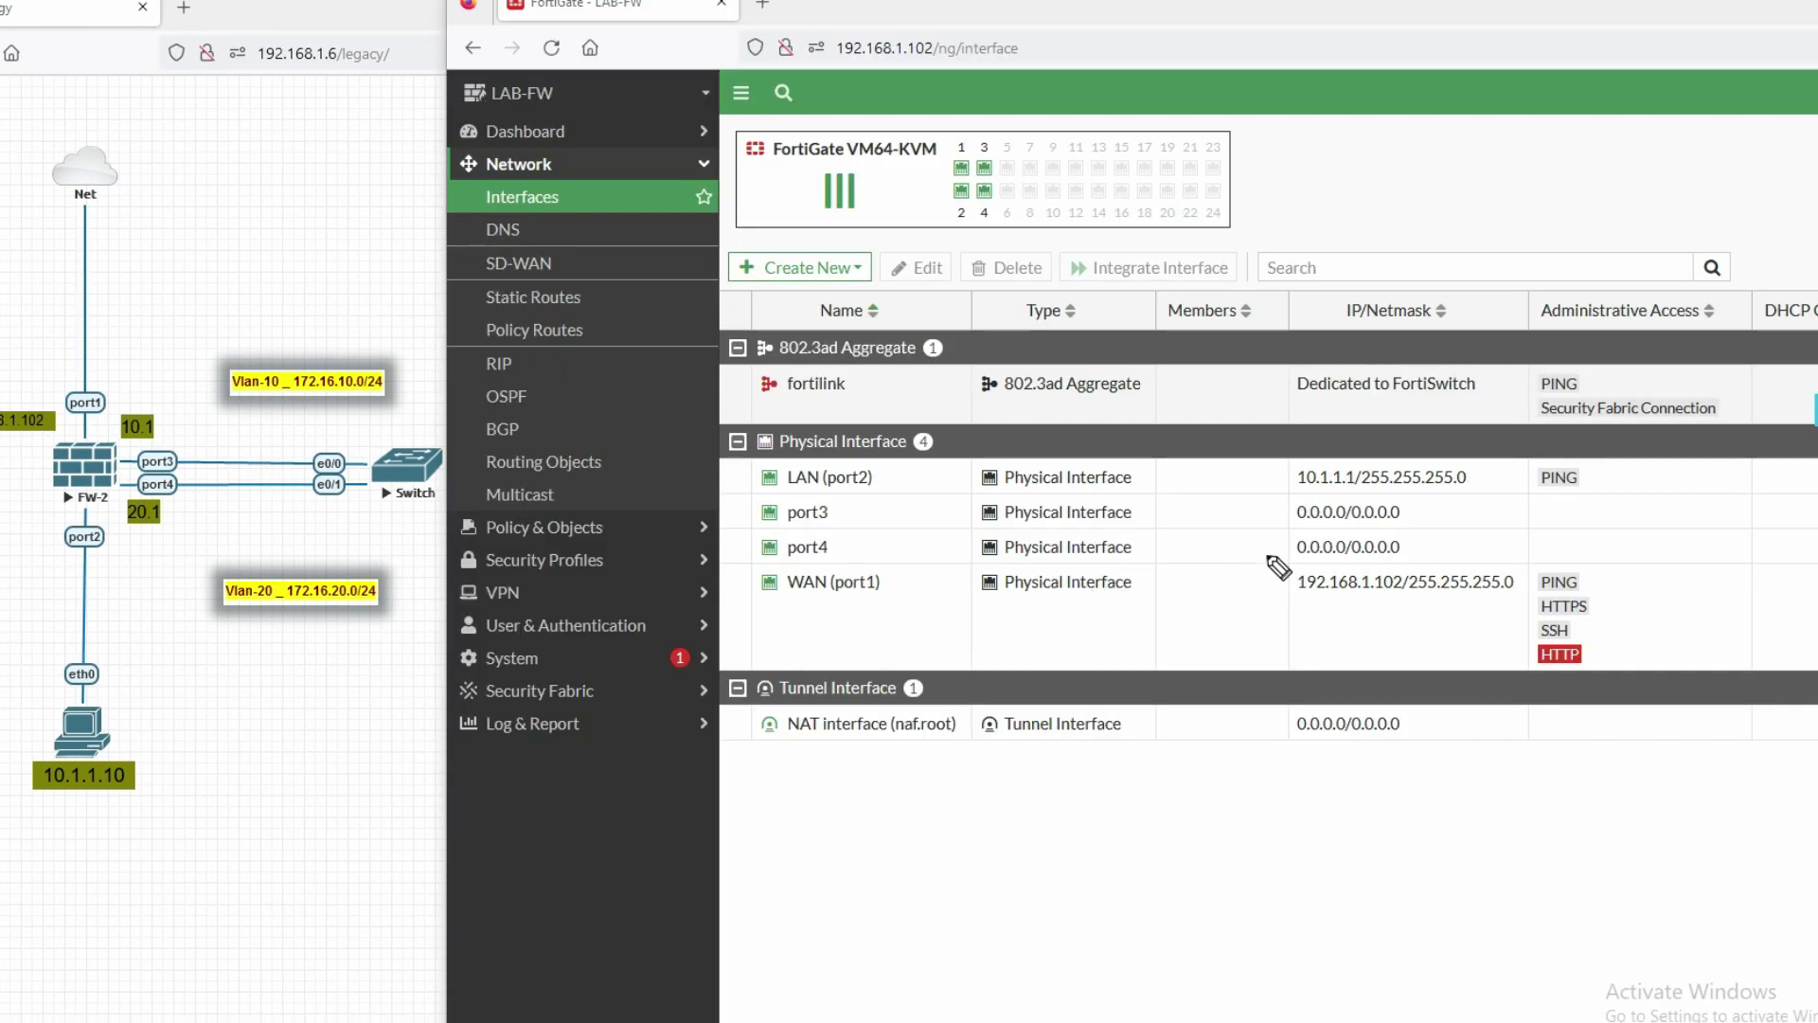
{"action": "left_click_drag", "start_coordinate": [1293, 529], "coordinate": [1442, 512]}
{"action": "left_click_drag", "start_coordinate": [1296, 567], "coordinate": [1413, 561]}
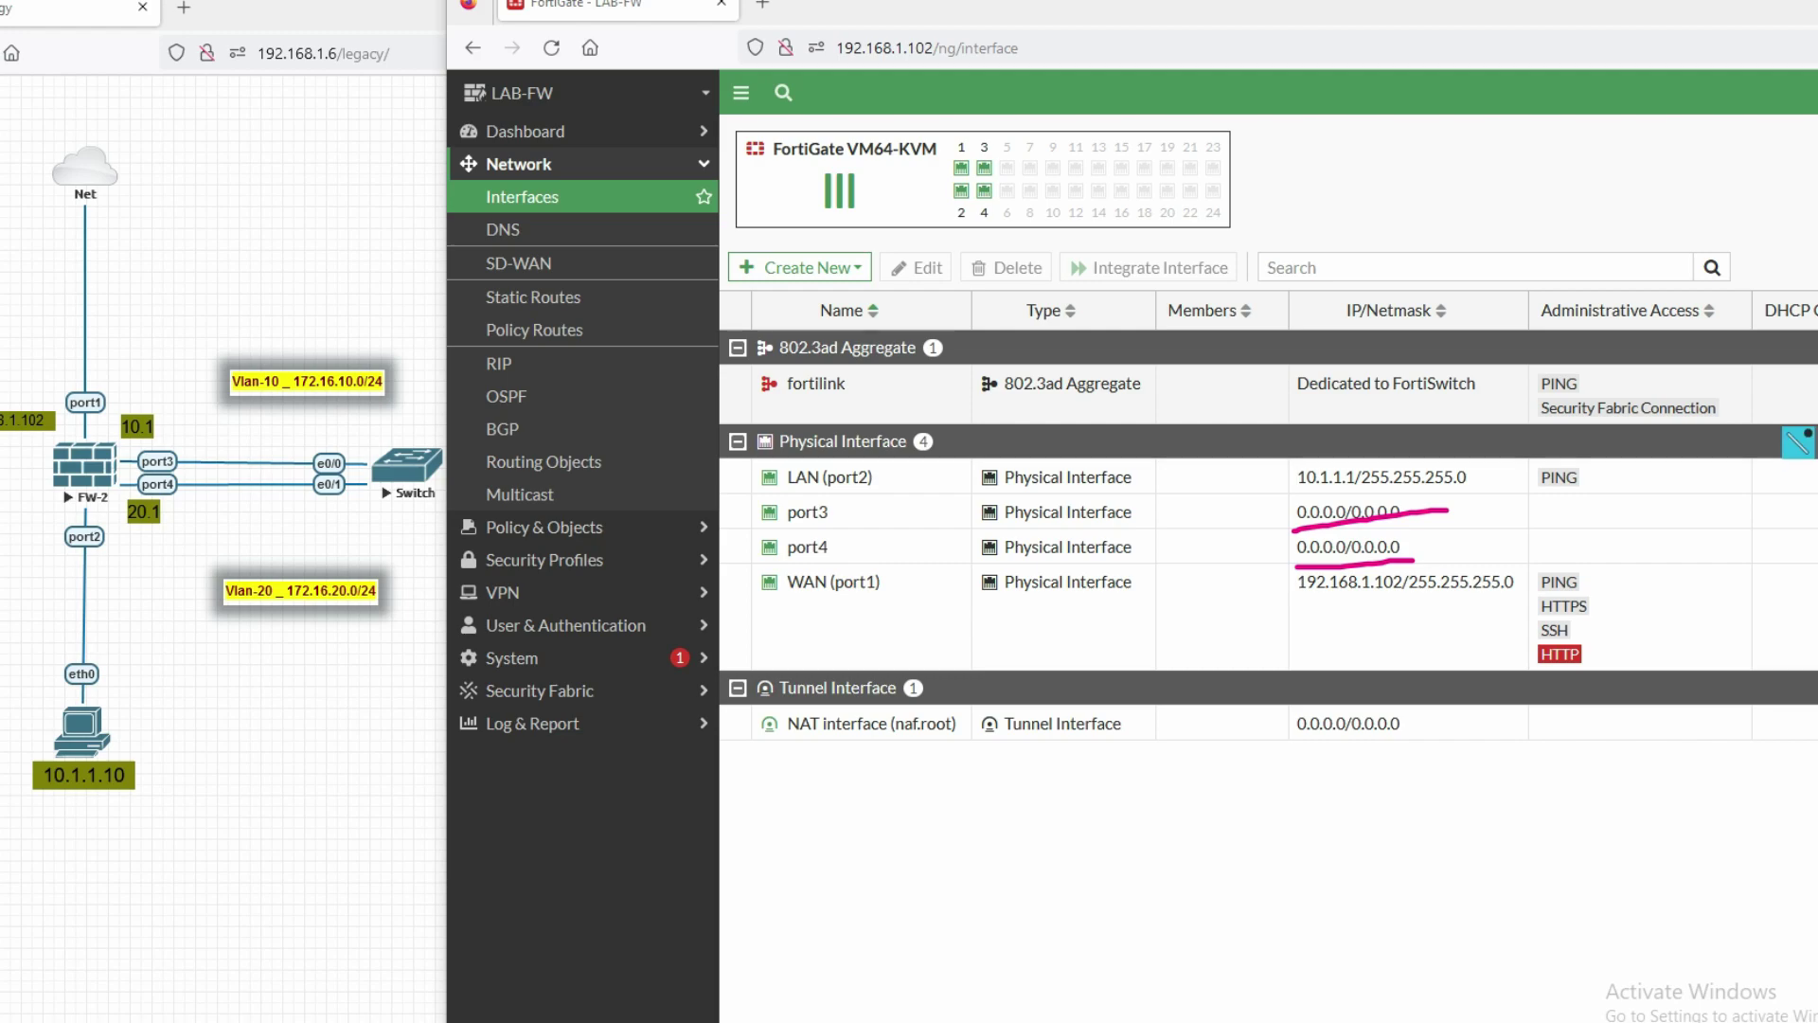
{"action": "key", "text": "Escape"}
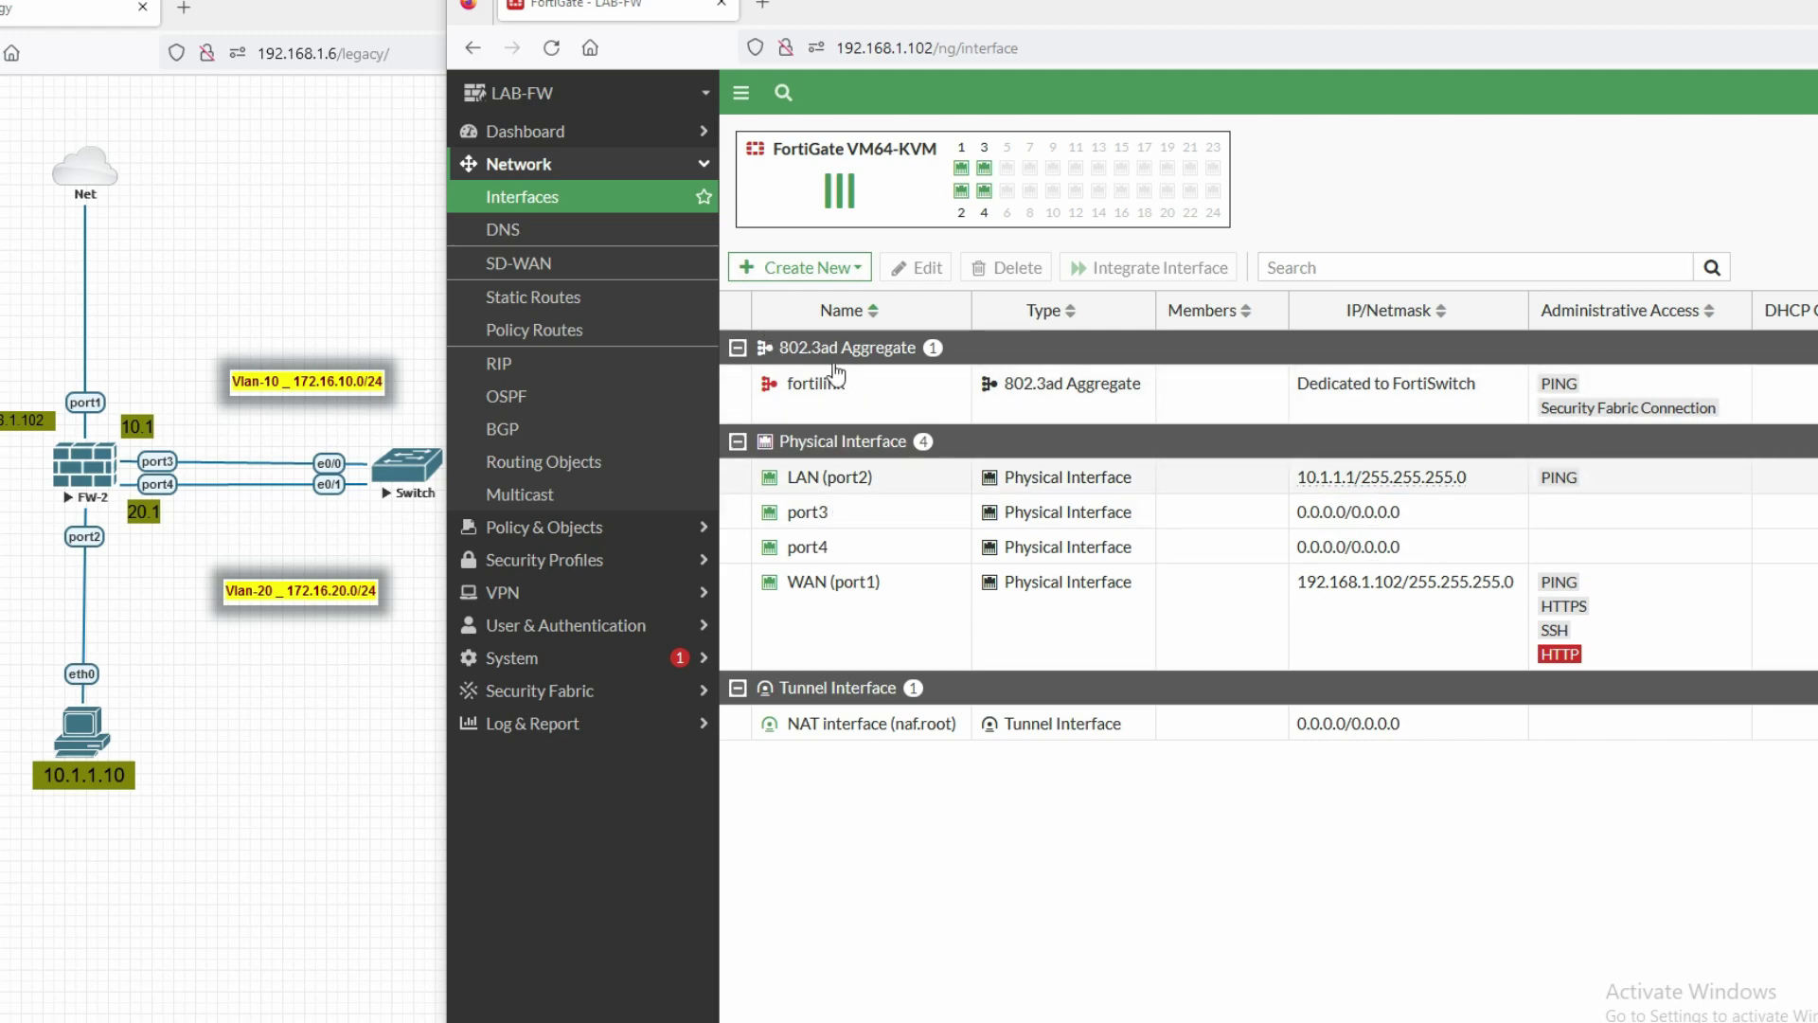
- Start a new interface named DMZ_AGGR and set its type to 802.3ad Aggregate
{"action": "left_click", "coordinate": [794, 273]}
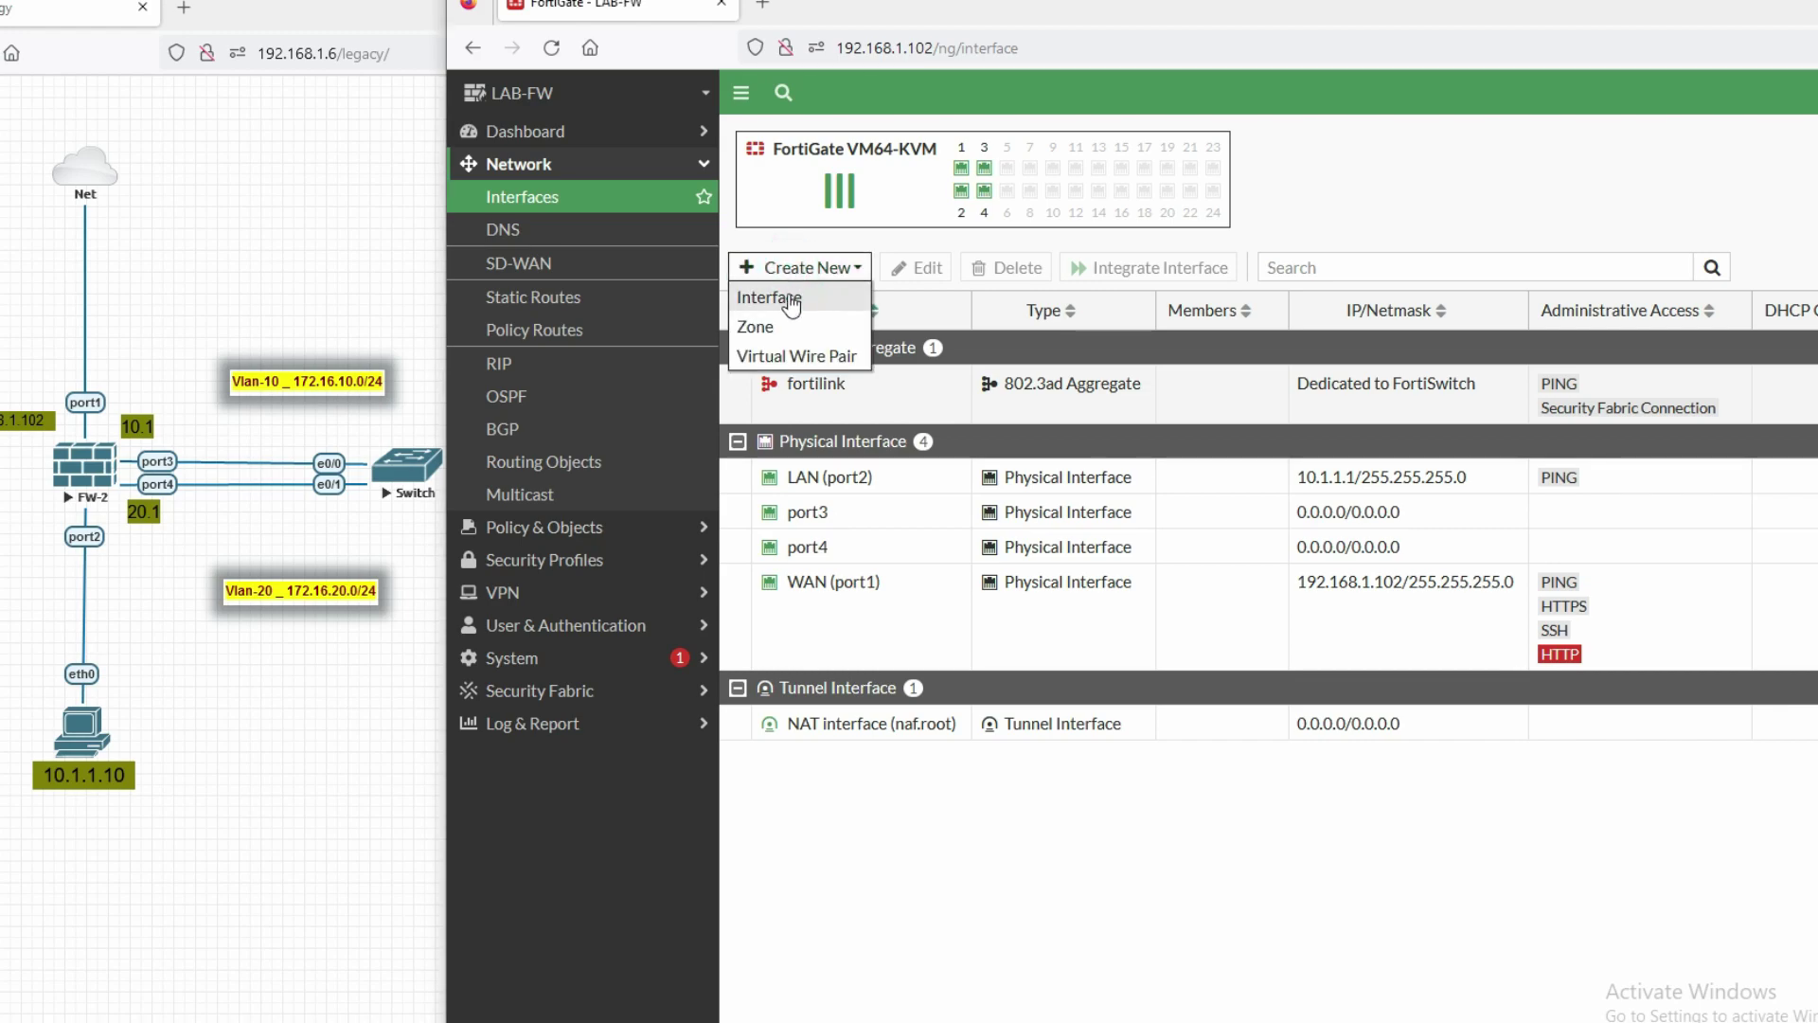
{"action": "left_click", "coordinate": [785, 305]}
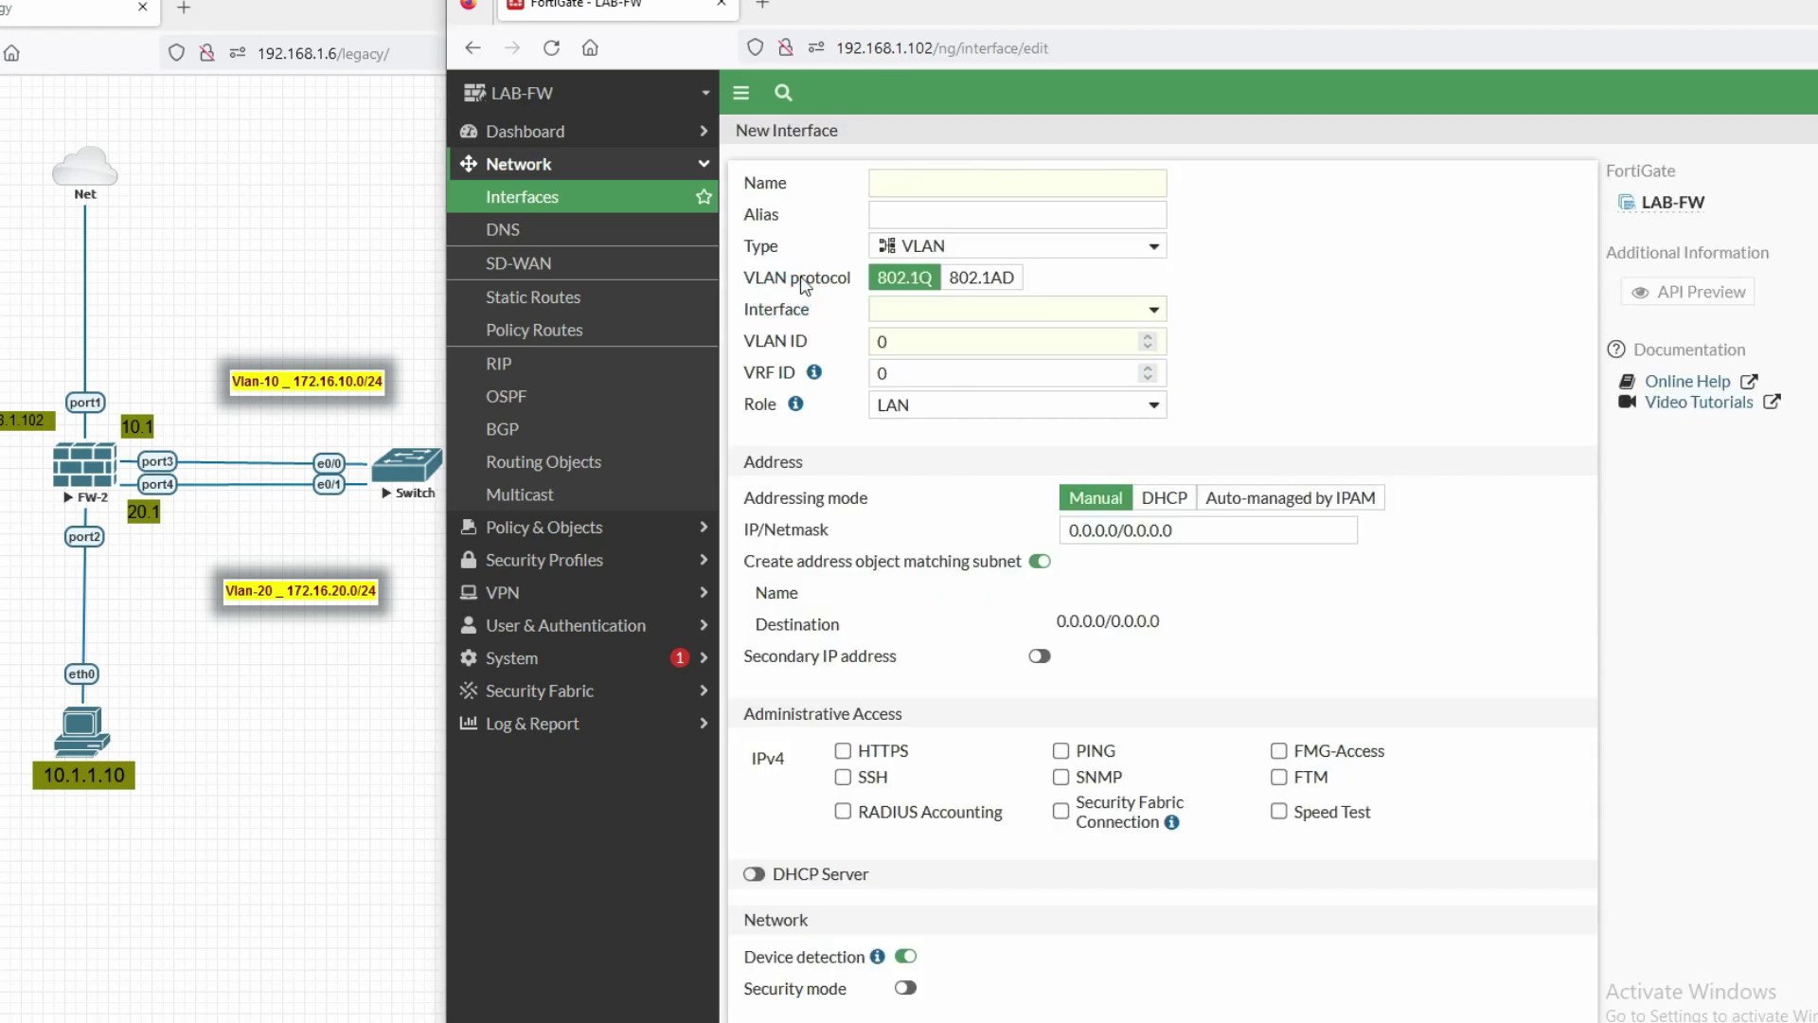
{"action": "left_click", "coordinate": [909, 188]}
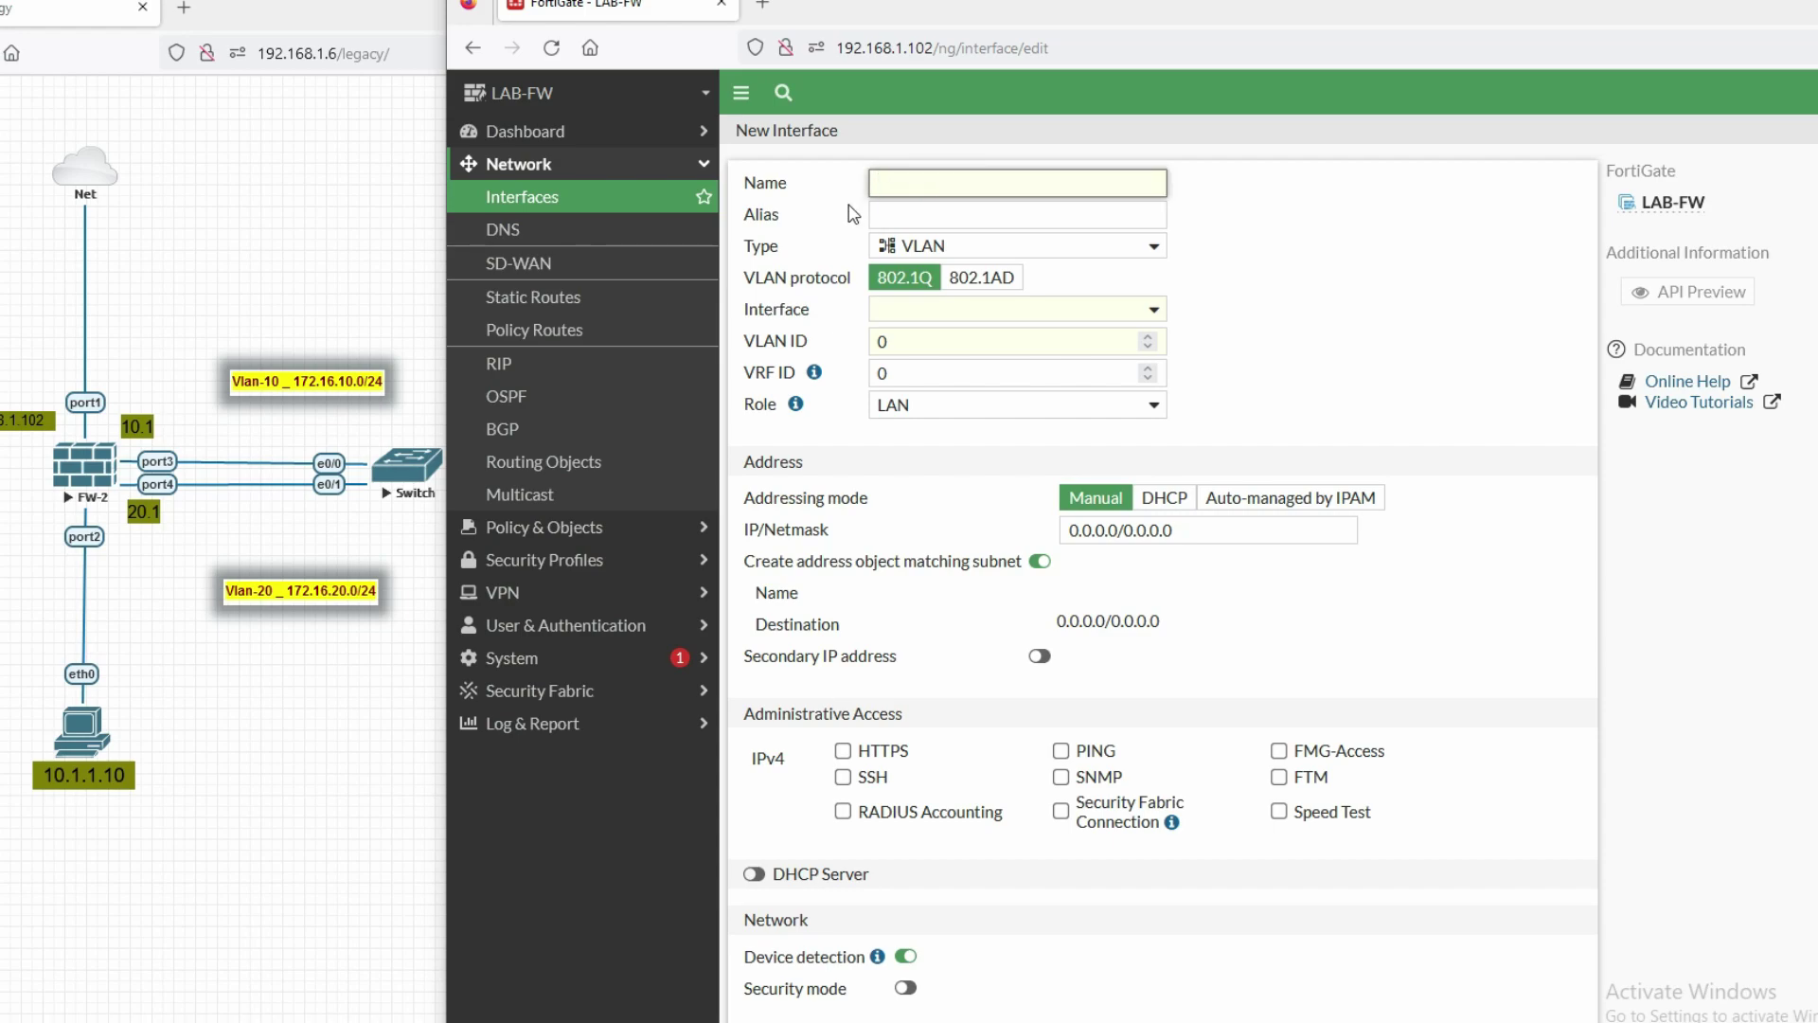
{"action": "type", "text": "DMZ-AGGR"}
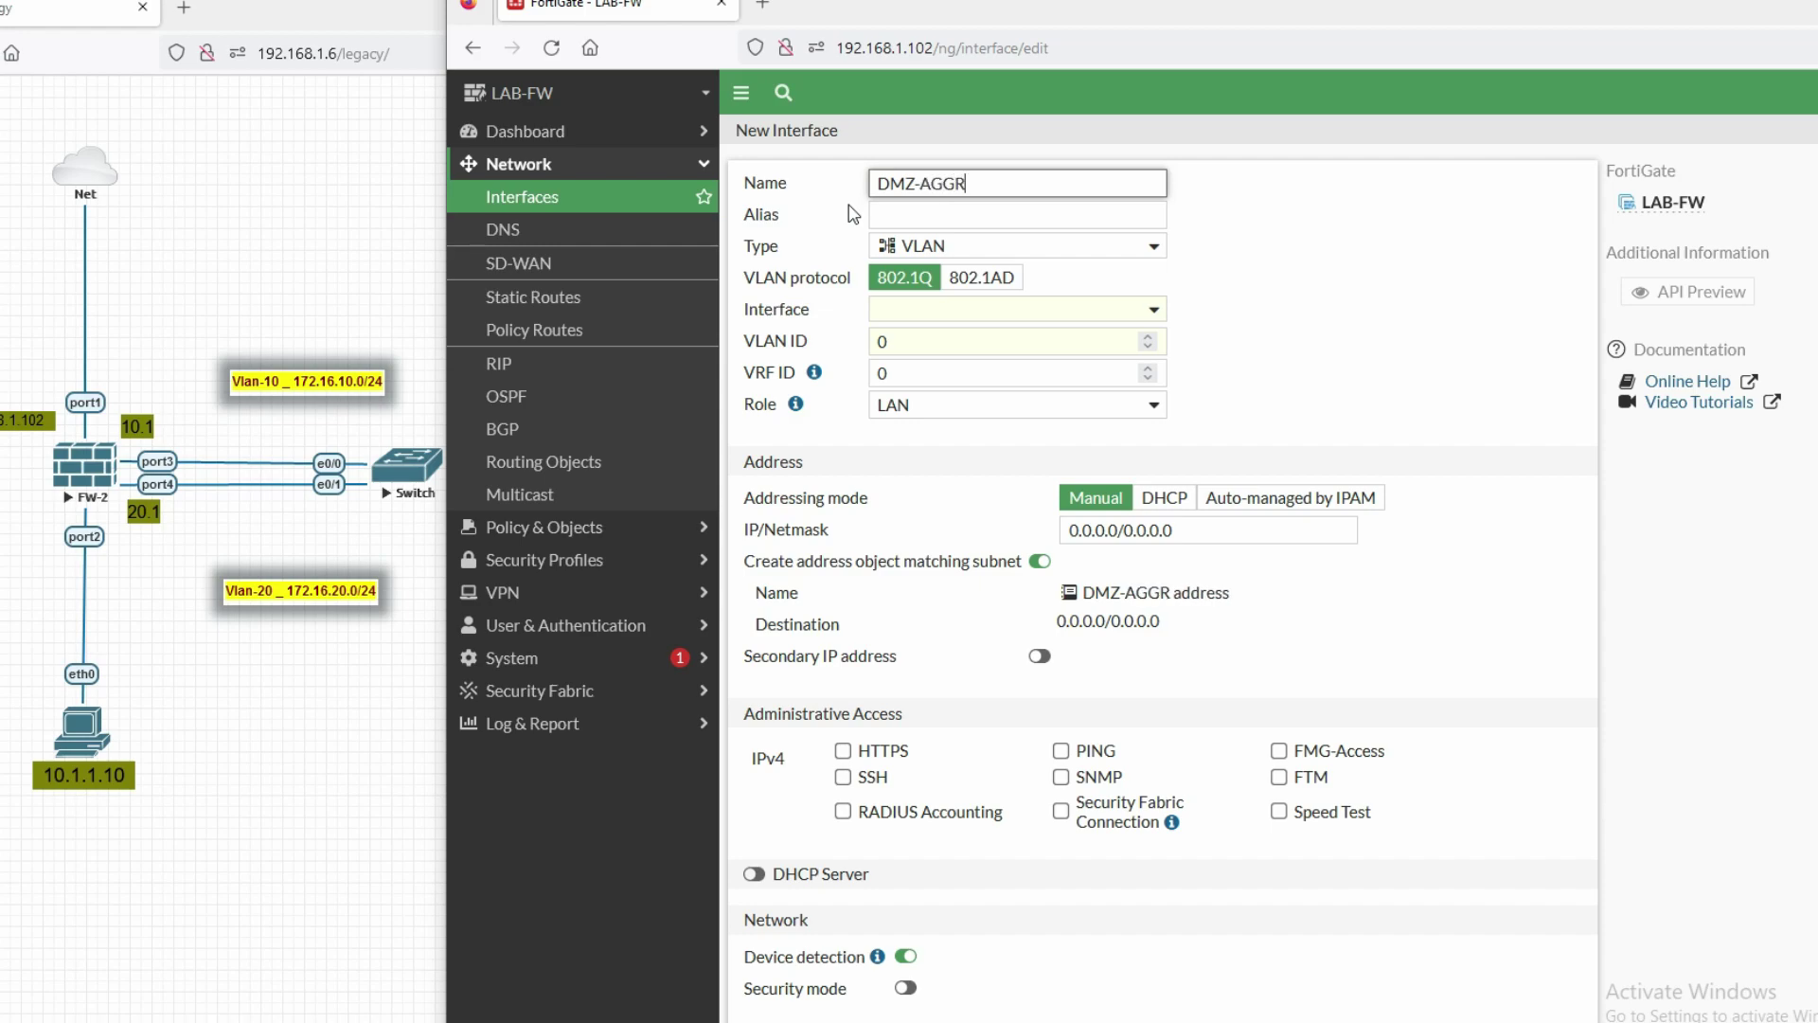
{"action": "key", "text": "Tab"}
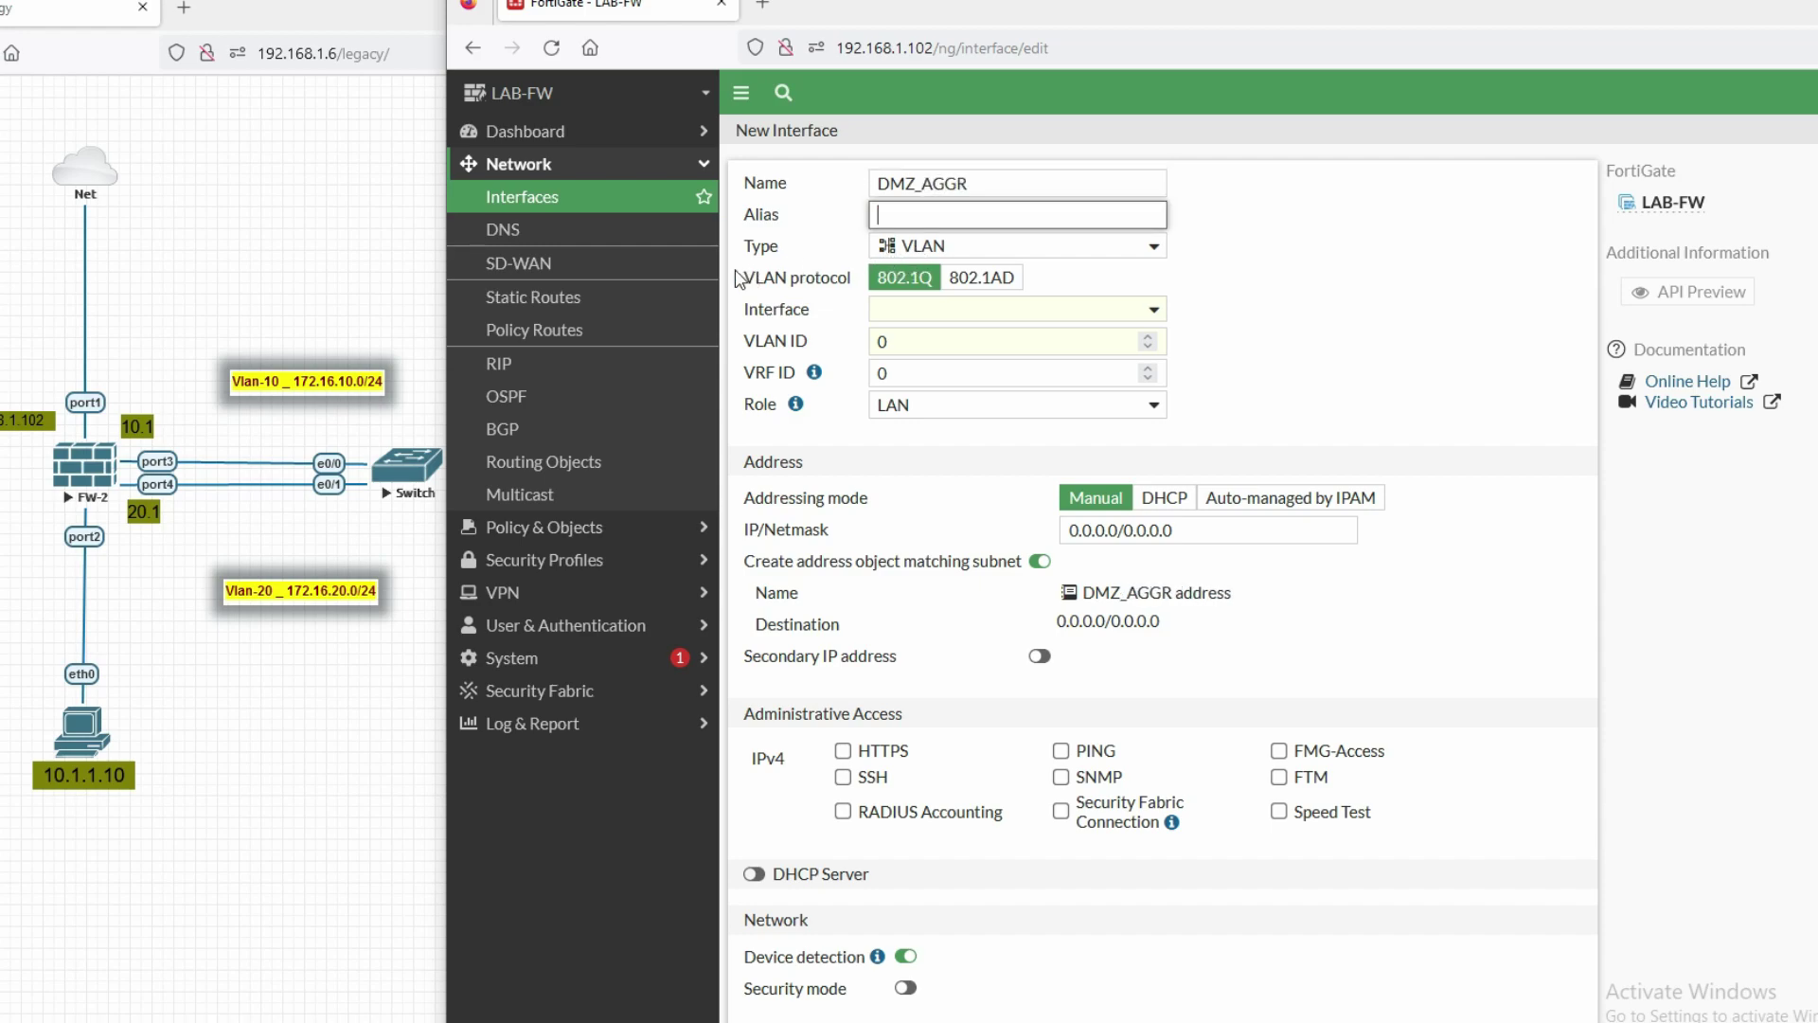
{"action": "left_click", "coordinate": [966, 248]}
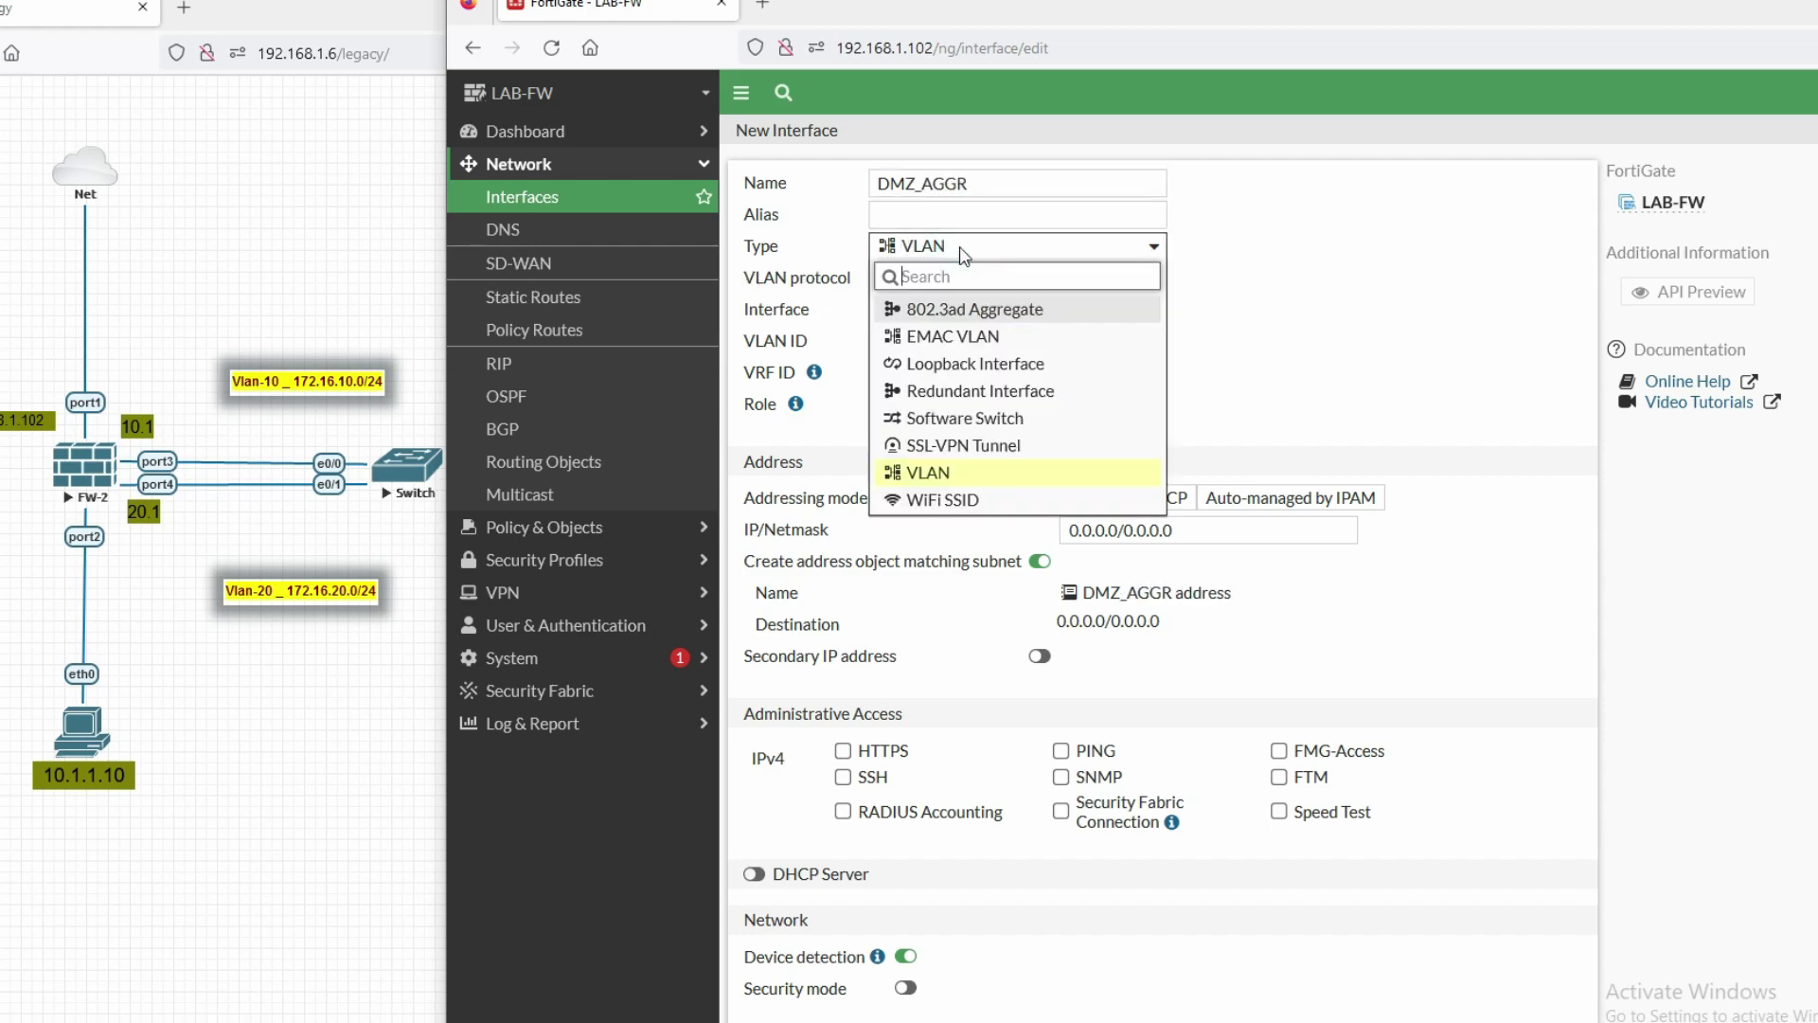
{"action": "left_click", "coordinate": [961, 312]}
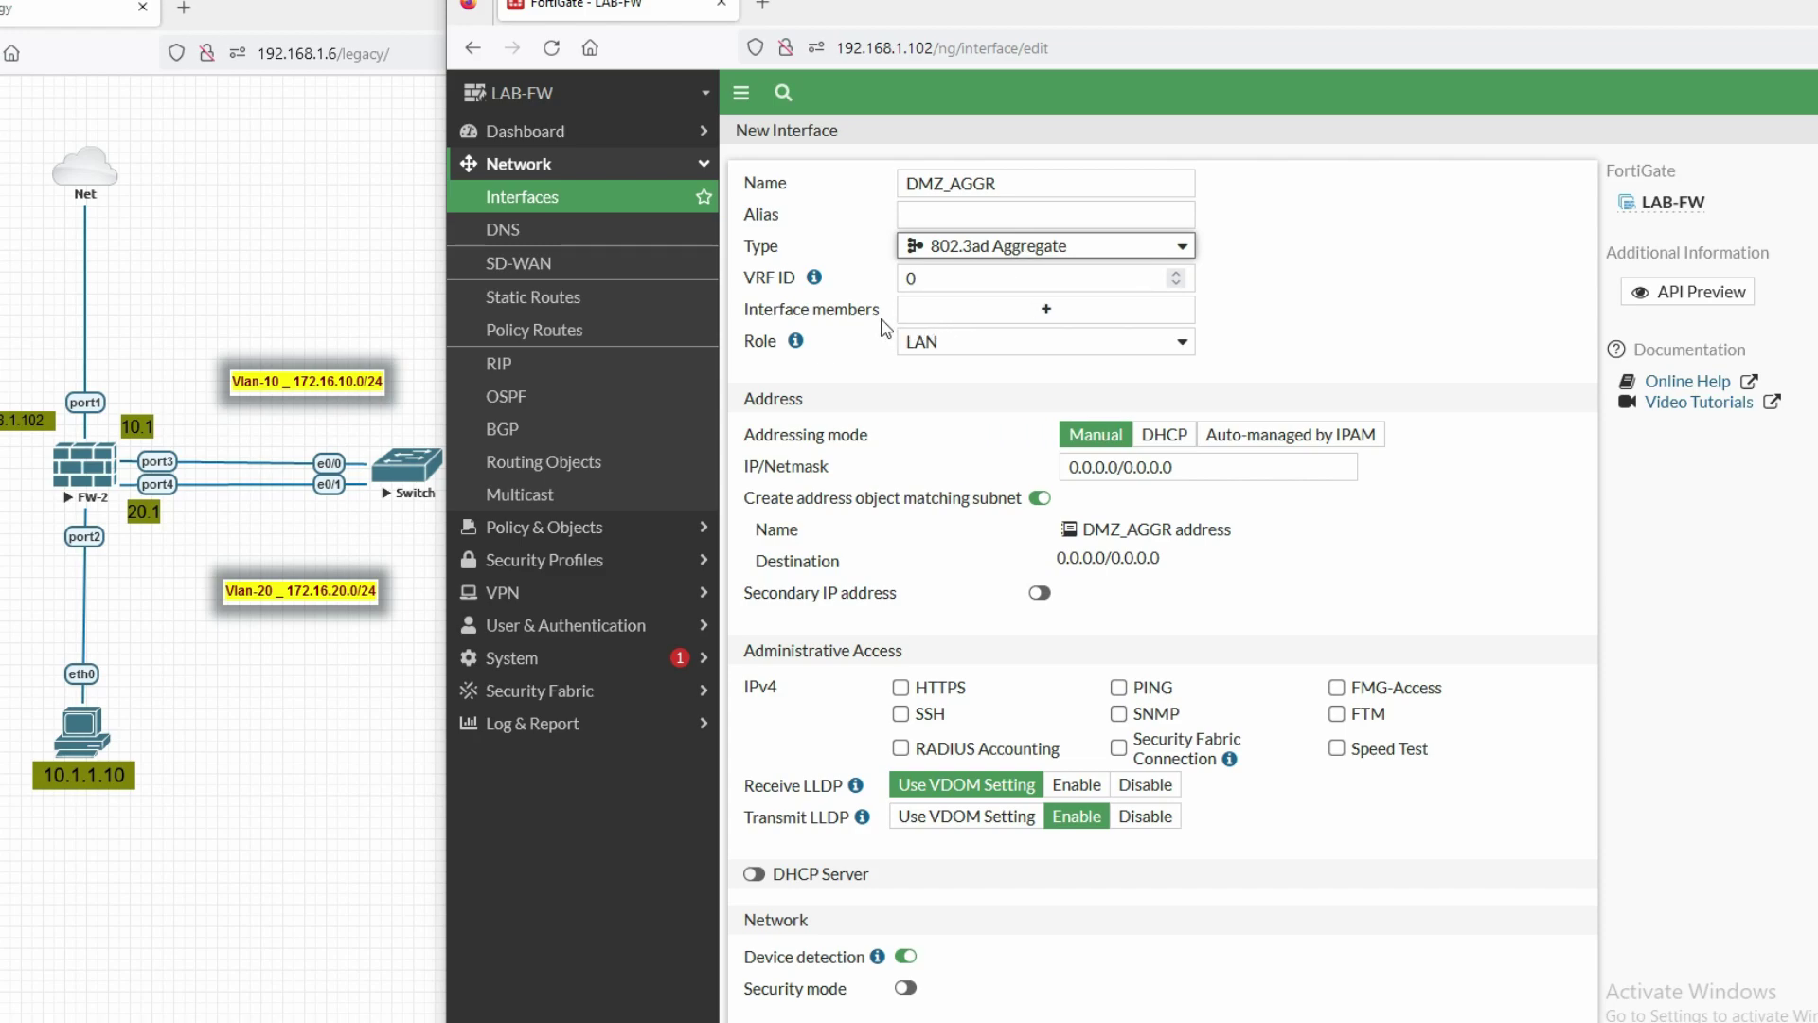
- Add port3 and port4 as members of the aggregate interface and set its role to DMZ
{"action": "left_click", "coordinate": [1046, 313]}
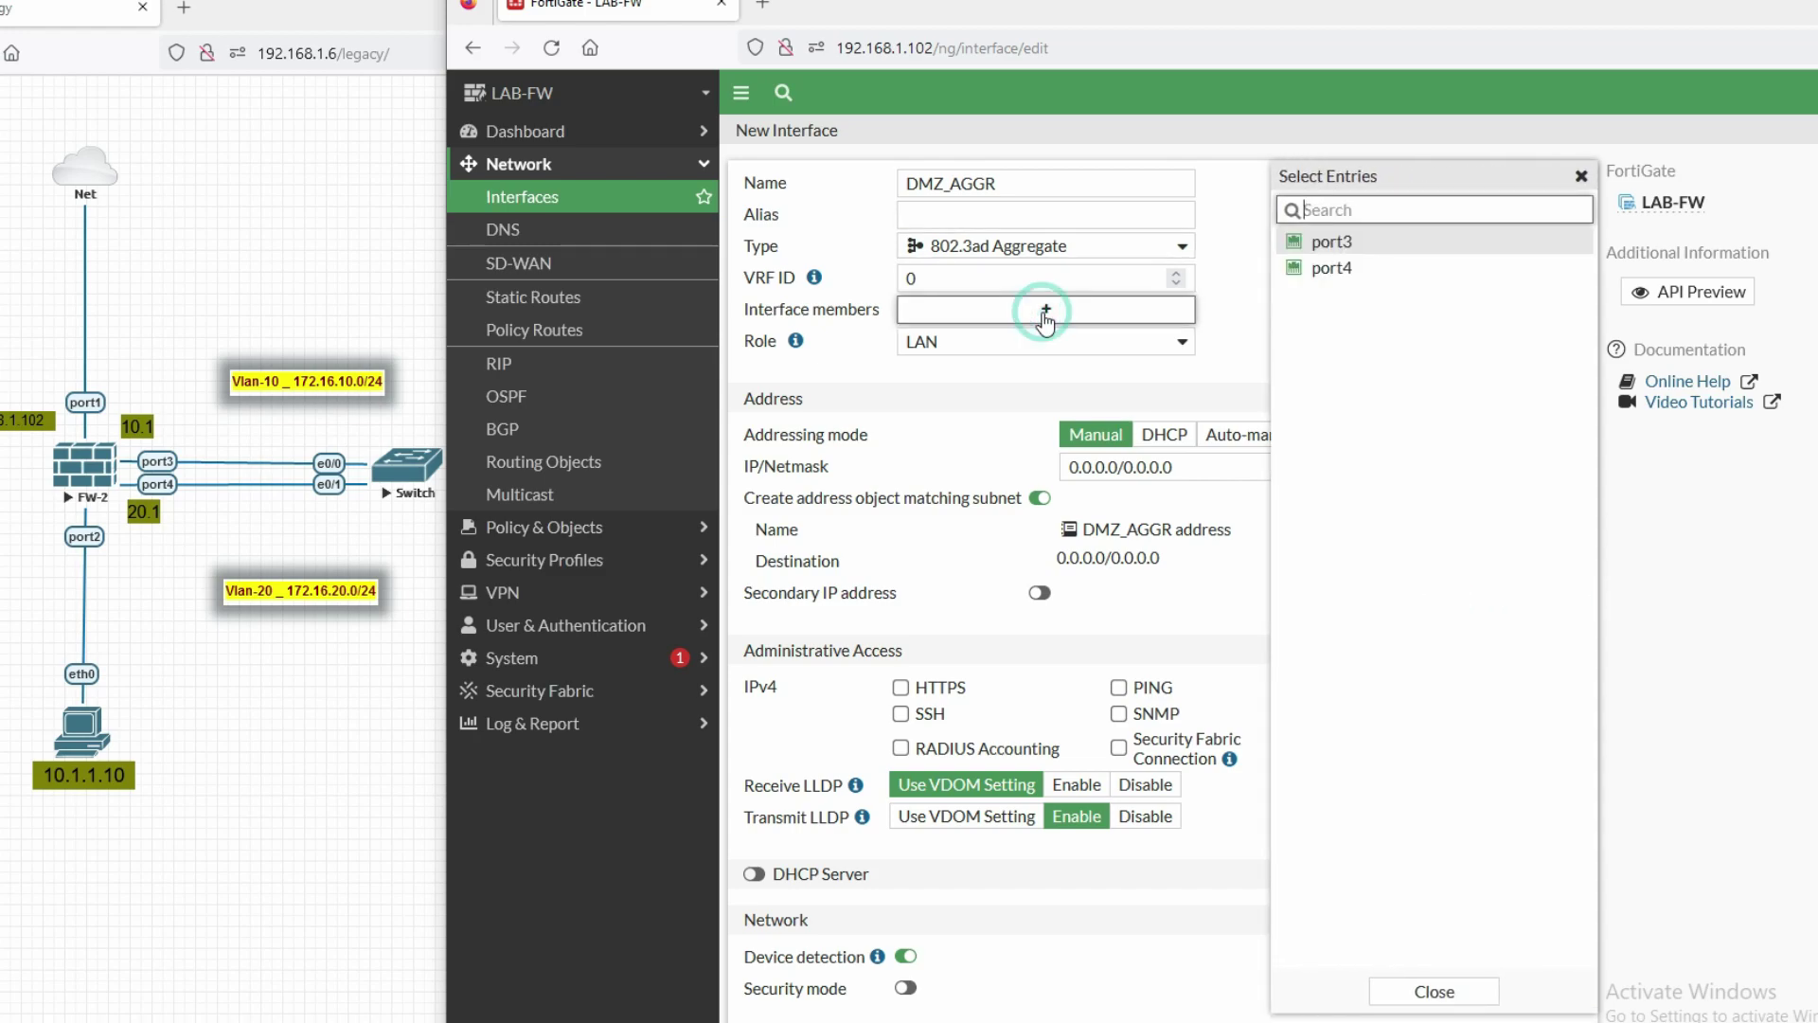
{"action": "left_click", "coordinate": [1332, 244]}
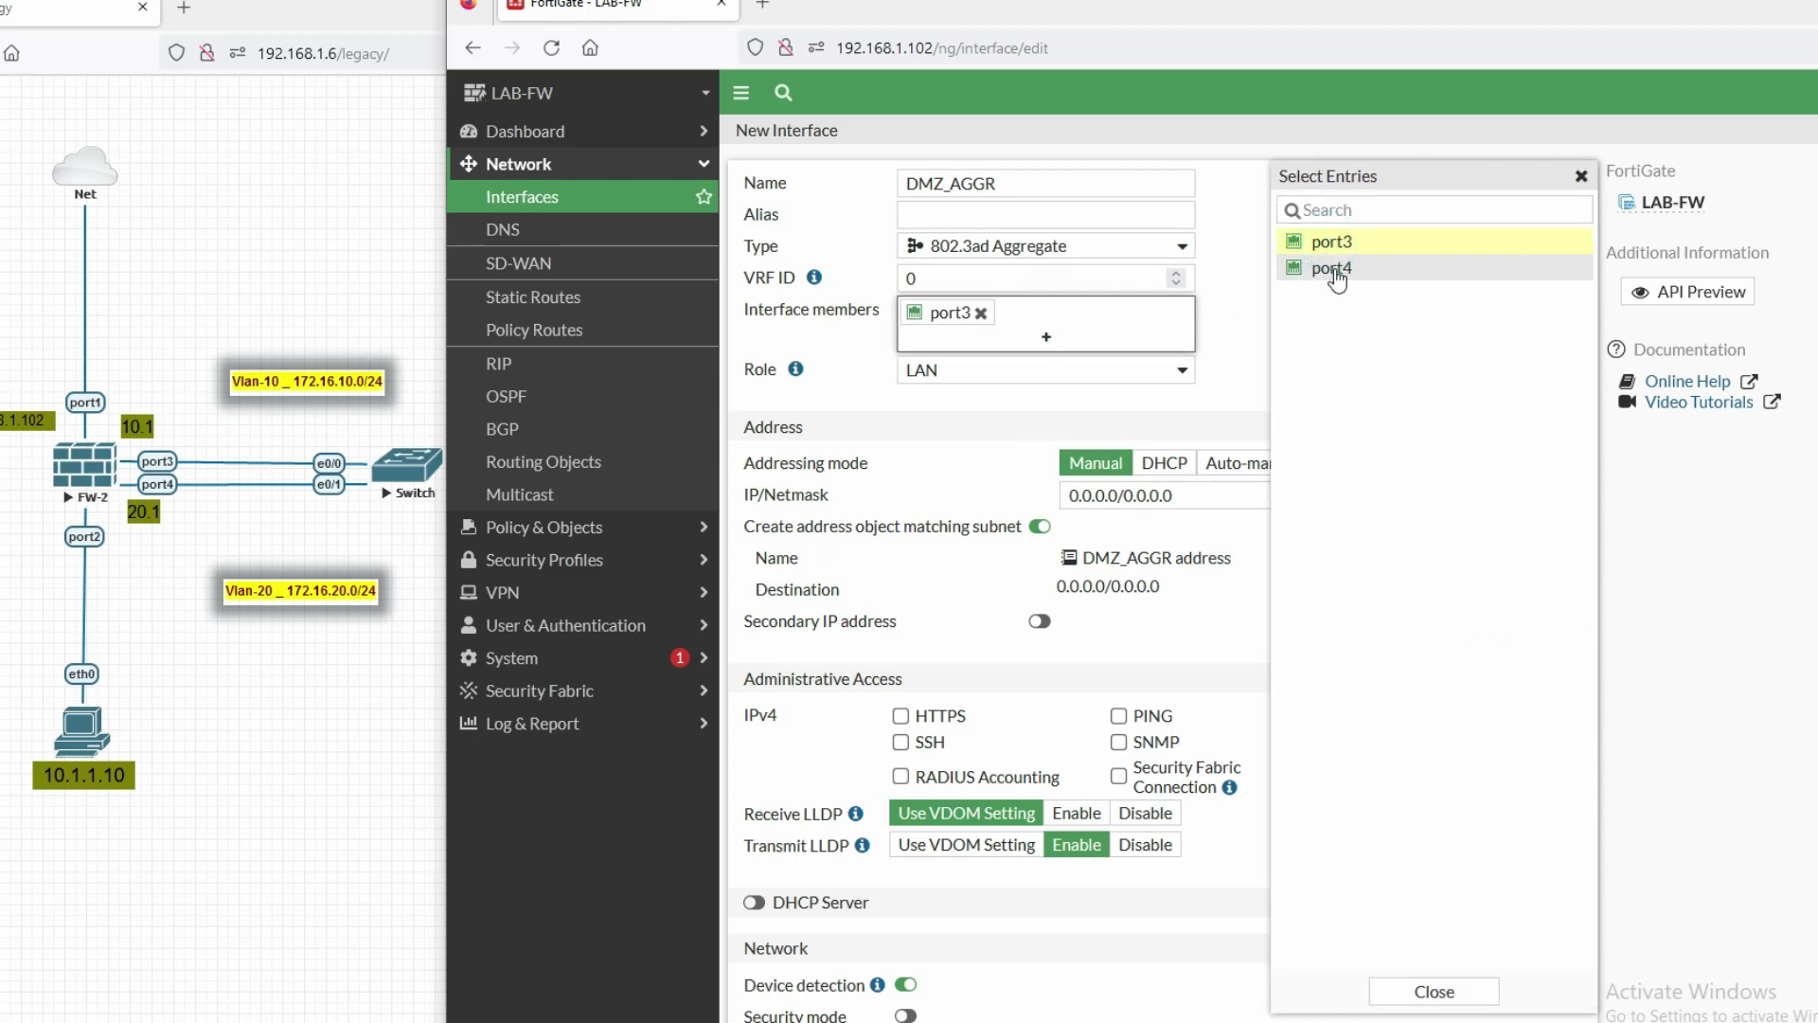
{"action": "left_click", "coordinate": [1331, 269]}
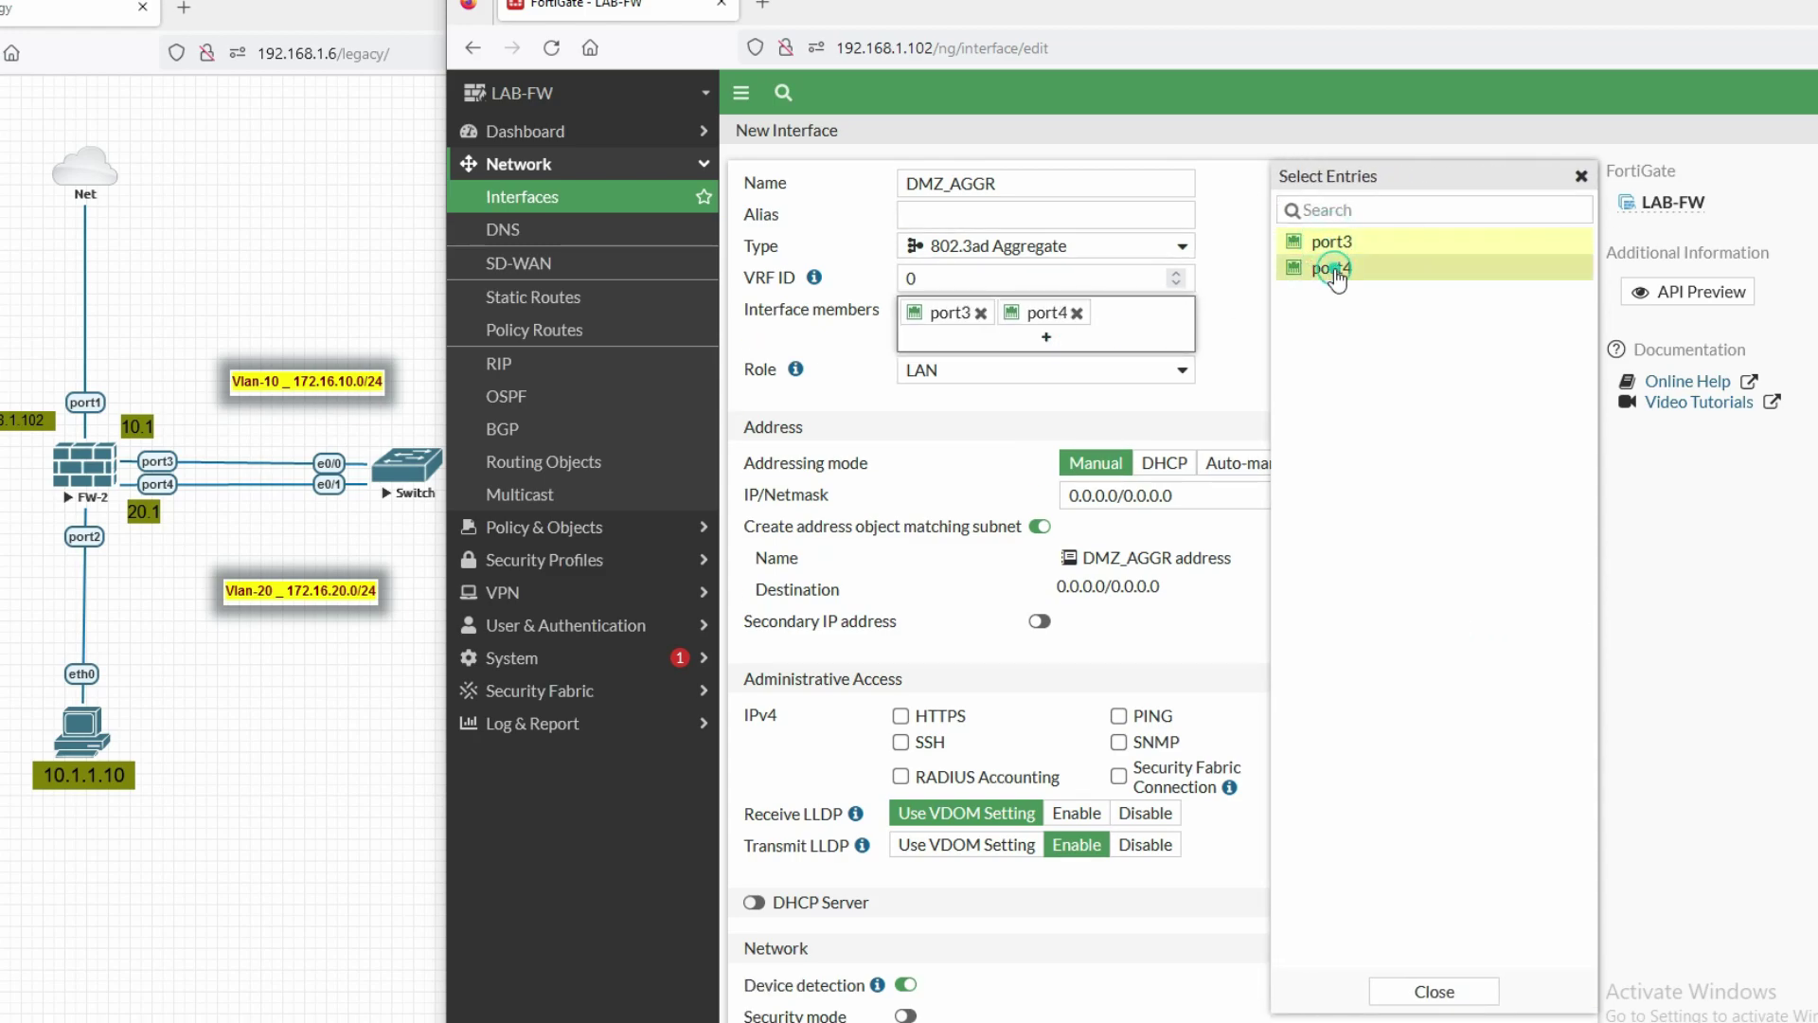
{"action": "left_click", "coordinate": [1010, 371]}
{"action": "left_click", "coordinate": [976, 469]}
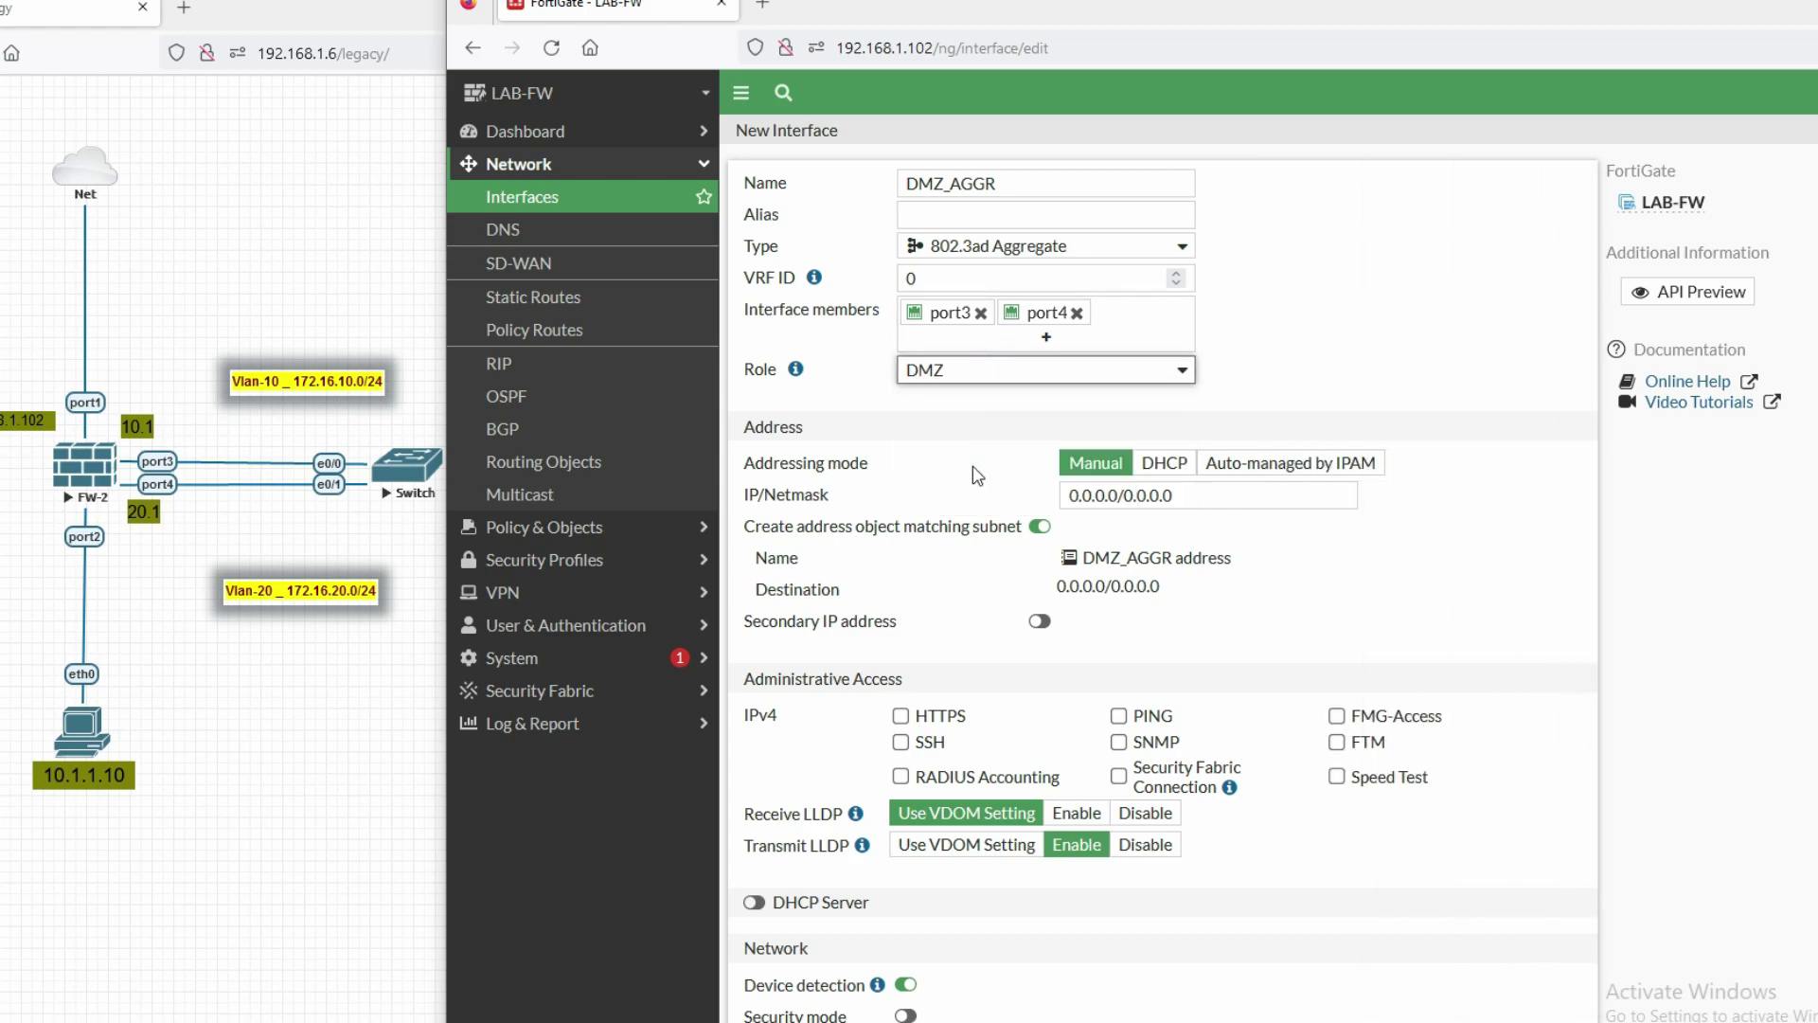
- Allow PING administrative access on the aggregate interface and save it
{"action": "scroll", "coordinate": [1061, 502], "scroll_direction": "down", "scroll_amount": 2}
{"action": "left_click", "coordinate": [1142, 529]}
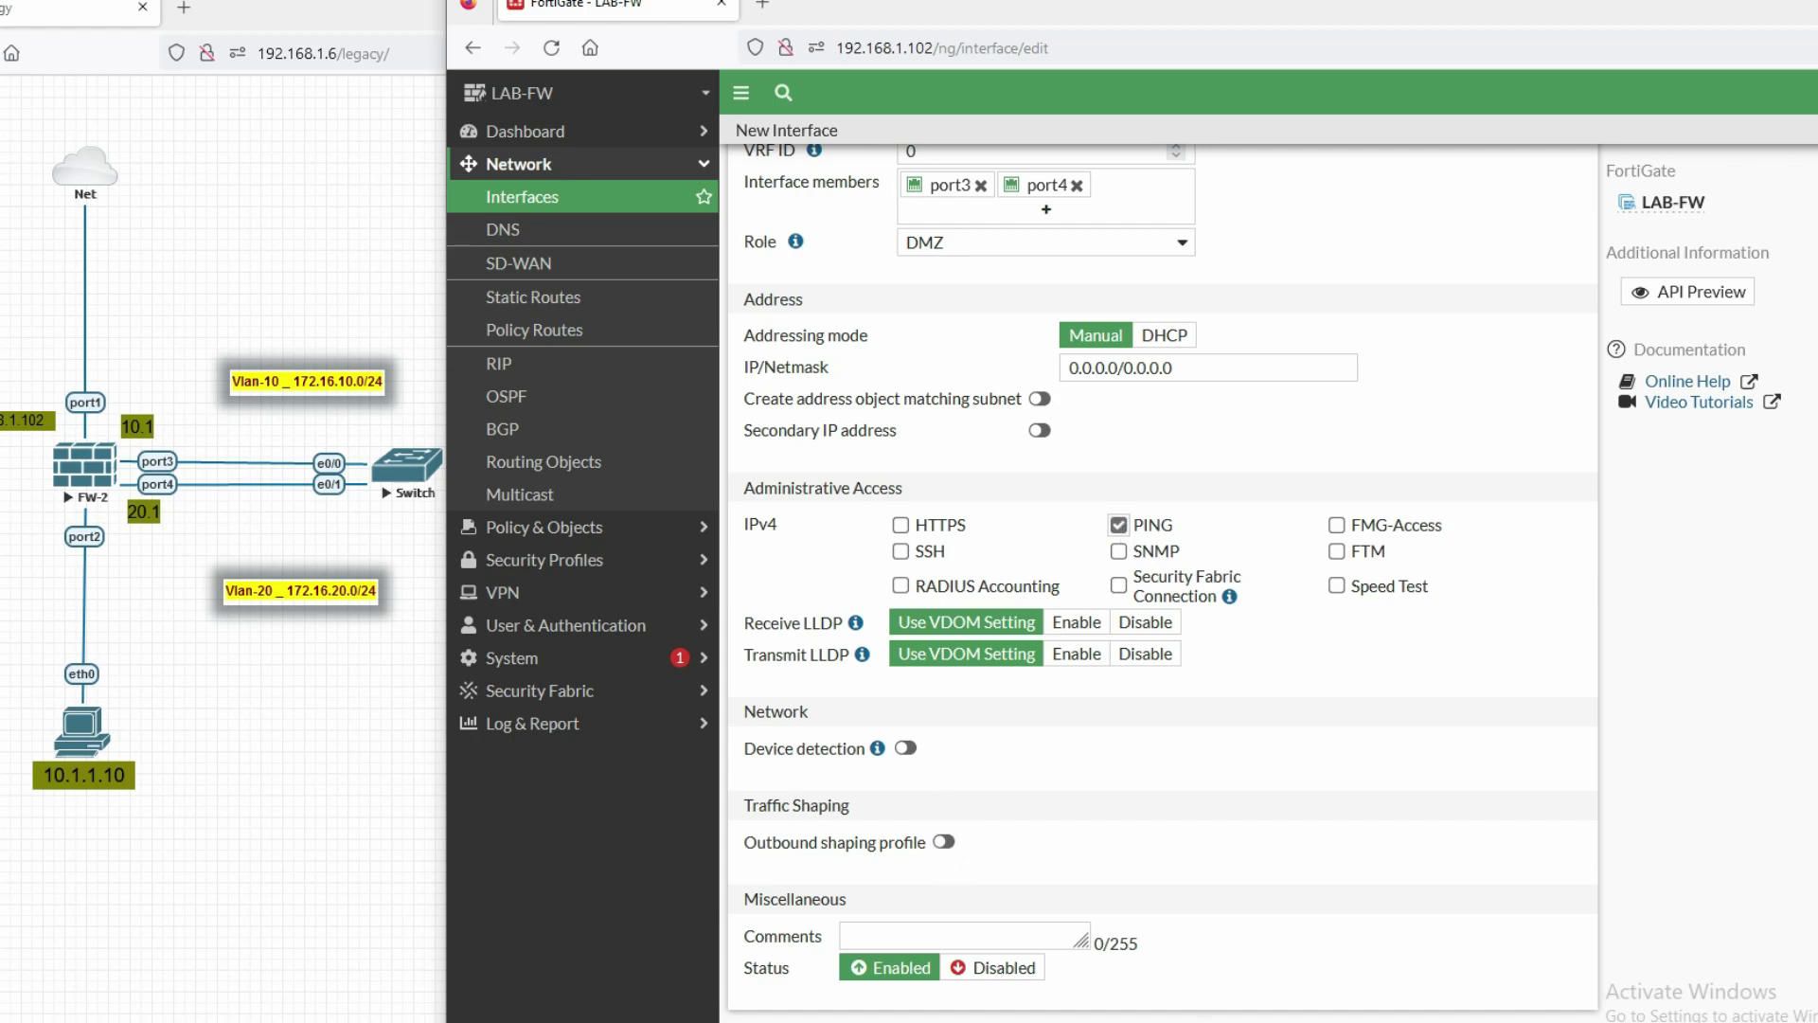
{"action": "scroll", "coordinate": [1155, 663], "scroll_direction": "down", "scroll_amount": 1}
{"action": "left_click", "coordinate": [1380, 978]}
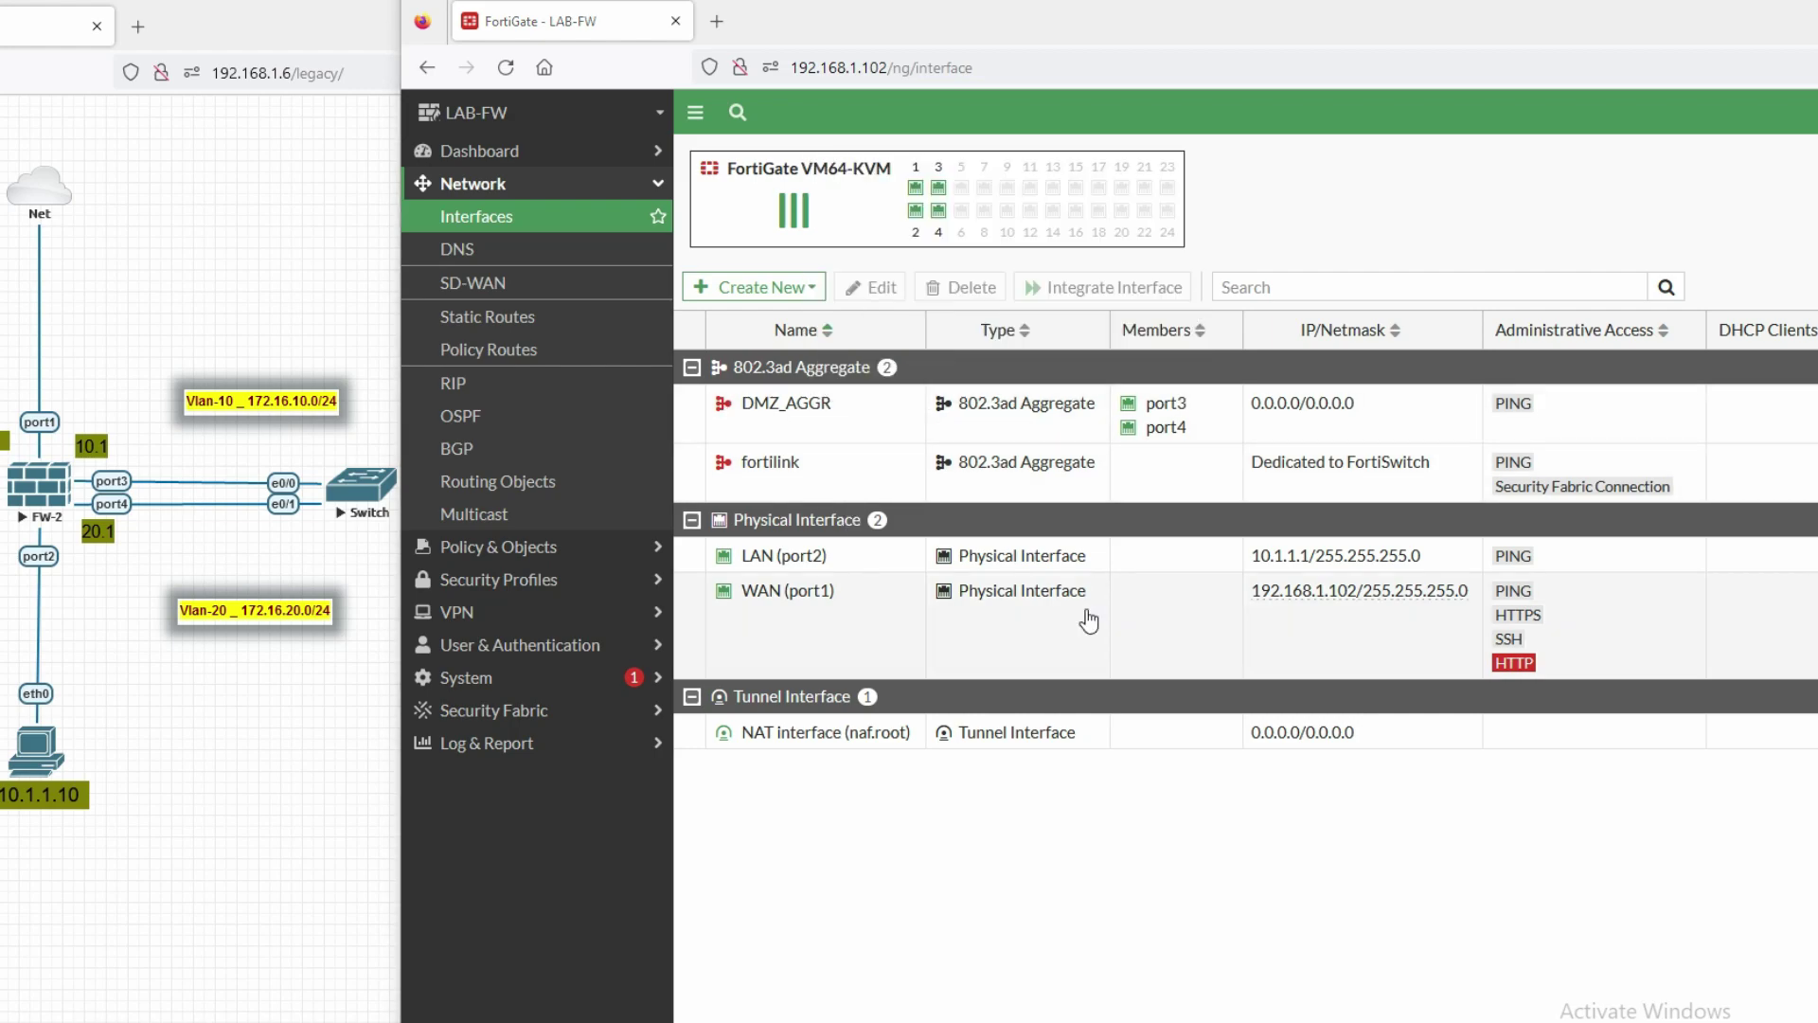
- Start a new VLAN interface and name it DMZ_VLAN-10
{"action": "mouse_move", "coordinate": [739, 413]}
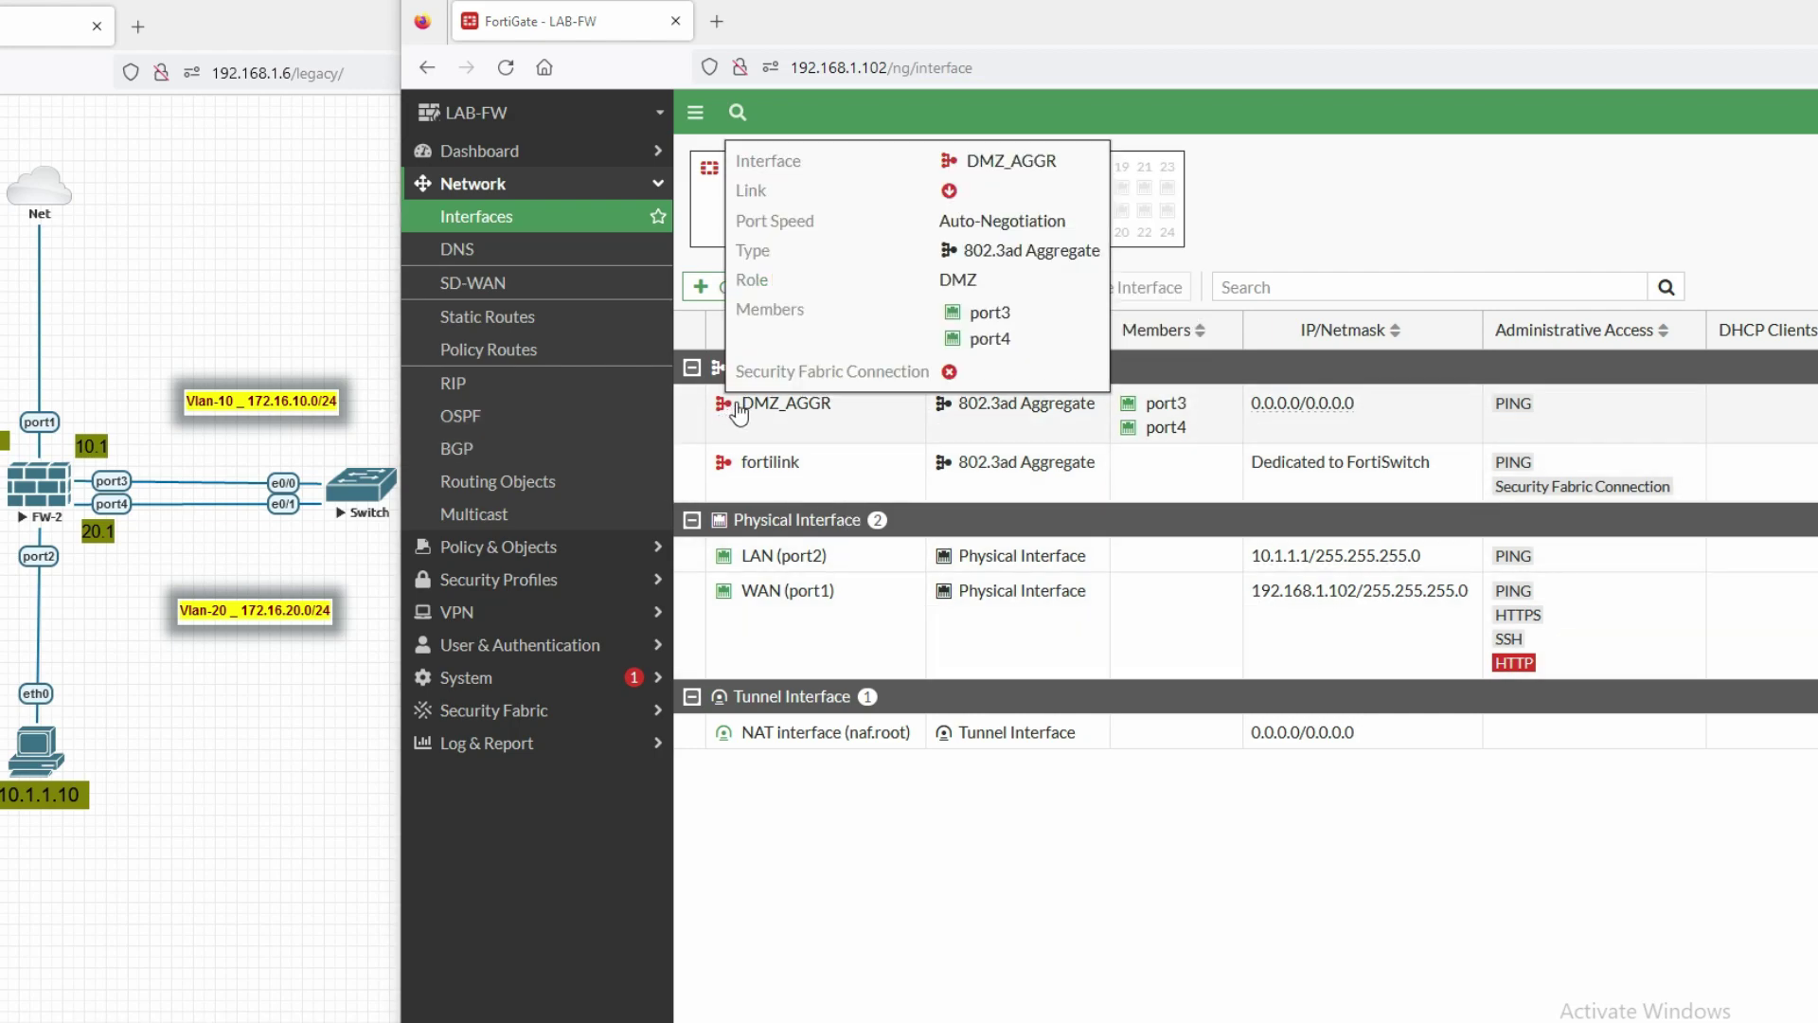
{"action": "left_click", "coordinate": [739, 413]}
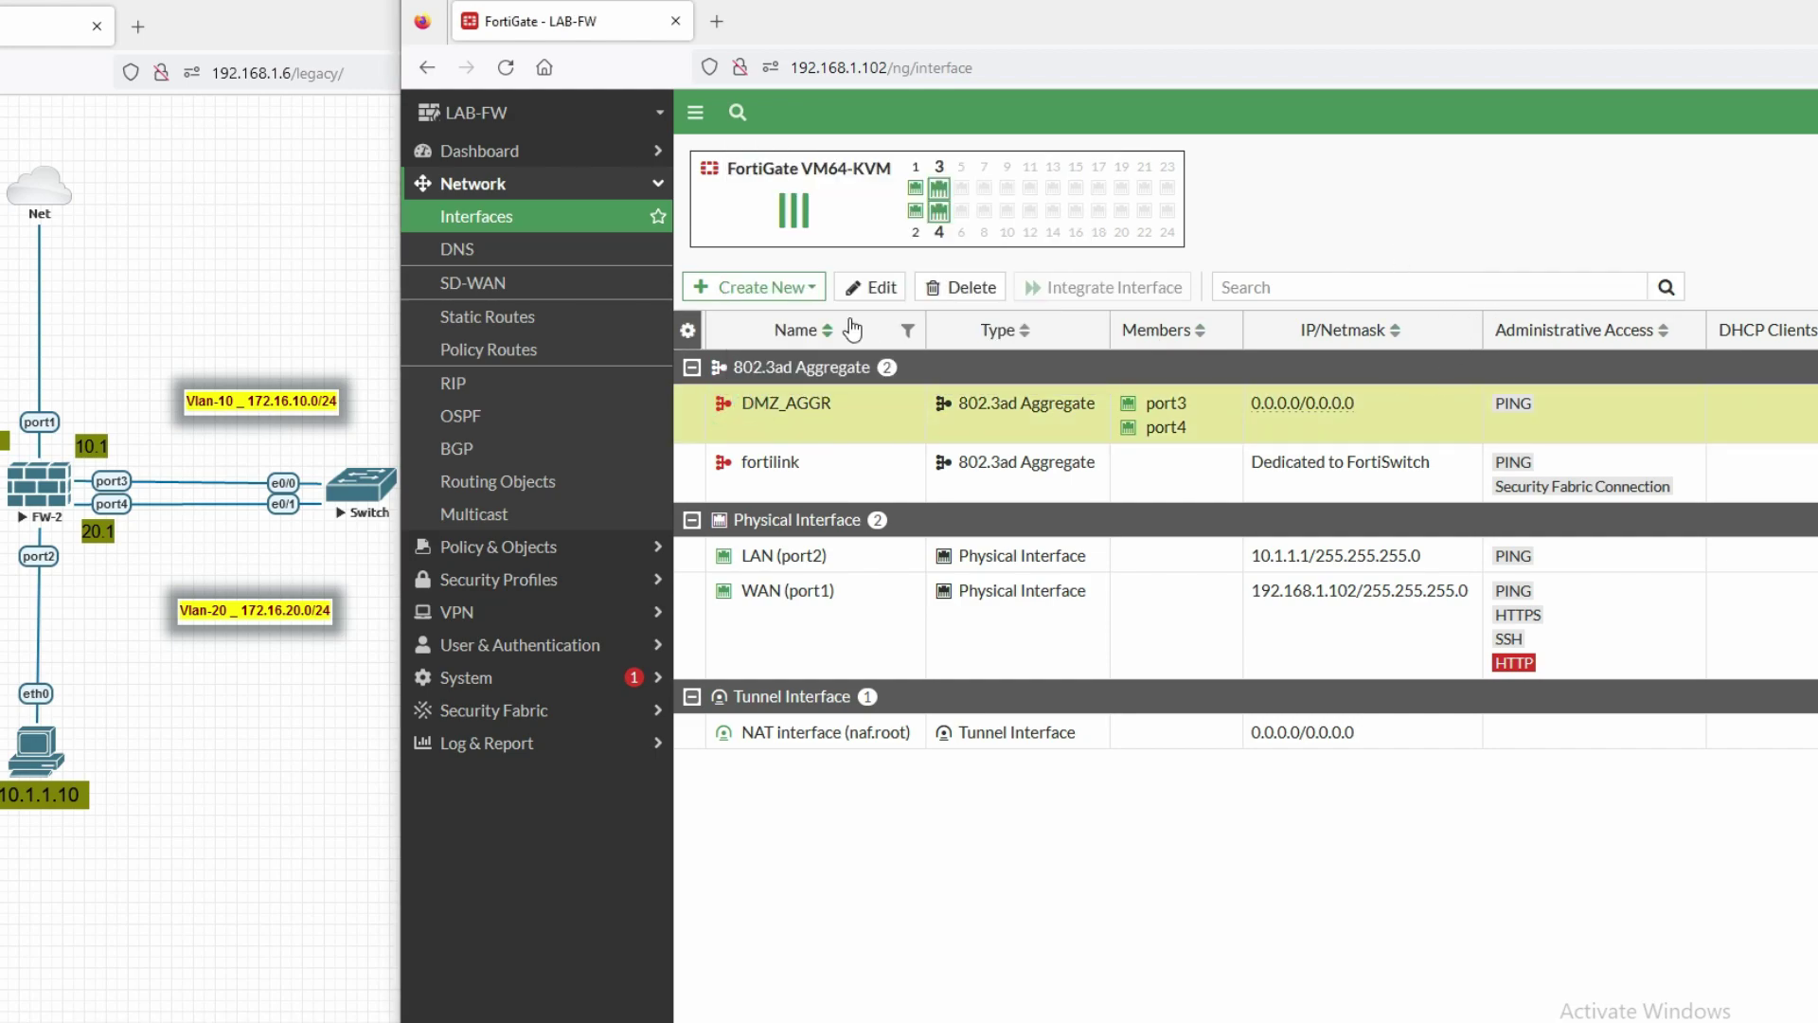
{"action": "left_click", "coordinate": [786, 295]}
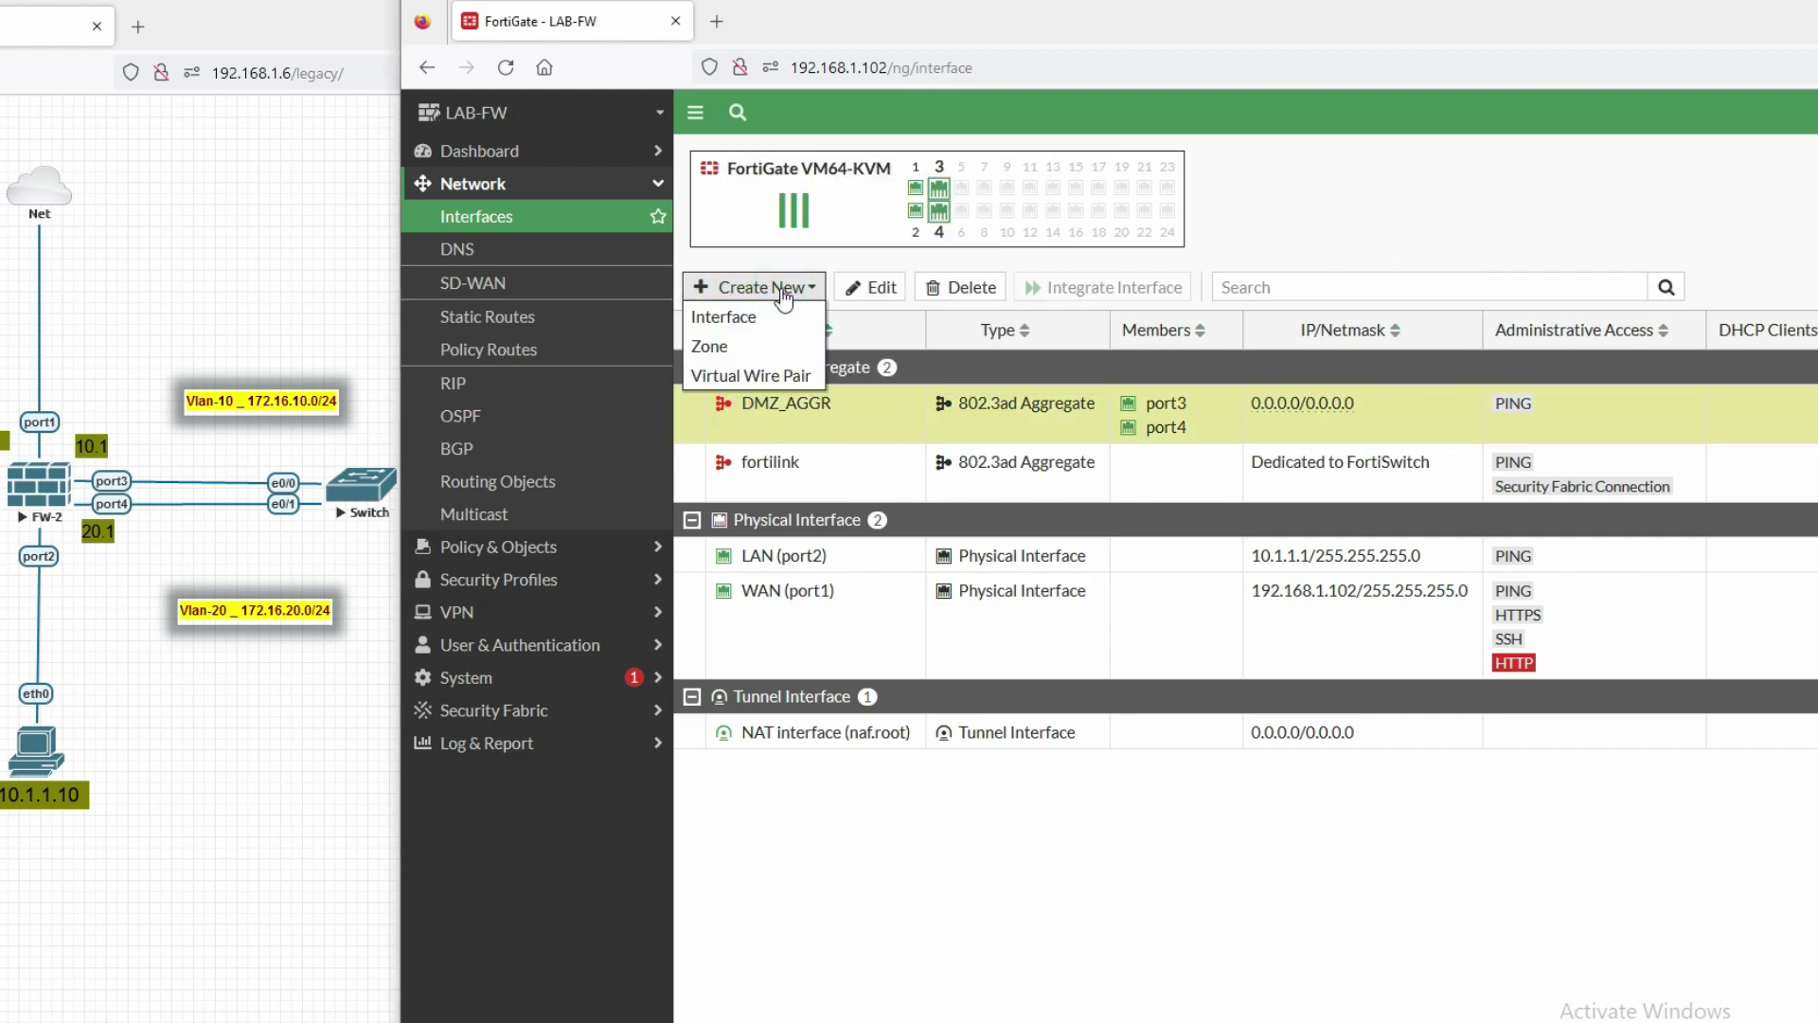
{"action": "left_click", "coordinate": [762, 317]}
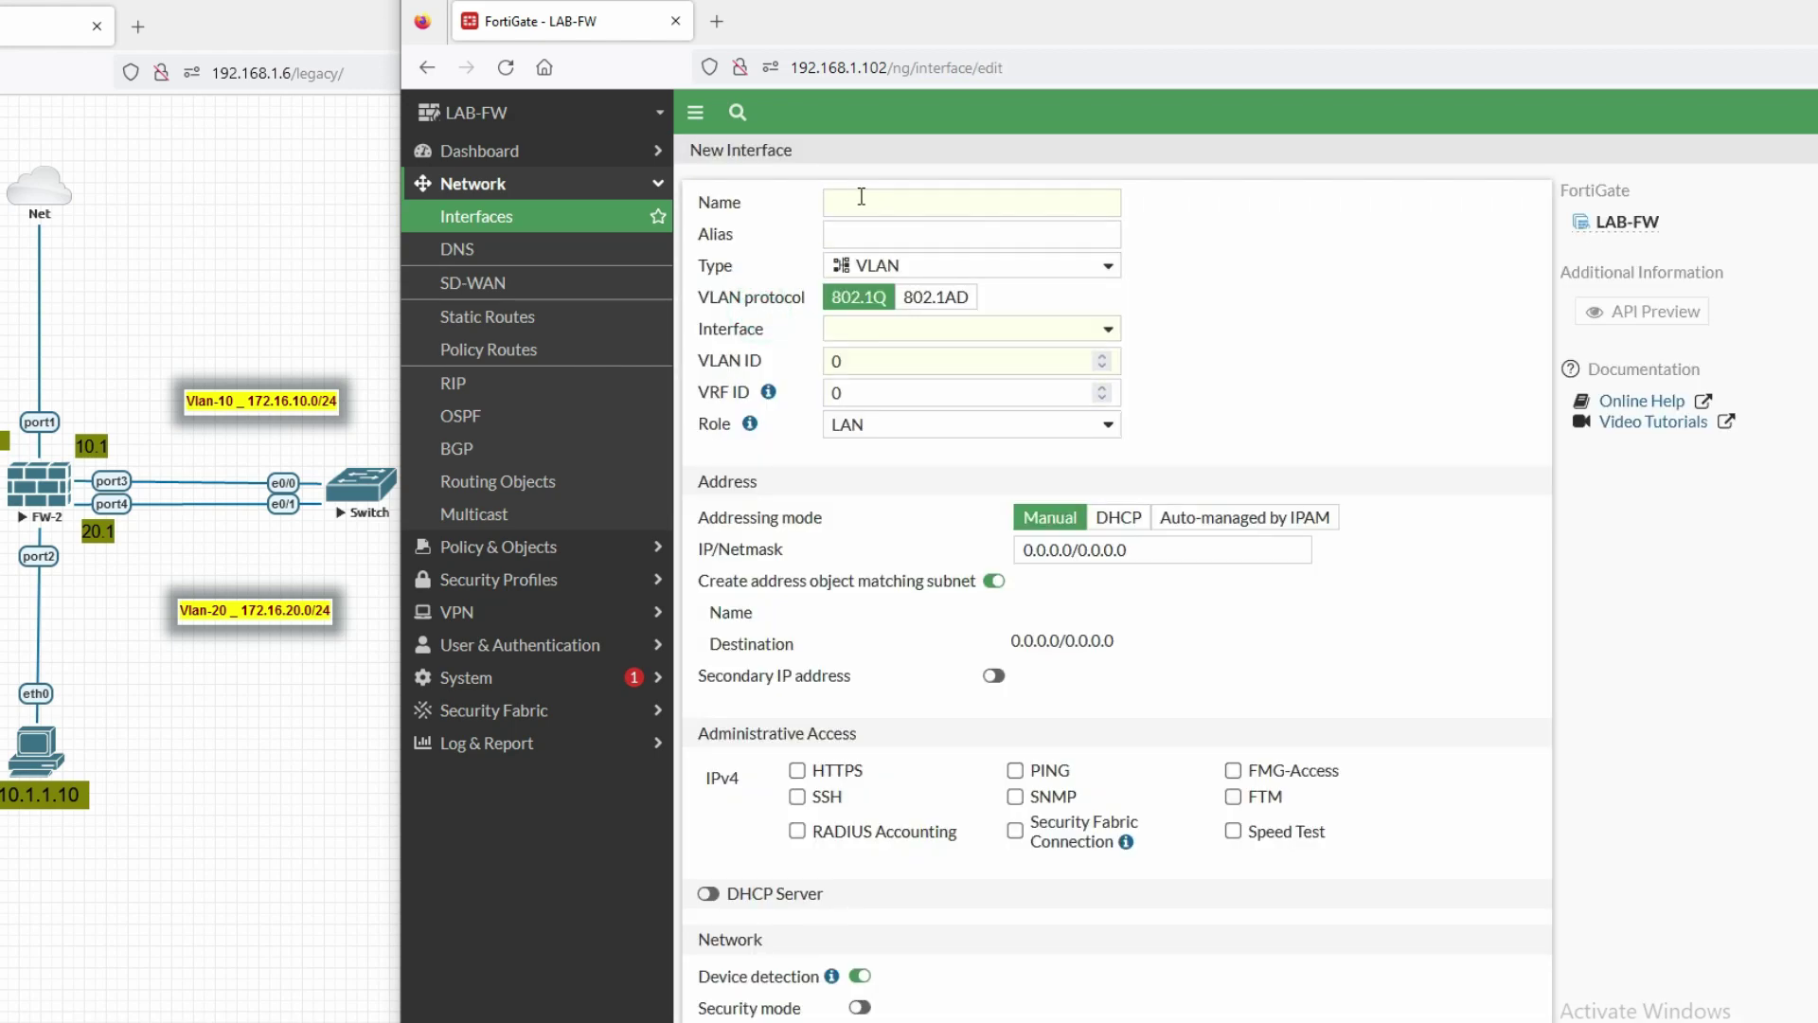
{"action": "left_click", "coordinate": [862, 197]}
{"action": "type", "text": "DMZ_VLAN-10"}
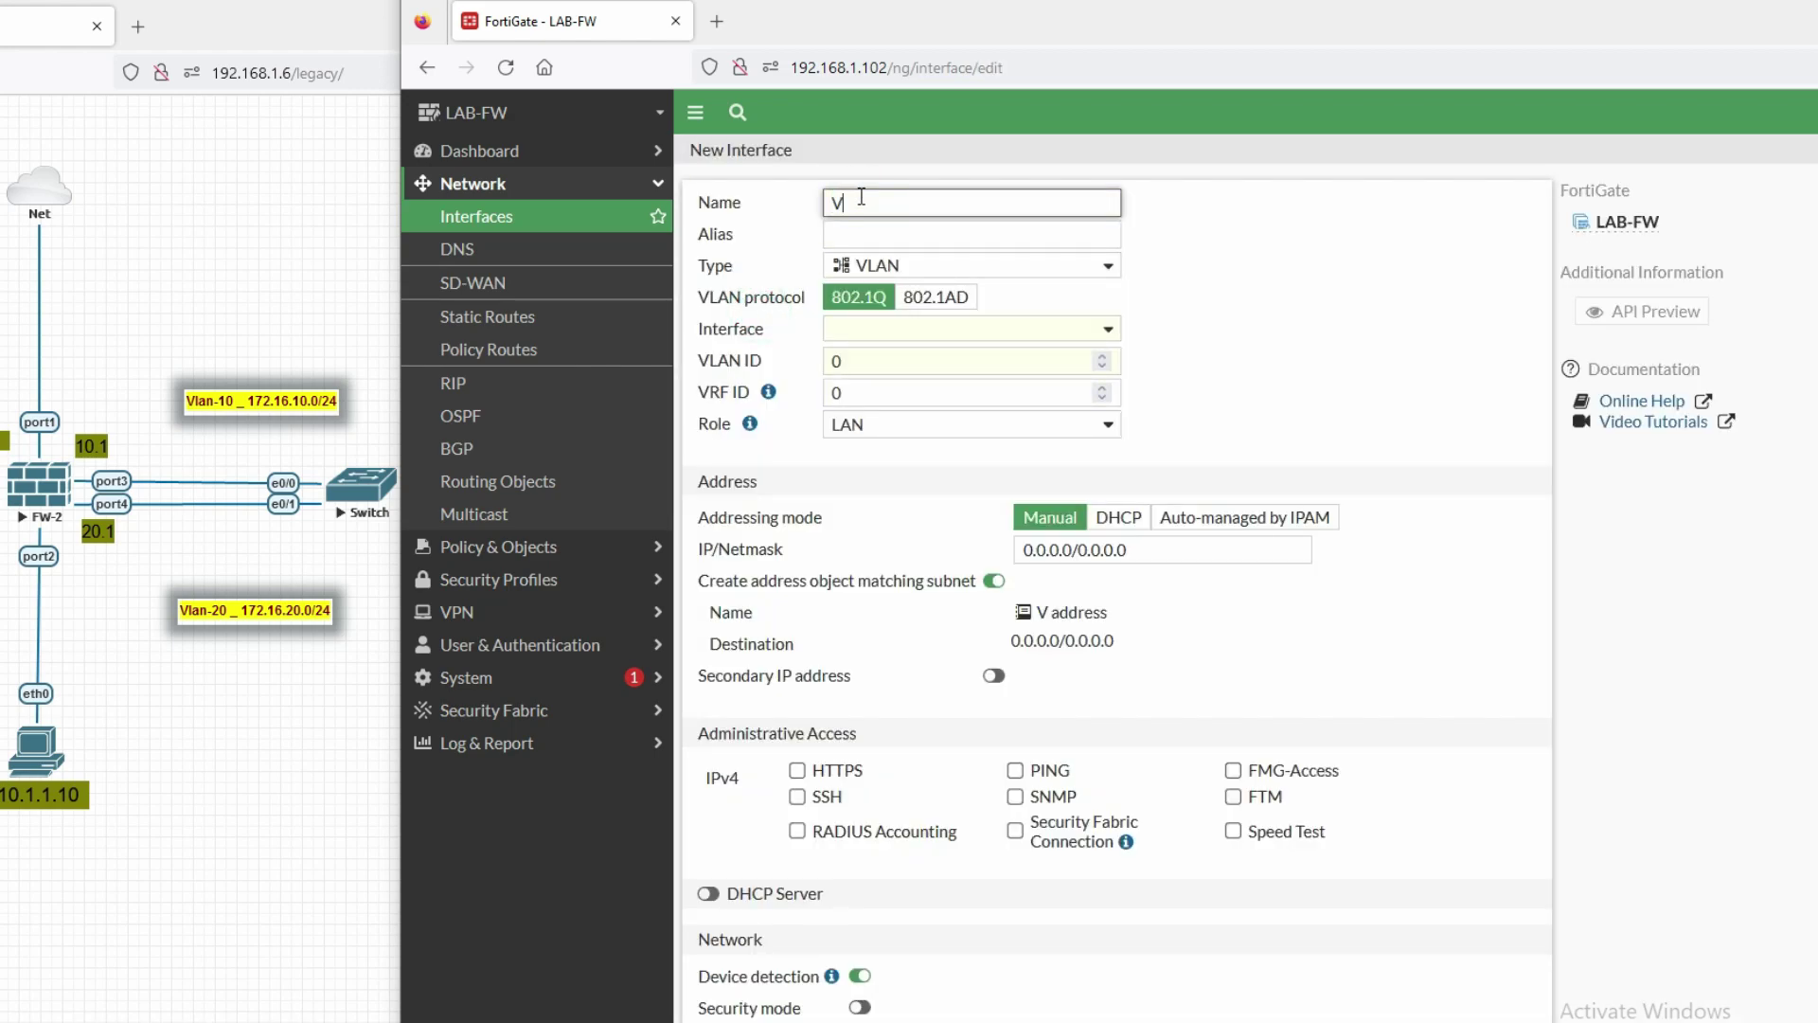
{"action": "key", "text": "ctrl+a"}
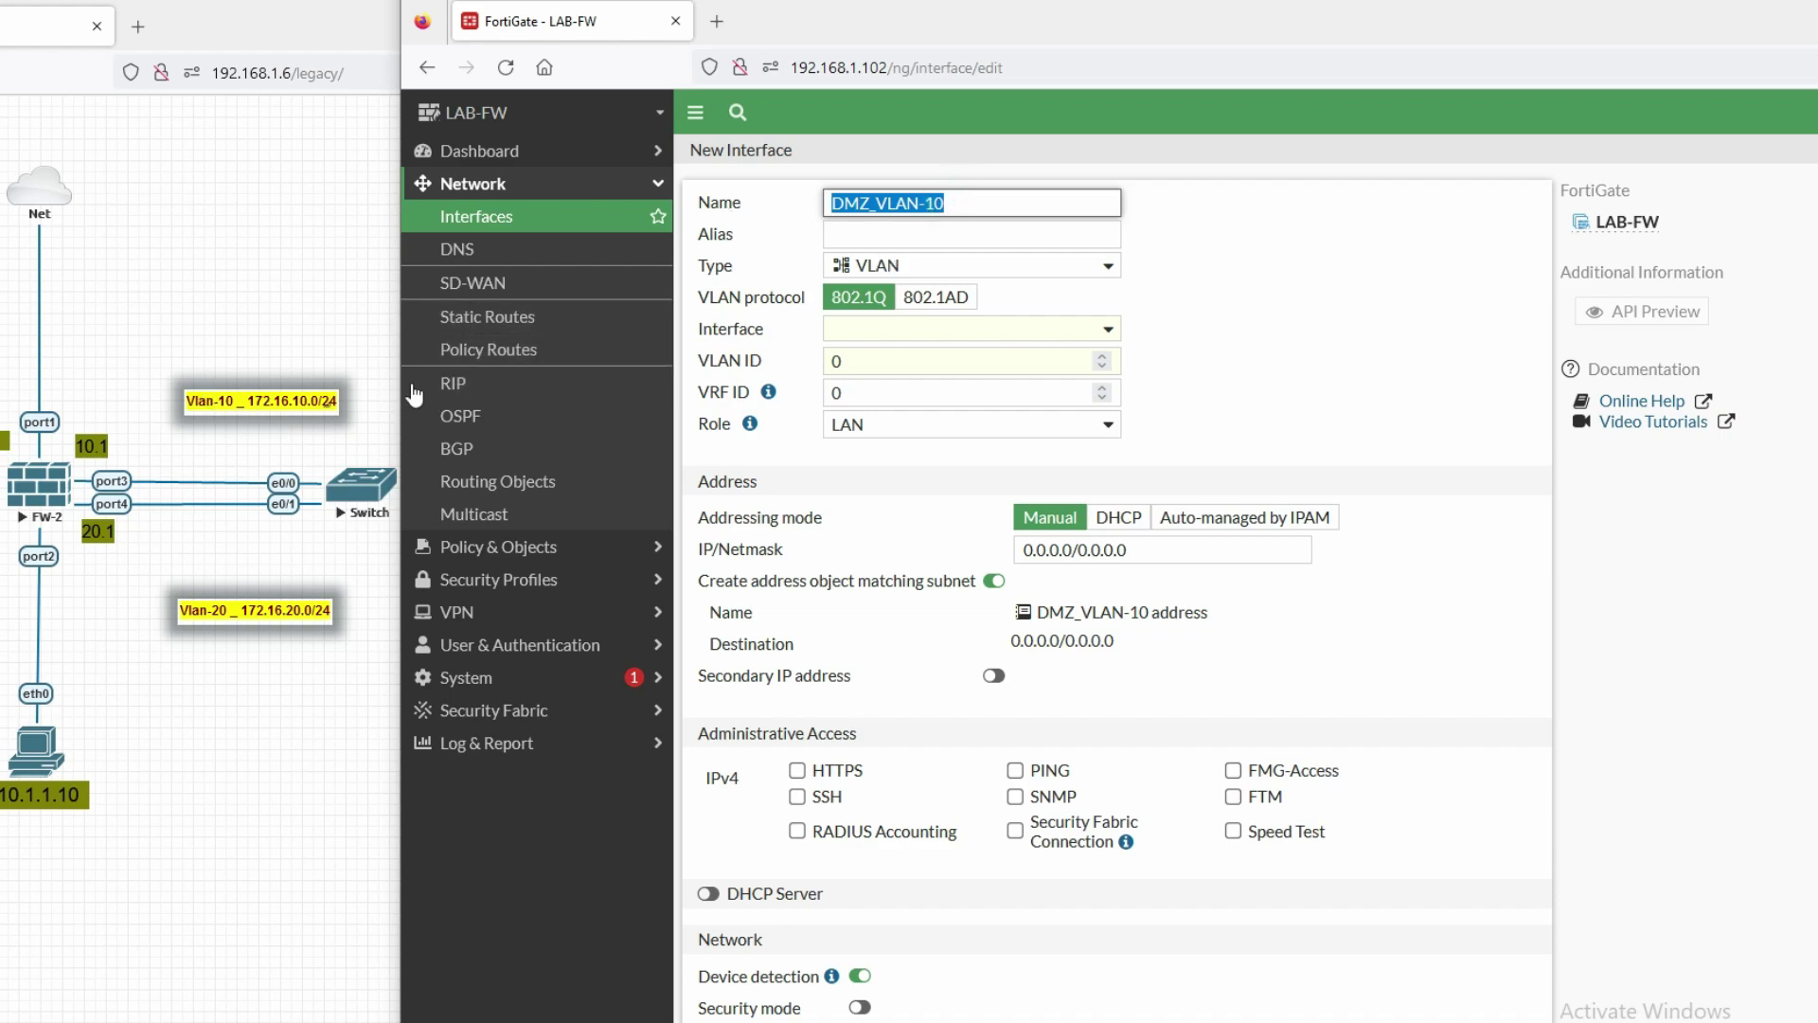
{"action": "key", "text": "Tab"}
{"action": "key", "text": "Tab"}
{"action": "key", "text": "Tab"}
- Bind the VLAN interface to DMZ_AGGR with VLAN ID 10 and set its role to DMZ
{"action": "left_click", "coordinate": [870, 333]}
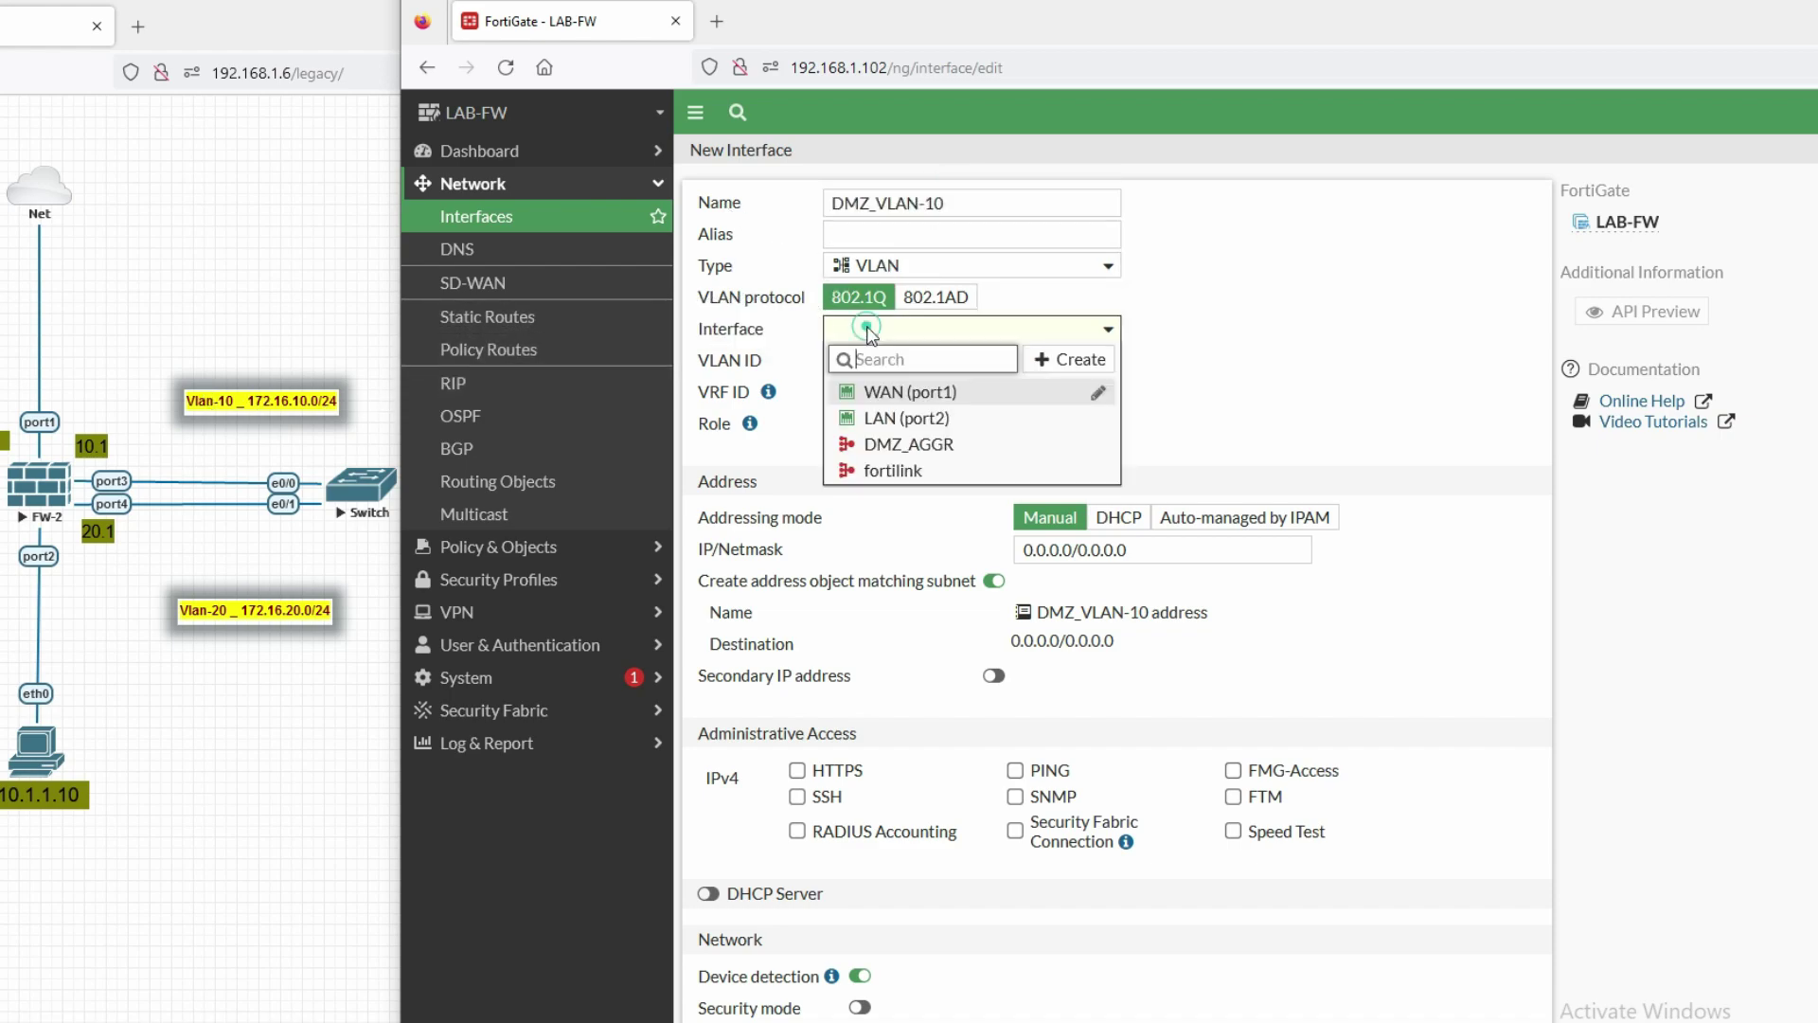
{"action": "mouse_move", "coordinate": [885, 453]}
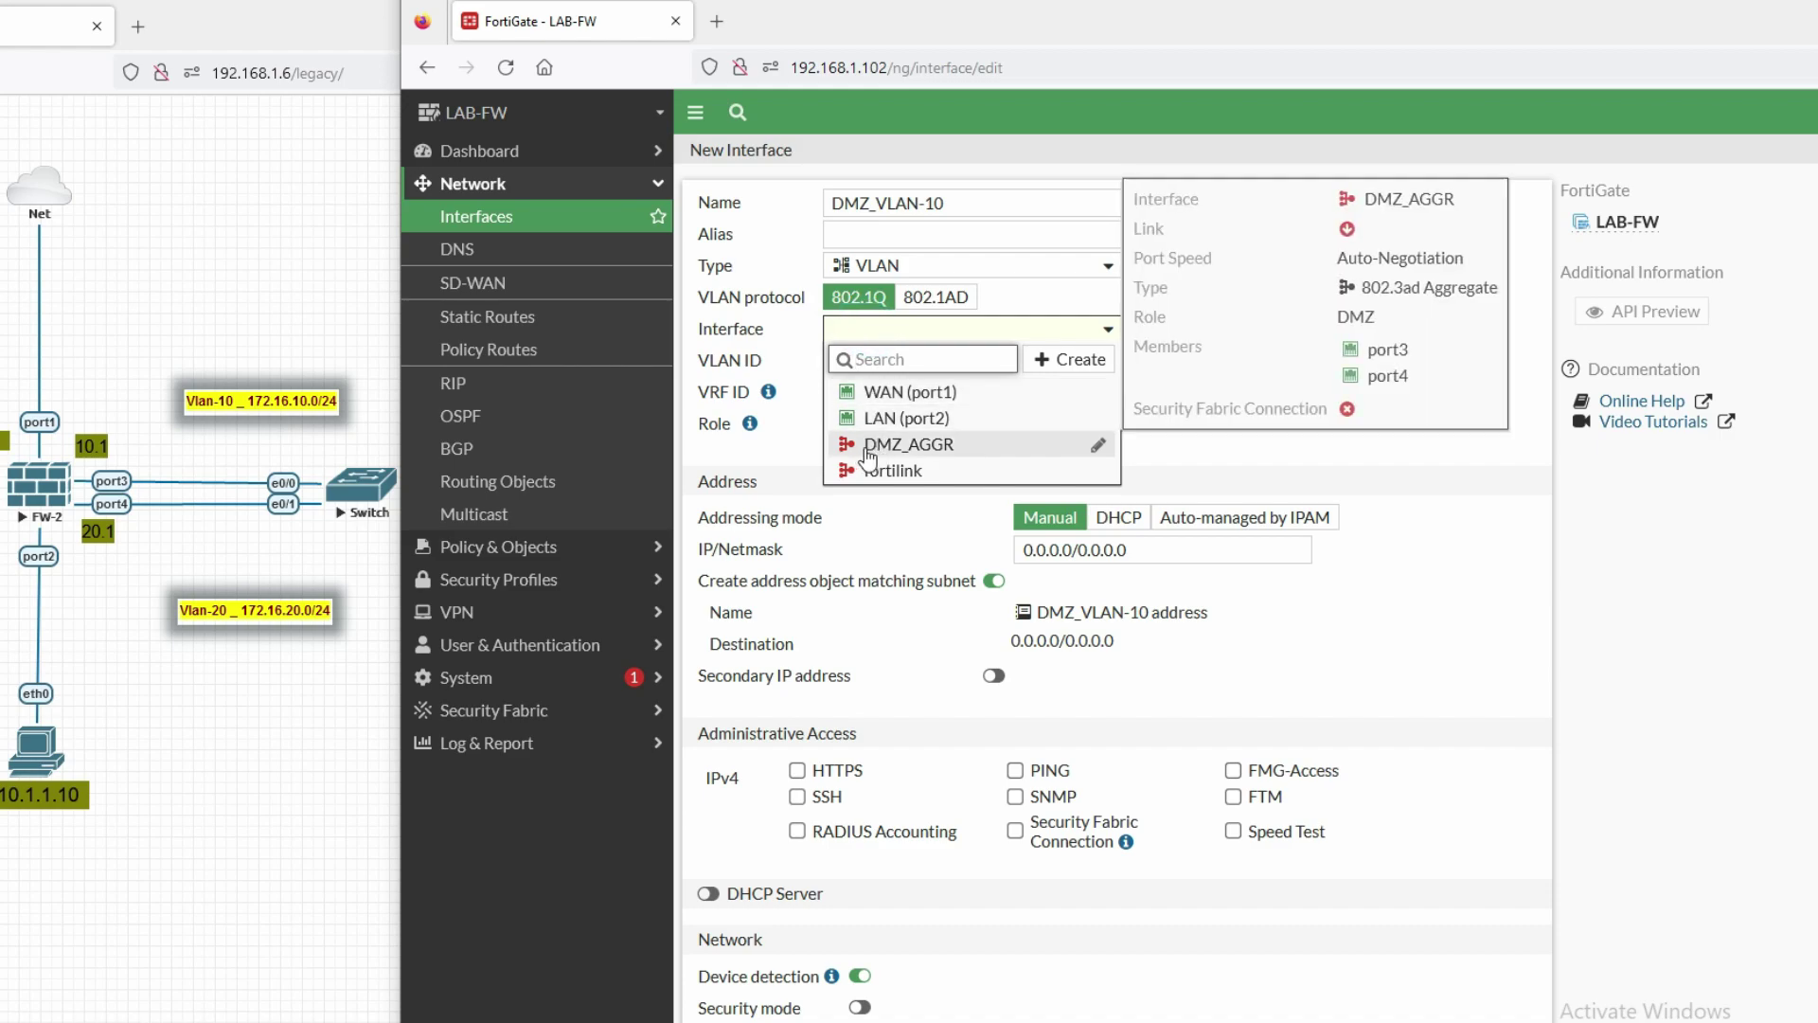
{"action": "left_click", "coordinate": [929, 458]}
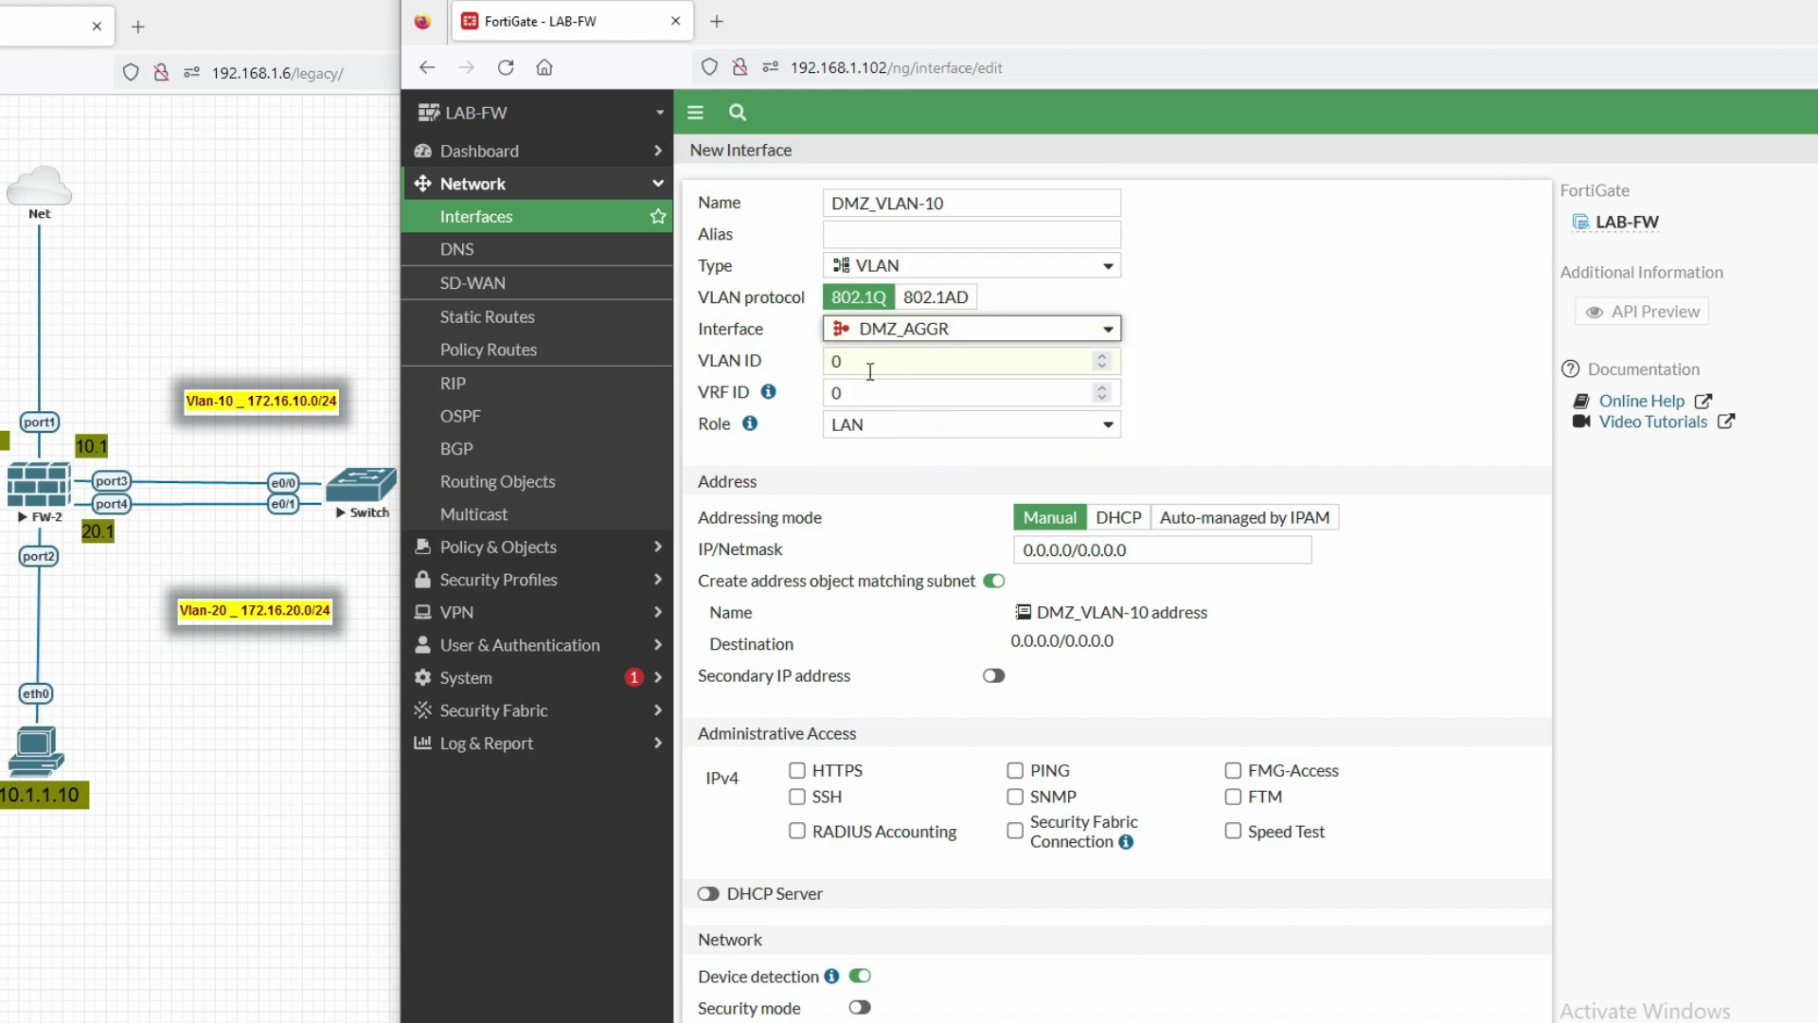
{"action": "left_click", "coordinate": [809, 365]}
{"action": "type", "text": "10"}
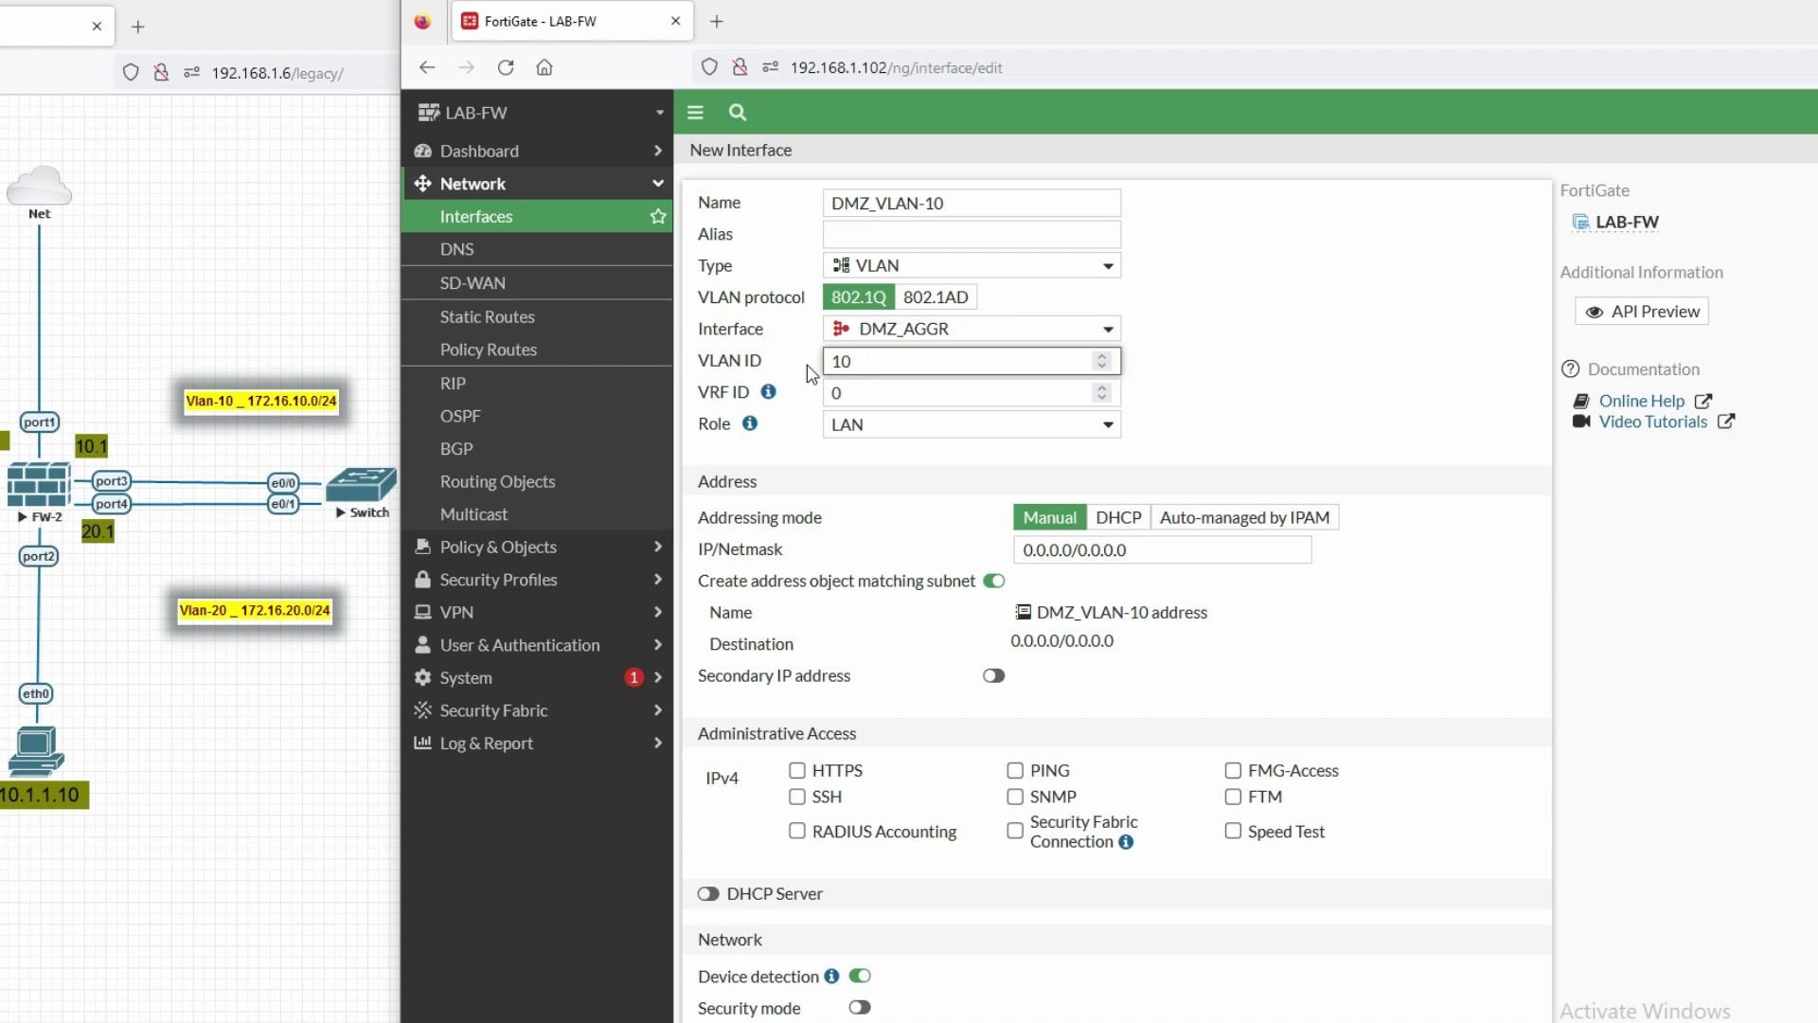
{"action": "left_click", "coordinate": [845, 431]}
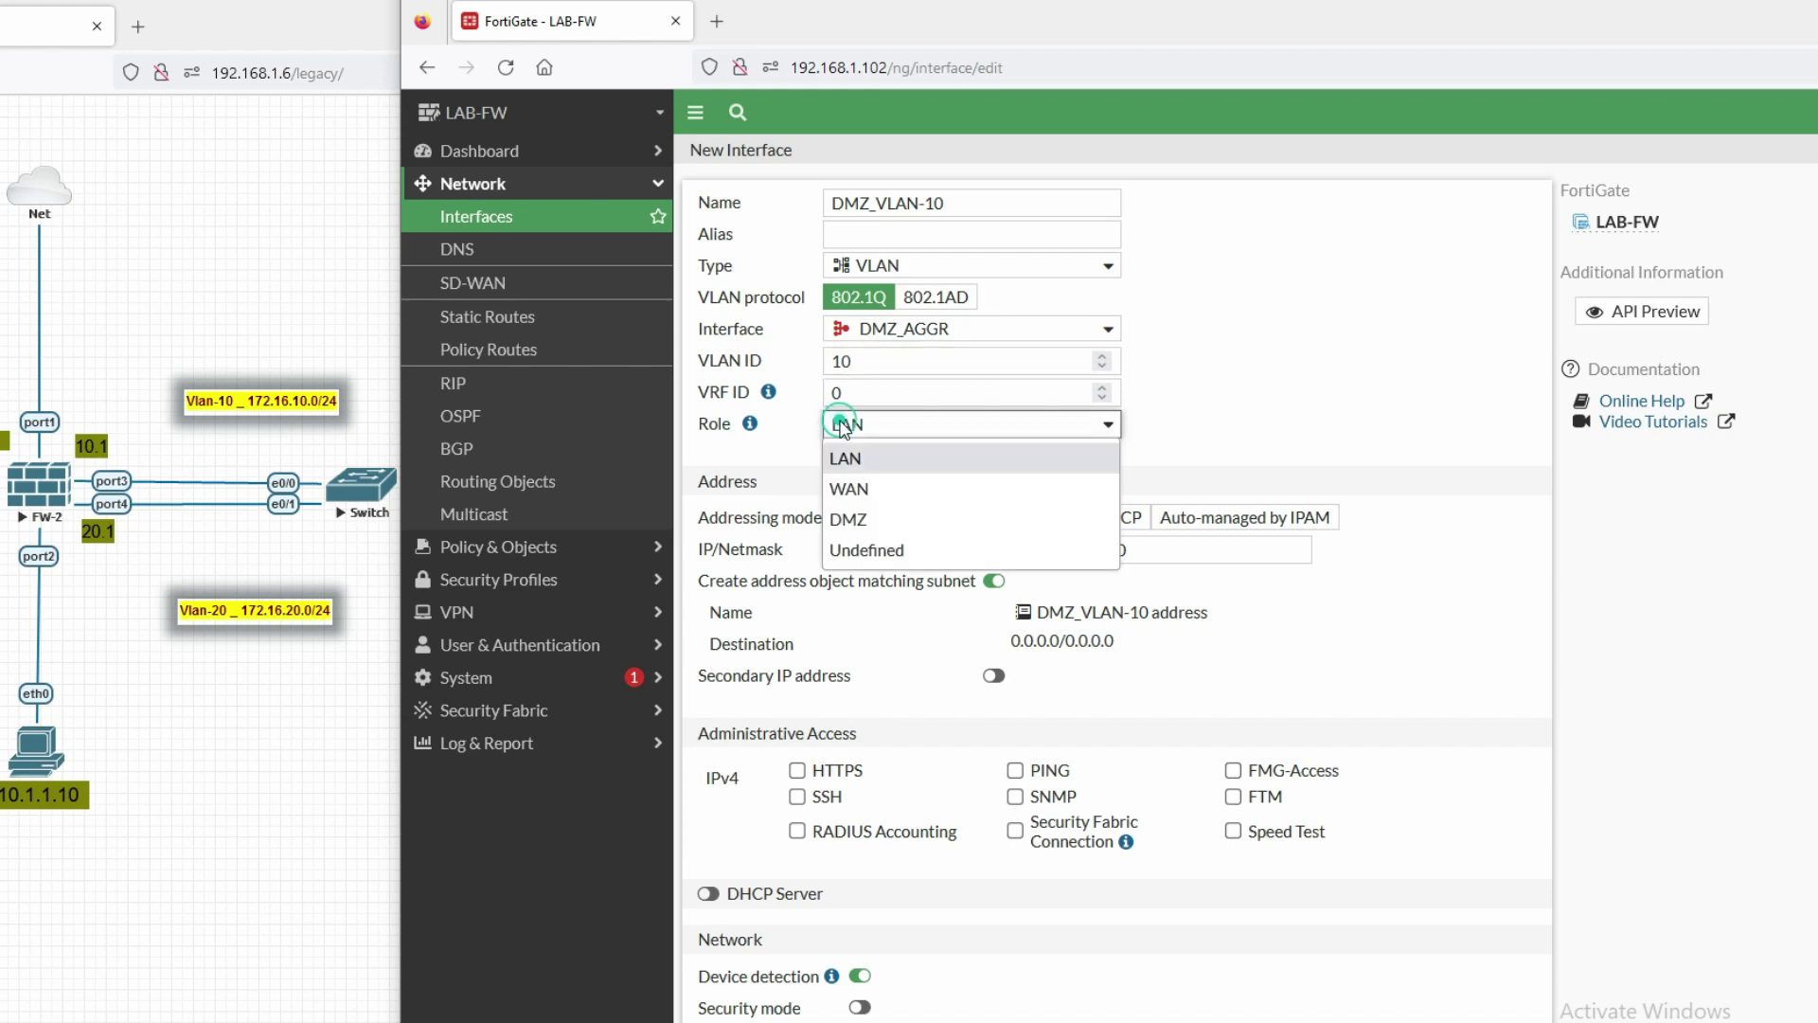
{"action": "left_click", "coordinate": [863, 517]}
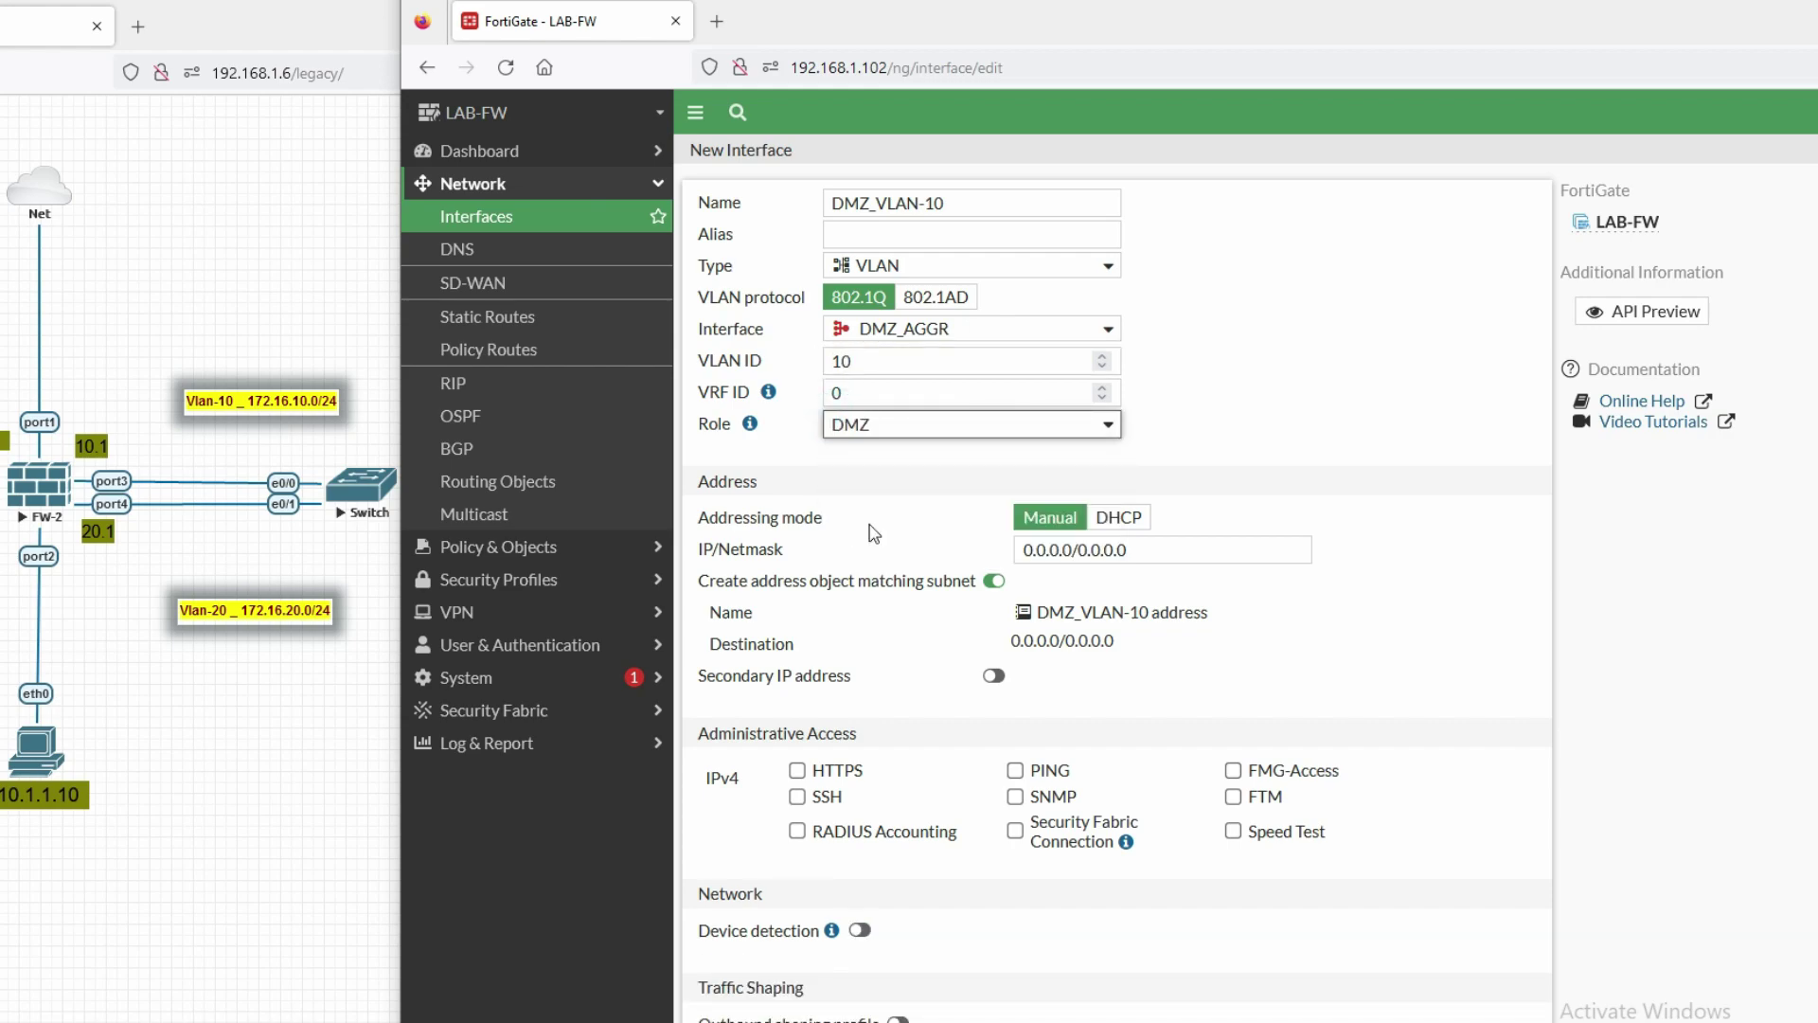
- Set the IP/Netmask of the DMZ_VLAN-10 interface to 172.16.10.1/24
{"action": "left_click", "coordinate": [1156, 550]}
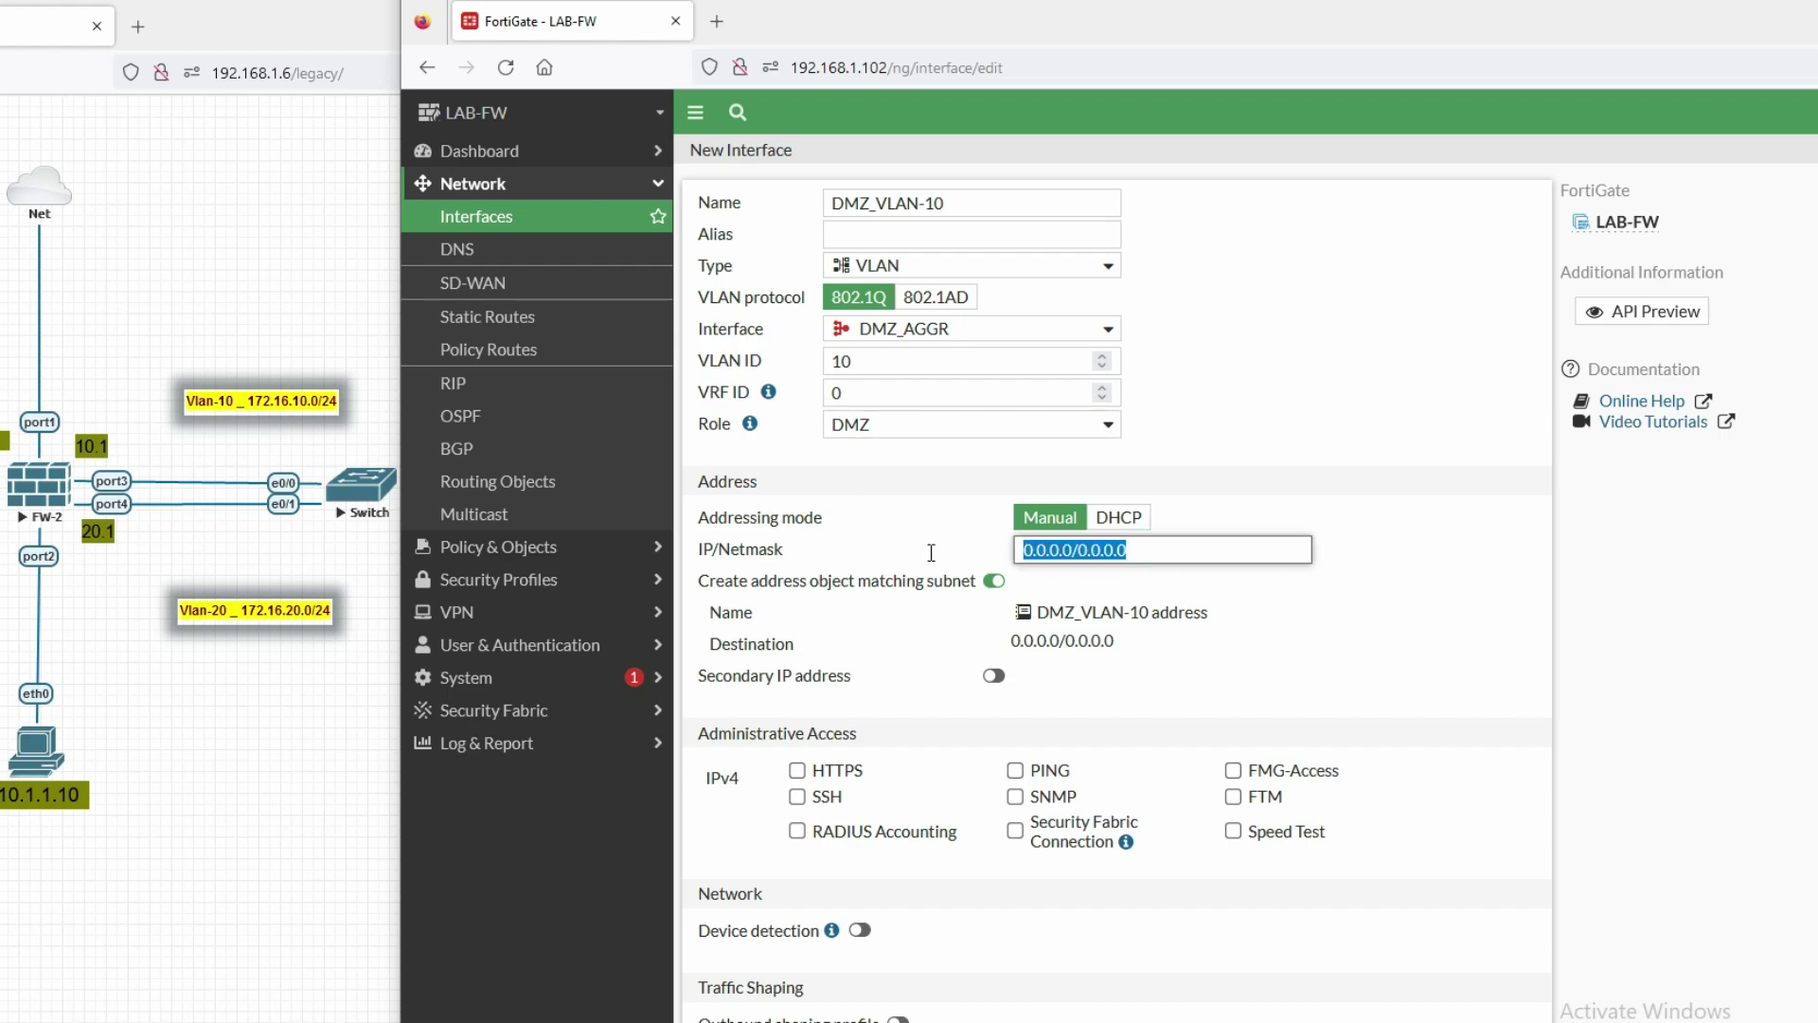
{"action": "type", "text": "172."}
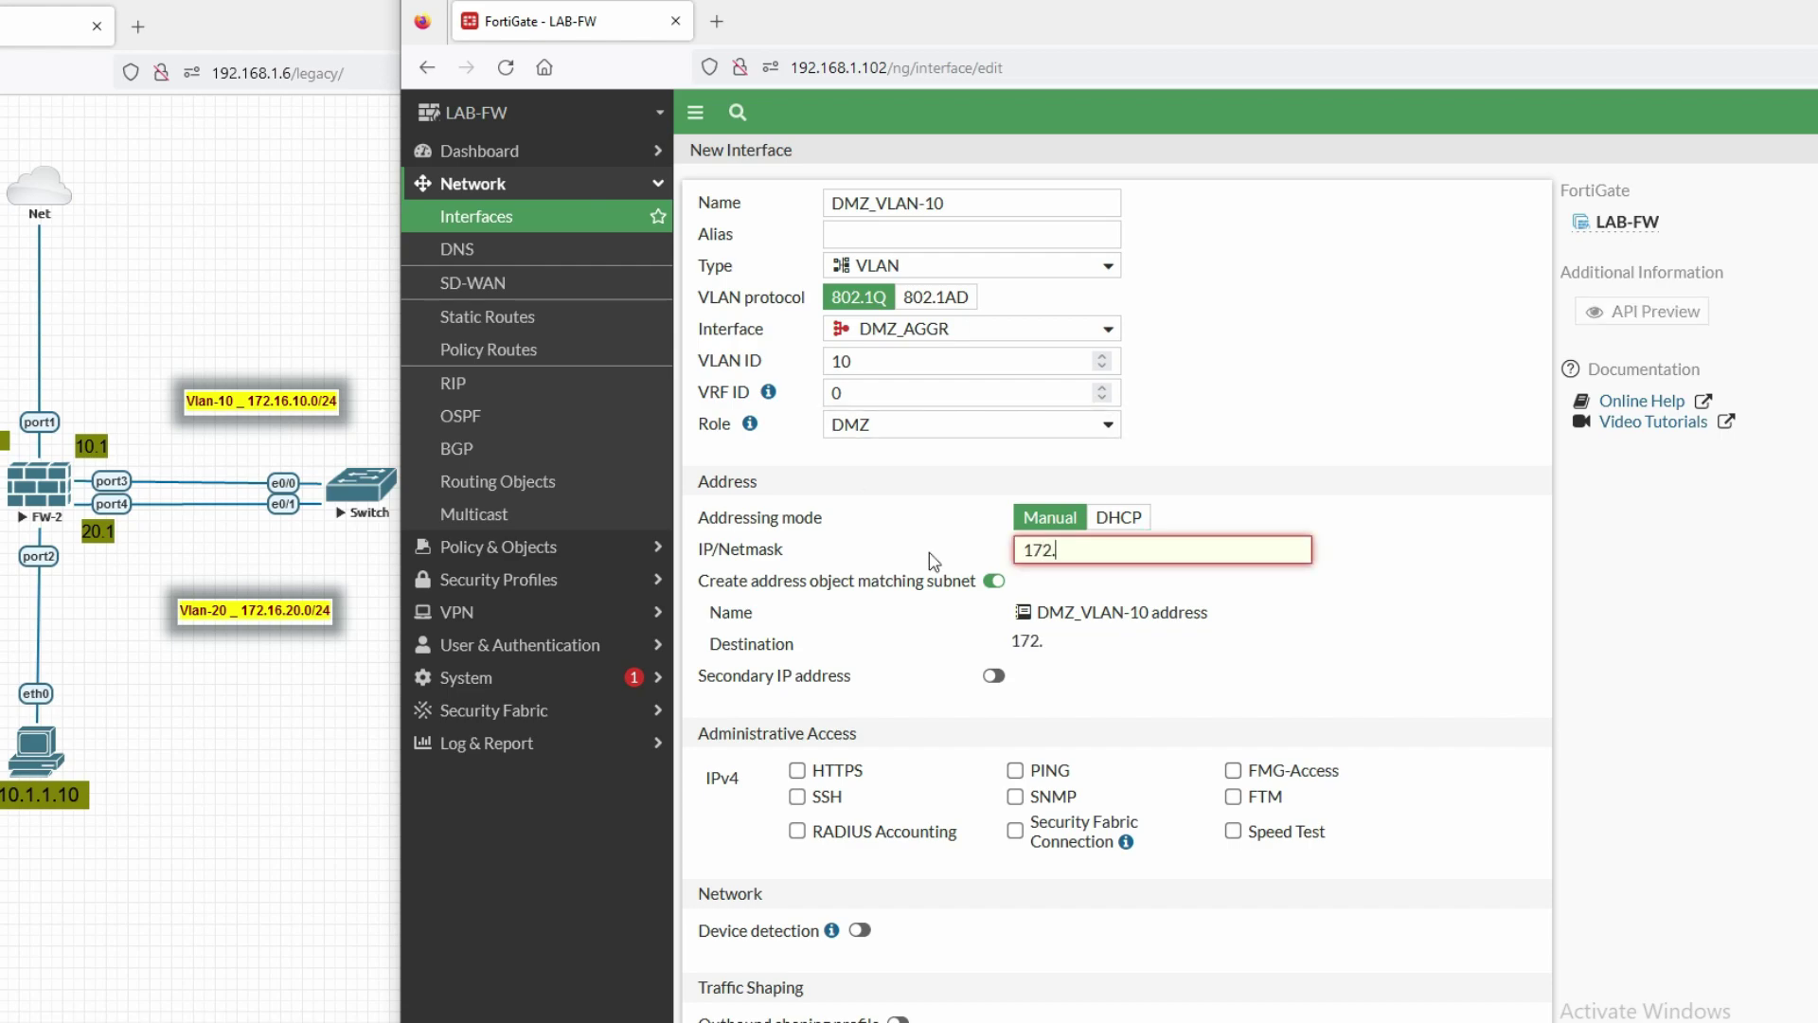
{"action": "type", "text": "1610.1/24"}
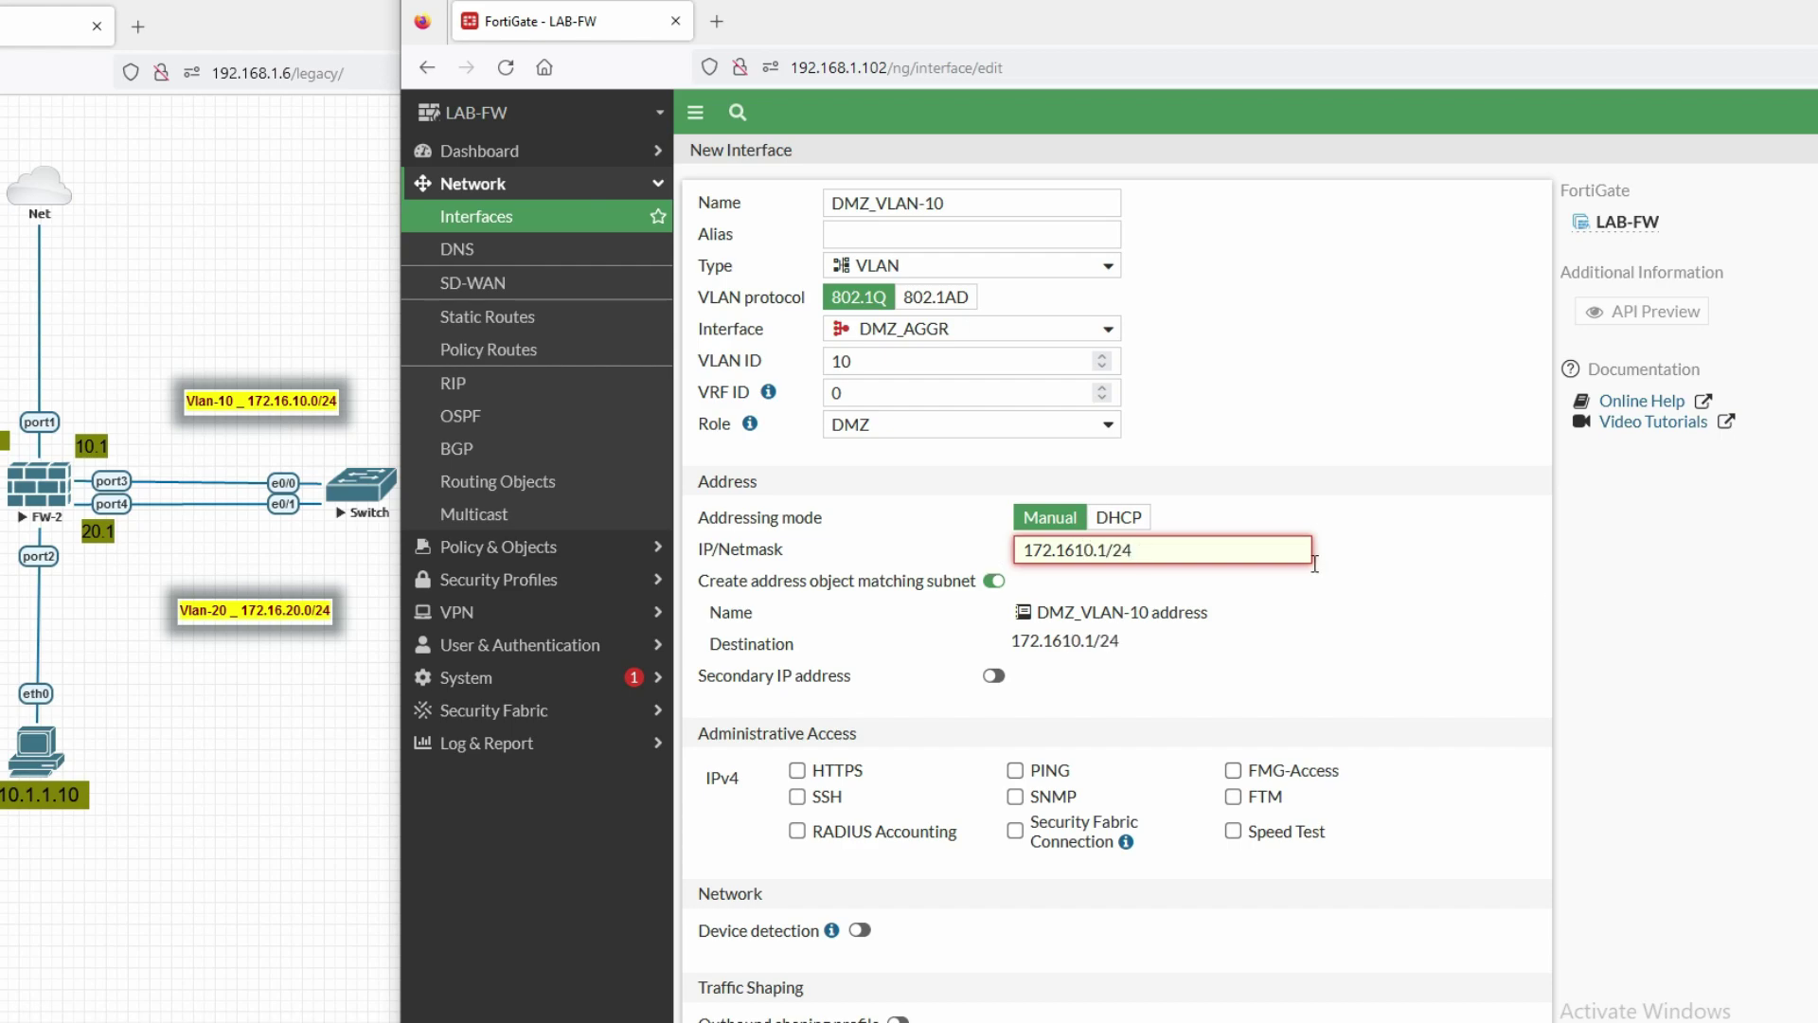
{"action": "left_click", "coordinate": [1076, 550]}
{"action": "type", "text": "."}
{"action": "triple_click", "coordinate": [1179, 550]}
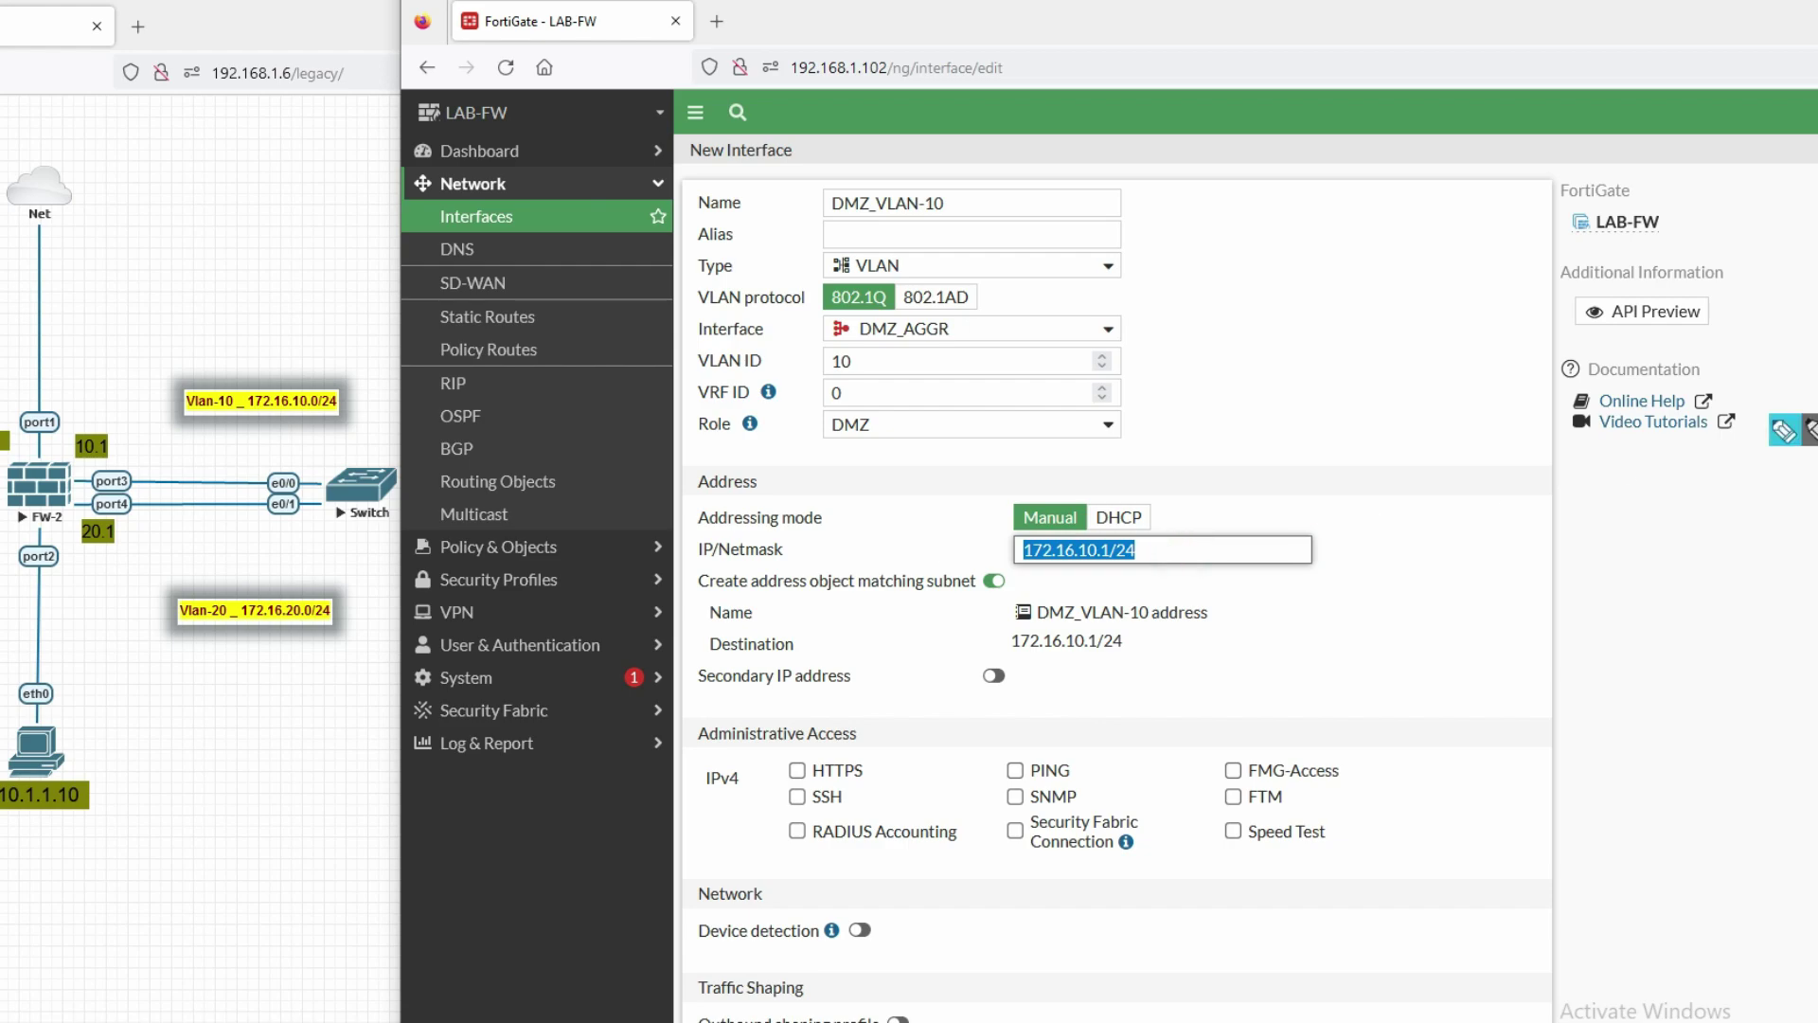
- Underline the entered IP/Netmask and the matching VLAN 10 subnet and 10.1 labels in the topology diagram
{"action": "left_click_drag", "start_coordinate": [1056, 571], "coordinate": [1104, 568]}
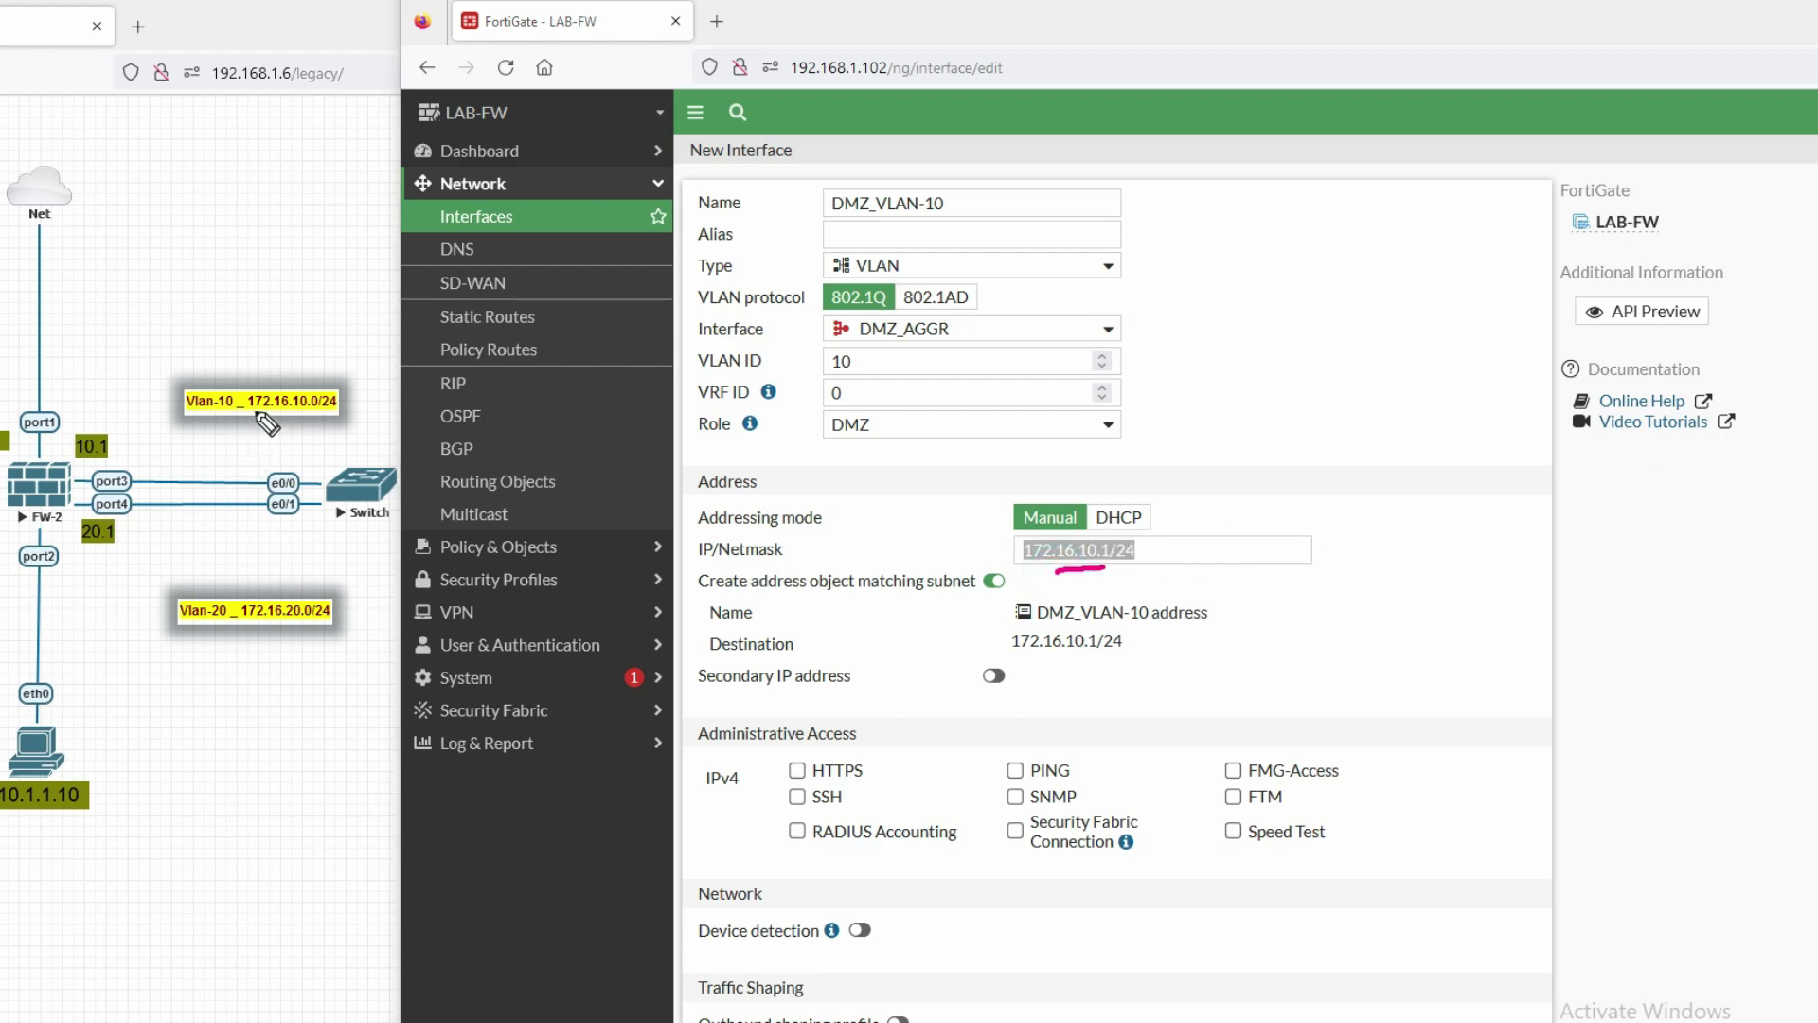
{"action": "left_click_drag", "start_coordinate": [245, 413], "coordinate": [303, 413]}
{"action": "left_click_drag", "start_coordinate": [91, 462], "coordinate": [118, 458]}
- Allow PING administrative access on the DMZ_VLAN-10 interface and save it
{"action": "left_click", "coordinate": [1016, 770]}
{"action": "scroll", "coordinate": [1027, 777], "scroll_direction": "down", "scroll_amount": 2}
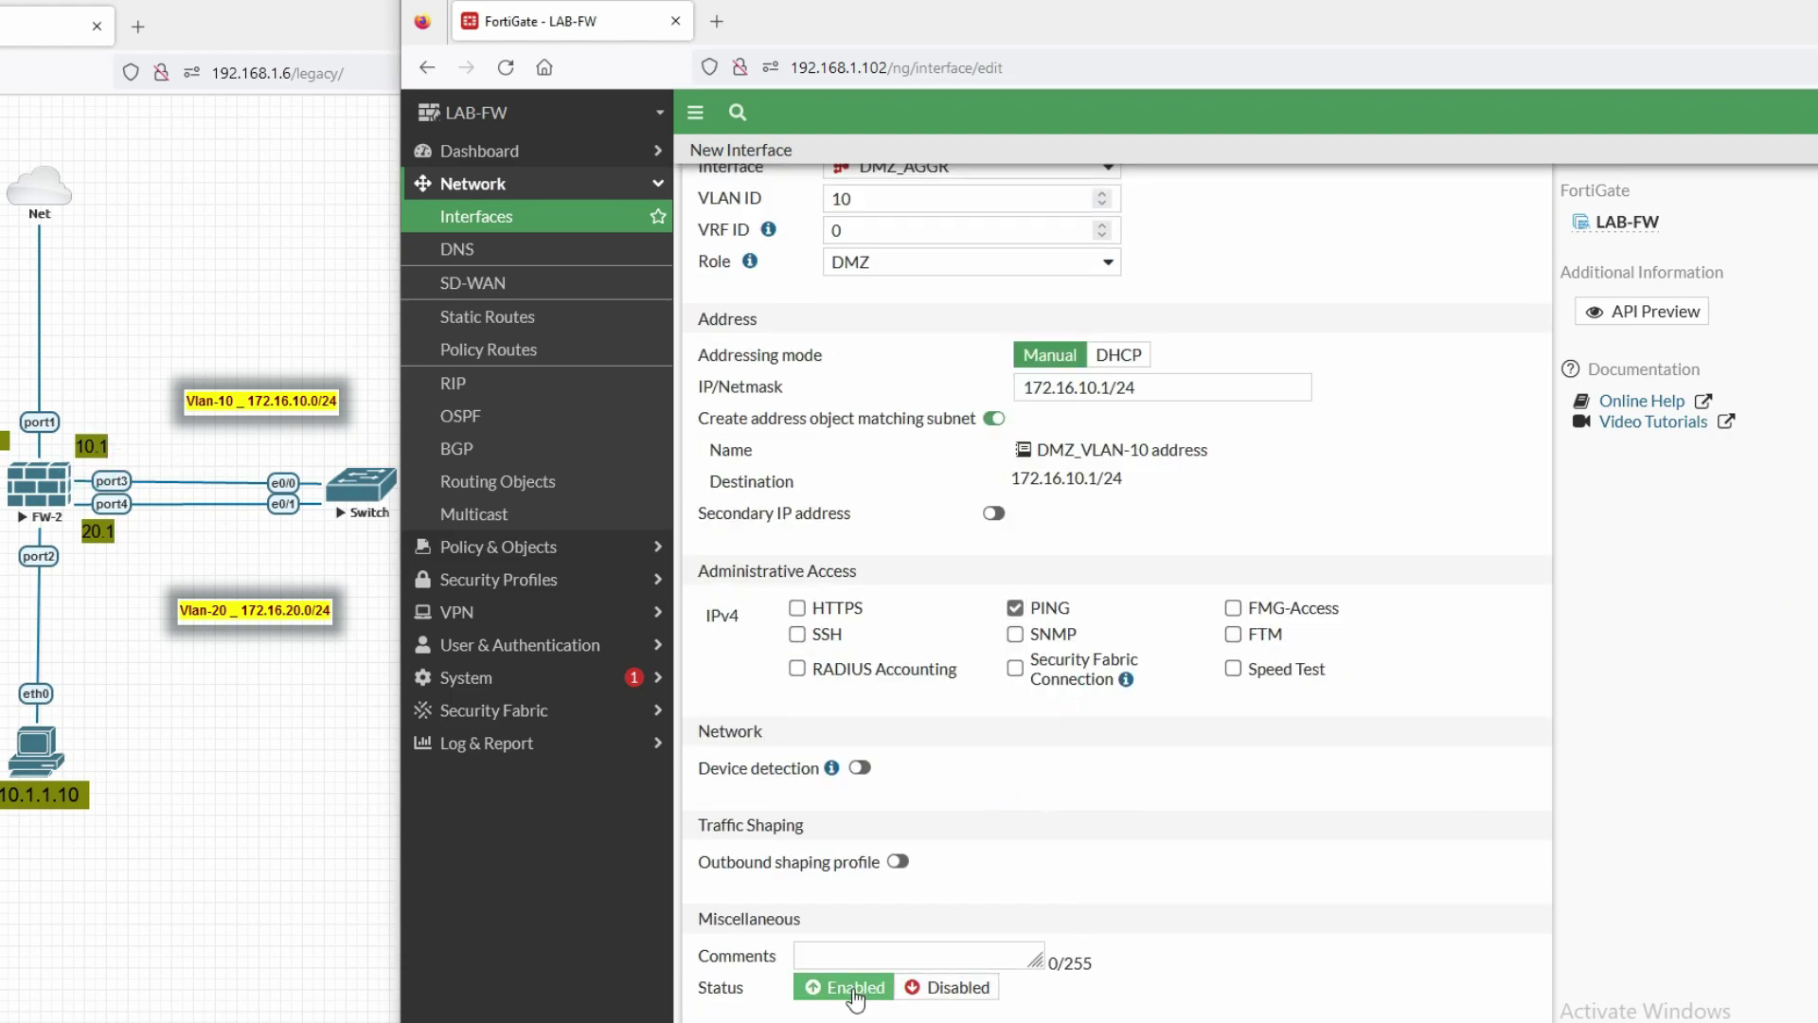
{"action": "left_click", "coordinate": [855, 1019]}
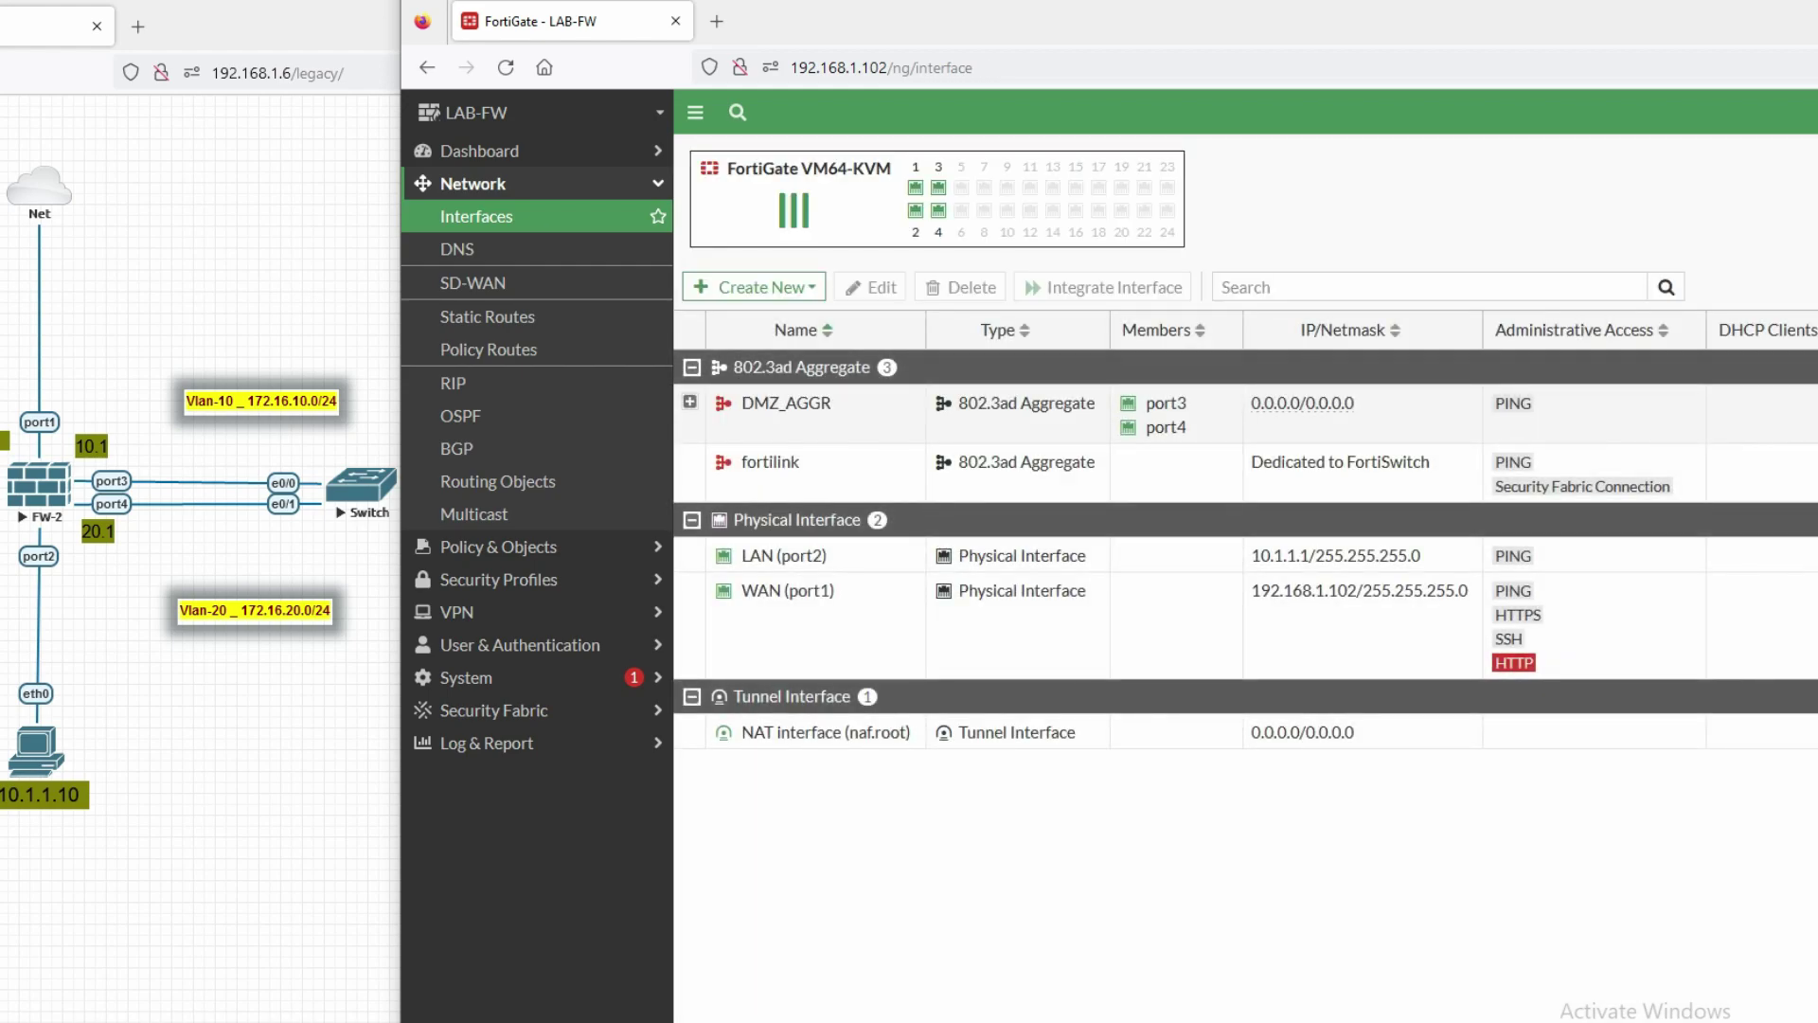
- Start another new VLAN interface and name it DMZ_VLAN-20
{"action": "left_click", "coordinate": [751, 294]}
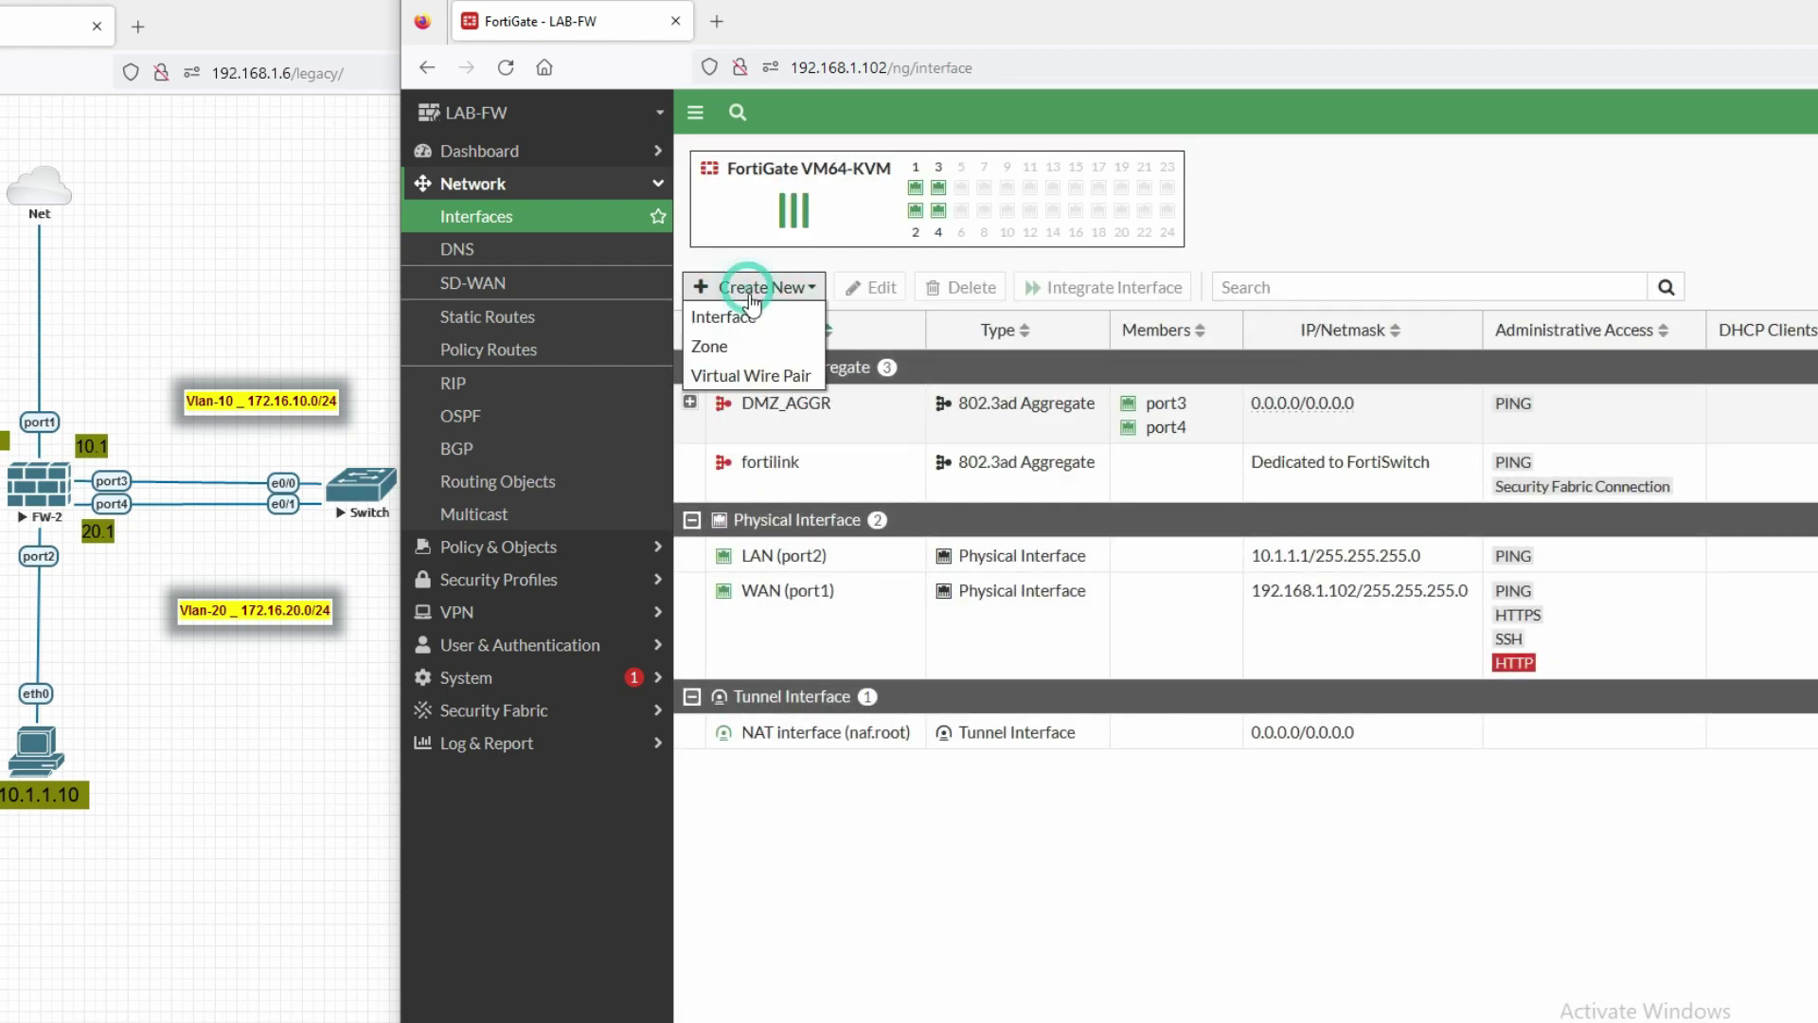
{"action": "left_click", "coordinate": [746, 318]}
{"action": "left_click", "coordinate": [893, 202]}
{"action": "type", "text": "DMZ"}
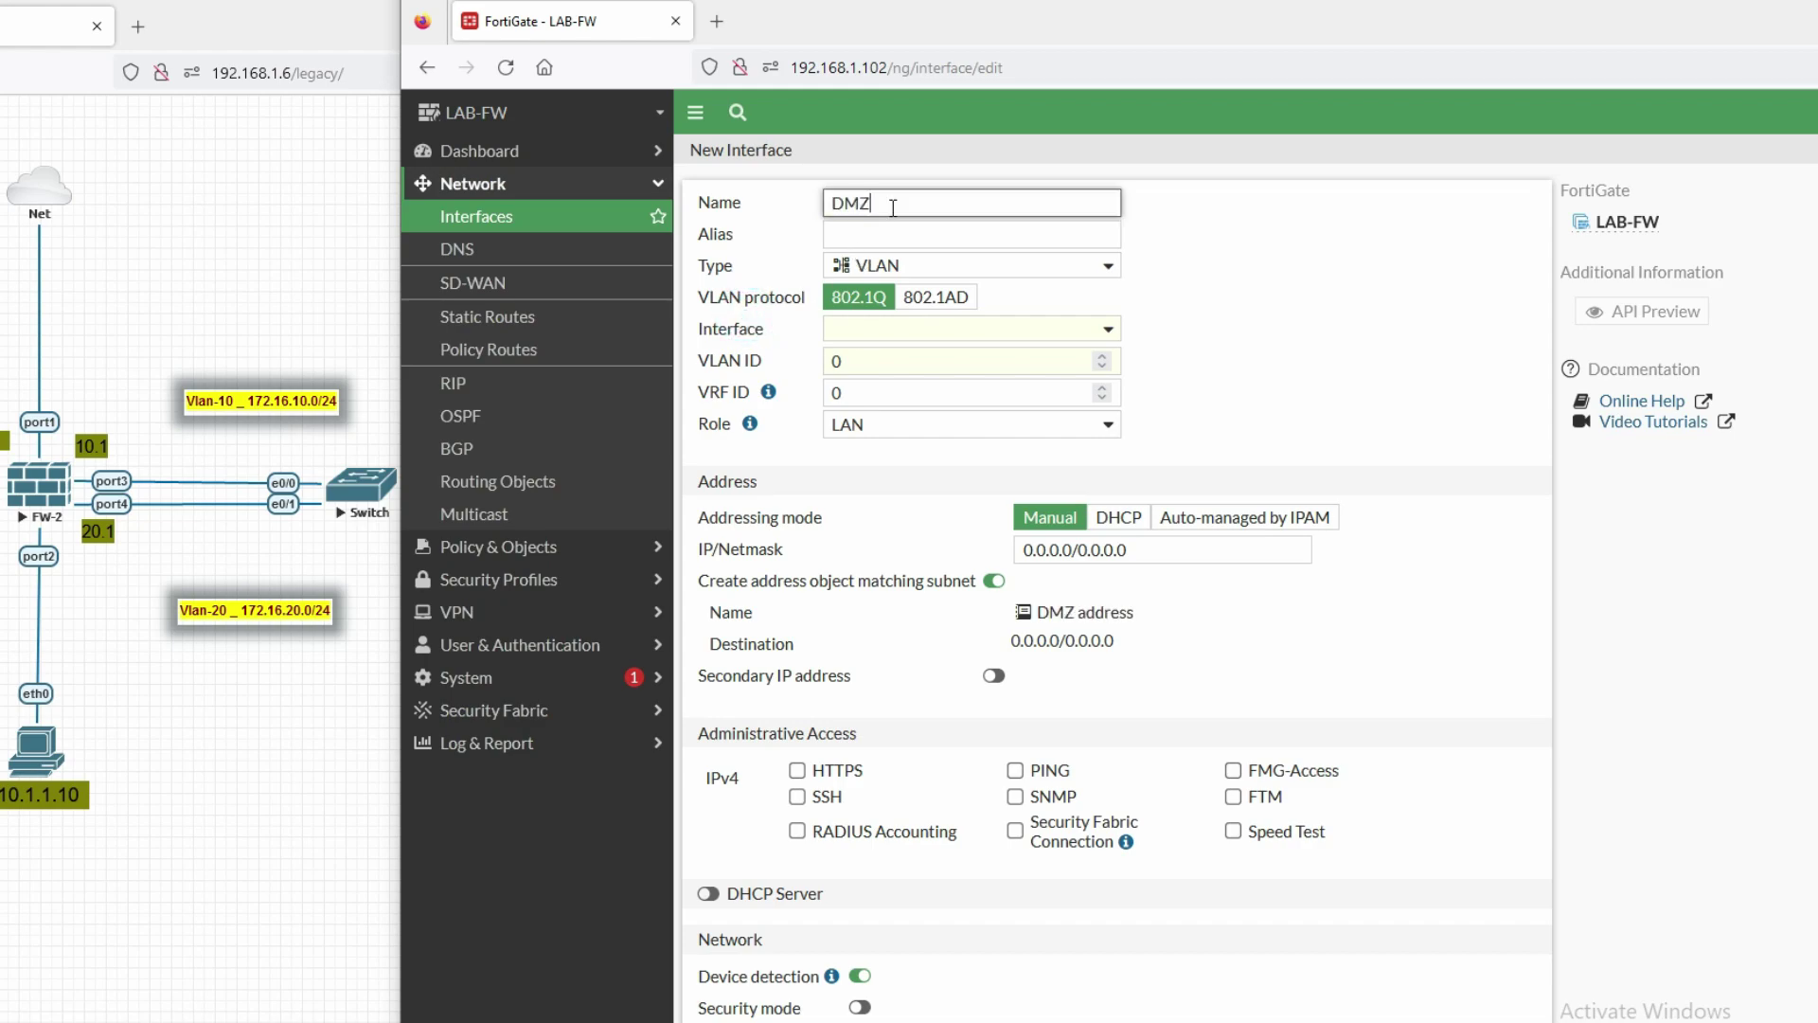
{"action": "type", "text": "_VLAN-20"}
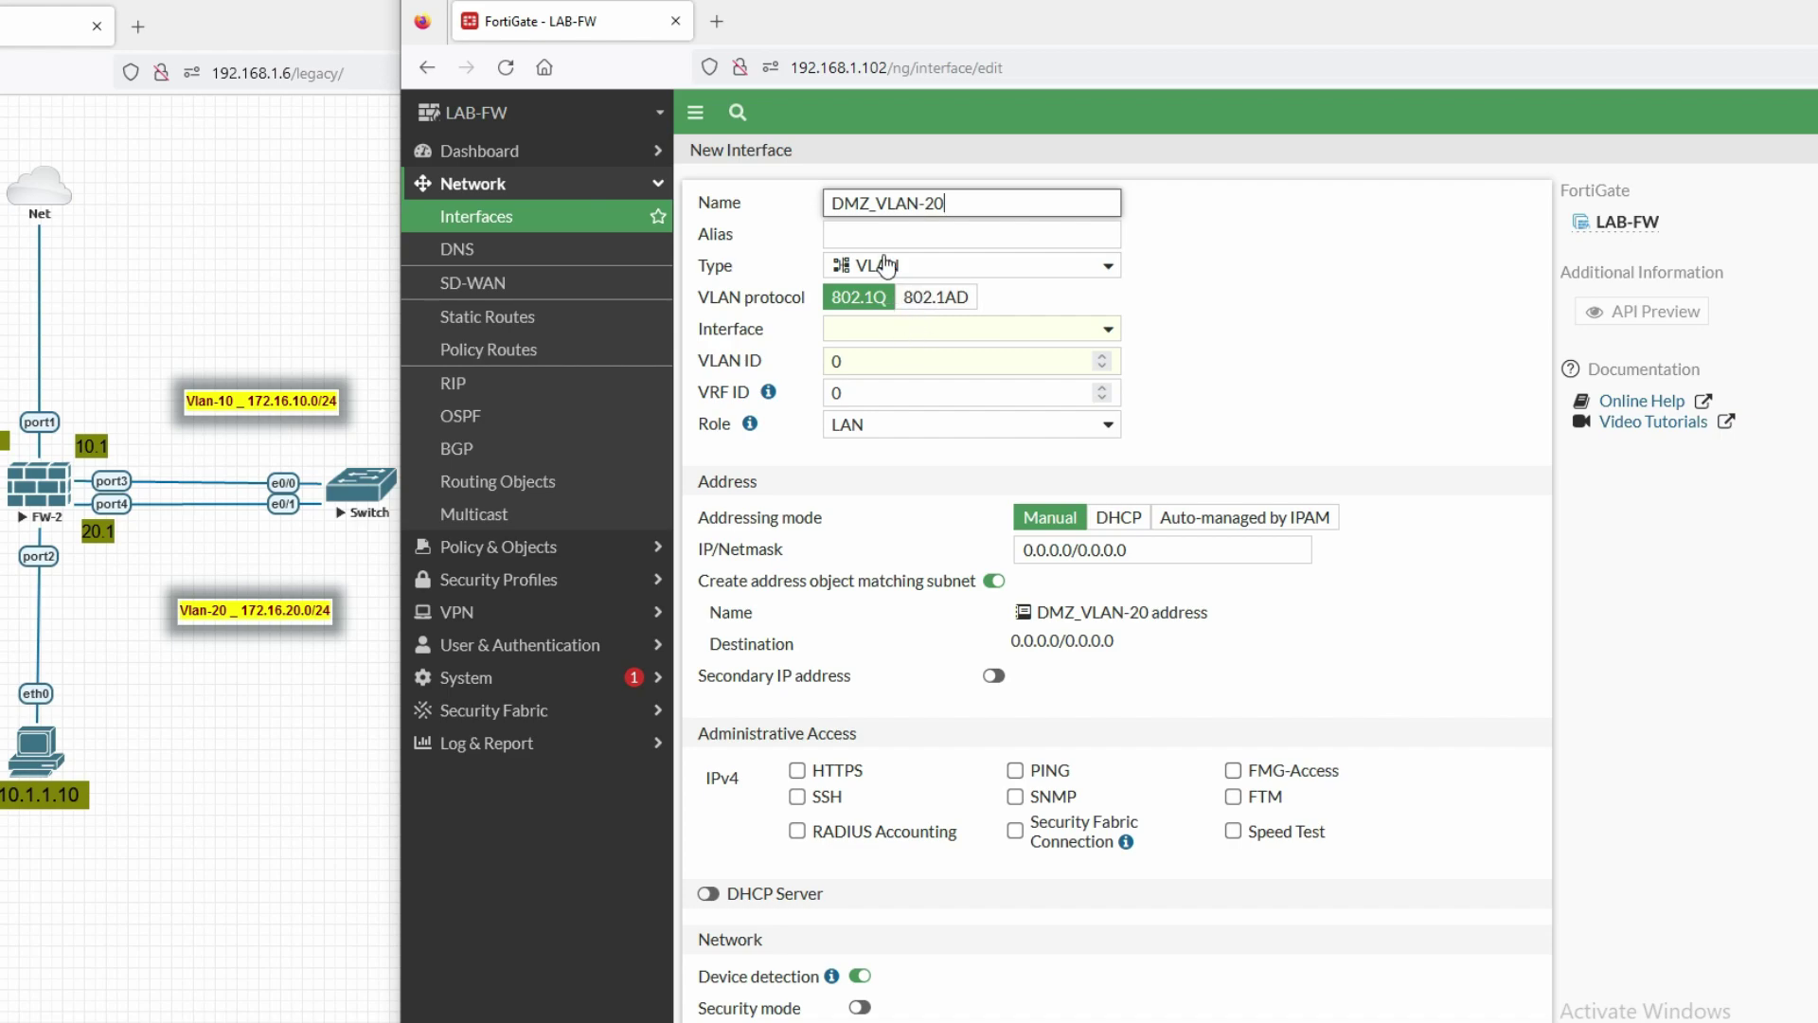
- Bind the second VLAN interface to DMZ_AGGR with VLAN ID 20 and set its role to DMZ
{"action": "left_click", "coordinate": [868, 334]}
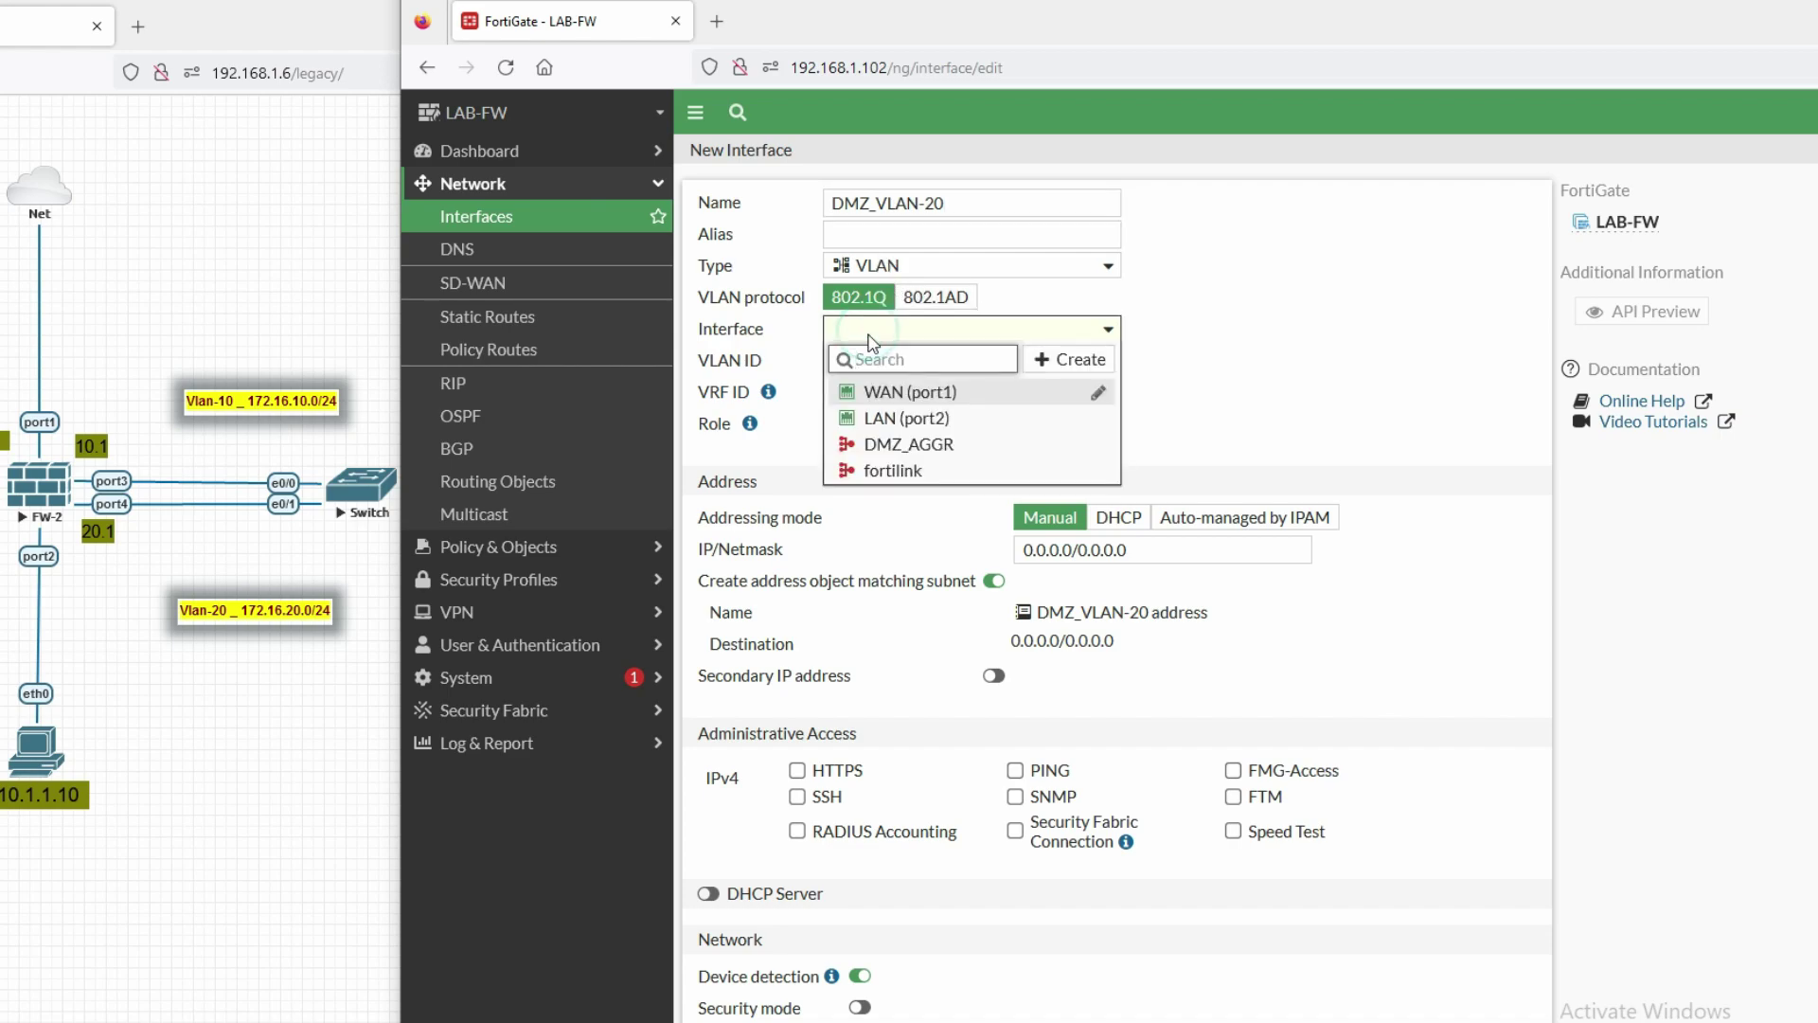
{"action": "left_click", "coordinate": [902, 447]}
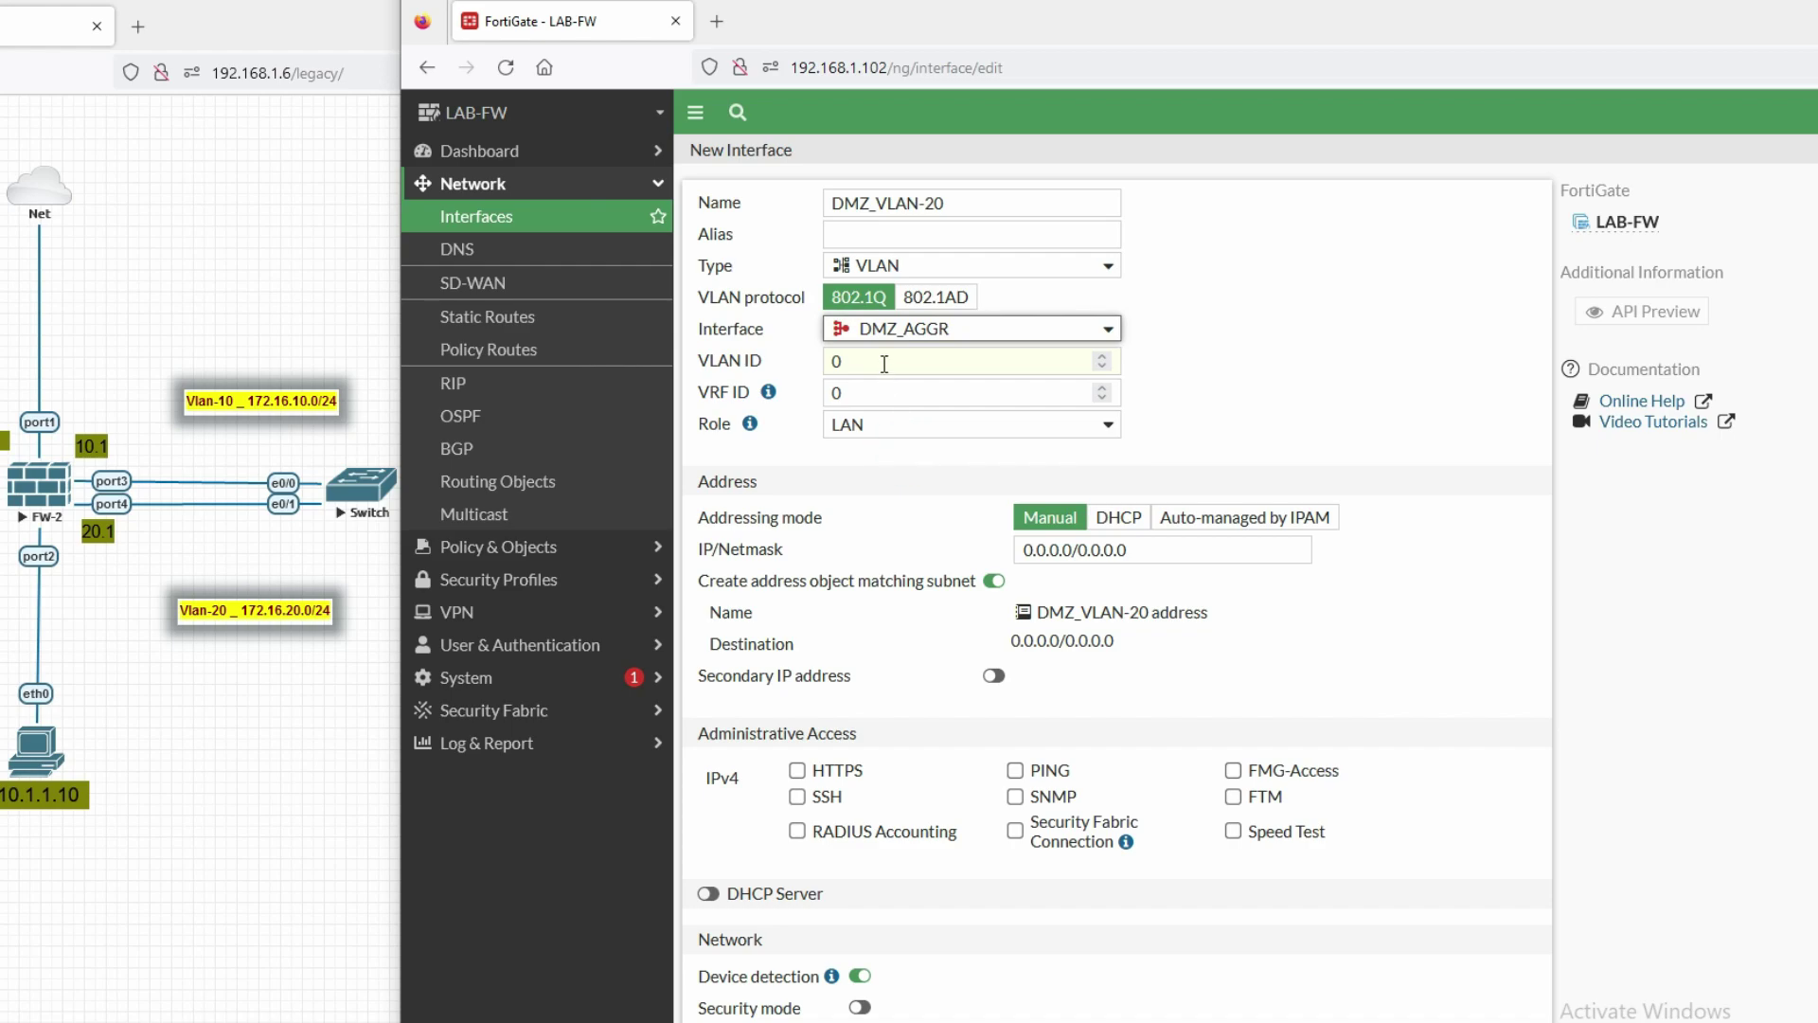
{"action": "left_click_drag", "start_coordinate": [884, 364], "coordinate": [755, 362]}
{"action": "type", "text": "20"}
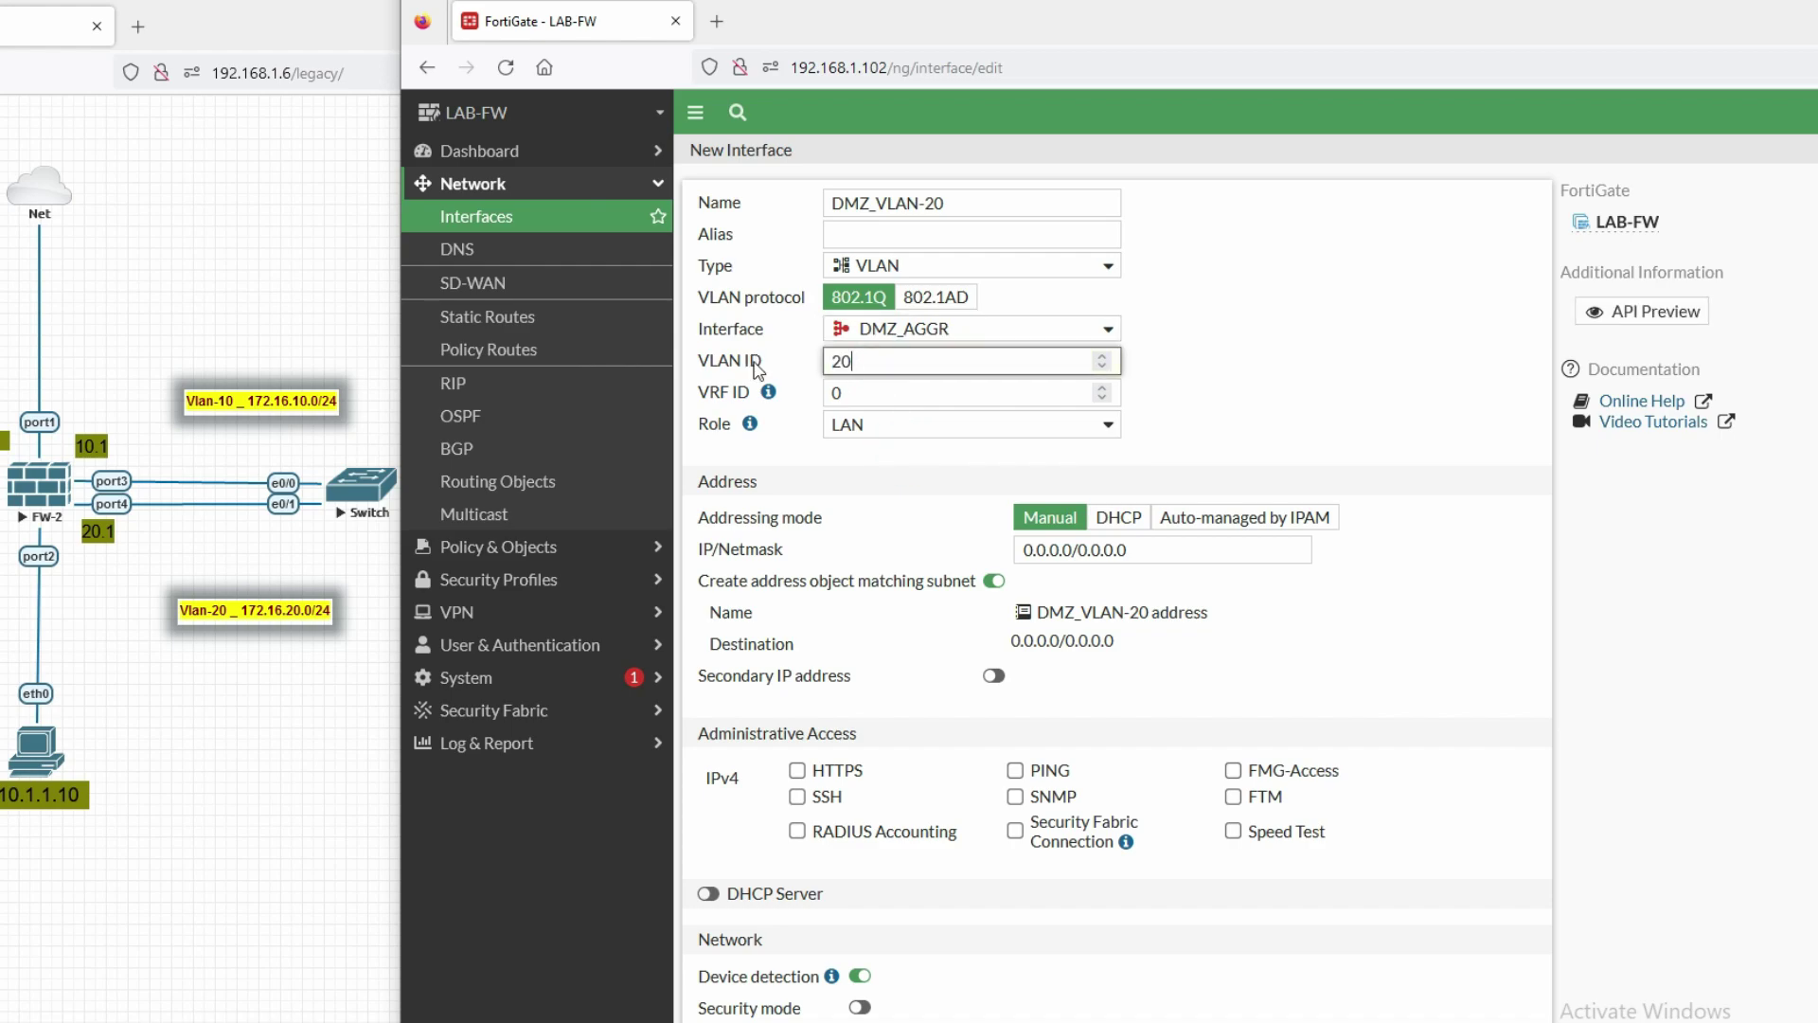
{"action": "left_click", "coordinate": [845, 425]}
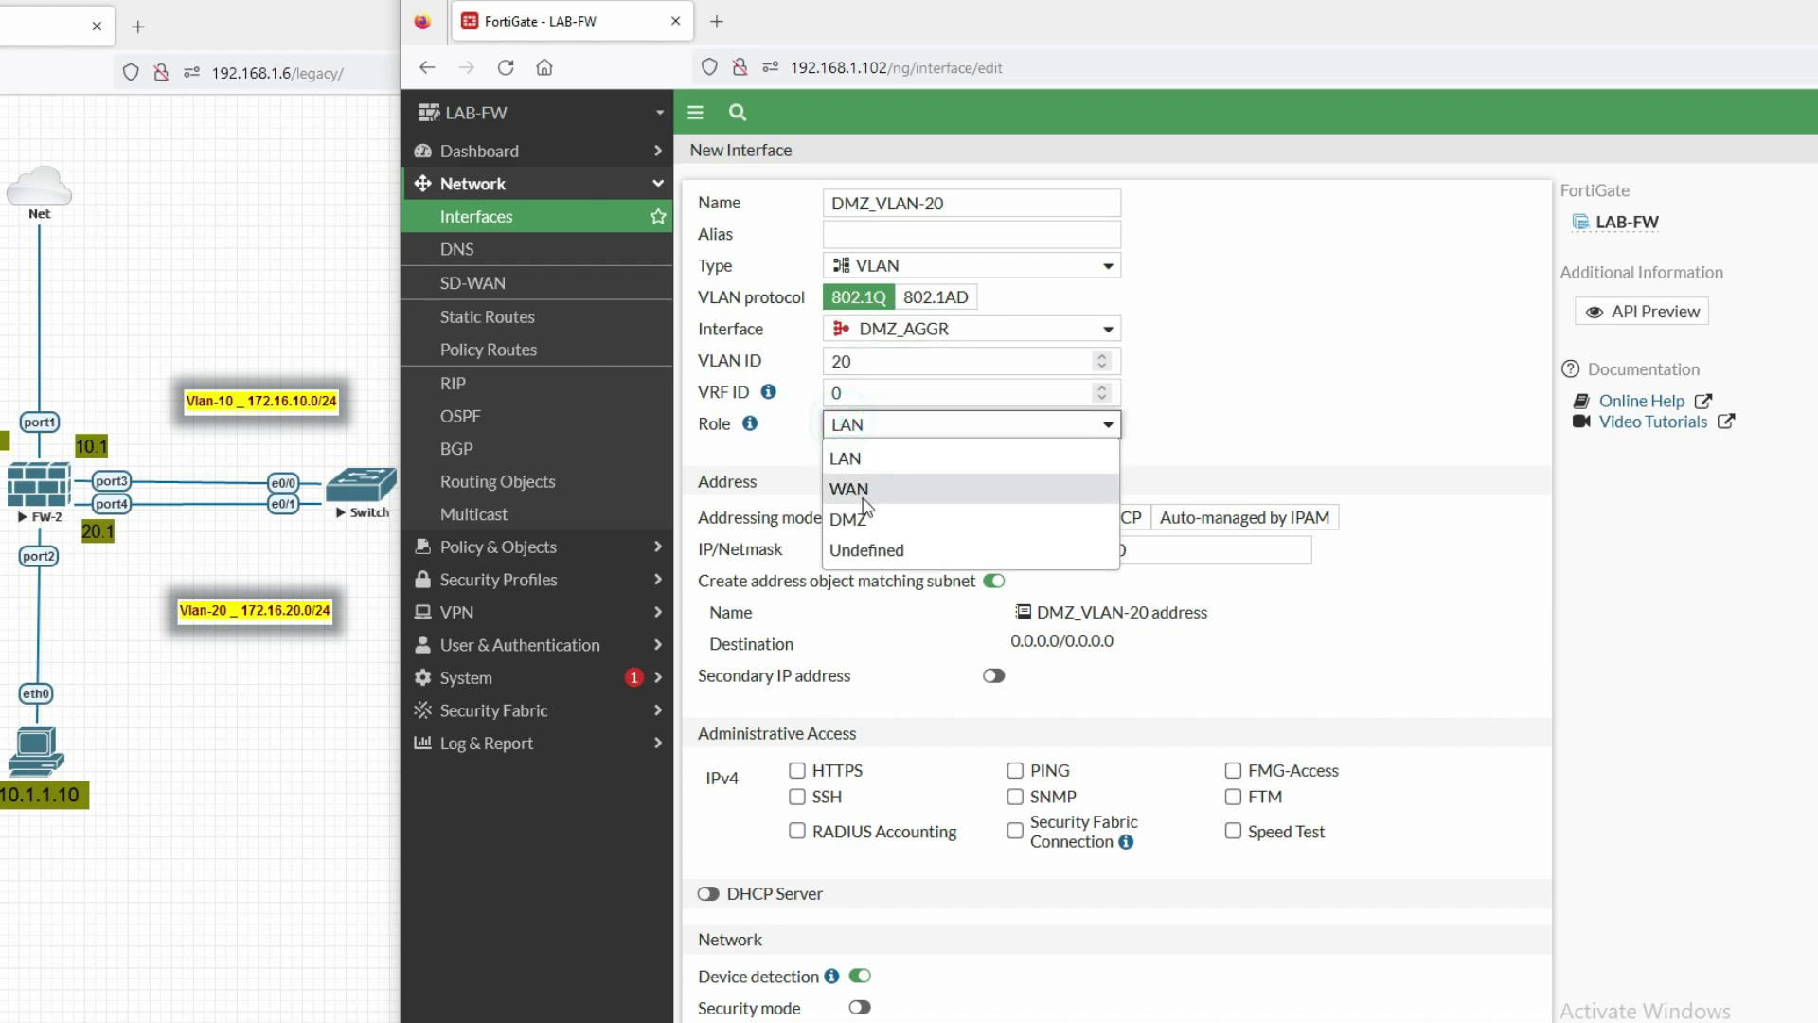
{"action": "left_click", "coordinate": [873, 527]}
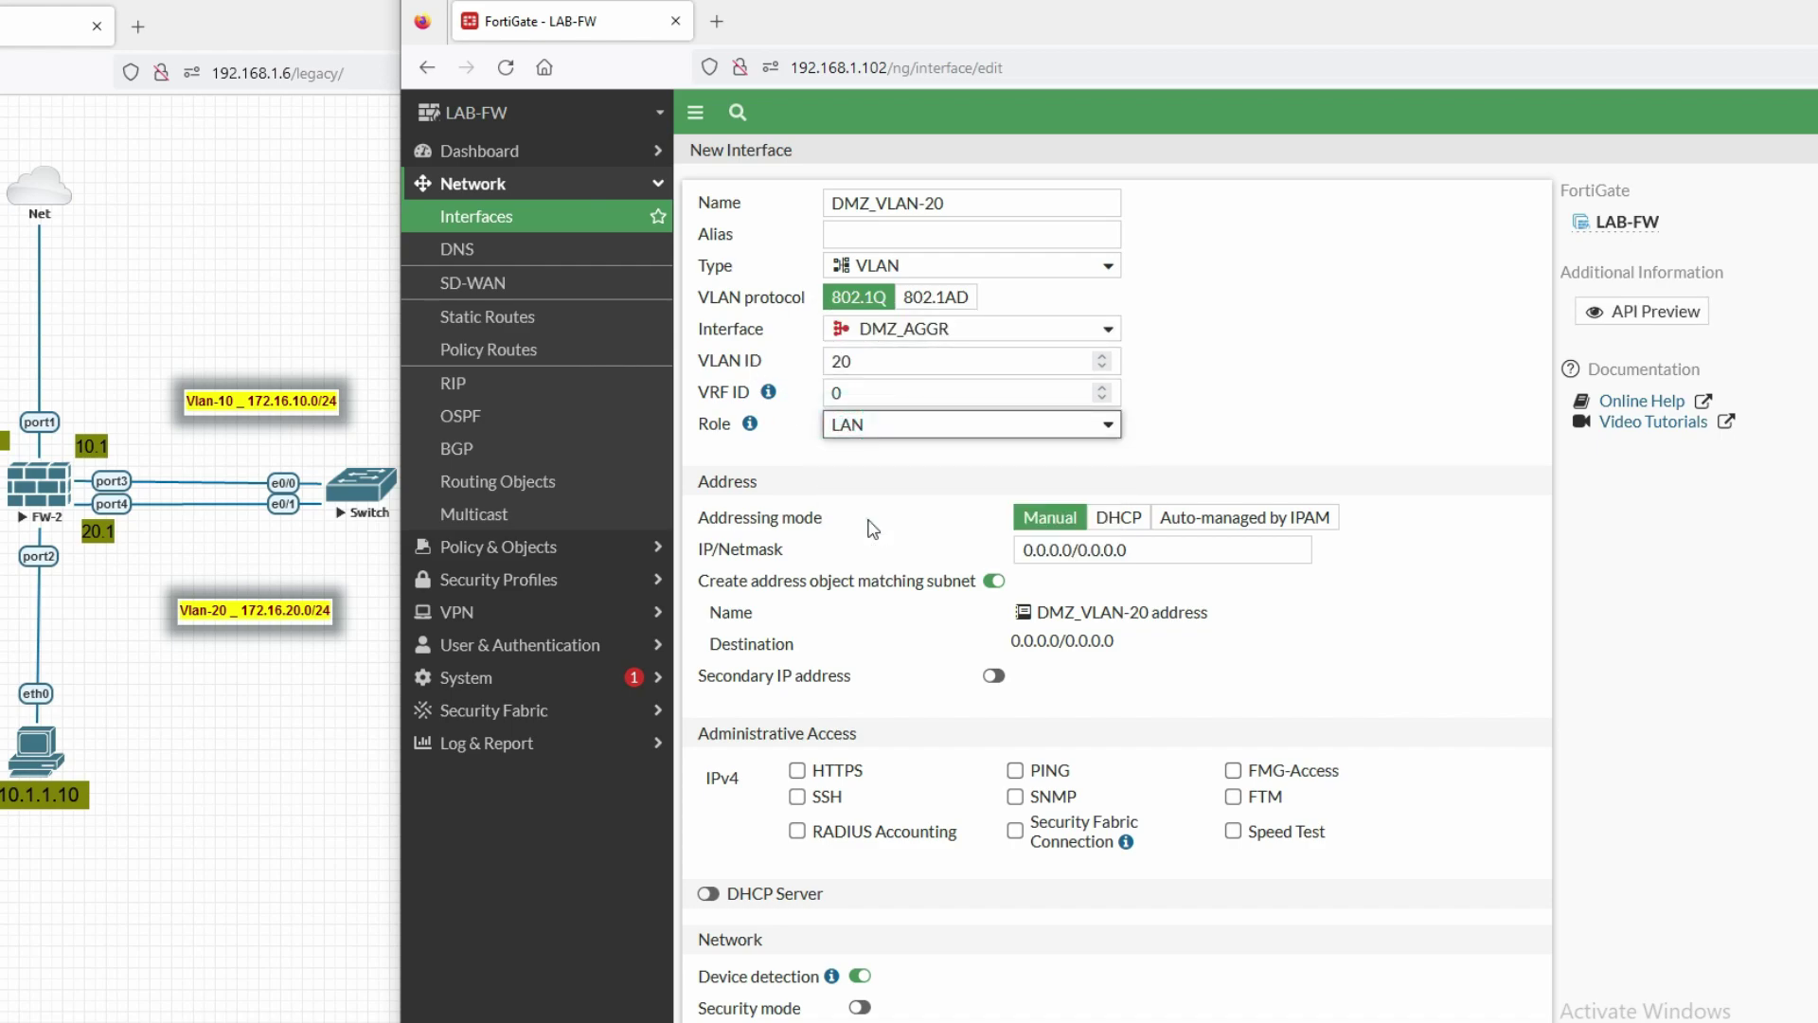
- Set the IP/Netmask of the DMZ_VLAN-20 interface to 172.16.20.1/24
{"action": "triple_click", "coordinate": [1183, 556]}
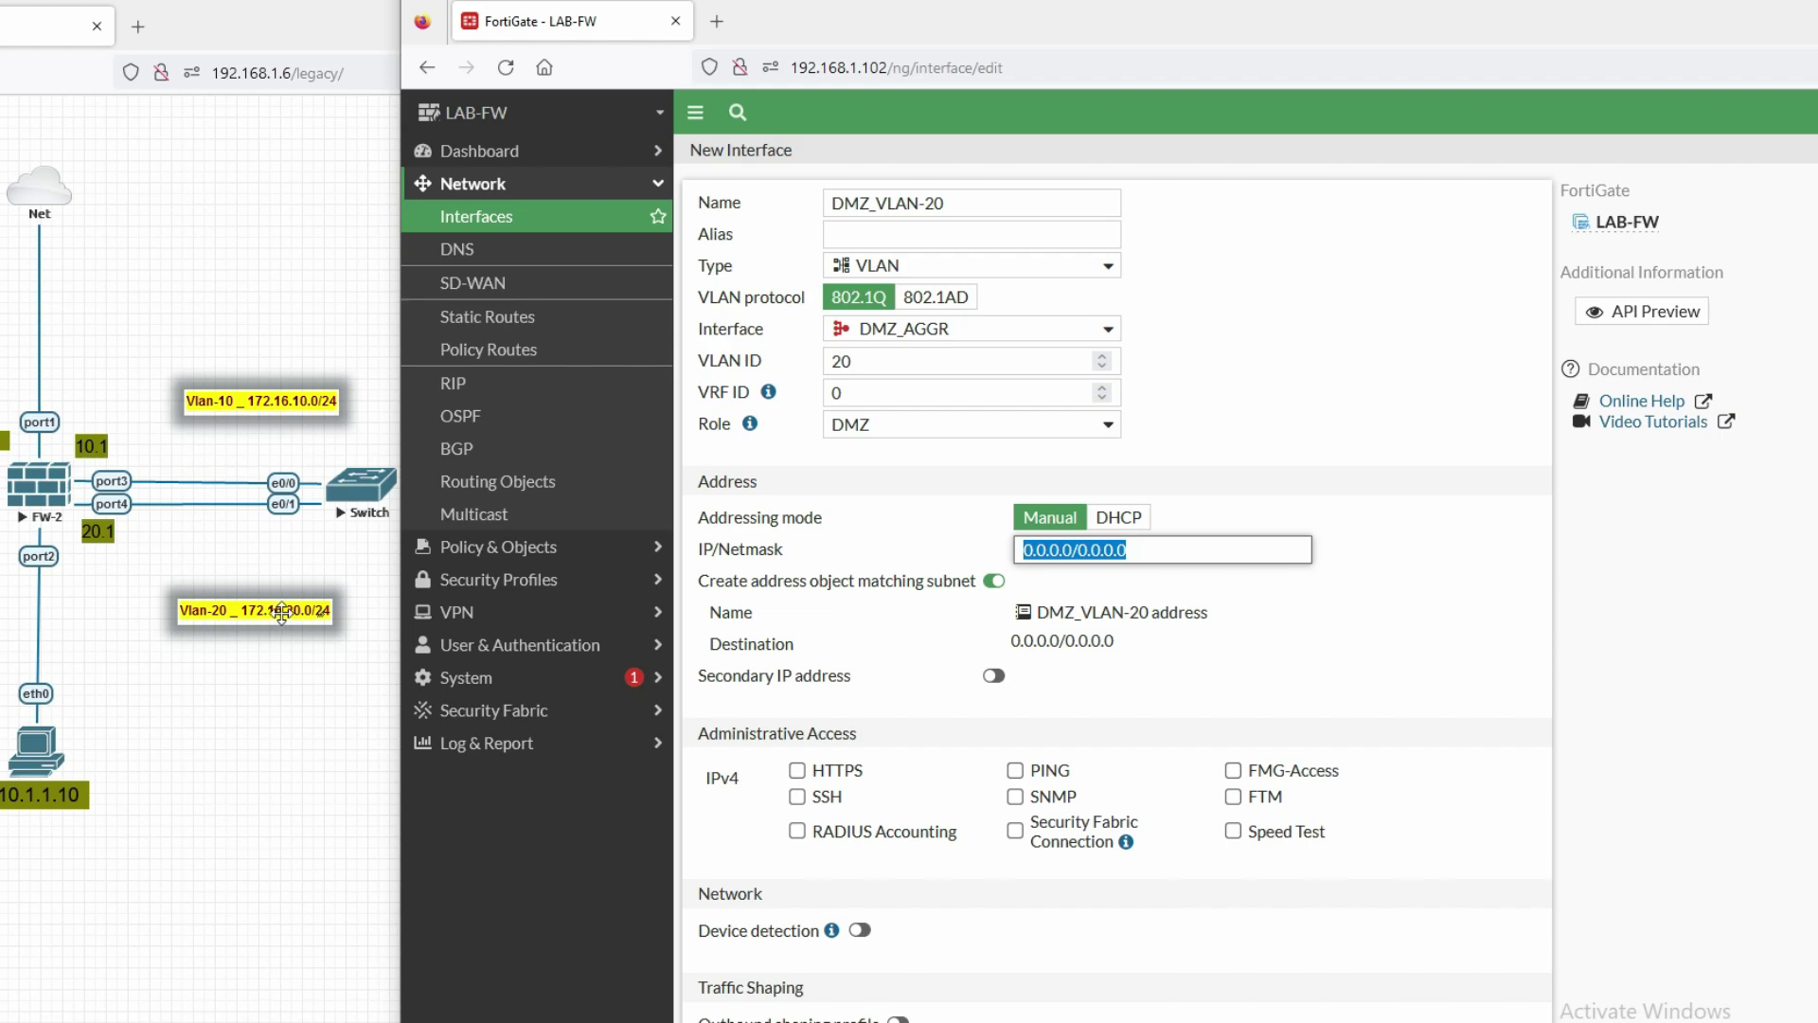
{"action": "type", "text": "1"}
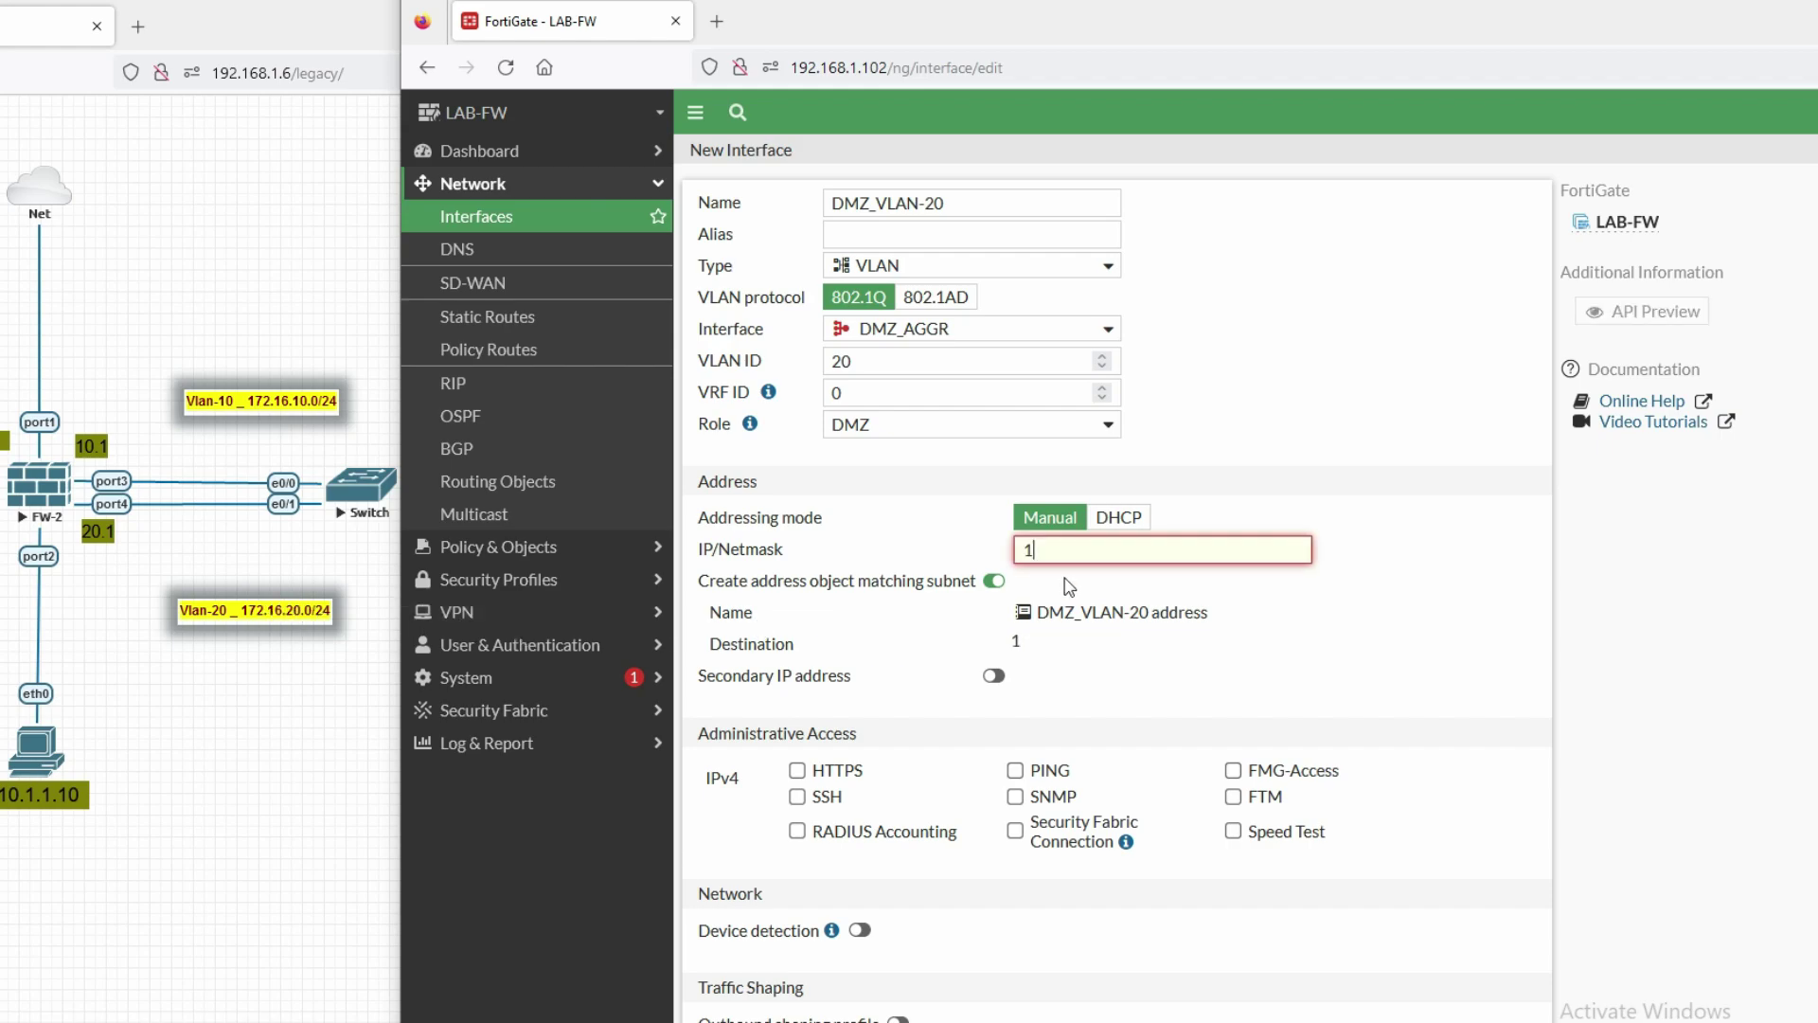
{"action": "type", "text": "72.16.20.1/24"}
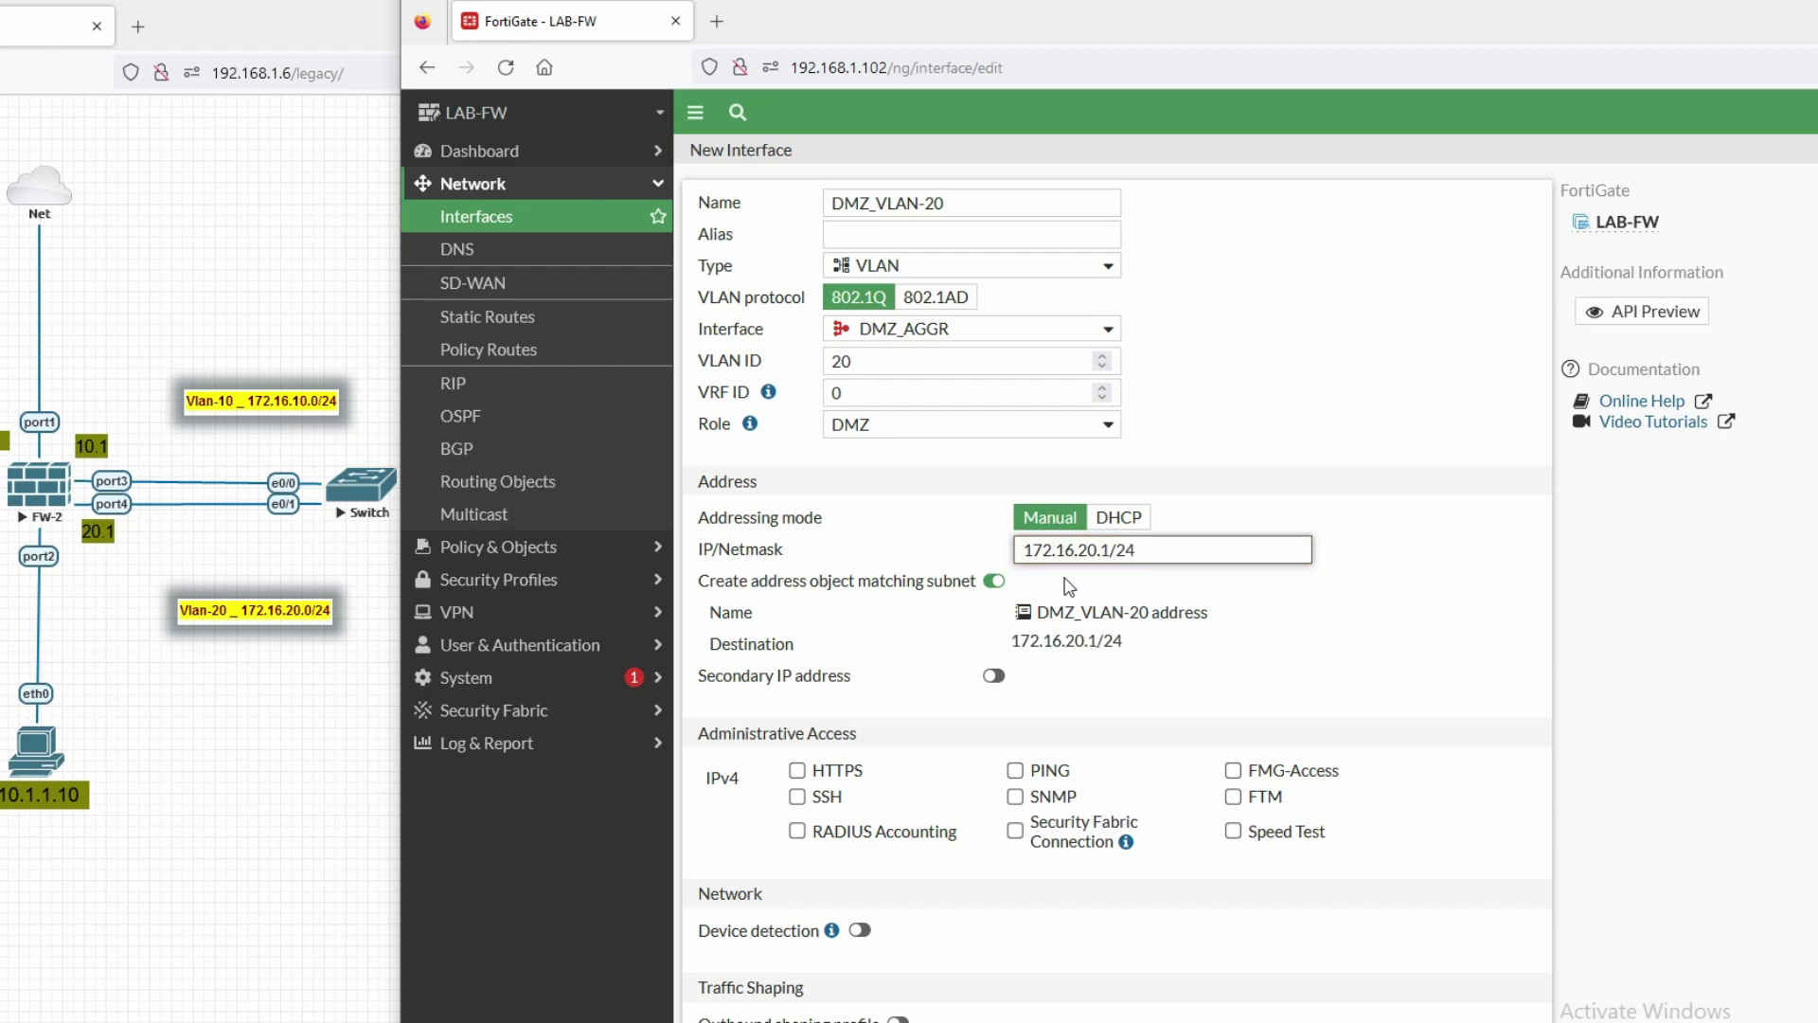
{"action": "key", "text": "Tab"}
- Allow PING administrative access on the DMZ_VLAN-20 interface and save it
{"action": "left_click", "coordinate": [1015, 771]}
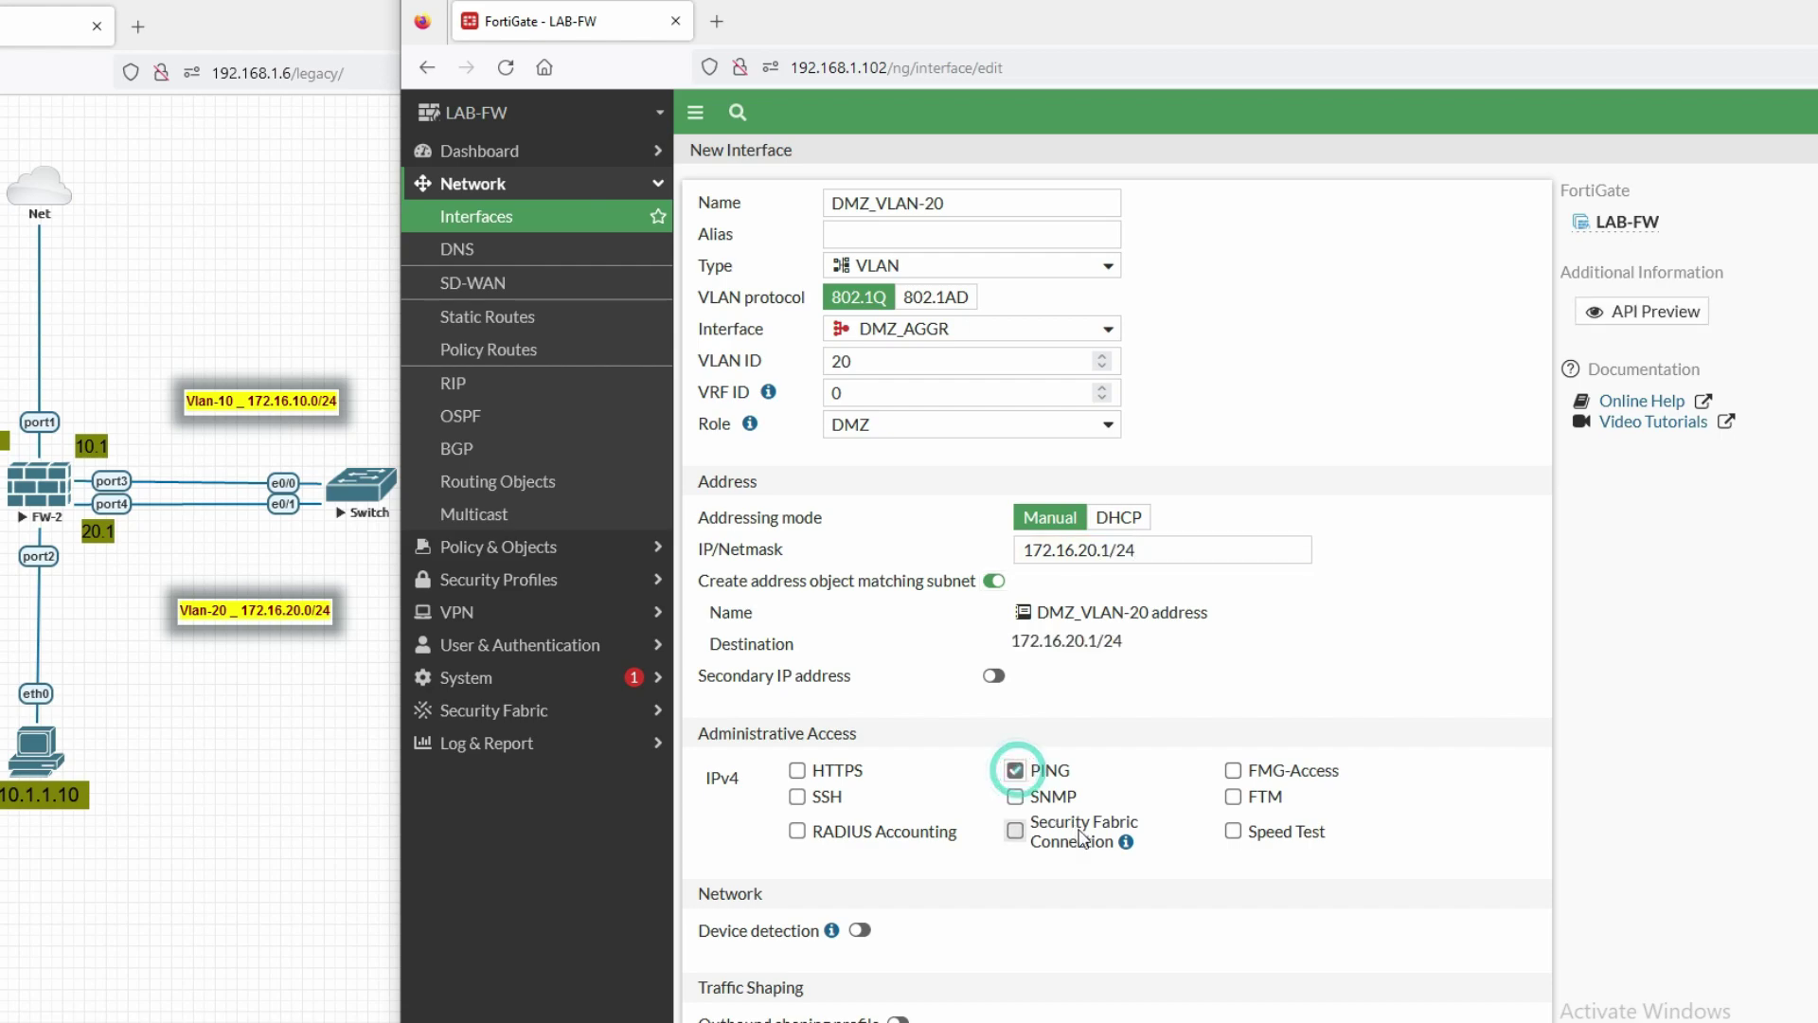
{"action": "scroll", "coordinate": [1104, 913], "scroll_direction": "down", "scroll_amount": 3}
{"action": "left_click", "coordinate": [939, 1010]}
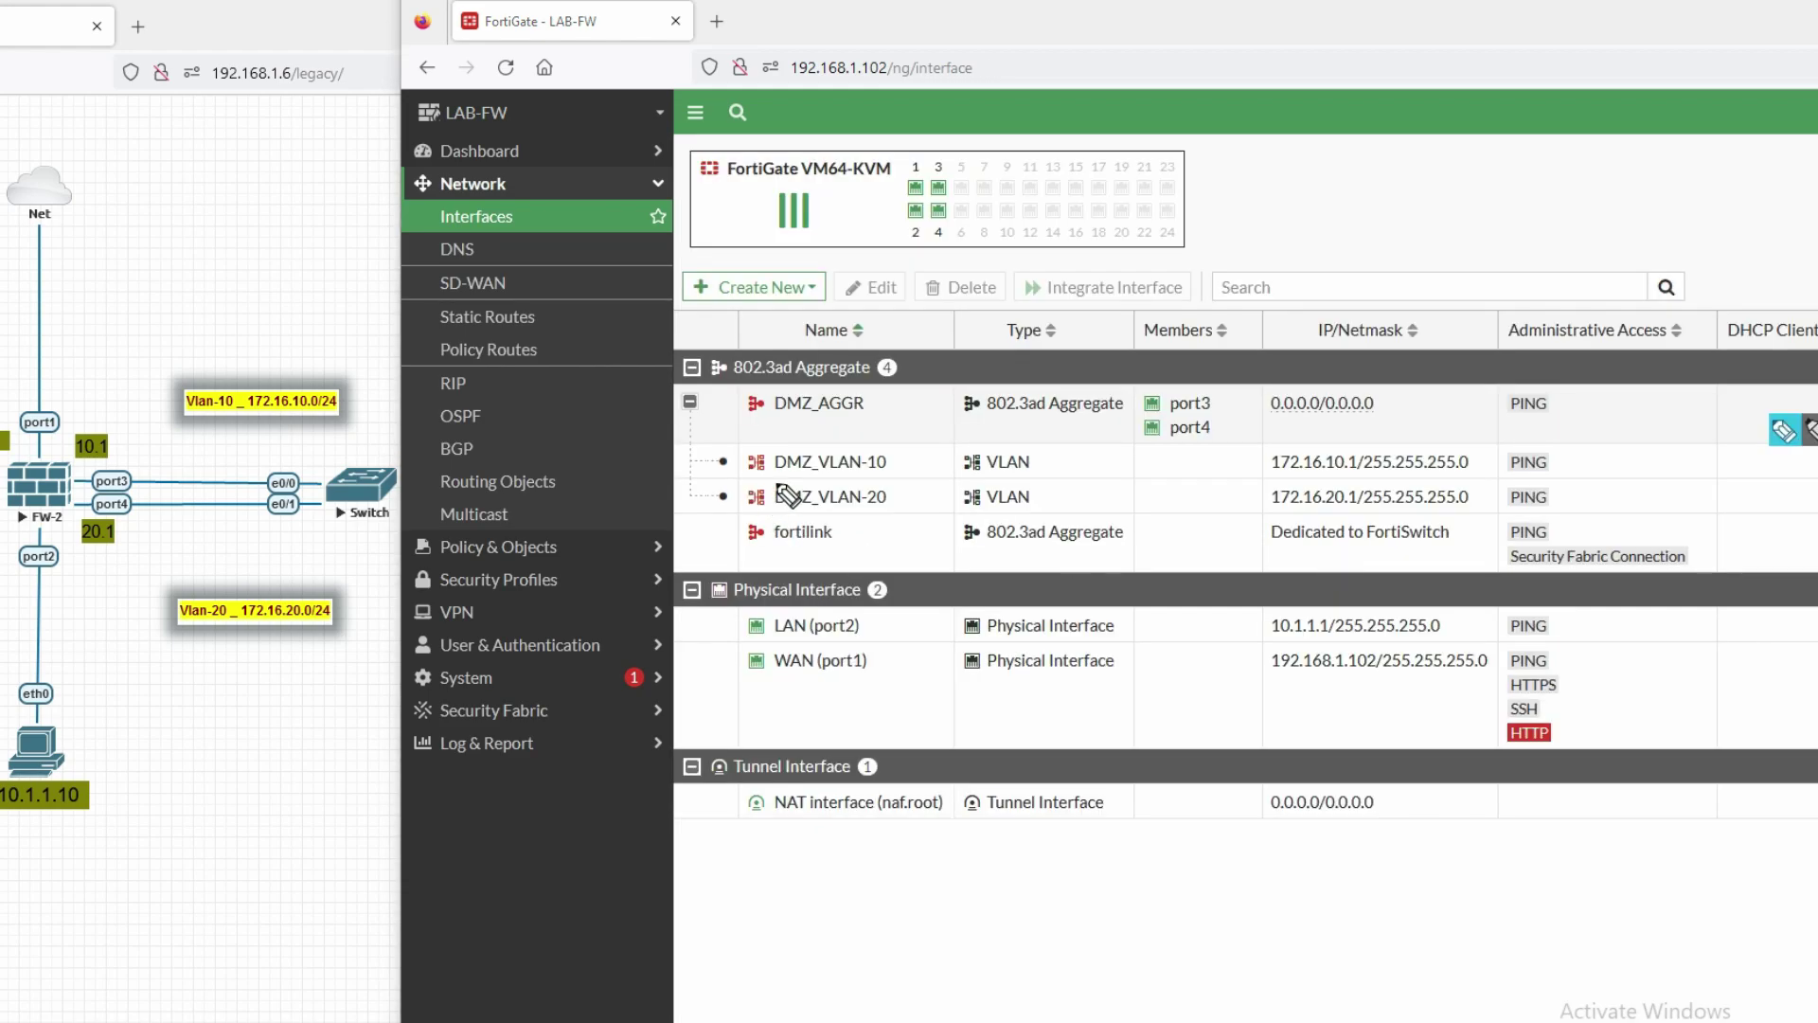
- Underline the DMZ_VLAN-10 and DMZ_VLAN-20 names and mark their IP addresses in the interface list
{"action": "left_click_drag", "start_coordinate": [769, 480], "coordinate": [947, 475]}
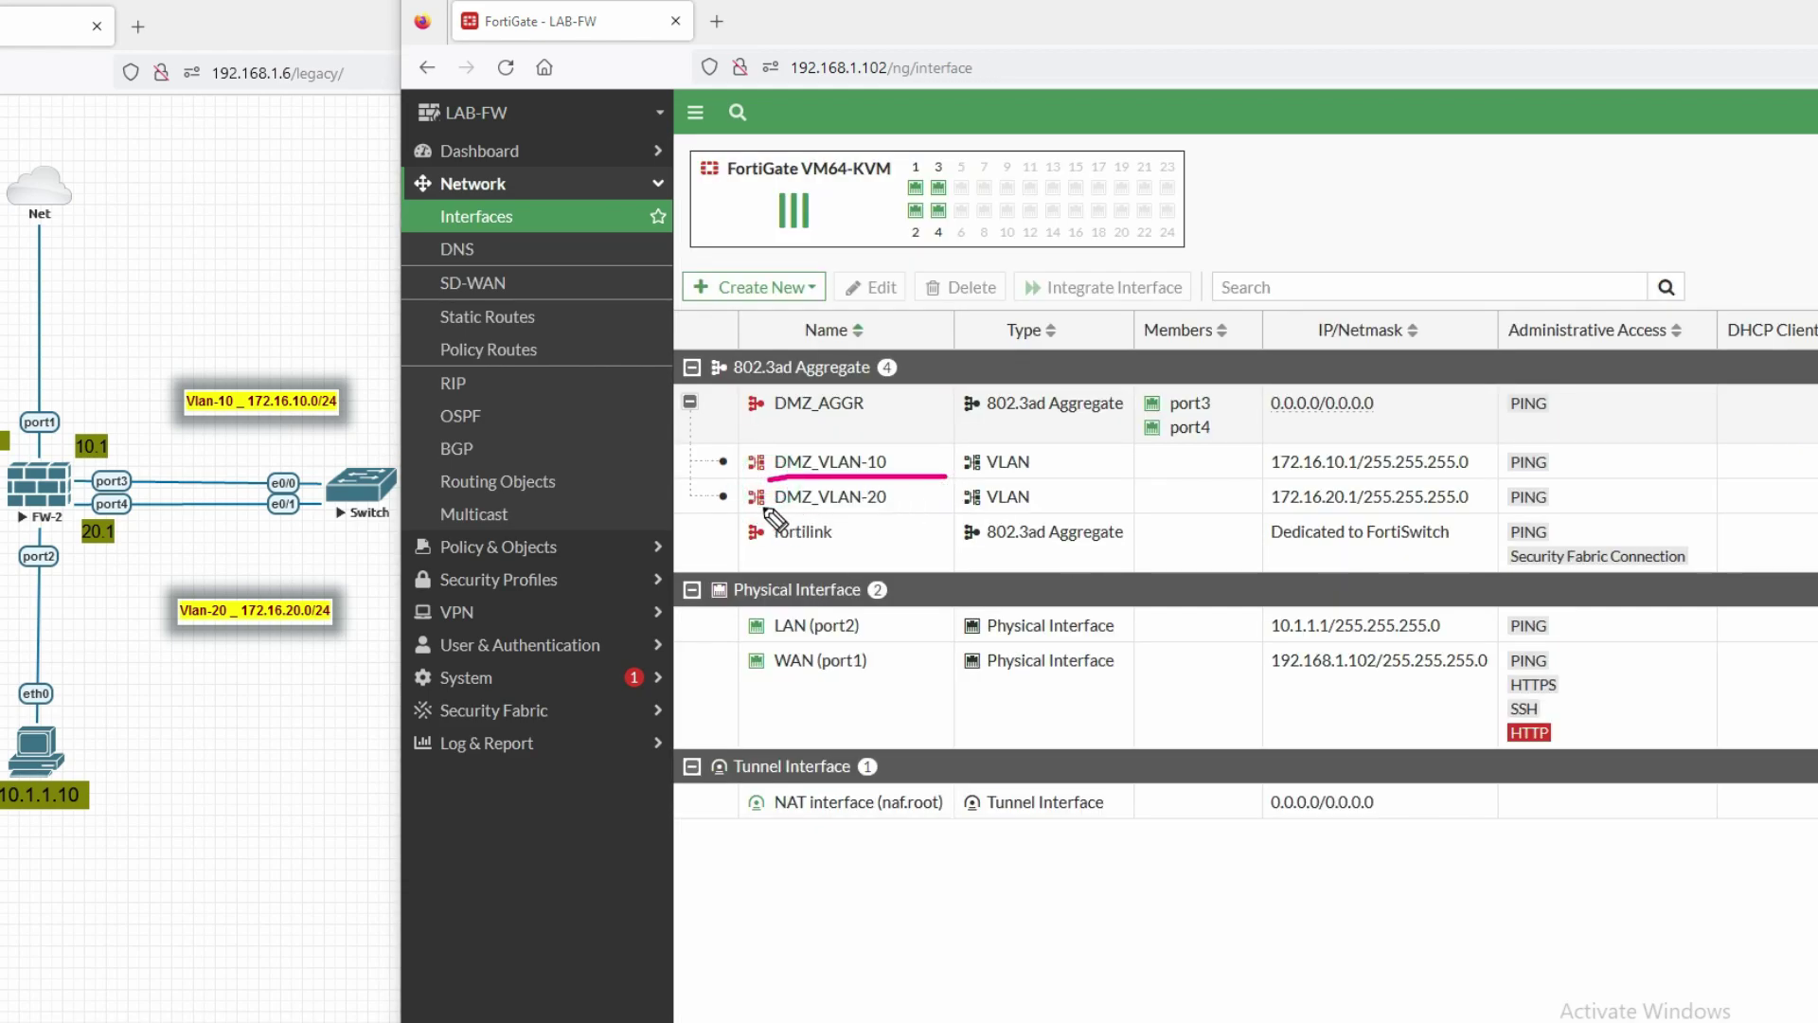
{"action": "left_click_drag", "start_coordinate": [772, 508], "coordinate": [924, 507]}
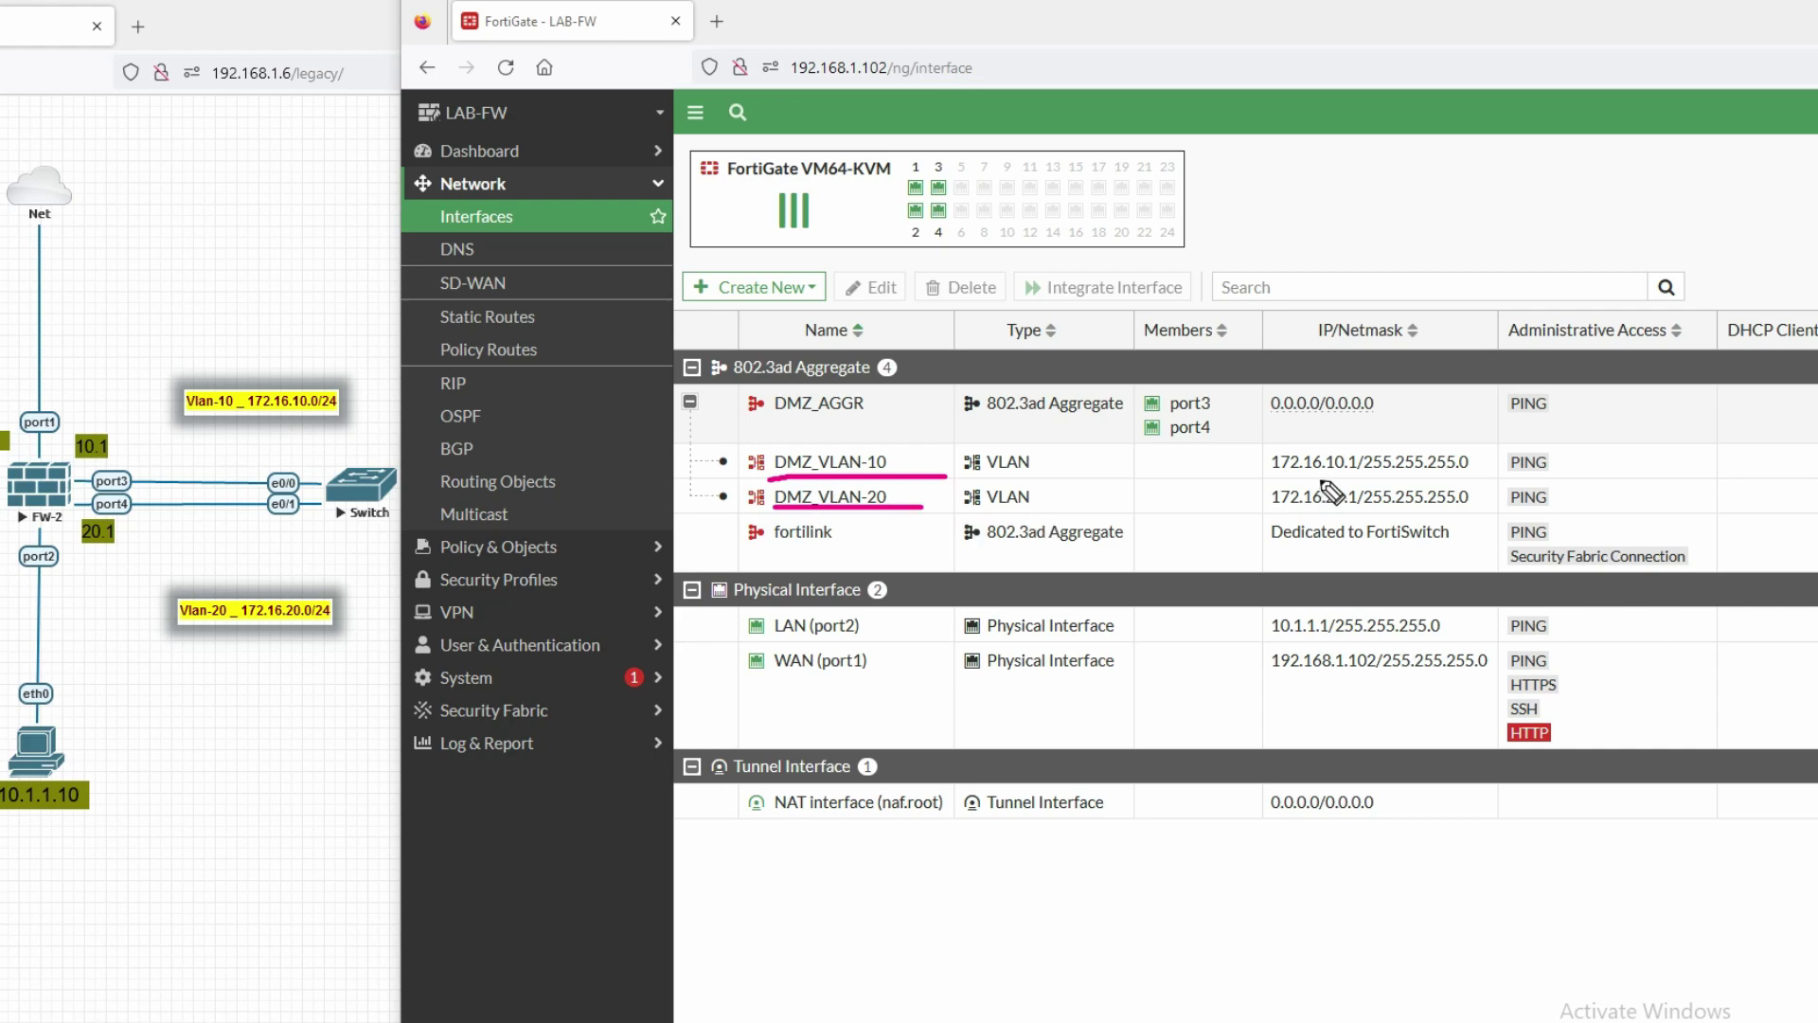
{"action": "mouse_move", "coordinate": [1311, 472]}
{"action": "left_mouse_down"}
{"action": "mouse_move", "coordinate": [1351, 468]}
{"action": "mouse_move", "coordinate": [1342, 507]}
{"action": "left_mouse_up"}
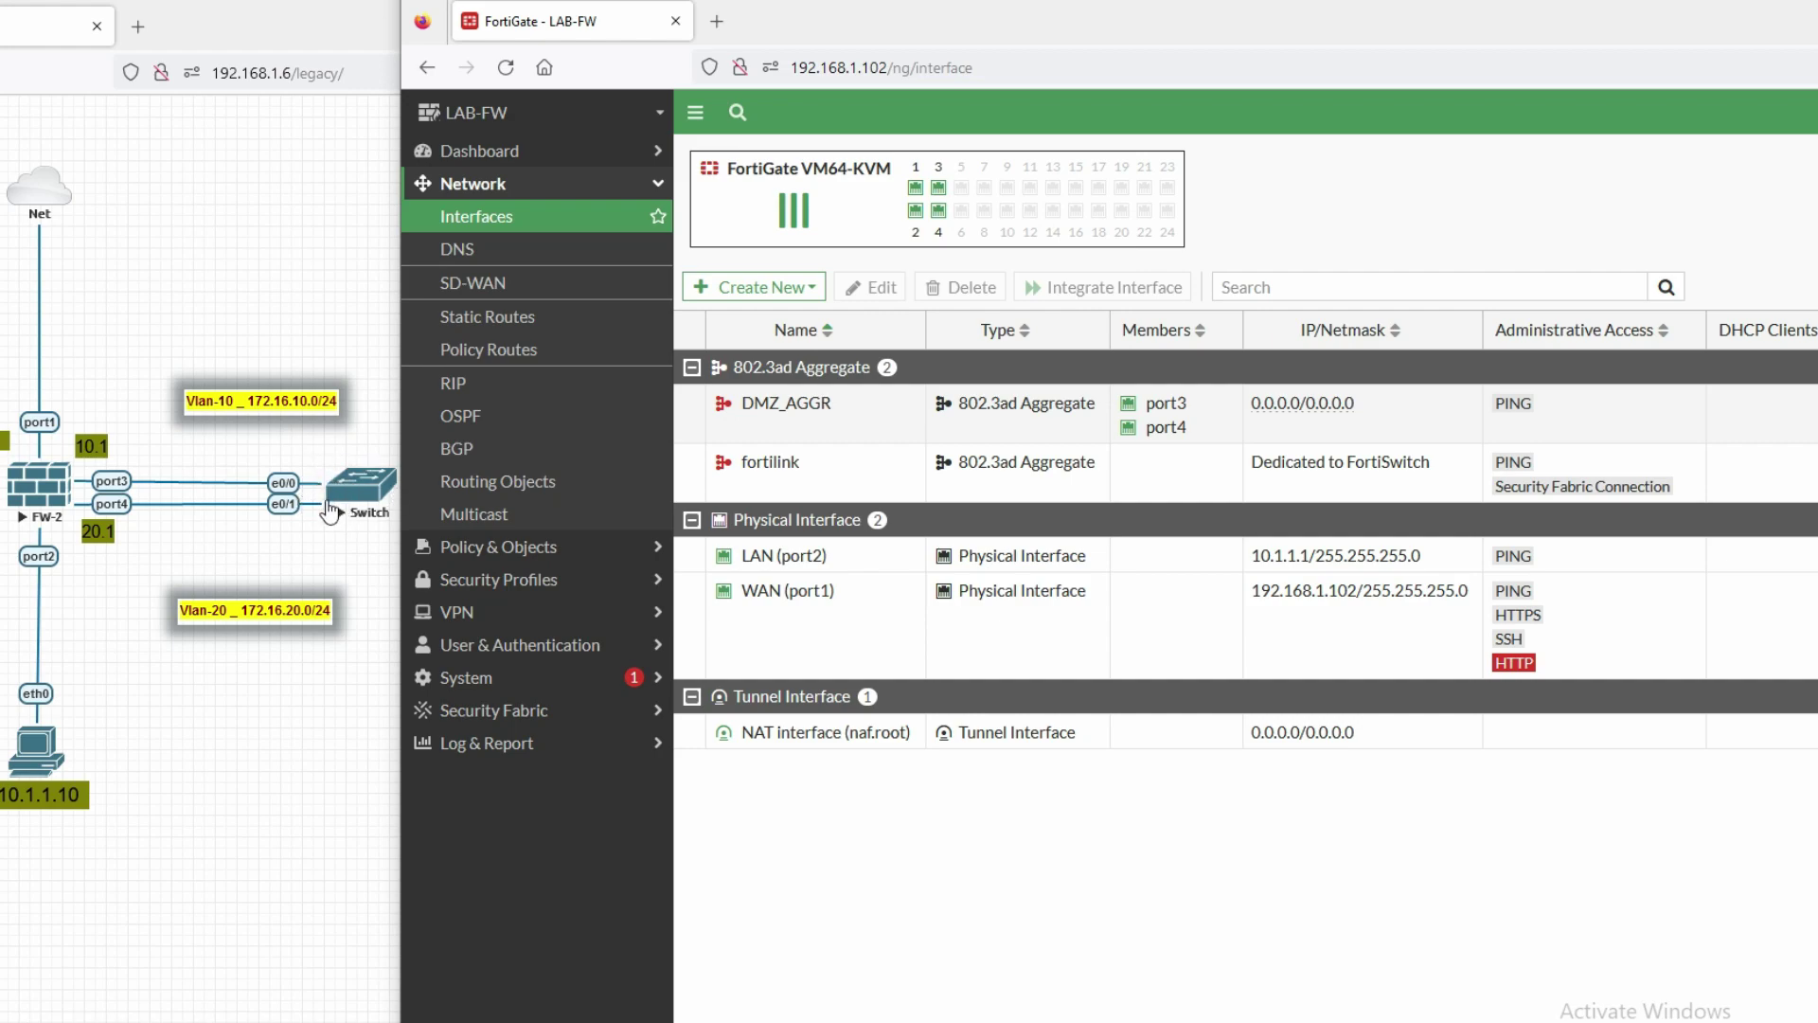
- Underline the switch in the topology diagram and mark its e0/0 and e0/1 ports
{"action": "key", "text": "ctrl+shift+1"}
{"action": "left_click_drag", "start_coordinate": [305, 520], "coordinate": [369, 519]}
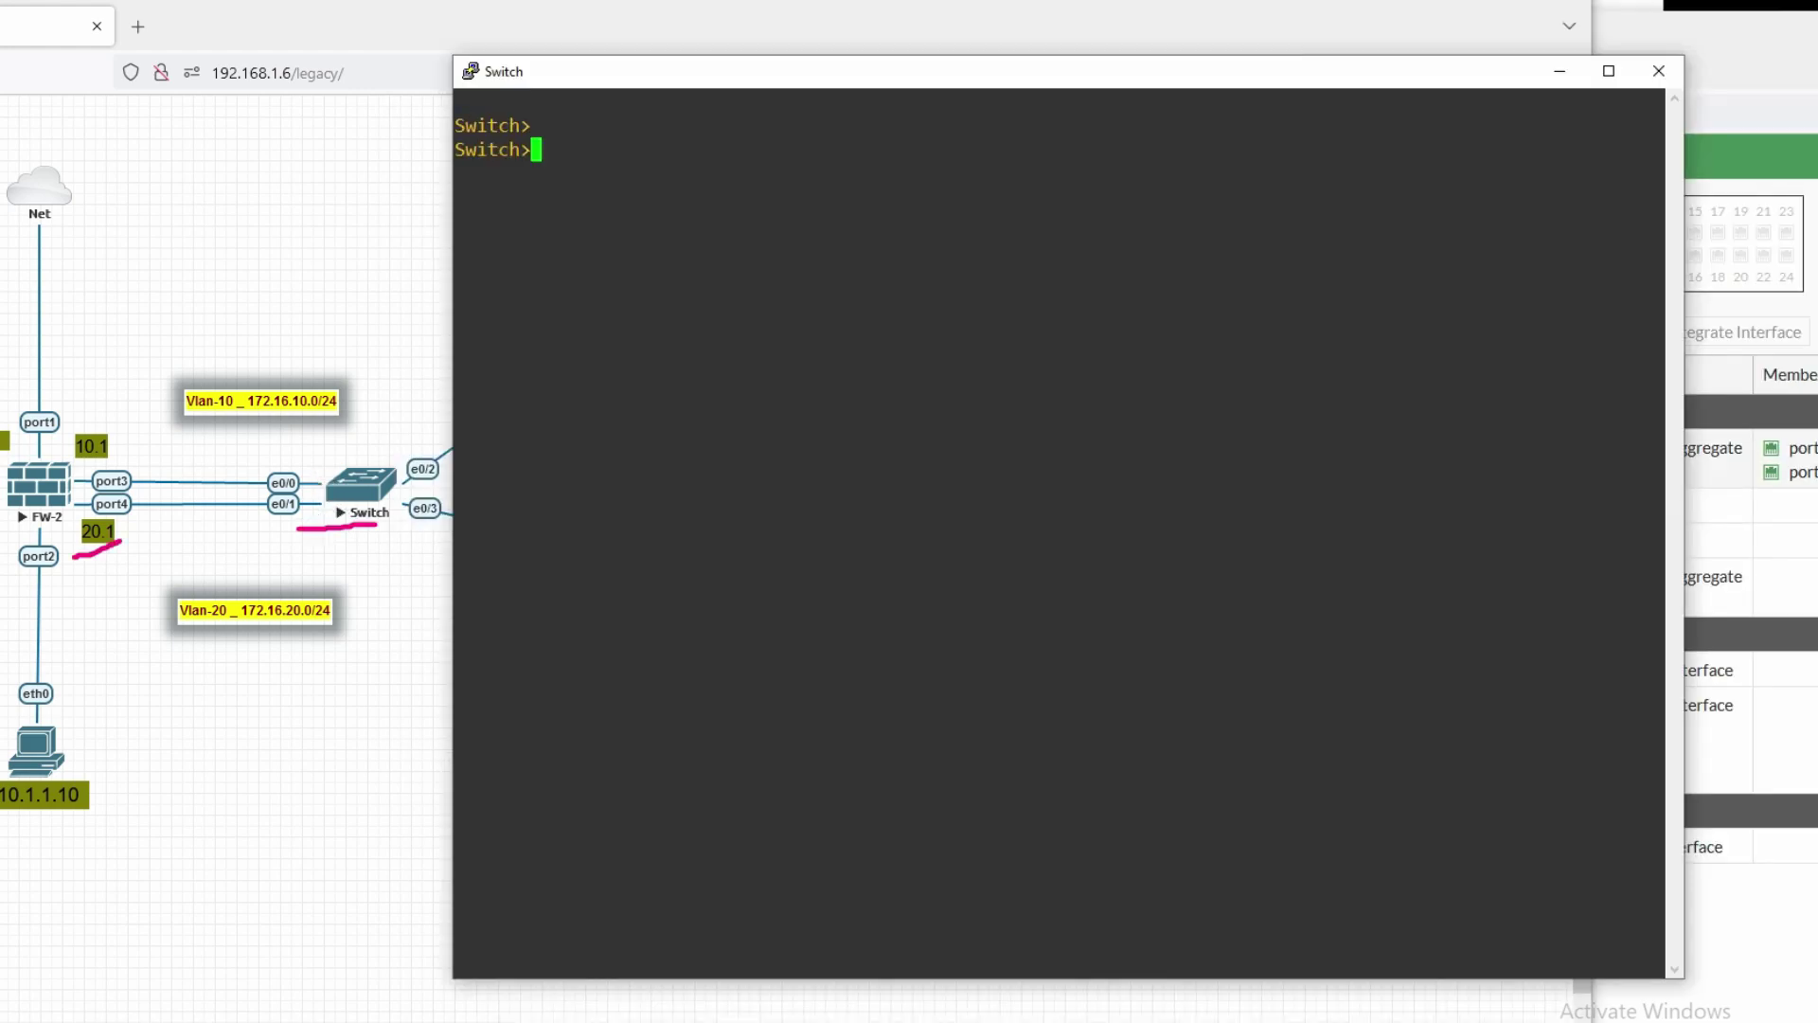
{"action": "left_click", "coordinate": [1785, 431]}
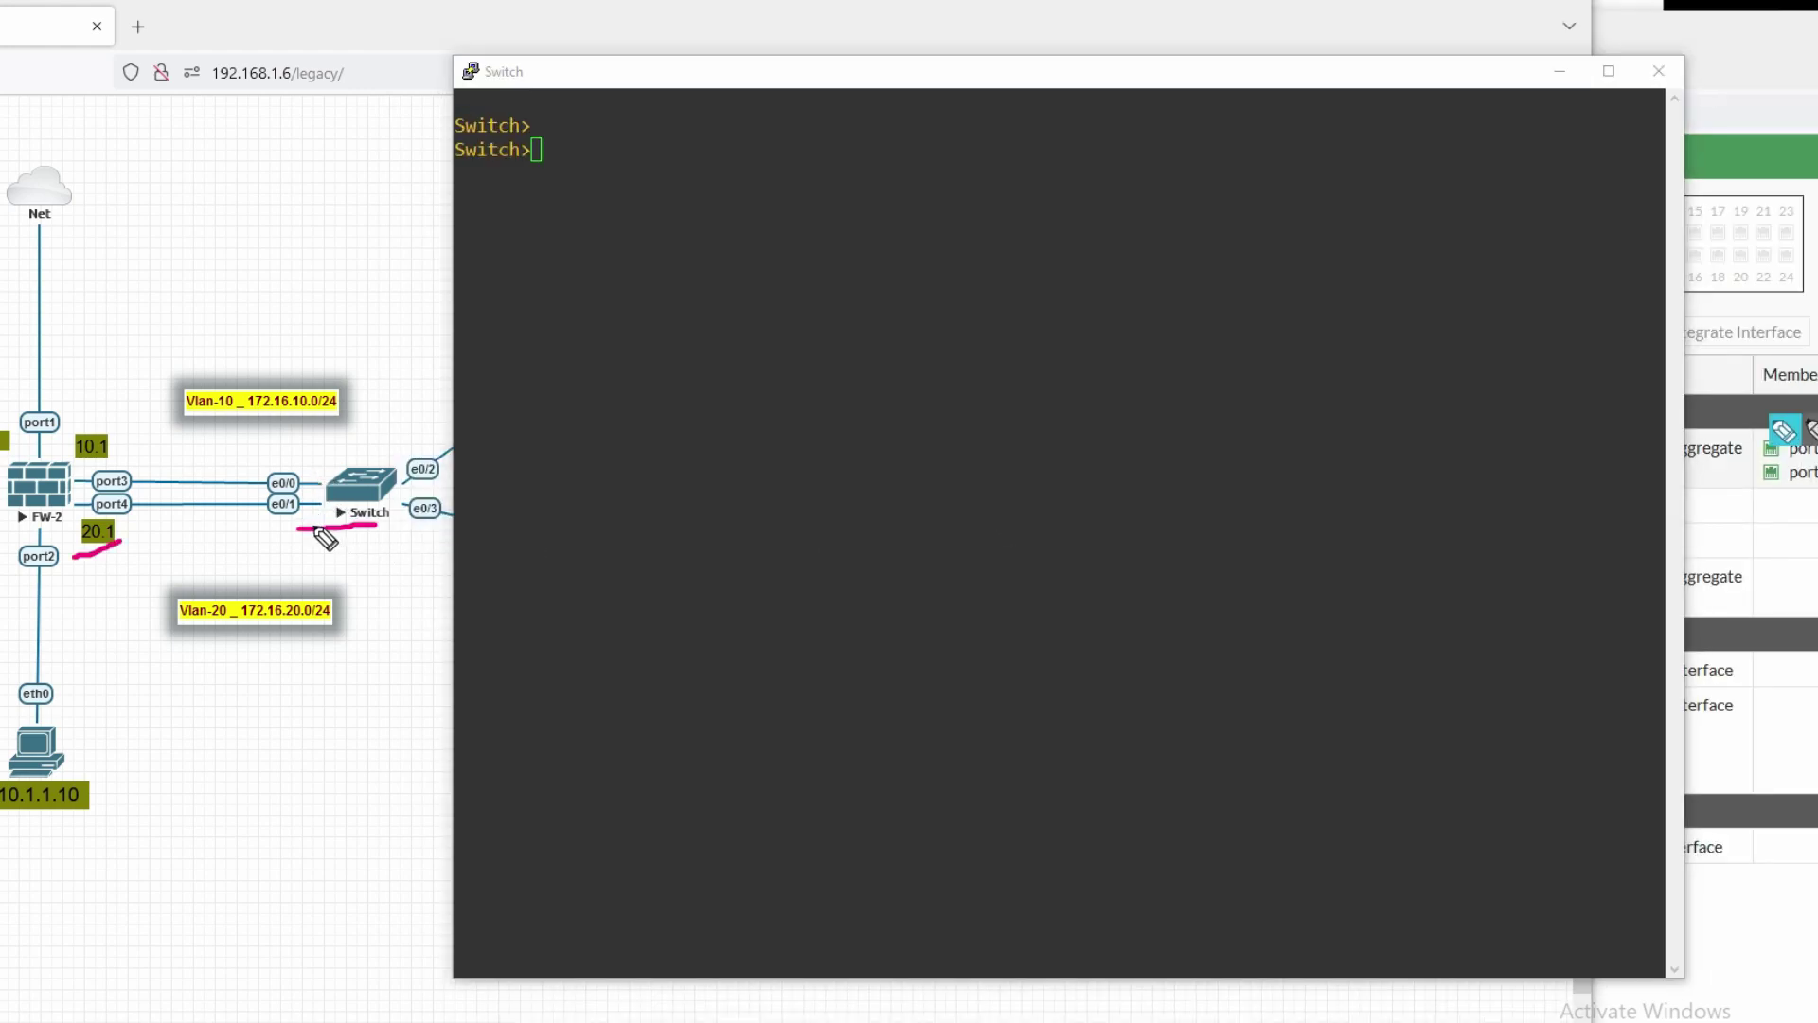
{"action": "mouse_move", "coordinate": [296, 493]}
{"action": "left_mouse_down"}
{"action": "mouse_move", "coordinate": [316, 473]}
{"action": "mouse_move", "coordinate": [369, 495]}
{"action": "left_mouse_up"}
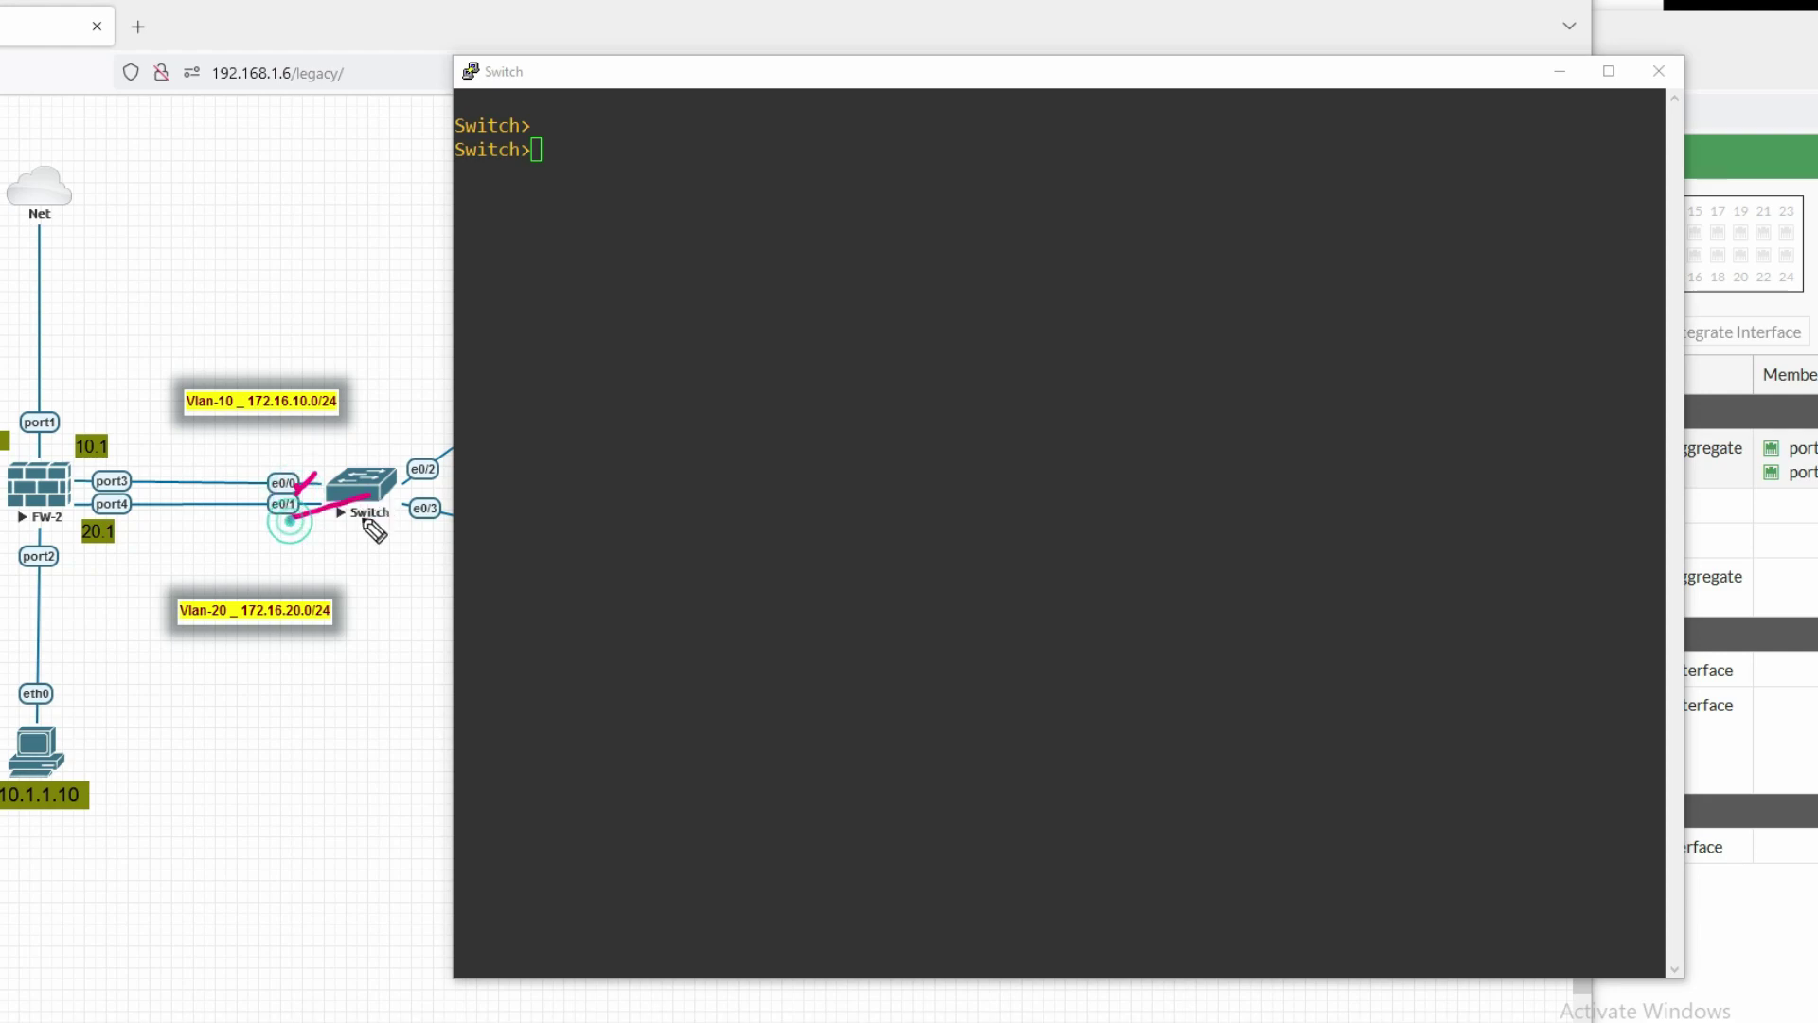
- In the Switch console, enter privileged EXEC mode and start terminal configuration
{"action": "left_click", "coordinate": [814, 256]}
{"action": "type", "text": "en"}
{"action": "key", "text": "Return"}
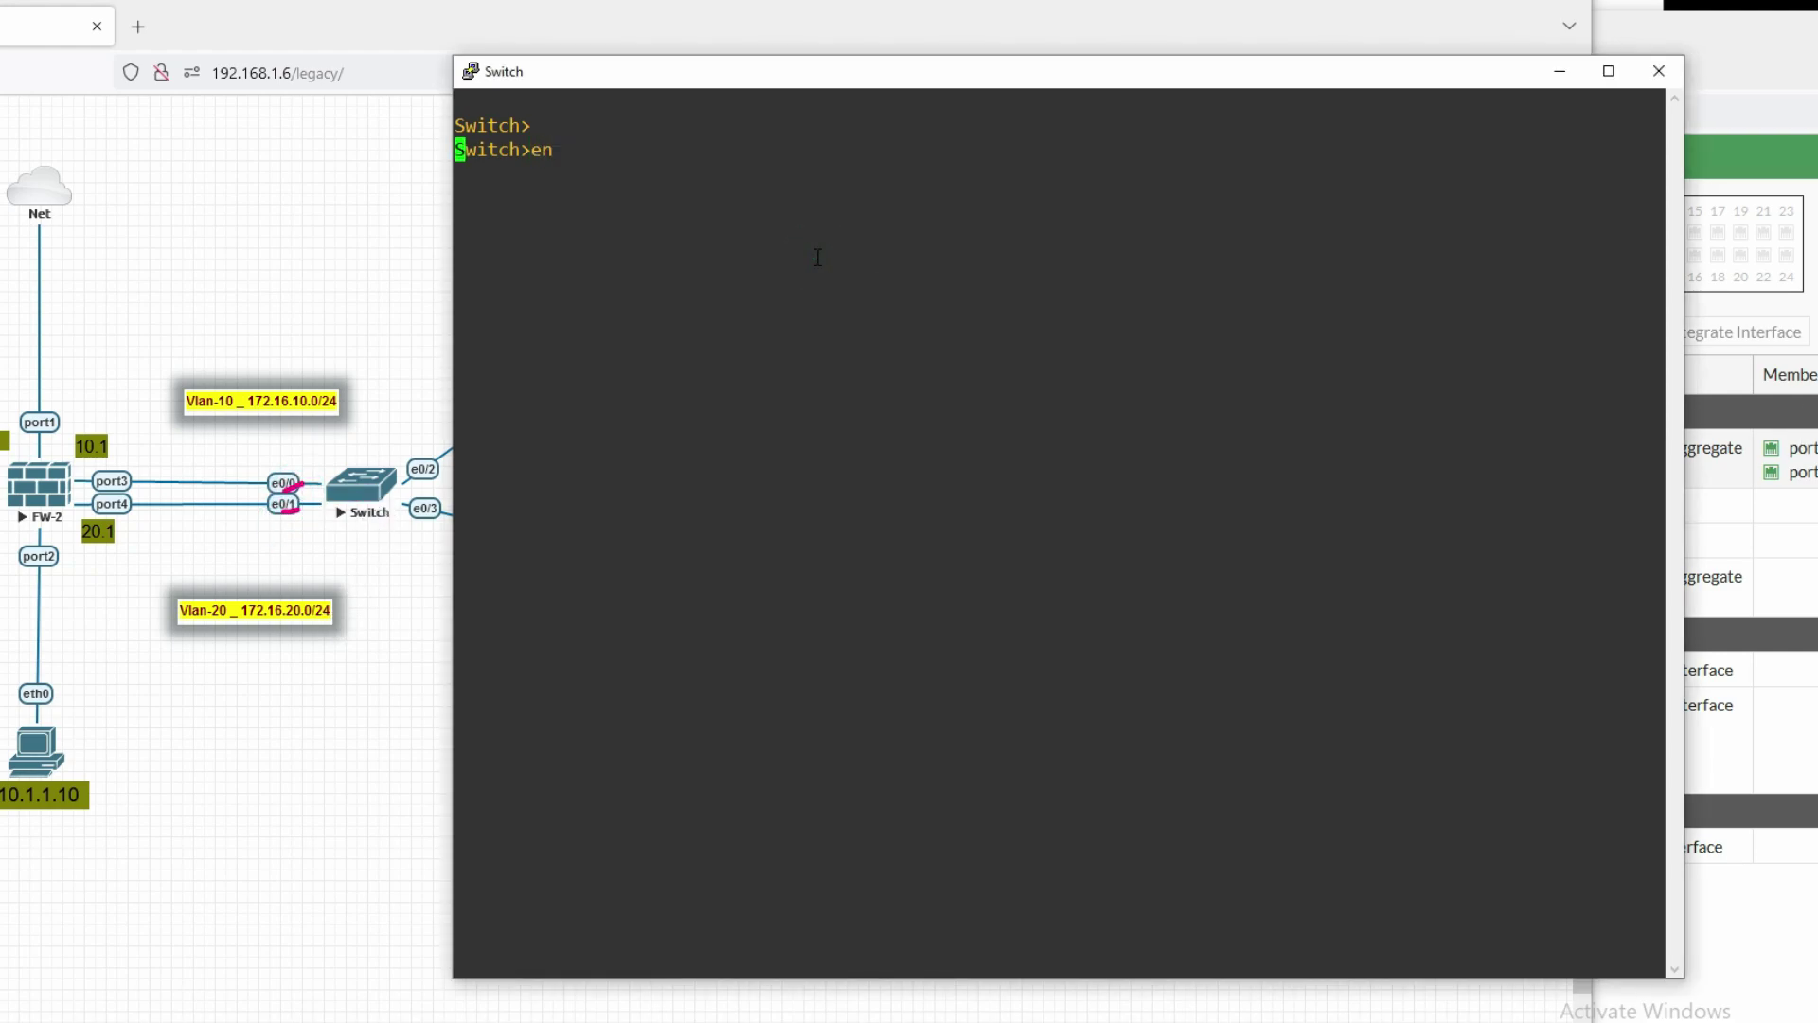
{"action": "key", "text": "Return"}
{"action": "type", "text": "conf"}
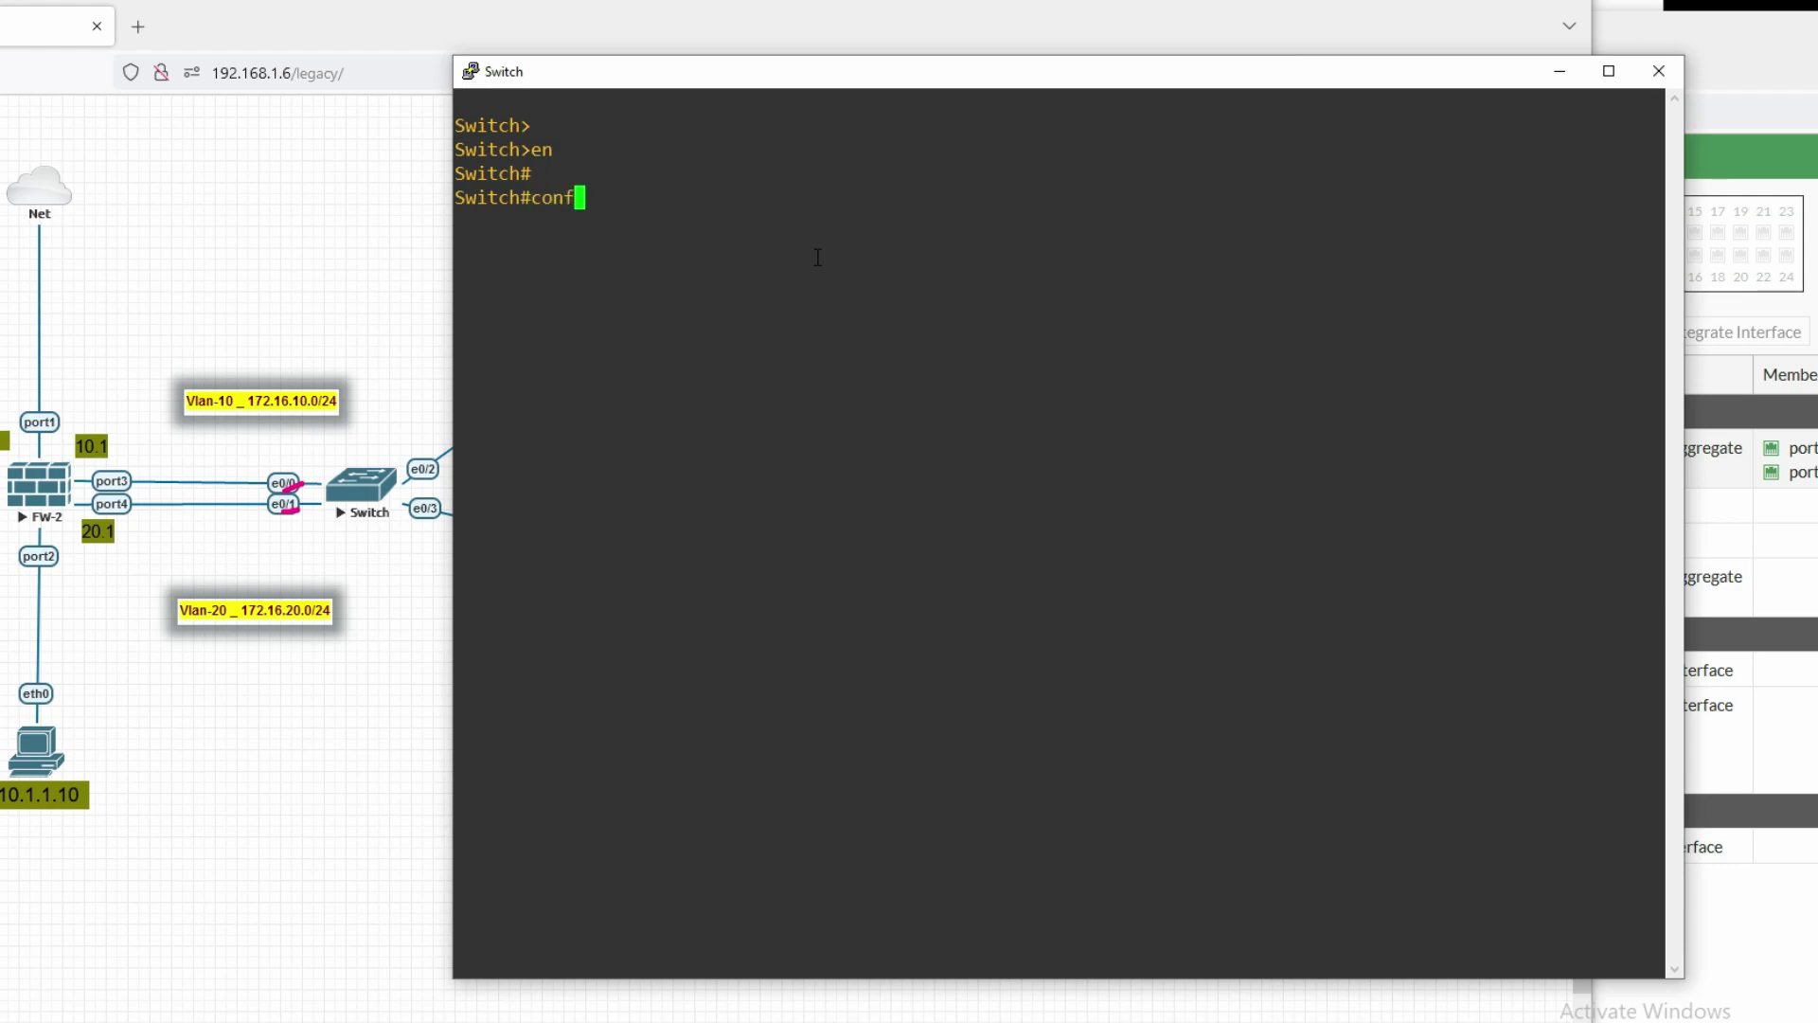
{"action": "key", "text": "Return"}
{"action": "key", "text": "Return"}
- Select the interface range e0/0 - 1 for configuration
{"action": "type", "text": "int ran"}
{"action": "key", "text": "Return"}
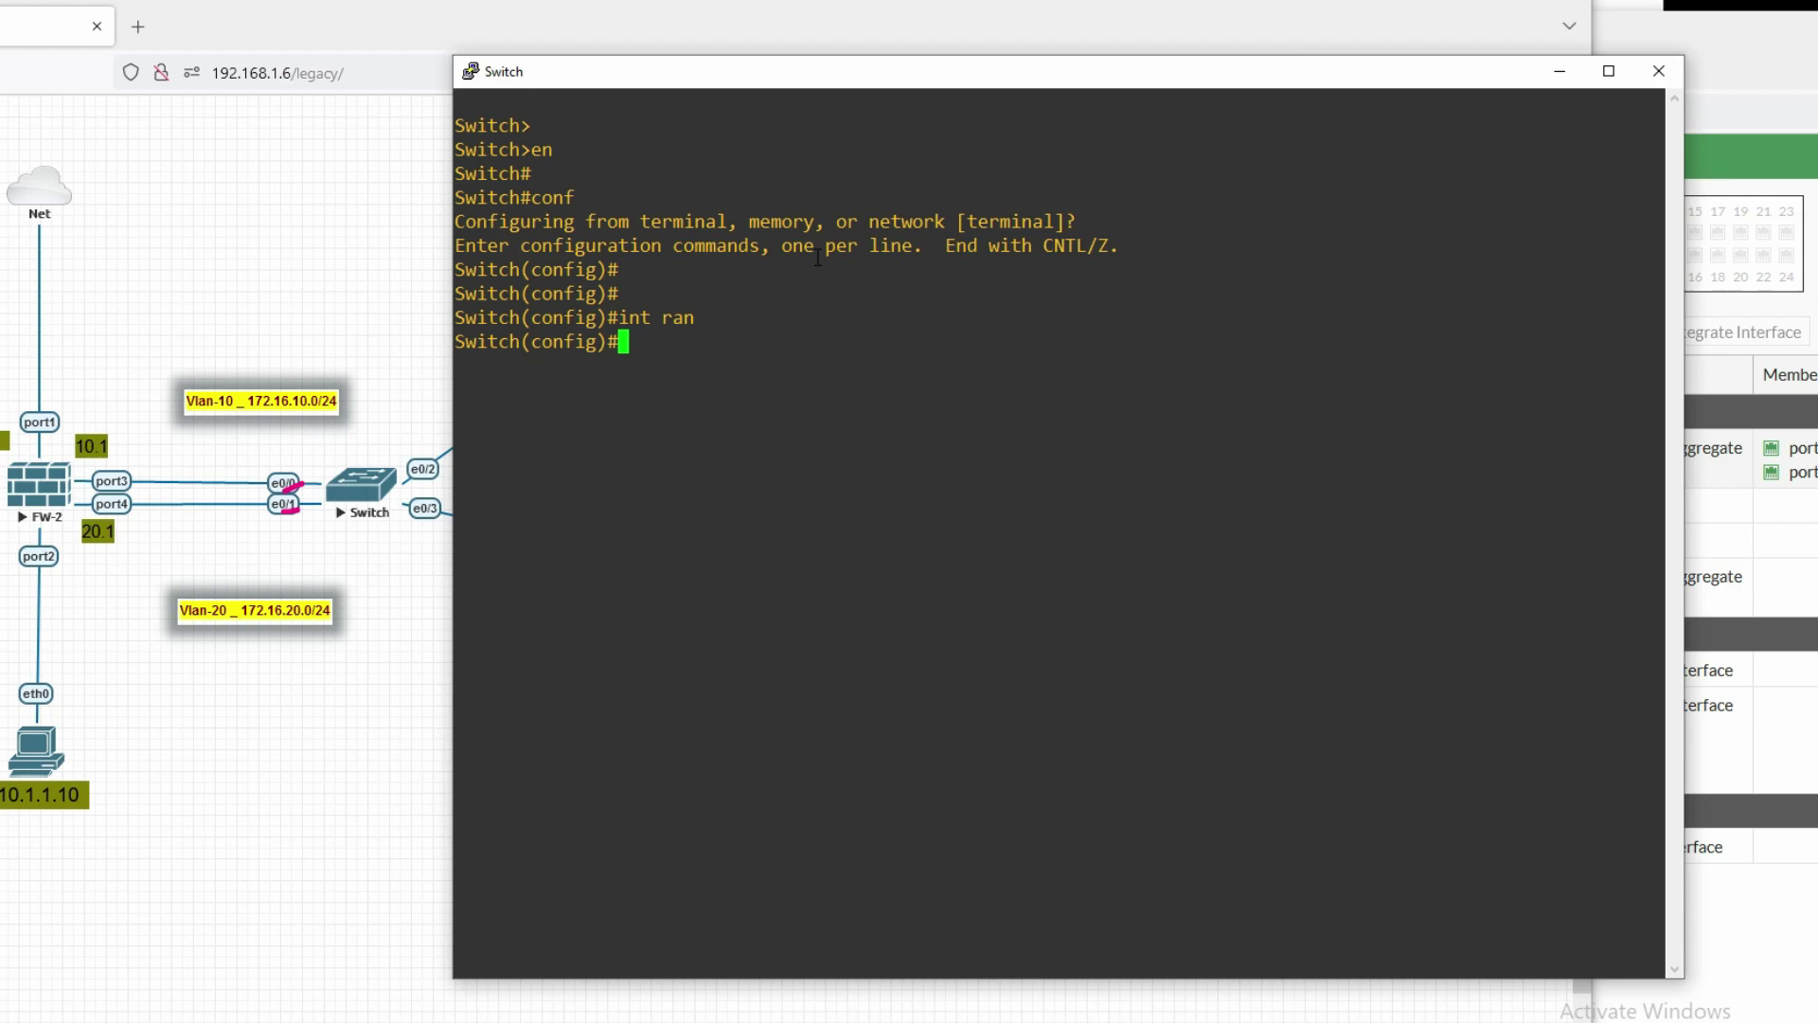
{"action": "type", "text": "int ran"}
{"action": "key", "text": "Tab"}
{"action": "type", "text": "e"}
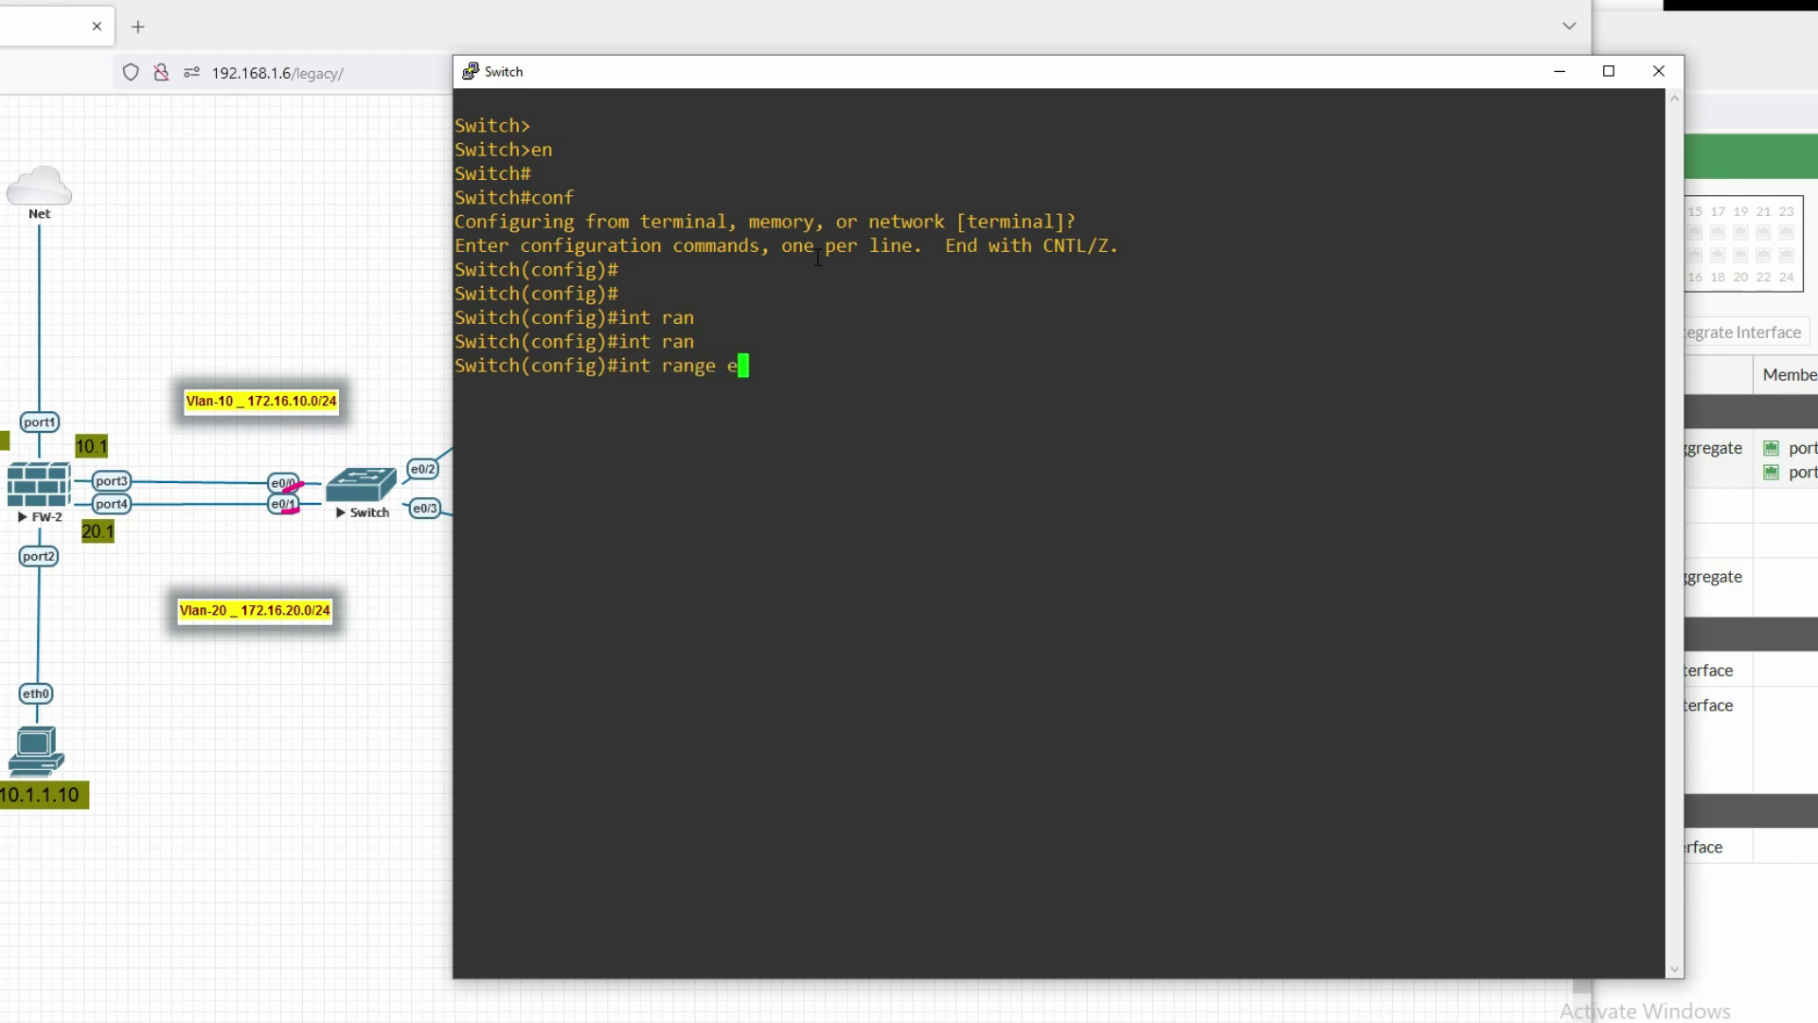
{"action": "type", "text": "0/0 - 1"}
{"action": "key", "text": "Return"}
{"action": "key", "text": "Return"}
{"action": "key", "text": "Return"}
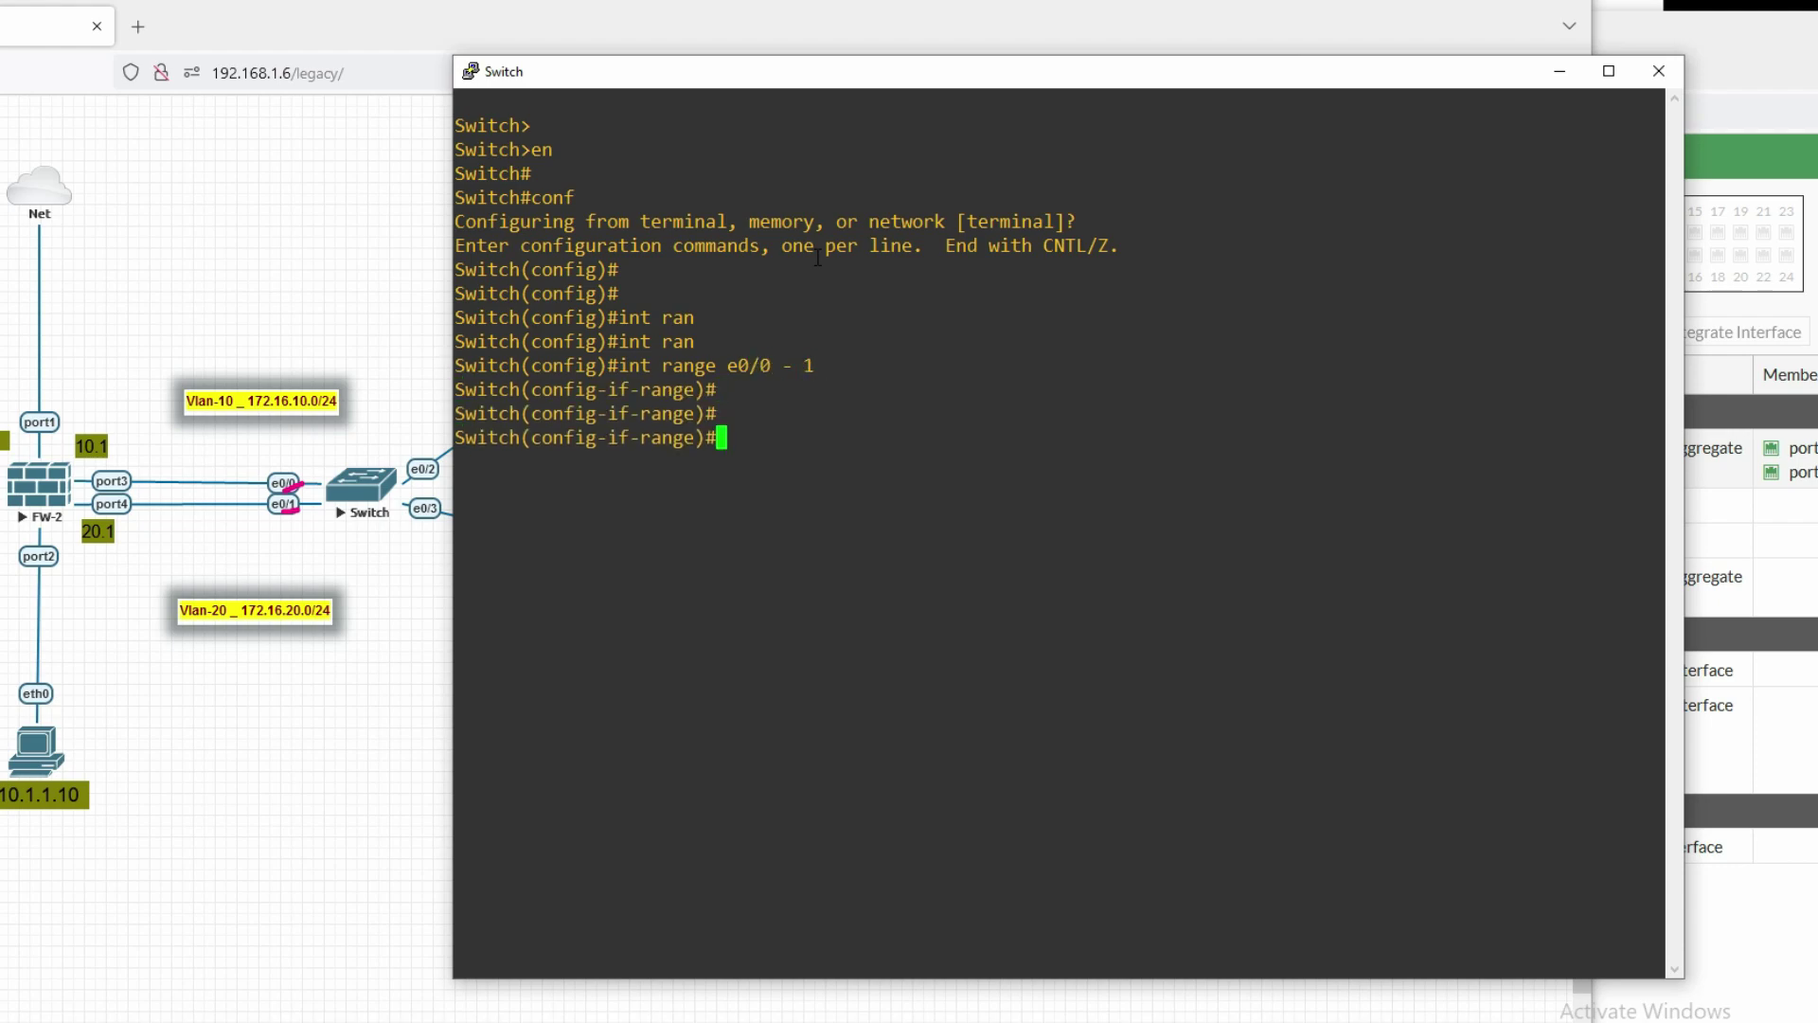
- Assign the selected e0/0 and e0/1 interfaces to channel-group 1 with mode on
{"action": "type", "text": "sw"}
{"action": "key", "text": "Return"}
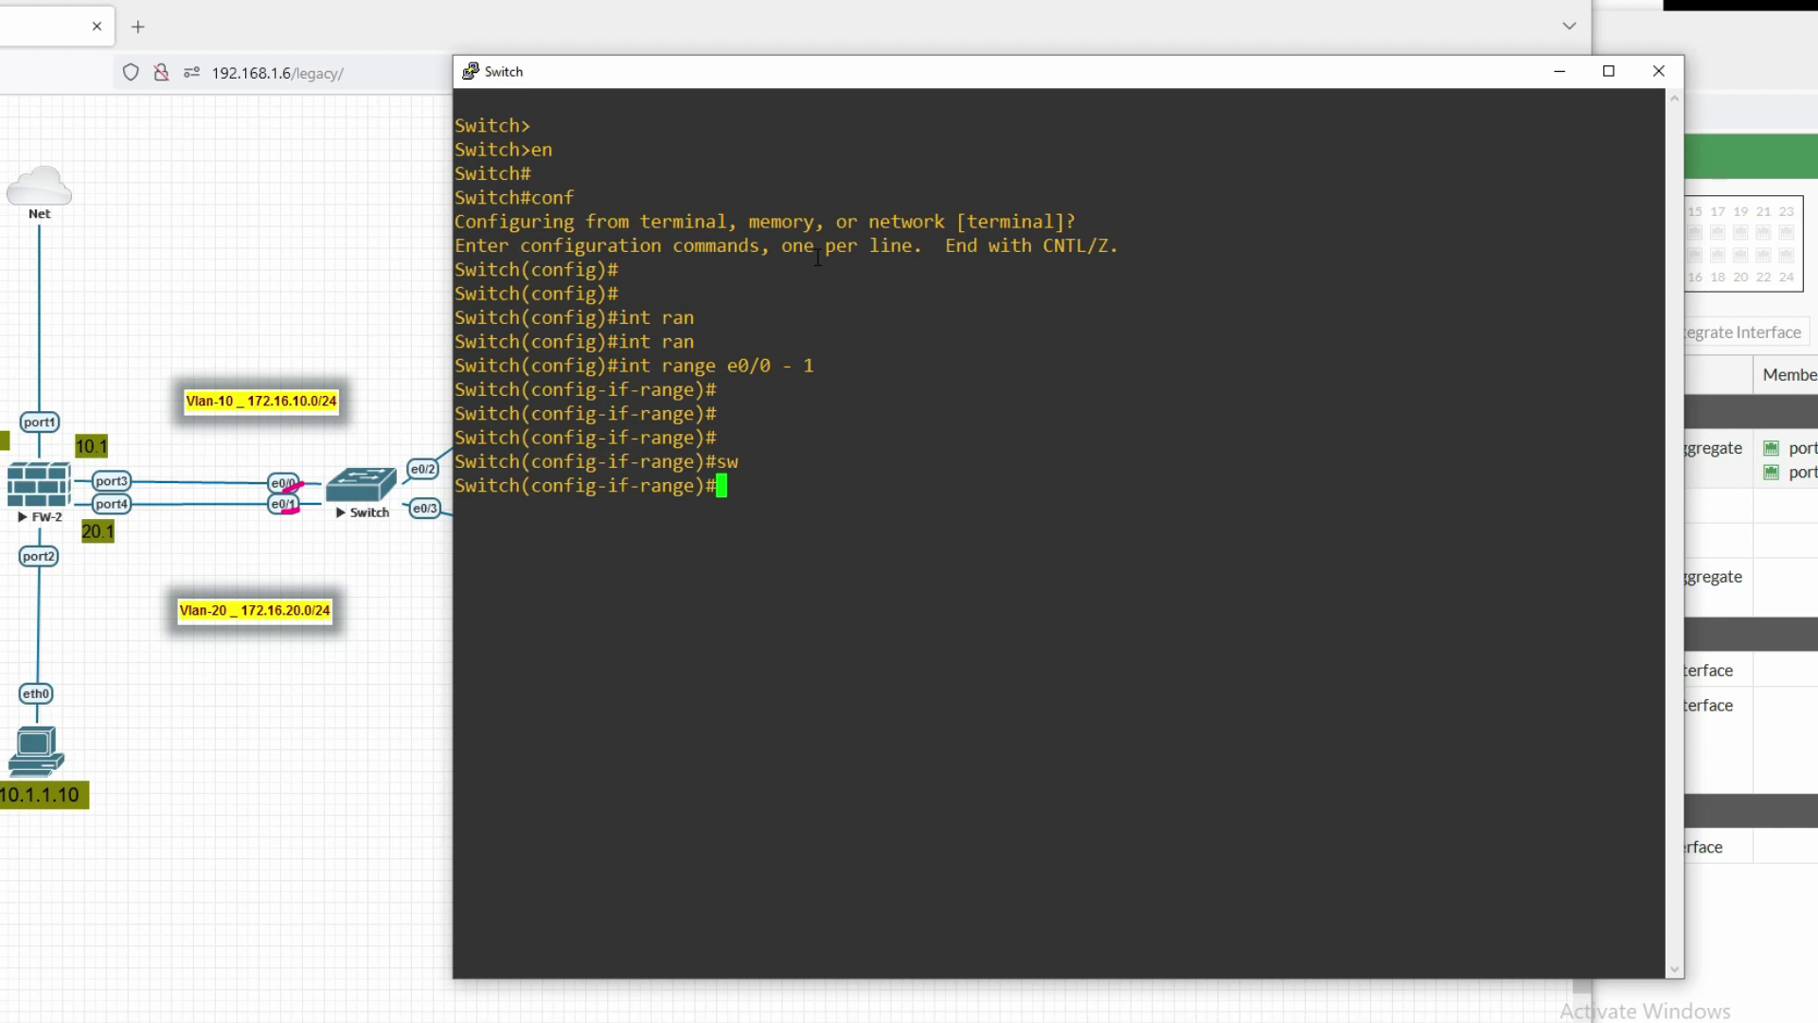
{"action": "type", "text": "cha"}
{"action": "key", "text": "Tab"}
{"action": "type", "text": "g"}
{"action": "key", "text": "Tab"}
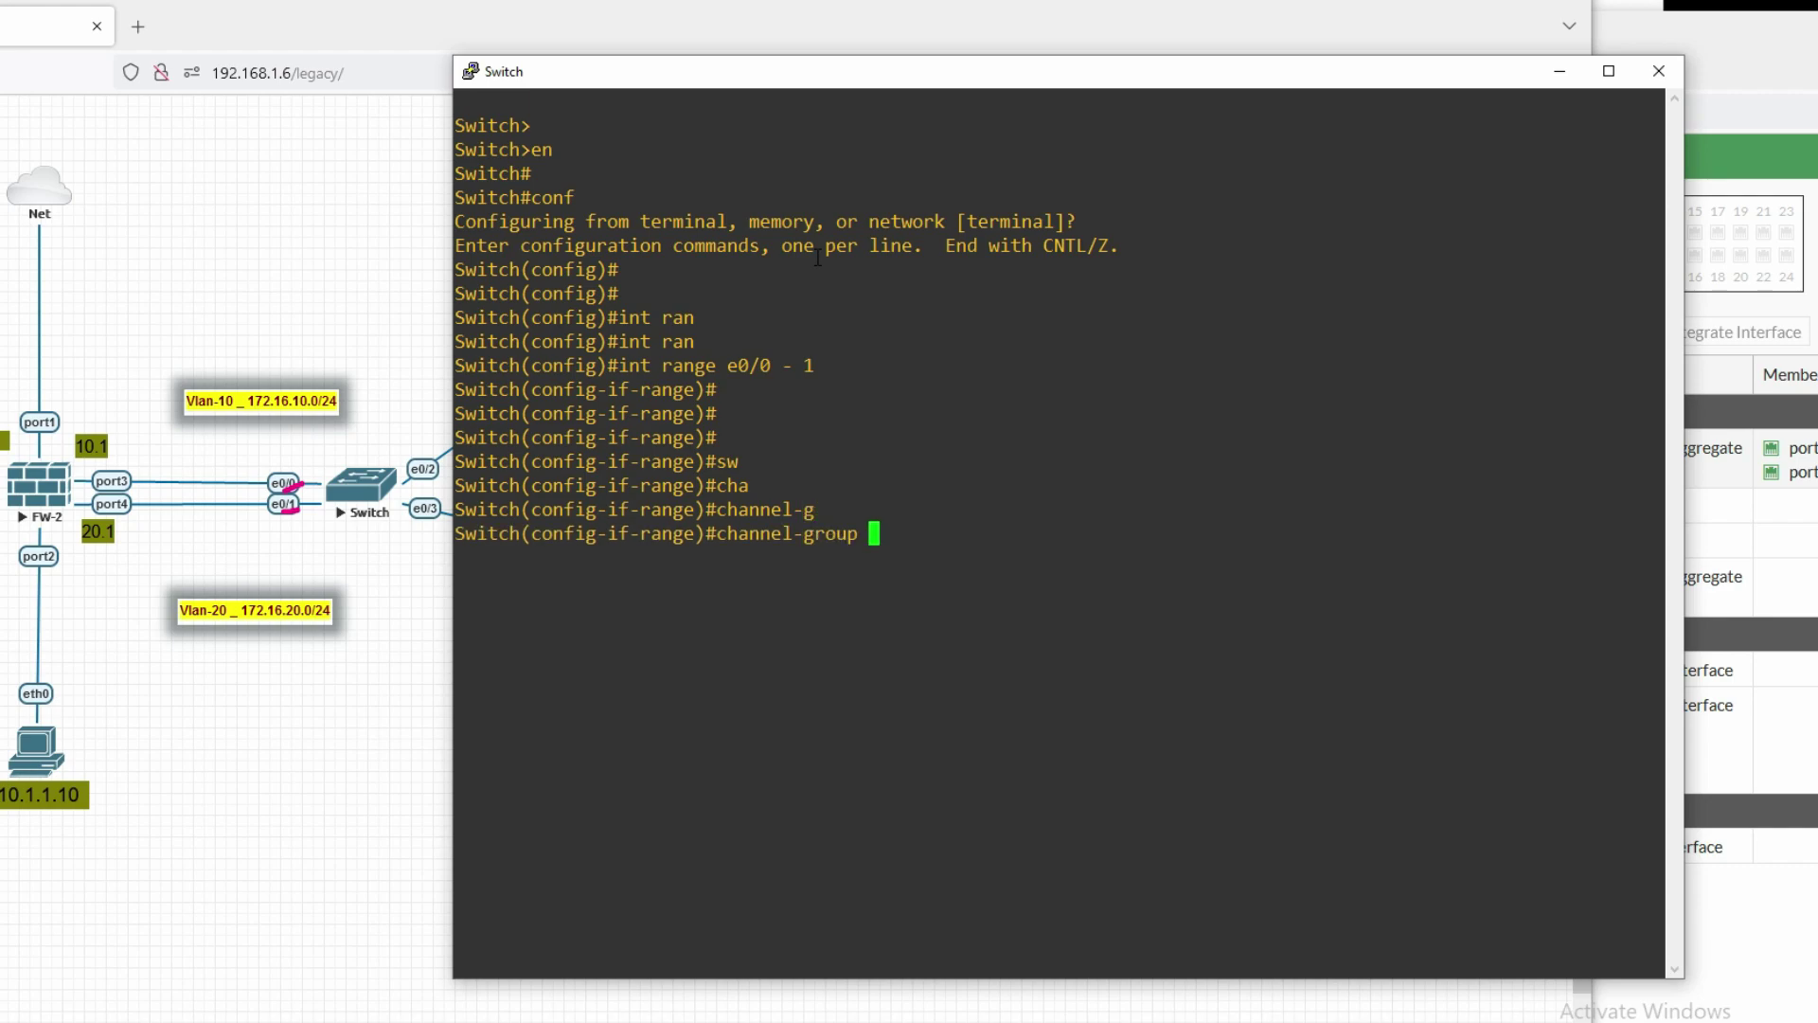
{"action": "type", "text": "1 mo"}
{"action": "key", "text": "Tab"}
{"action": "type", "text": "on"}
{"action": "key", "text": "Tab"}
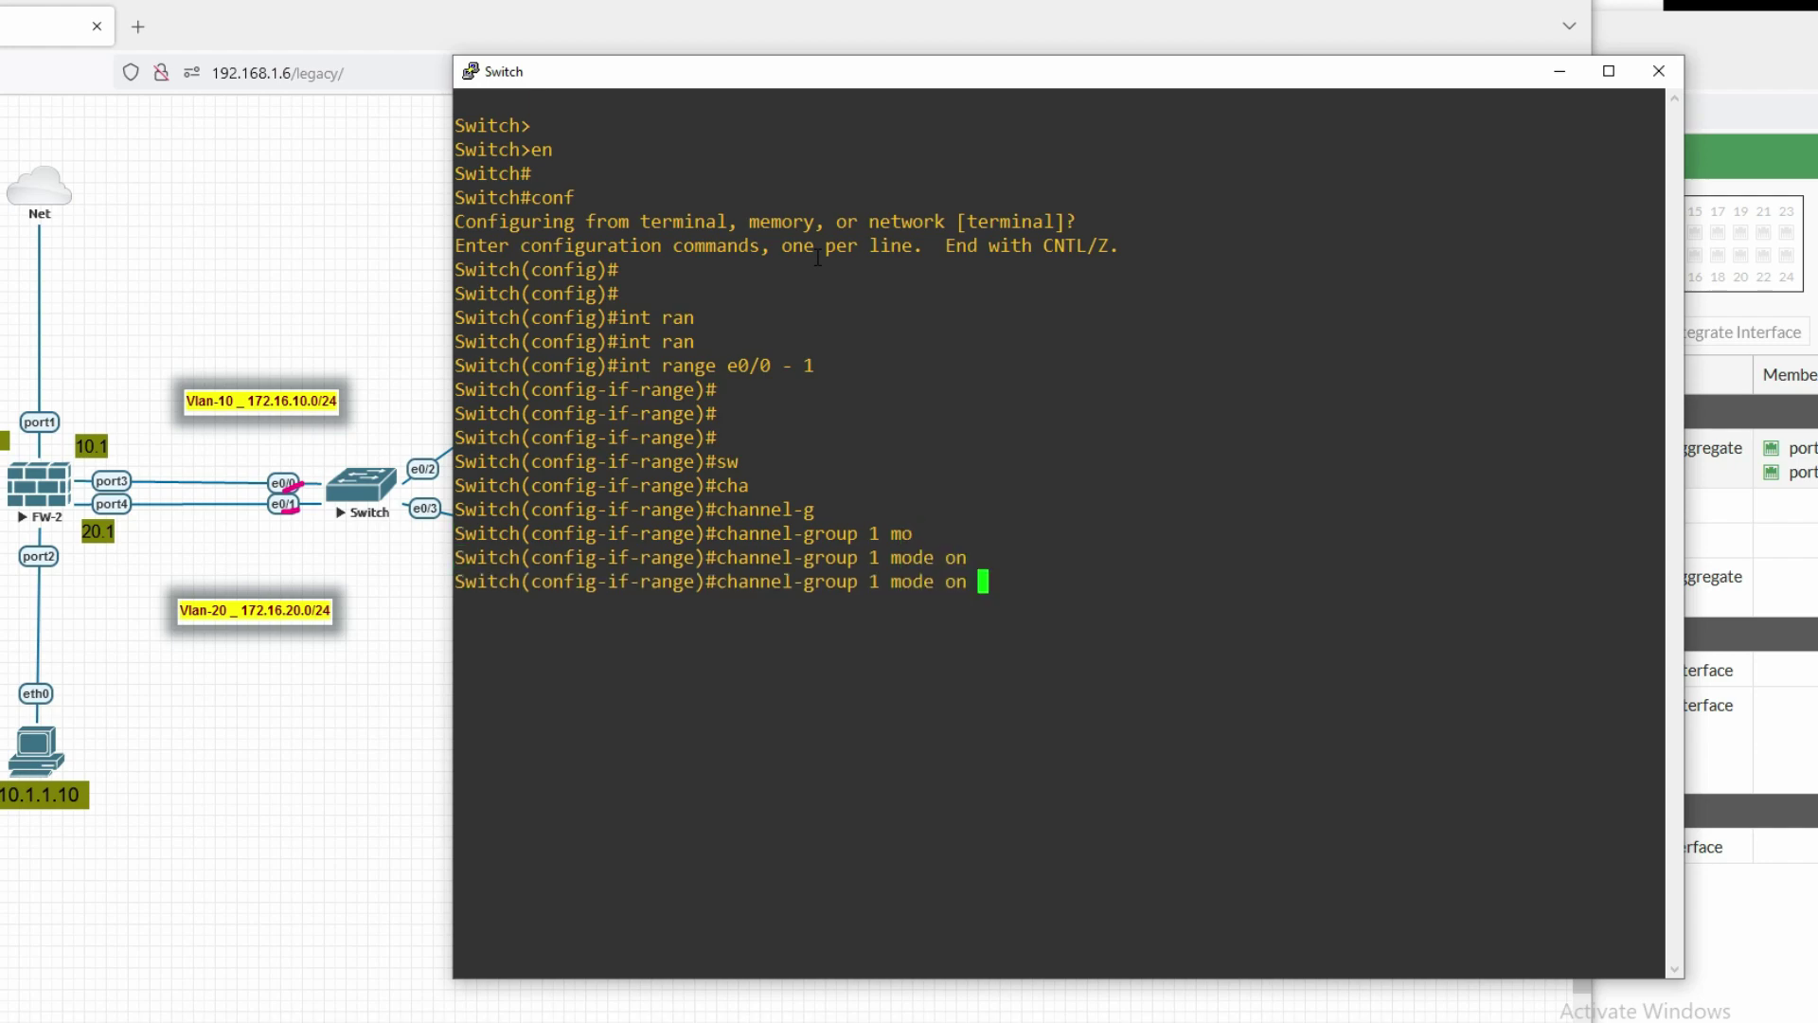
{"action": "key", "text": "Return"}
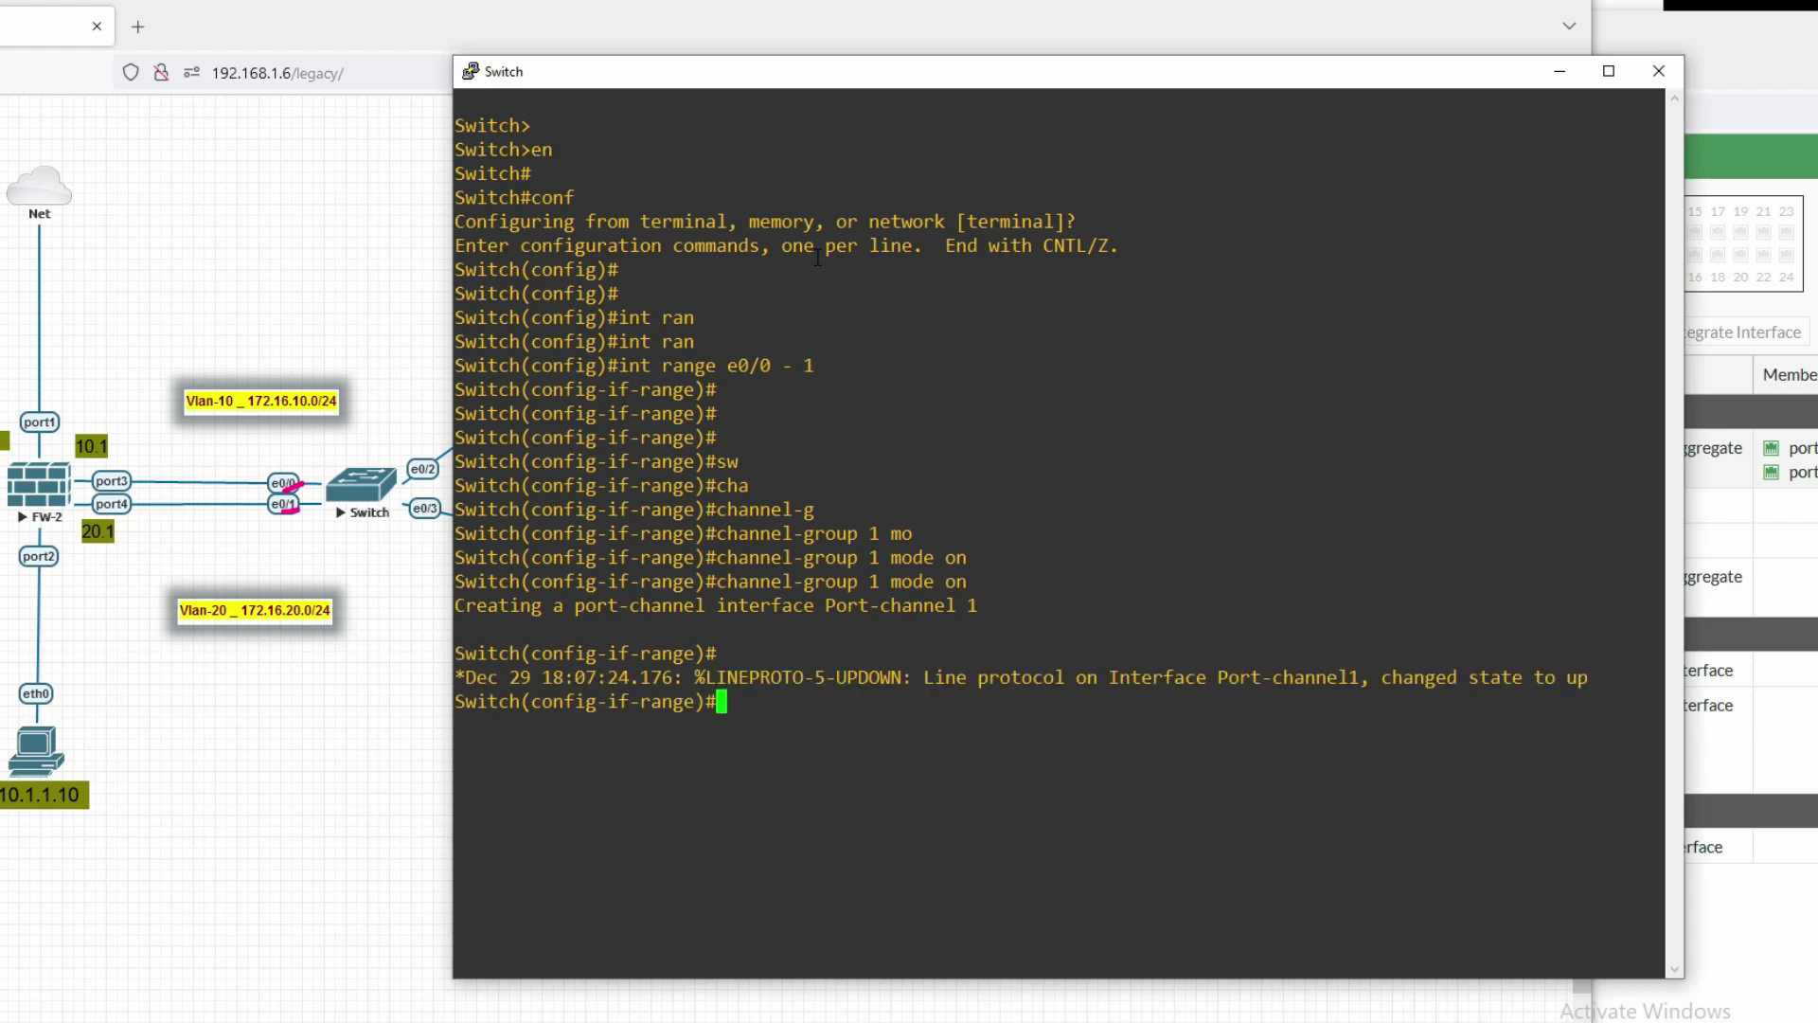
{"action": "key", "text": "Return"}
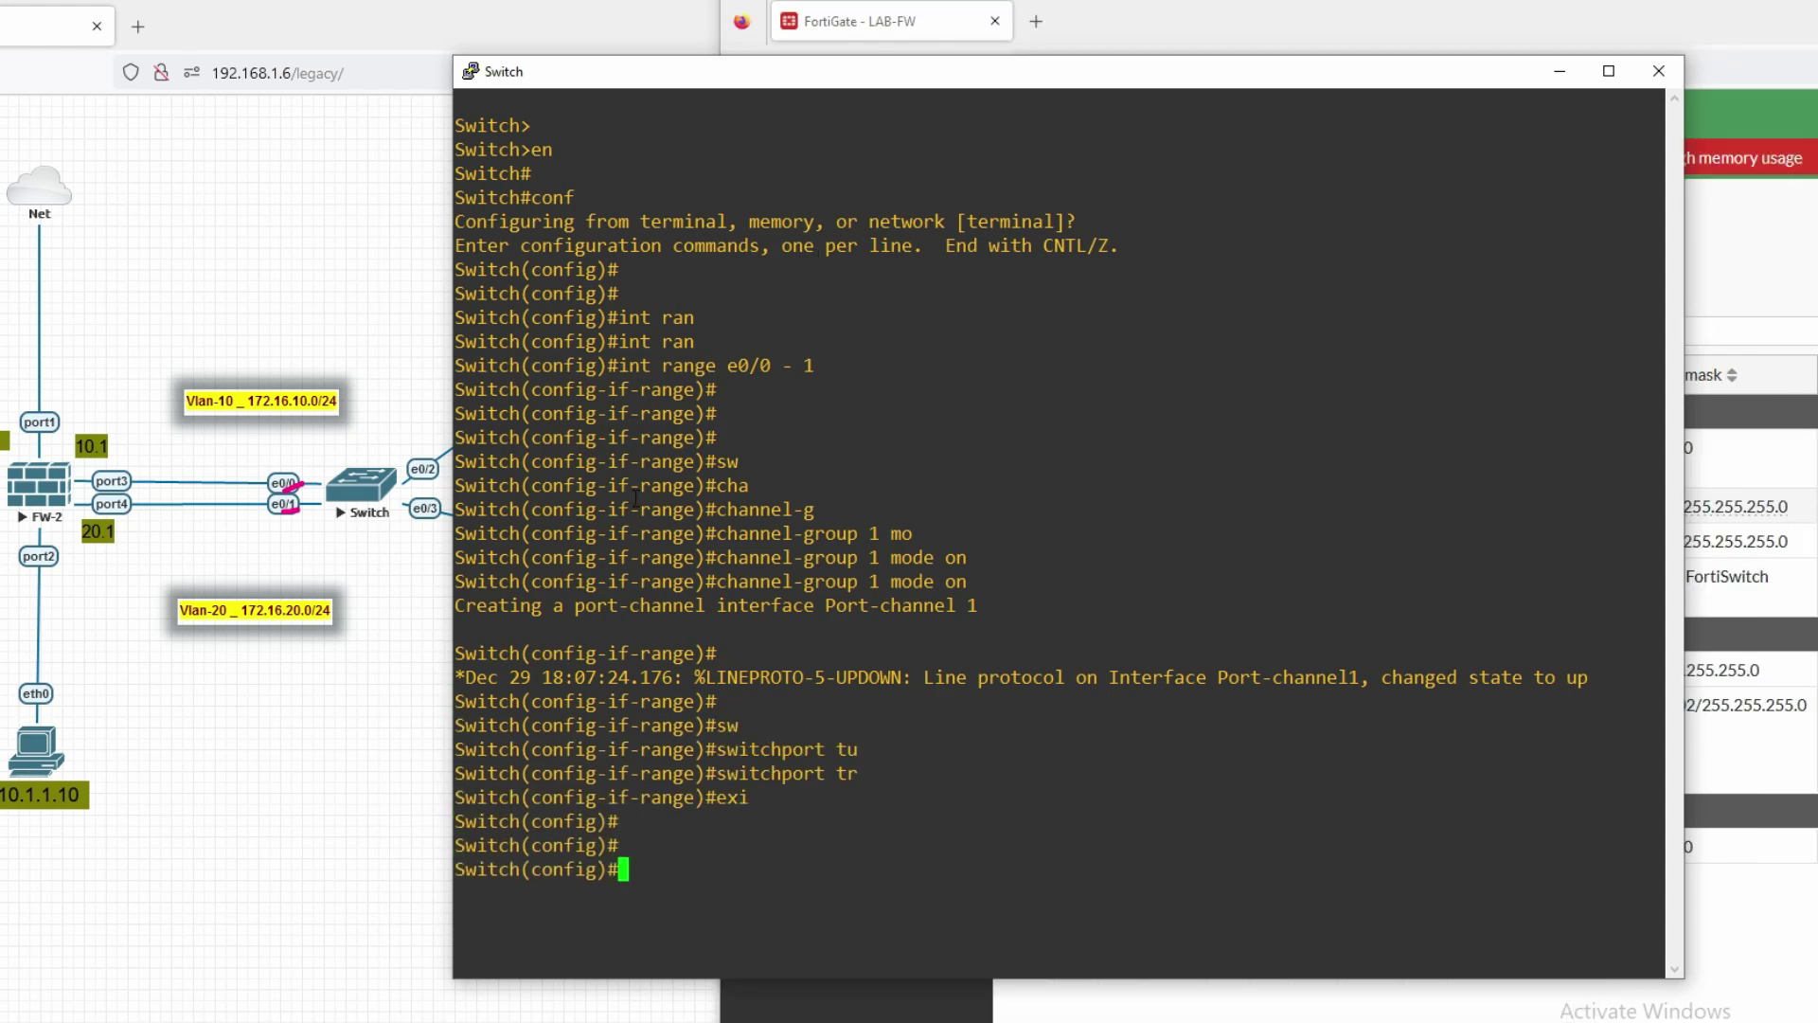
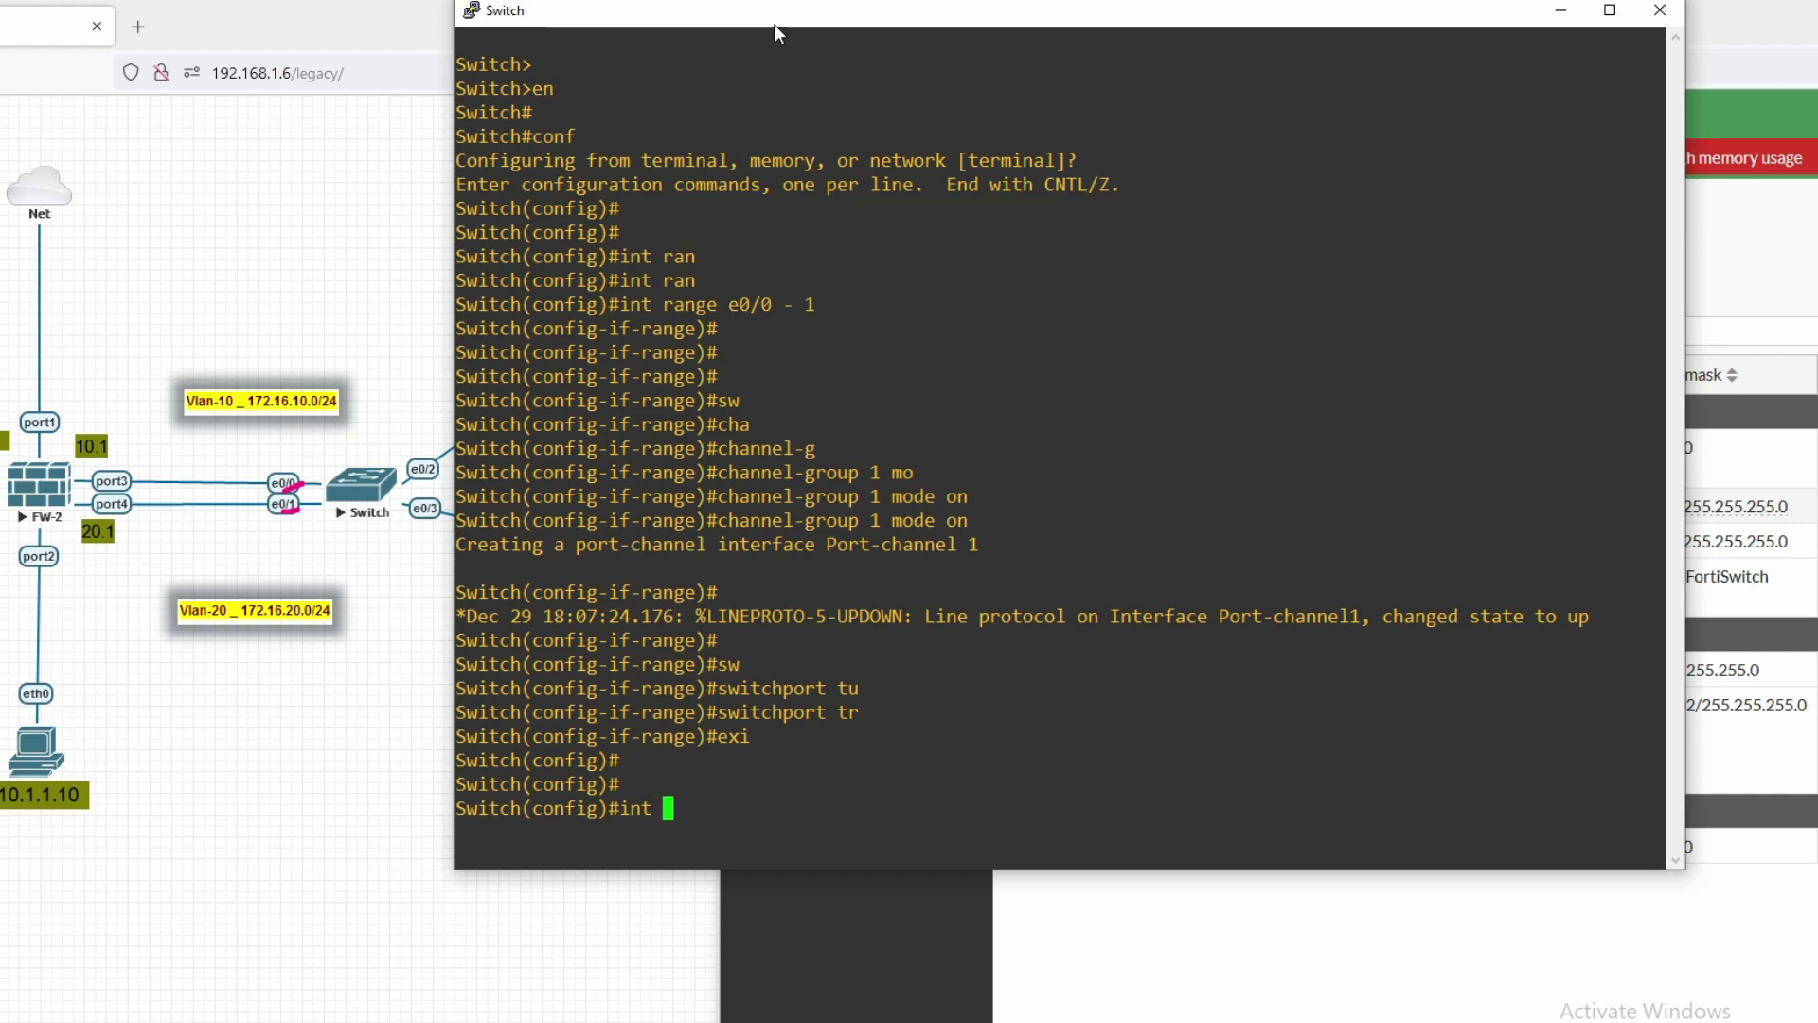
- Enter interface configuration for port-channel 1
{"action": "type", "text": "port"}
{"action": "key", "text": "Tab"}
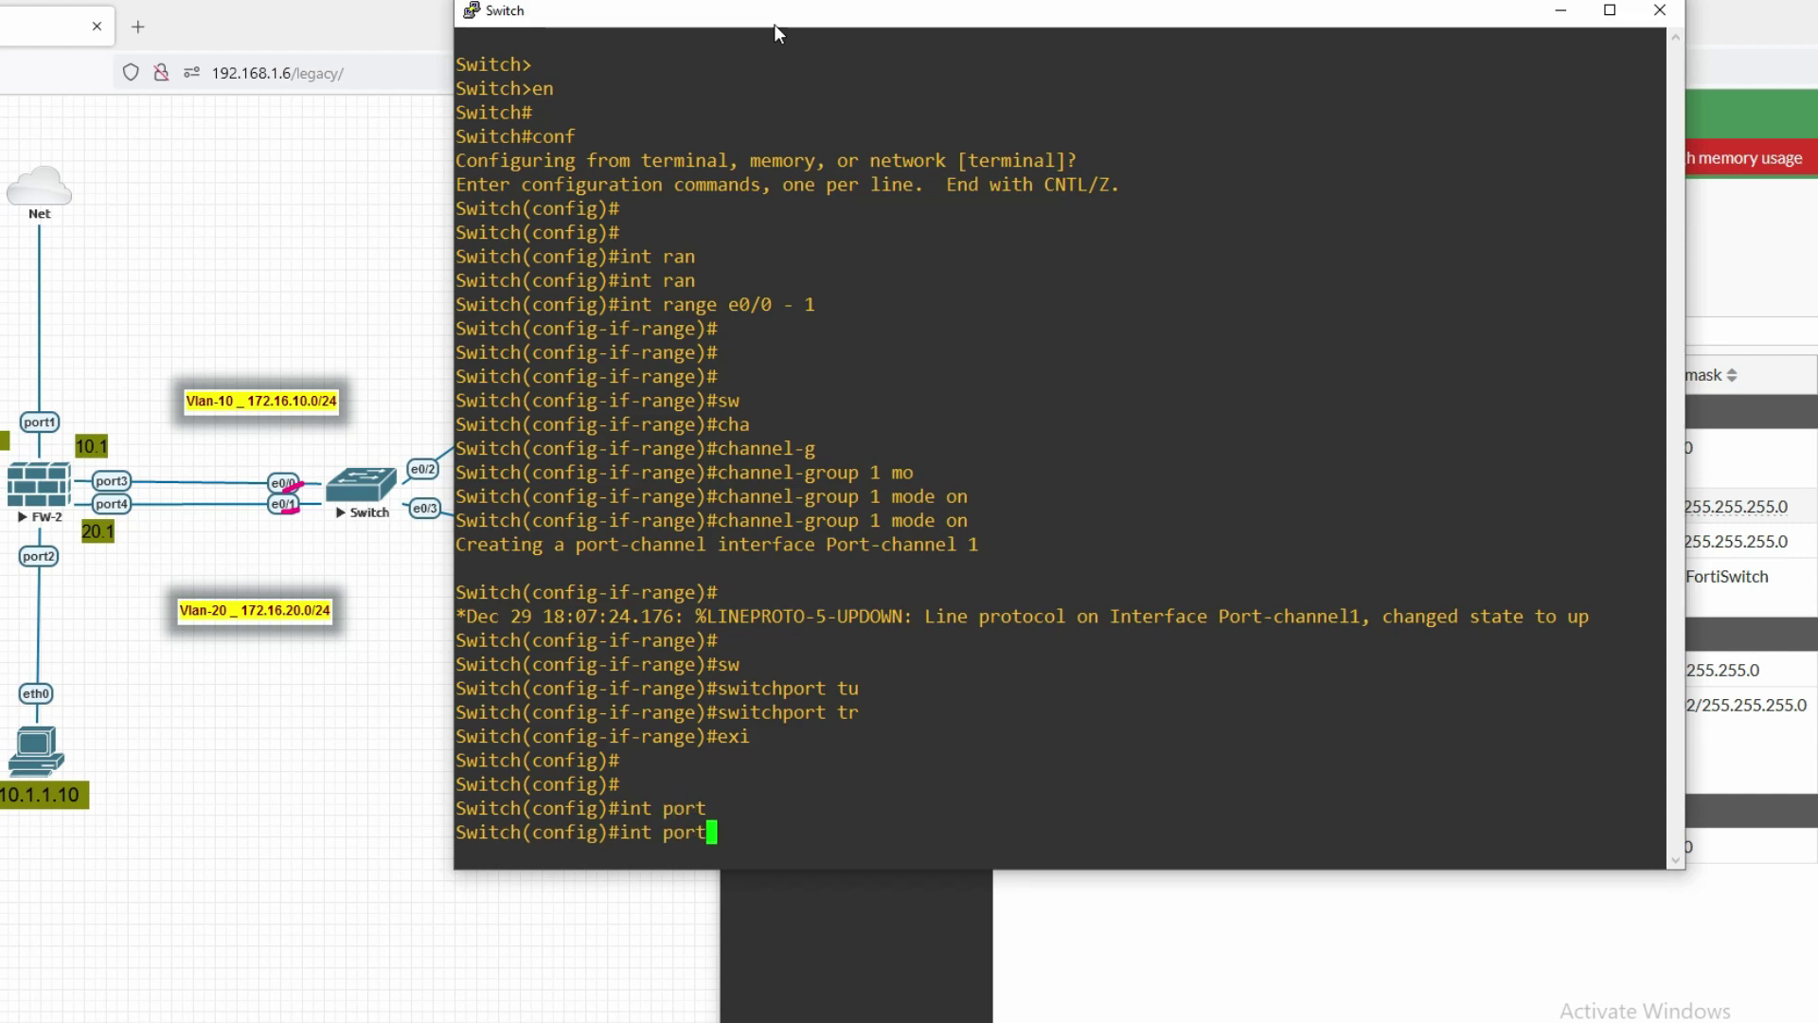
{"action": "type", "text": "-"}
{"action": "key", "text": "Tab"}
{"action": "type", "text": "1"}
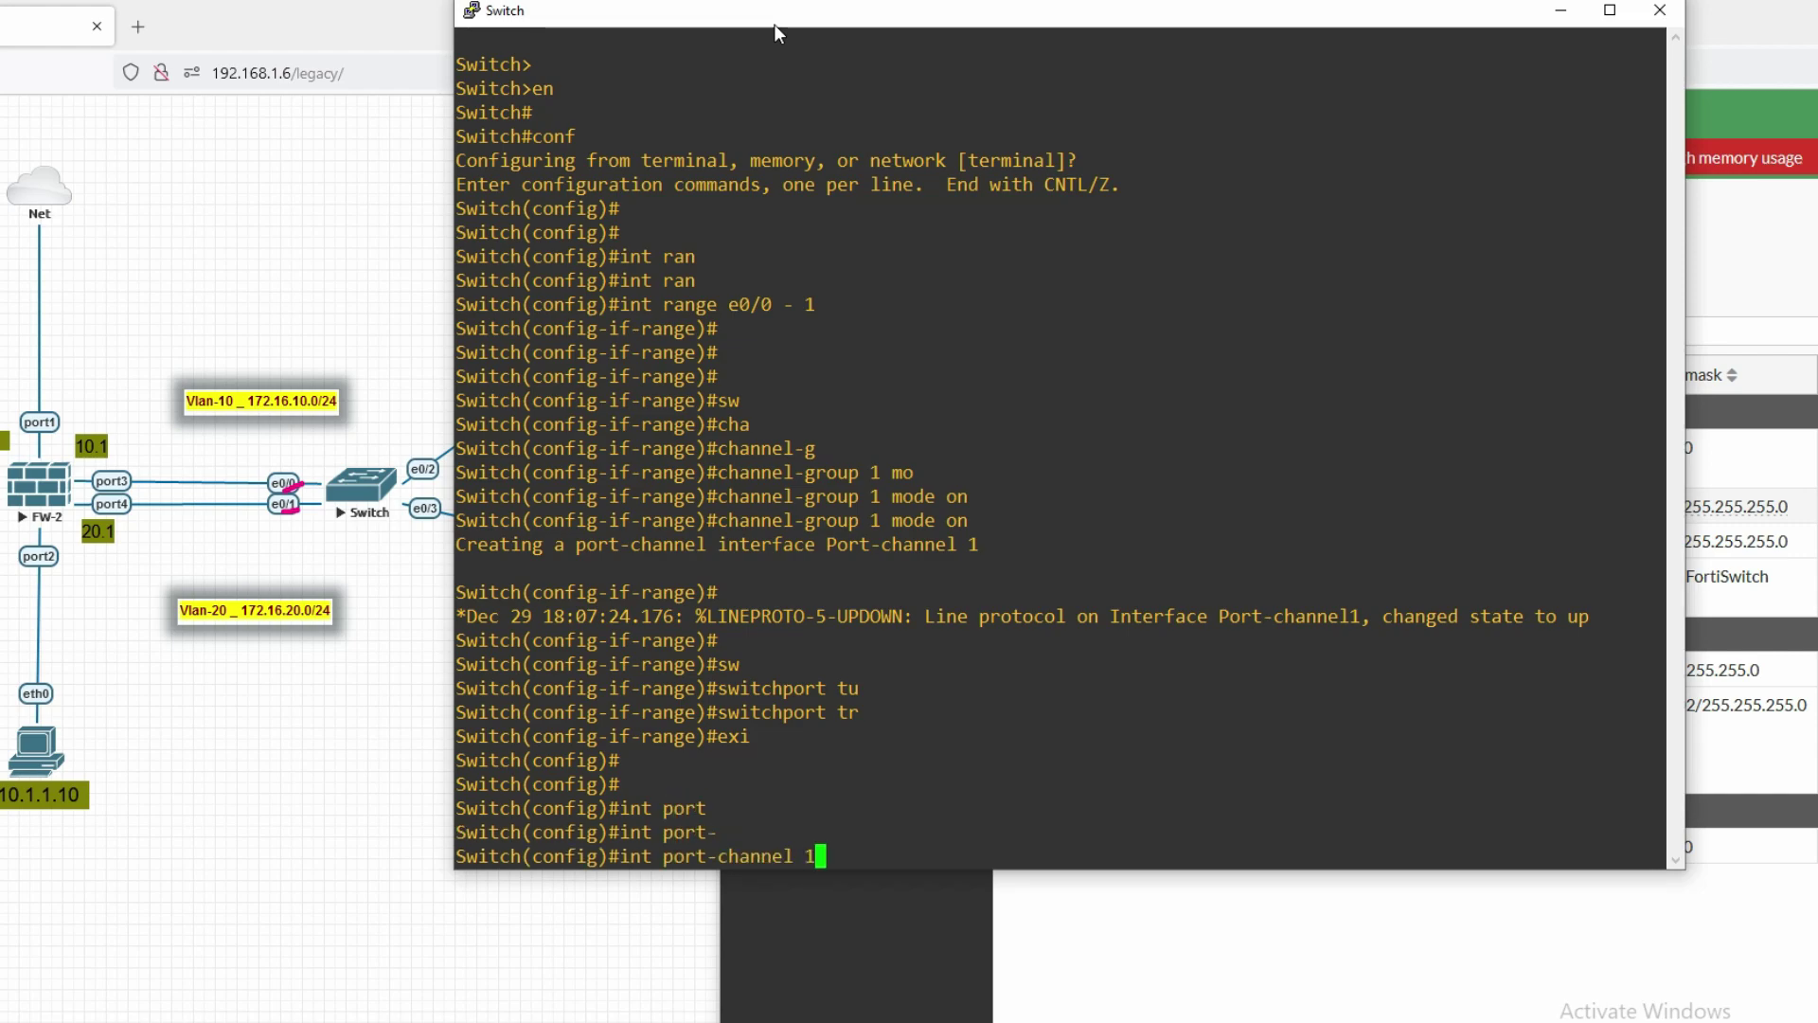
{"action": "key", "text": "Return"}
{"action": "key", "text": "Return"}
{"action": "key", "text": "Return"}
{"action": "key", "text": "Return"}
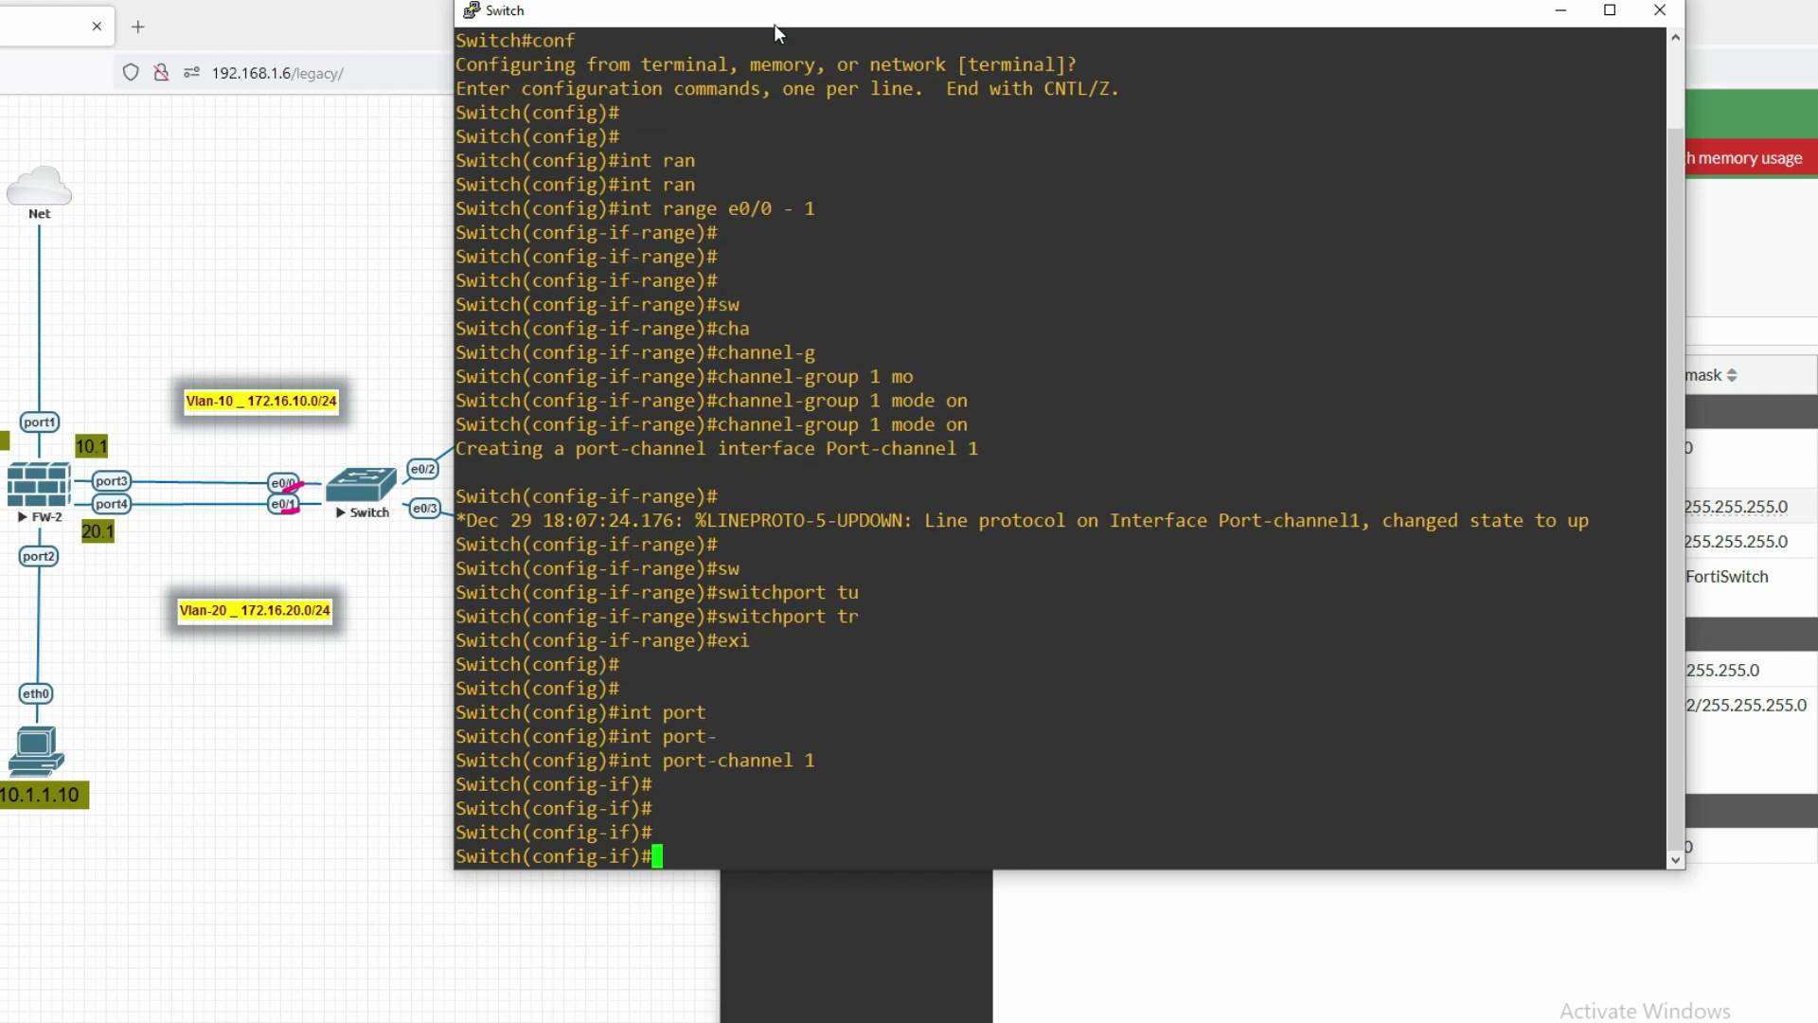
- Set the trunk encapsulation of port-channel 1 to dot1q
{"action": "type", "text": "swi"}
{"action": "key", "text": "Tab"}
{"action": "type", "text": "tr"}
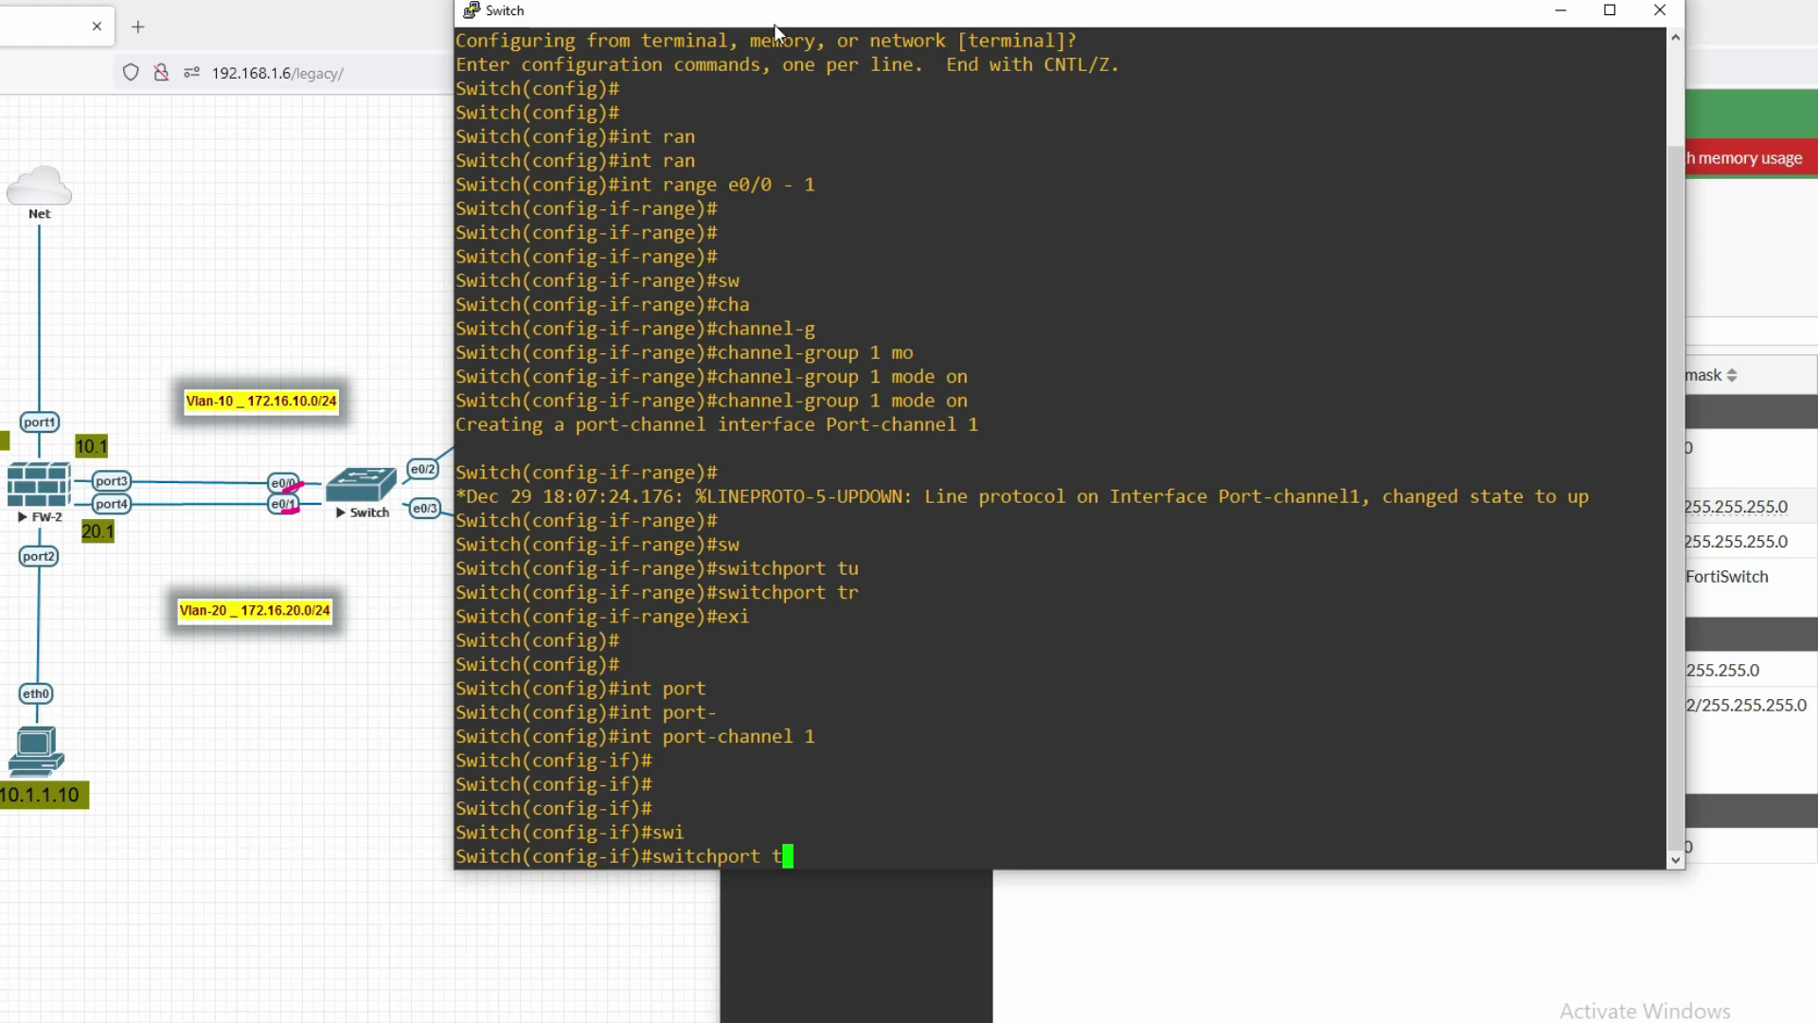
{"action": "key", "text": "Tab"}
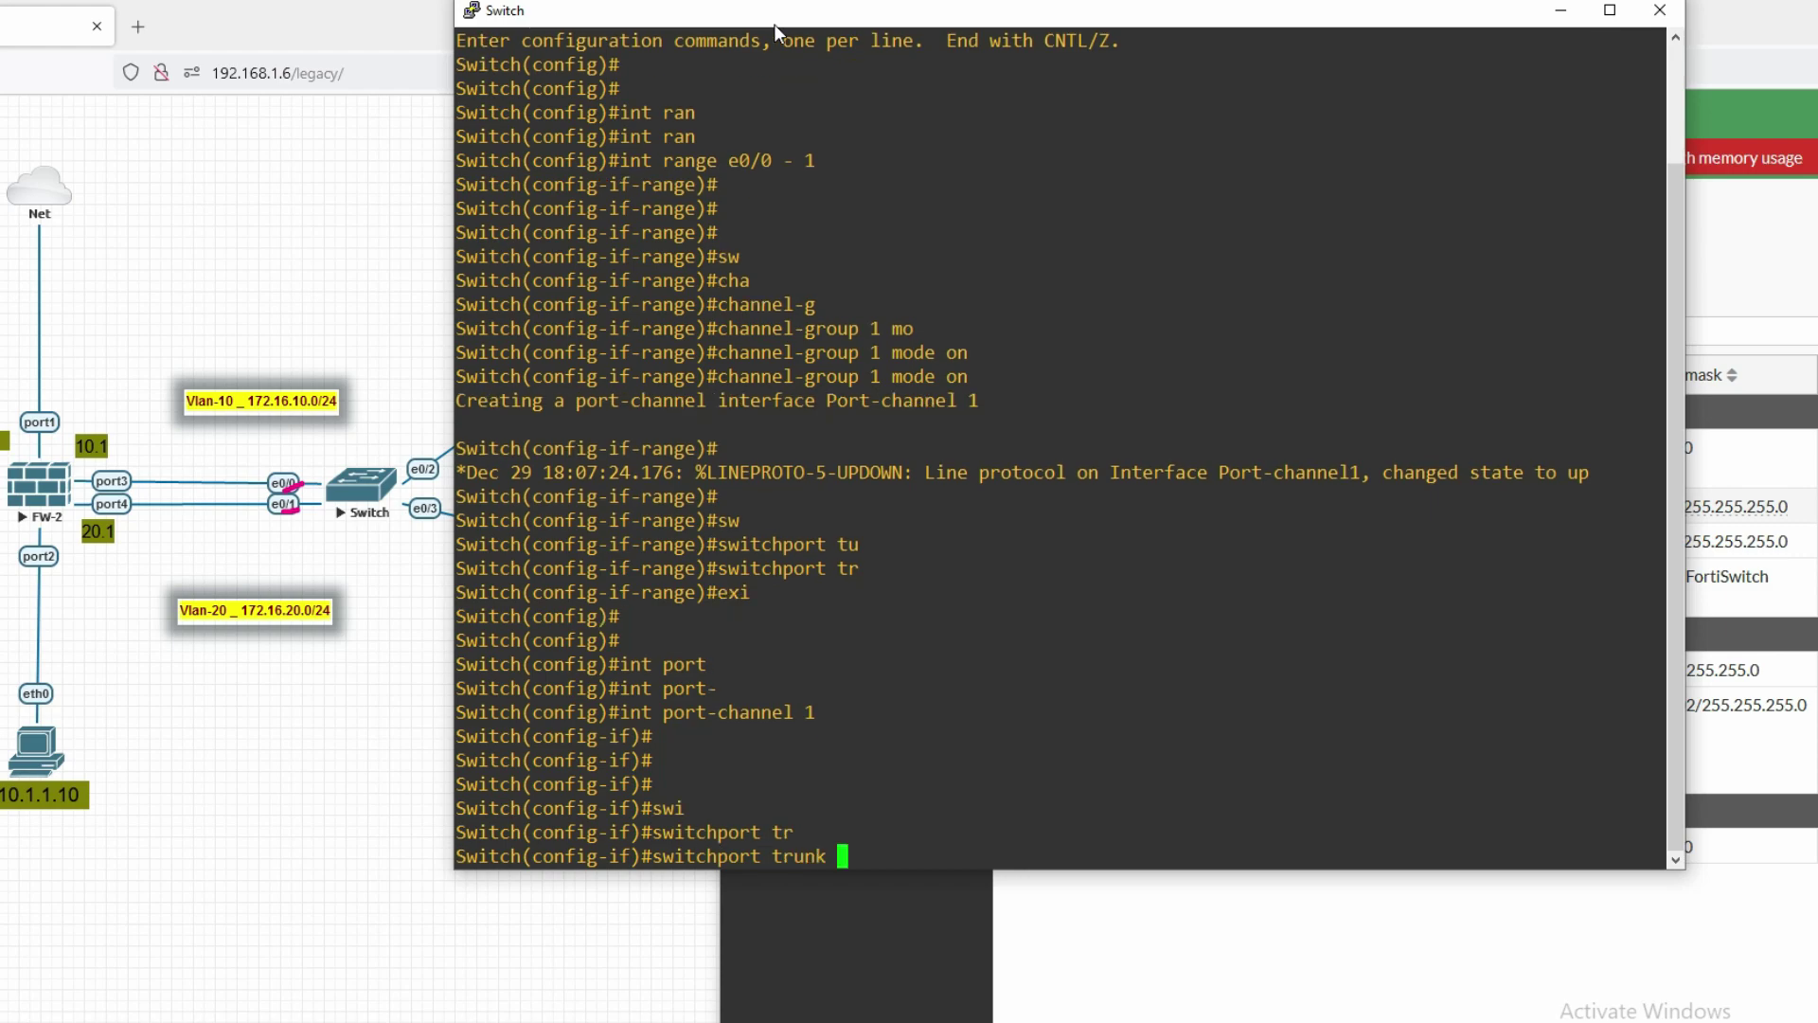
{"action": "type", "text": "en"}
{"action": "key", "text": "Tab"}
{"action": "type", "text": "d"}
{"action": "key", "text": "Tab"}
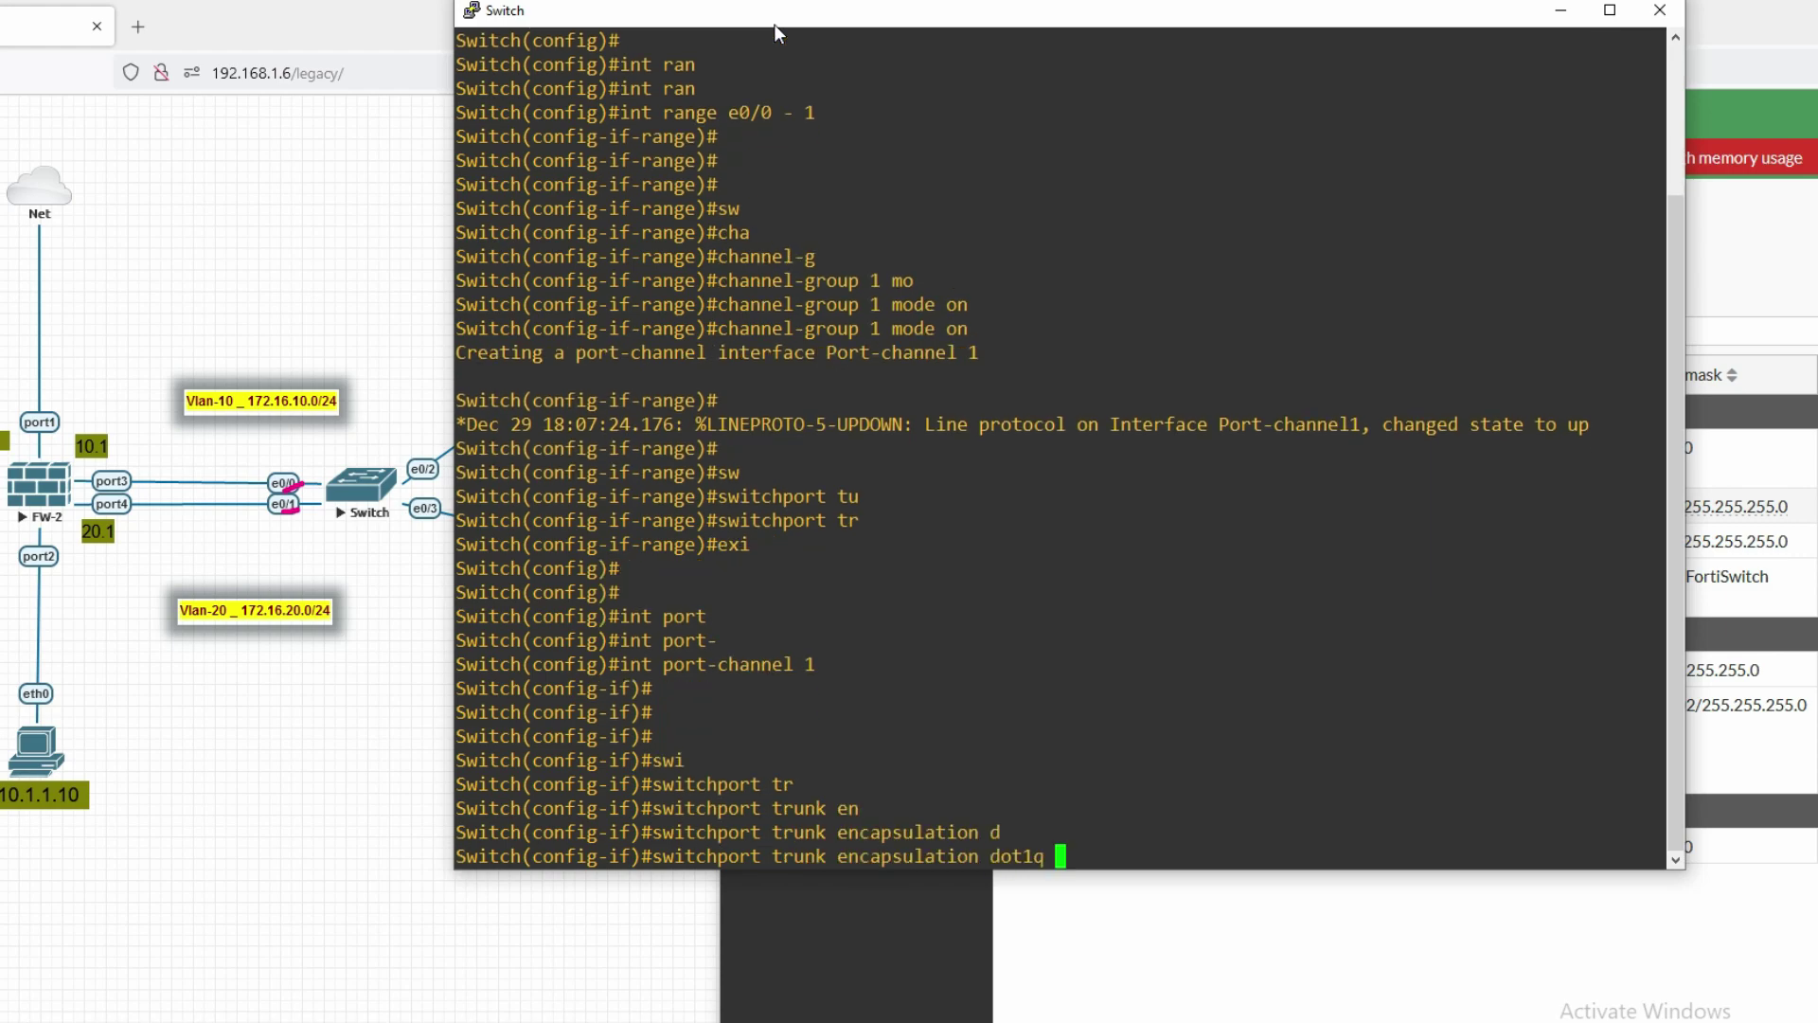
{"action": "key", "text": "Return"}
{"action": "key", "text": "Return"}
- Set the switchport mode of port-channel 1 to trunk
{"action": "type", "text": "sw"}
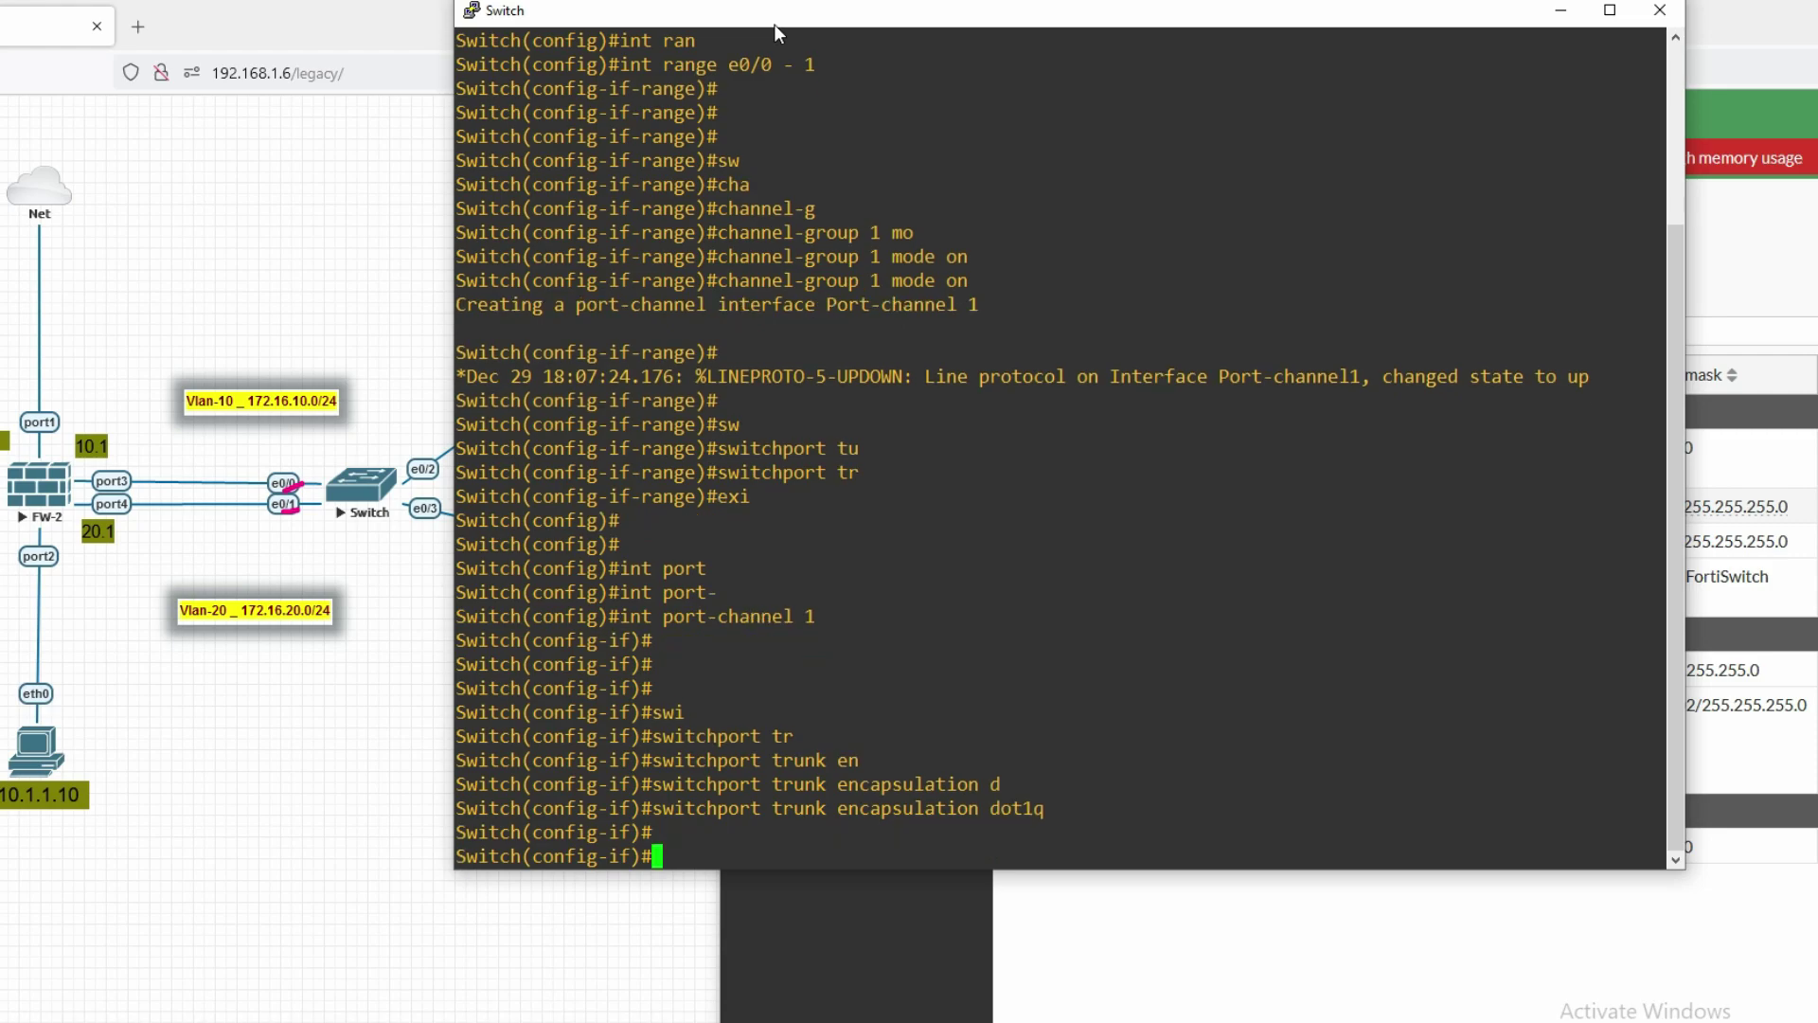
{"action": "key", "text": "Tab"}
{"action": "type", "text": "mo"}
{"action": "key", "text": "Tab"}
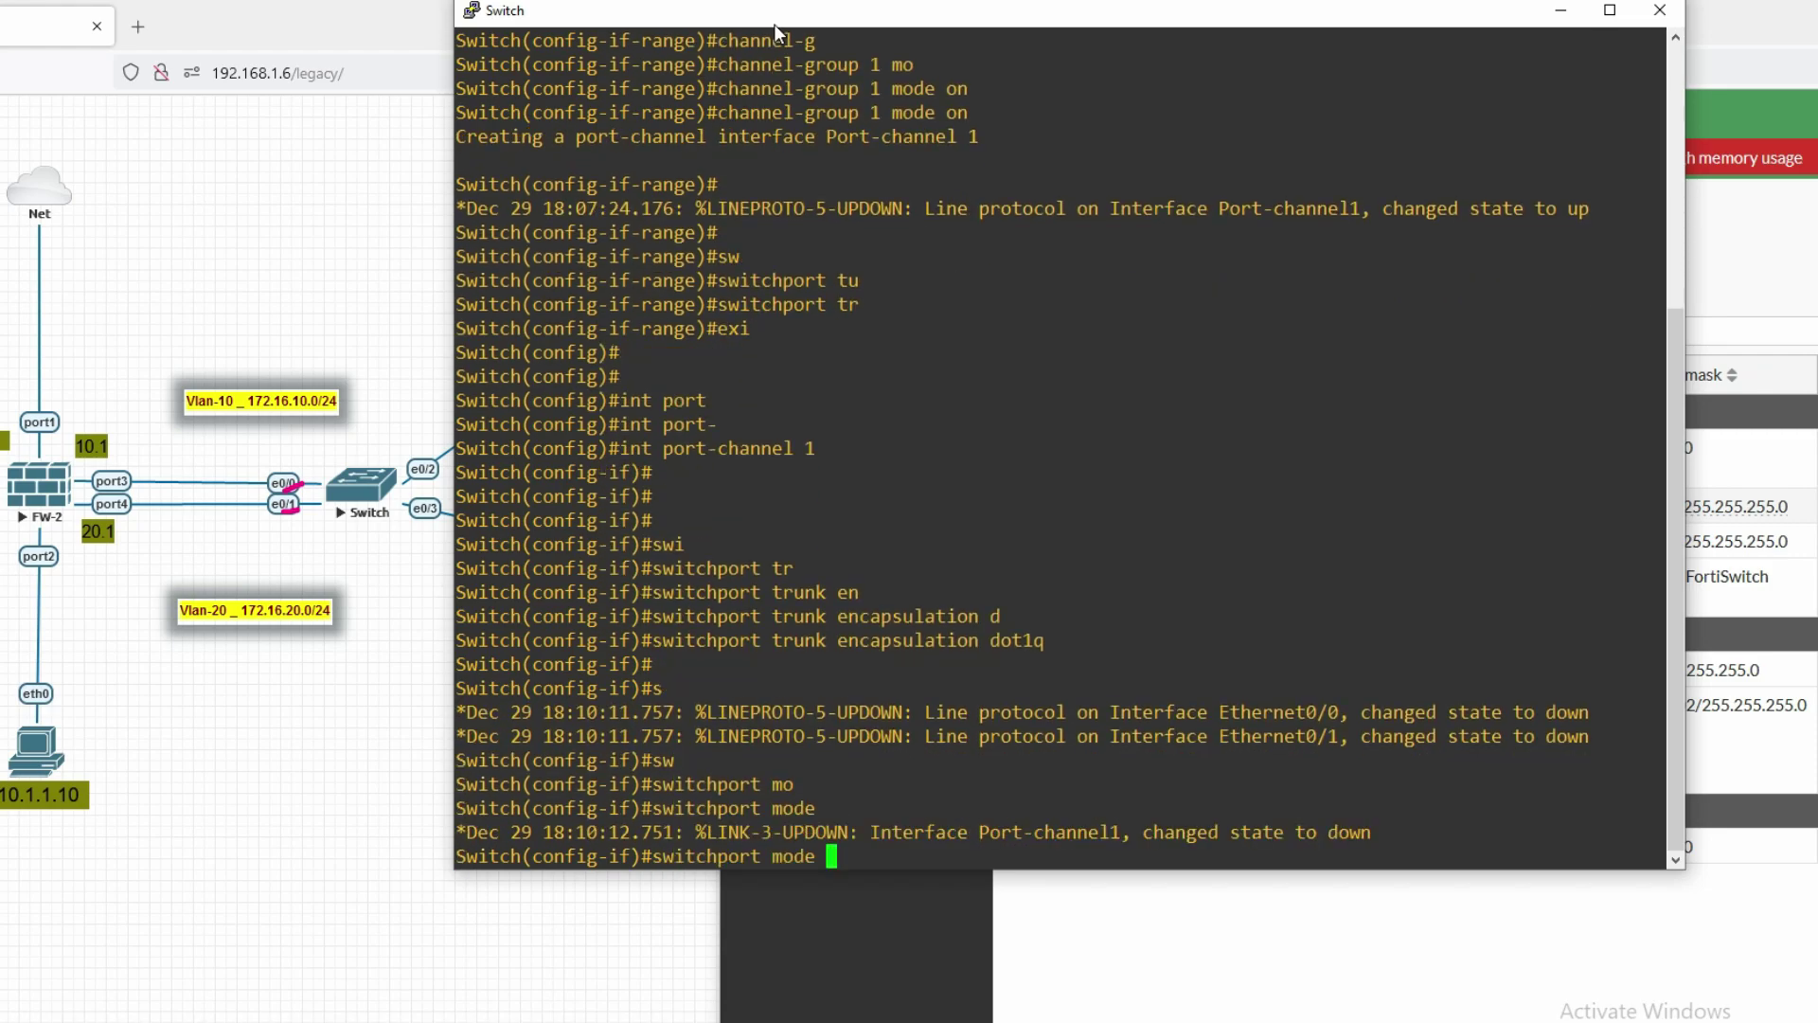
{"action": "type", "text": "tr"}
{"action": "key", "text": "Tab"}
{"action": "key", "text": "Return"}
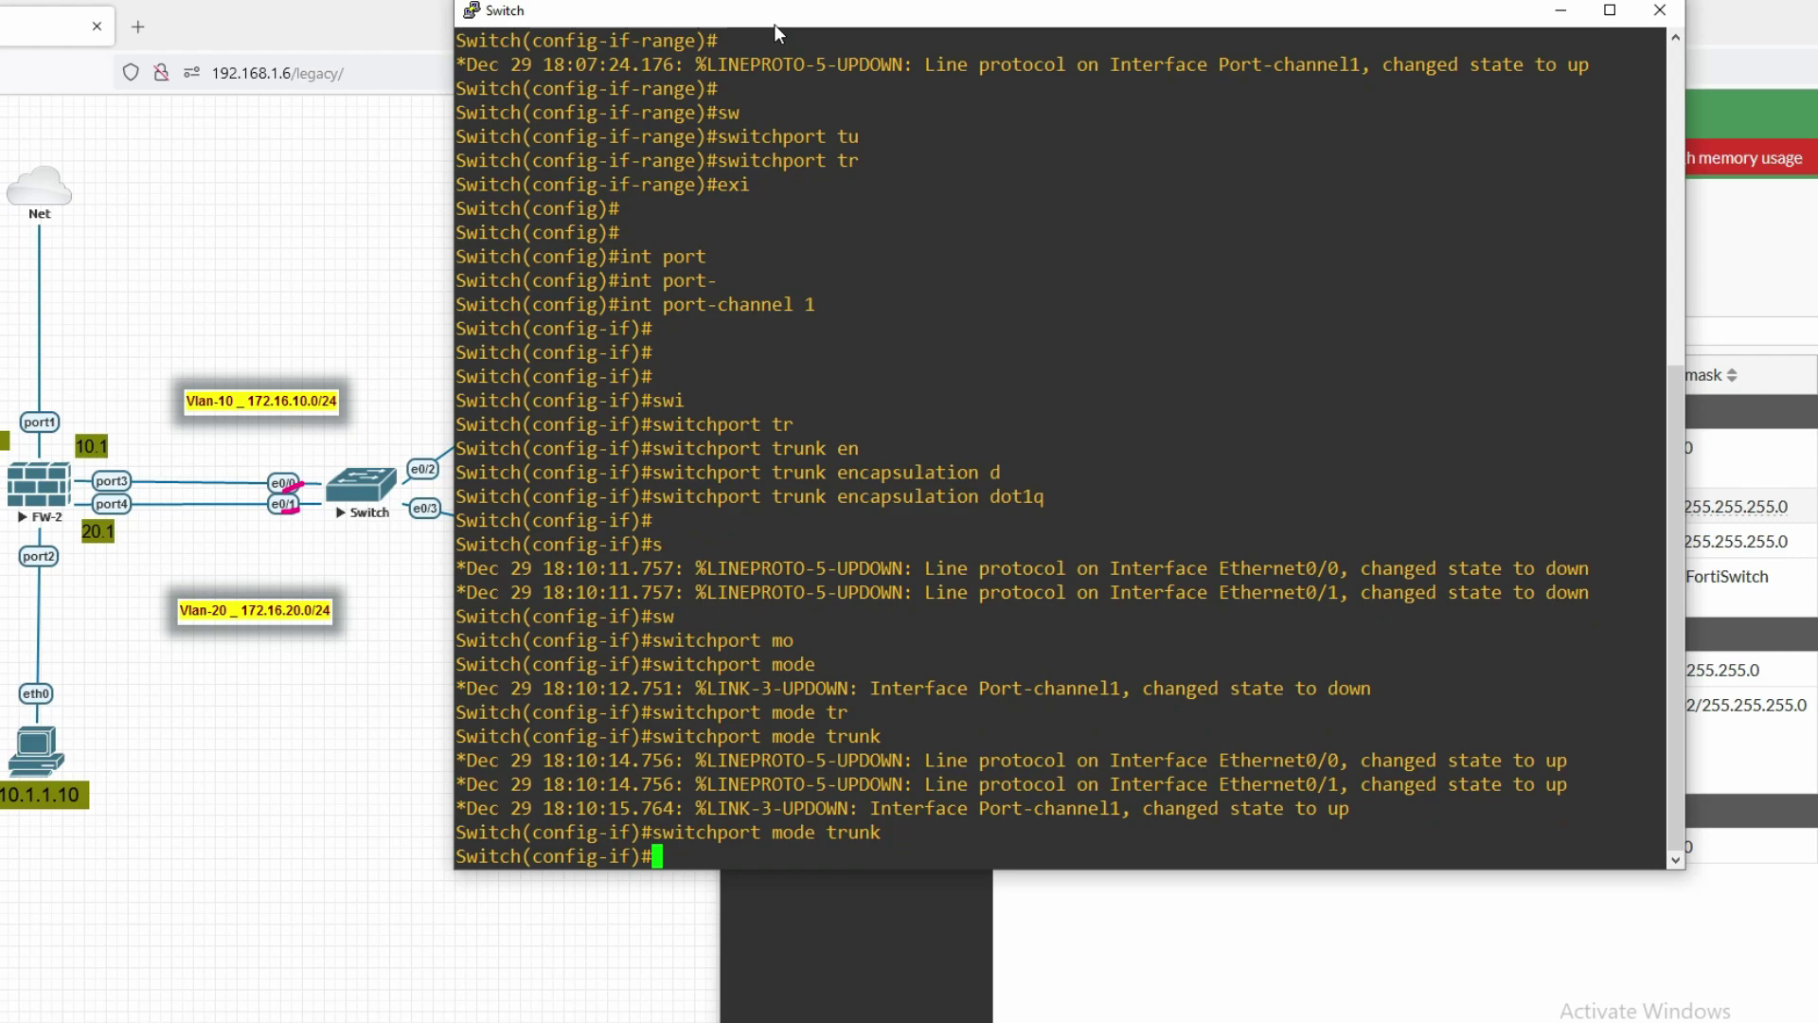
{"action": "key", "text": "Return"}
{"action": "key", "text": "Return"}
{"action": "key", "text": "Return"}
{"action": "key", "text": "Return"}
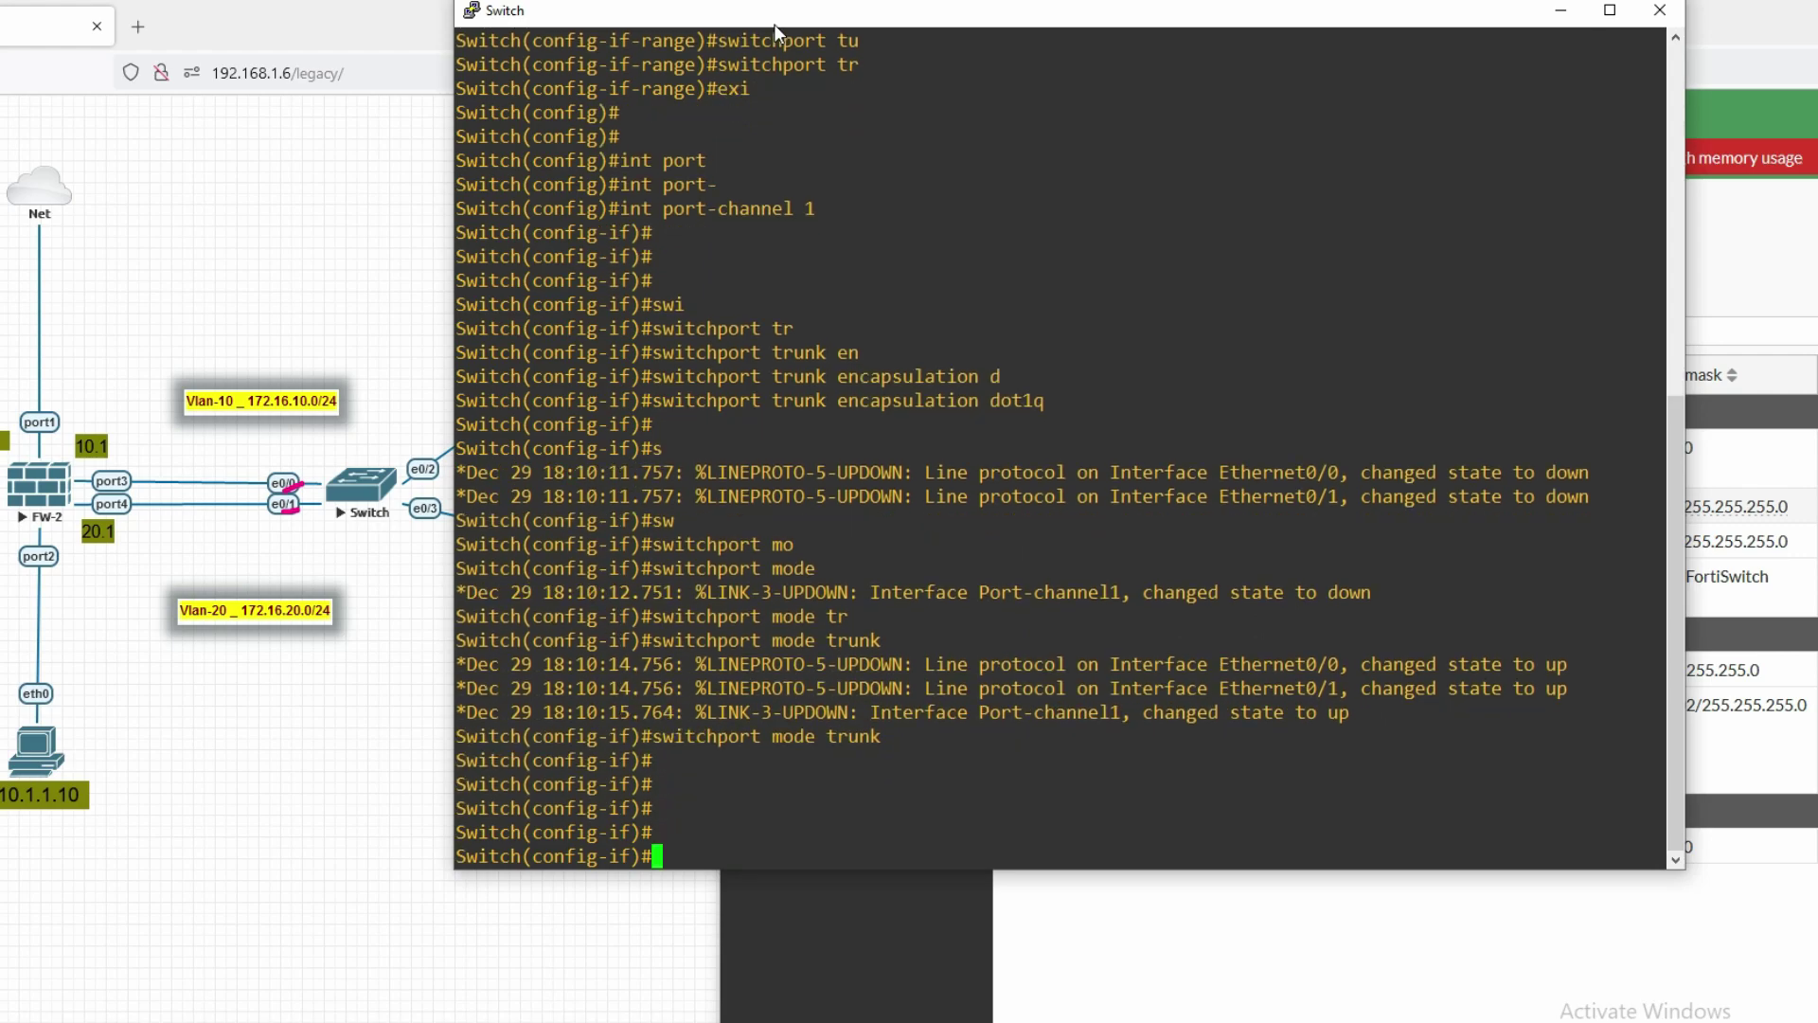
- Exit interface and global configuration back to privileged EXEC mode
{"action": "type", "text": "exi"}
{"action": "key", "text": "Return"}
{"action": "key", "text": "Return"}
{"action": "key", "text": "Return"}
{"action": "key", "text": "Return"}
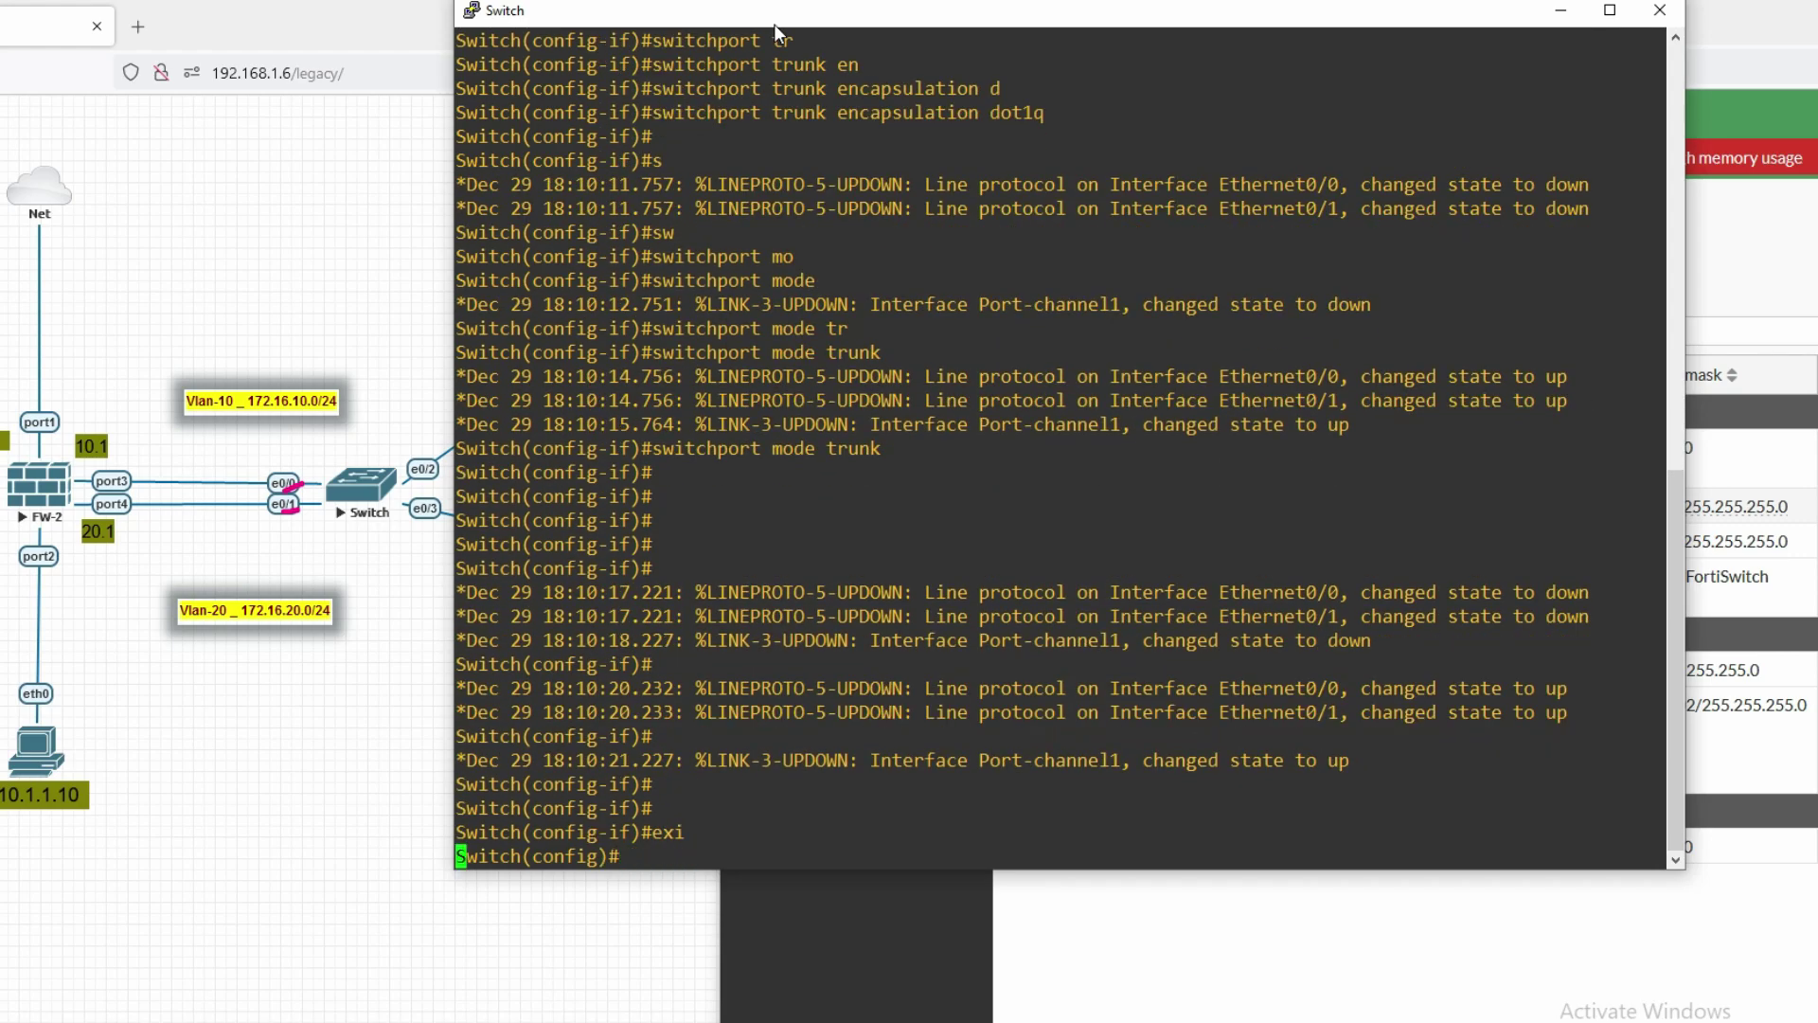
{"action": "type", "text": "exi"}
{"action": "key", "text": "Return"}
{"action": "key", "text": "Return"}
{"action": "key", "text": "Return"}
{"action": "key", "text": "Return"}
{"action": "key", "text": "Return"}
{"action": "key", "text": "Return"}
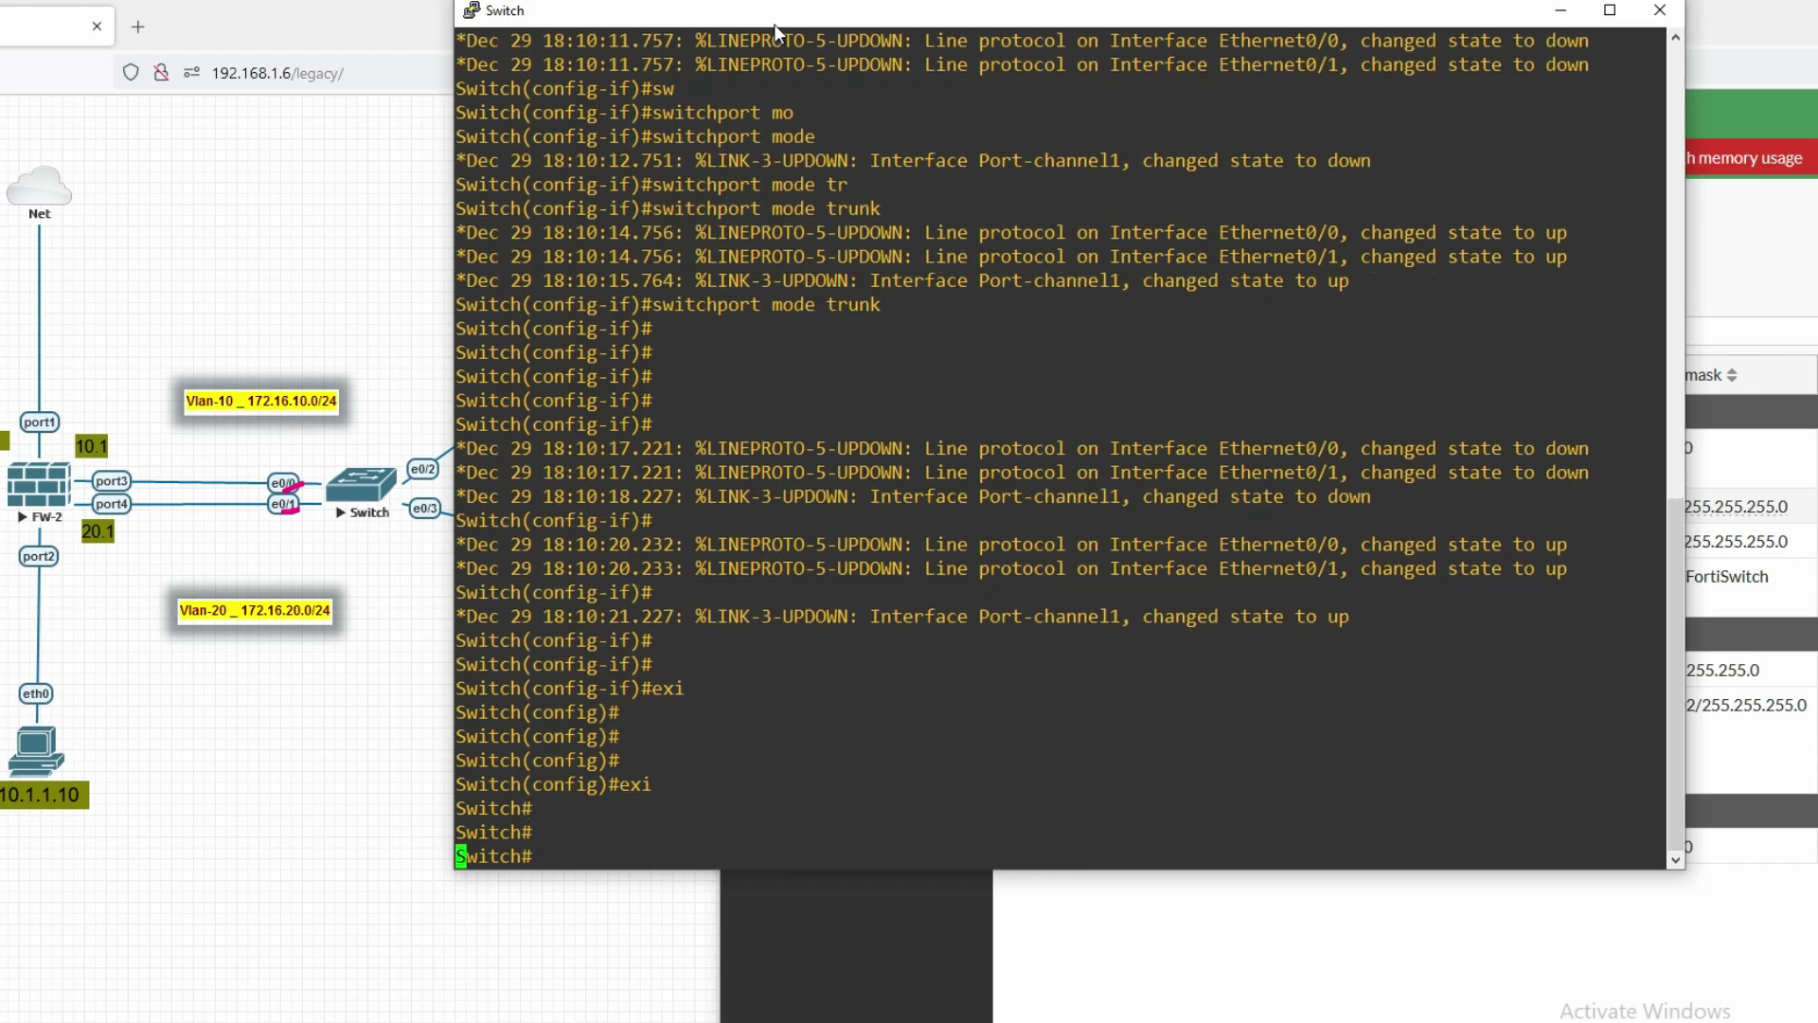
- Display the switch's EtherChannel summary and mark the row for group 1 and its ports
{"action": "type", "text": "h#s"}
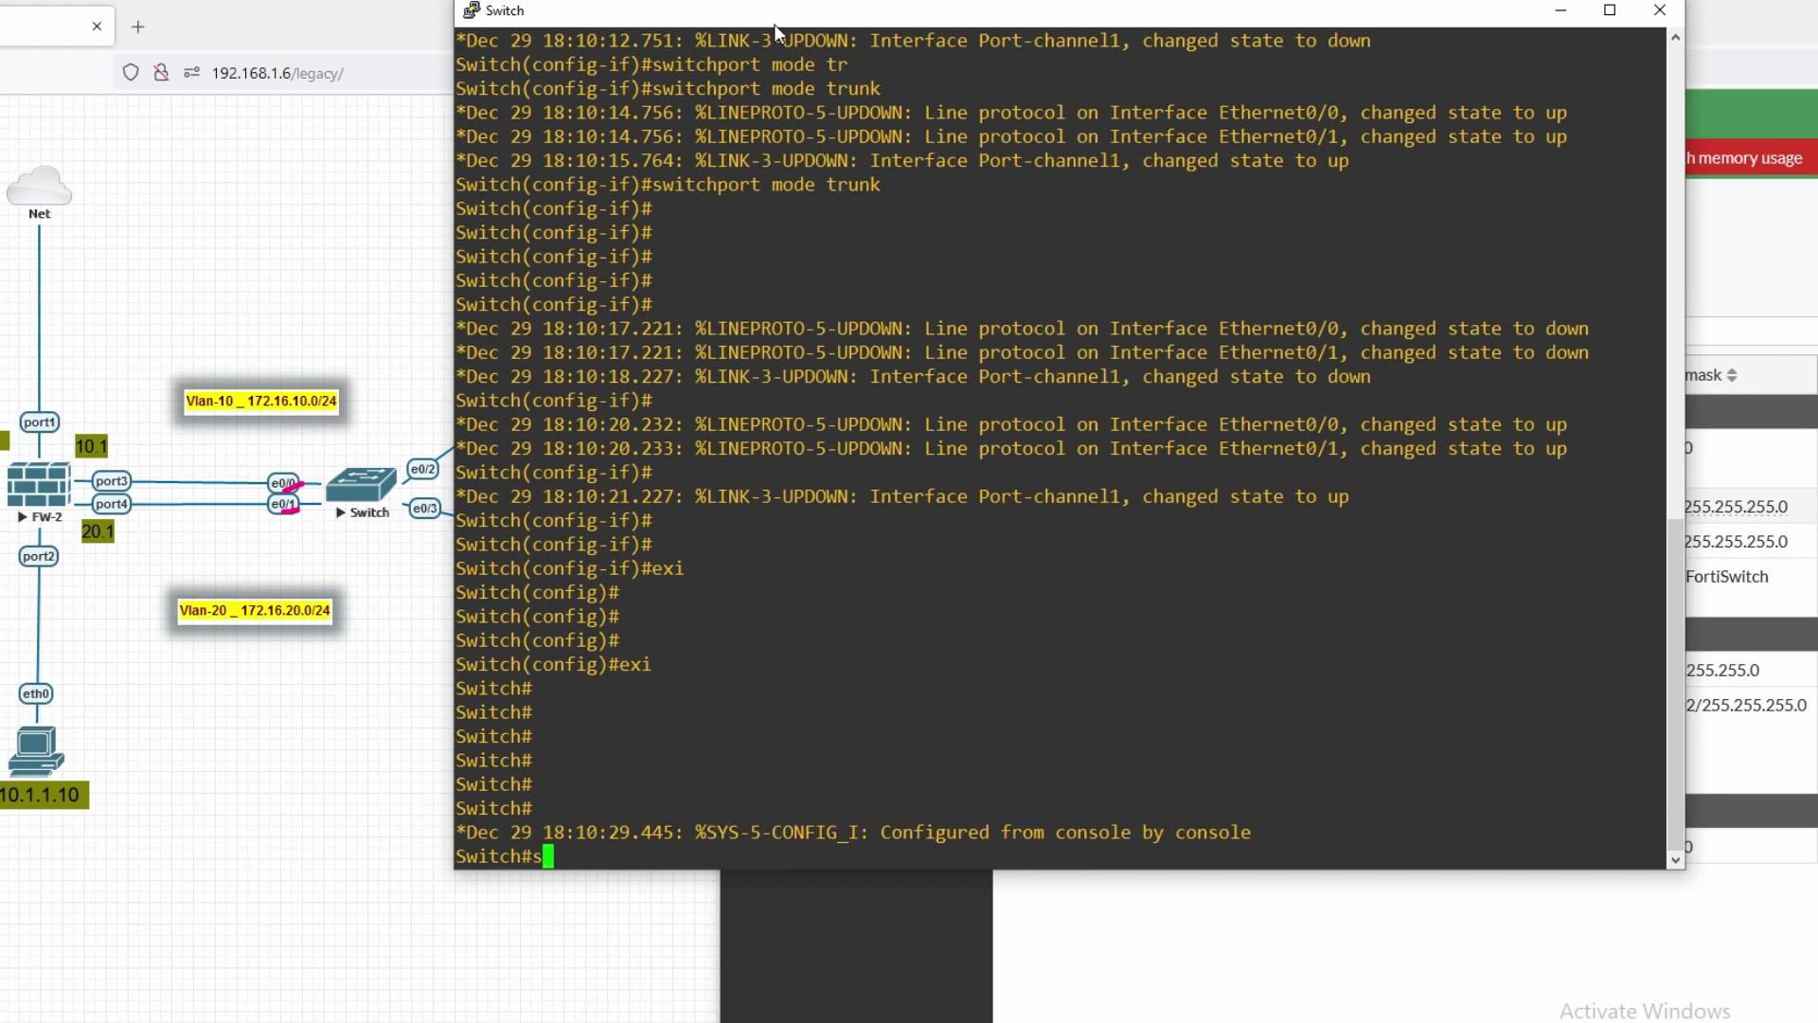
{"action": "type", "text": "h eth"}
{"action": "key", "text": "Tab"}
{"action": "type", "text": "er"}
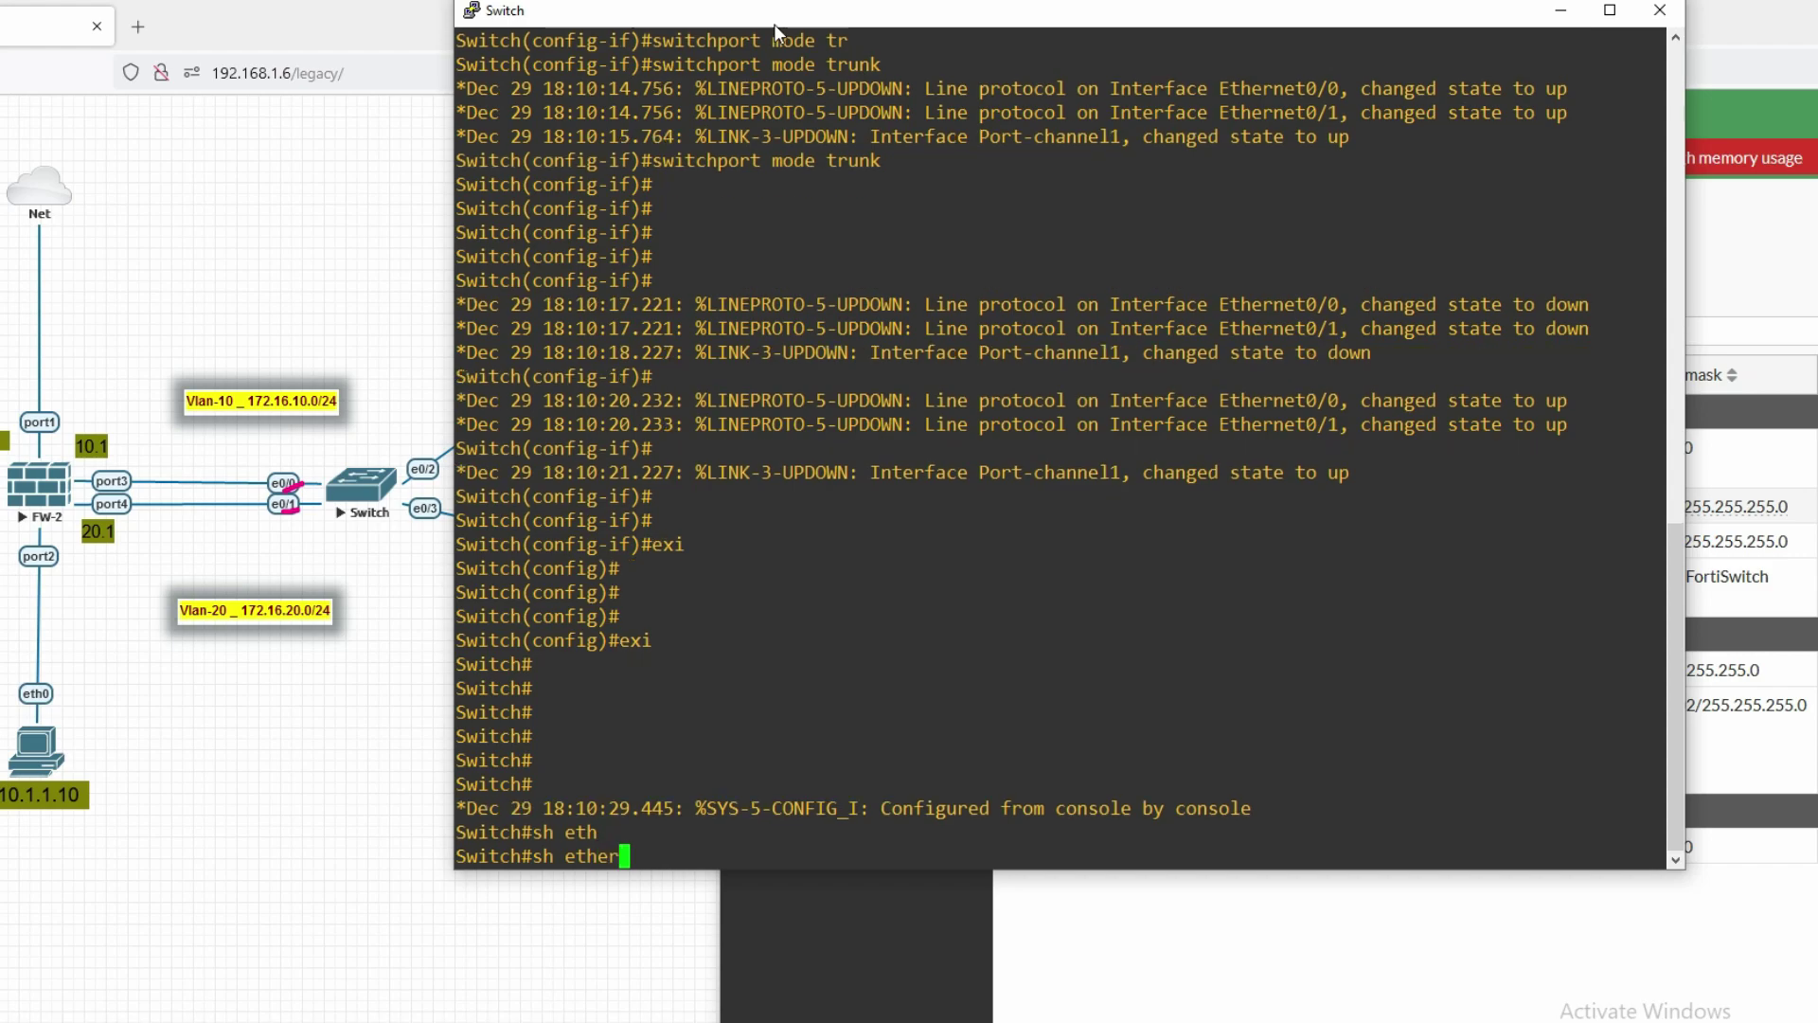
{"action": "type", "text": "c"}
{"action": "key", "text": "Tab"}
{"action": "type", "text": "su"}
{"action": "key", "text": "Tab"}
{"action": "key", "text": "Return"}
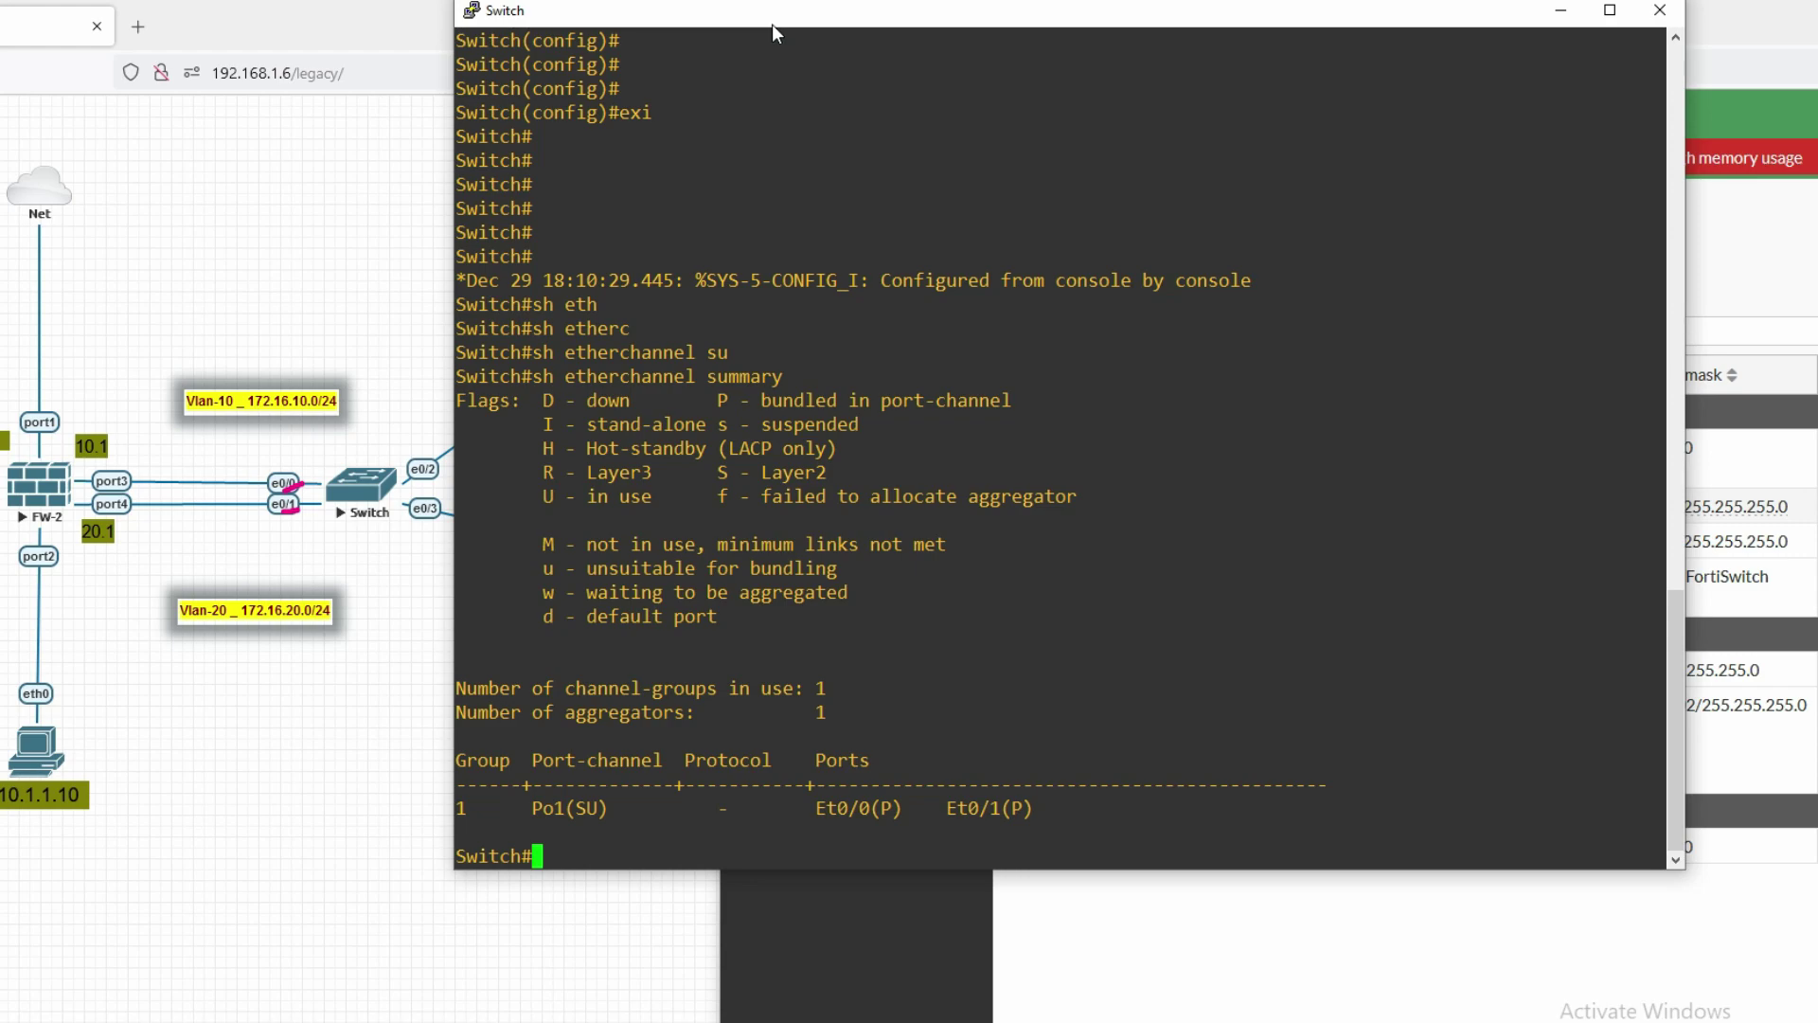
{"action": "left_click_drag", "start_coordinate": [535, 812], "coordinate": [1138, 801]}
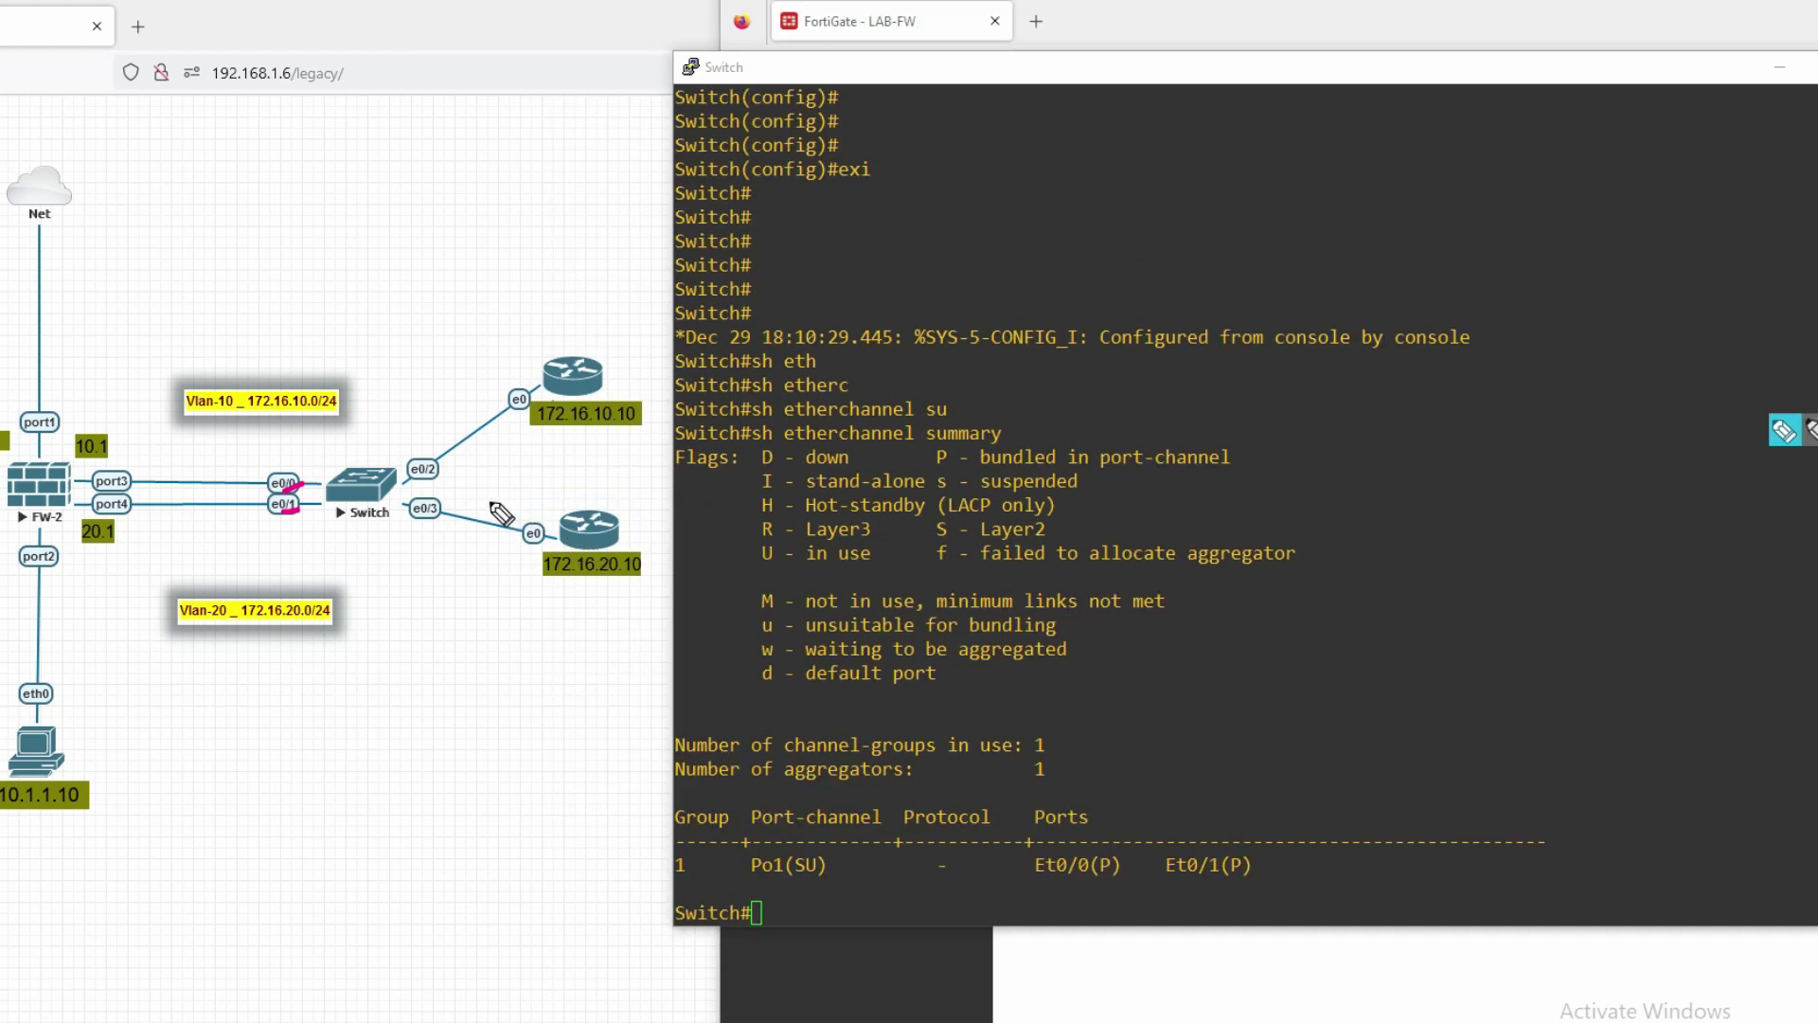
- Draw lines in the topology linking e0/2 to the Vlan-10 label and e0/3 to the Vlan-20 label
{"action": "mouse_move", "coordinate": [412, 487]}
{"action": "left_mouse_down"}
{"action": "mouse_move", "coordinate": [457, 484]}
{"action": "mouse_move", "coordinate": [443, 447]}
{"action": "mouse_move", "coordinate": [355, 412]}
{"action": "left_mouse_up"}
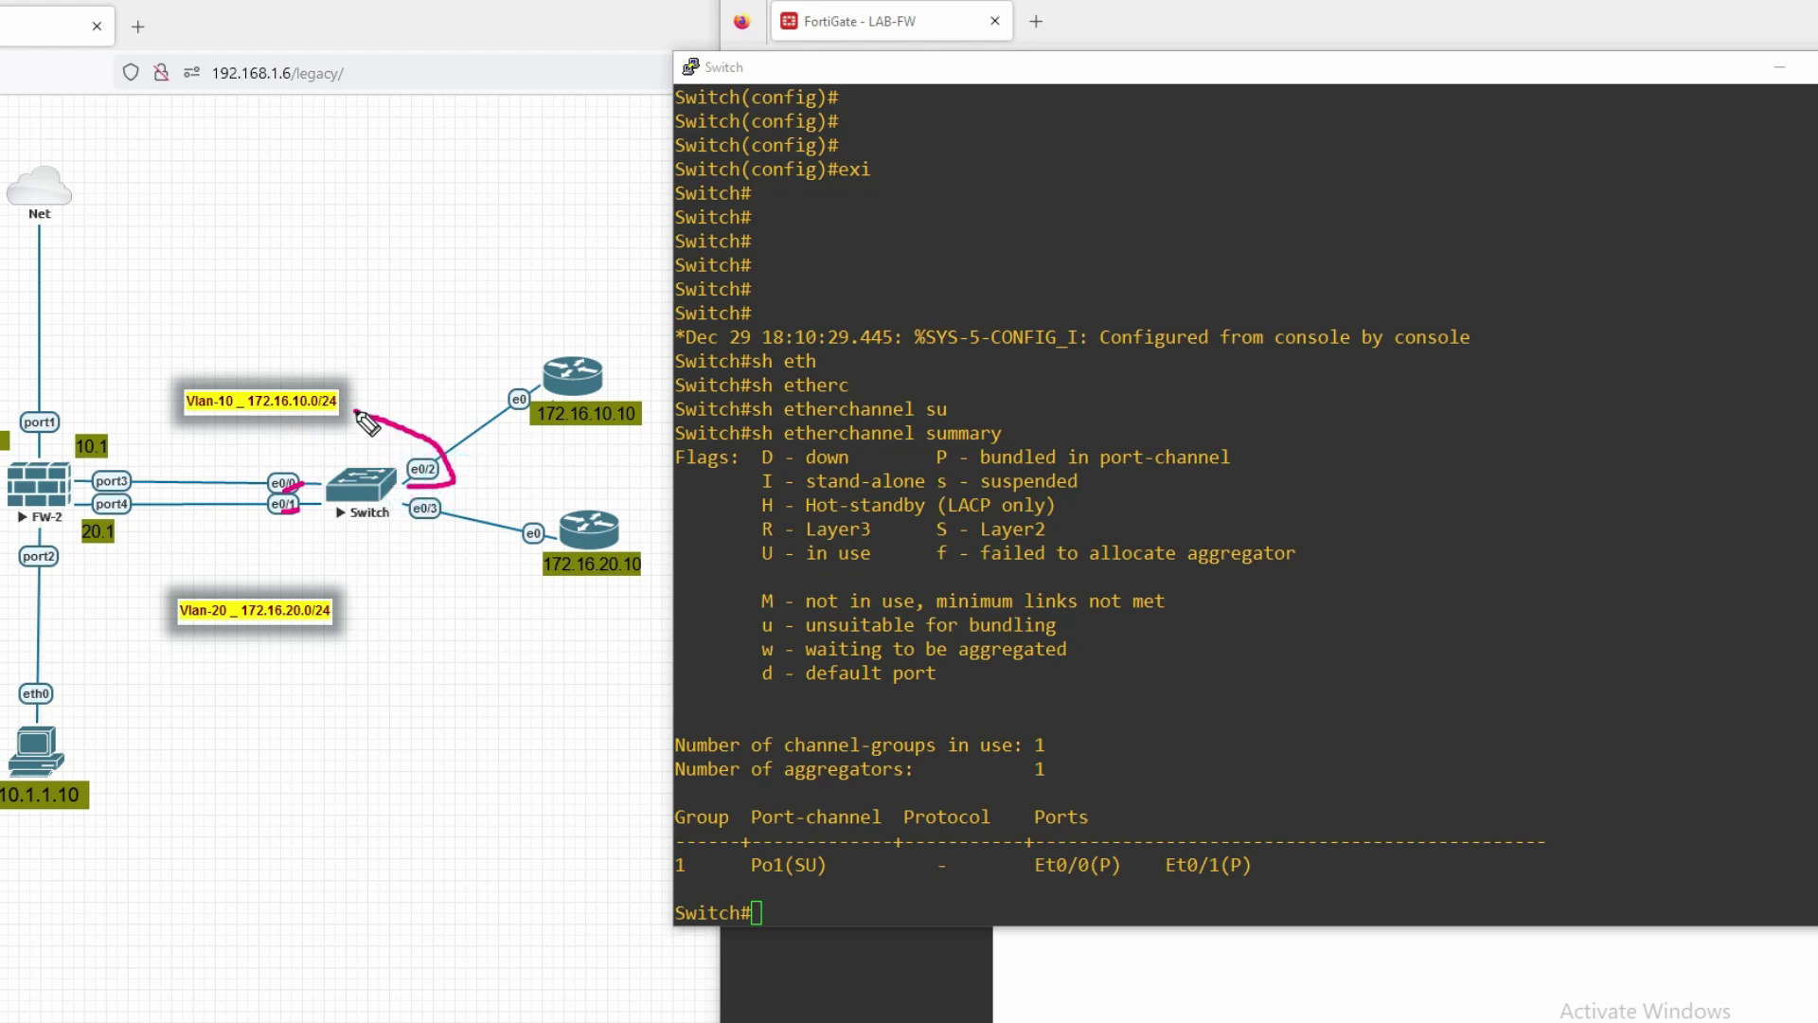
{"action": "mouse_move", "coordinate": [431, 519]}
{"action": "left_mouse_down"}
{"action": "mouse_move", "coordinate": [343, 604]}
{"action": "mouse_move", "coordinate": [357, 611]}
{"action": "left_mouse_up"}
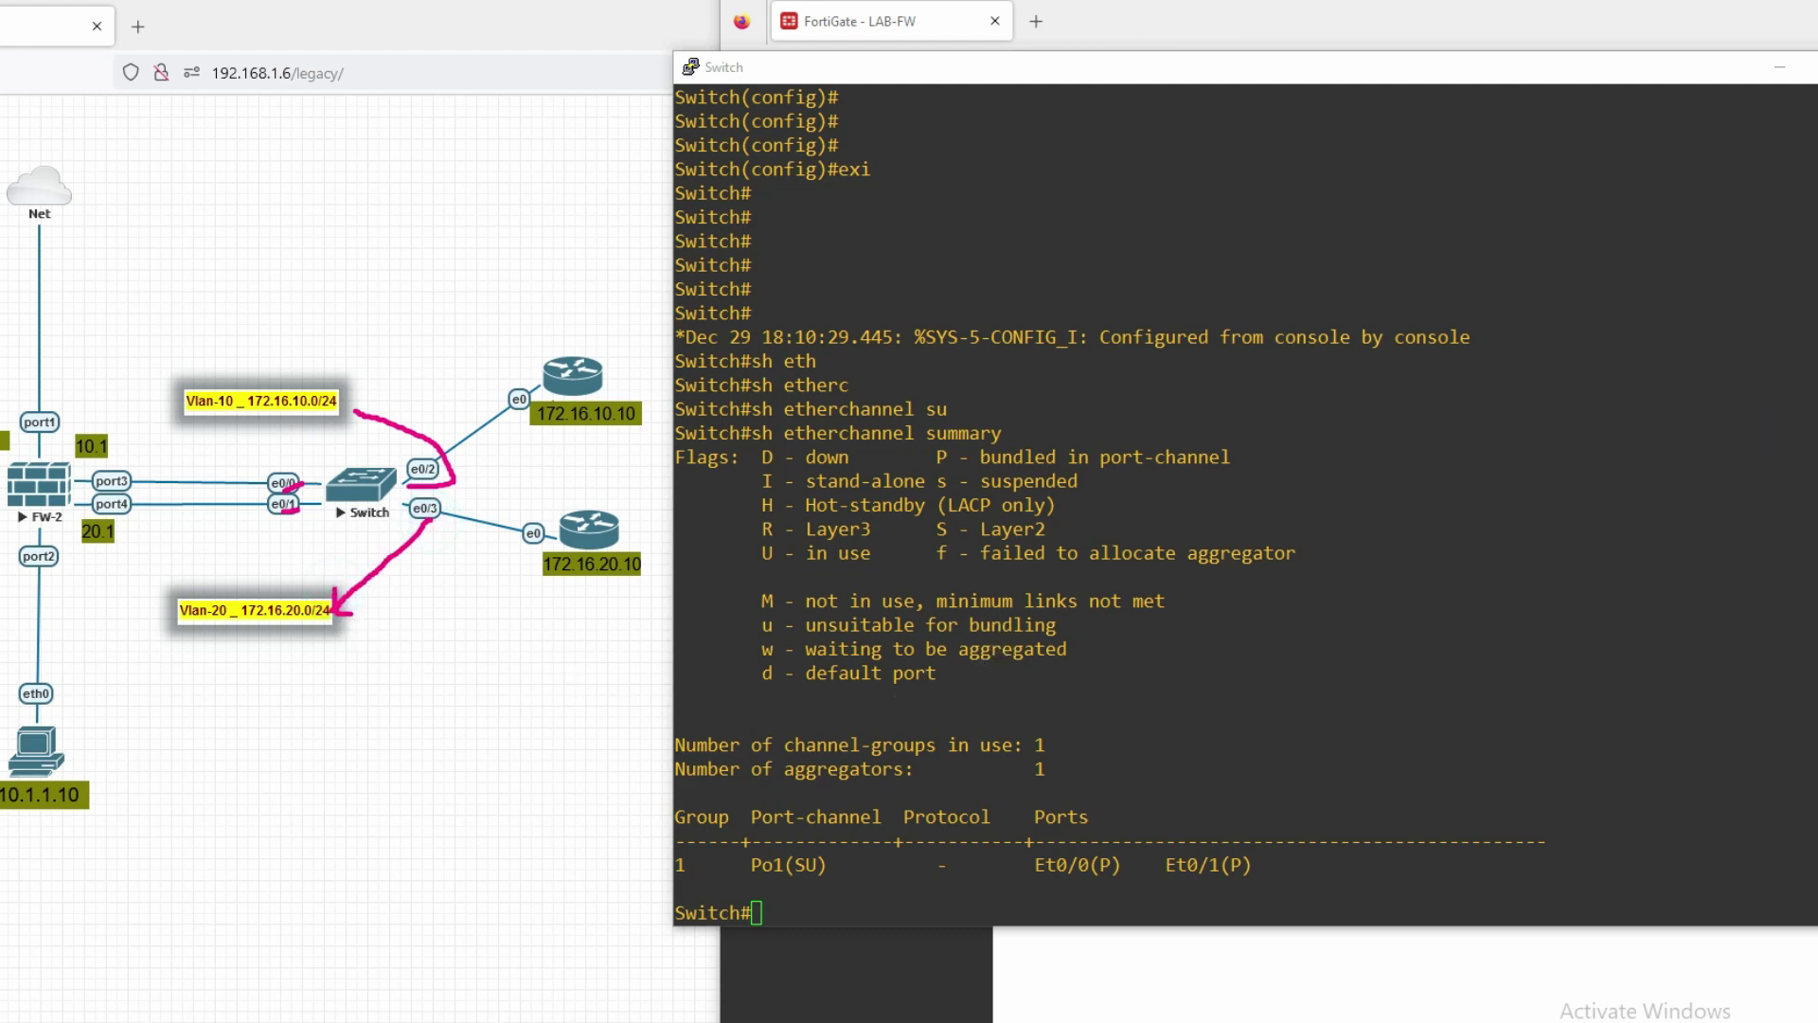
{"action": "key", "text": "Escape"}
- Enter global configuration mode on the switch and set interface e0/2's switchport mode to access
{"action": "key", "text": "Return"}
{"action": "key", "text": "Return"}
{"action": "type", "text": "in"}
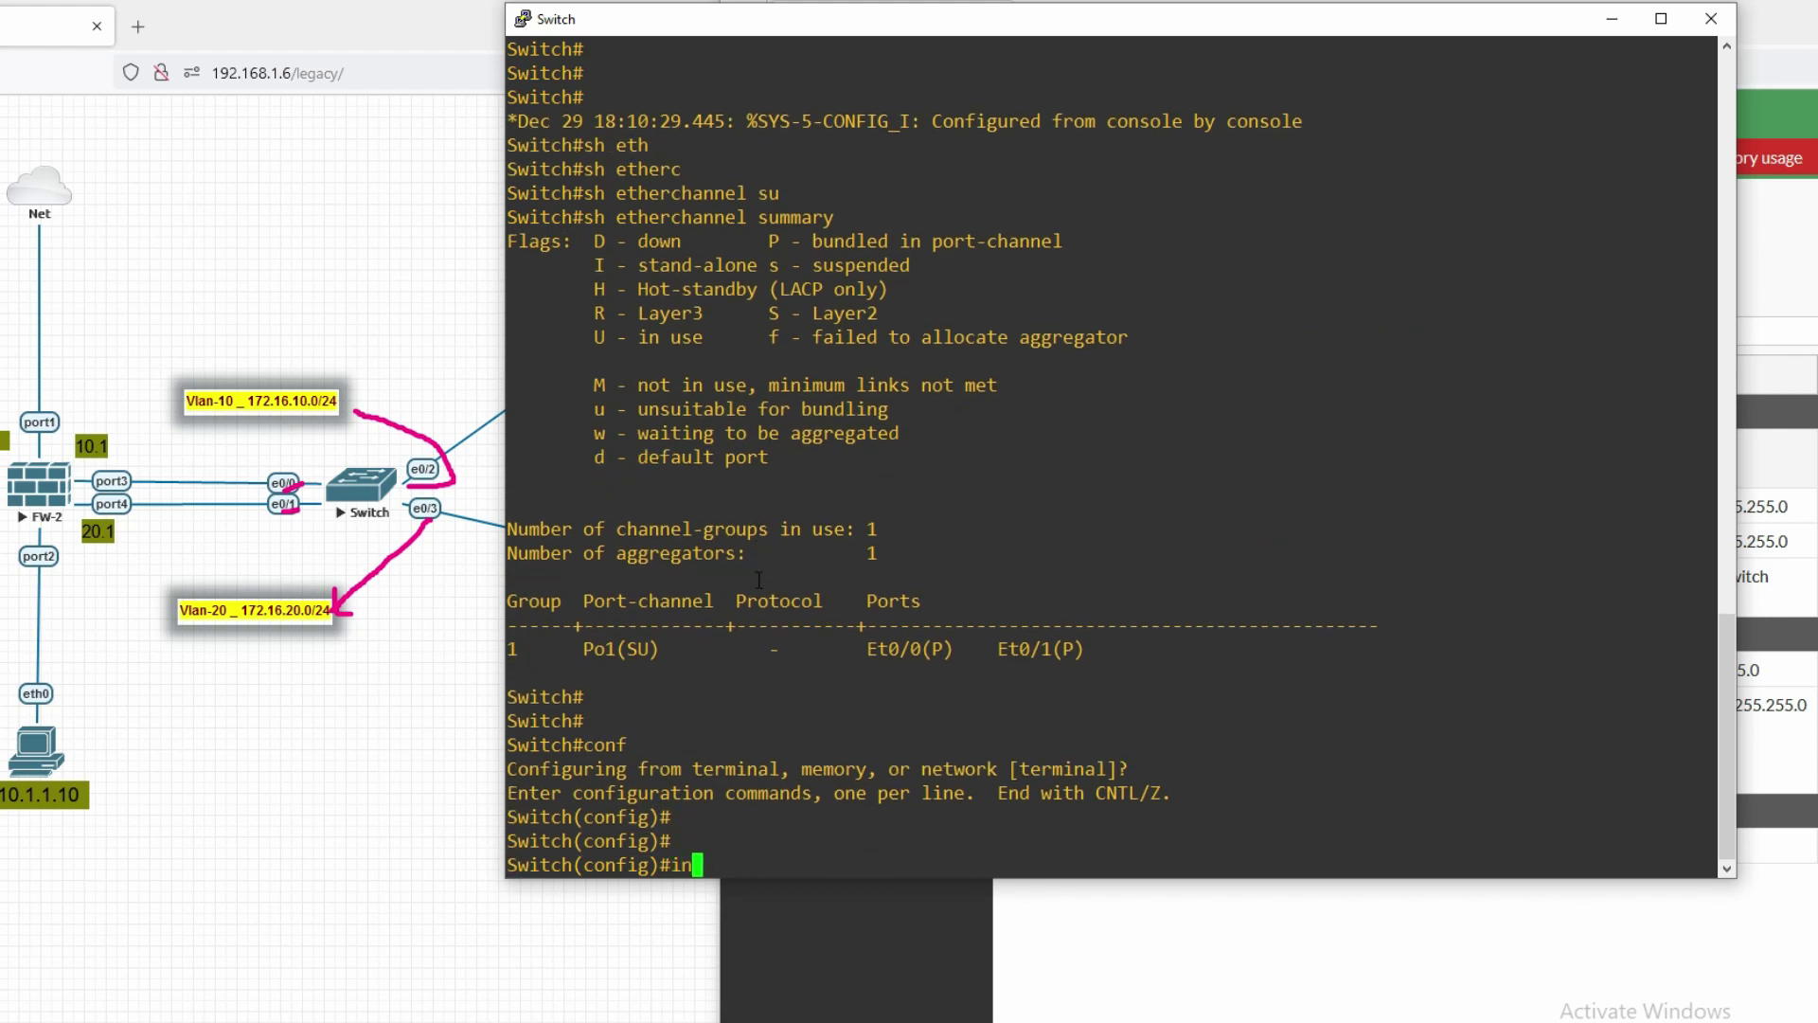
{"action": "type", "text": "t e0/2"}
{"action": "key", "text": "Return"}
{"action": "key", "text": "Return"}
{"action": "key", "text": "Return"}
{"action": "type", "text": "sw"}
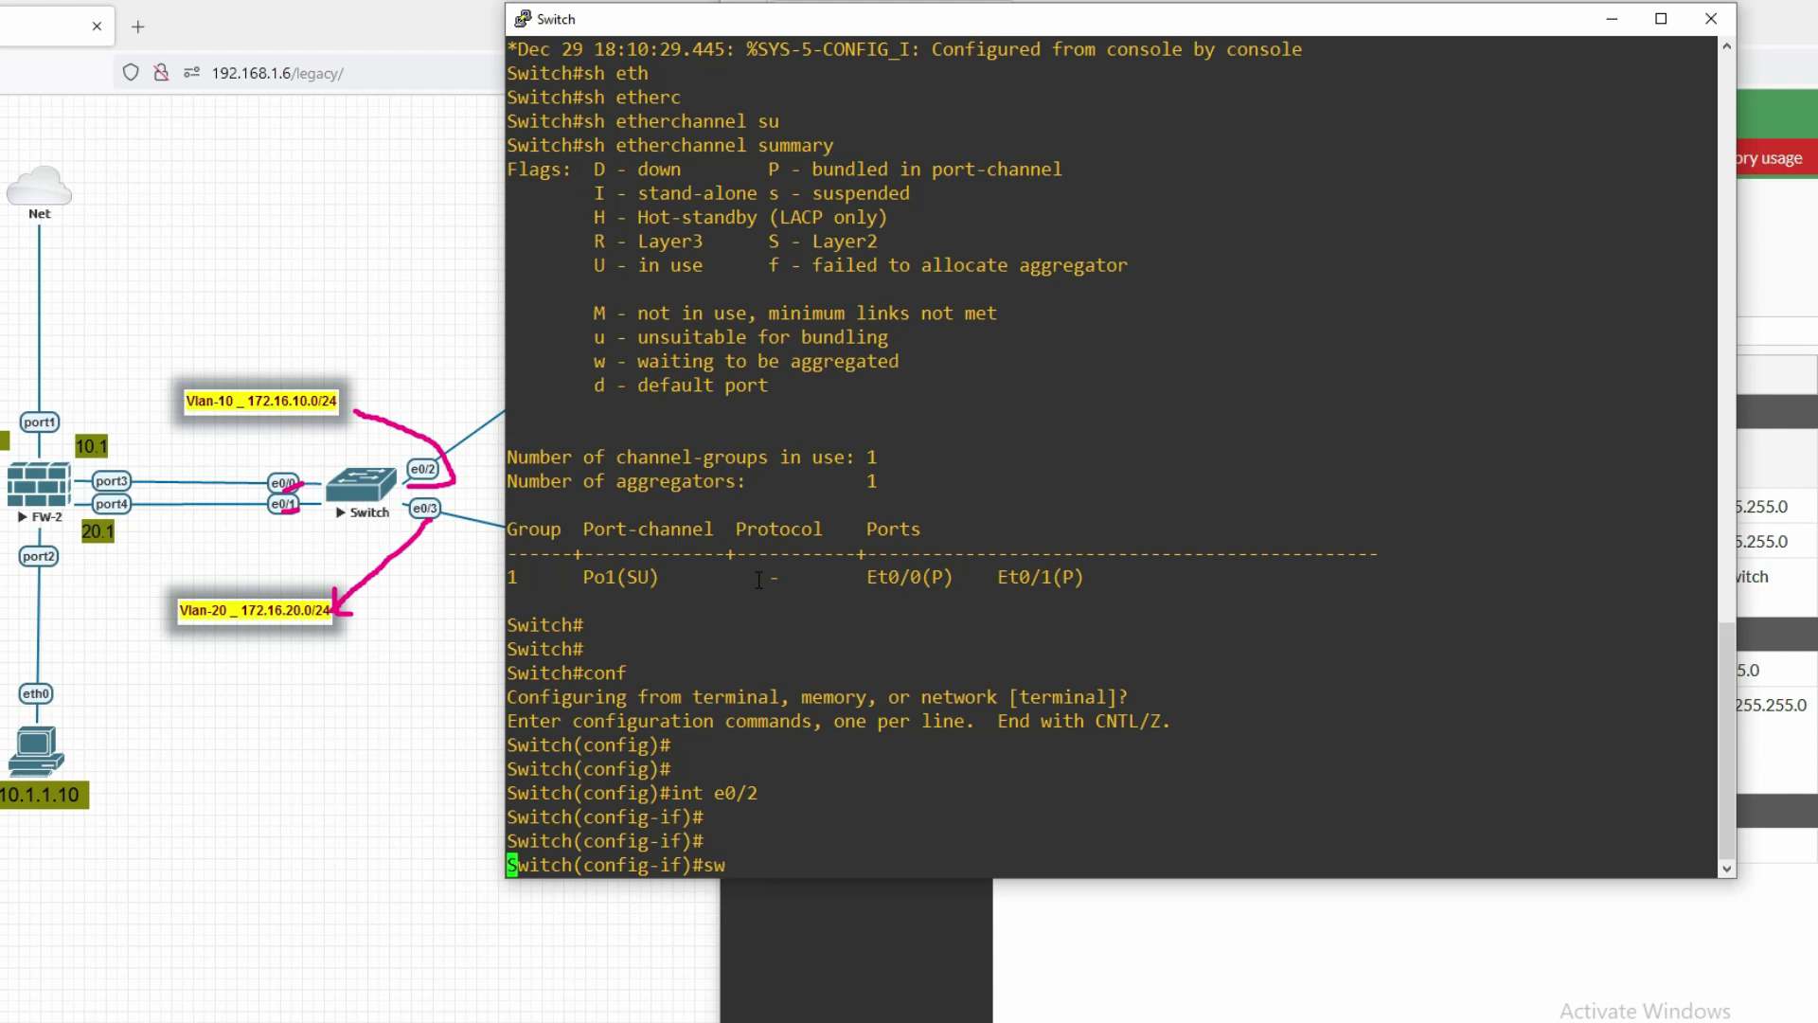
{"action": "key", "text": "Tab"}
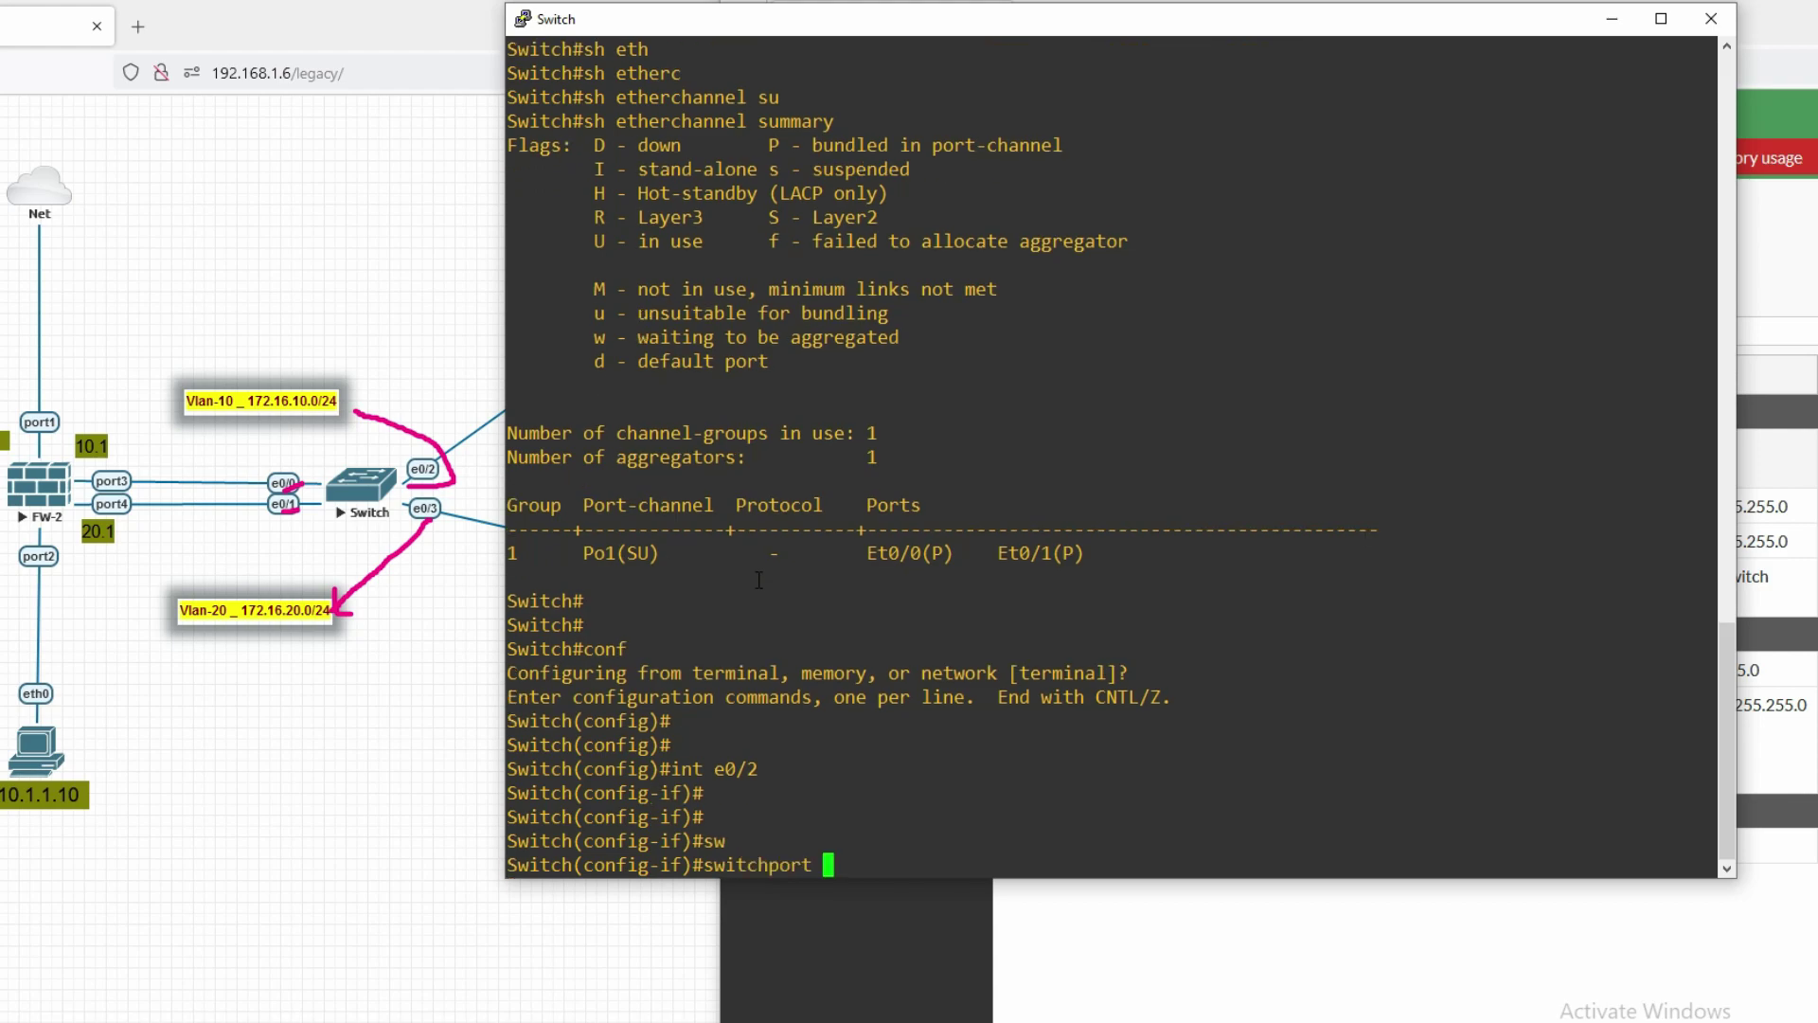
{"action": "type", "text": "mo"}
{"action": "key", "text": "Tab"}
{"action": "type", "text": "ac"}
{"action": "key", "text": "Tab"}
{"action": "key", "text": "Return"}
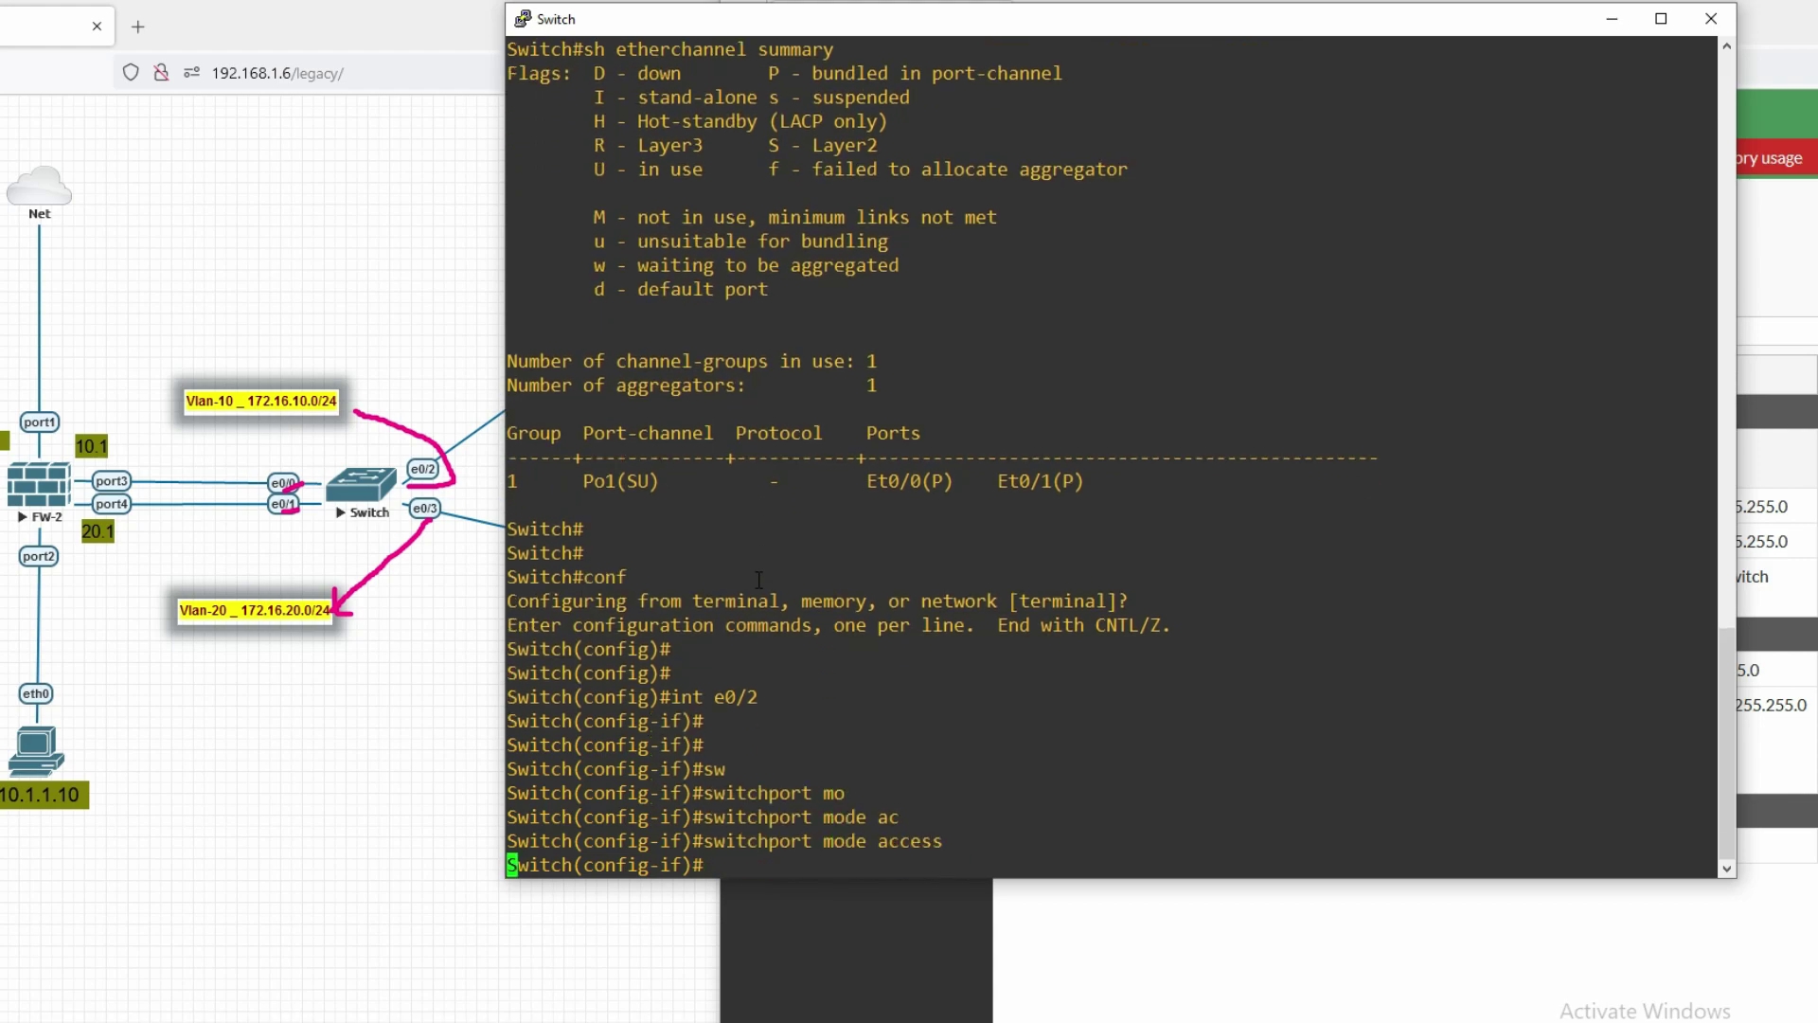
{"action": "key", "text": "Return"}
{"action": "key", "text": "Return"}
{"action": "key", "text": "Up"}
{"action": "key", "text": "Return"}
- Assign interface e0/2 to access VLAN 10
{"action": "type", "text": "sw"}
{"action": "key", "text": "Tab"}
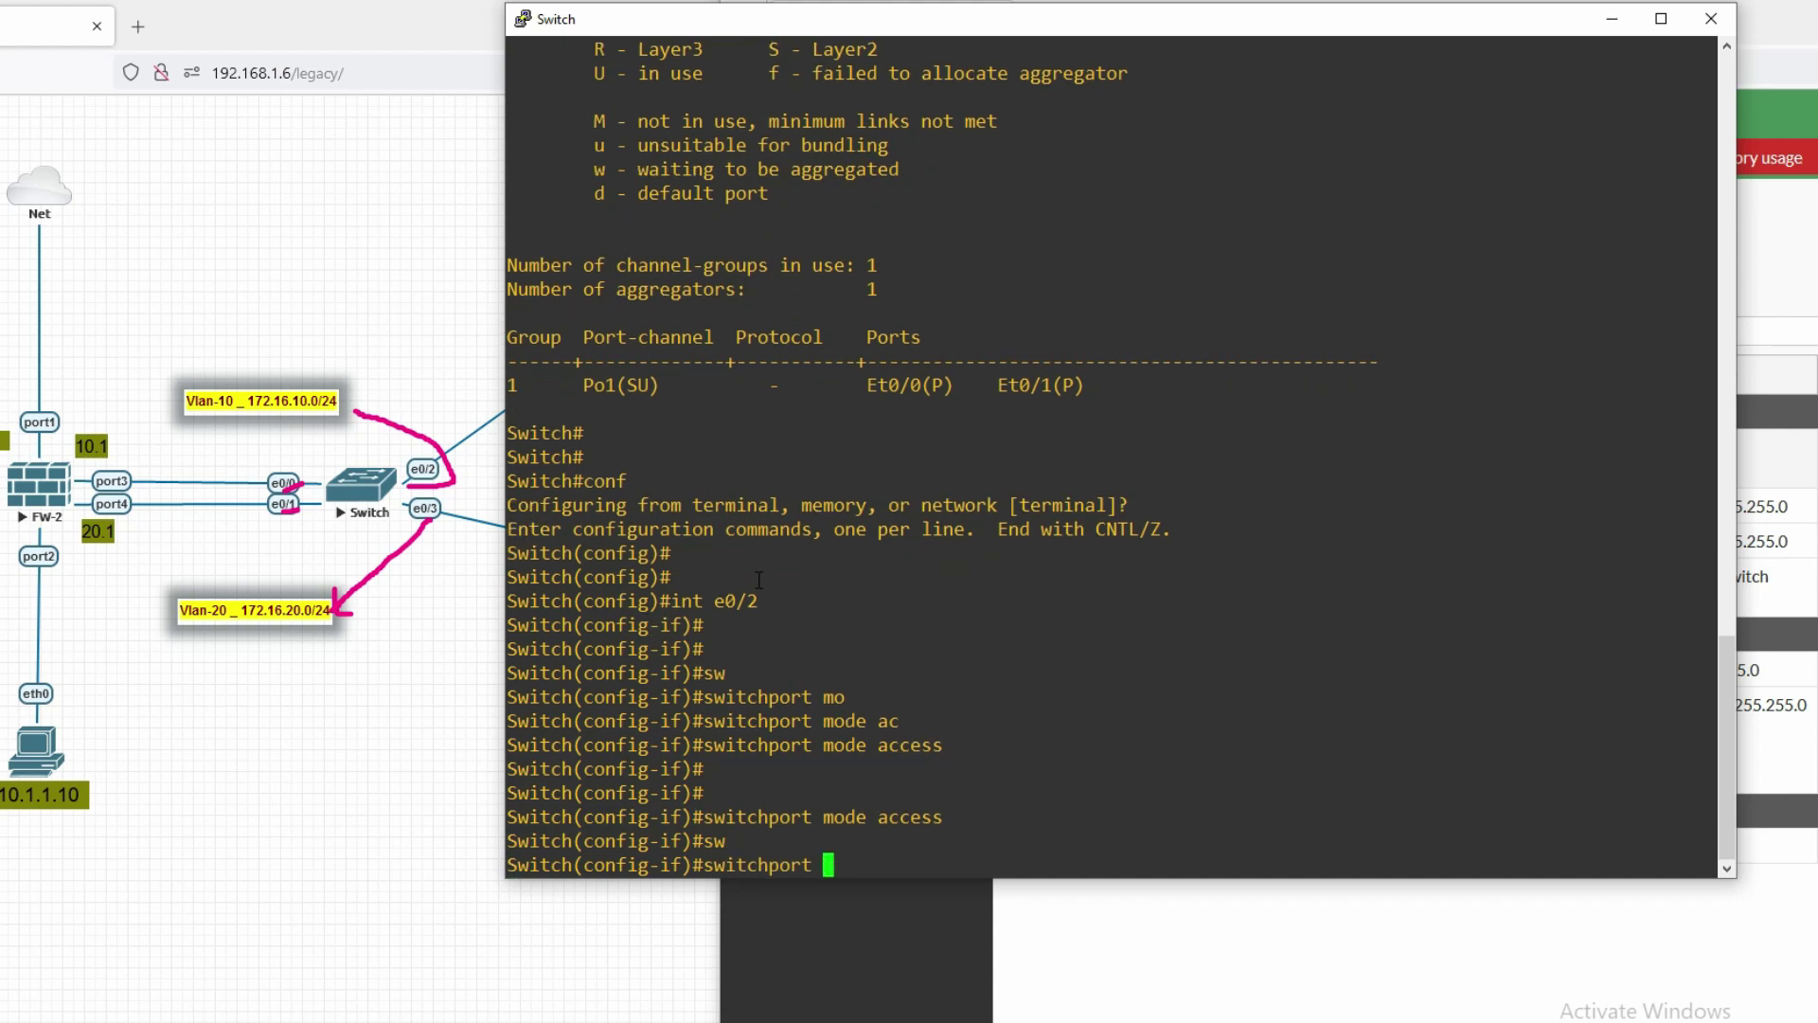
{"action": "type", "text": "ac"}
{"action": "key", "text": "Tab"}
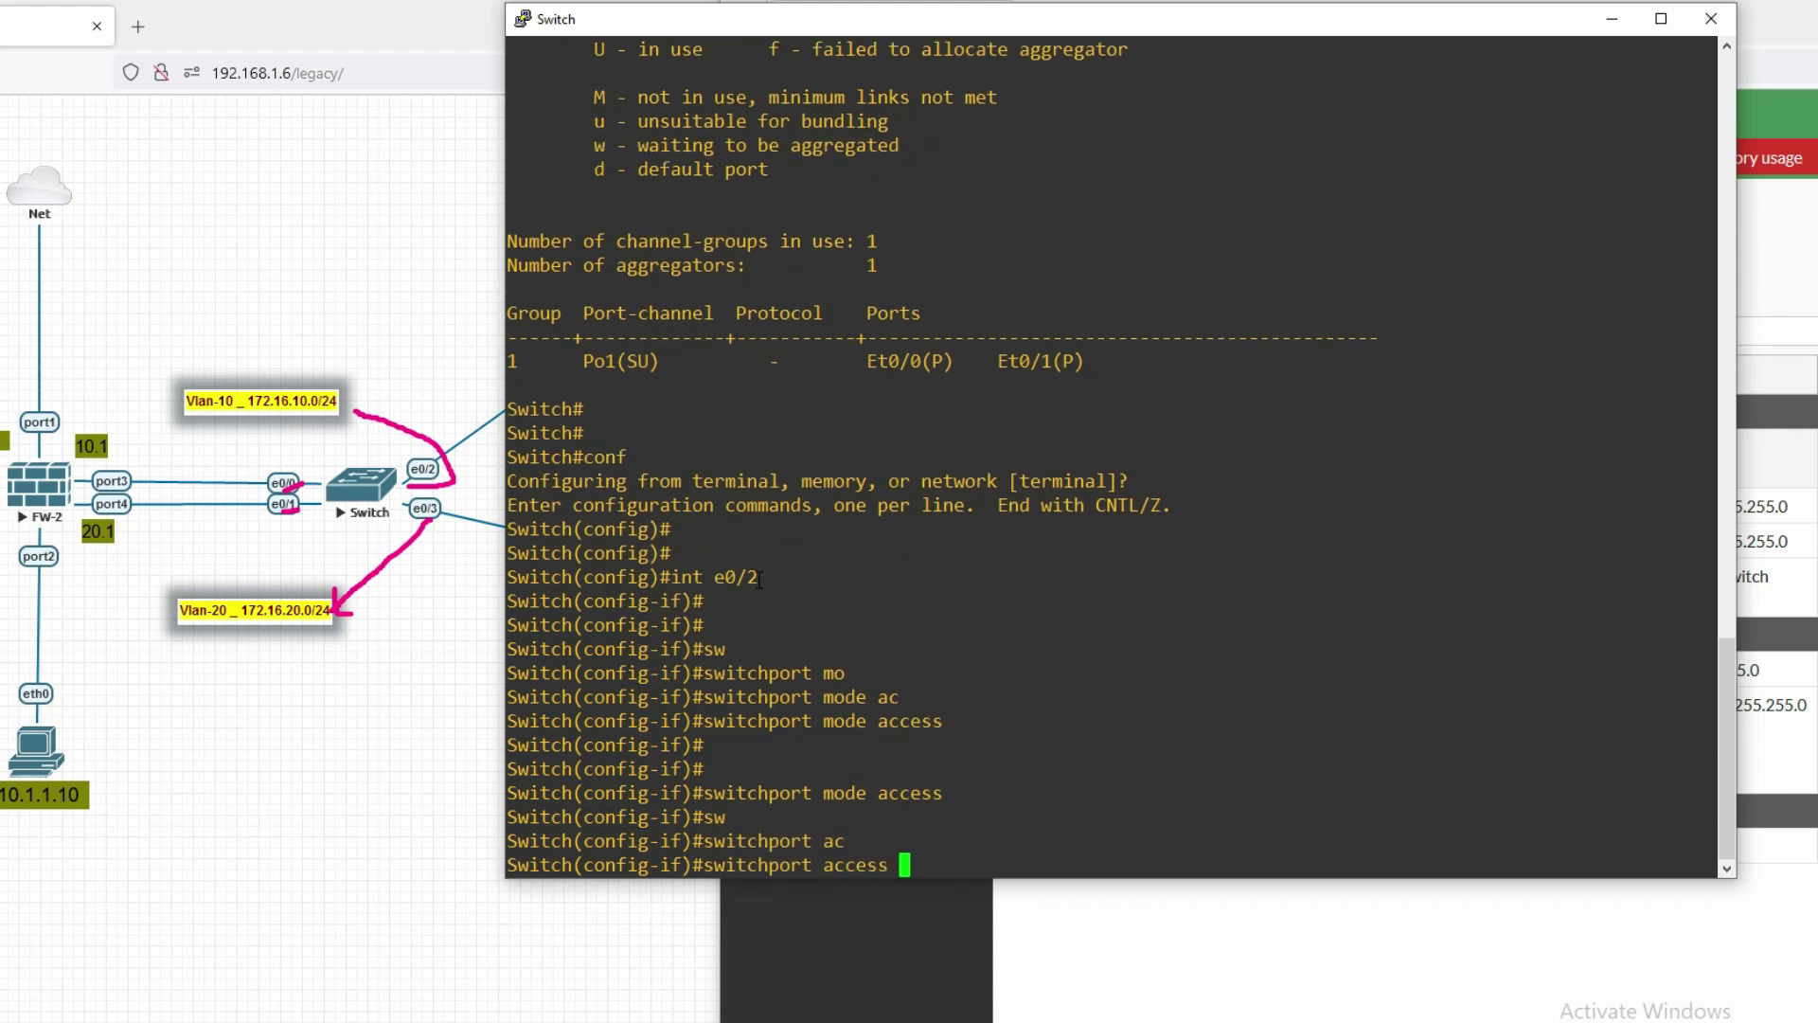
{"action": "type", "text": "vl"}
{"action": "key", "text": "Tab"}
{"action": "type", "text": "1"}
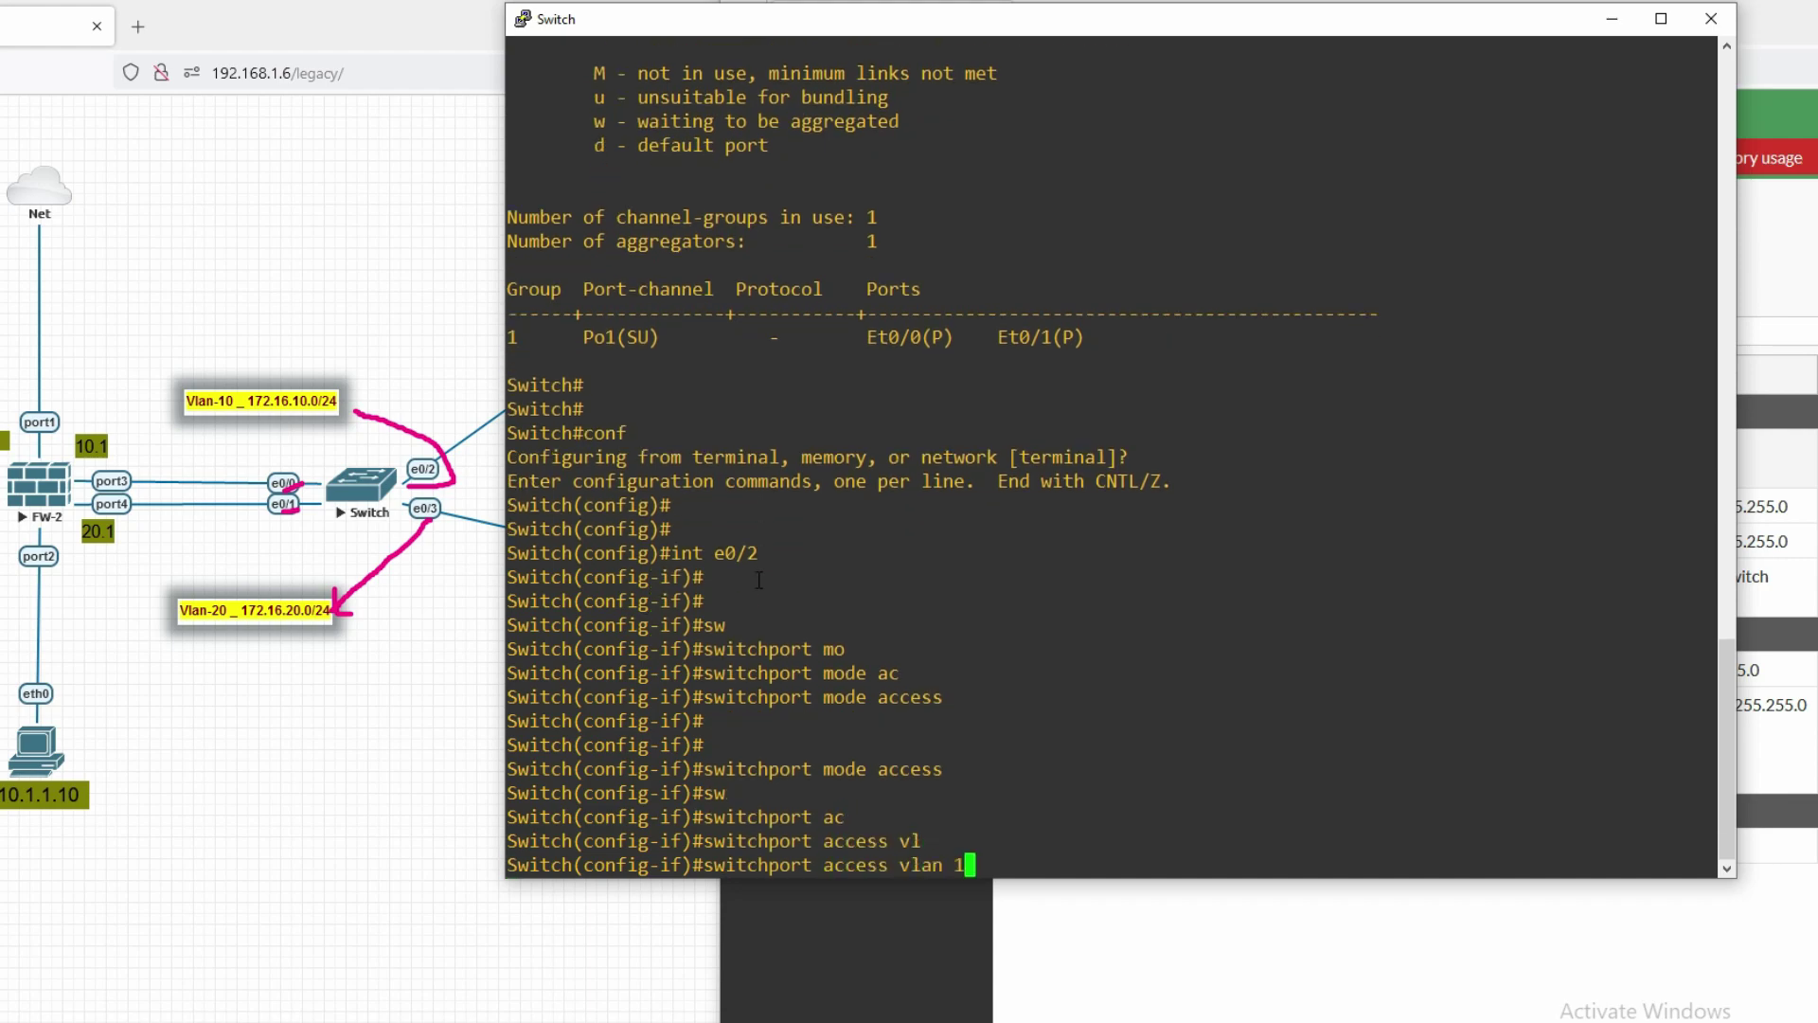
{"action": "type", "text": "0"}
{"action": "key", "text": "Return"}
{"action": "key", "text": "Return"}
{"action": "key", "text": "Return"}
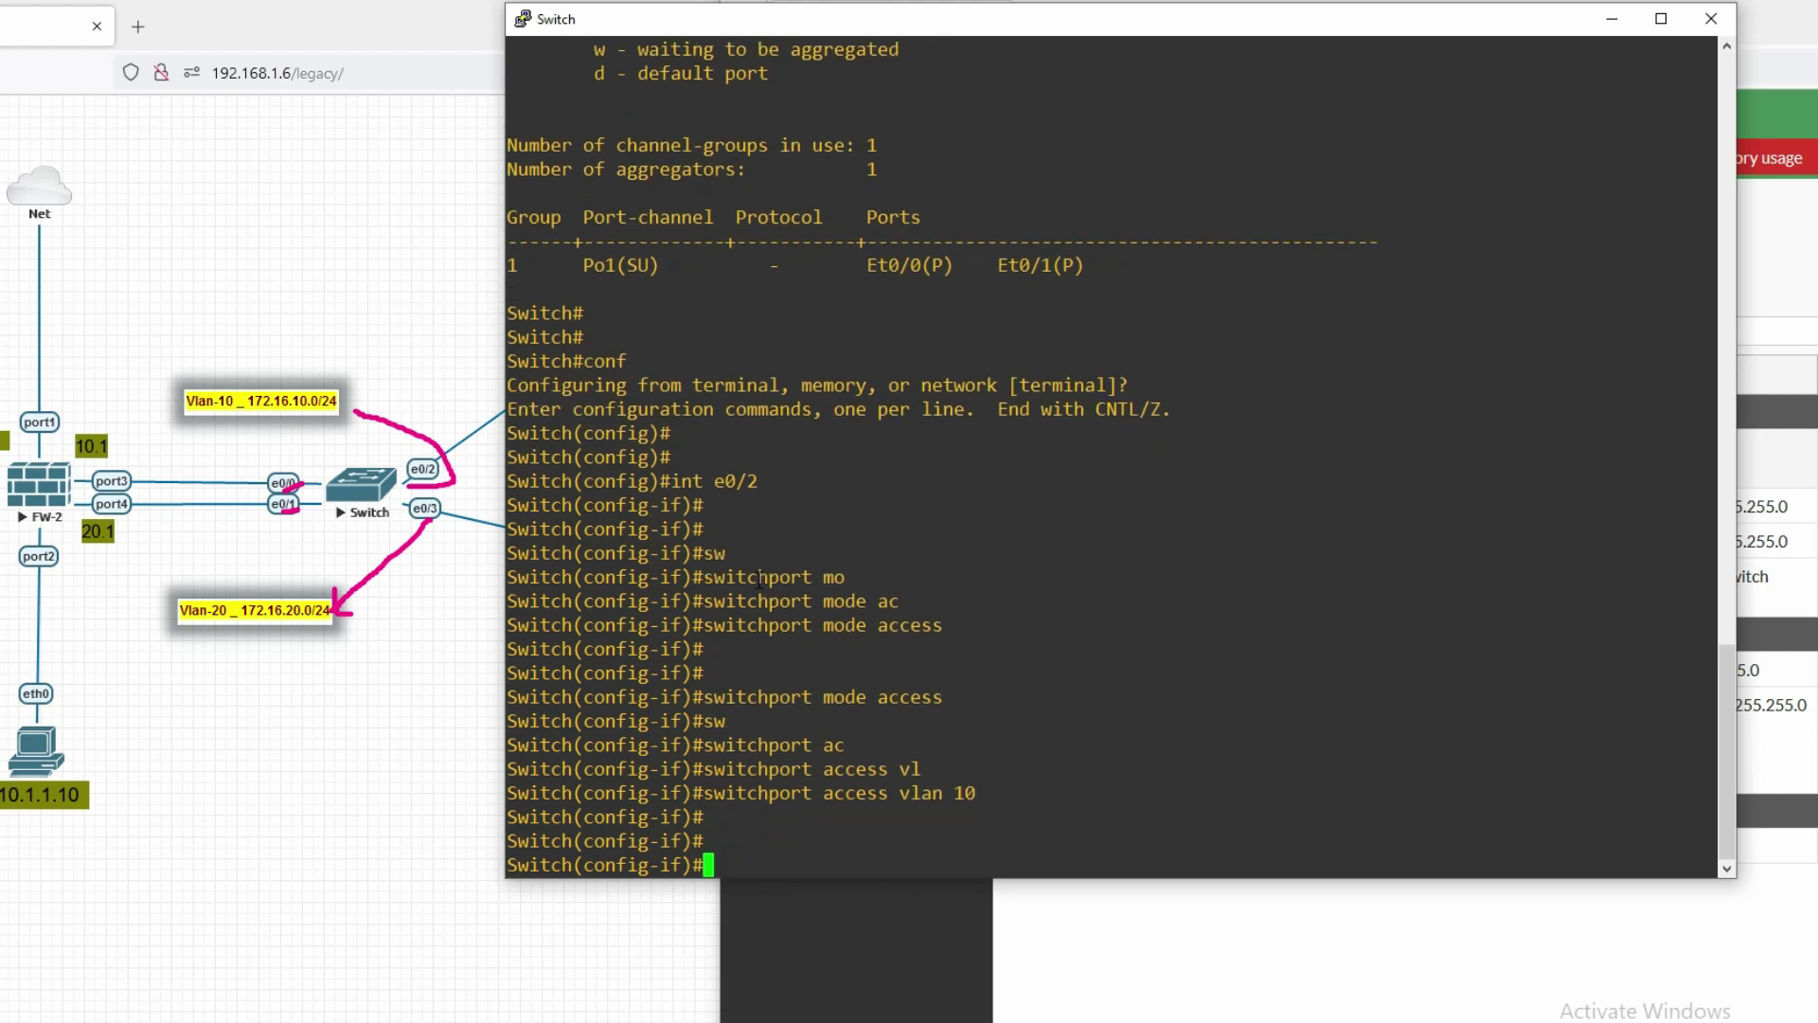
- Move to interface e0/3 and set its switchport mode to access
{"action": "type", "text": "int e0/3"}
{"action": "key", "text": "ctrl+a"}
{"action": "key", "text": "Return"}
{"action": "key", "text": "Return"}
{"action": "key", "text": "Return"}
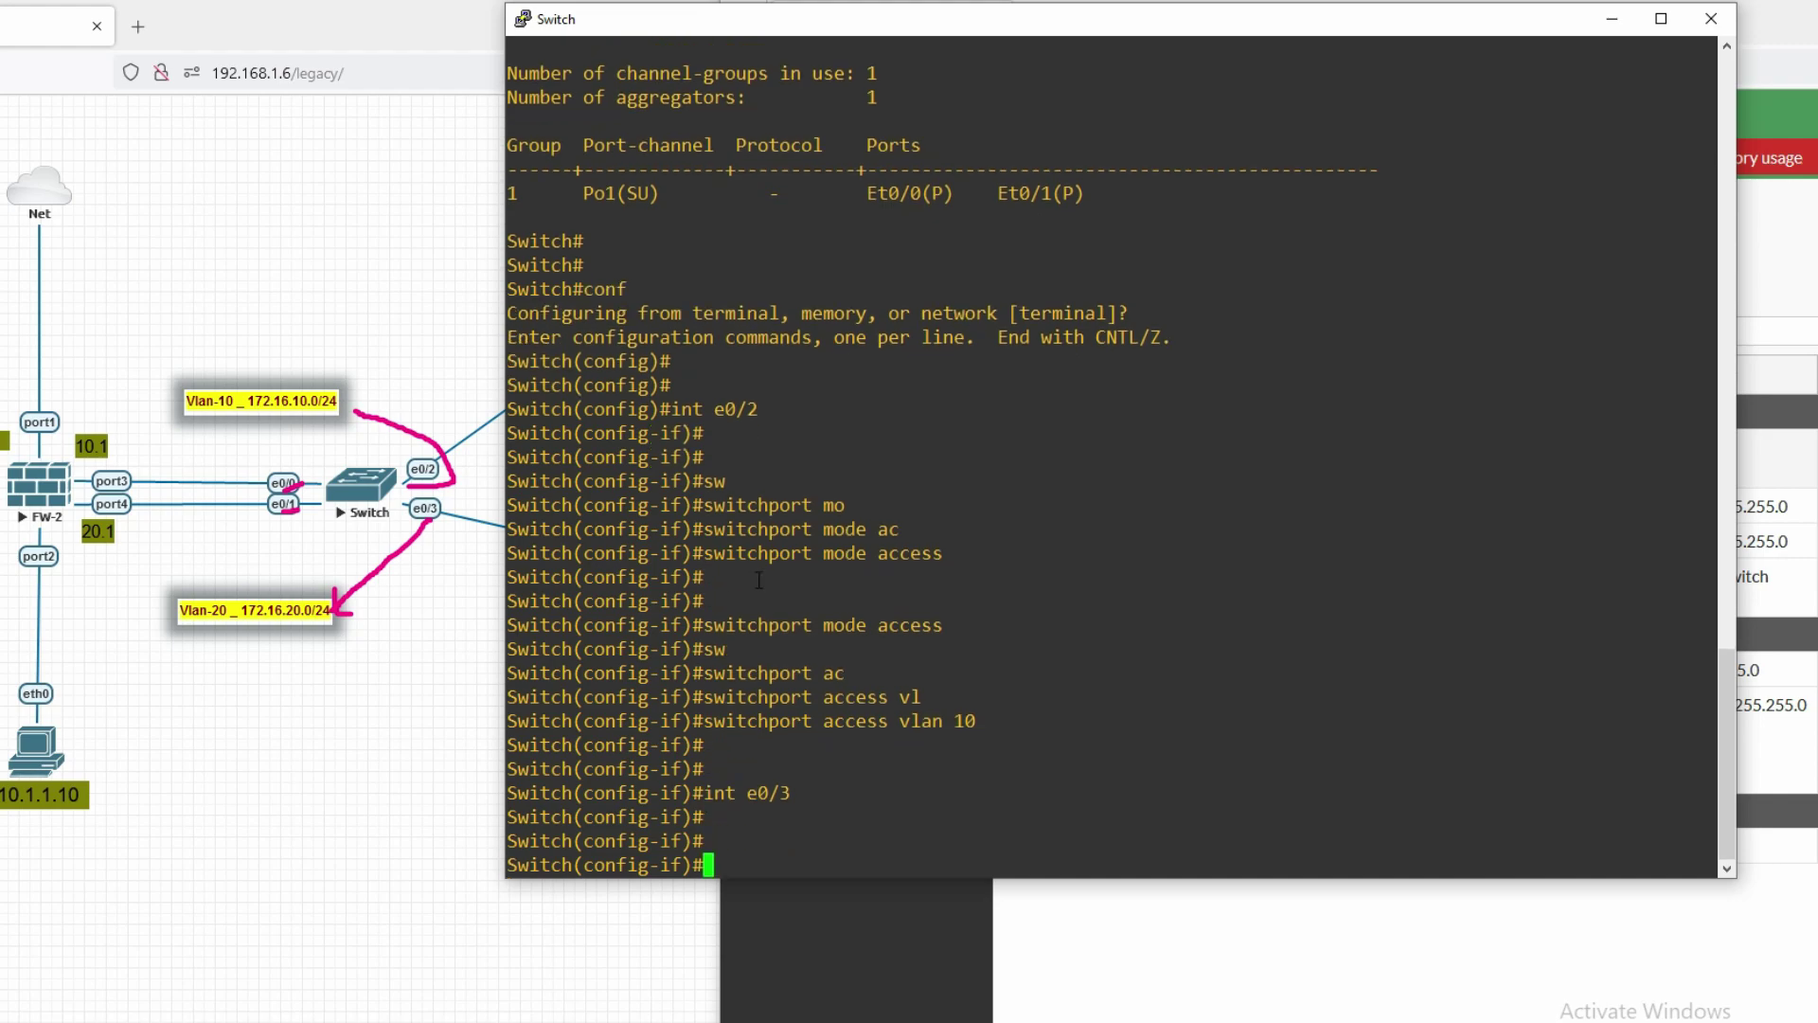
{"action": "key", "text": "Up"}
{"action": "key", "text": "Up"}
{"action": "key", "text": "Up"}
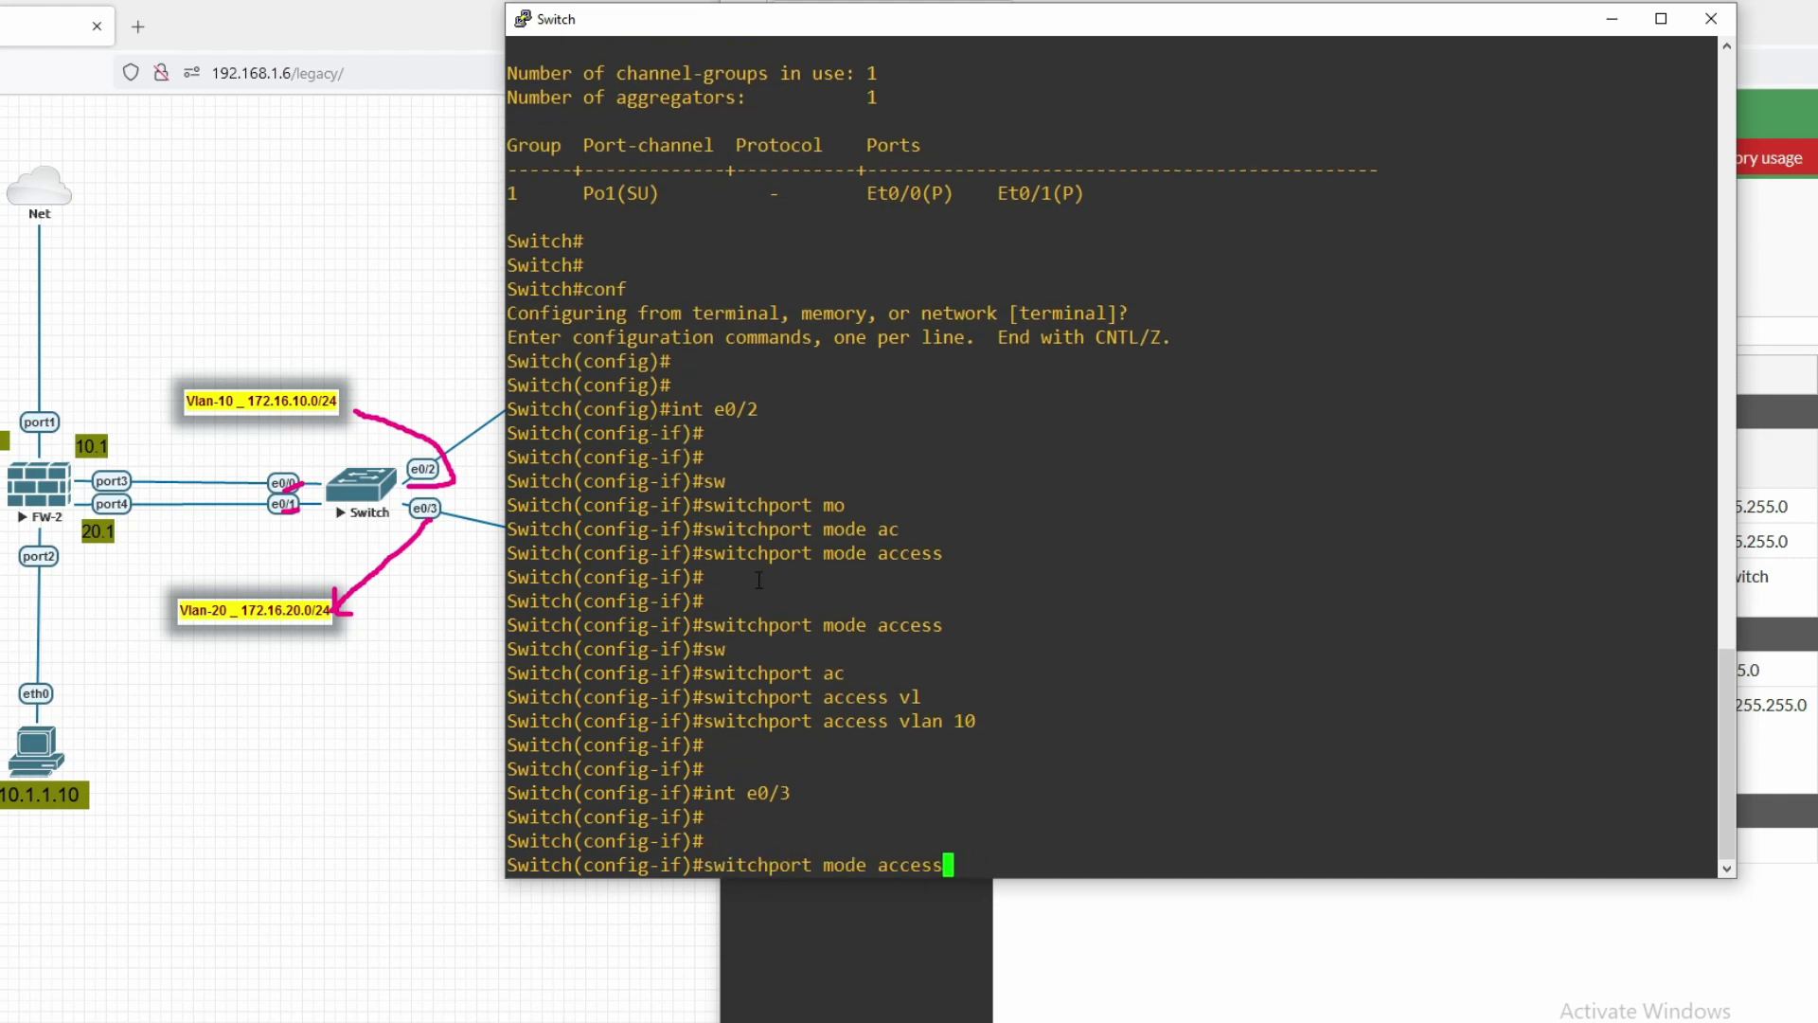
{"action": "key", "text": "Up"}
{"action": "key", "text": "Down"}
{"action": "key", "text": "Return"}
{"action": "key", "text": "Return"}
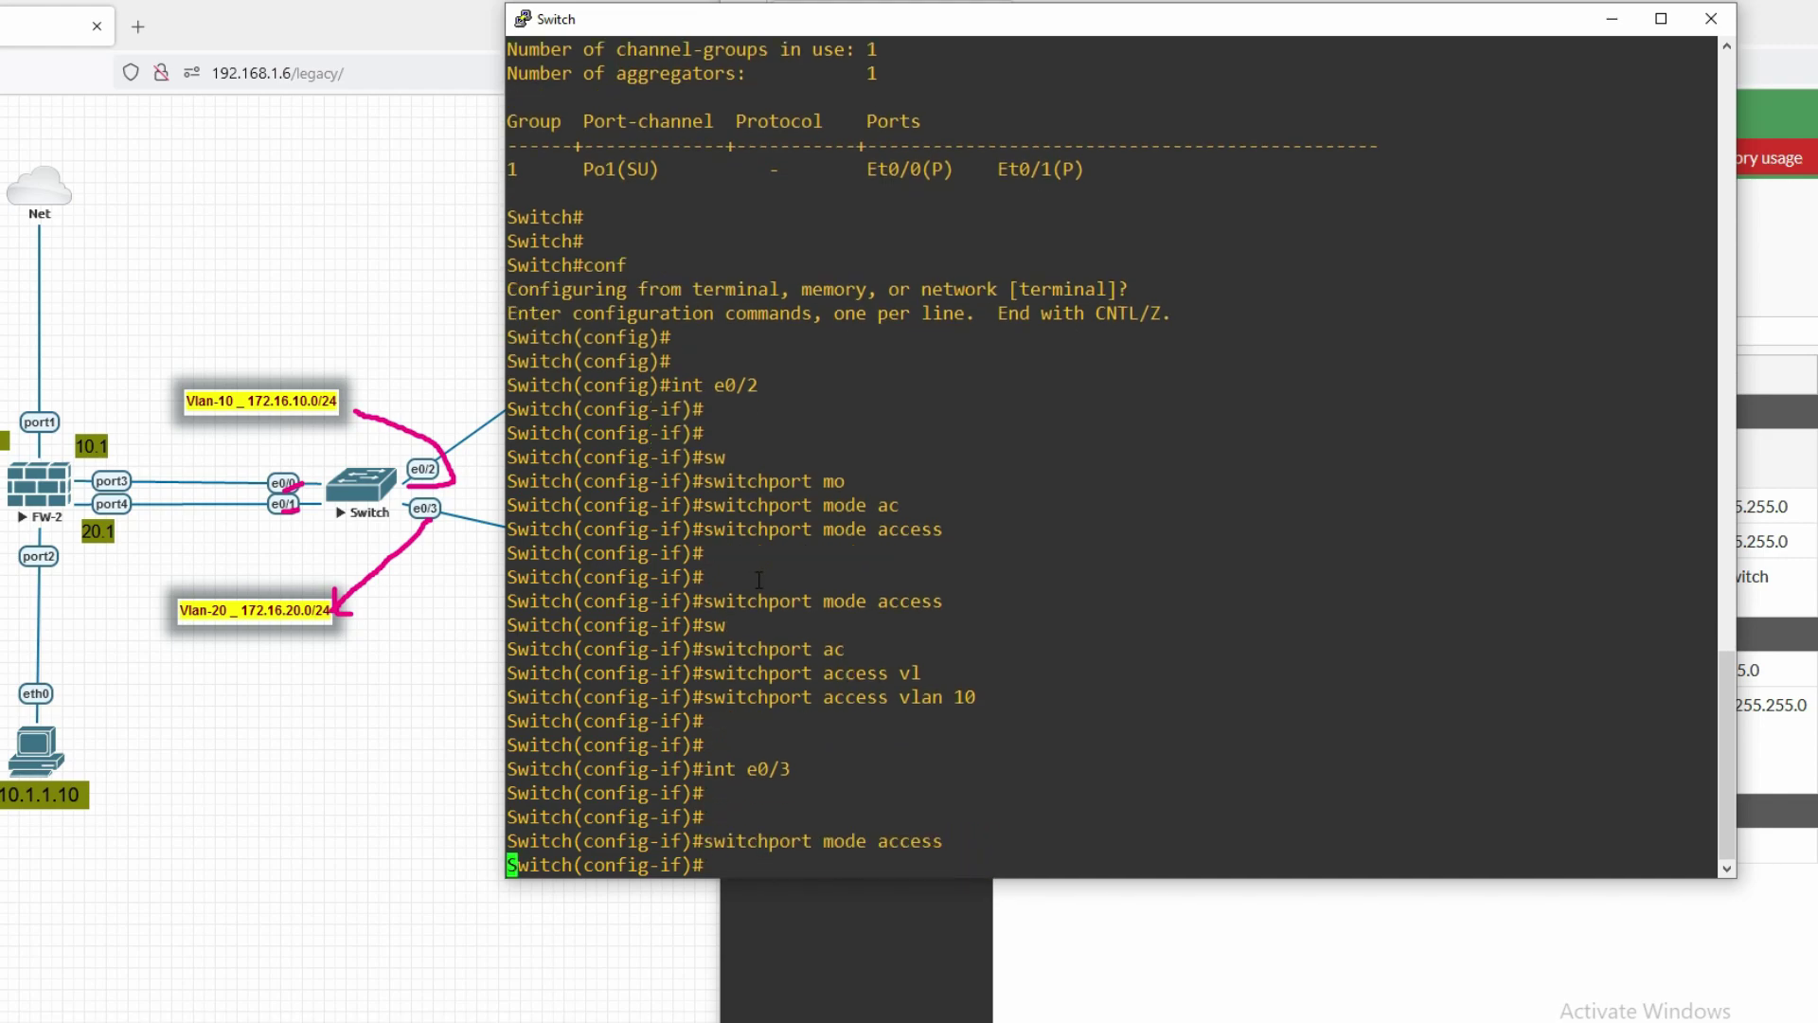
- Assign interface e0/3 to access VLAN 20
{"action": "key", "text": "Return"}
{"action": "key", "text": "Up"}
{"action": "key", "text": "Up"}
{"action": "key", "text": "Up"}
{"action": "key", "text": "Down"}
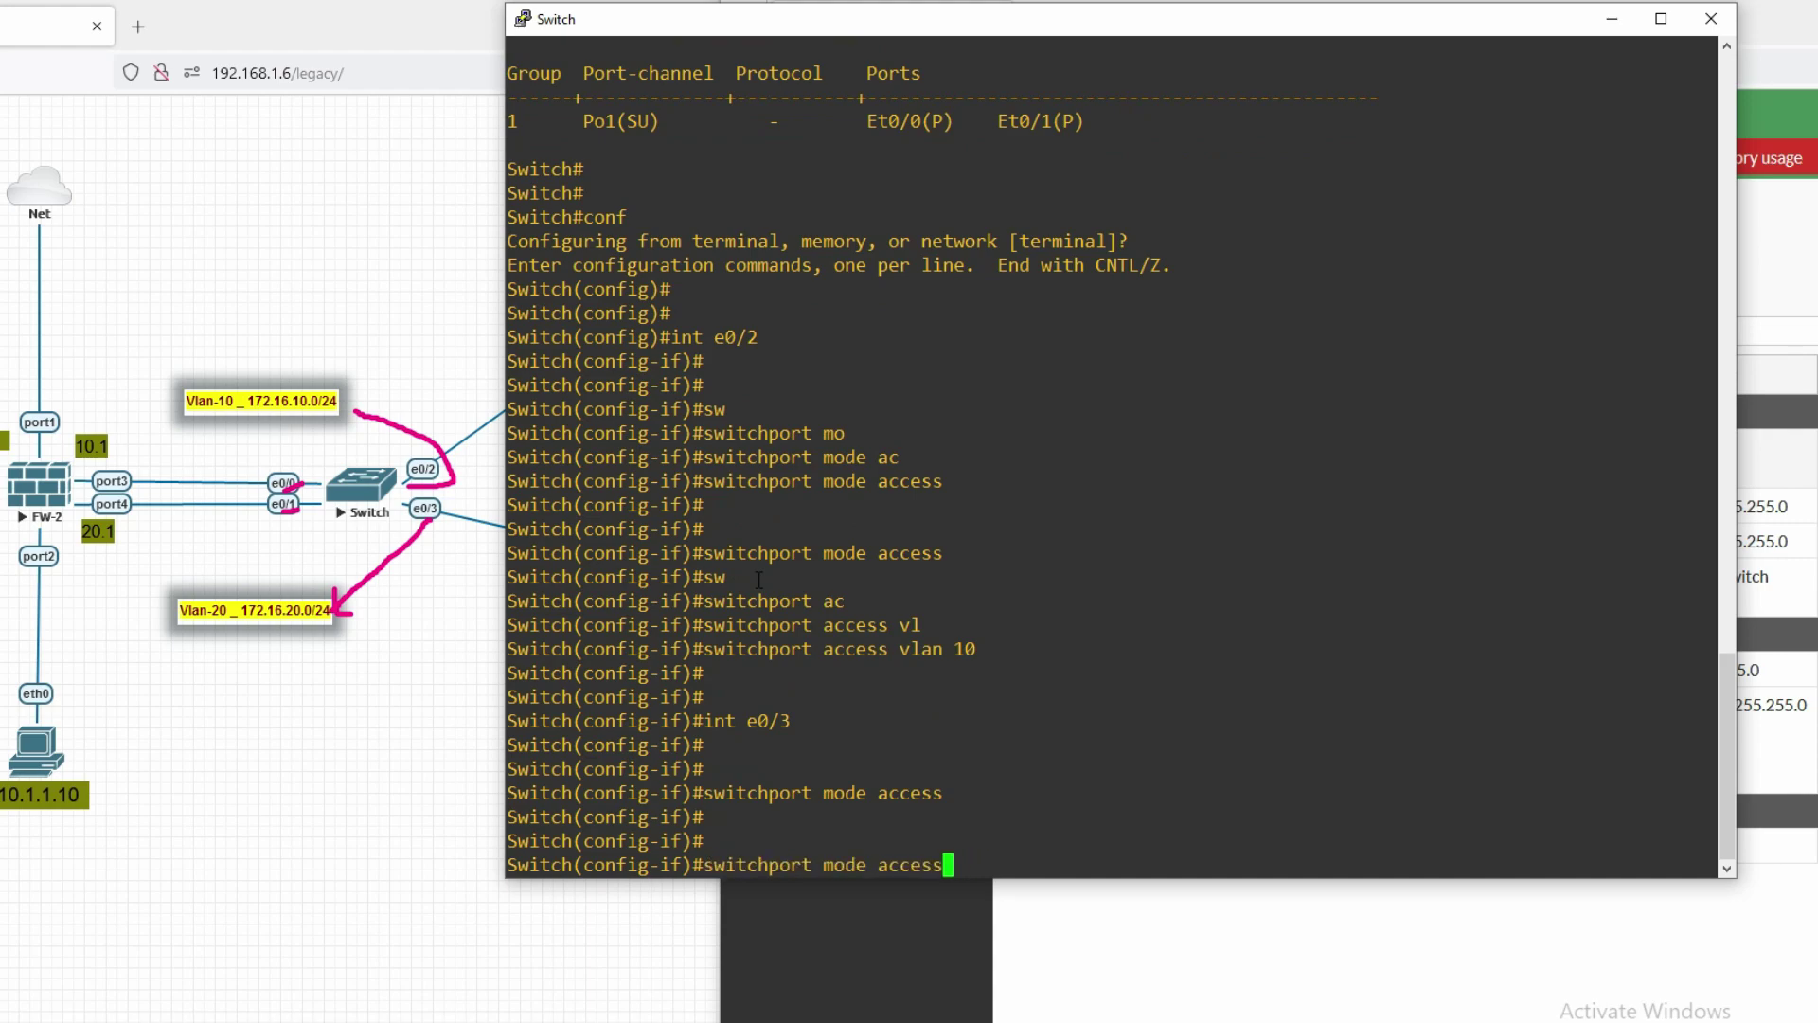
{"action": "key", "text": "Up"}
{"action": "key", "text": "BackSpace"}
{"action": "key", "text": "Left"}
{"action": "type", "text": "20"}
{"action": "key", "text": "Return"}
{"action": "key", "text": "Return"}
{"action": "key", "text": "Return"}
{"action": "key", "text": "Return"}
{"action": "key", "text": "Return"}
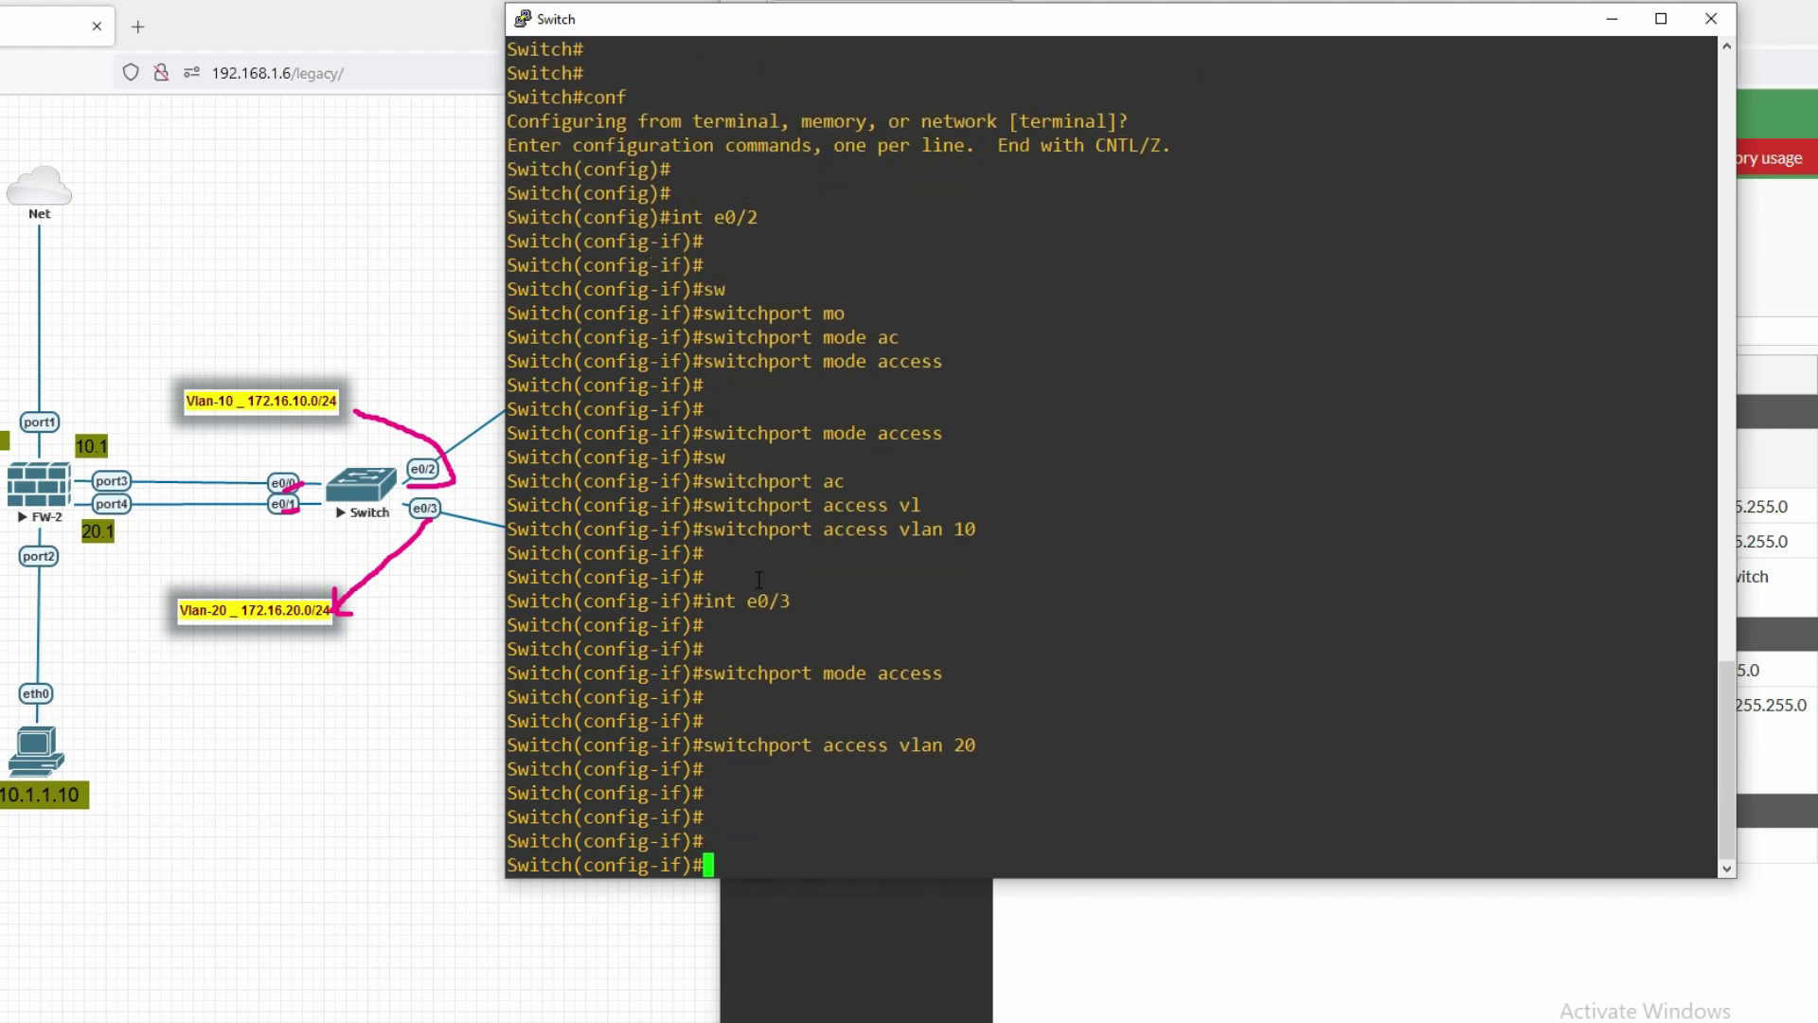
- Exit interface configuration and global configuration on the switch to return to privileged EXEC mode
{"action": "type", "text": "exi"}
{"action": "key", "text": "Return"}
{"action": "key", "text": "Return"}
{"action": "key", "text": "Return"}
{"action": "key", "text": "Return"}
{"action": "key", "text": "Return"}
{"action": "type", "text": "exi"}
{"action": "key", "text": "Return"}
{"action": "key", "text": "Return"}
{"action": "key", "text": "Return"}
{"action": "key", "text": "Return"}
{"action": "key", "text": "Return"}
{"action": "key", "text": "Return"}
{"action": "key", "text": "Return"}
{"action": "key", "text": "Return"}
- Display the switch's VLAN table and highlight the VLAN 10 and VLAN 20 rows
{"action": "type", "text": "sh vla"}
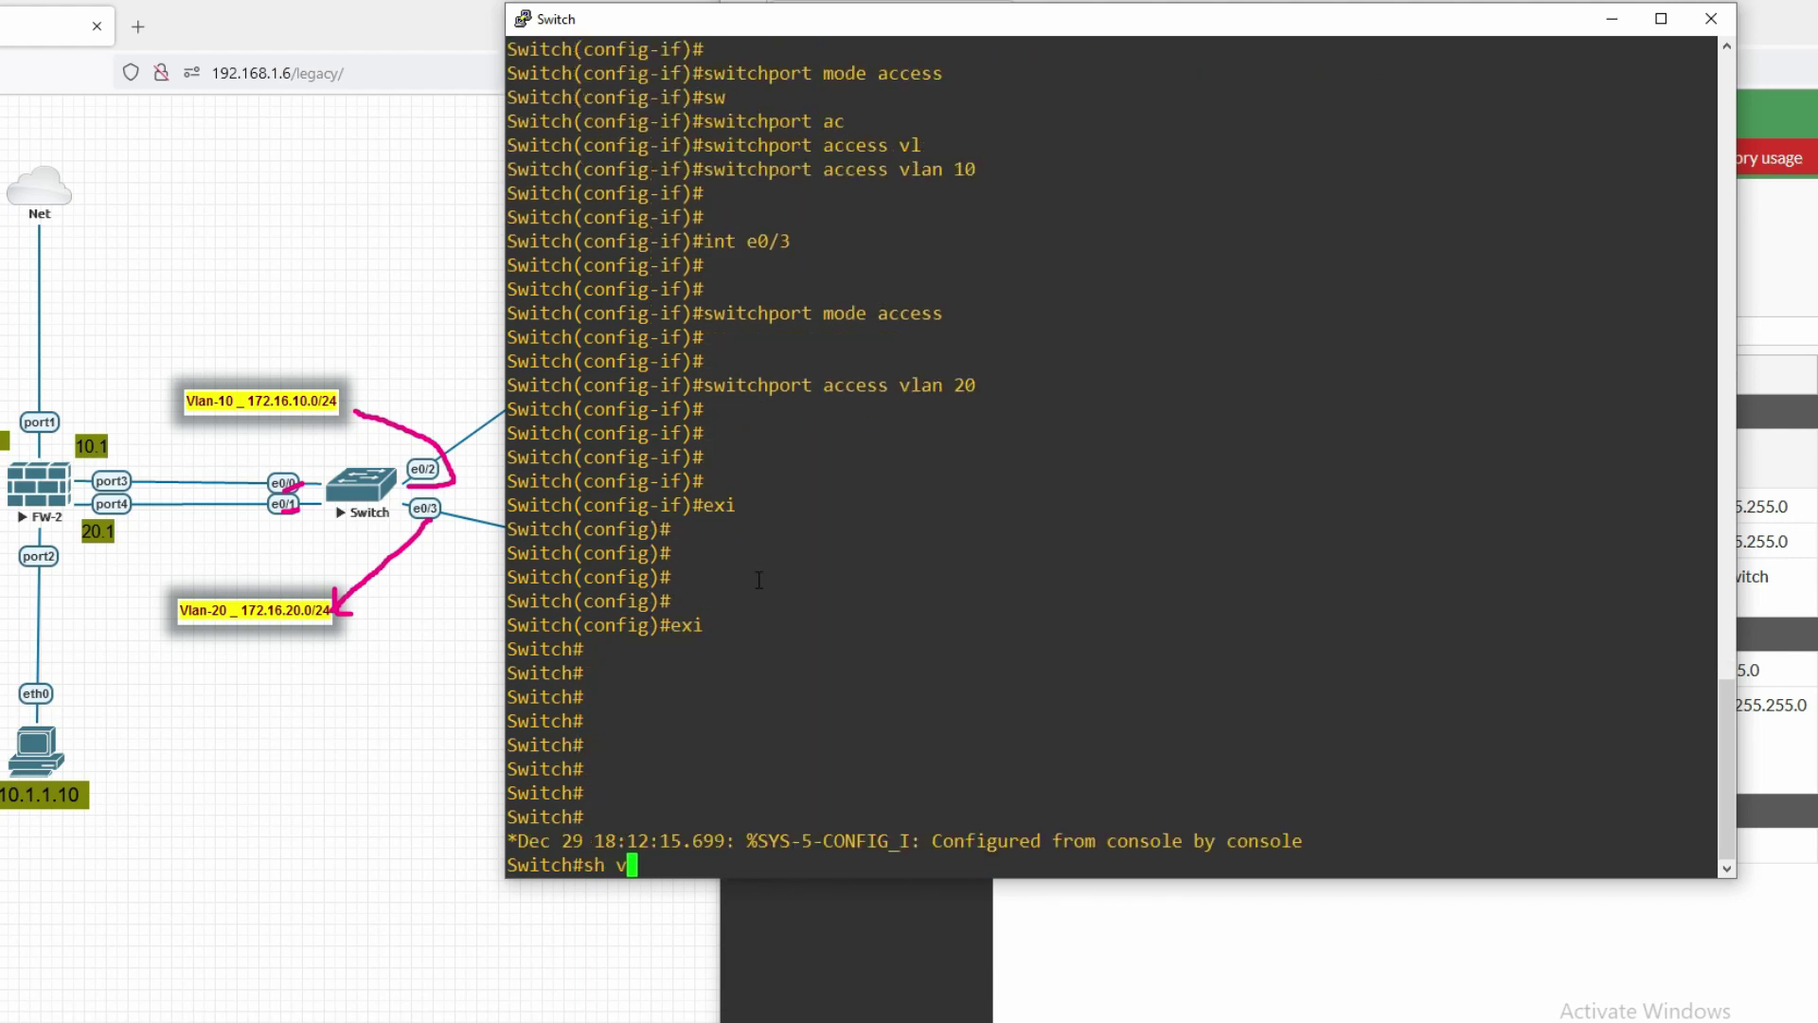
{"action": "key", "text": "Tab"}
{"action": "type", "text": "n"}
{"action": "key", "text": "Return"}
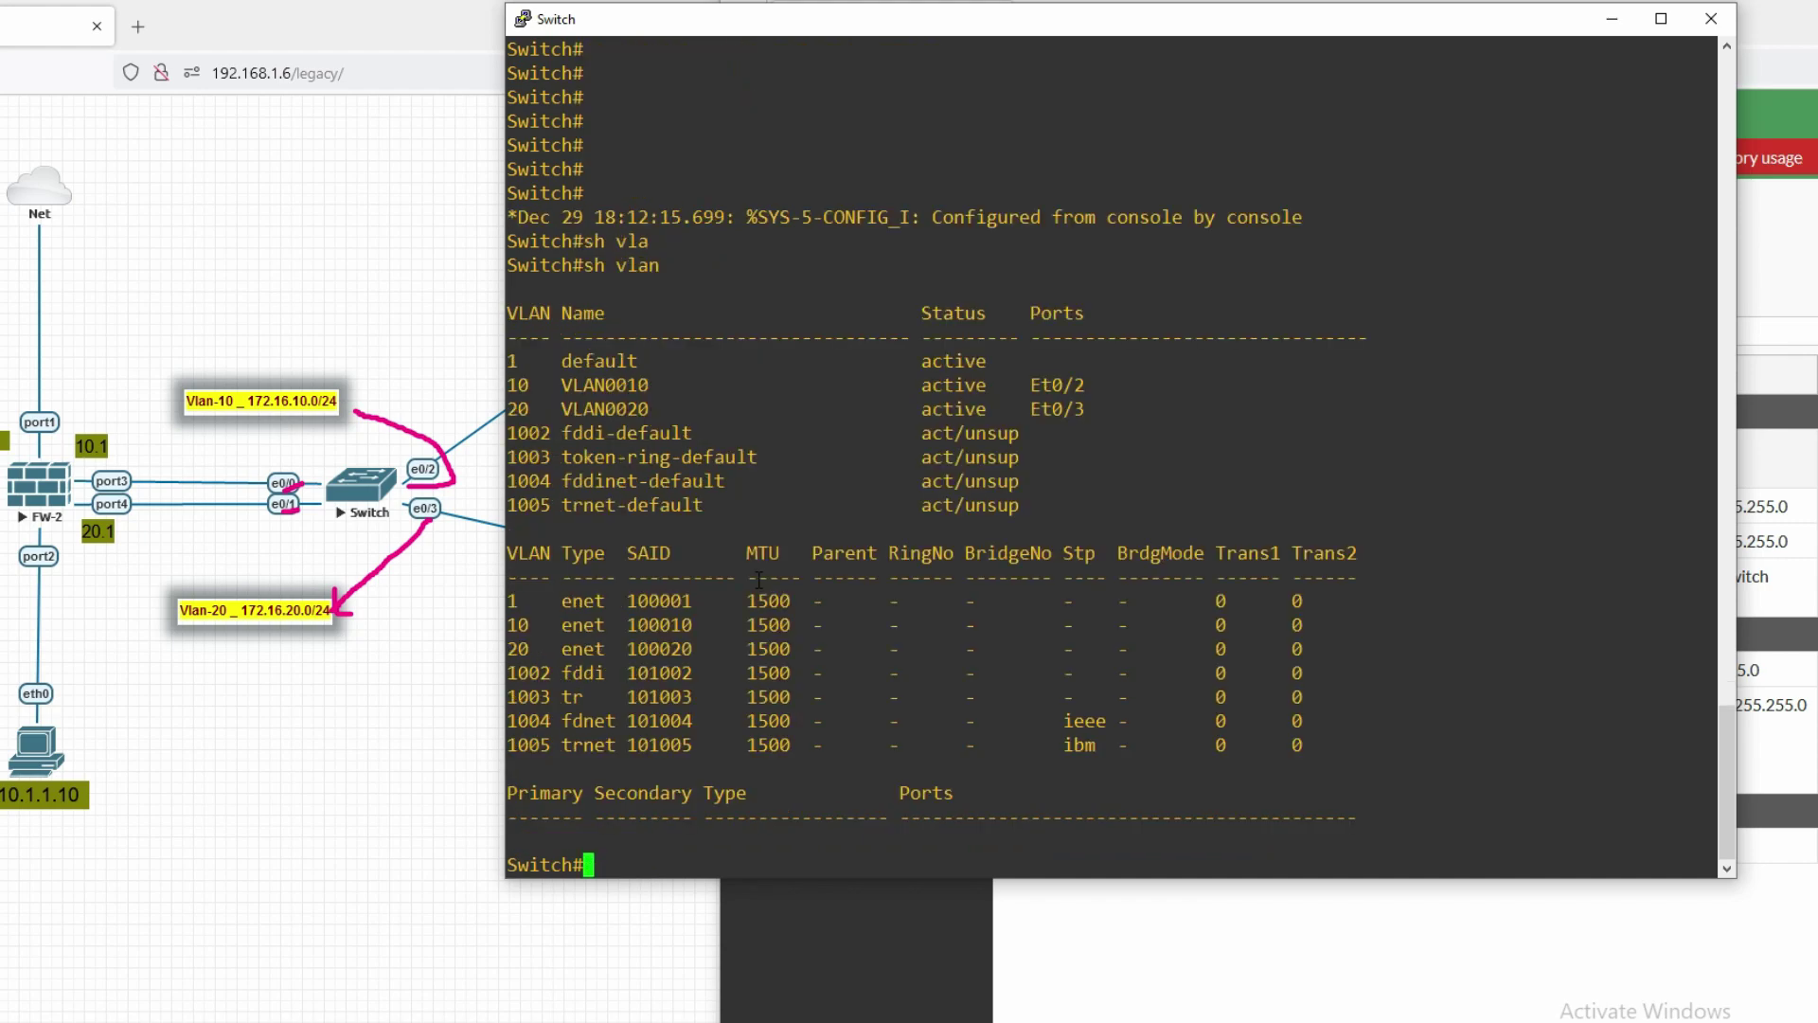
{"action": "left_click_drag", "start_coordinate": [518, 384], "coordinate": [856, 384]}
{"action": "left_click_drag", "start_coordinate": [615, 409], "coordinate": [996, 409]}
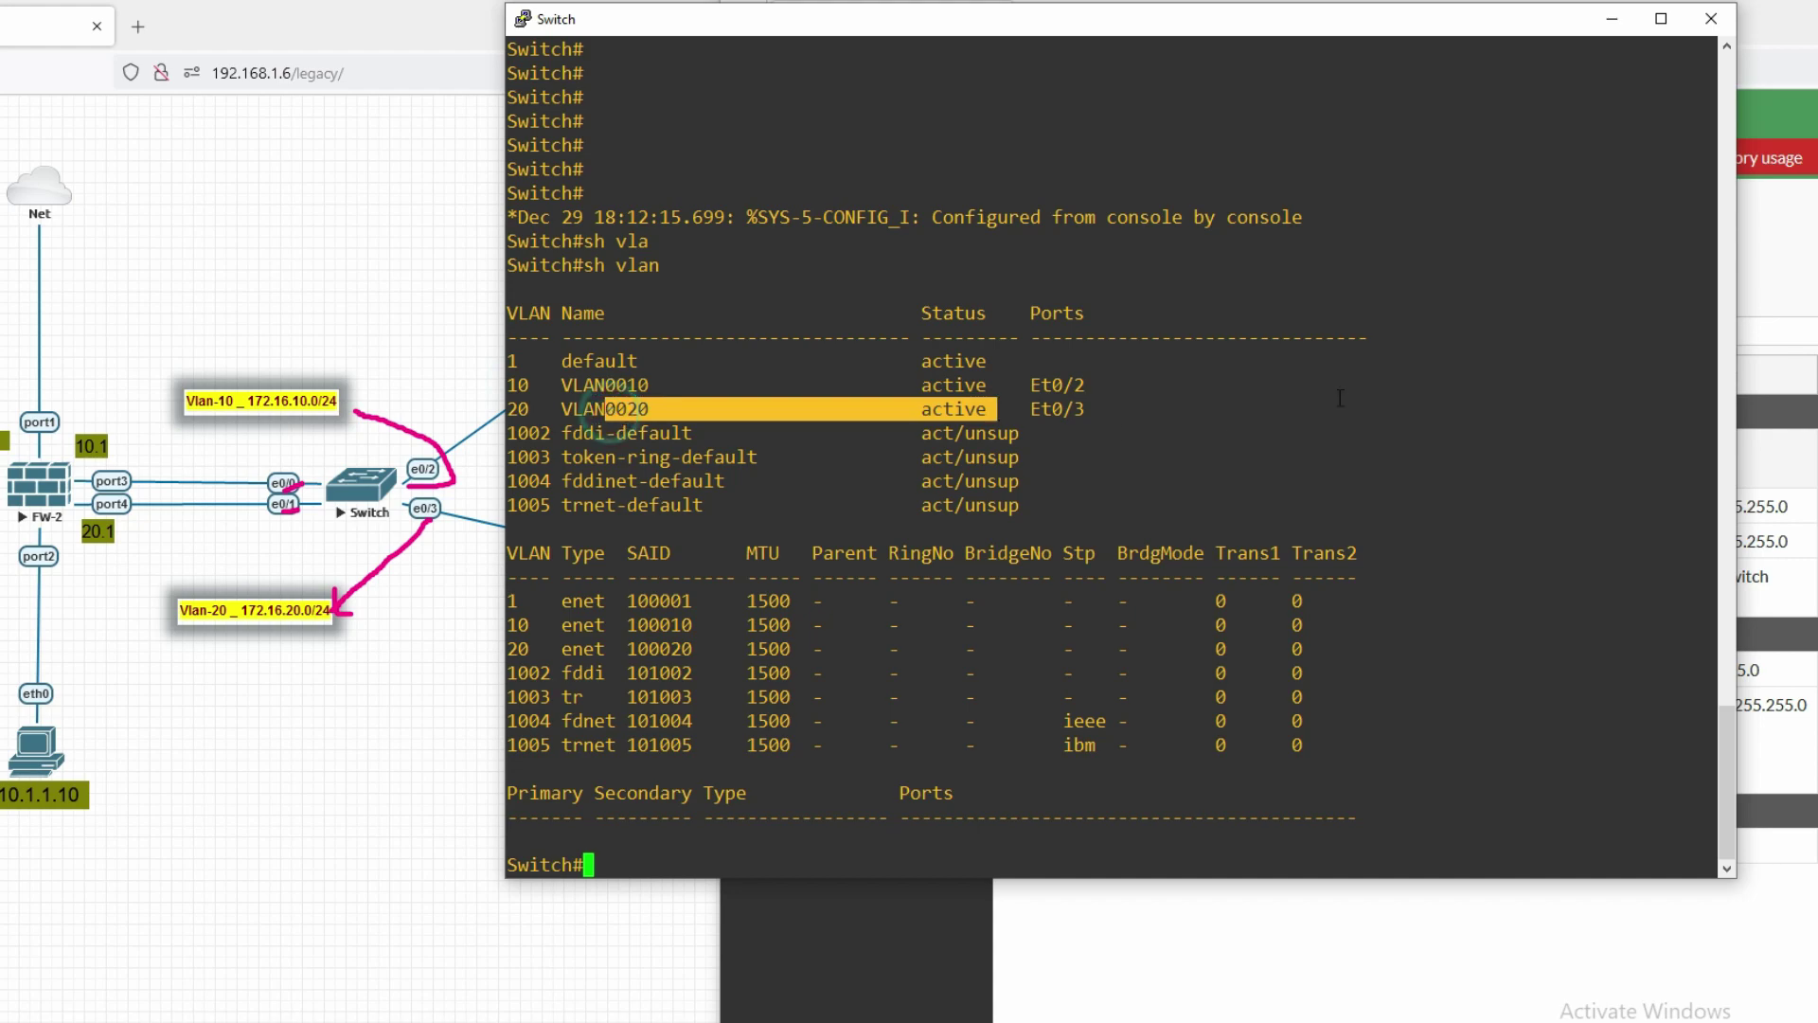
- Minimize the switch console, open the console of the 172.16.10.10 server router and enter privileged EXEC mode
{"action": "left_click", "coordinate": [1614, 19]}
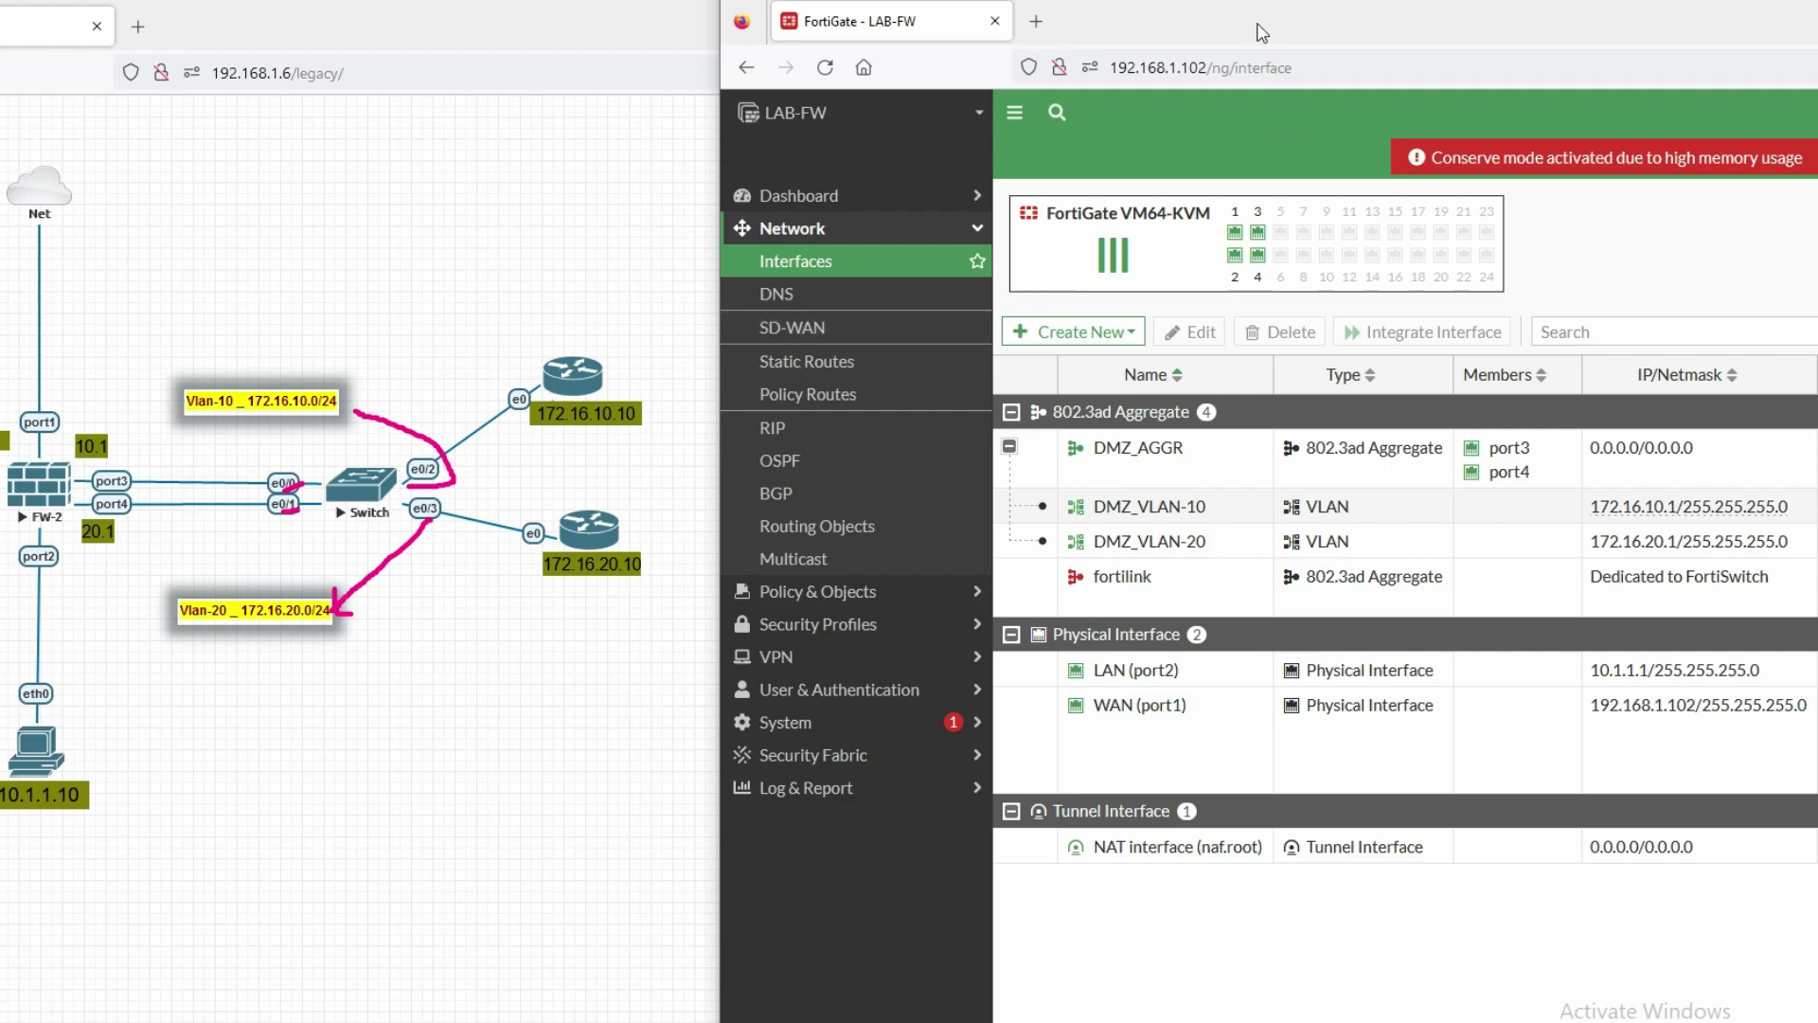
{"action": "left_click", "coordinate": [581, 384]}
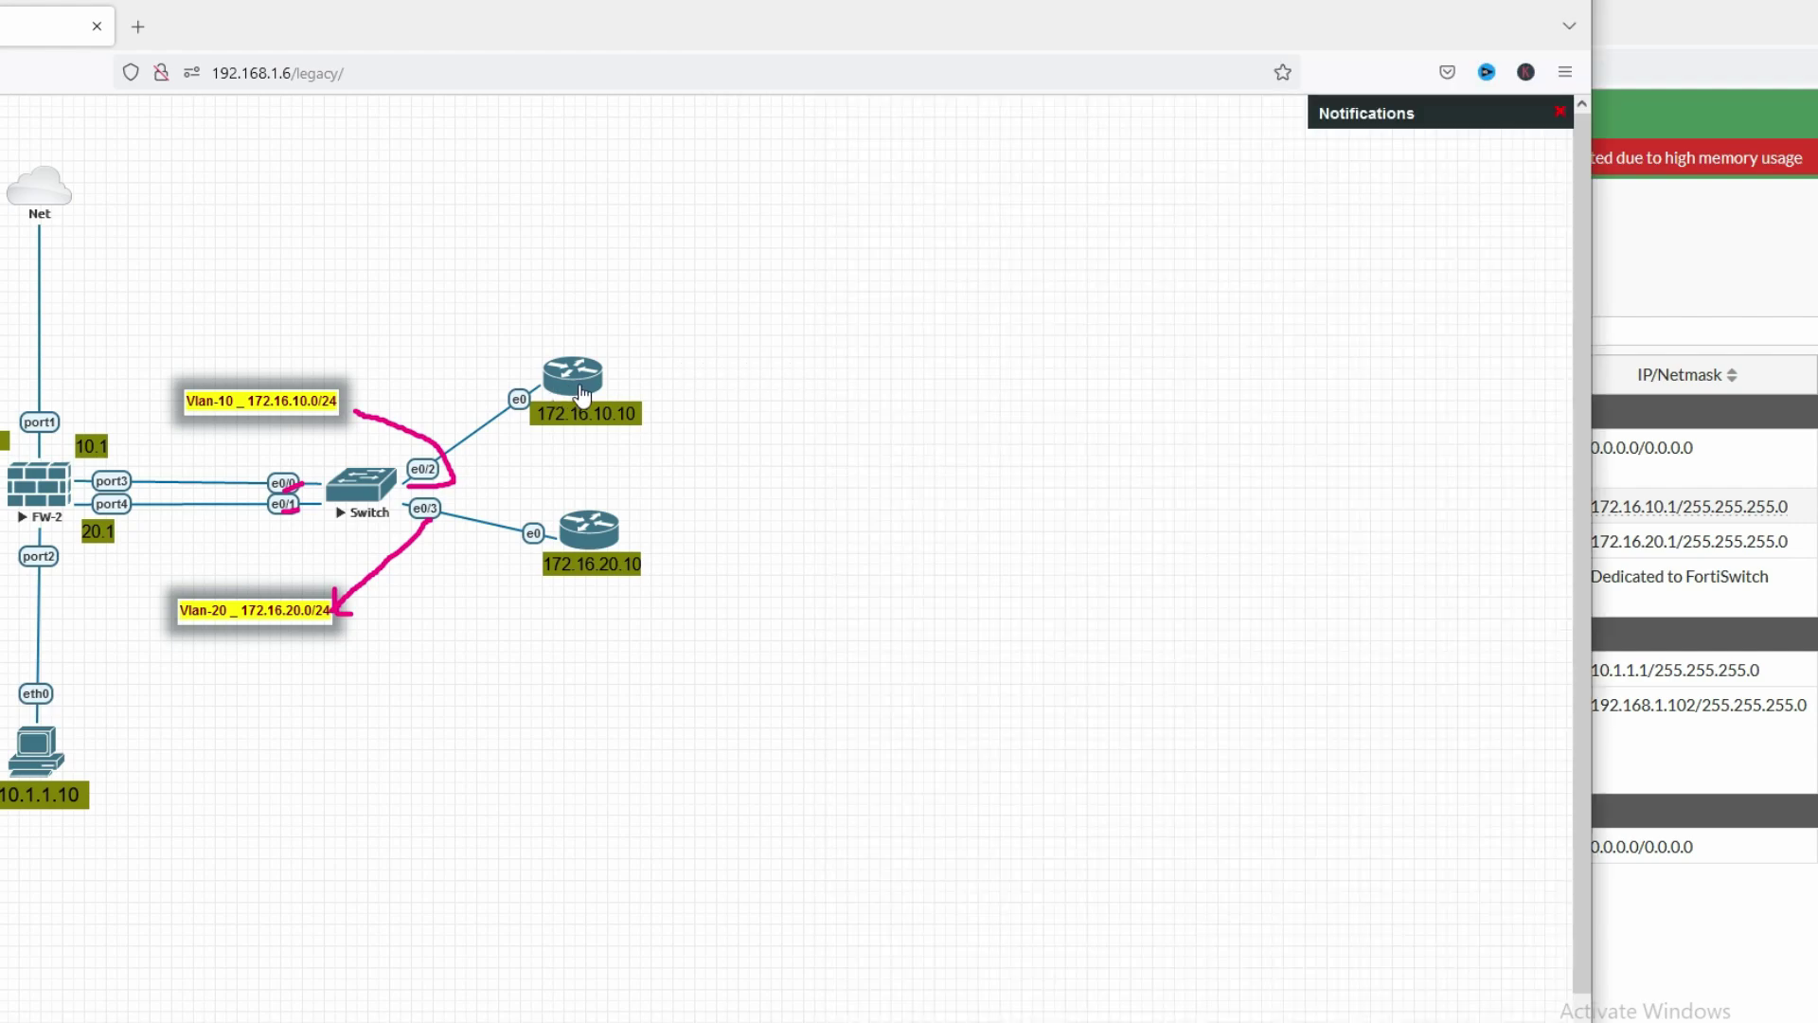
{"action": "left_click_drag", "start_coordinate": [468, 210], "coordinate": [1037, 156]}
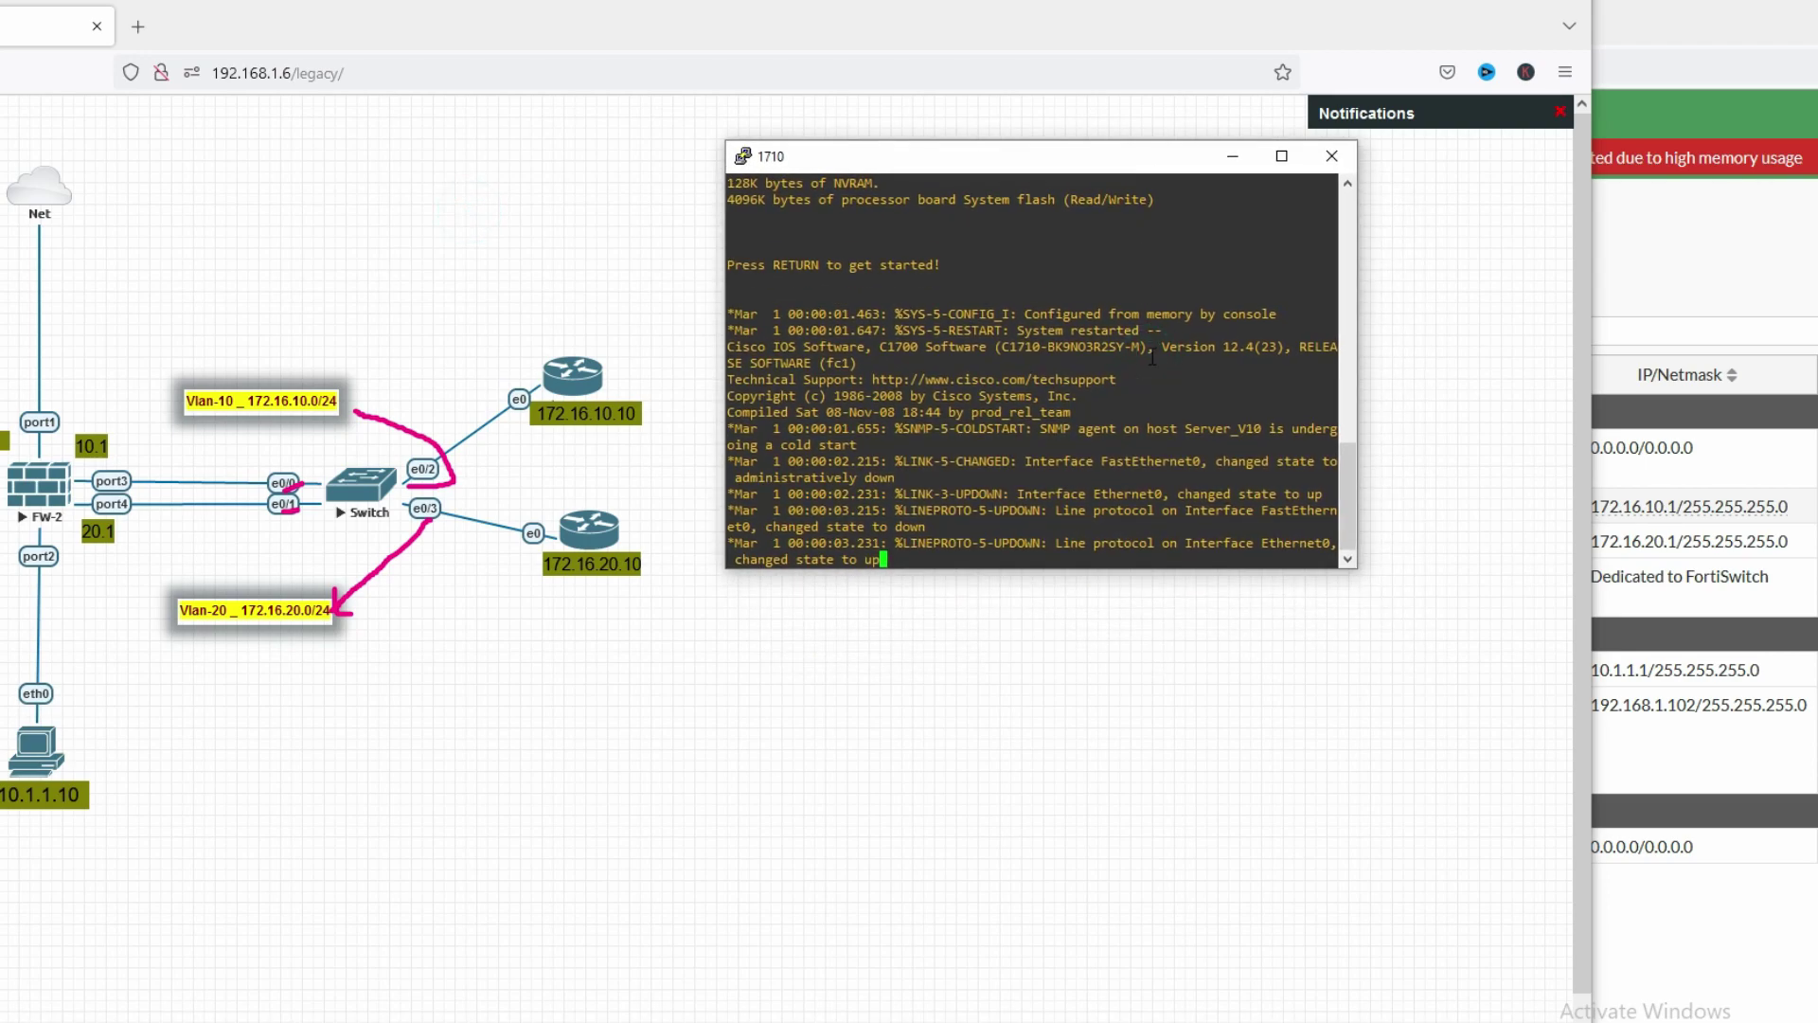
{"action": "key", "text": "Return"}
{"action": "key", "text": "Return"}
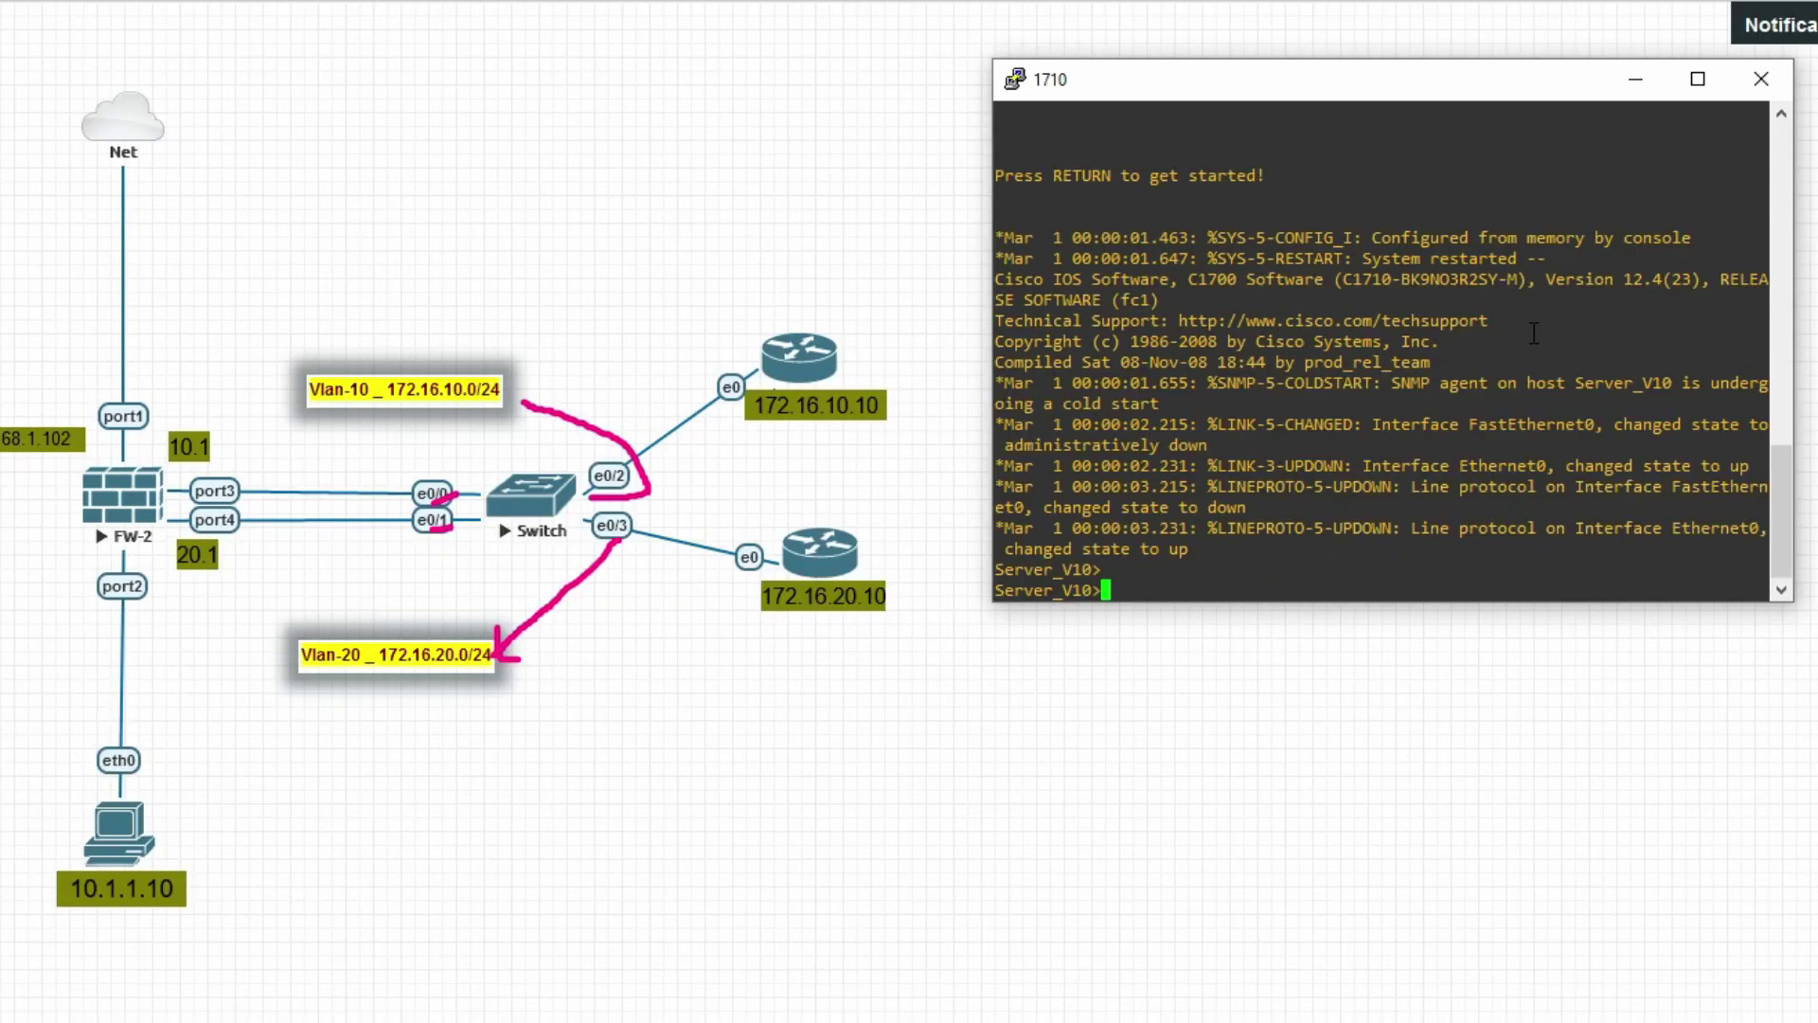
{"action": "type", "text": "en"}
{"action": "key", "text": "Return"}
{"action": "key", "text": "Return"}
{"action": "key", "text": "Return"}
{"action": "key", "text": "Return"}
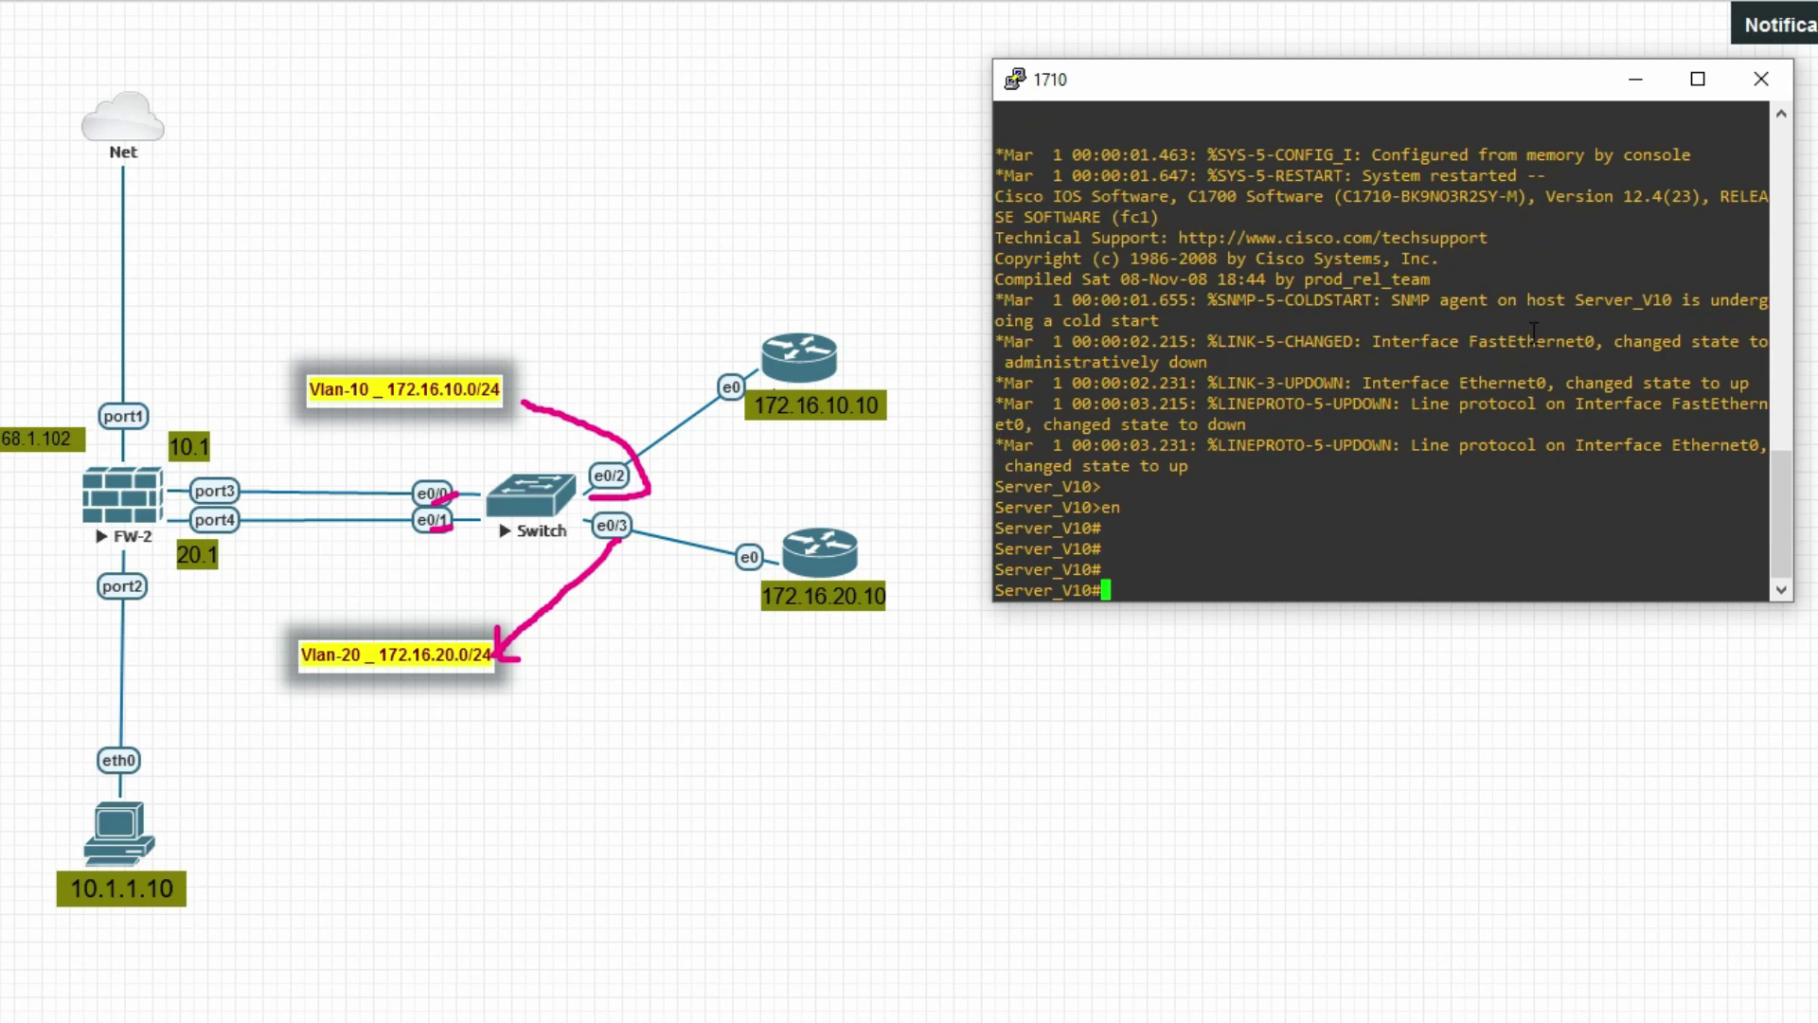
- Display the brief IP interface summary on Server_V10 and highlight Ethernet0's address
{"action": "type", "text": "sh ip int br"}
{"action": "key", "text": "Return"}
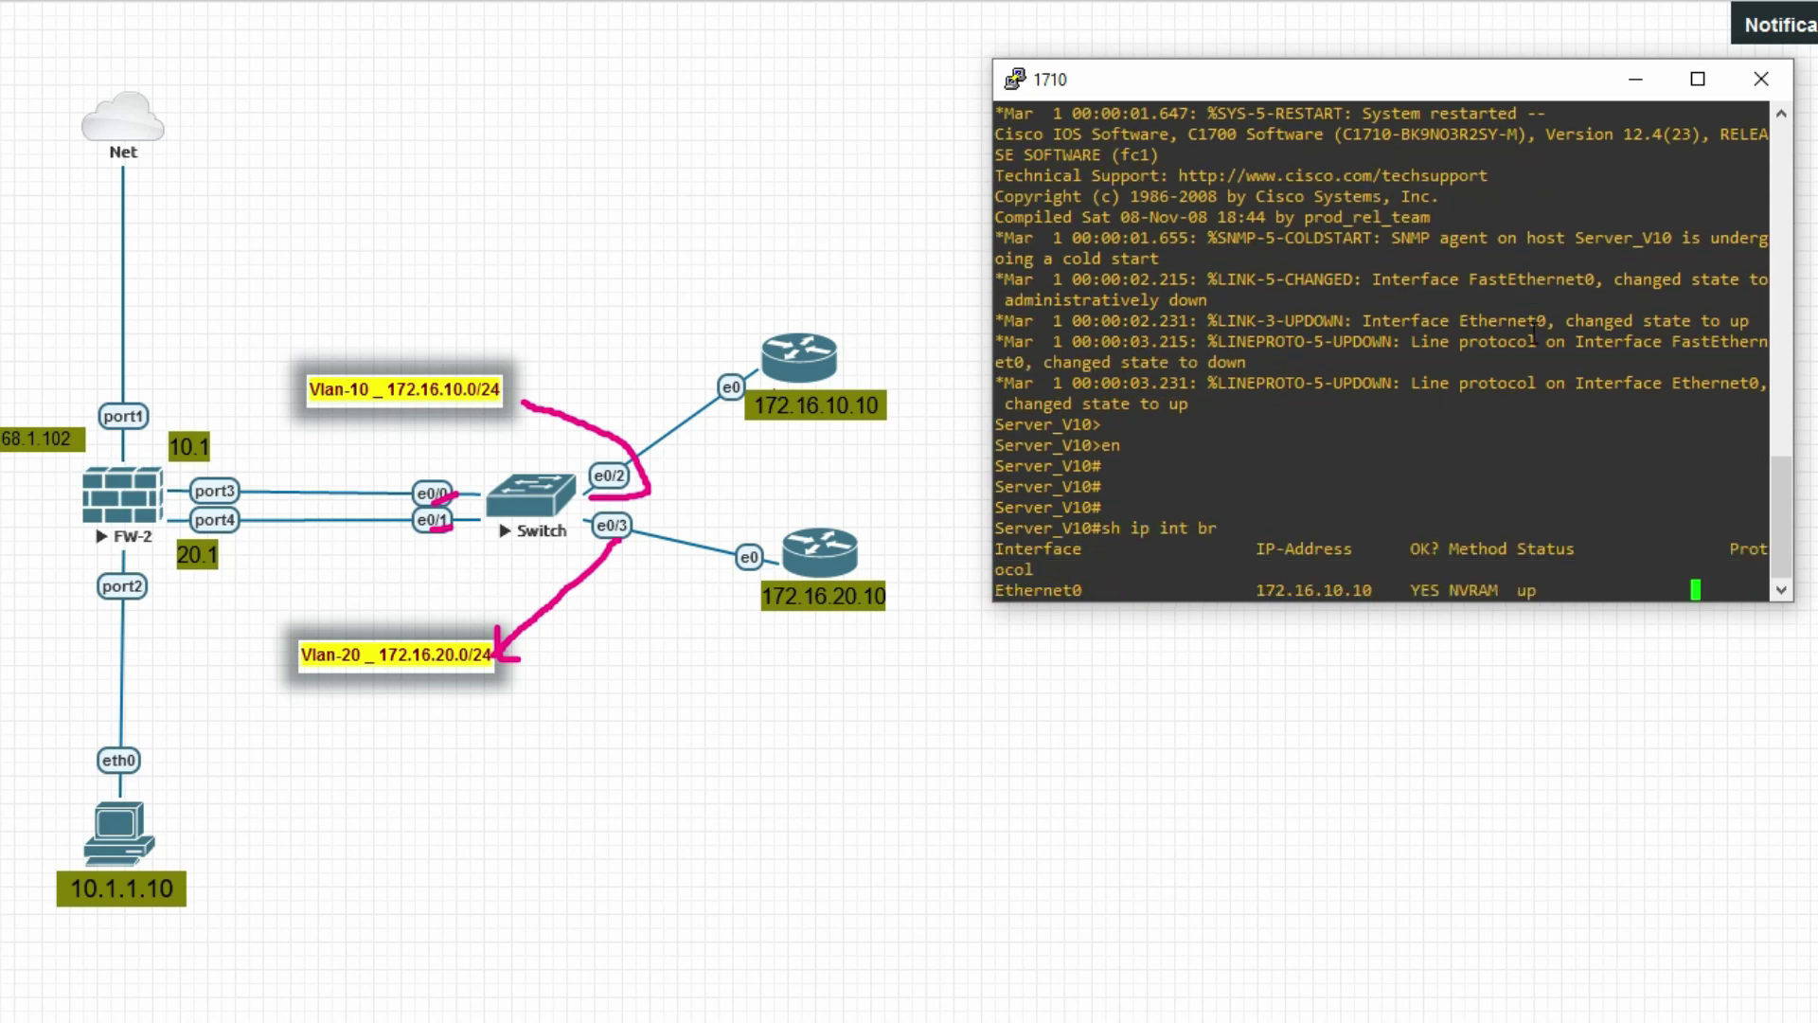
{"action": "left_click_drag", "start_coordinate": [1375, 507], "coordinate": [1248, 507]}
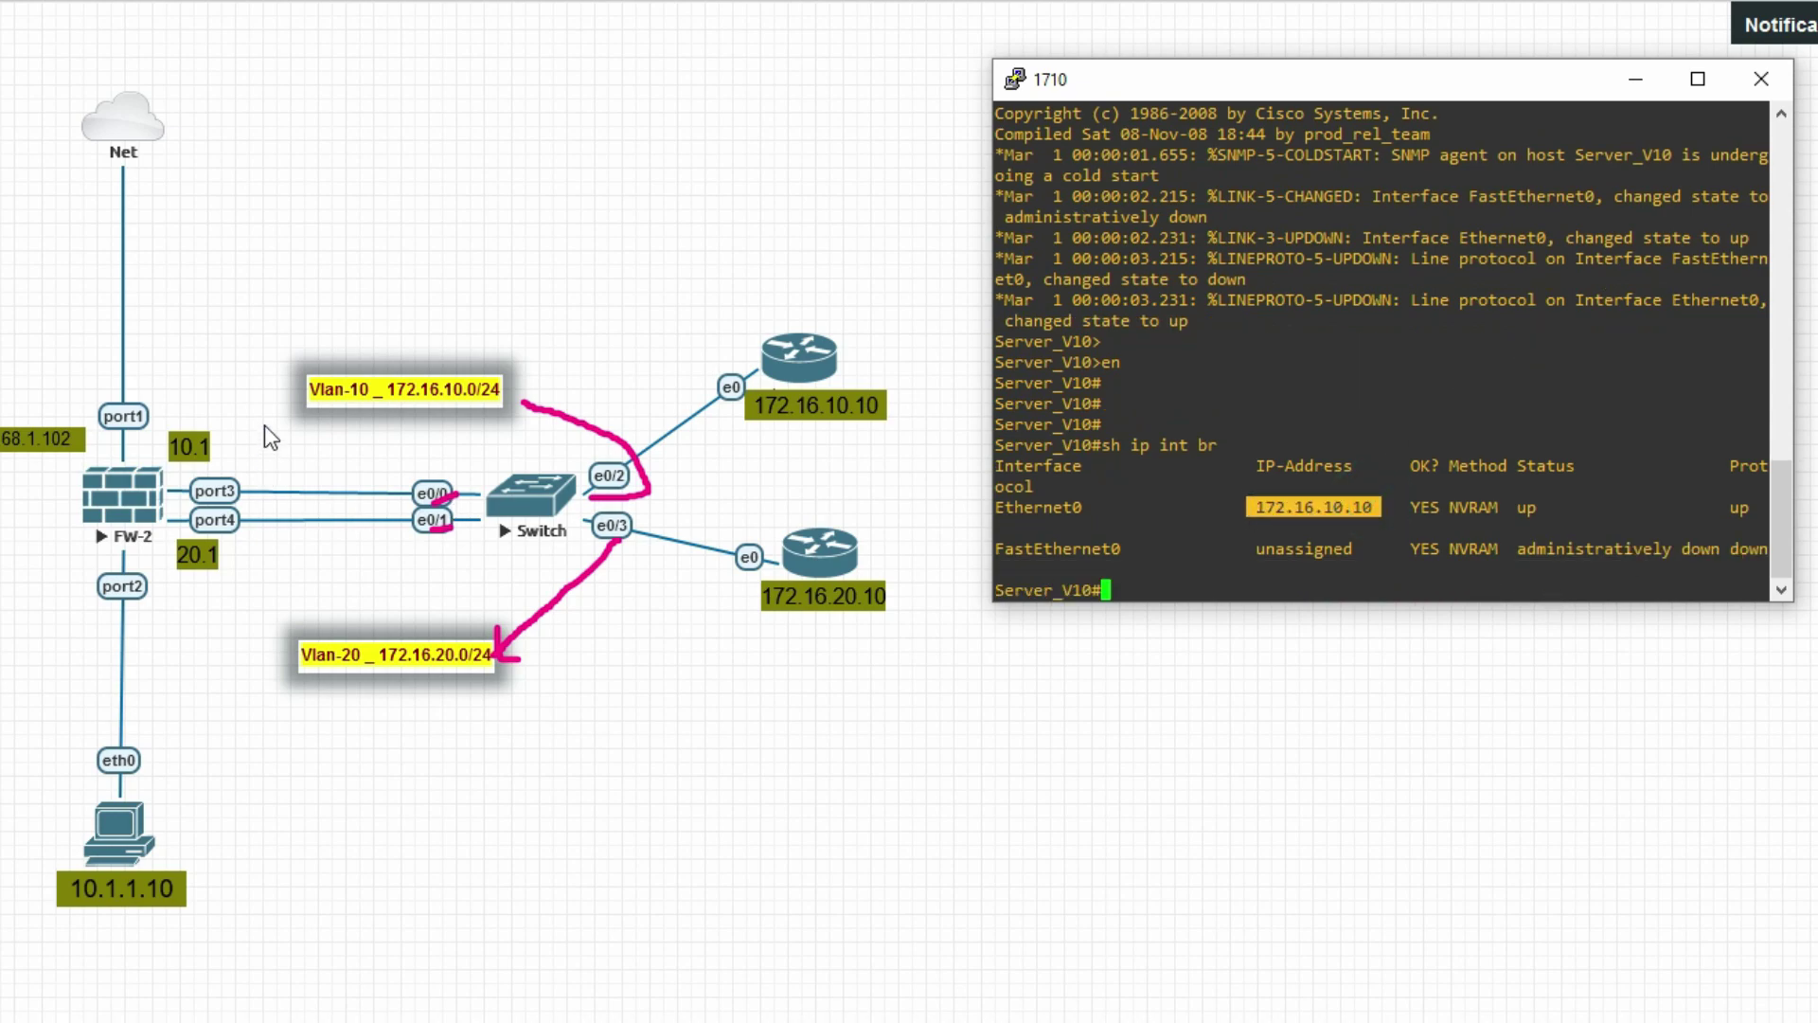
- Ping the firewall's VLAN 10 gateway 172.16.10.1 from Server_V10
{"action": "left_click", "coordinate": [1190, 542]}
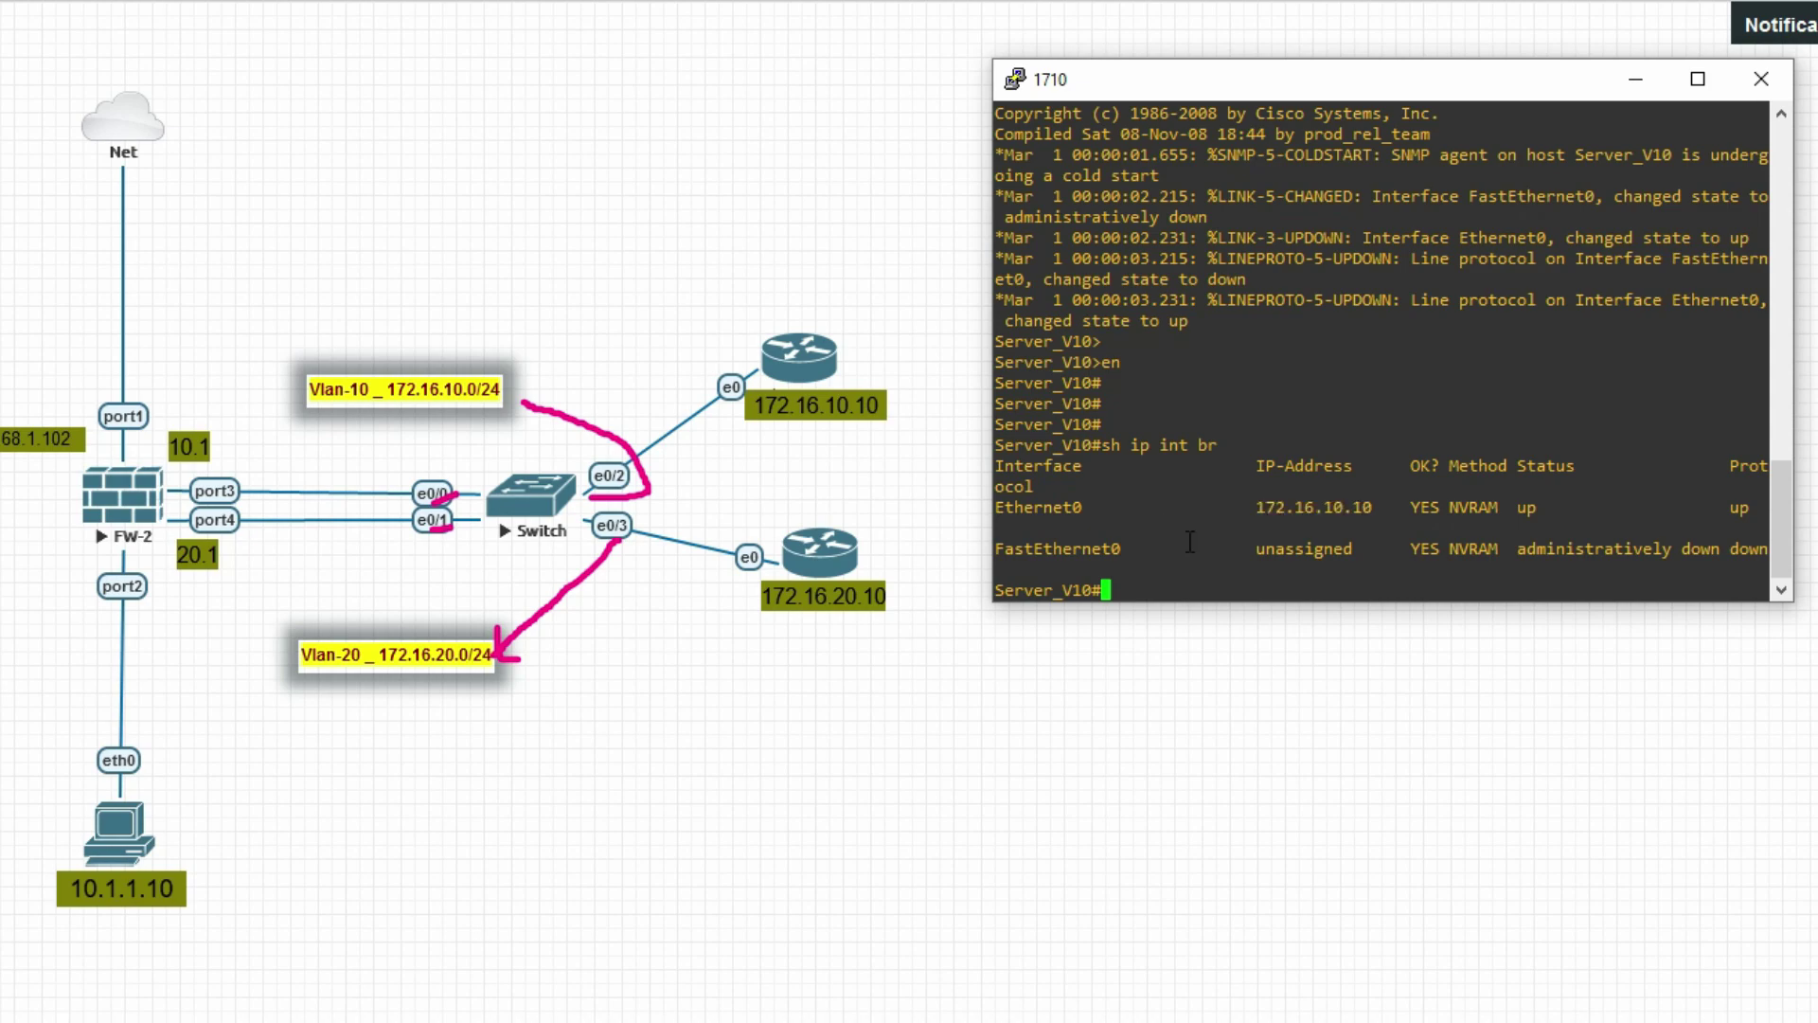
{"action": "type", "text": "ping 172.16.10.1"}
{"action": "key", "text": "Return"}
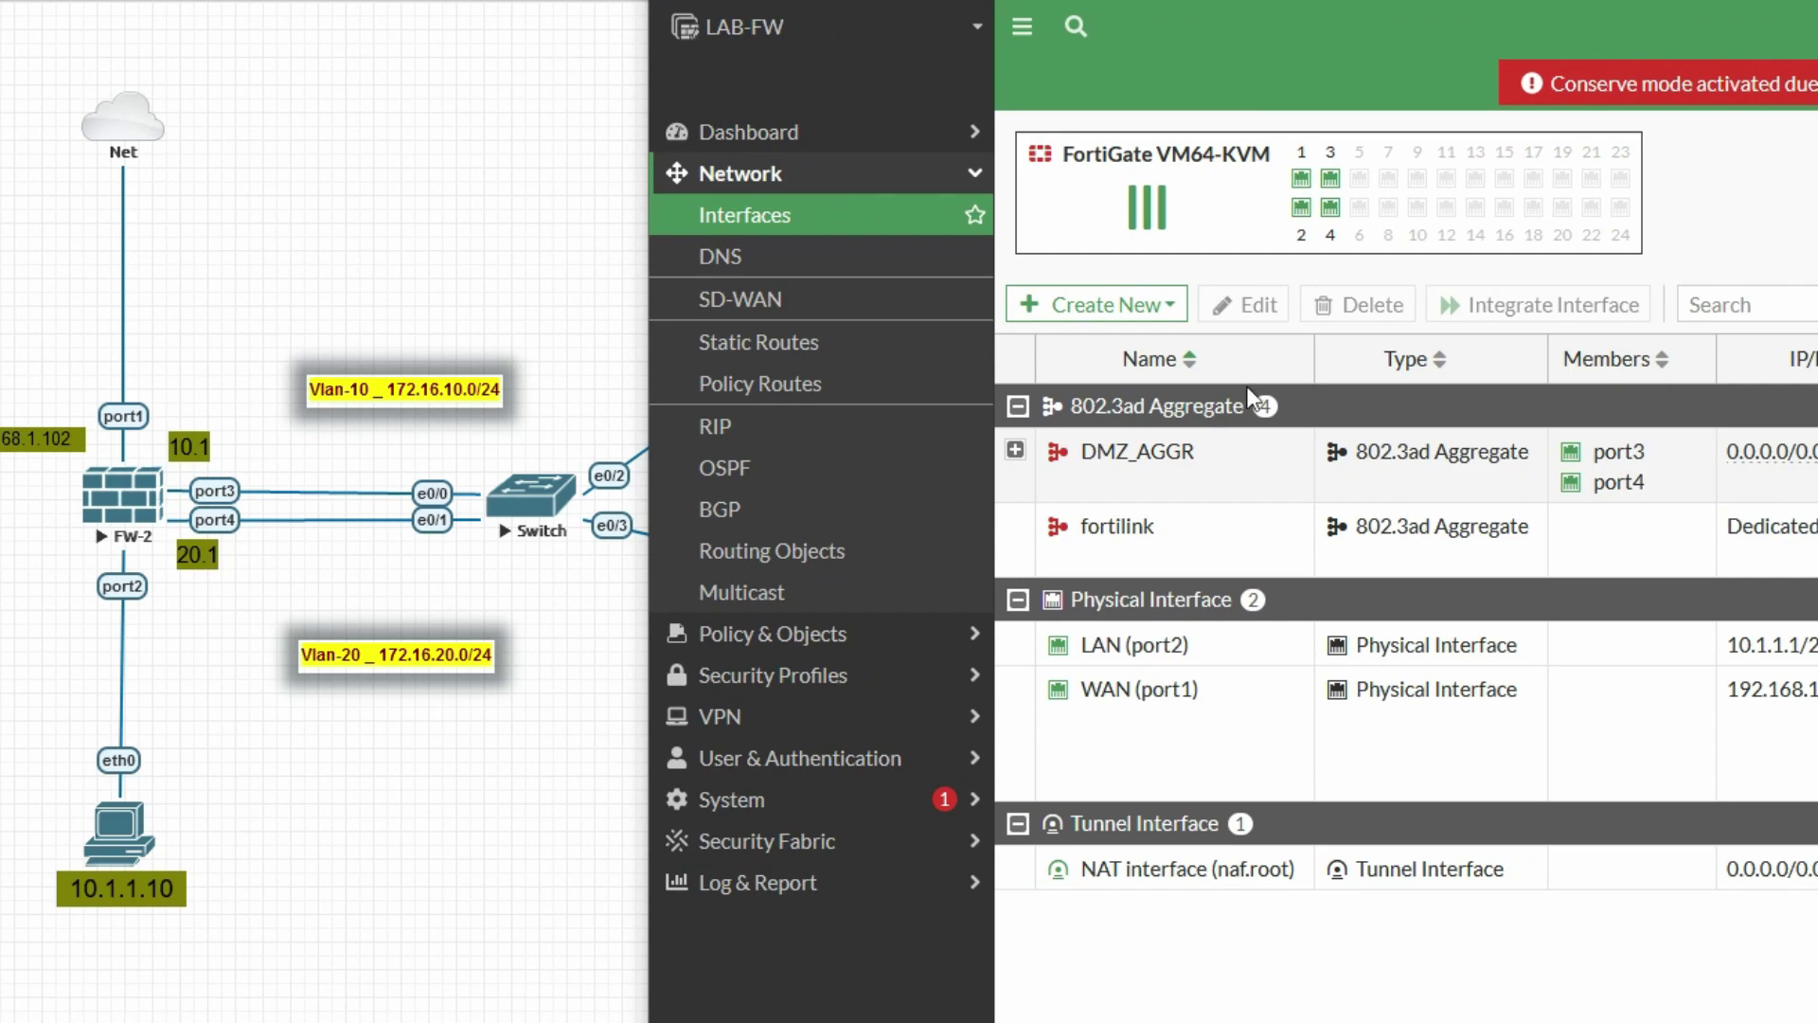
- Underline the status icon of the DMZ_AGGR aggregate in the FortiGate interface list
{"action": "left_click_drag", "start_coordinate": [1039, 475], "coordinate": [1072, 468]}
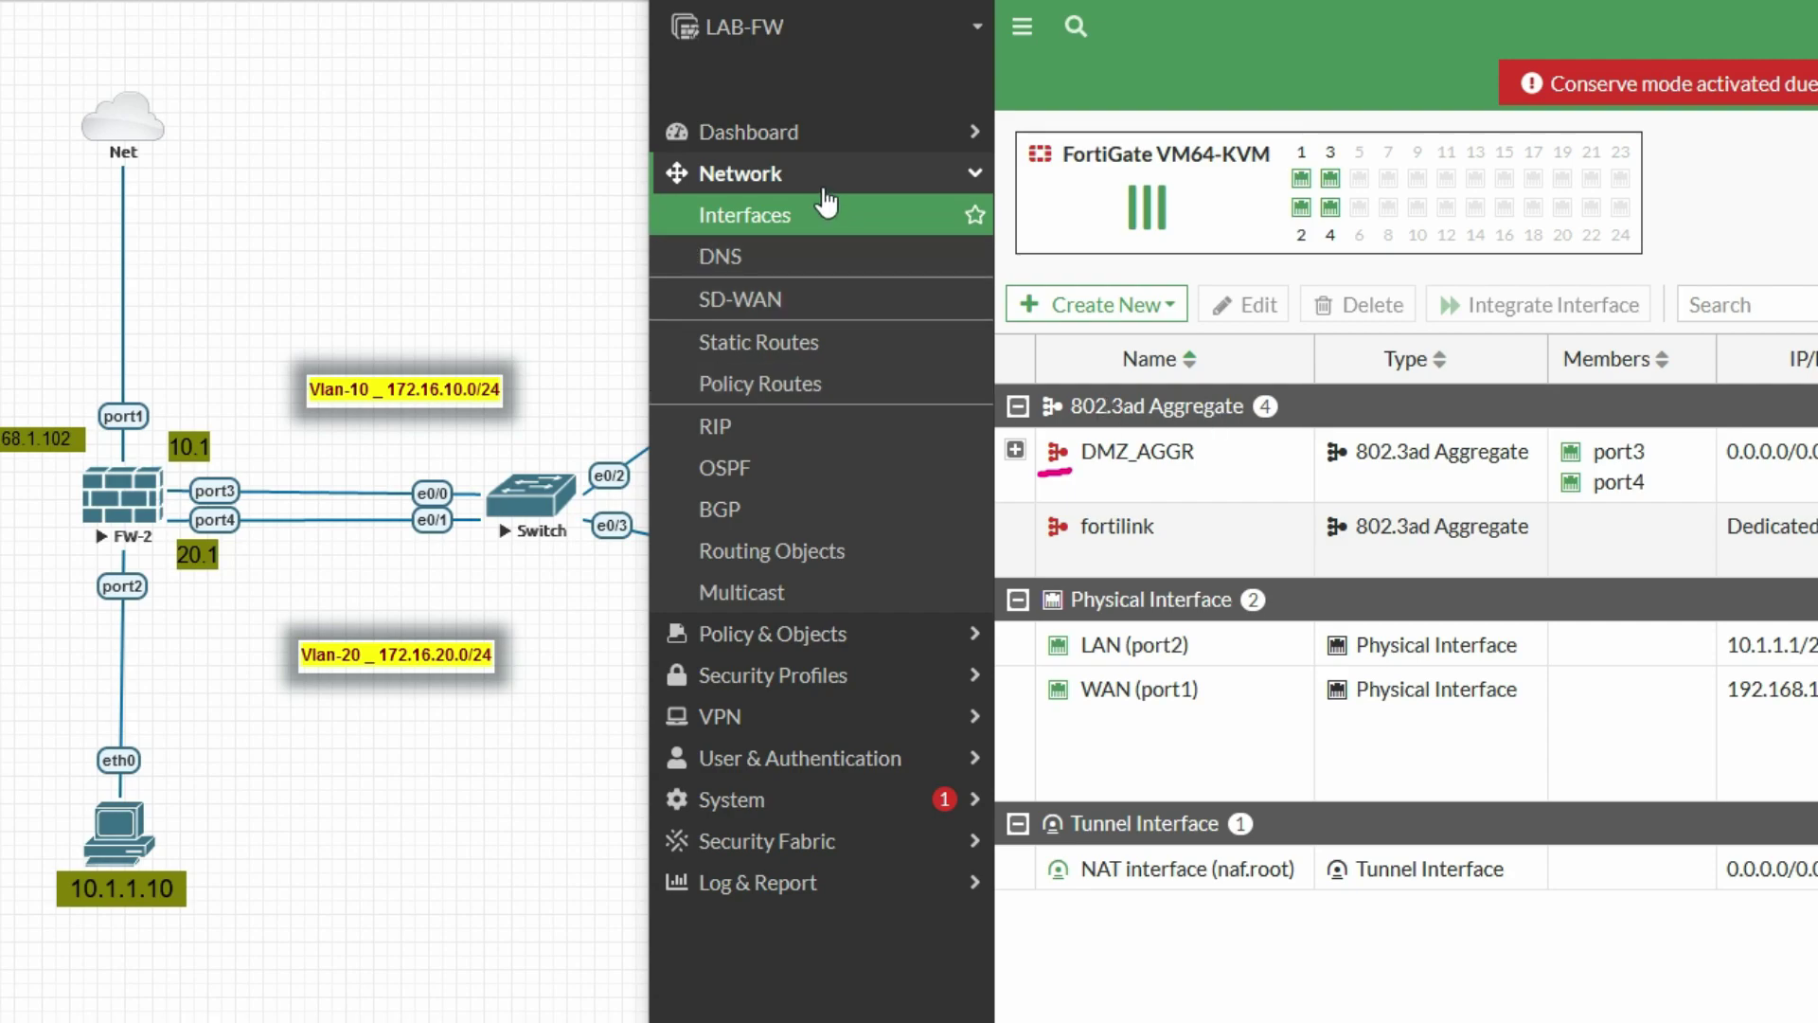
{"action": "mouse_move", "coordinate": [1329, 178]}
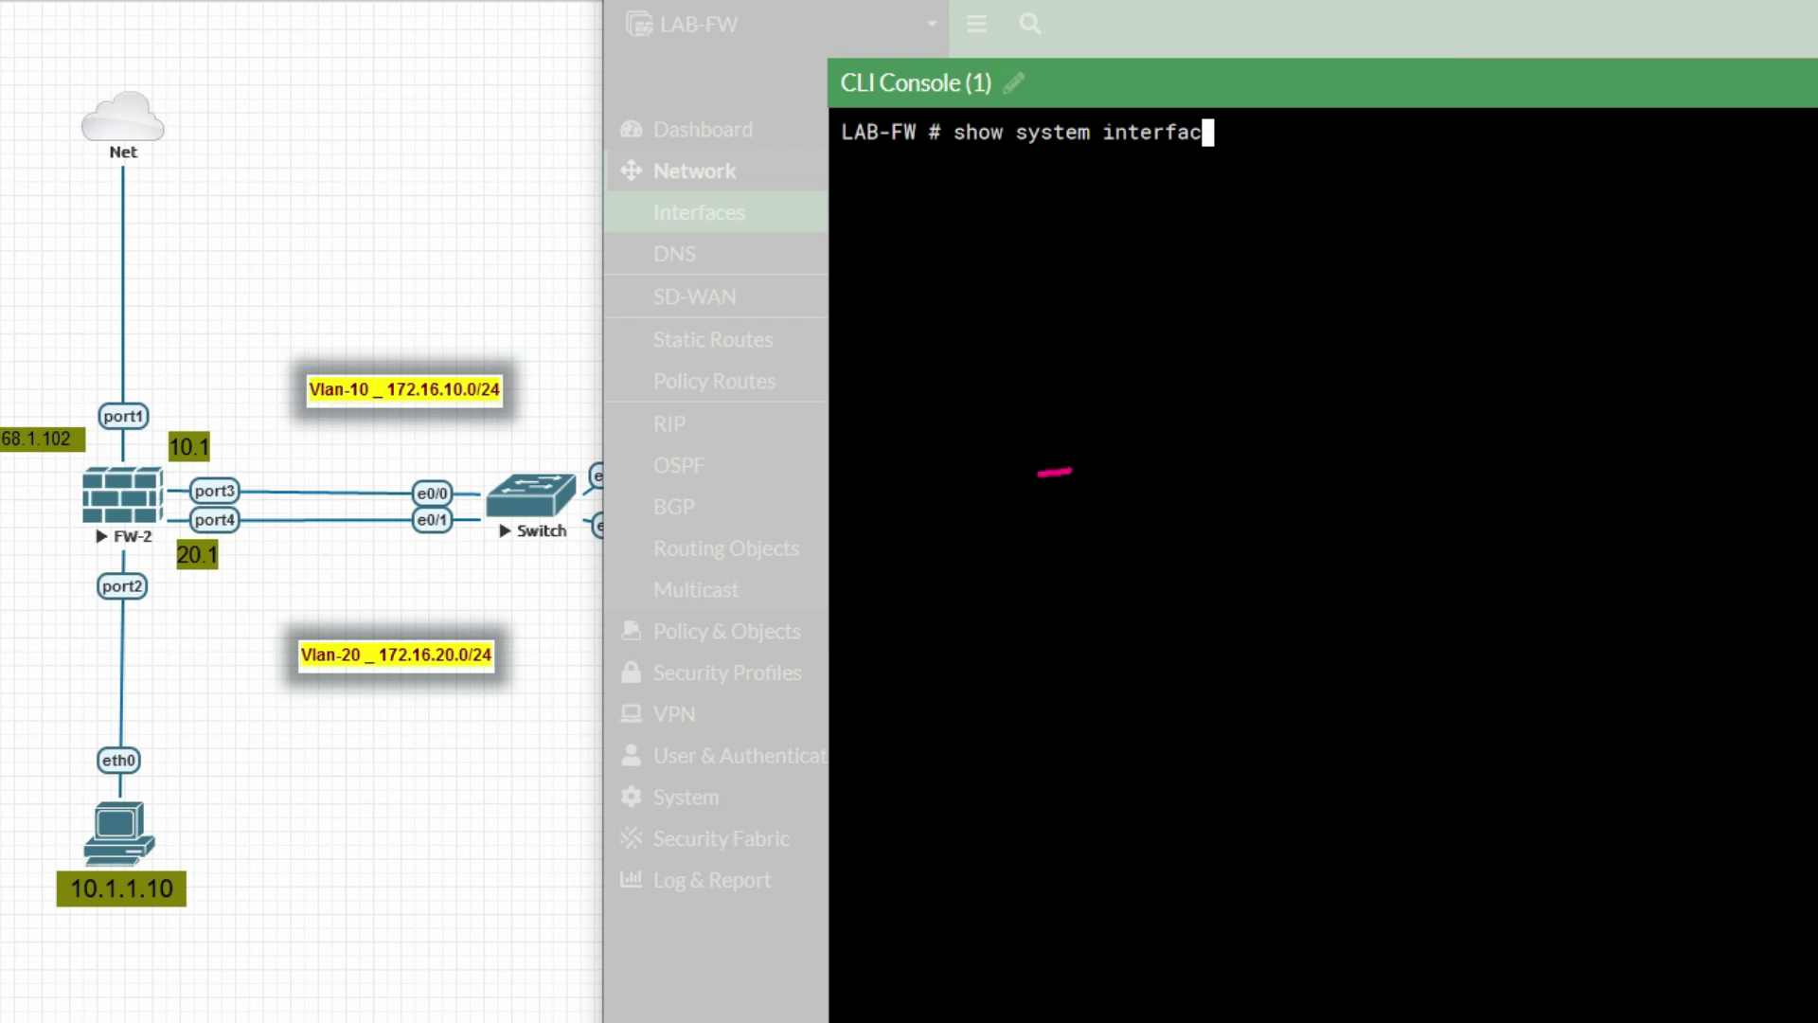
- Clear the incomplete show system interface command from the FortiGate CLI console prompt
{"action": "key", "text": "BackSpace"}
{"action": "key", "text": "BackSpace"}
{"action": "key", "text": "BackSpace"}
{"action": "key", "text": "BackSpace"}
{"action": "key", "text": "BackSpace"}
{"action": "key", "text": "BackSpace"}
{"action": "key", "text": "BackSpace"}
{"action": "key", "text": "BackSpace"}
{"action": "key", "text": "BackSpace"}
{"action": "key", "text": "BackSpace"}
{"action": "key", "text": "BackSpace"}
{"action": "key", "text": "BackSpace"}
{"action": "key", "text": "BackSpace"}
{"action": "key", "text": "BackSpace"}
{"action": "key", "text": "BackSpace"}
{"action": "key", "text": "BackSpace"}
{"action": "key", "text": "BackSpace"}
{"action": "key", "text": "BackSpace"}
{"action": "key", "text": "BackSpace"}
{"action": "key", "text": "BackSpace"}
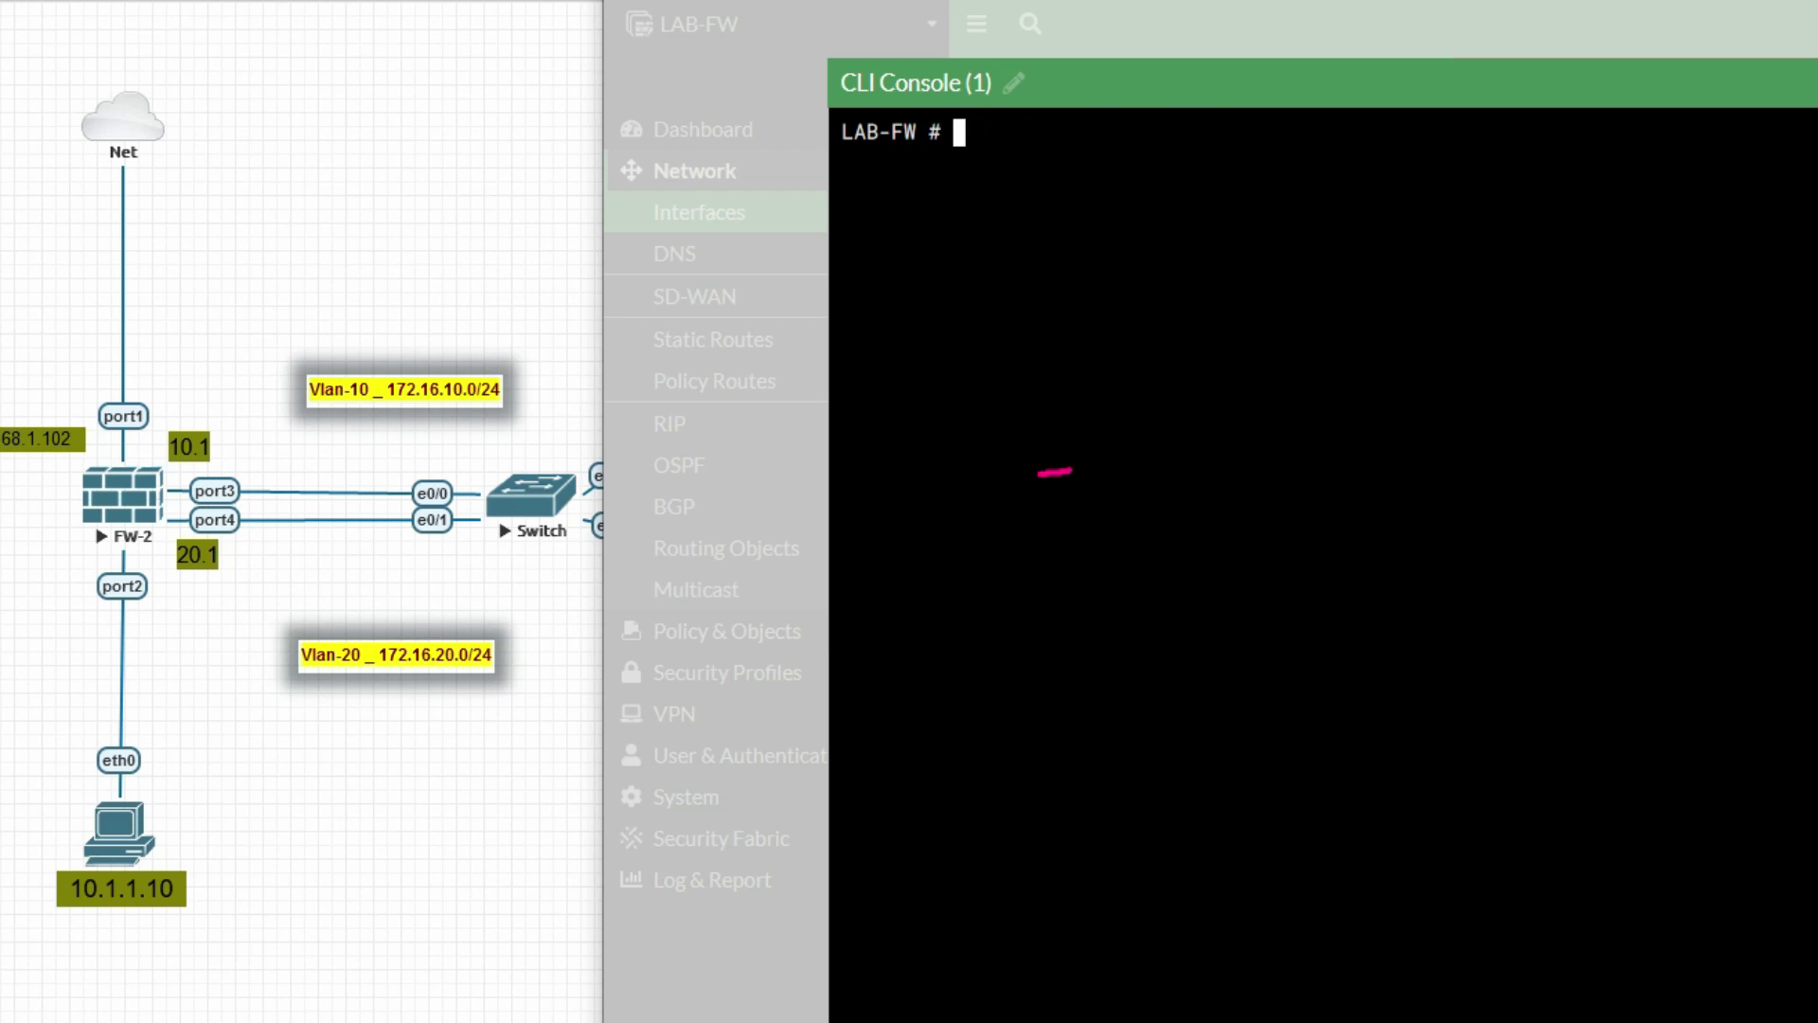
- Look up the options of diagnose netlink aggregate in the FortiGate CLI, then run the command with the list option
{"action": "type", "text": "diagnose "}
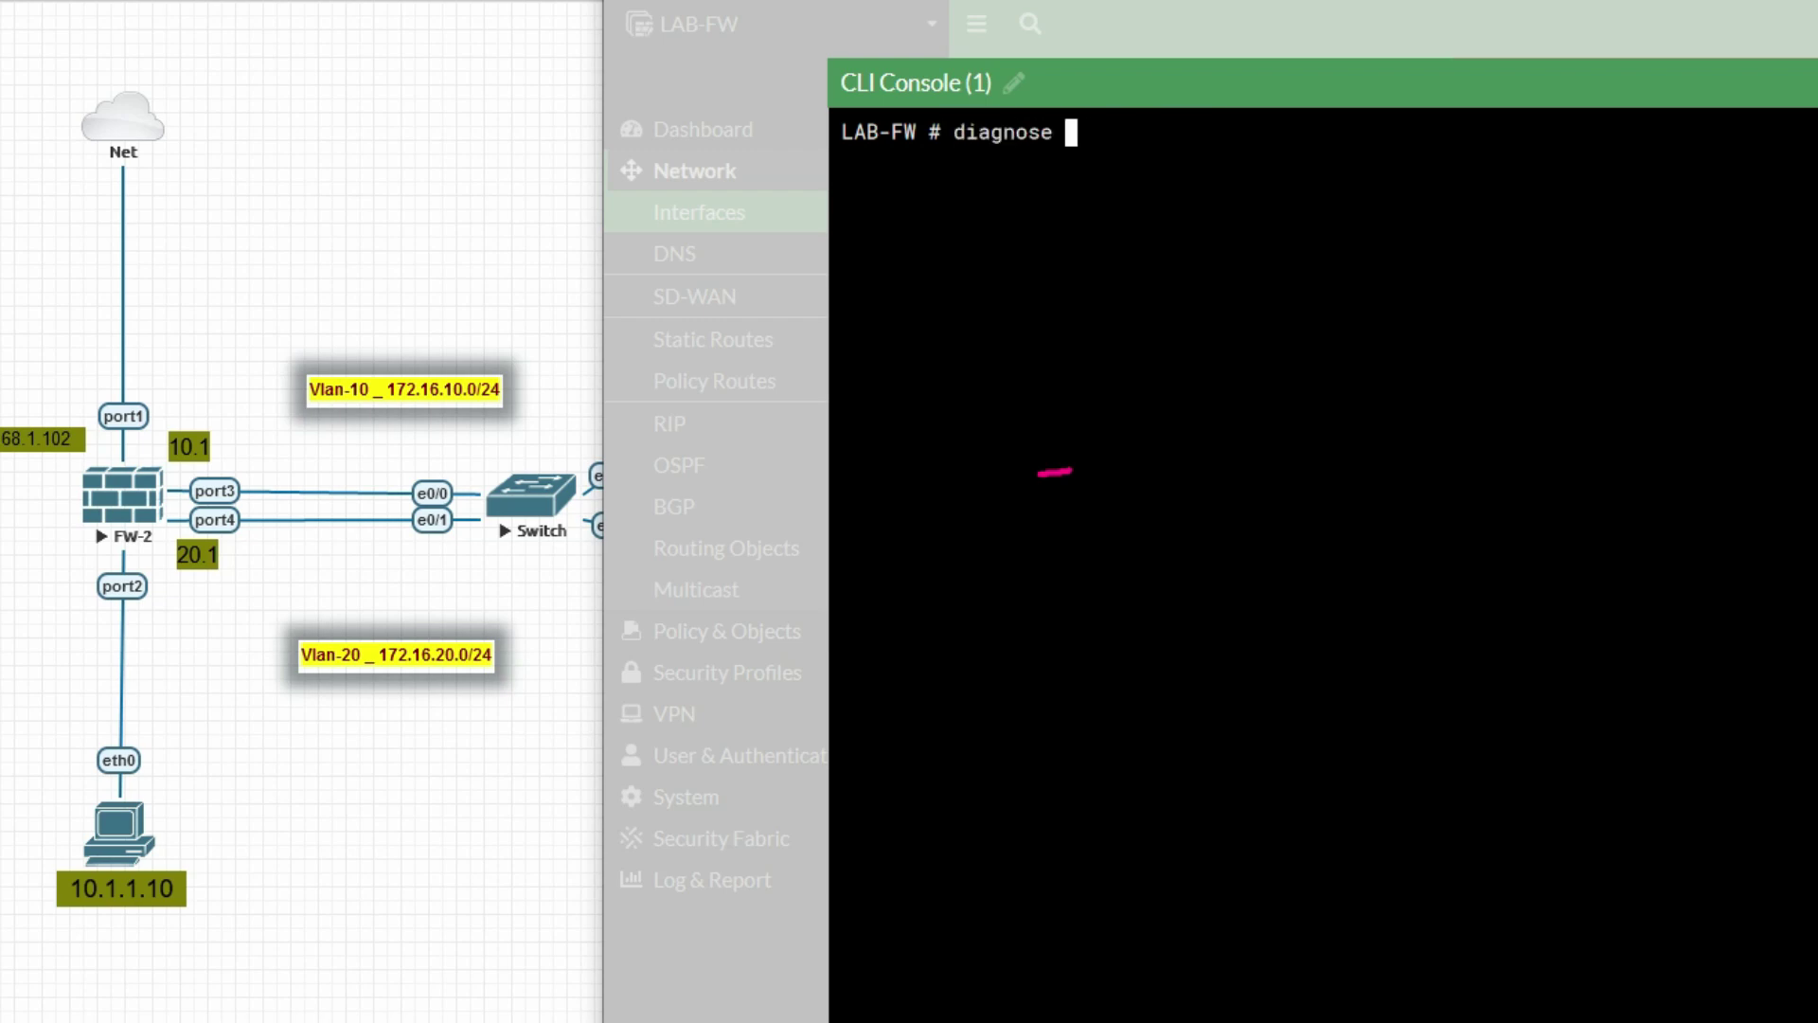
{"action": "type", "text": "netlink ag"}
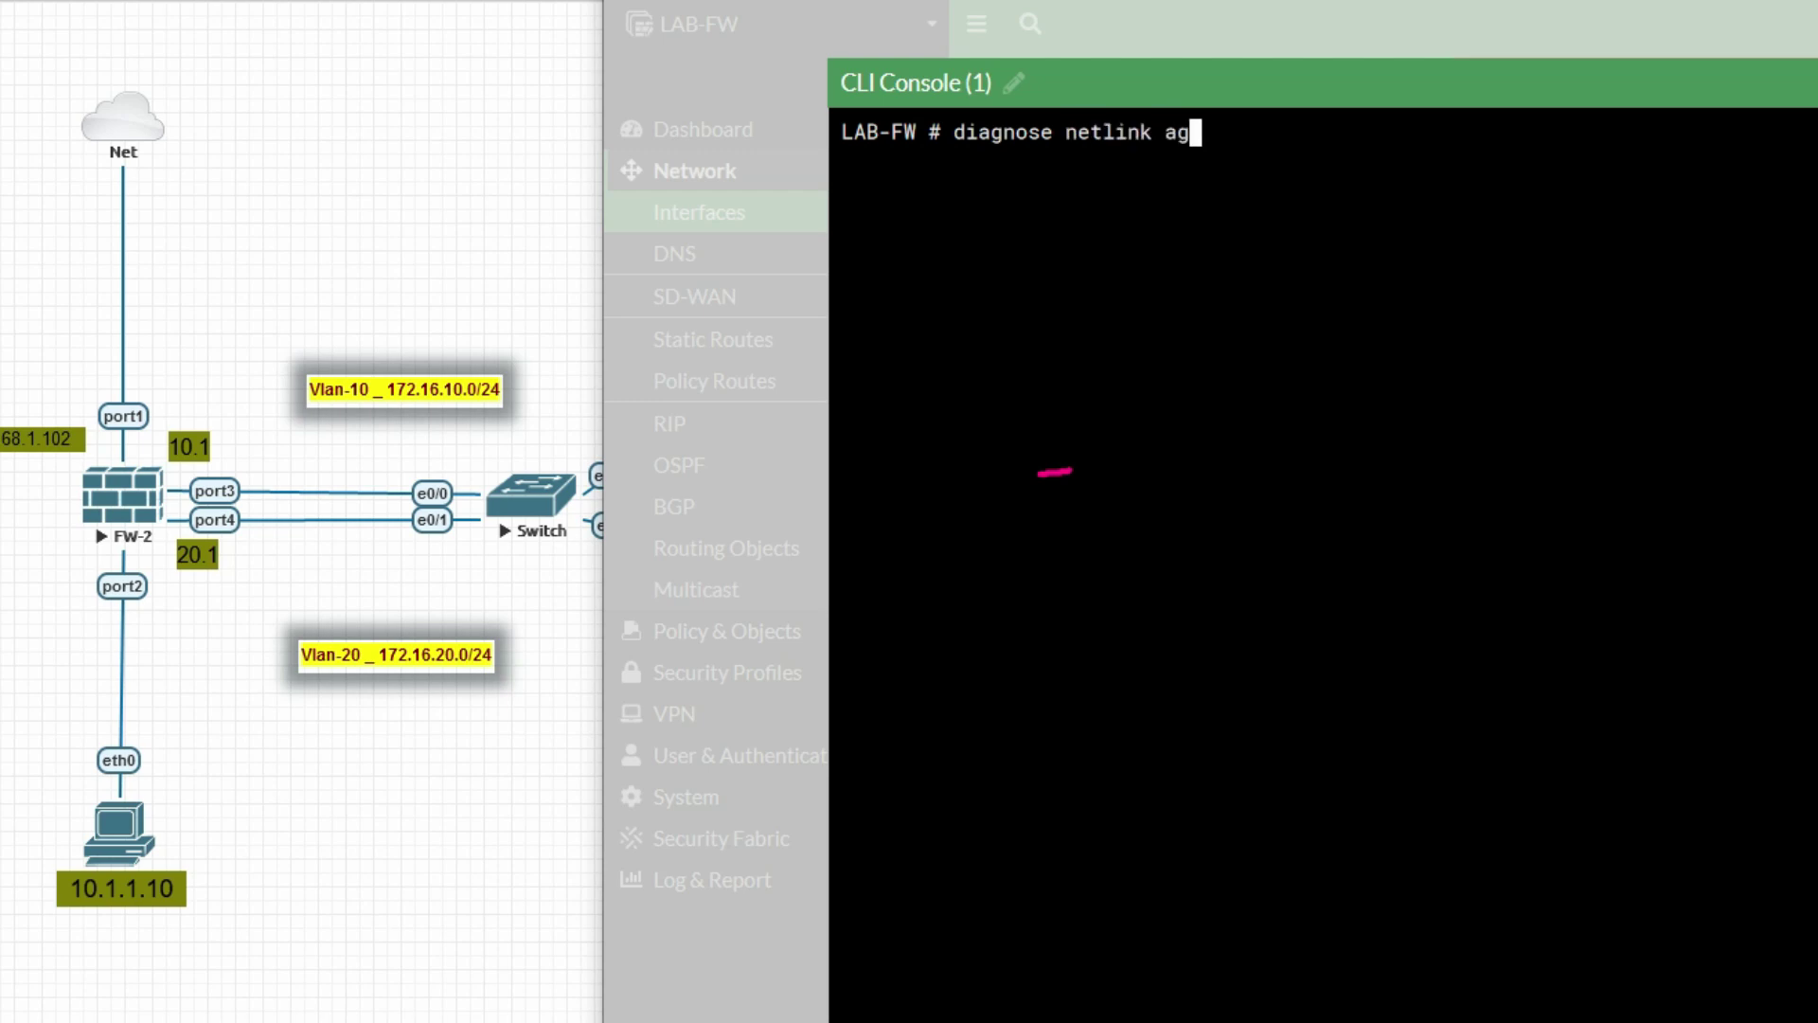
{"action": "type", "text": "gregate "}
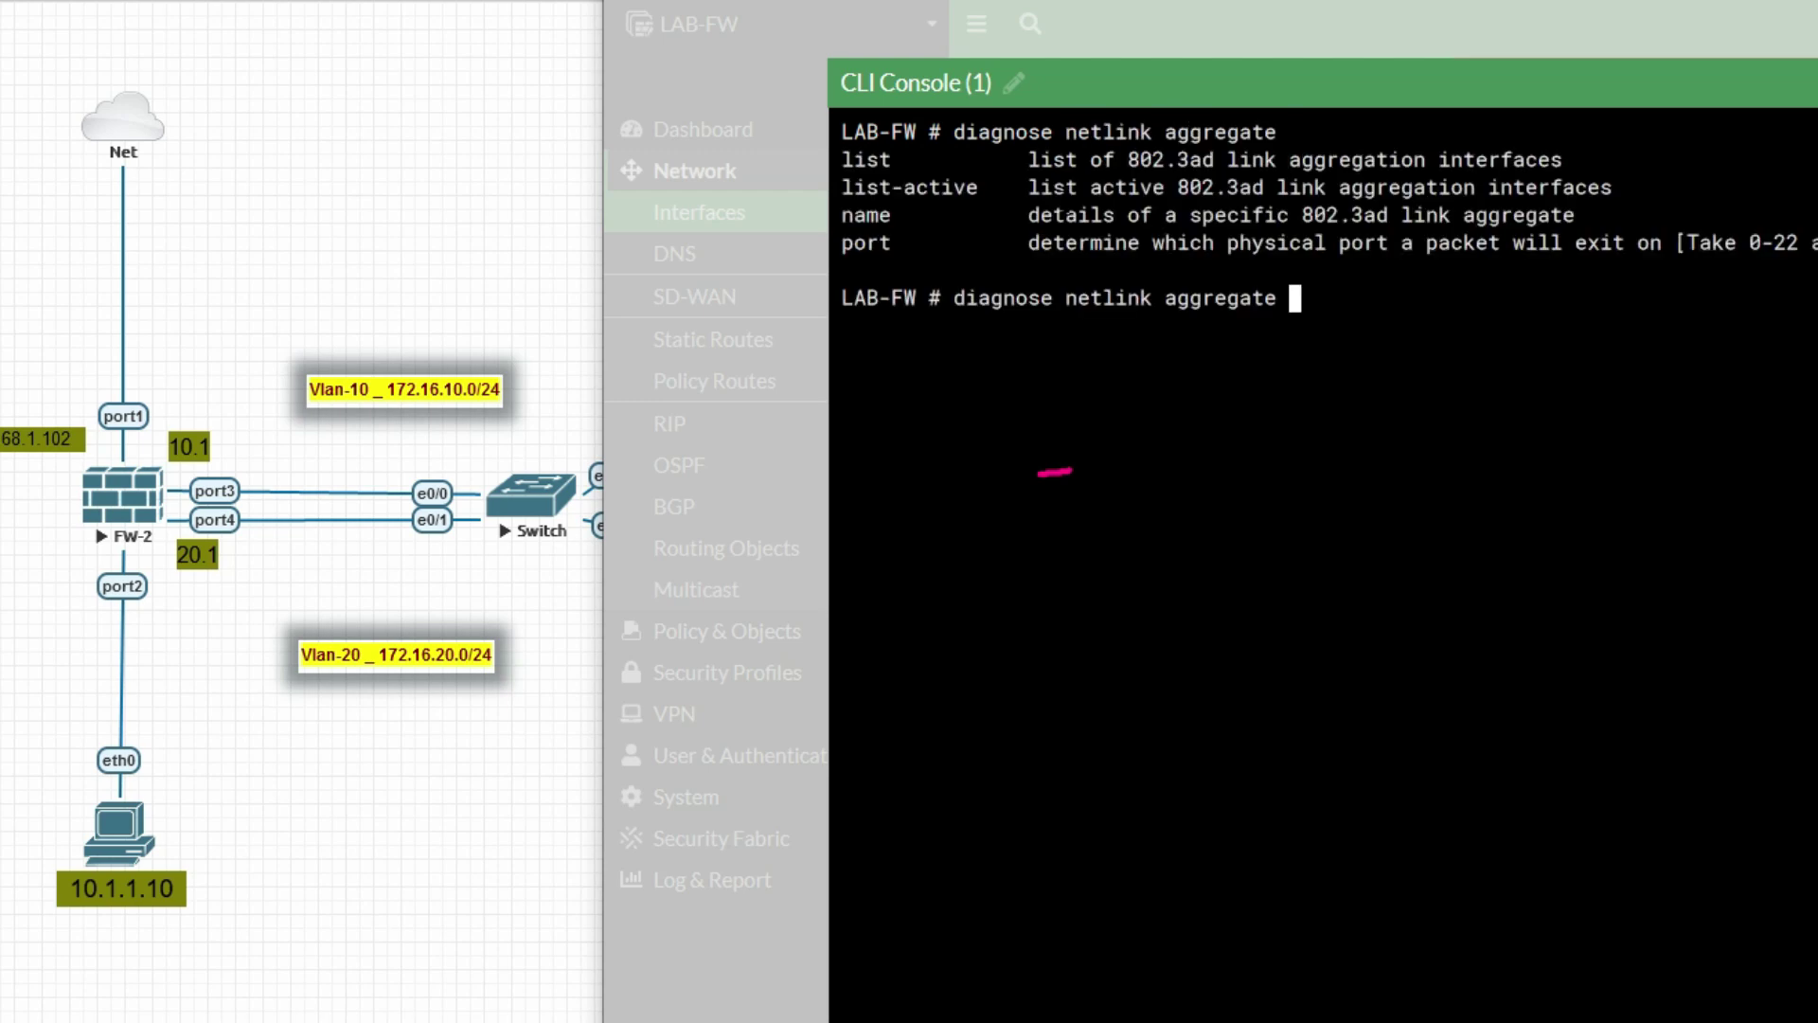
{"action": "type", "text": "?name"}
{"action": "key", "text": "BackSpace"}
{"action": "key", "text": "BackSpace"}
{"action": "key", "text": "BackSpace"}
{"action": "key", "text": "BackSpace"}
{"action": "key", "text": "BackSpace"}
{"action": "type", "text": "list"}
{"action": "key", "text": "Return"}
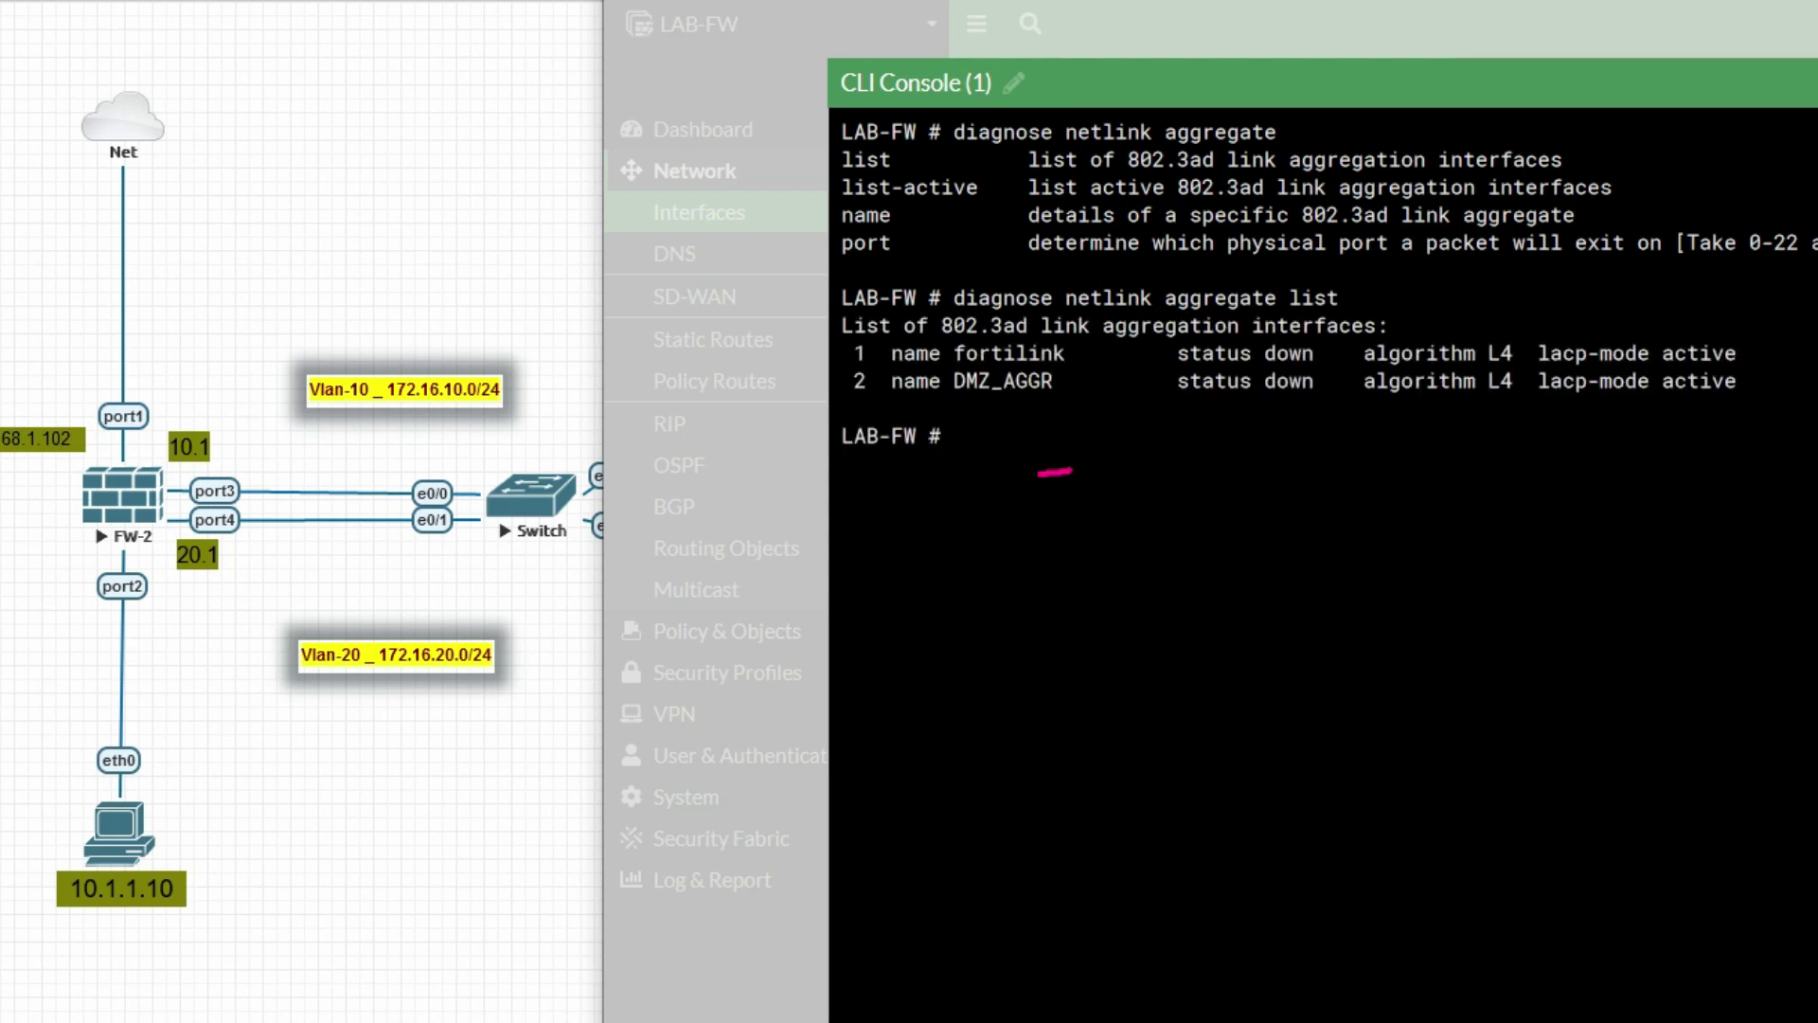
- Highlight the name, status and LACP mode of the DMZ_AGGR entry in the aggregate list
{"action": "left_click_drag", "start_coordinate": [892, 380], "coordinate": [1052, 381]}
{"action": "left_click_drag", "start_coordinate": [1189, 381], "coordinate": [1315, 381]}
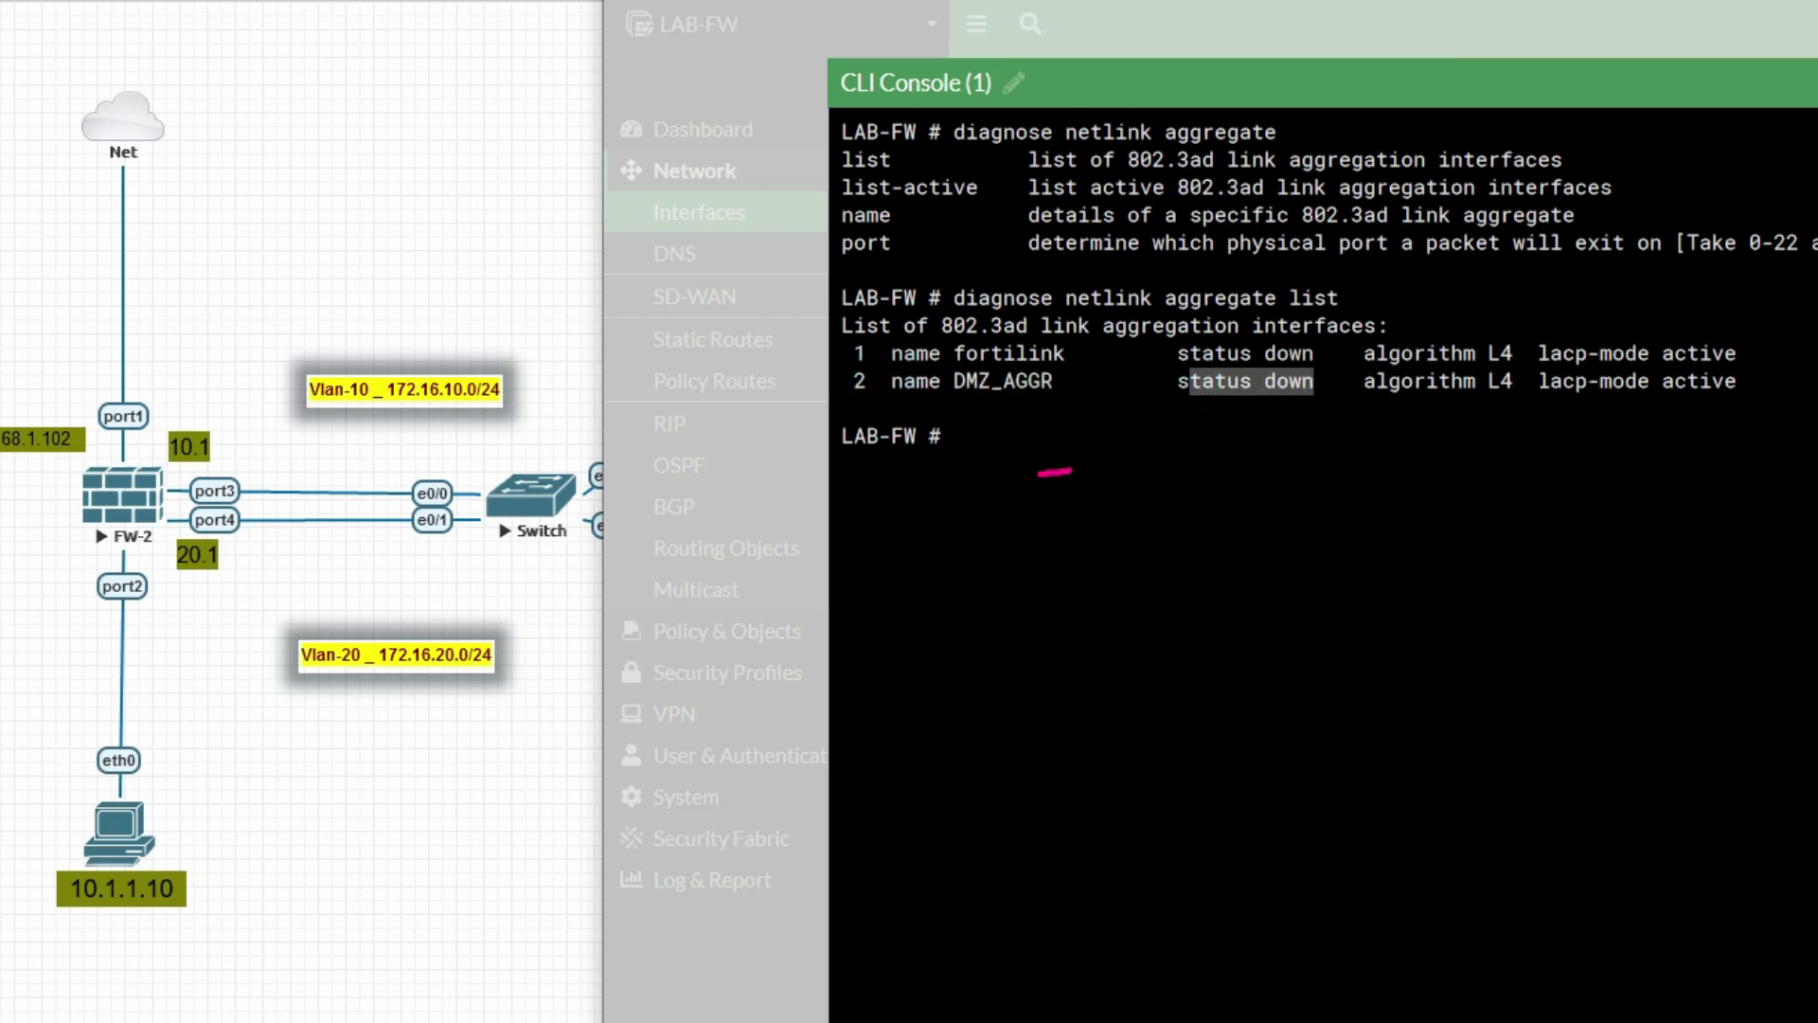
{"action": "left_click_drag", "start_coordinate": [1539, 381], "coordinate": [1736, 381]}
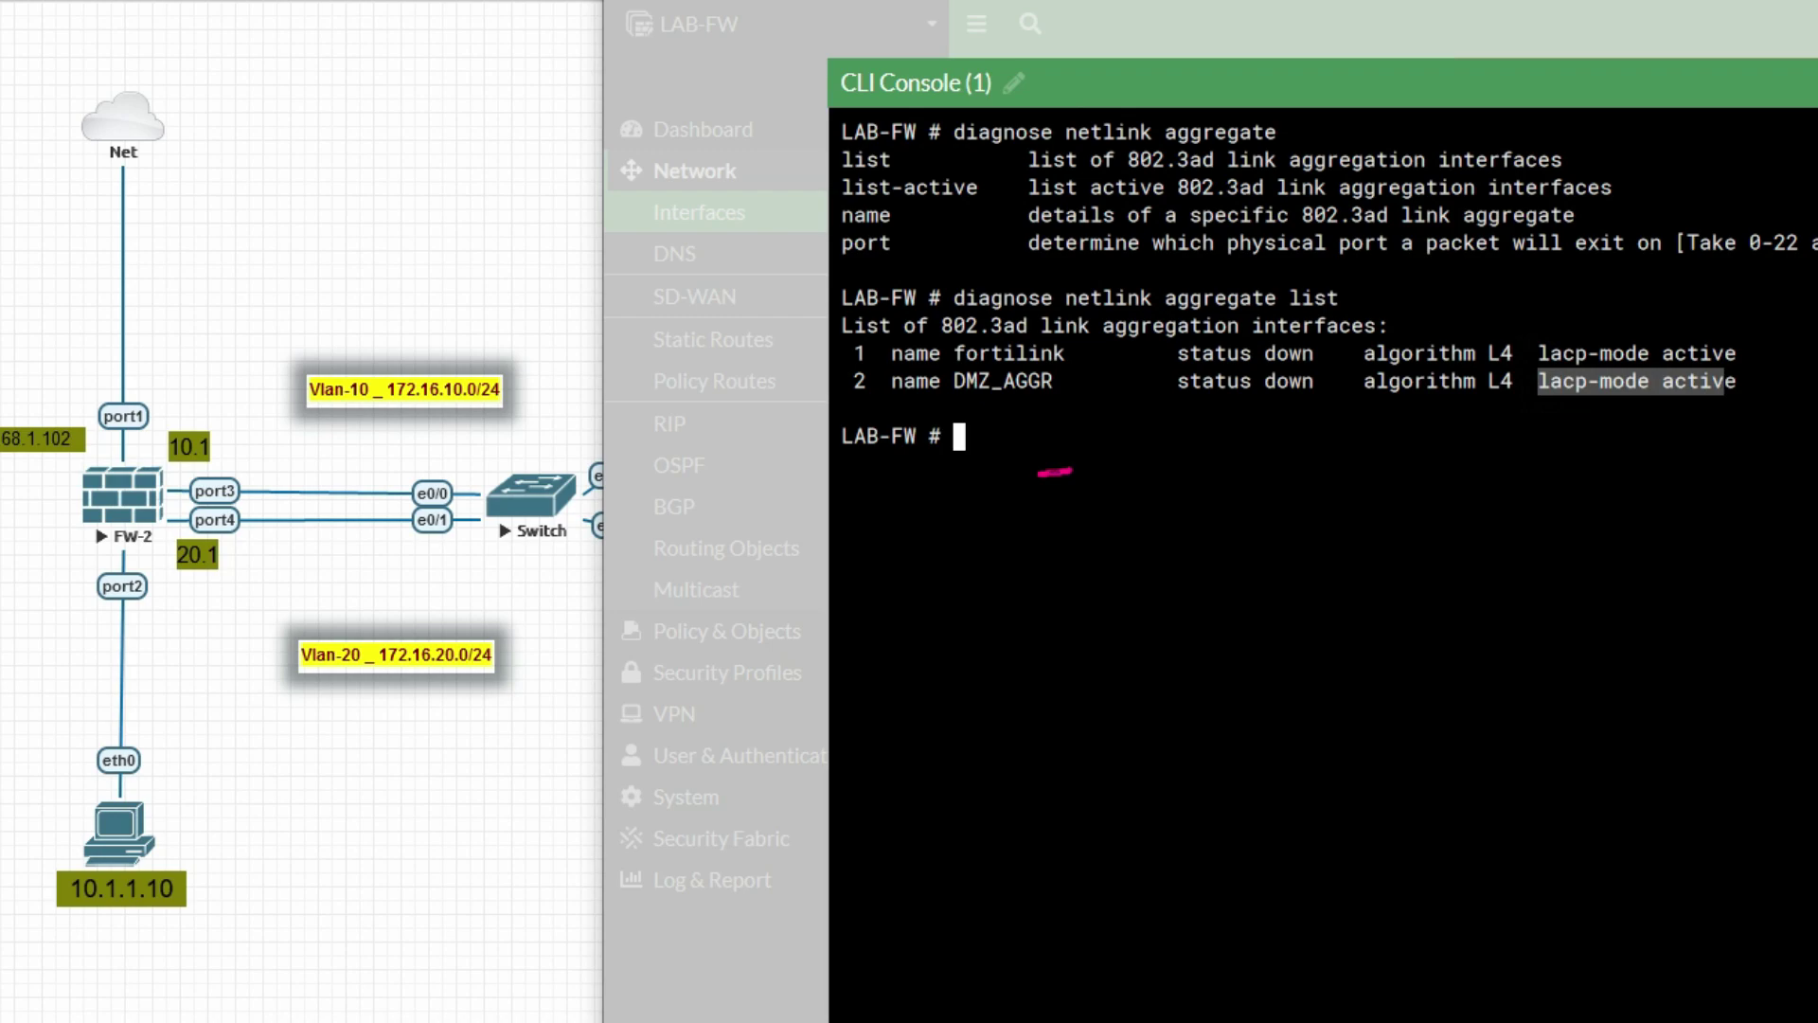
{"action": "left_click", "coordinate": [1054, 471]}
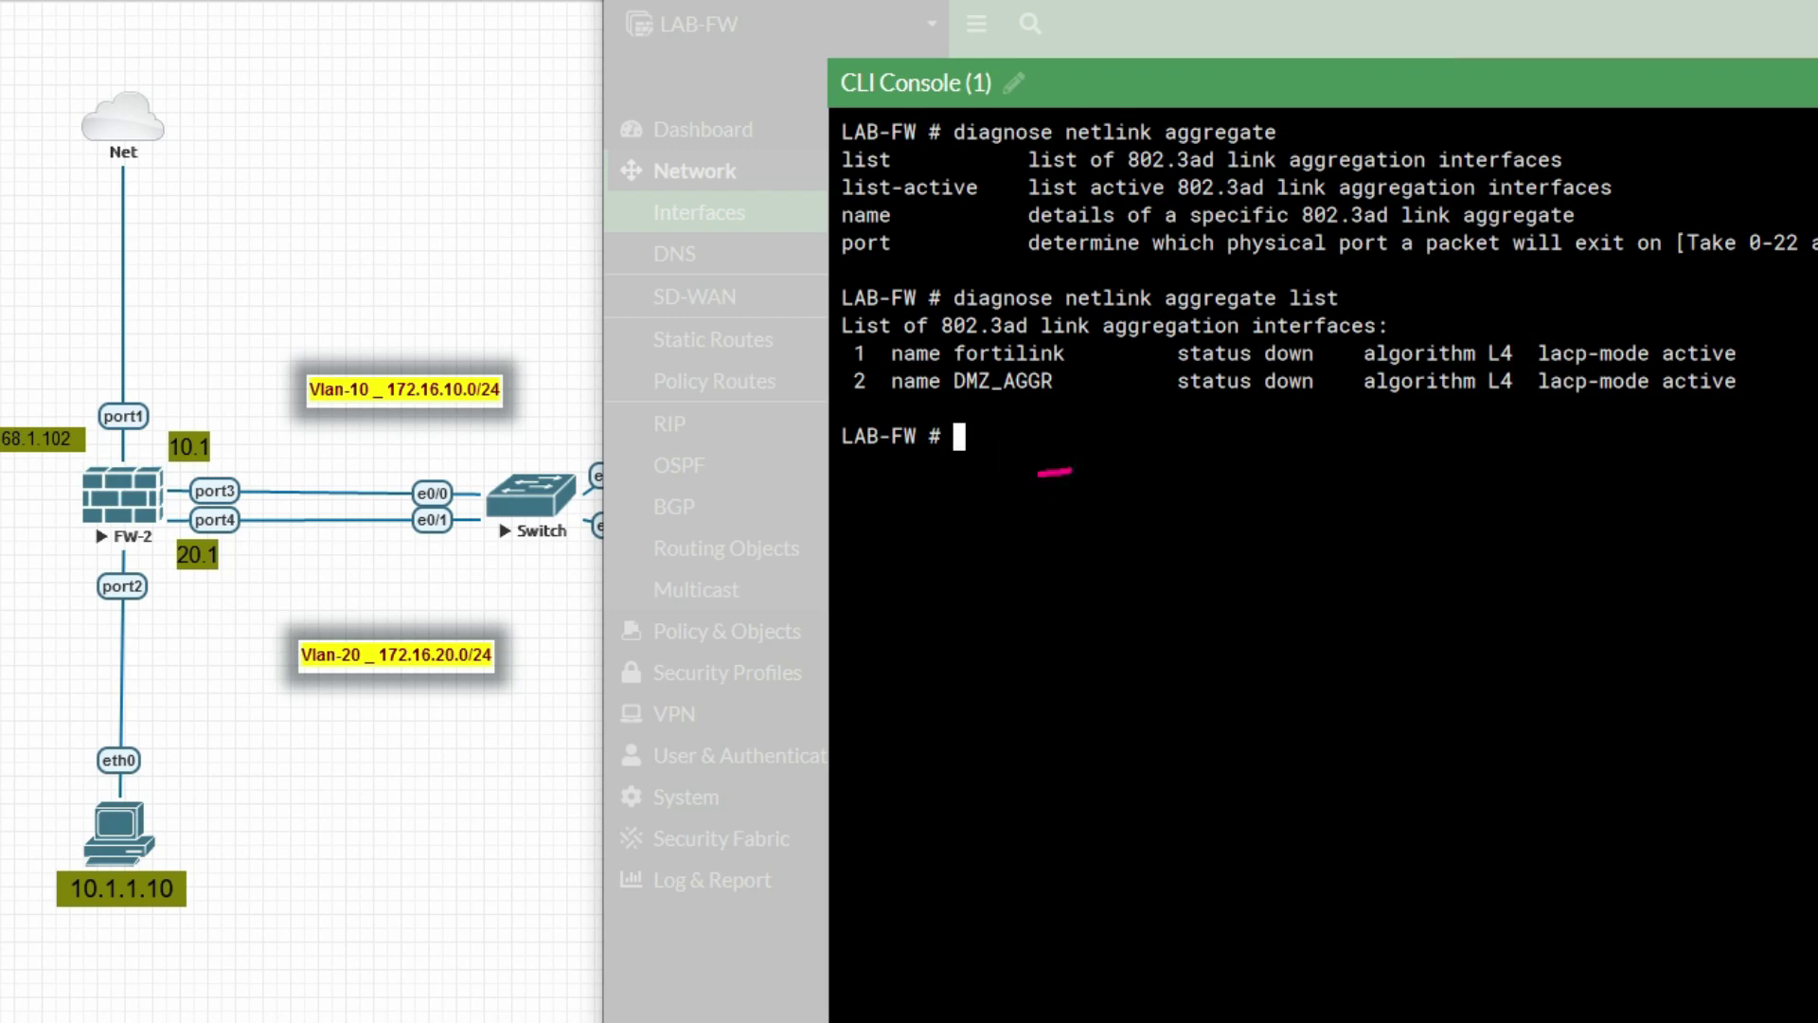
- Enter the system interface configuration in the FortiGate CLI and open DMZ_AGGR for editing
{"action": "key", "text": "Return"}
{"action": "key", "text": "Return"}
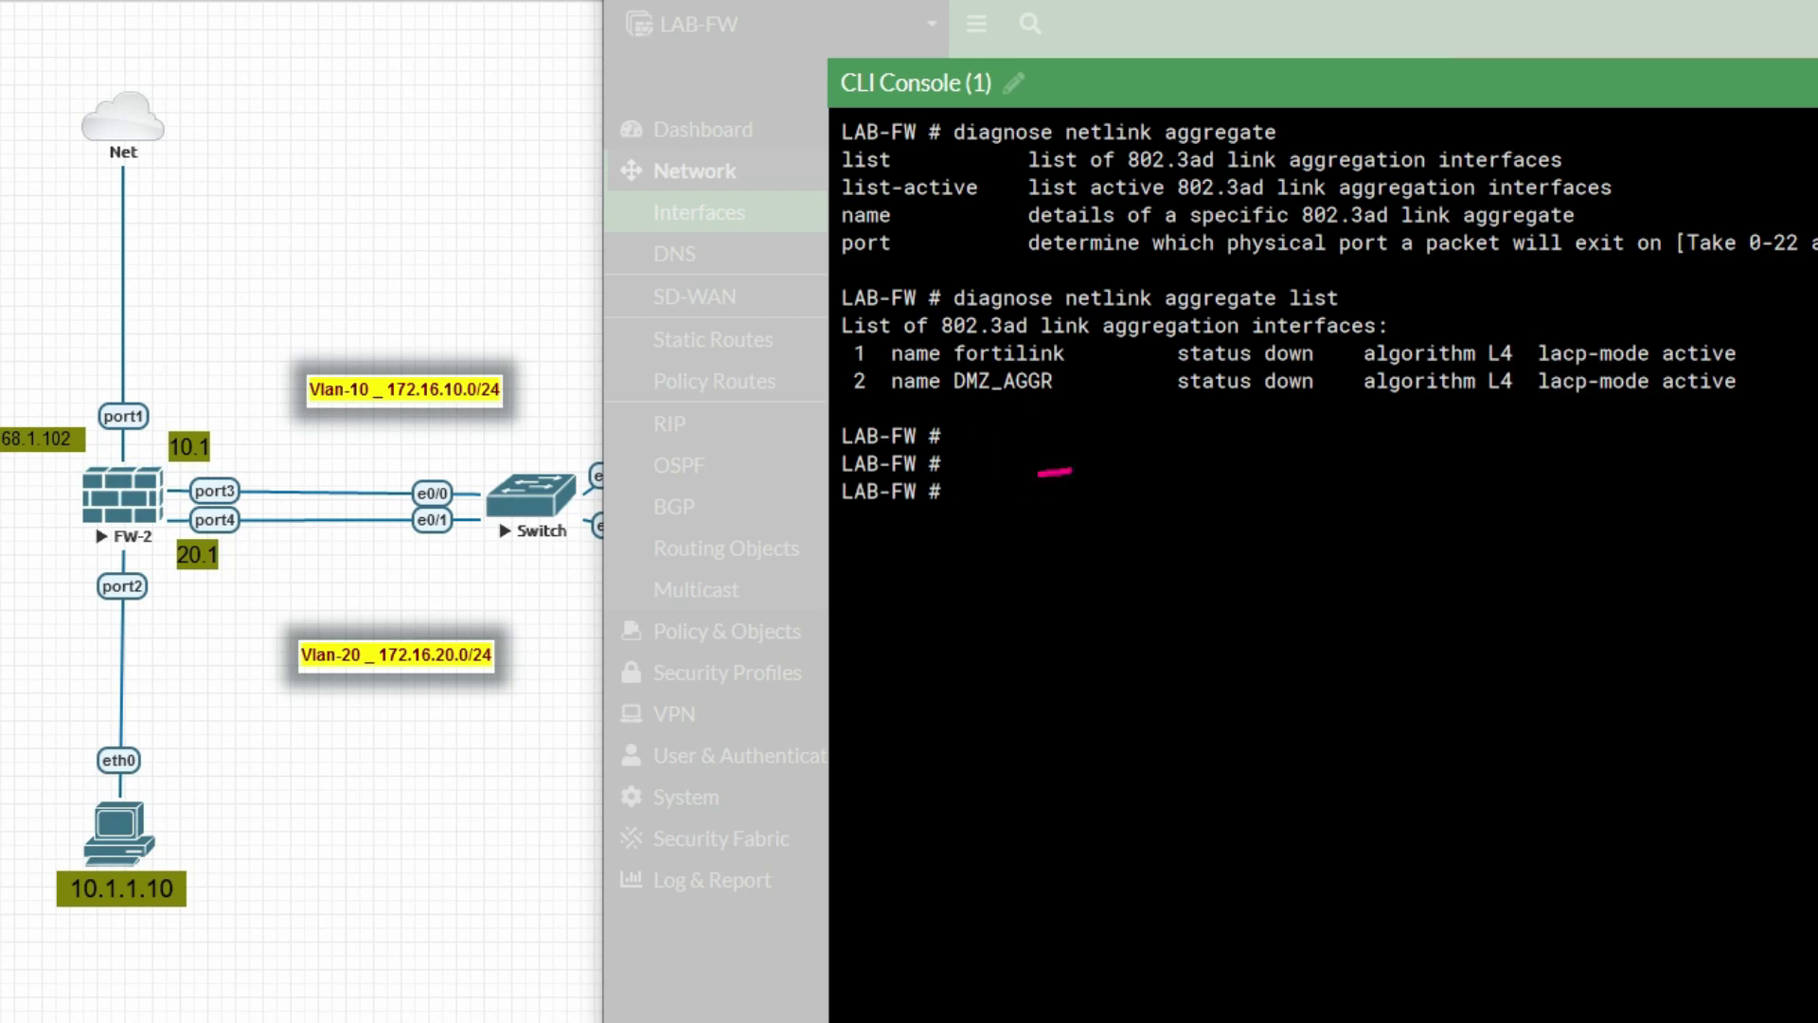
{"action": "type", "text": "config system i"}
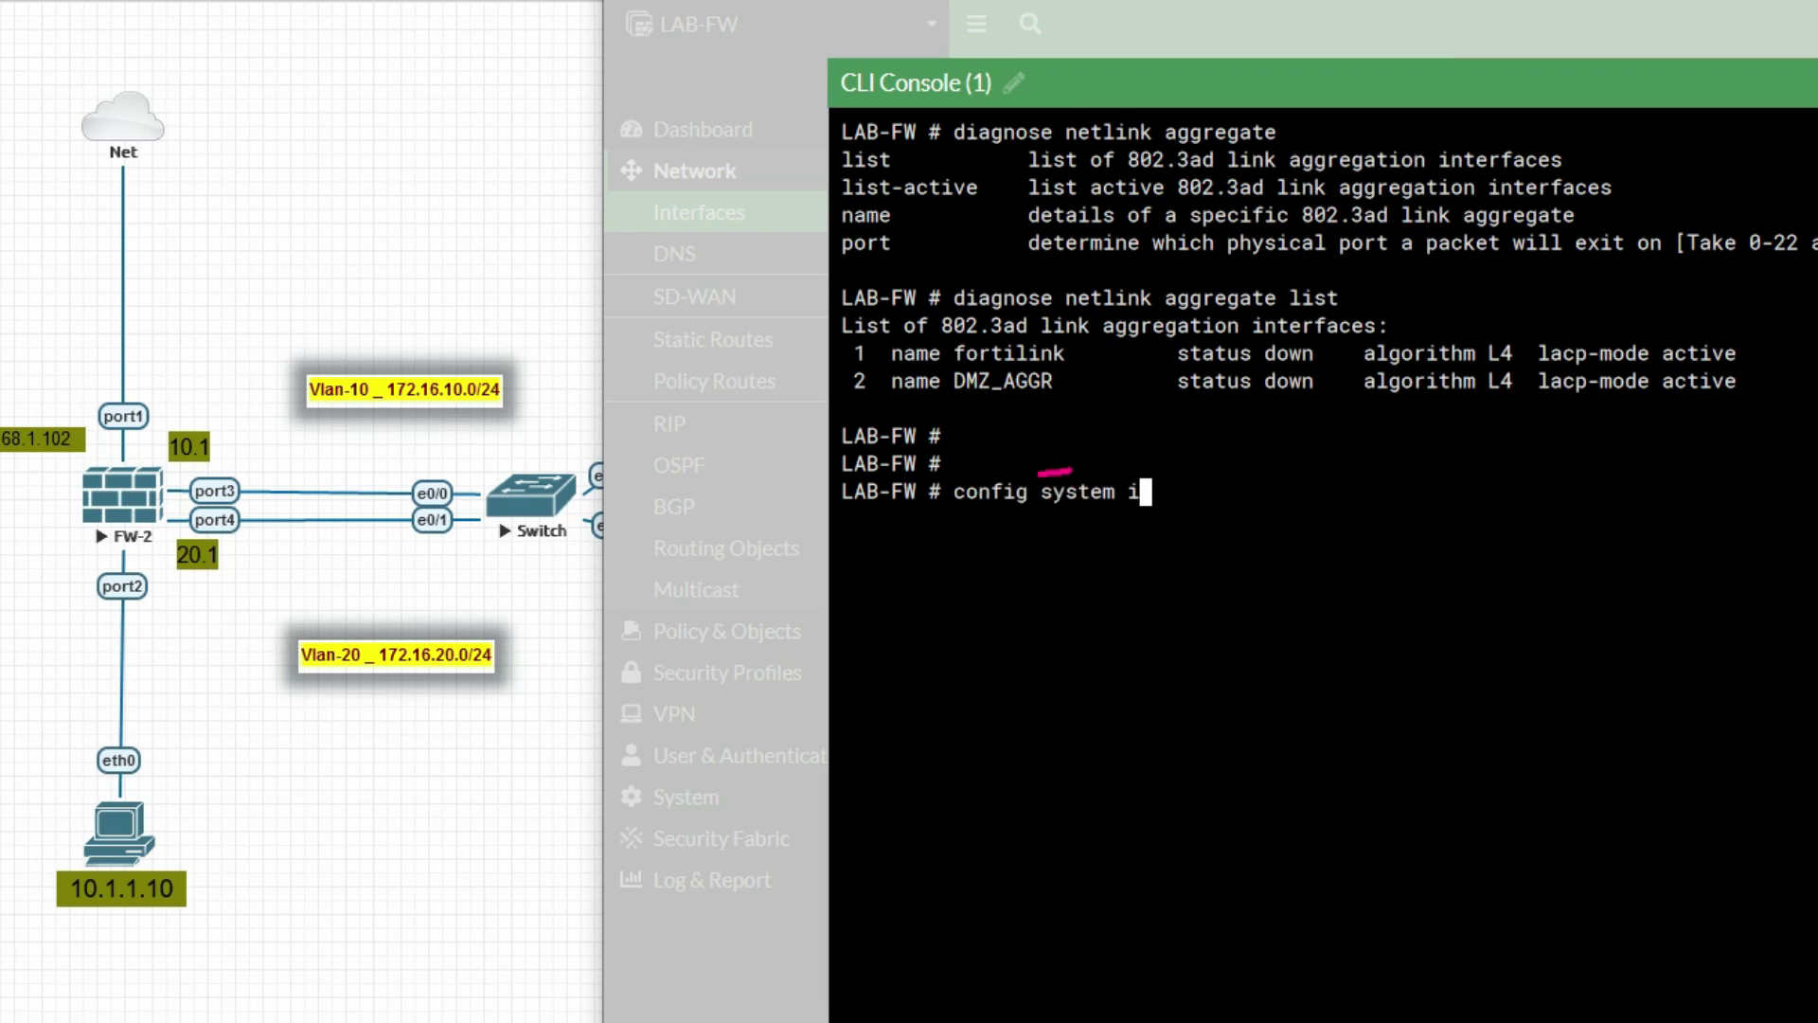
{"action": "type", "text": "nterface"}
{"action": "key", "text": "Return"}
{"action": "key", "text": "Return"}
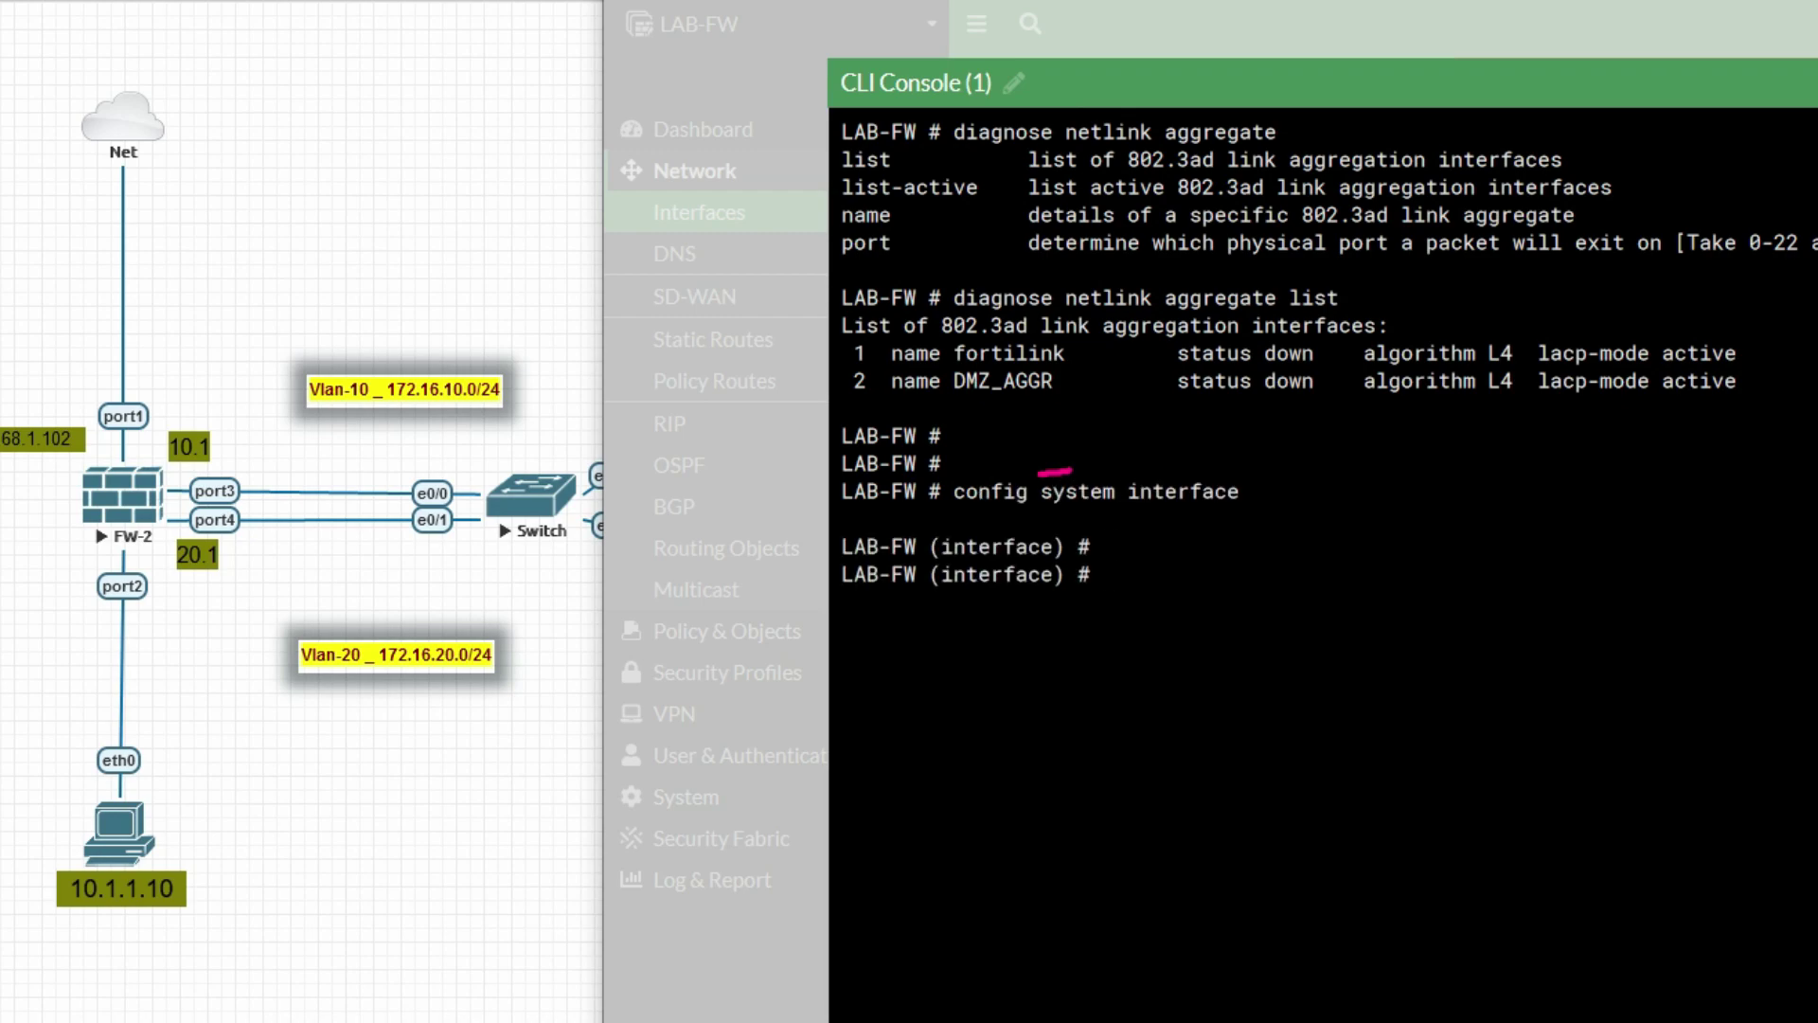
{"action": "type", "text": "edit"}
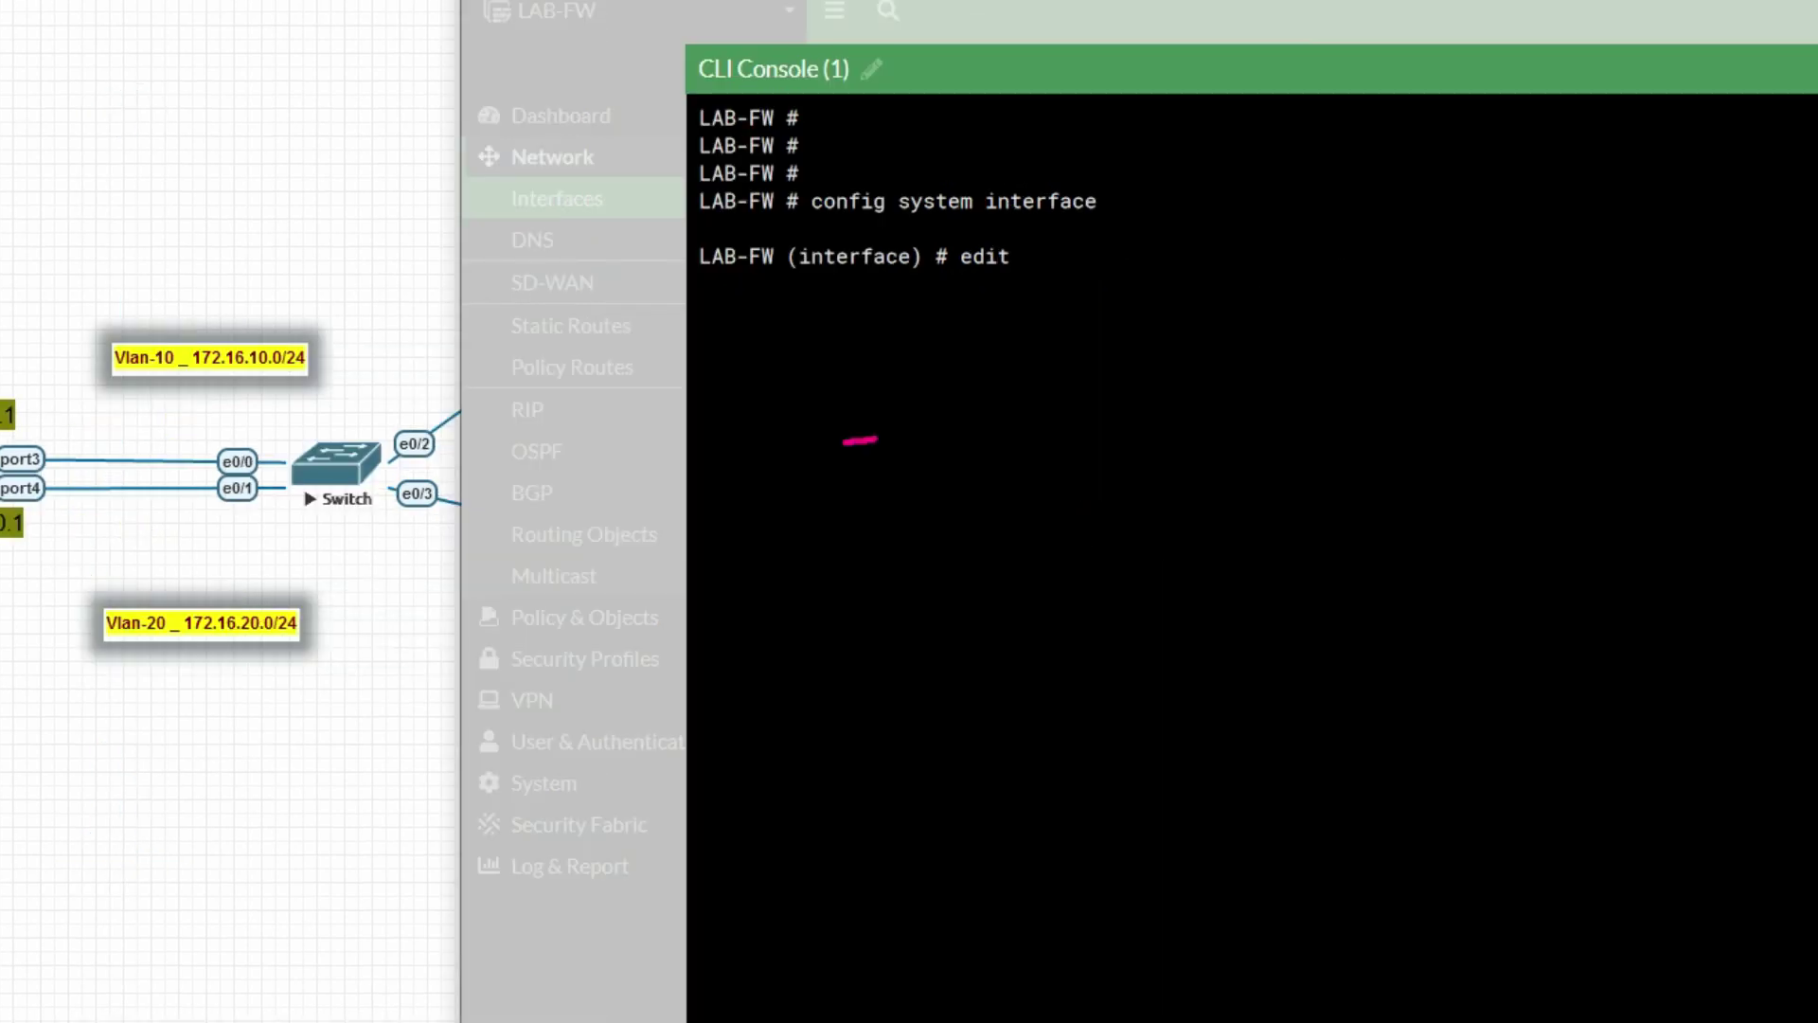
{"action": "type", "text": "DMZ_AGGR"}
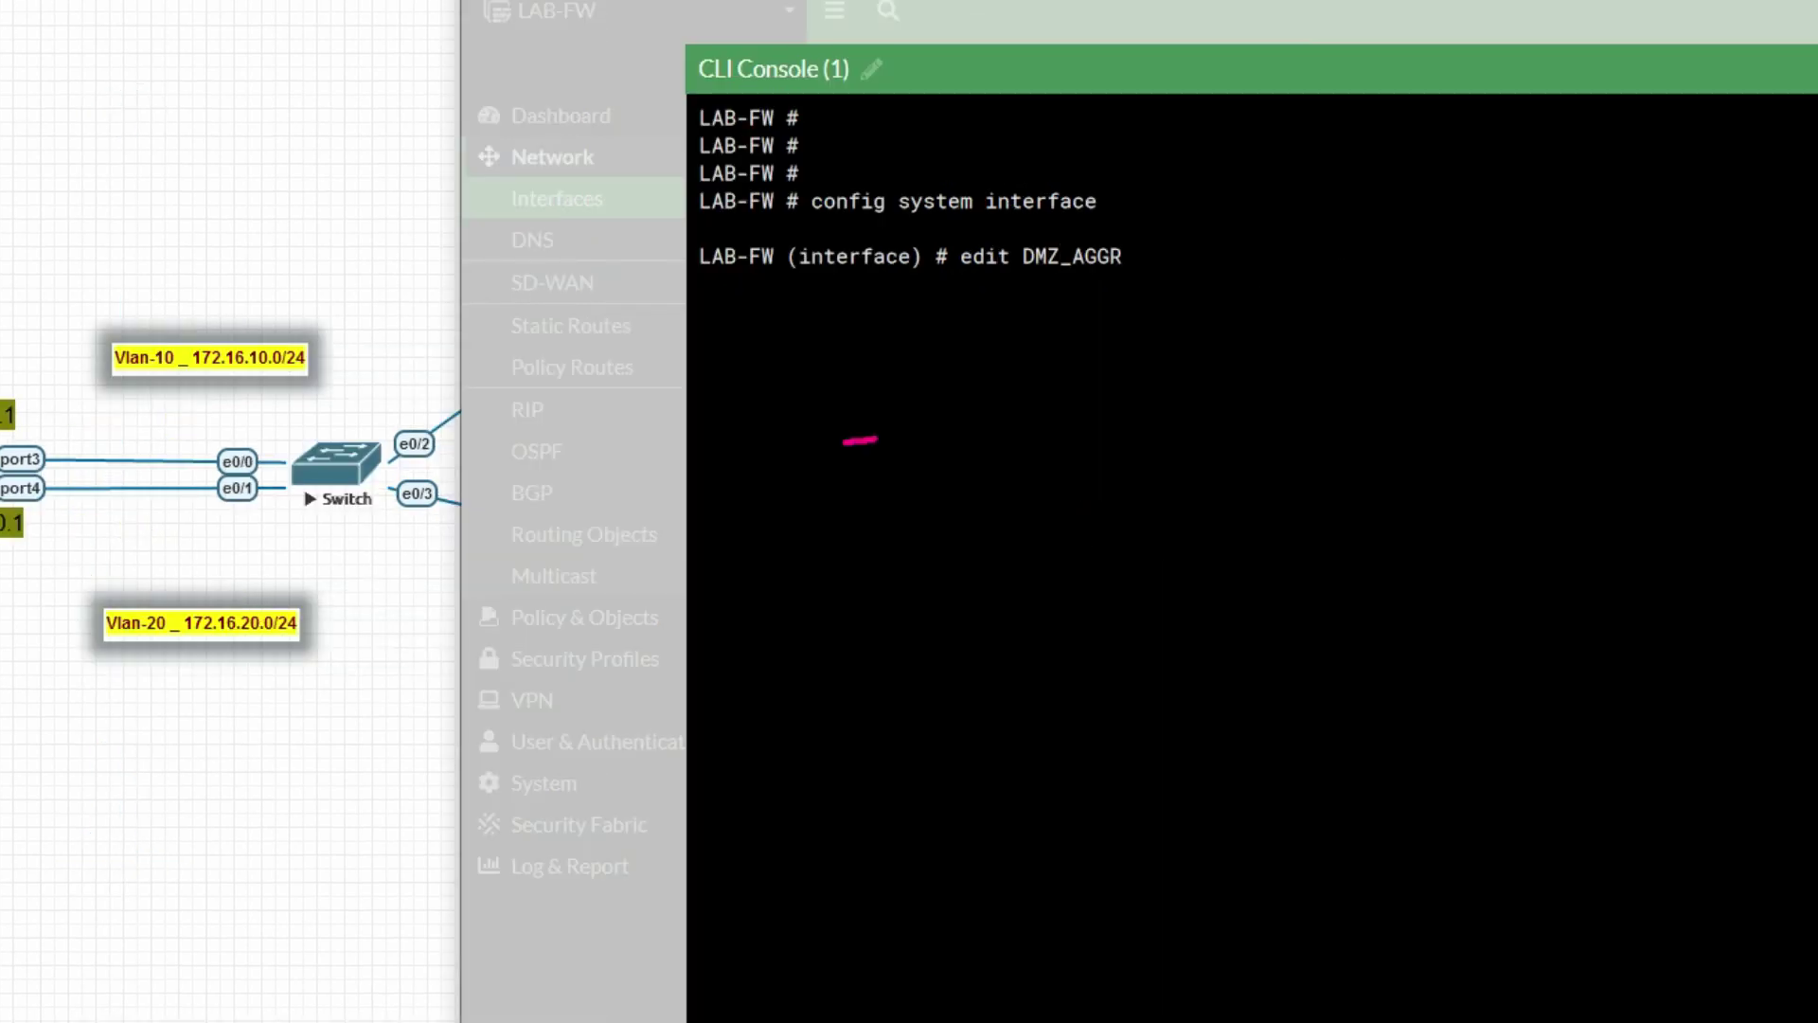
{"action": "key", "text": "Return"}
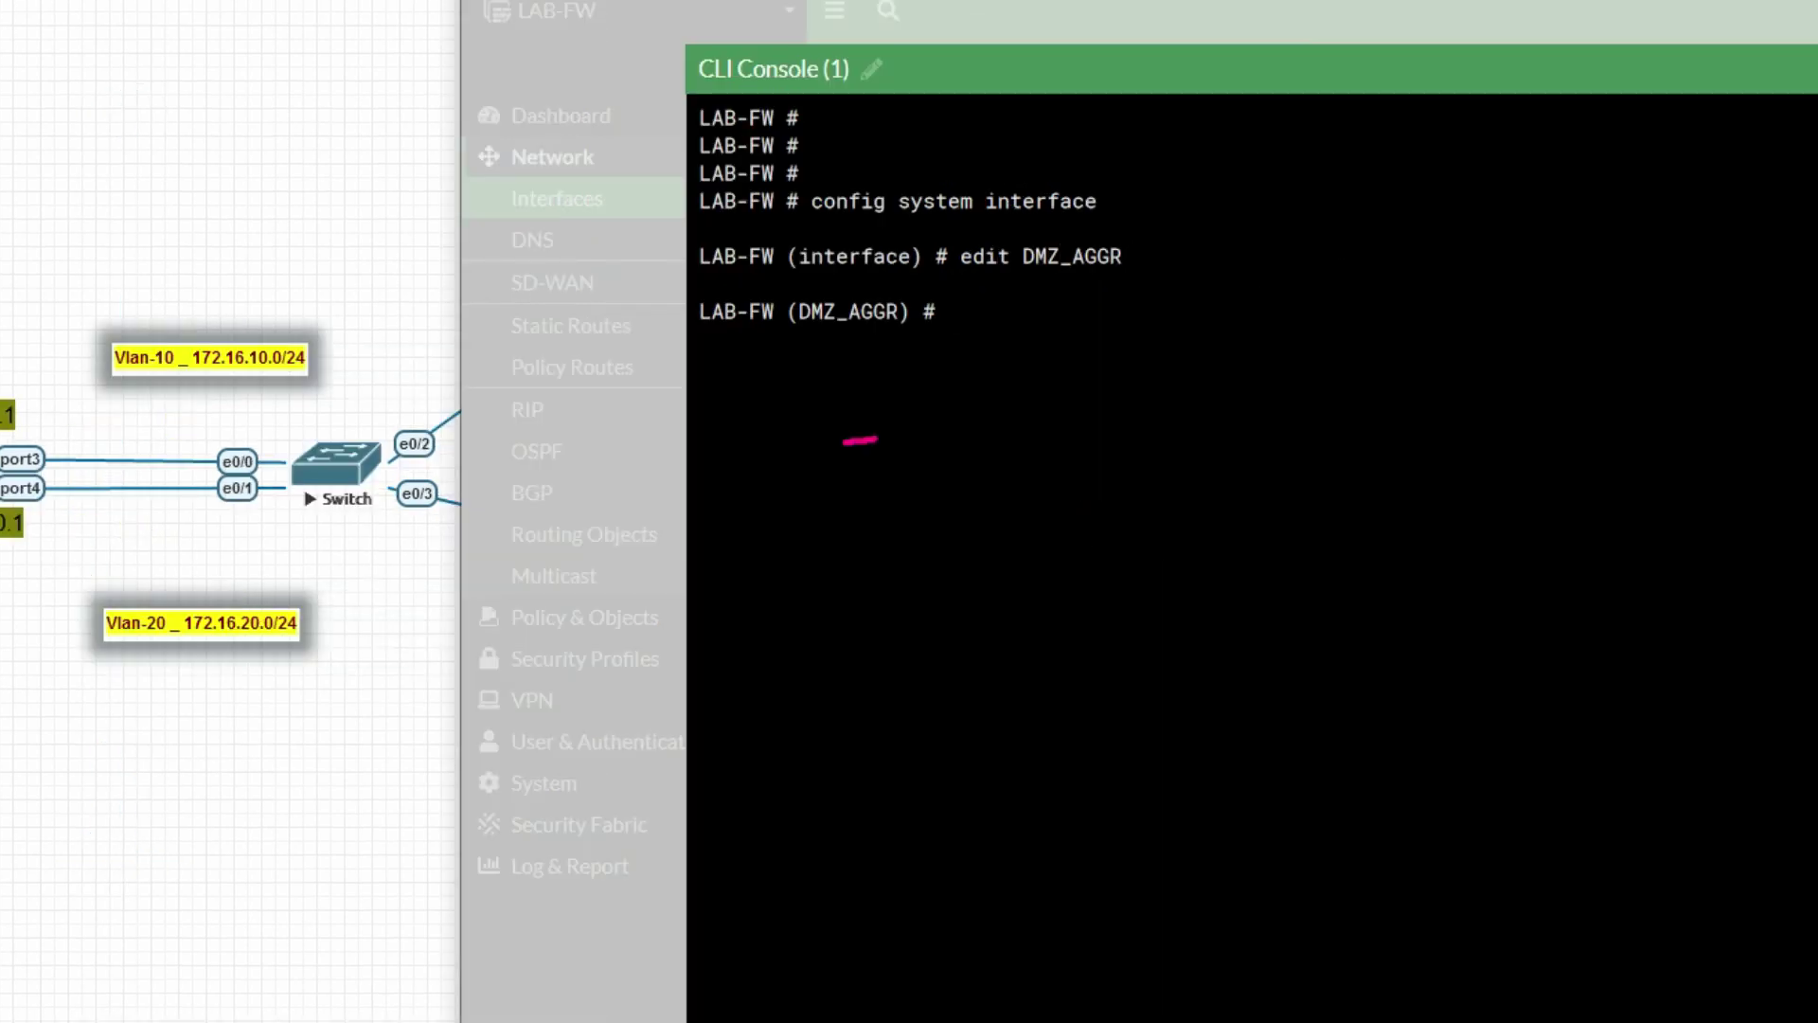
- Display the full configuration of DMZ_AGGR, page to its LACP settings and highlight the set lacp-mode line
{"action": "type", "text": "show f"}
{"action": "key", "text": "Tab"}
{"action": "key", "text": "Return"}
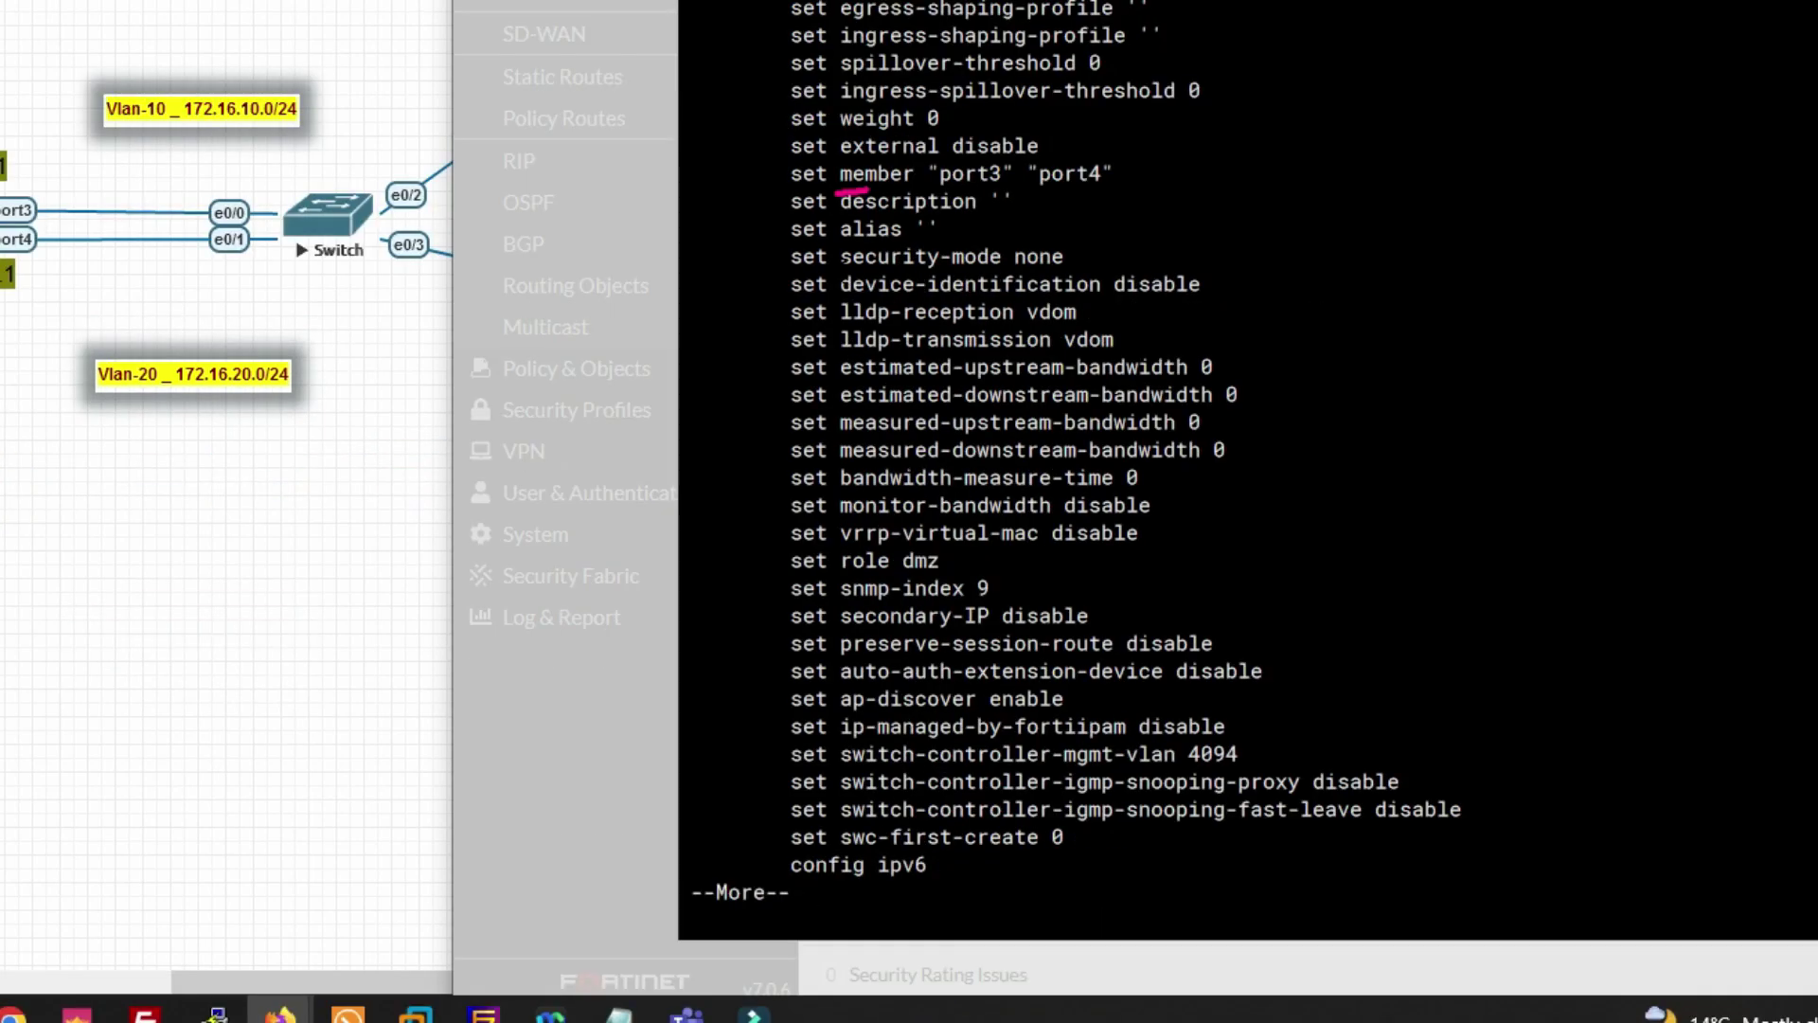
{"action": "key", "text": "space"}
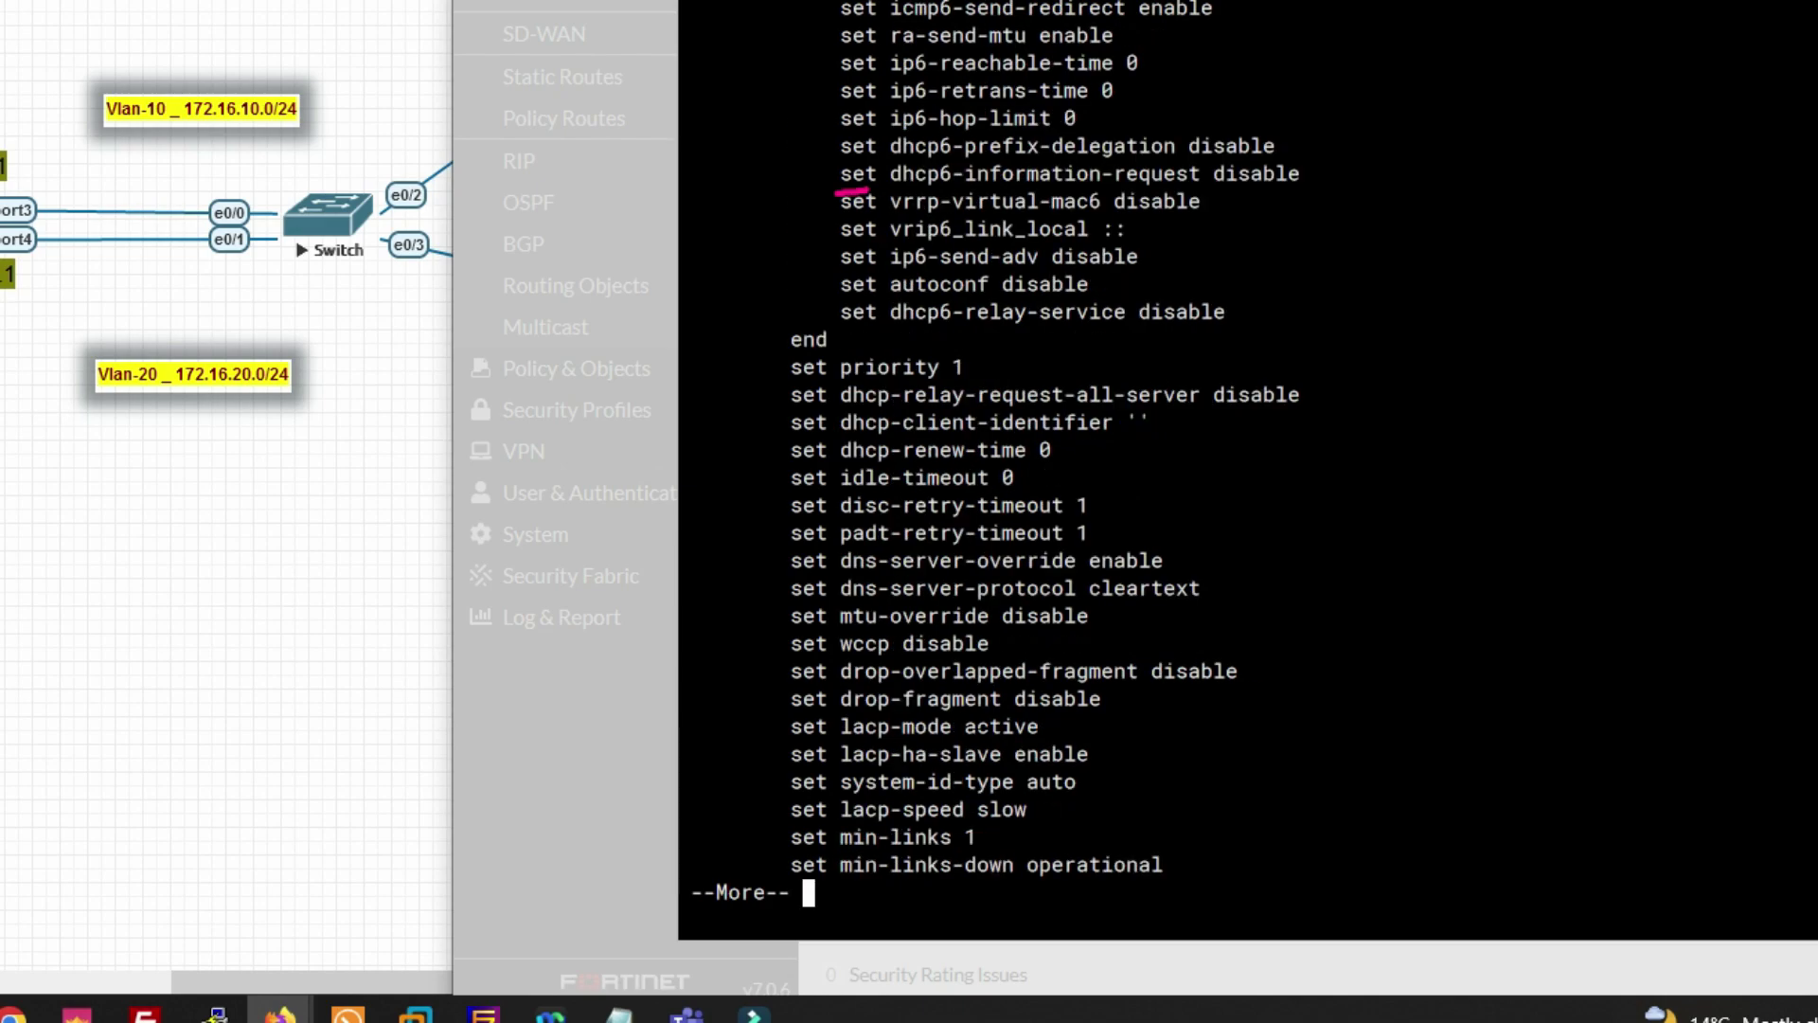
{"action": "left_click_drag", "start_coordinate": [786, 726], "coordinate": [926, 726]}
{"action": "left_click_drag", "start_coordinate": [994, 727], "coordinate": [1039, 727]}
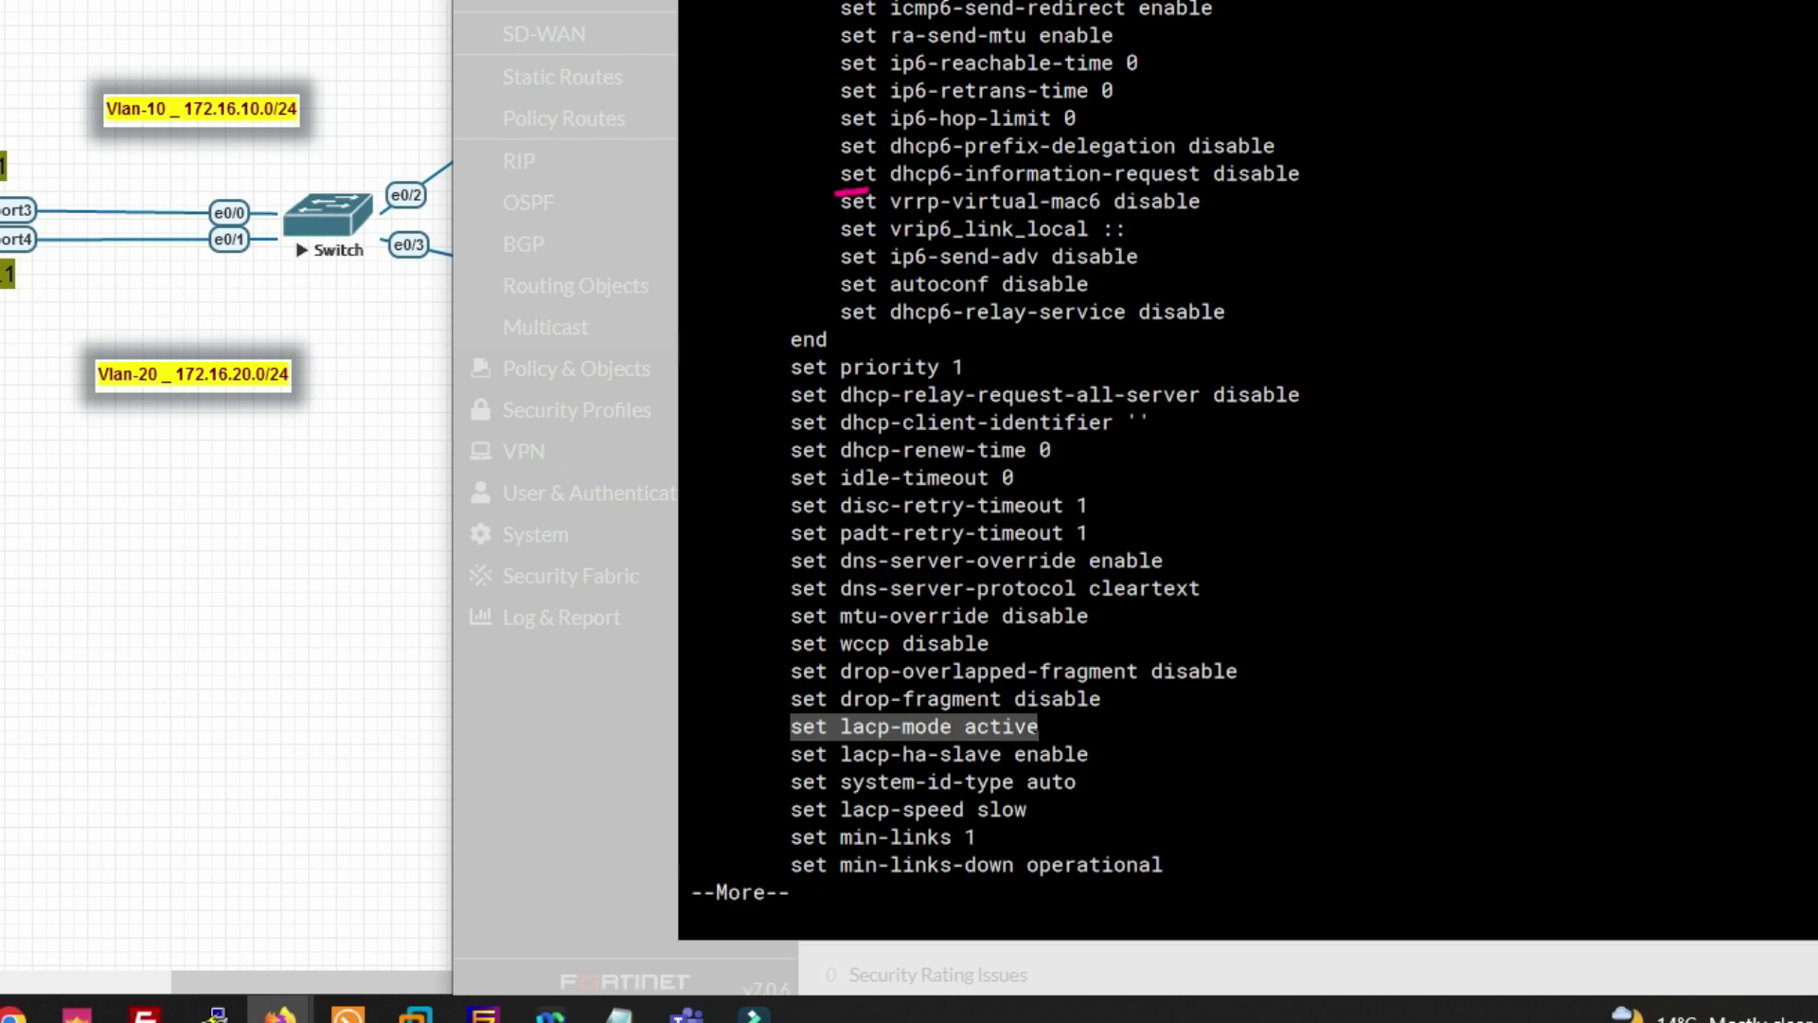
{"action": "left_click", "coordinate": [1035, 722]}
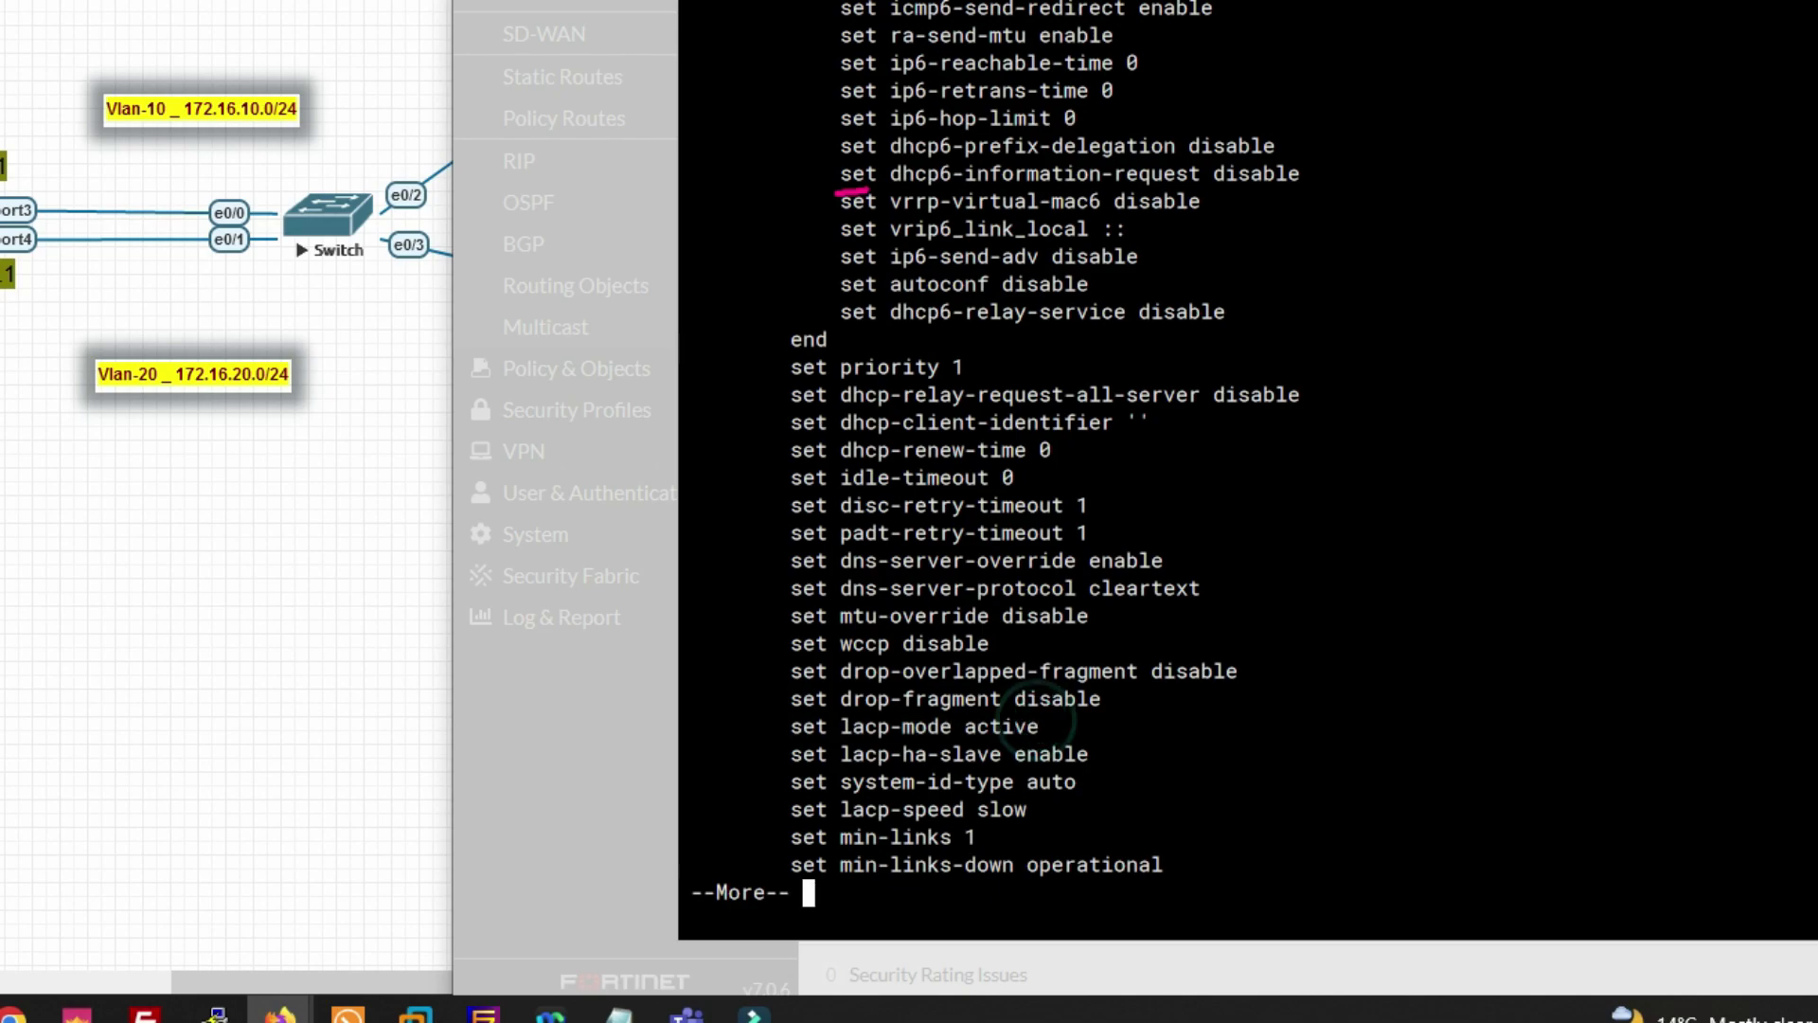
{"action": "left_click_drag", "start_coordinate": [1051, 722], "coordinate": [804, 727]}
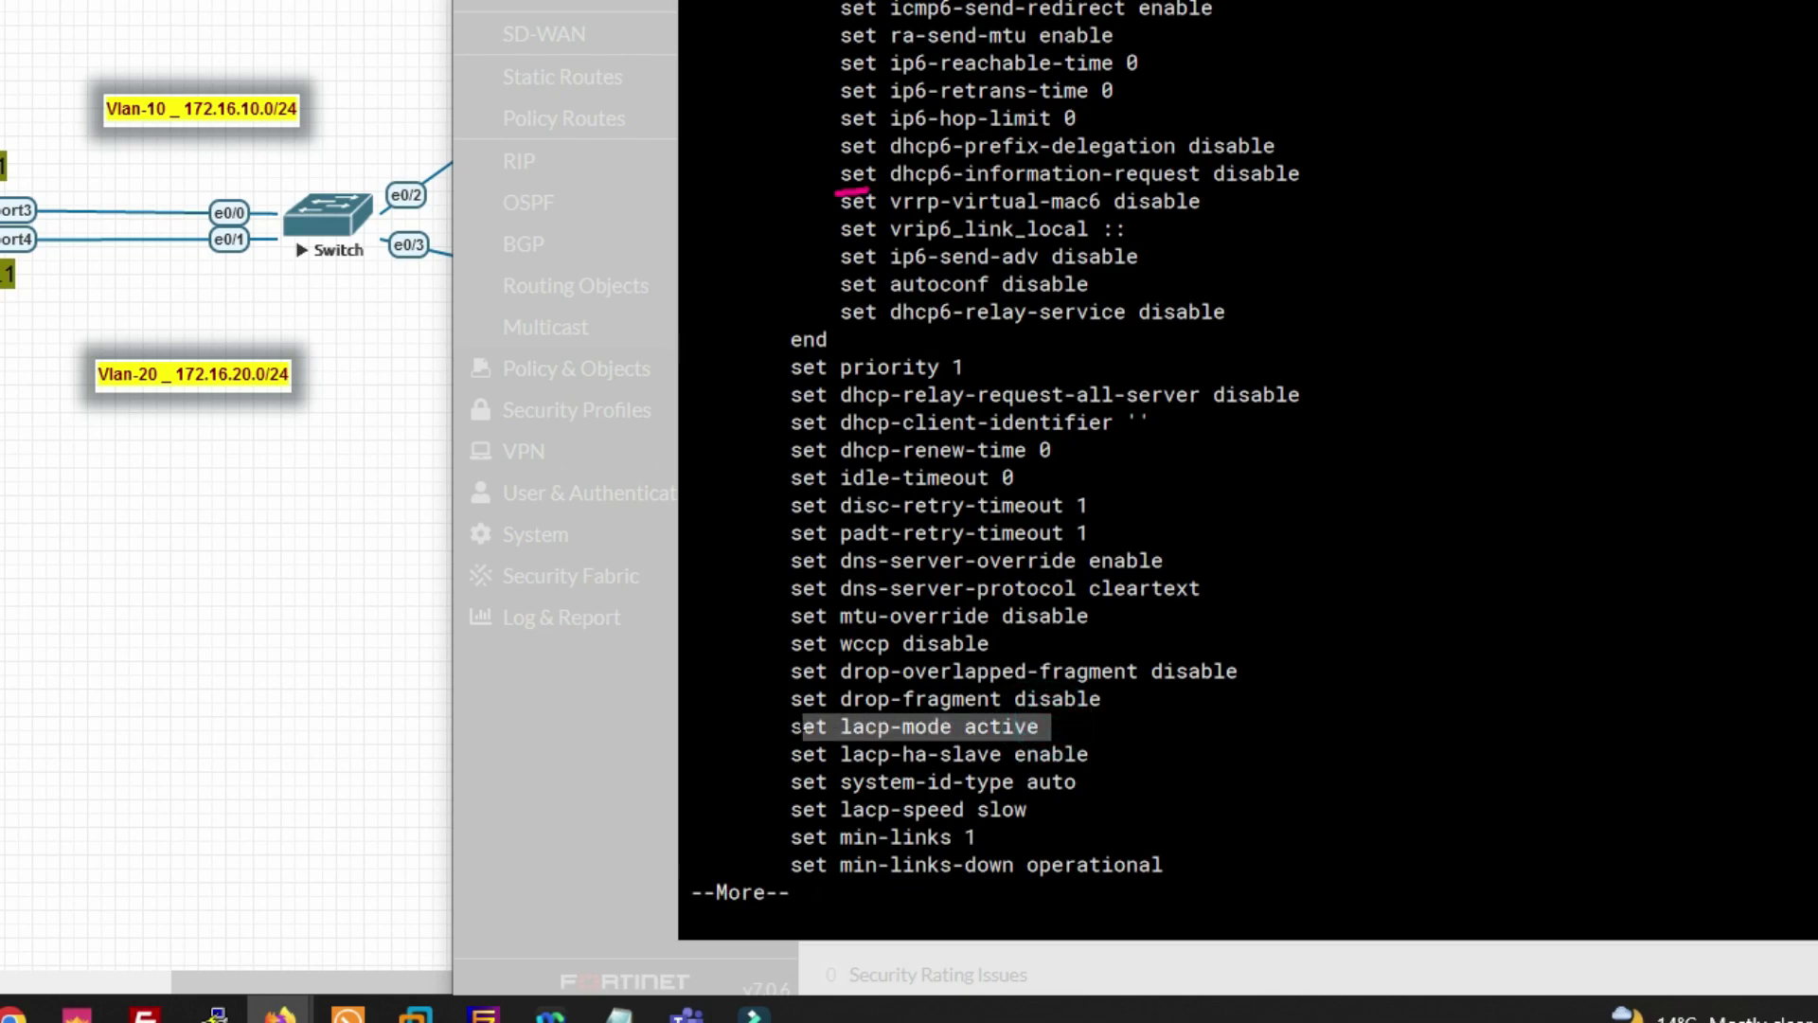
{"action": "left_click", "coordinate": [798, 675]}
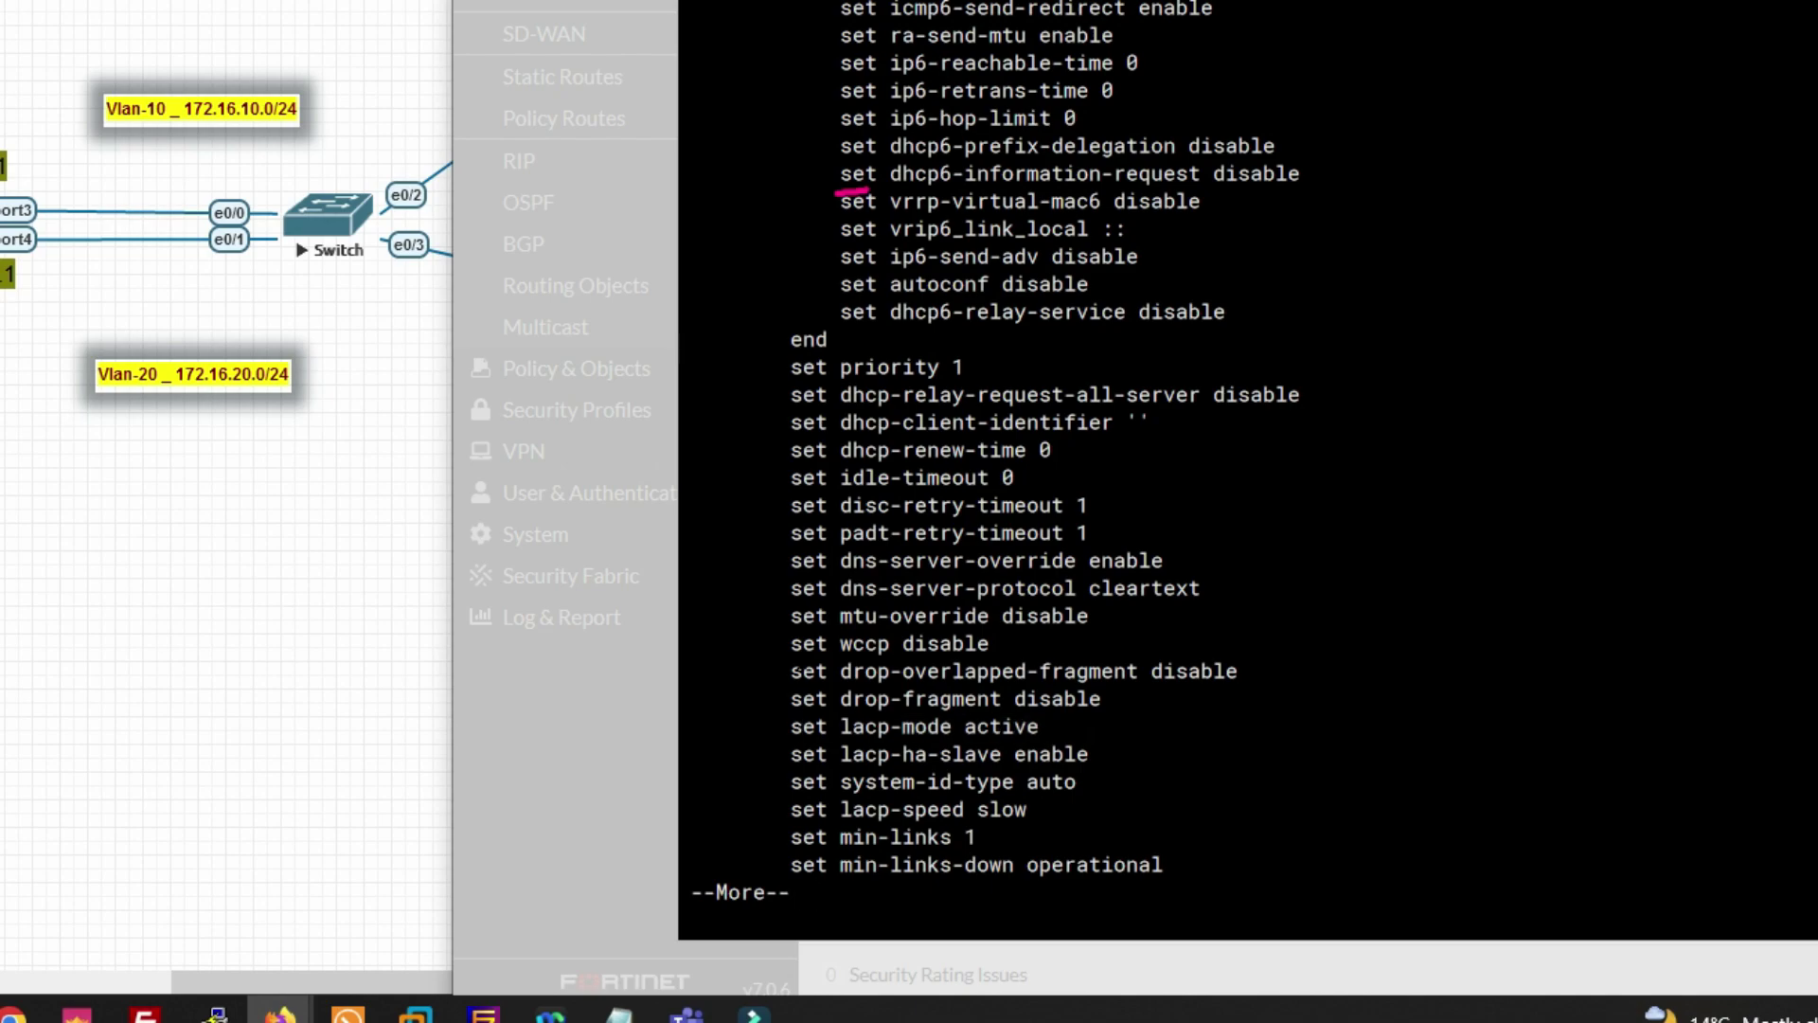
- Page through the rest of the configuration listing, set the LACP mode of DMZ_AGGR to static and save with end
{"action": "key", "text": "Return"}
{"action": "key", "text": "Return"}
{"action": "key", "text": "Return"}
{"action": "key", "text": "Return"}
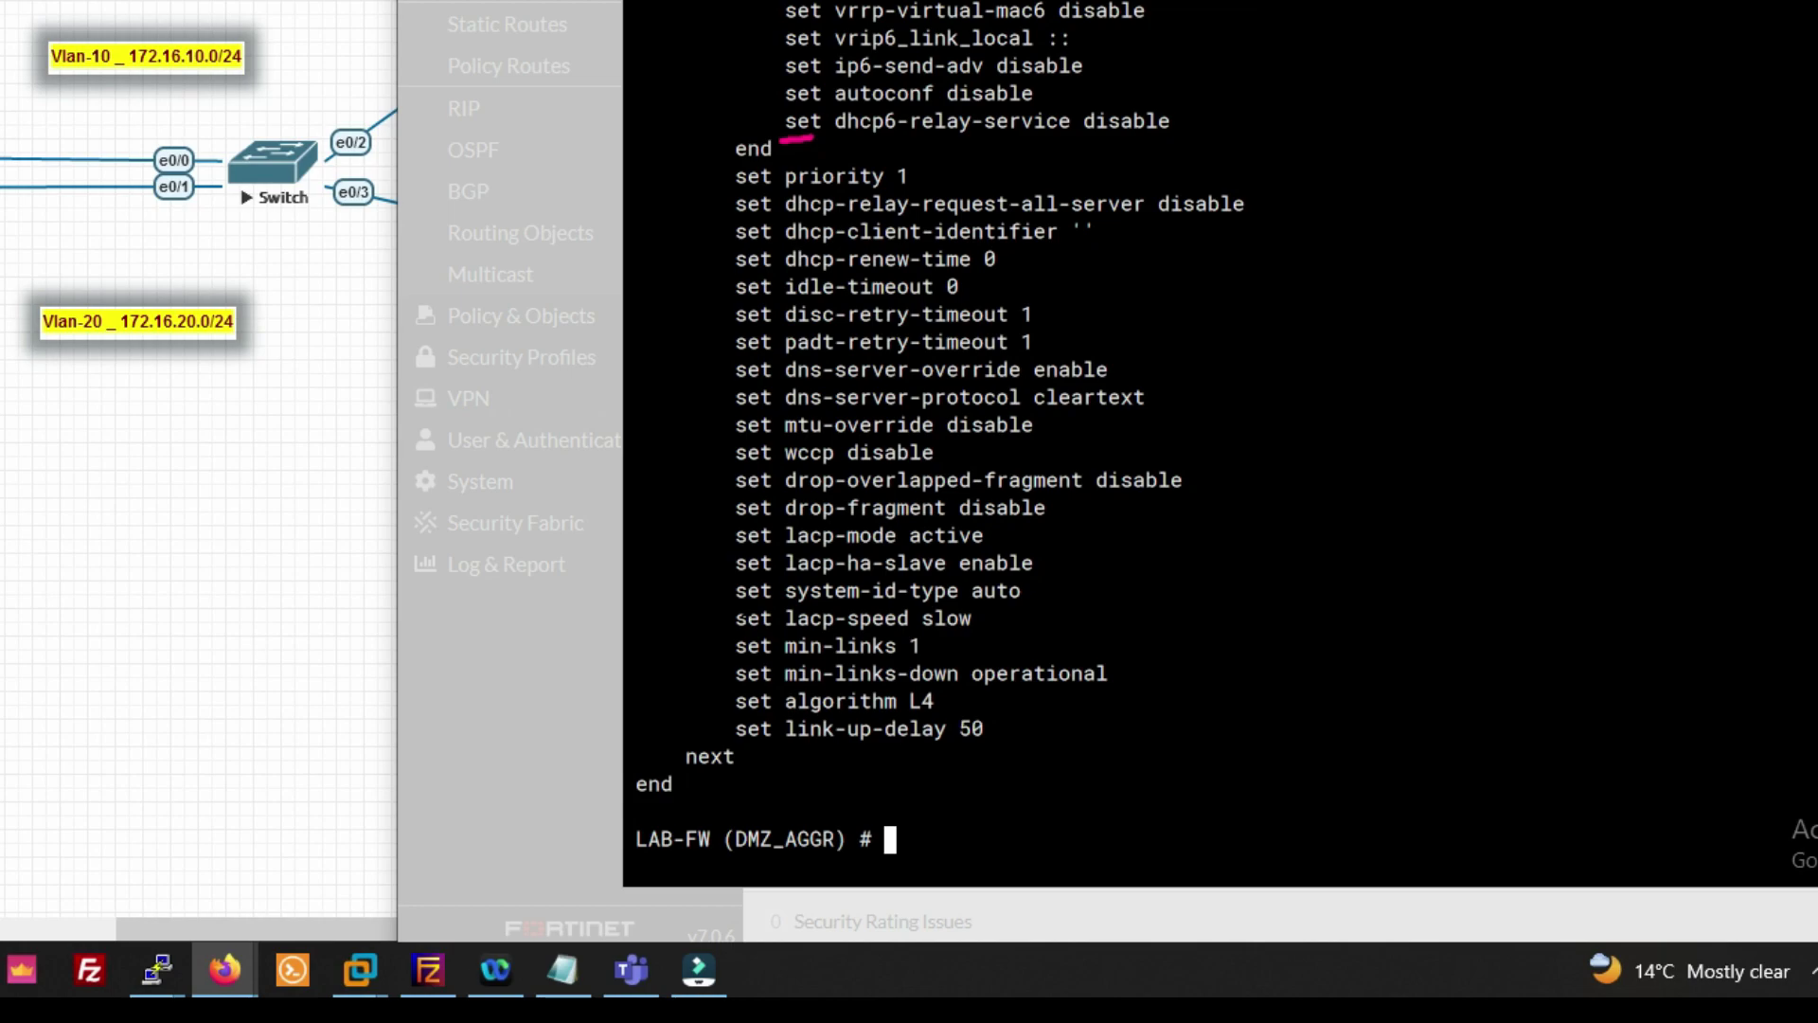
{"action": "type", "text": "set lacp-mode"}
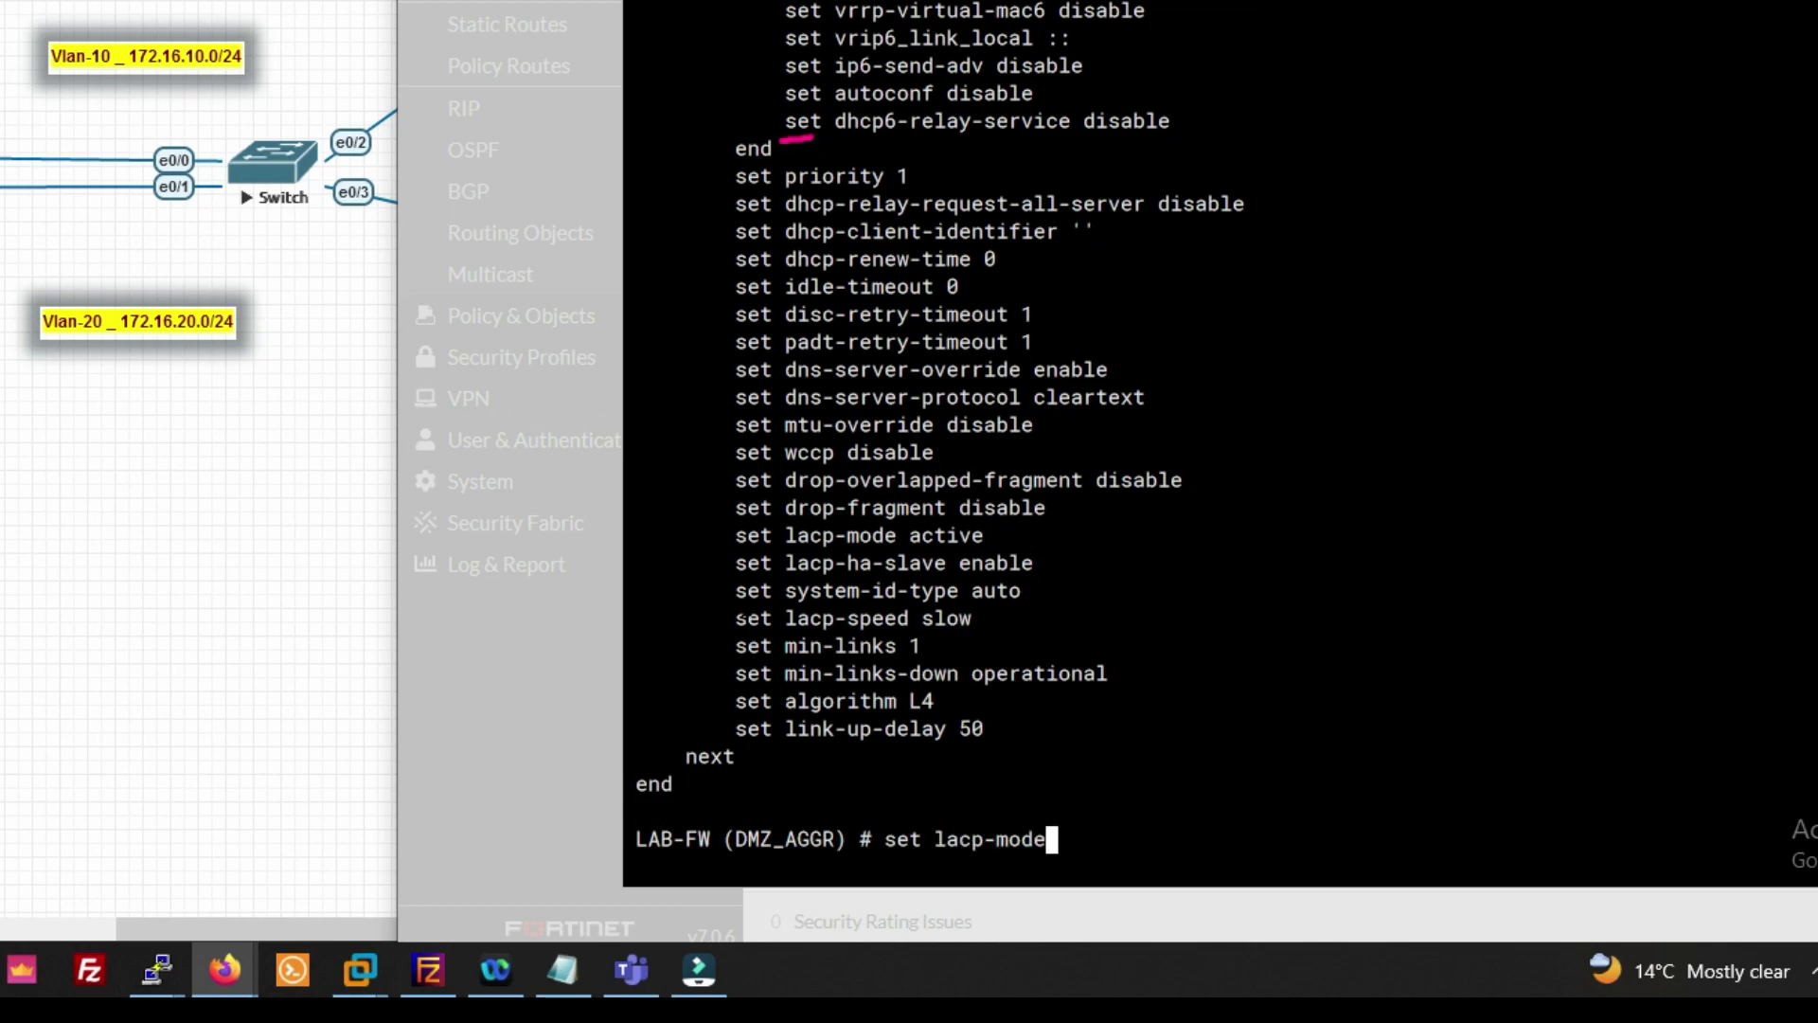
{"action": "type", "text": " static"}
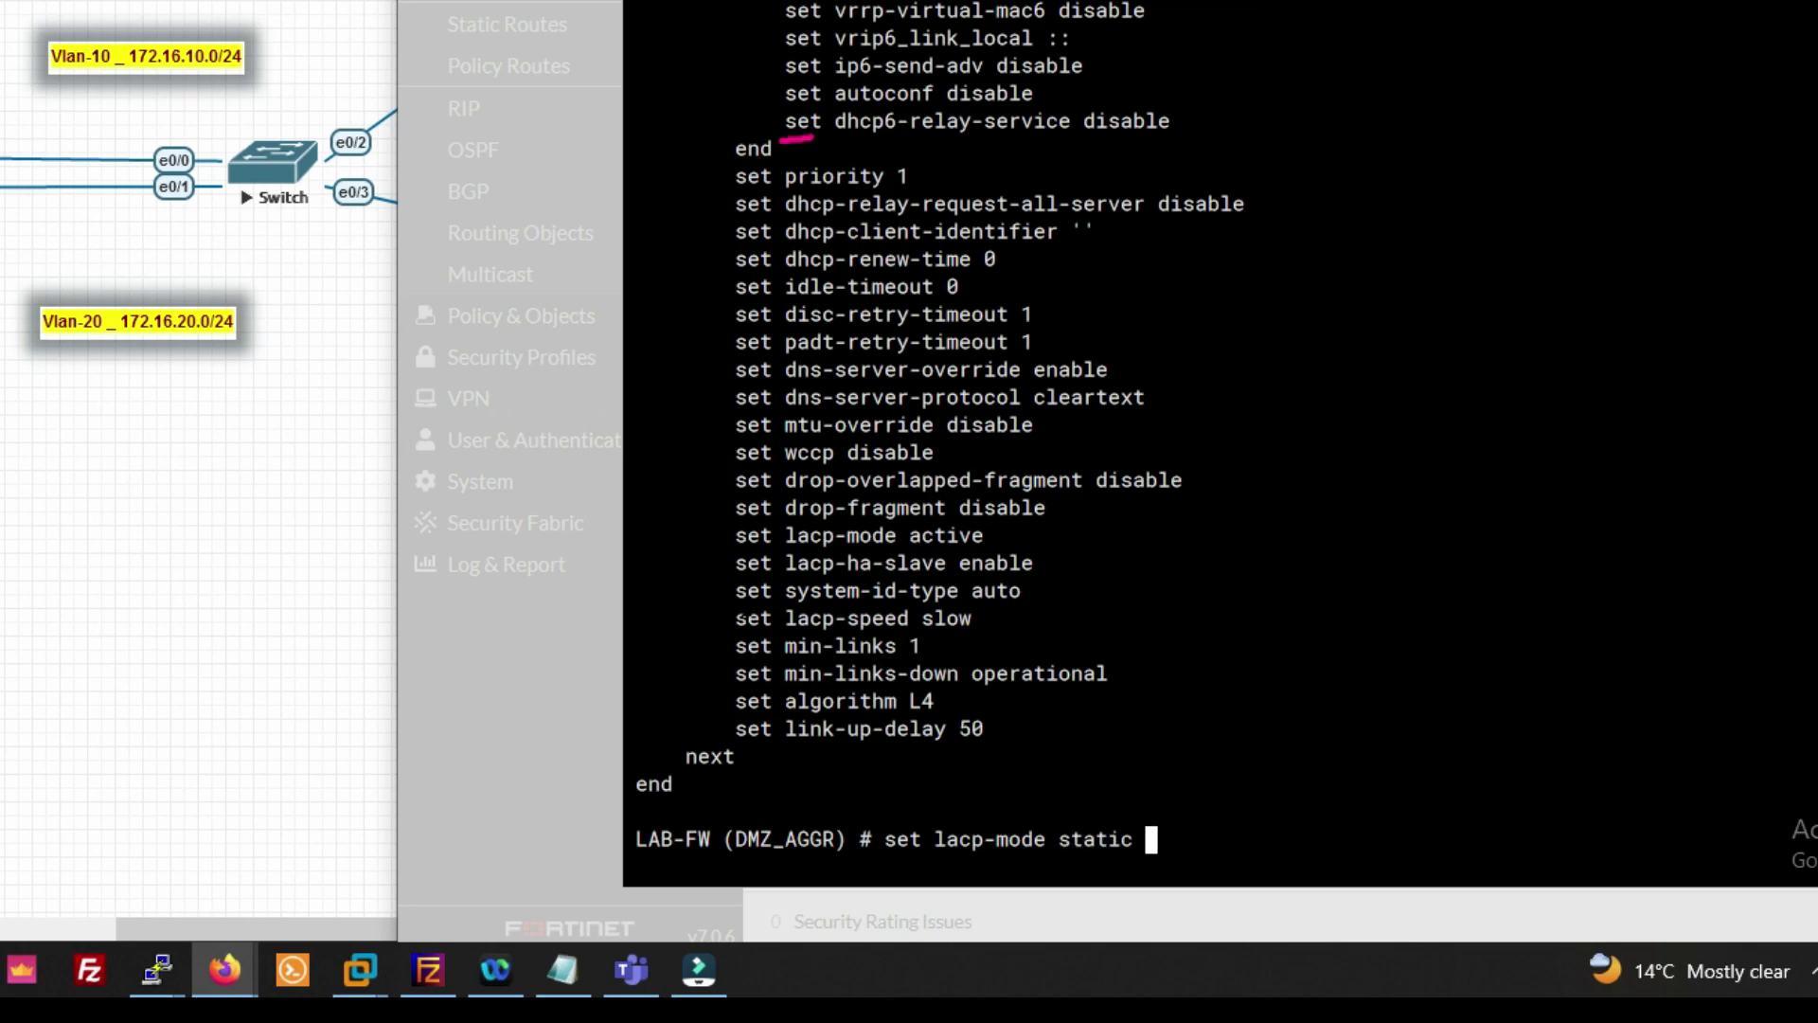
{"action": "key", "text": "Return"}
{"action": "type", "text": "end"}
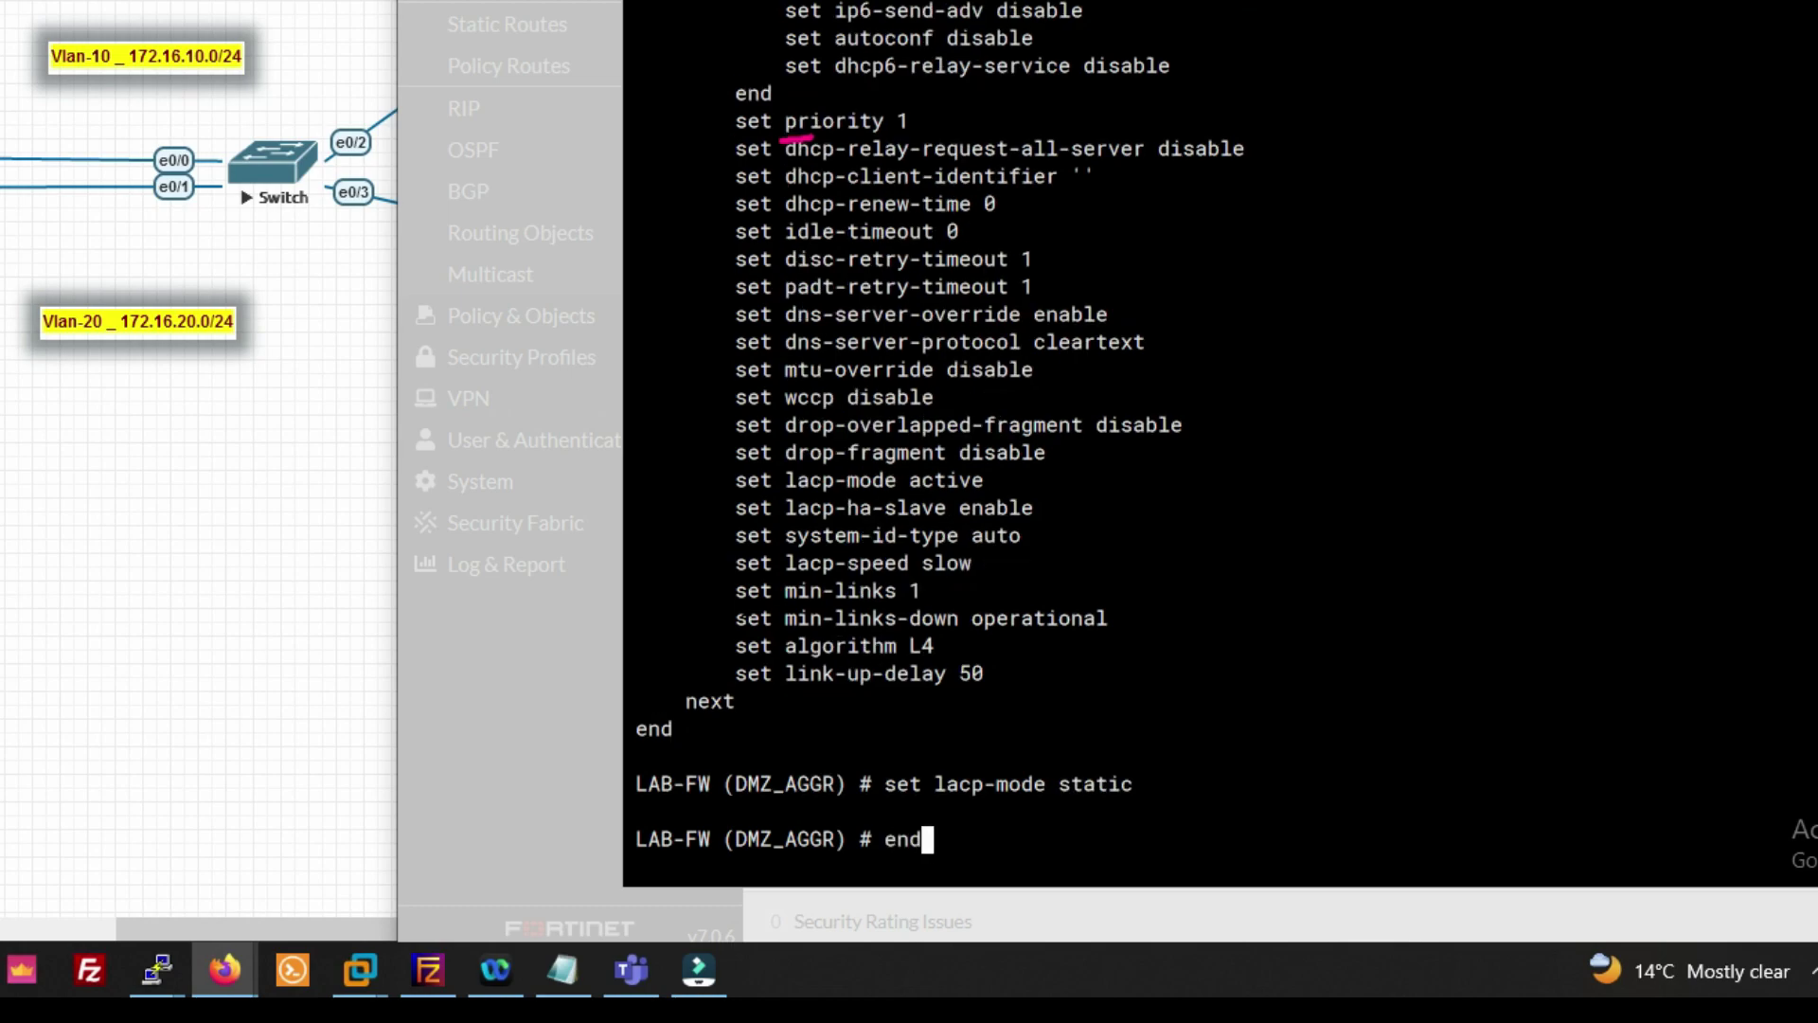
{"action": "key", "text": "Return"}
{"action": "key", "text": "Return"}
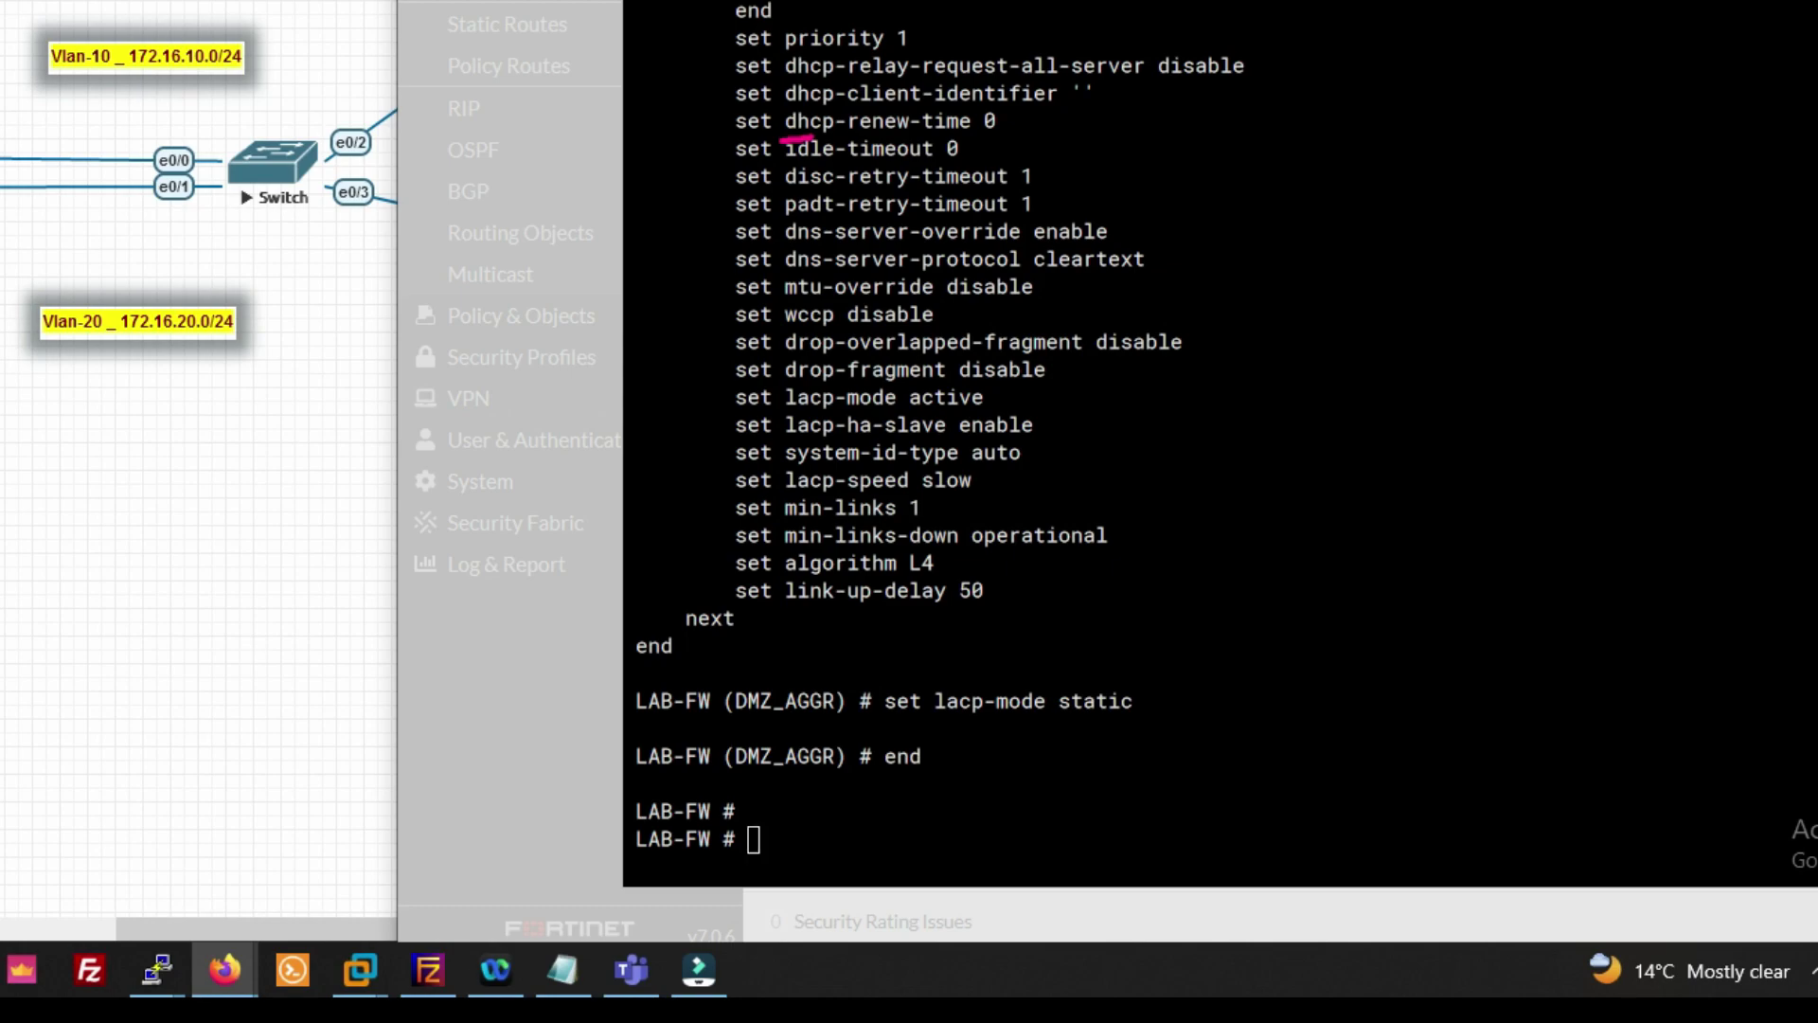
- Return to the FortiGate interface list and expand DMZ_AGGR to check its status and VLAN interfaces
{"action": "scroll", "coordinate": [909, 455], "scroll_direction": "right", "scroll_amount": 5}
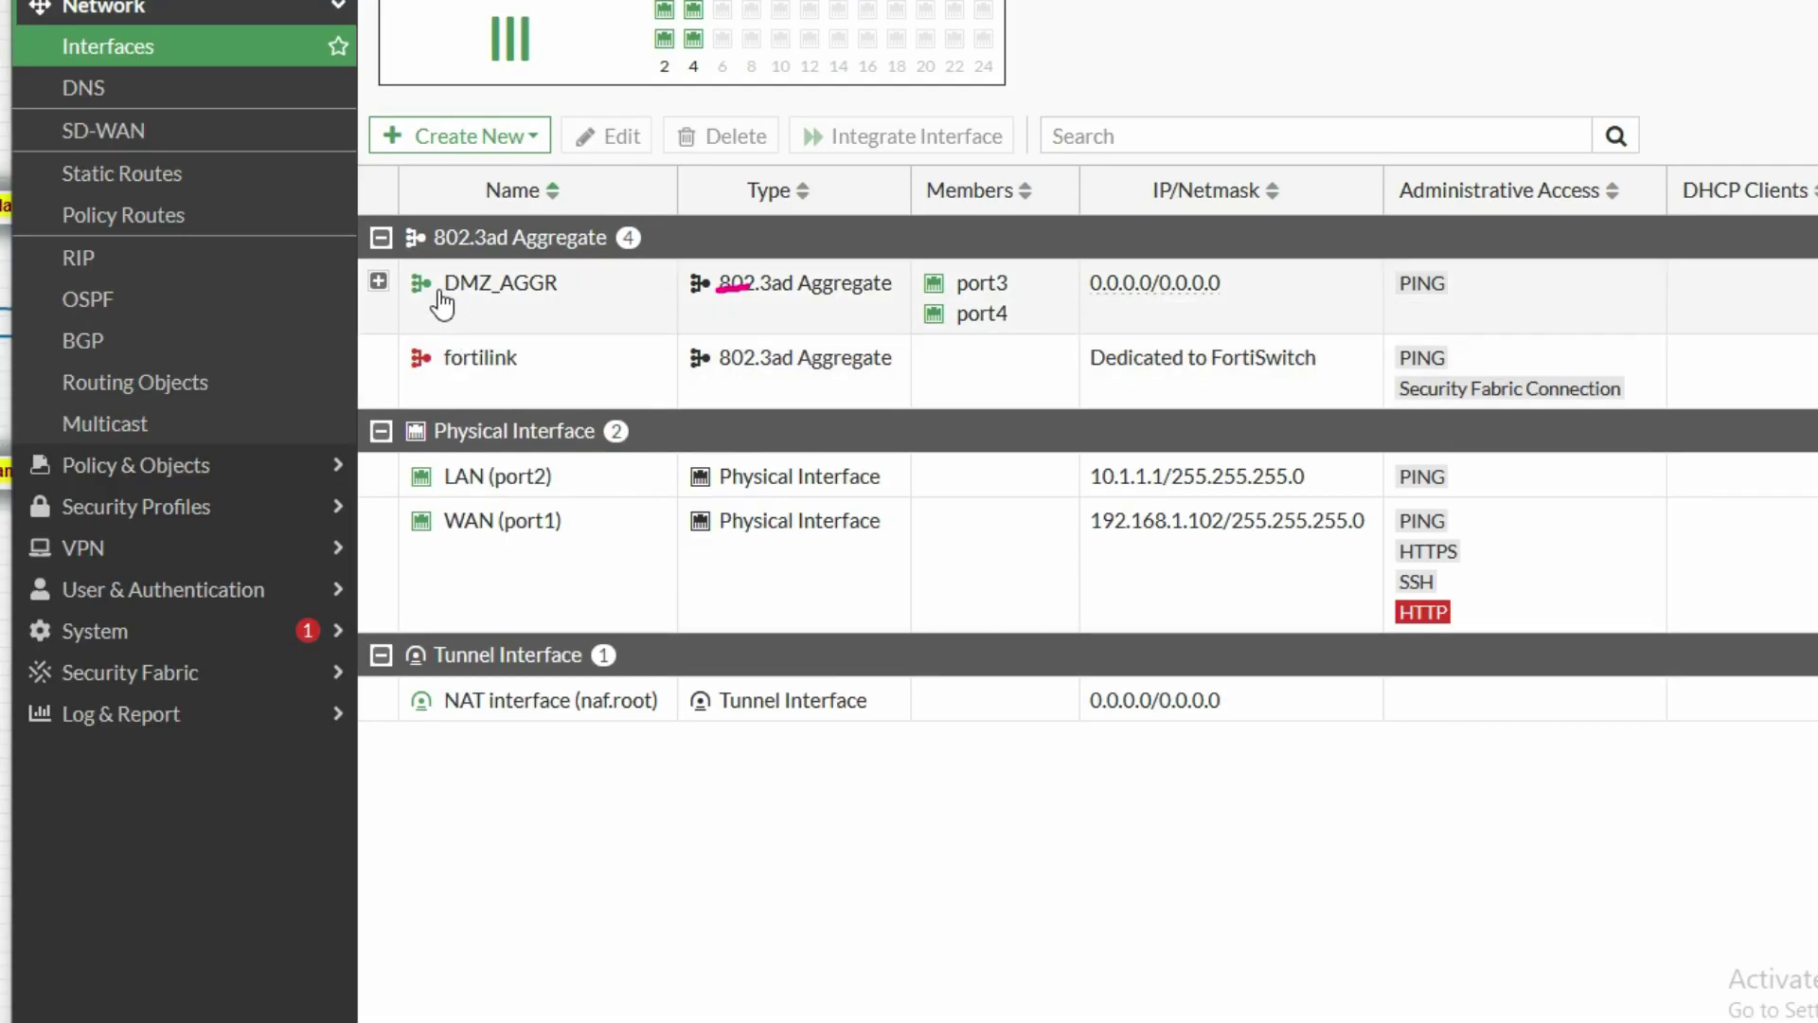
{"action": "left_click", "coordinate": [377, 282]}
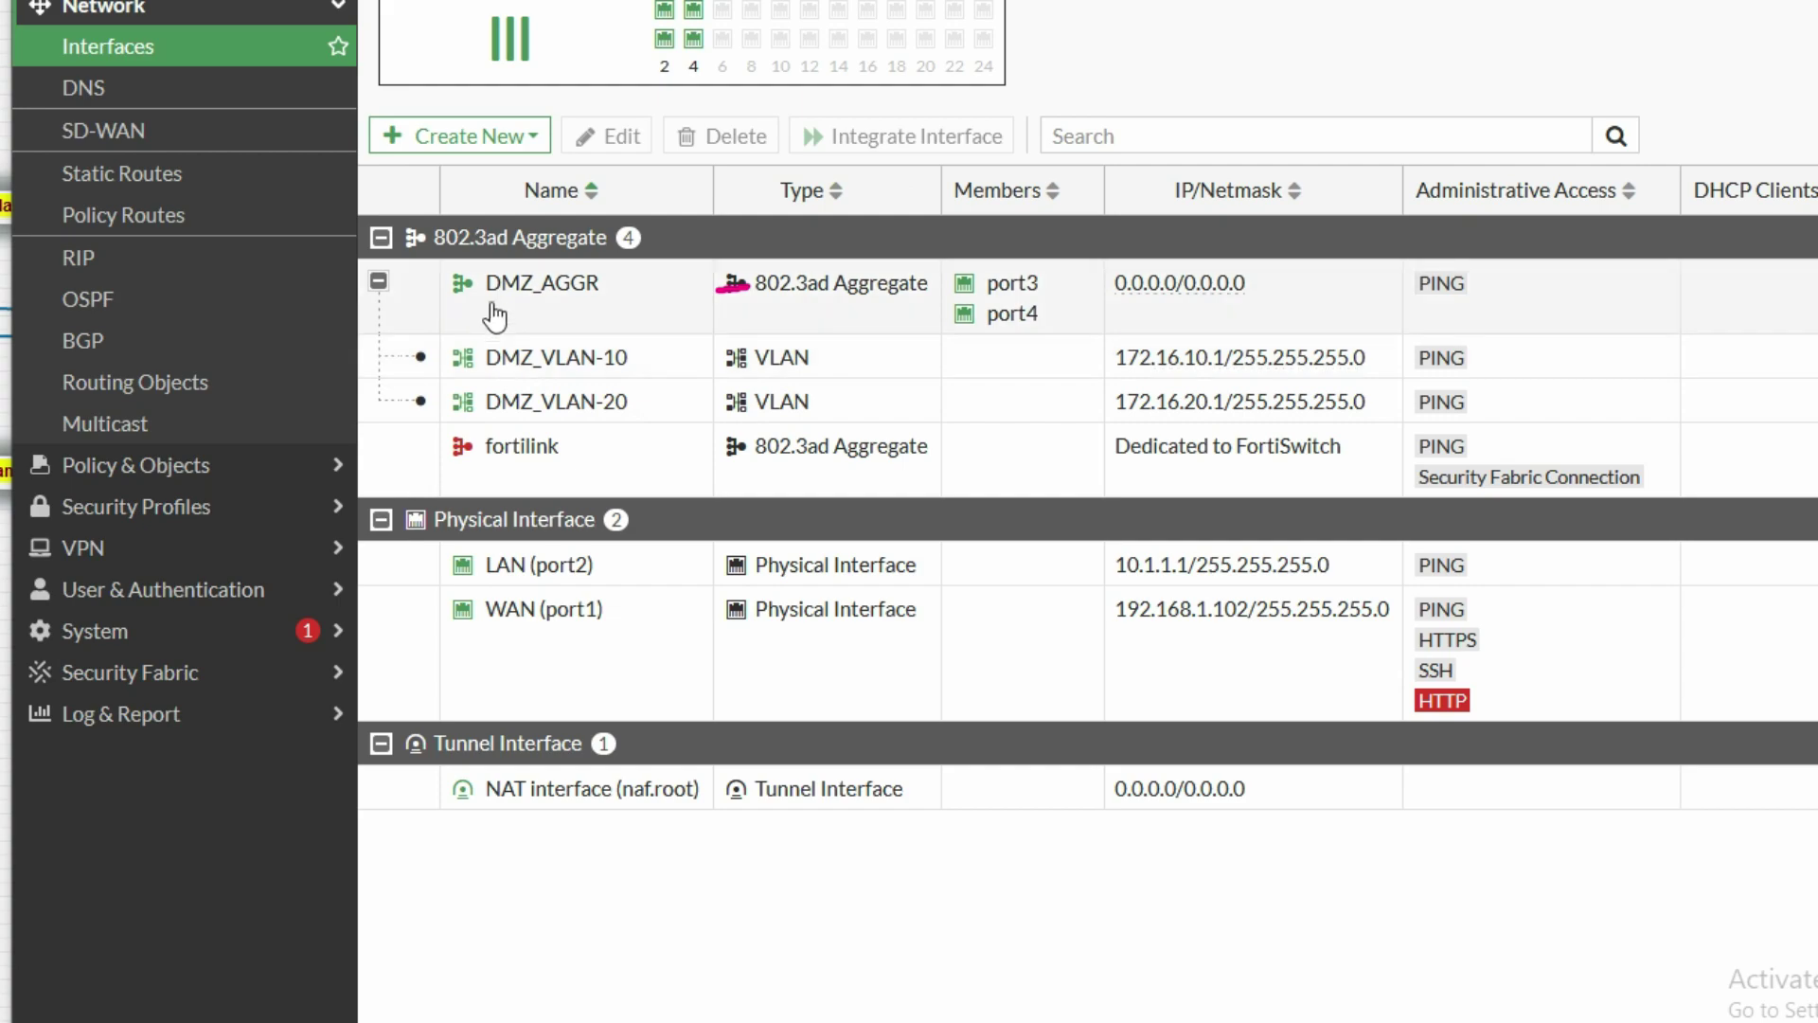
{"action": "mouse_move", "coordinate": [535, 304]}
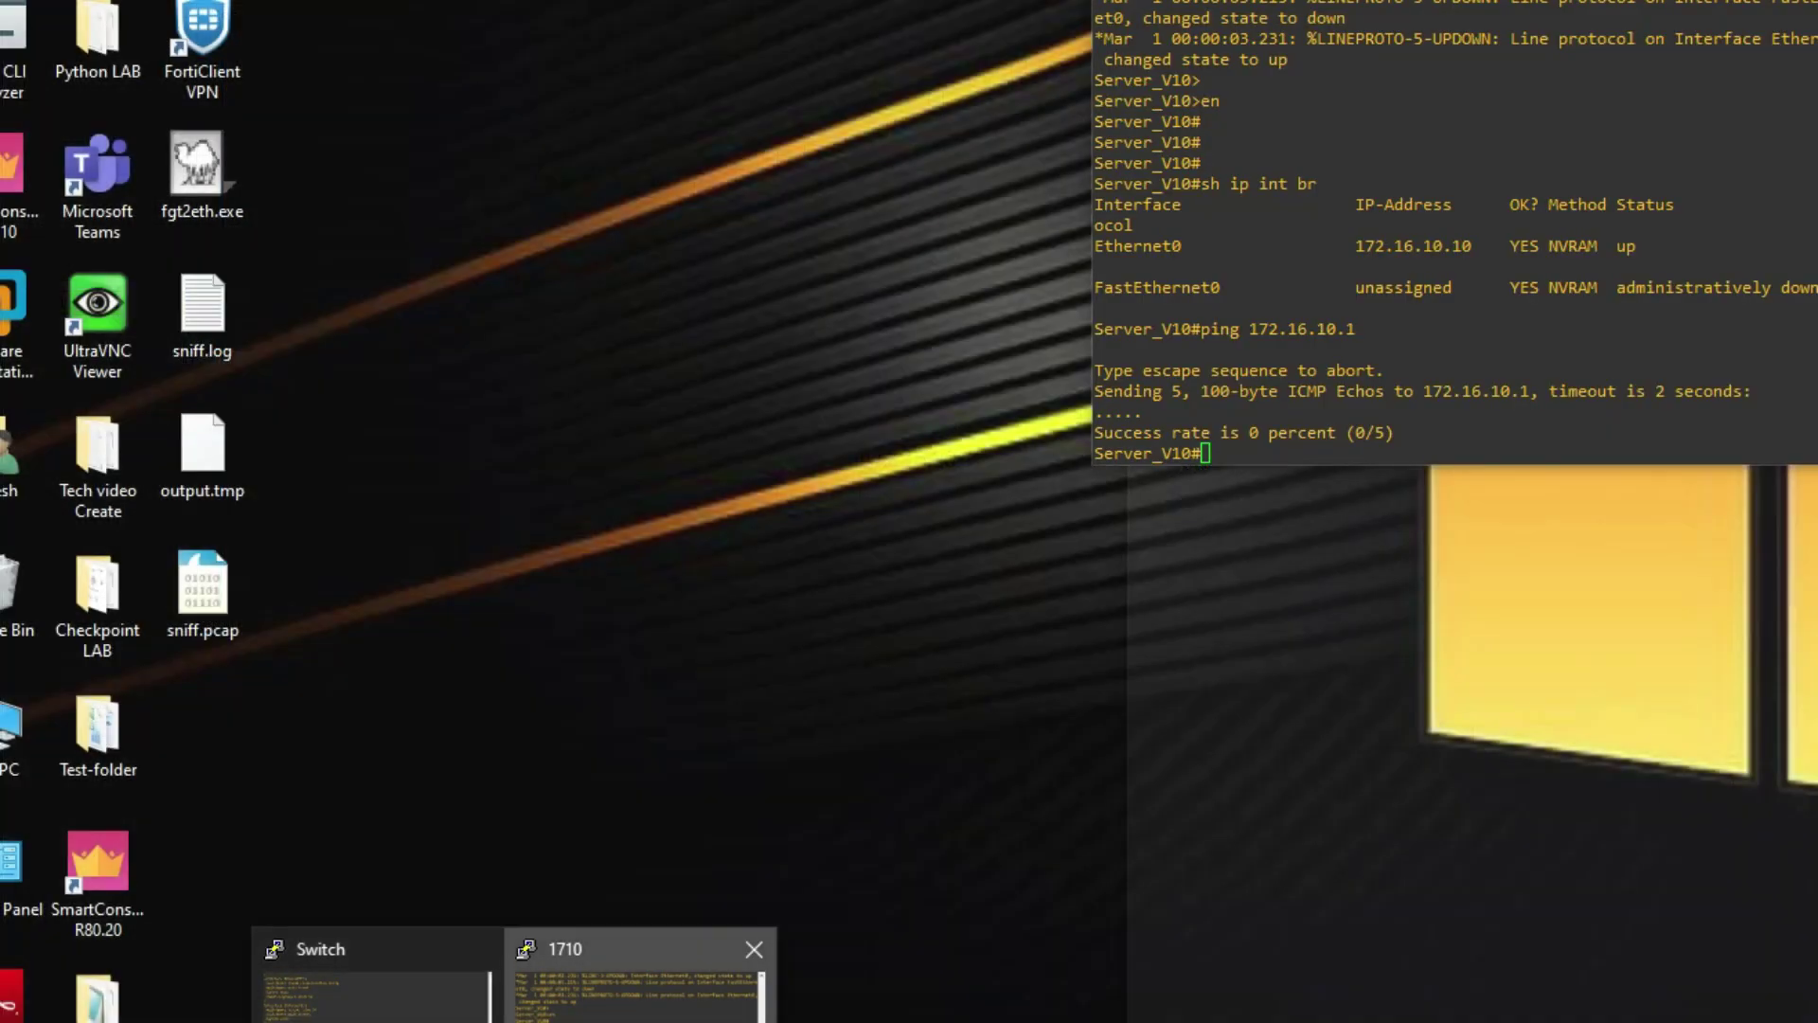
- Switch to the Server_V10 console and ping the firewall's VLAN 10 address 172.16.10.1 again
{"action": "left_click", "coordinate": [636, 976]}
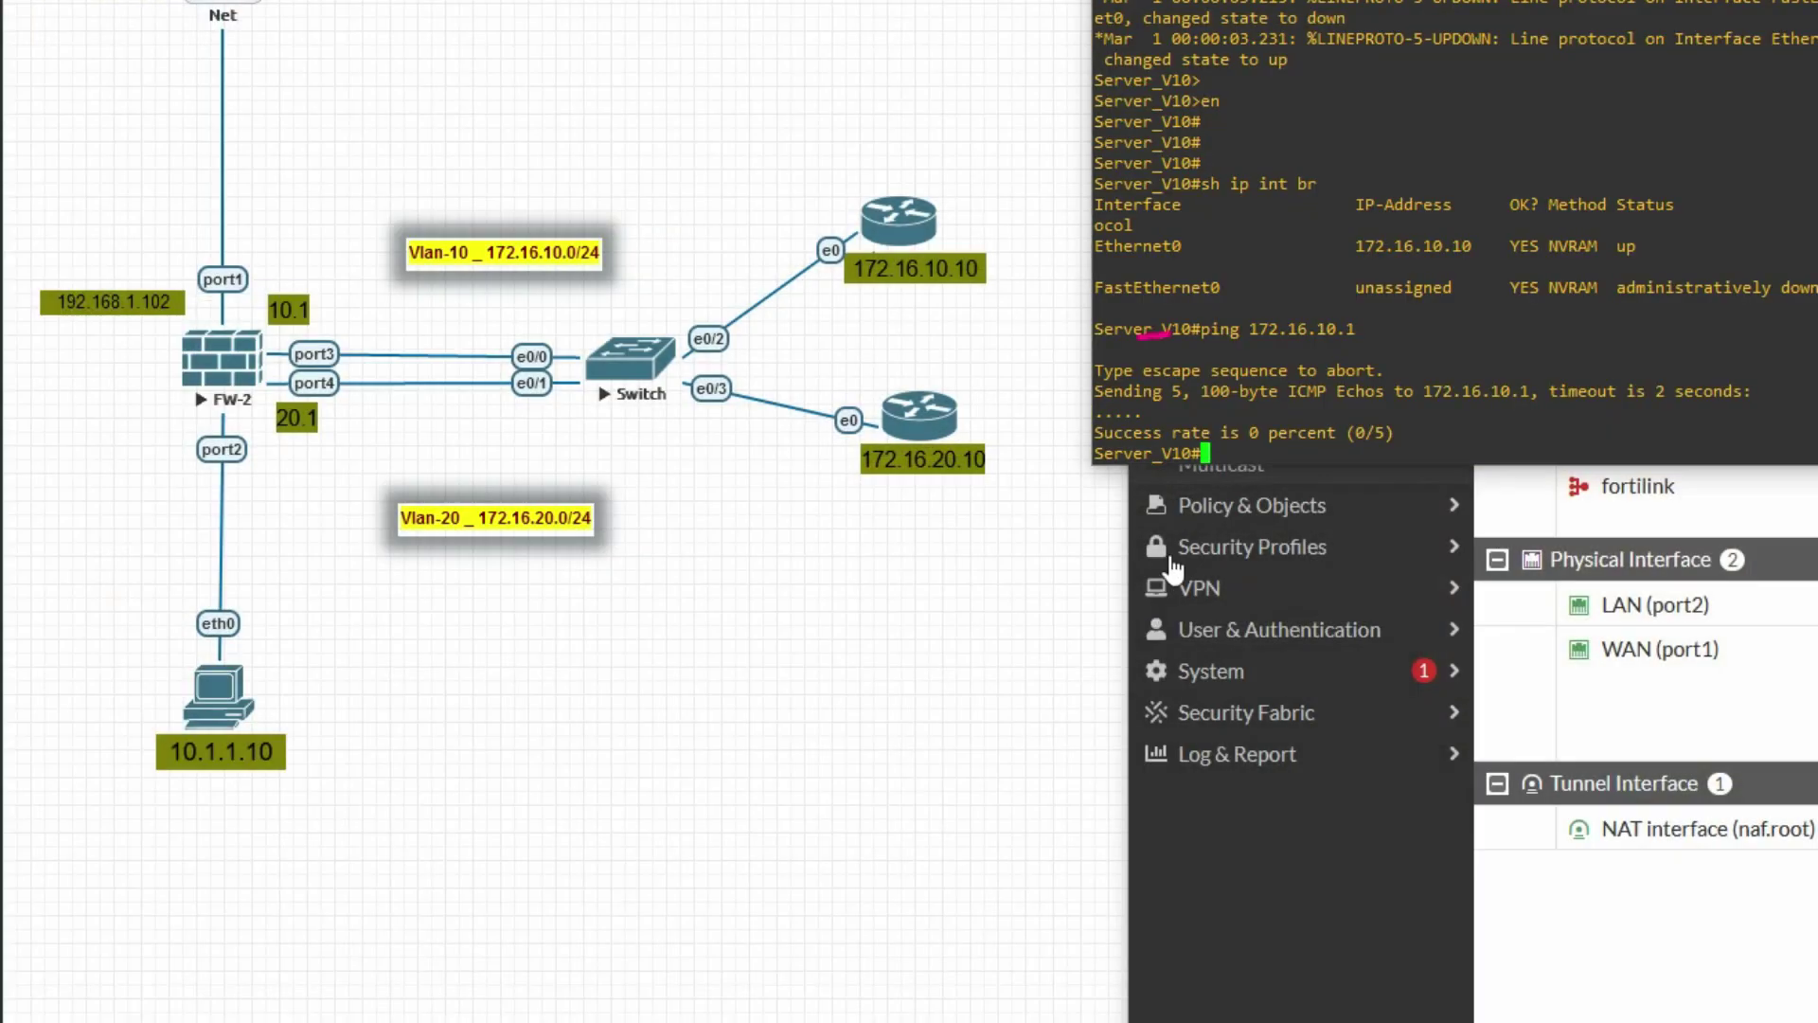
{"action": "left_click", "coordinate": [1241, 370]}
{"action": "key", "text": "Return"}
{"action": "key", "text": "Return"}
{"action": "key", "text": "Up"}
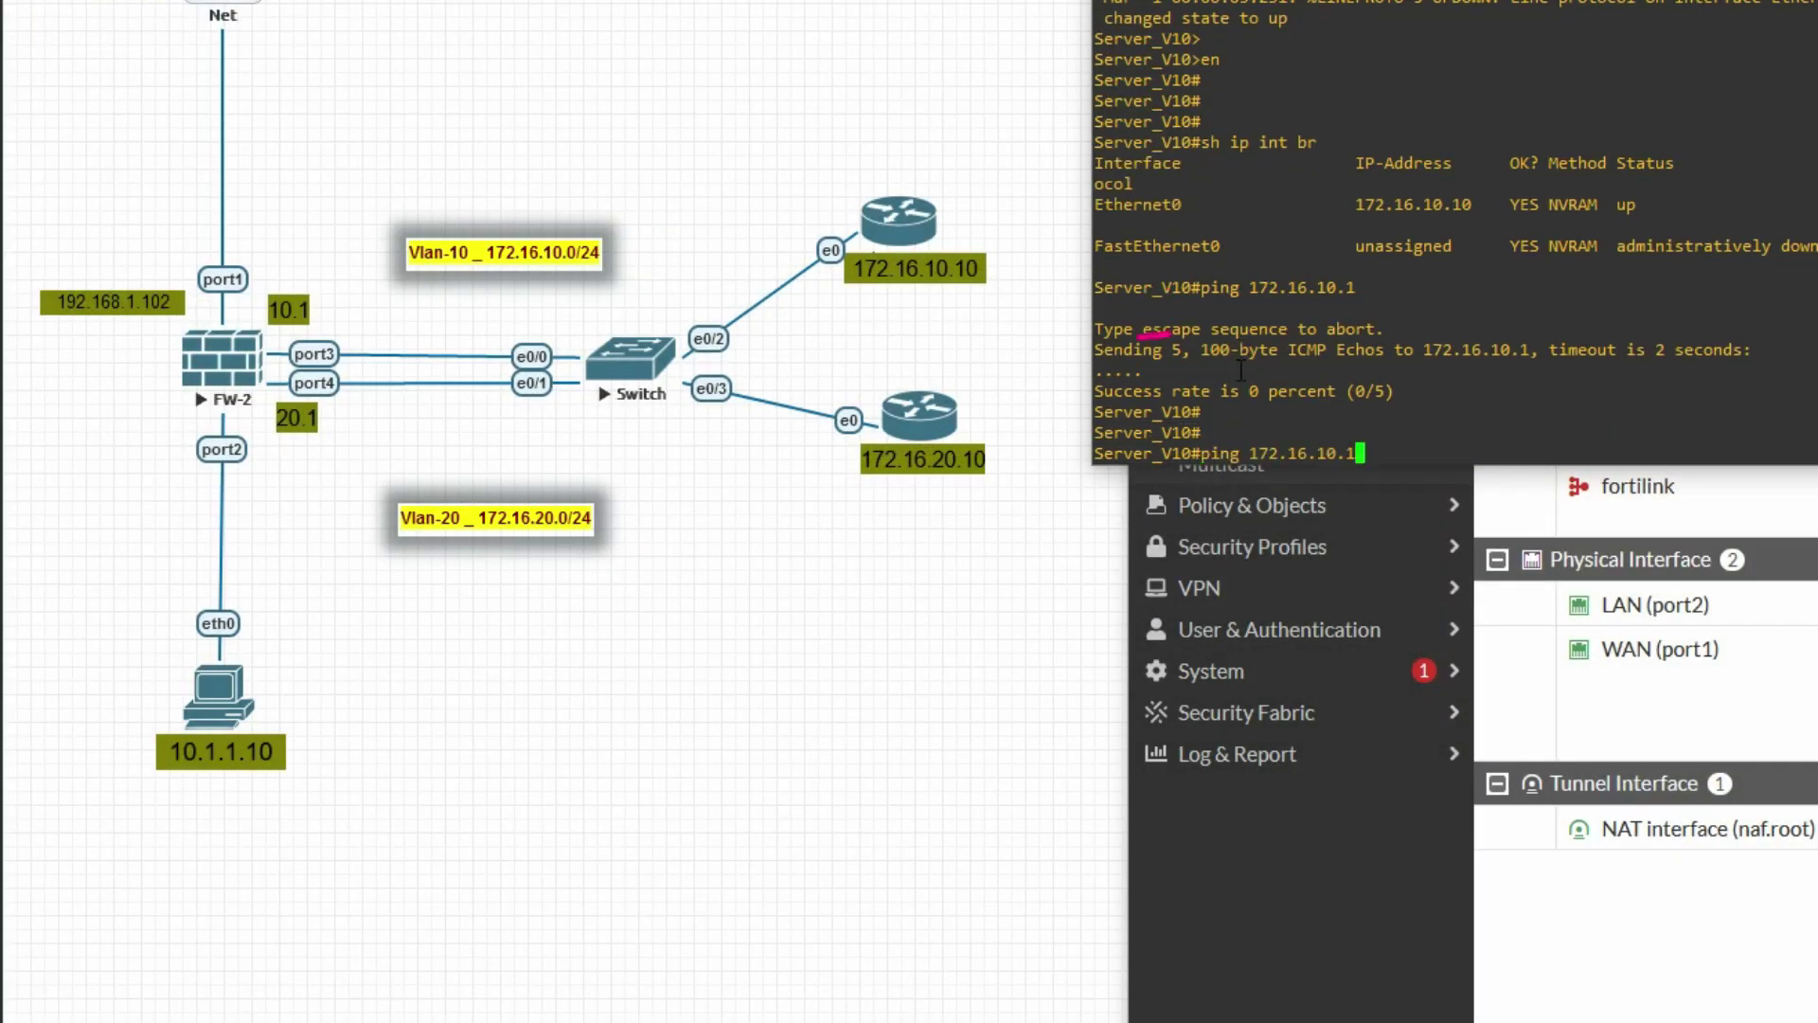
{"action": "key", "text": "Return"}
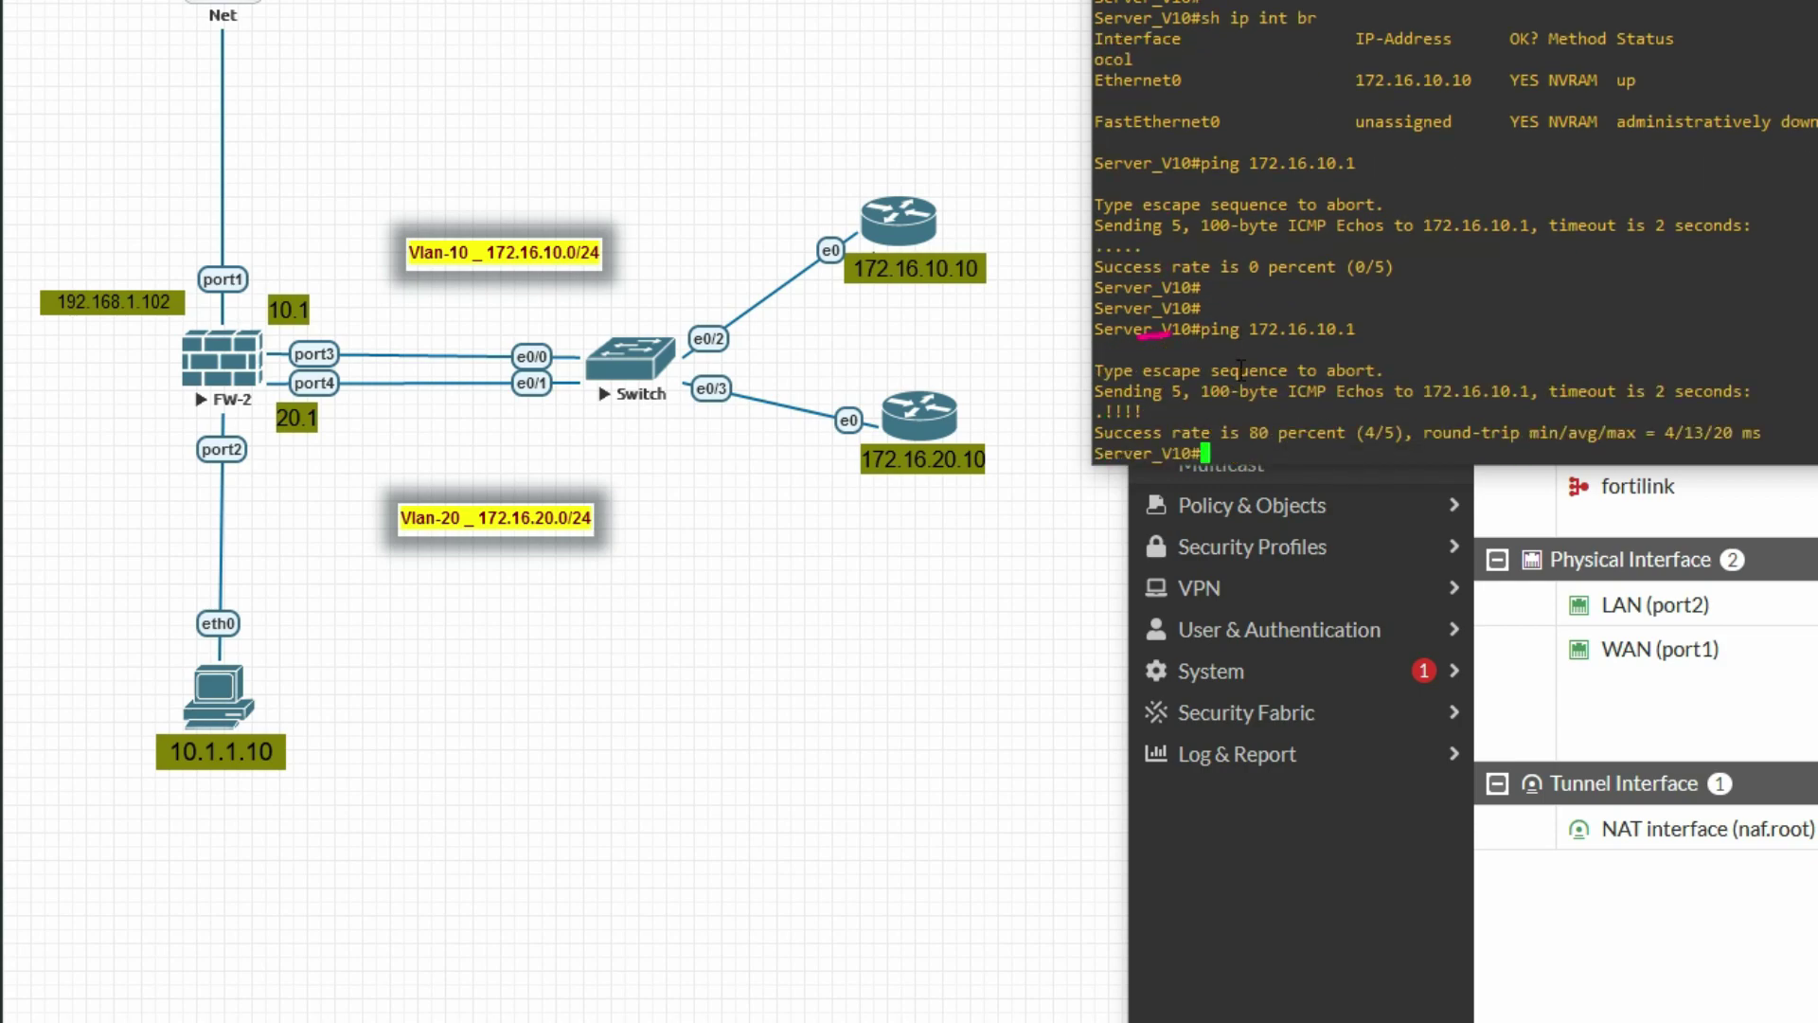
- Ping 172.16.10.1 from Server_V10 with a repeat count of 20 and highlight the ping command in the console
{"action": "key", "text": "Up"}
{"action": "type", "text": "re"}
{"action": "key", "text": "Tab"}
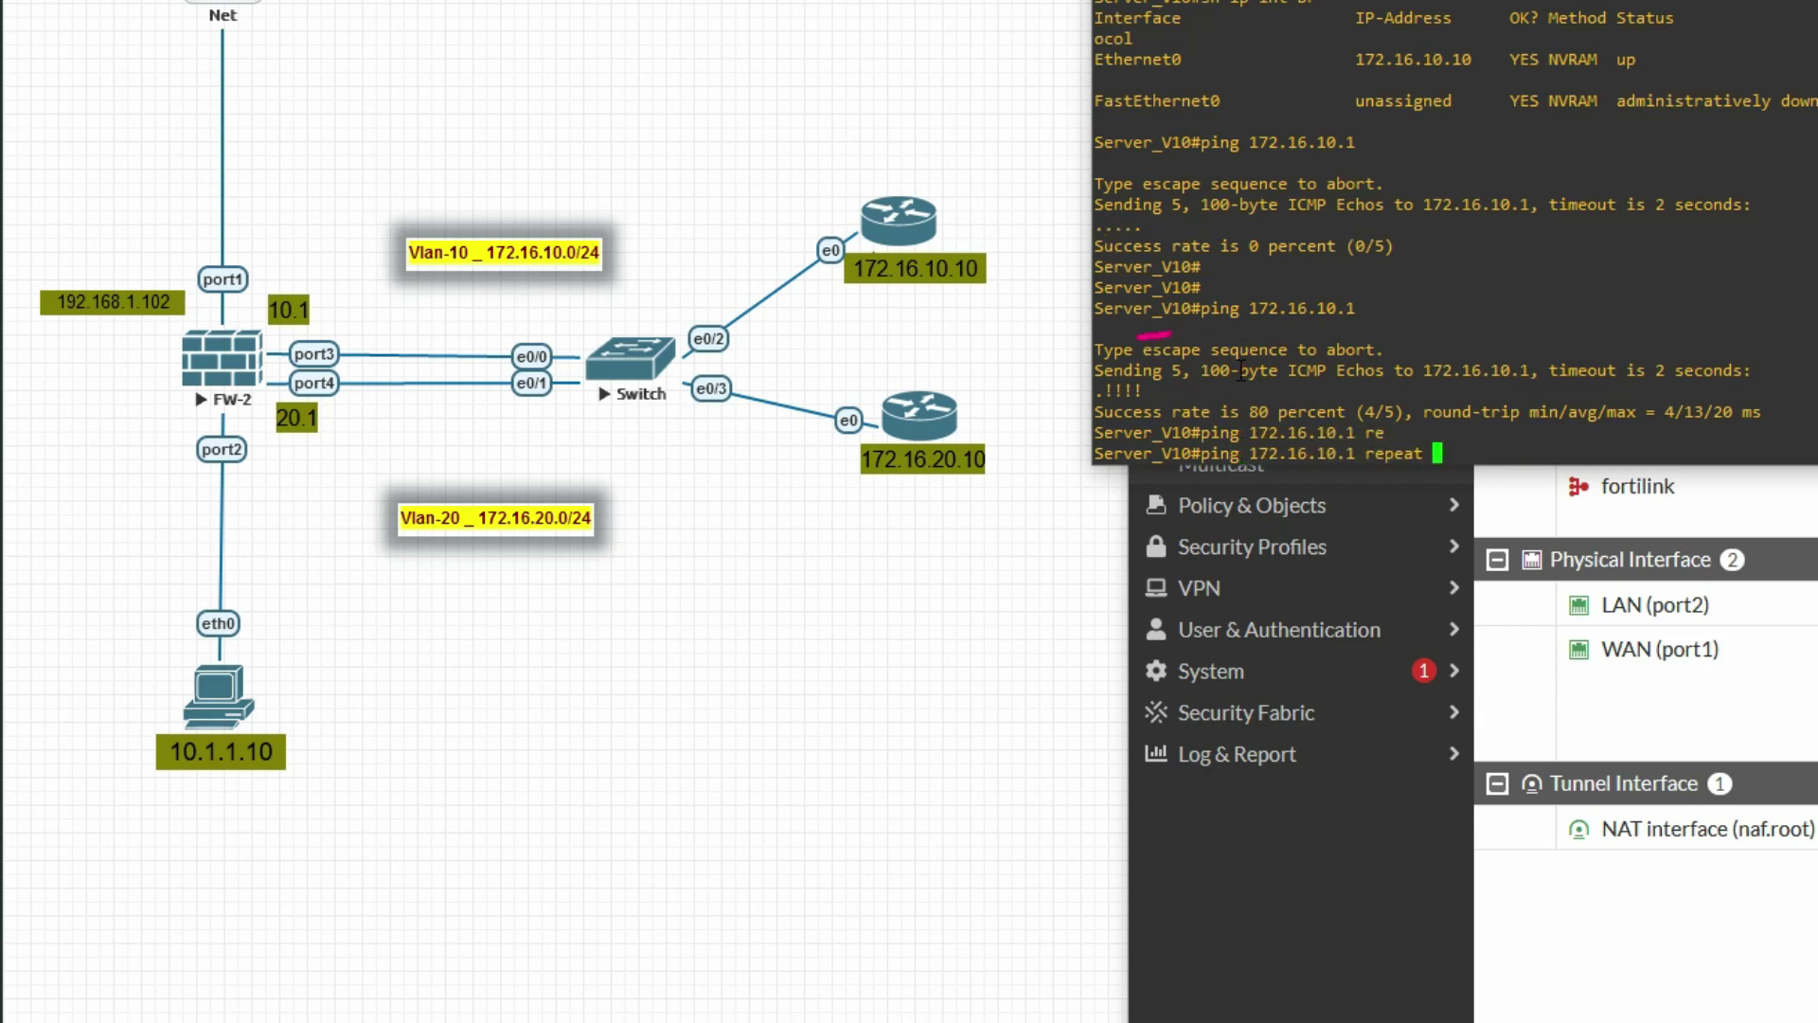
{"action": "type", "text": "20"}
{"action": "key", "text": "Return"}
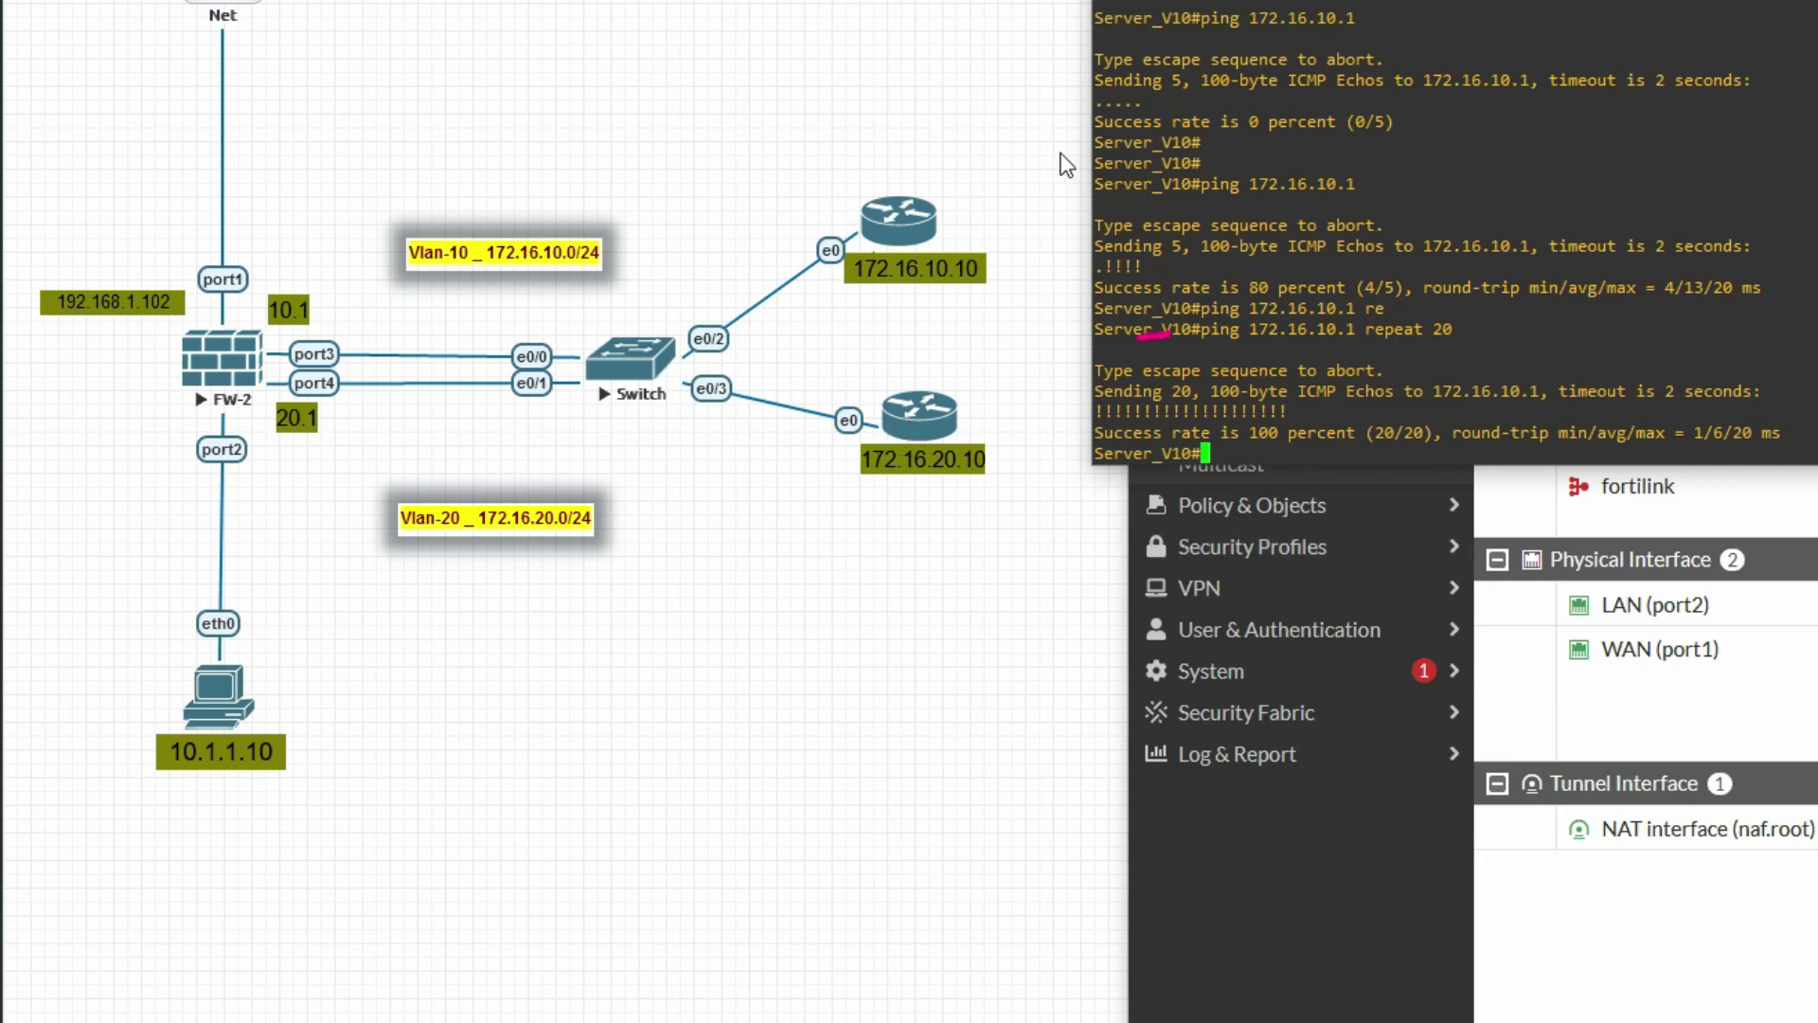
{"action": "left_click_drag", "start_coordinate": [1298, 407], "coordinate": [1112, 393]}
{"action": "left_click_drag", "start_coordinate": [1356, 308], "coordinate": [1203, 307]}
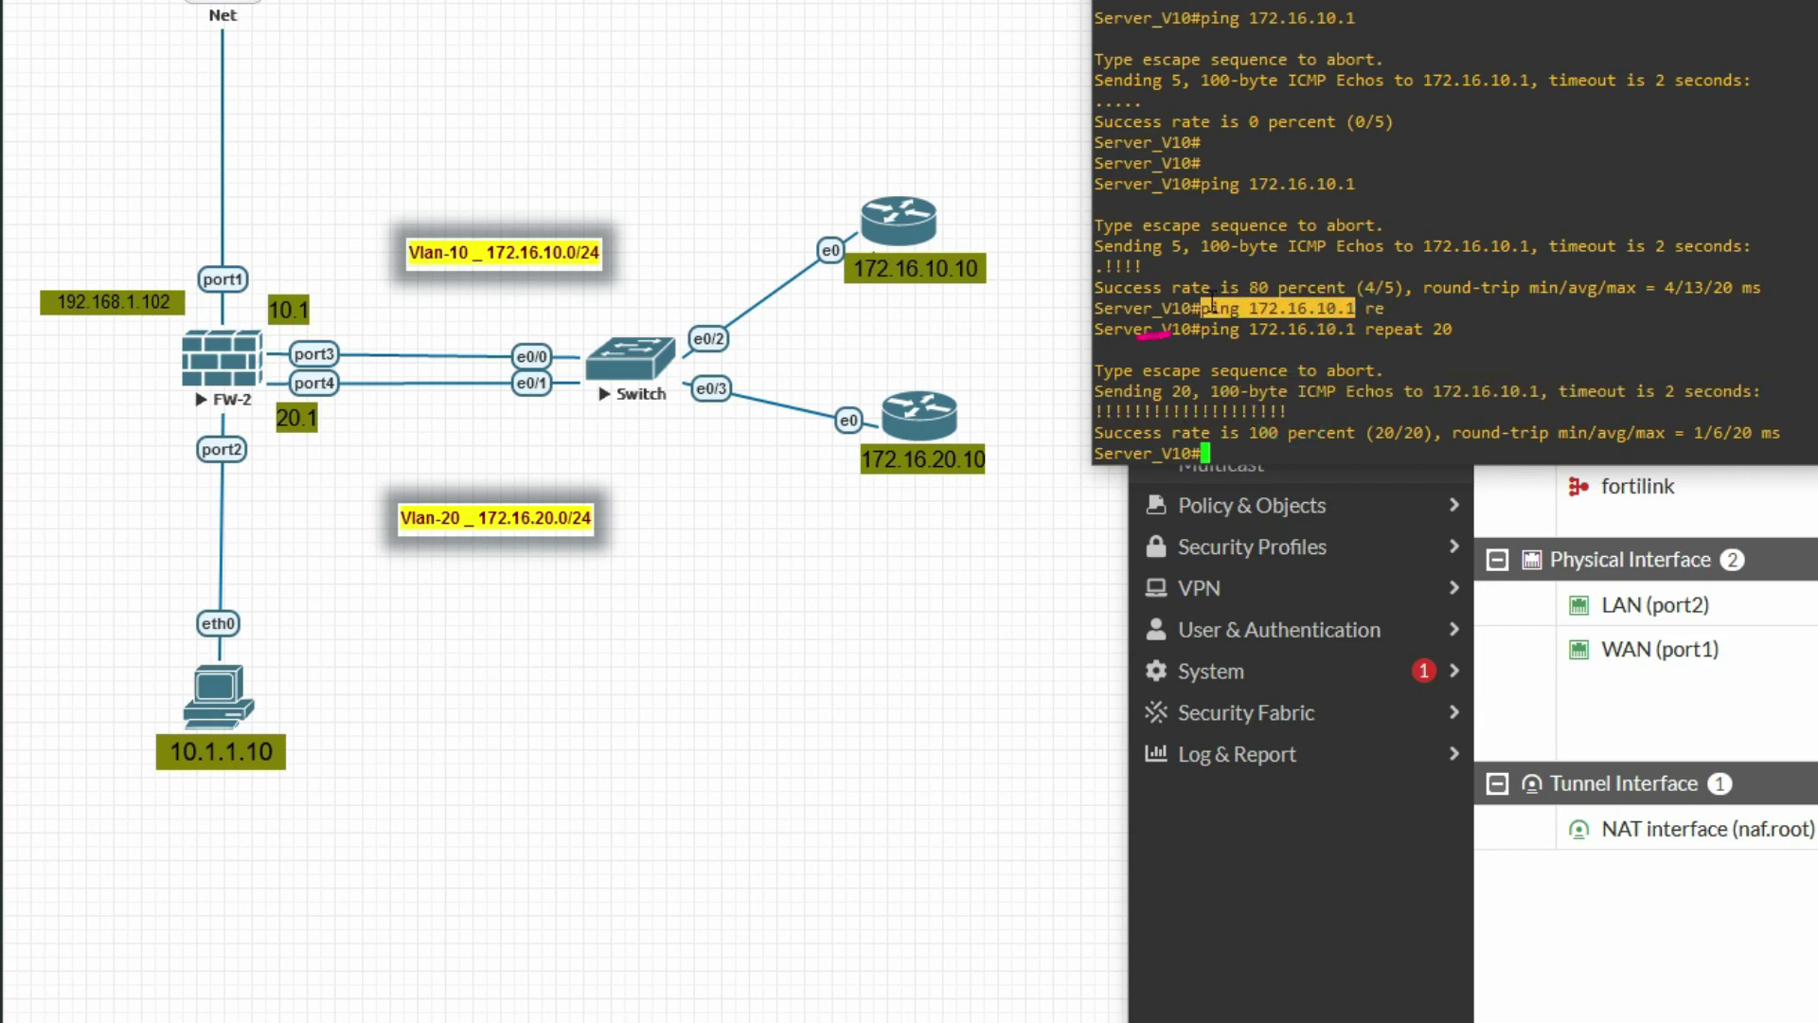
- Mark the 10.1.1.10 PC and underline the 172.16.10.10 and 172.16.20.10 servers on the lab topology
{"action": "key", "text": "alt+Tab"}
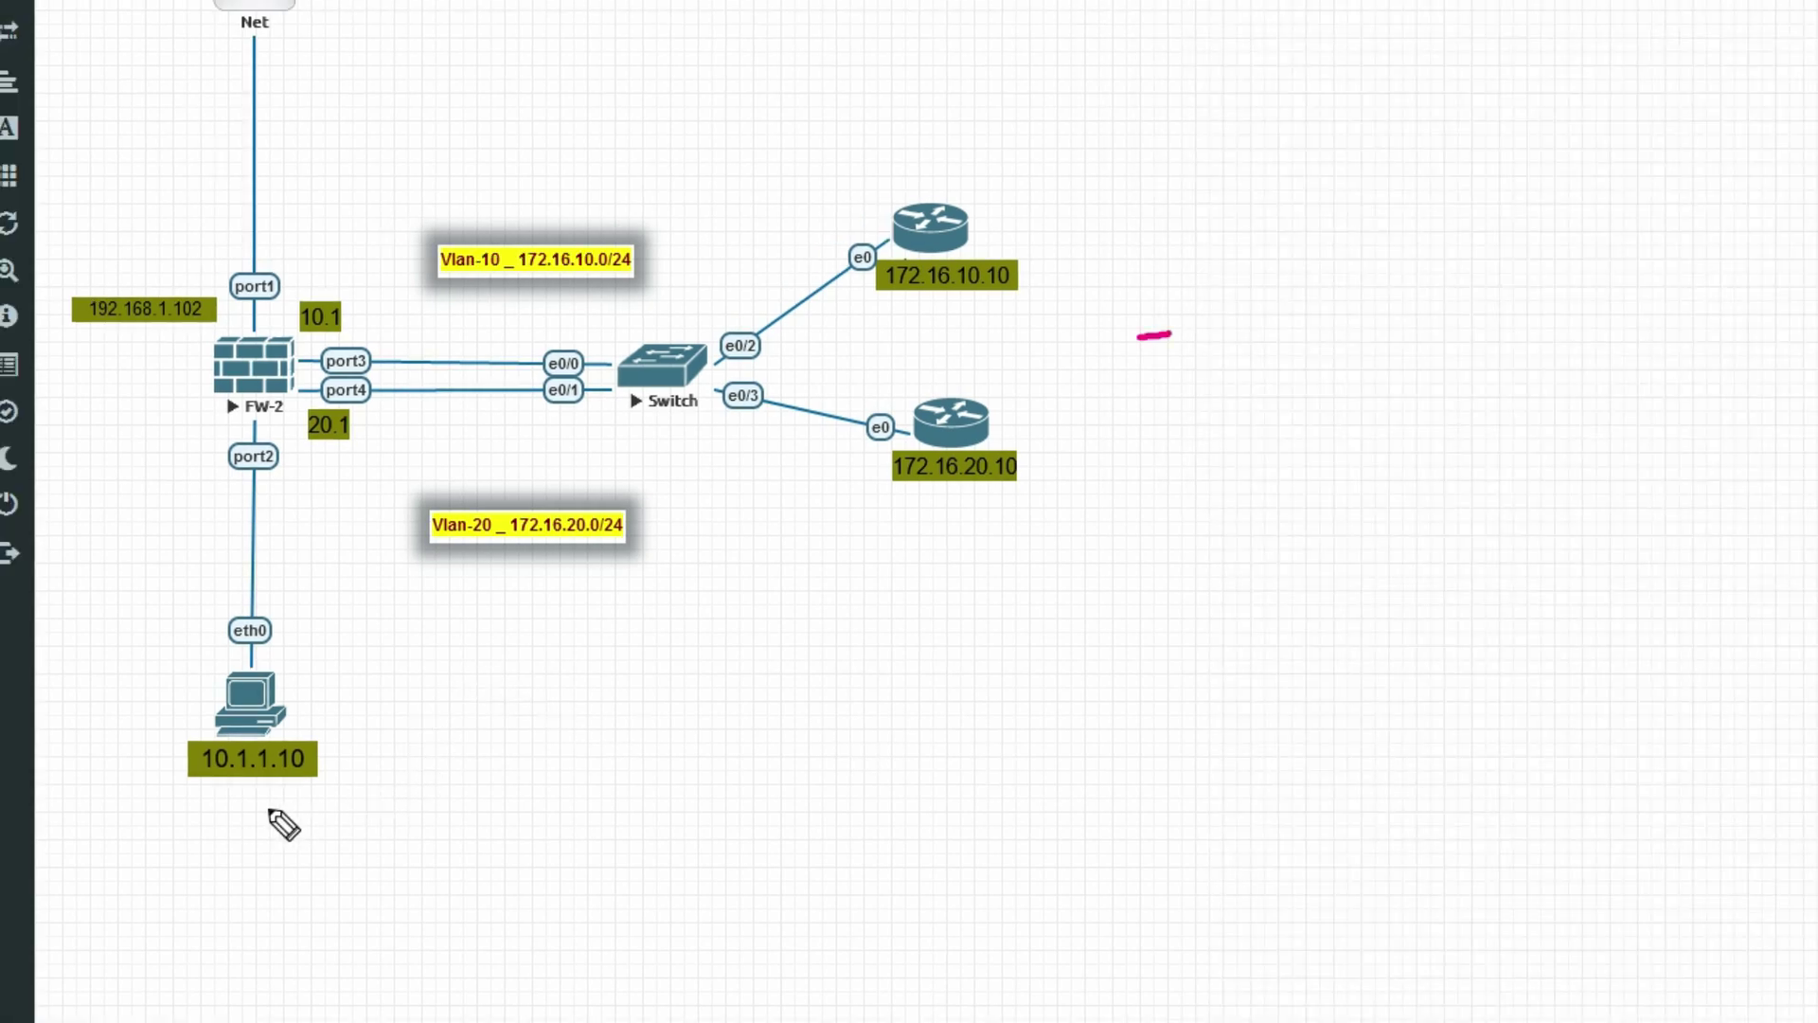
{"action": "left_click_drag", "start_coordinate": [253, 803], "coordinate": [284, 717]}
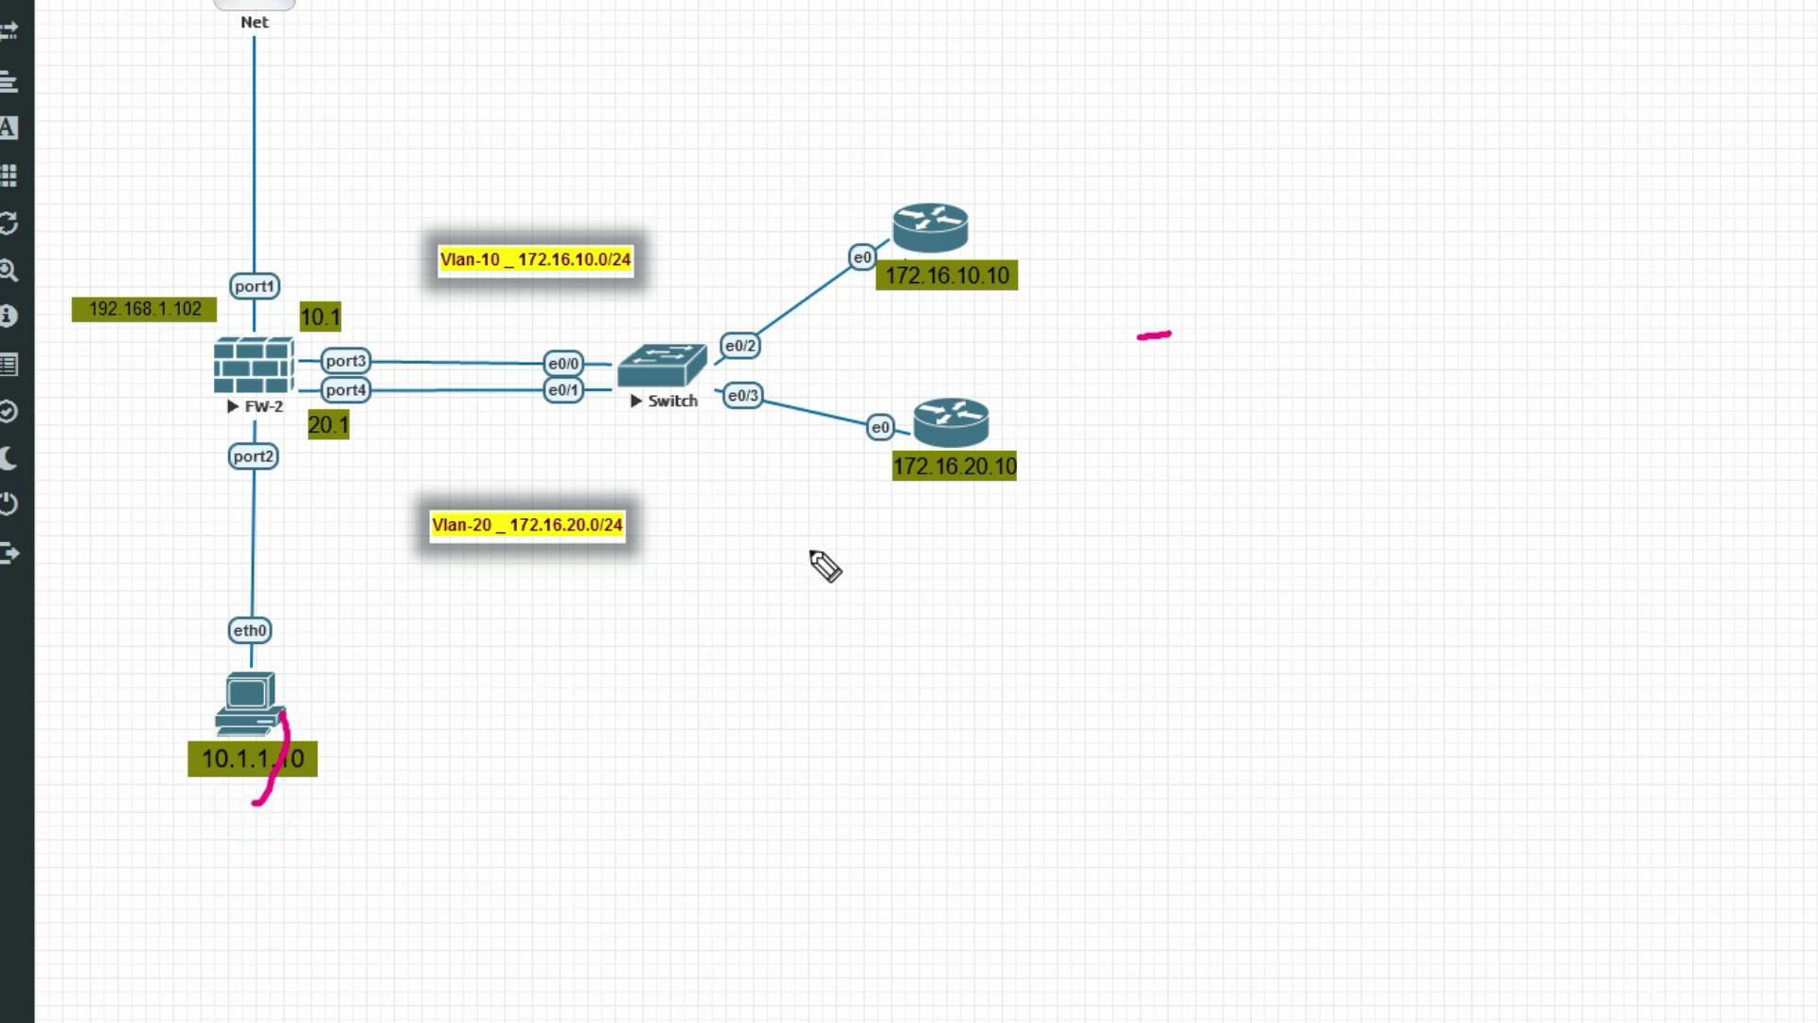
{"action": "left_click_drag", "start_coordinate": [898, 295], "coordinate": [954, 291]}
{"action": "left_click_drag", "start_coordinate": [914, 494], "coordinate": [985, 490]}
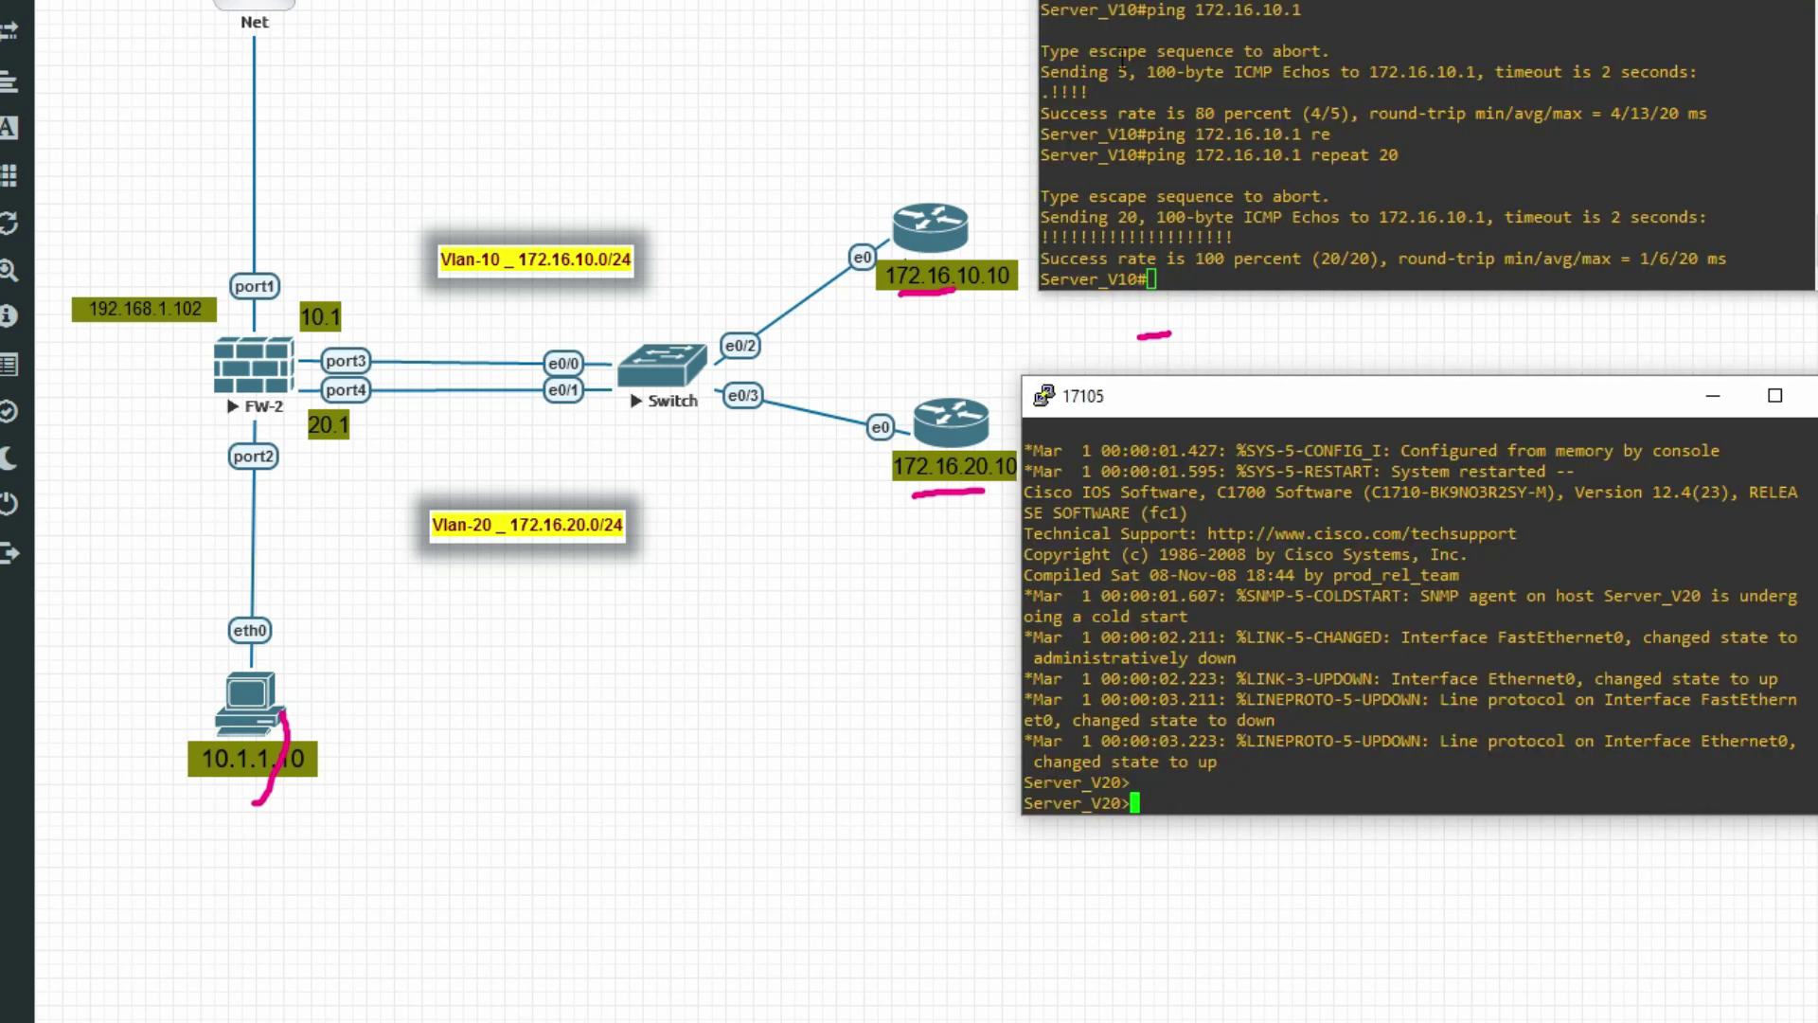
- Enable ICMP packet debugging on Server_V10 with debug ip icmp
{"action": "left_click", "coordinate": [1164, 133]}
{"action": "key", "text": "Return"}
{"action": "key", "text": "Return"}
{"action": "key", "text": "Return"}
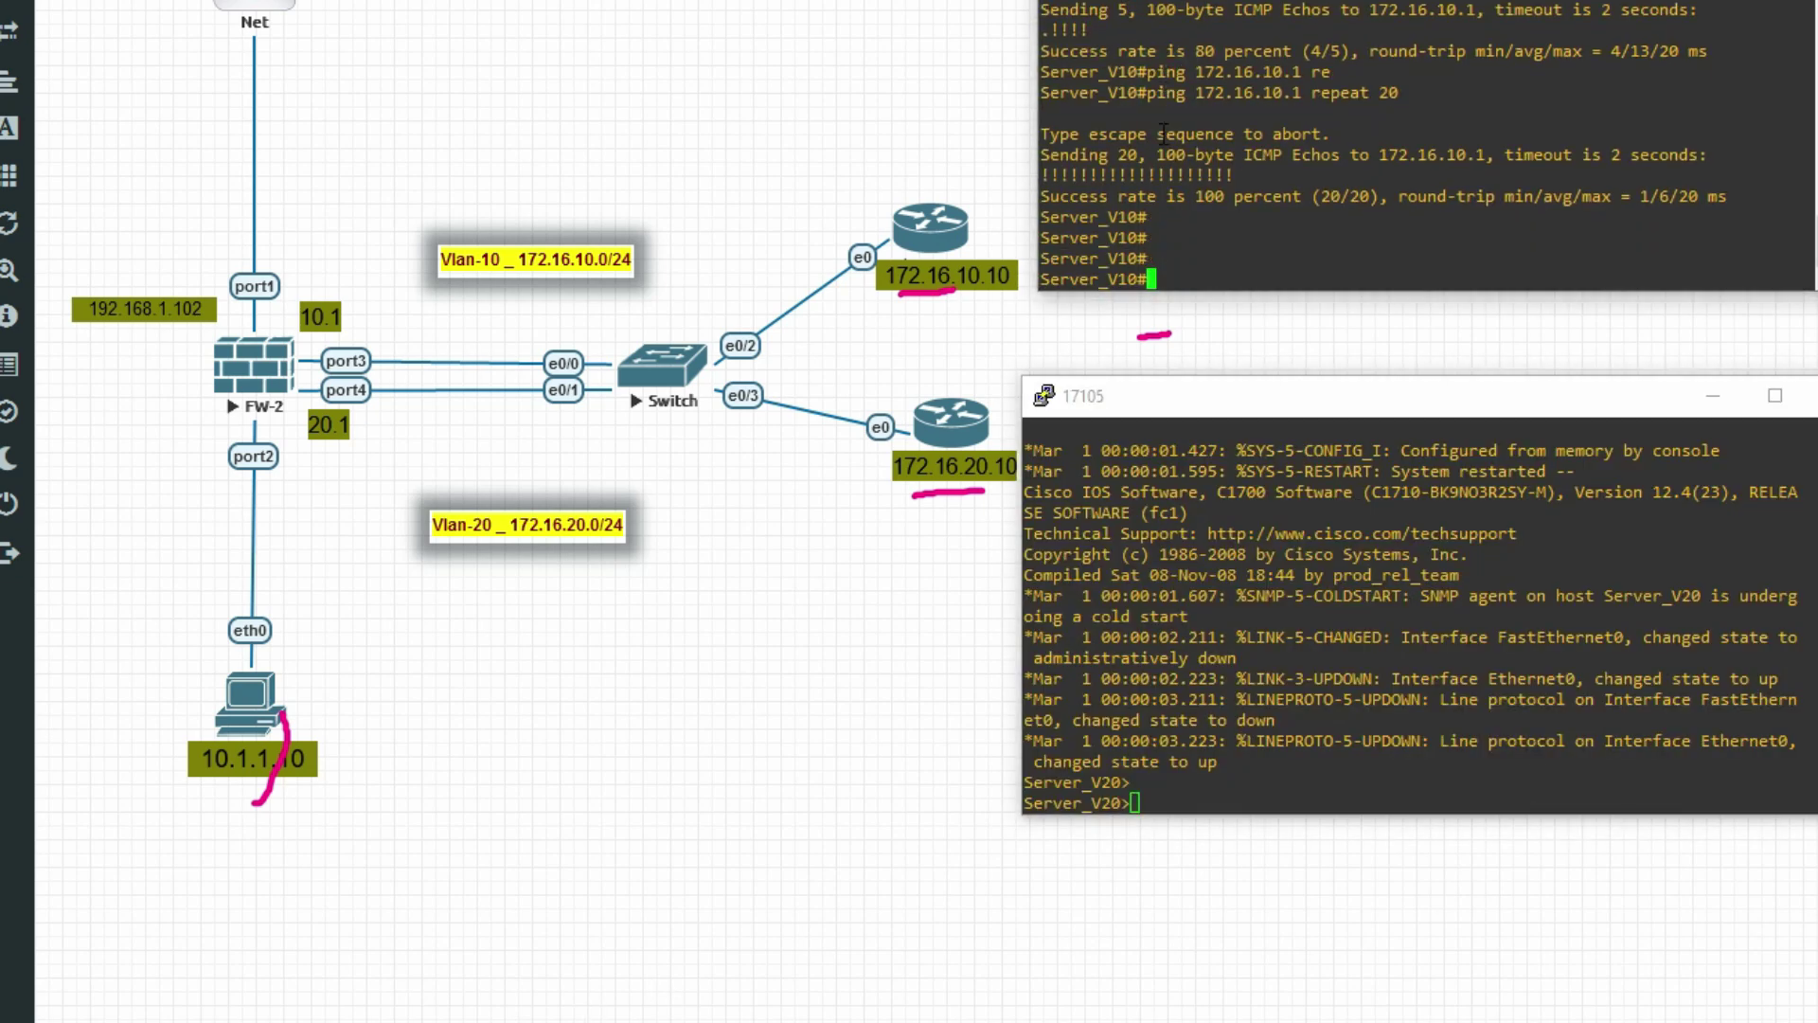
{"action": "type", "text": "debu"}
{"action": "key", "text": "Tab"}
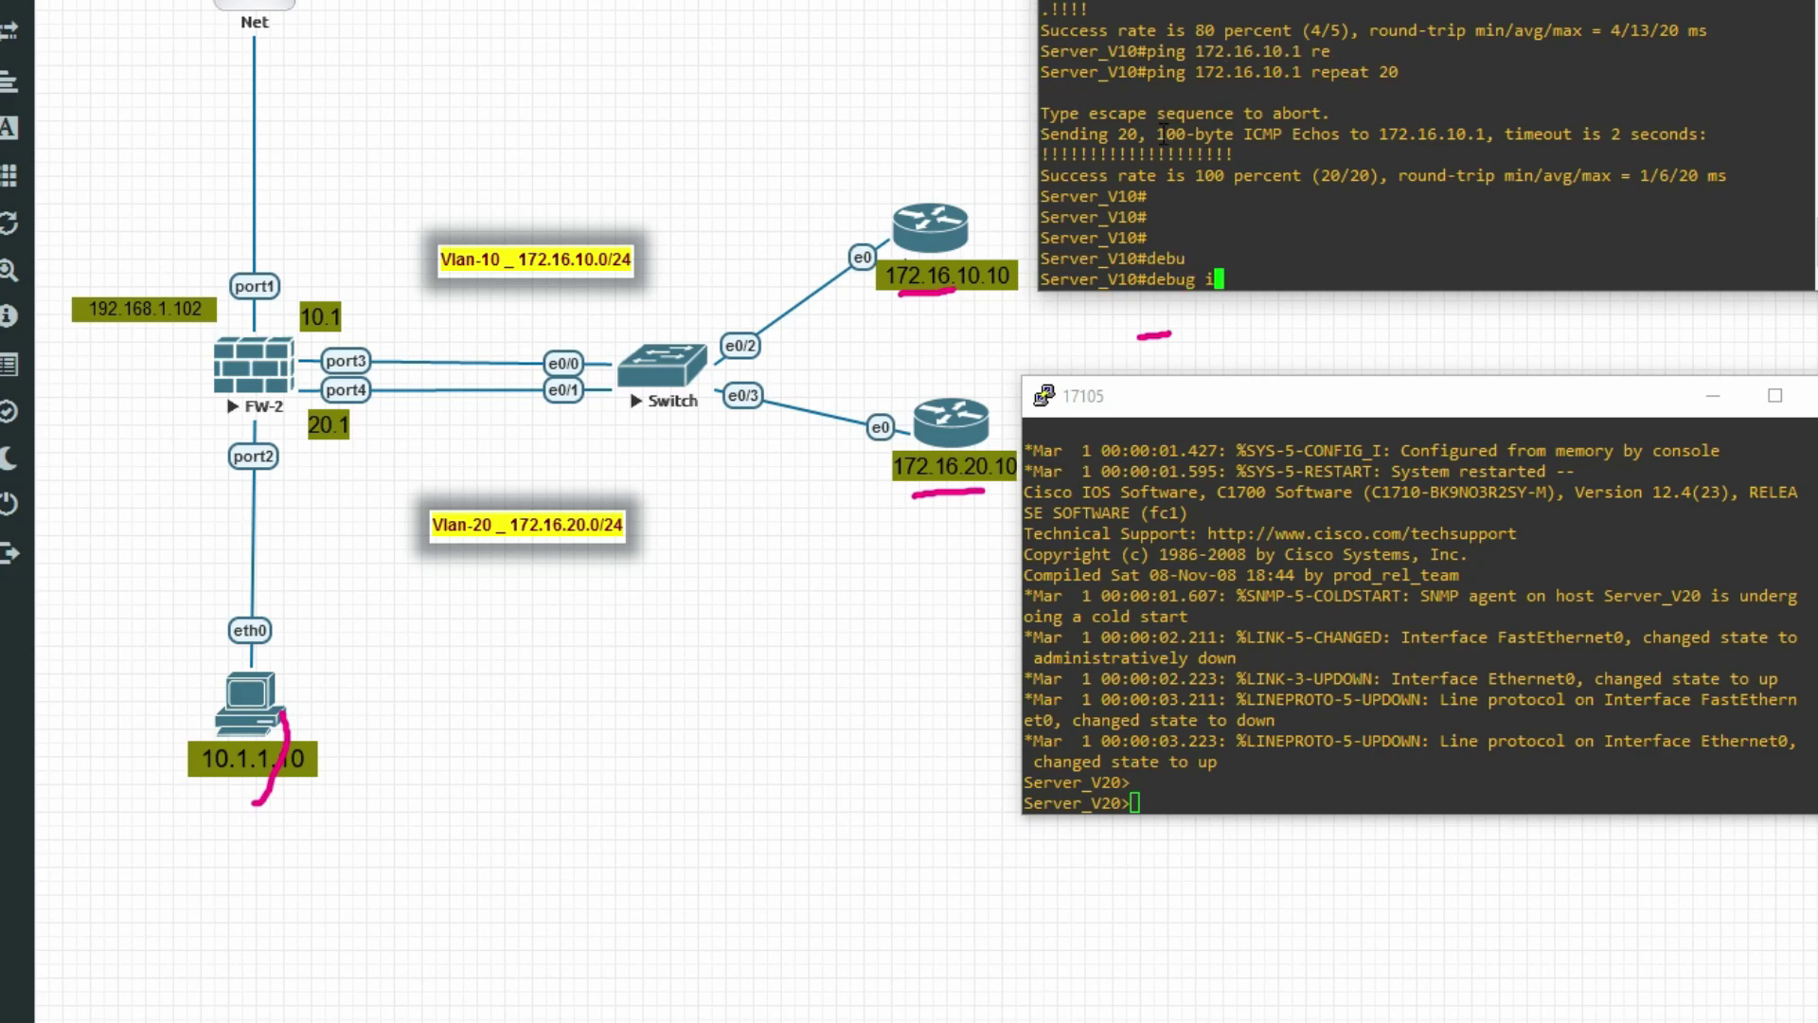
{"action": "type", "text": "ip ic"}
{"action": "key", "text": "Tab"}
{"action": "key", "text": "Return"}
{"action": "key", "text": "Return"}
{"action": "key", "text": "Return"}
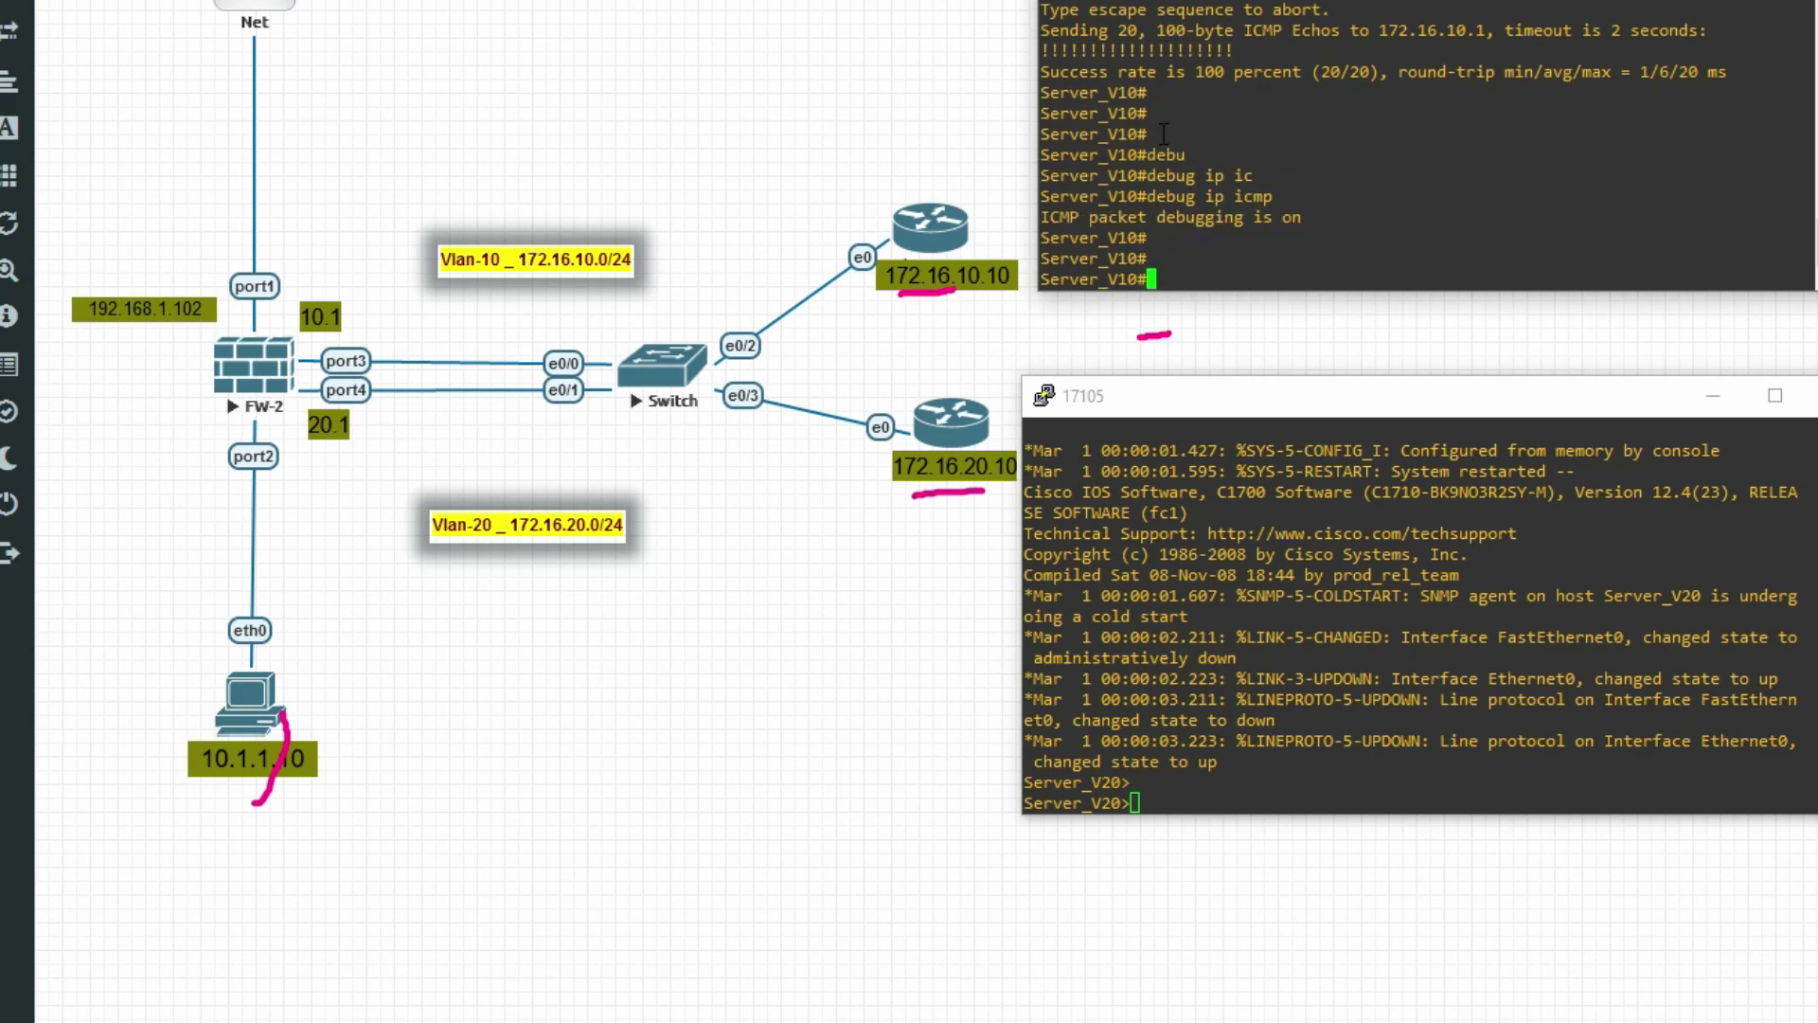
- Enter privileged mode on the Server_V20 console using the enable password
{"action": "left_click", "coordinate": [1246, 621]}
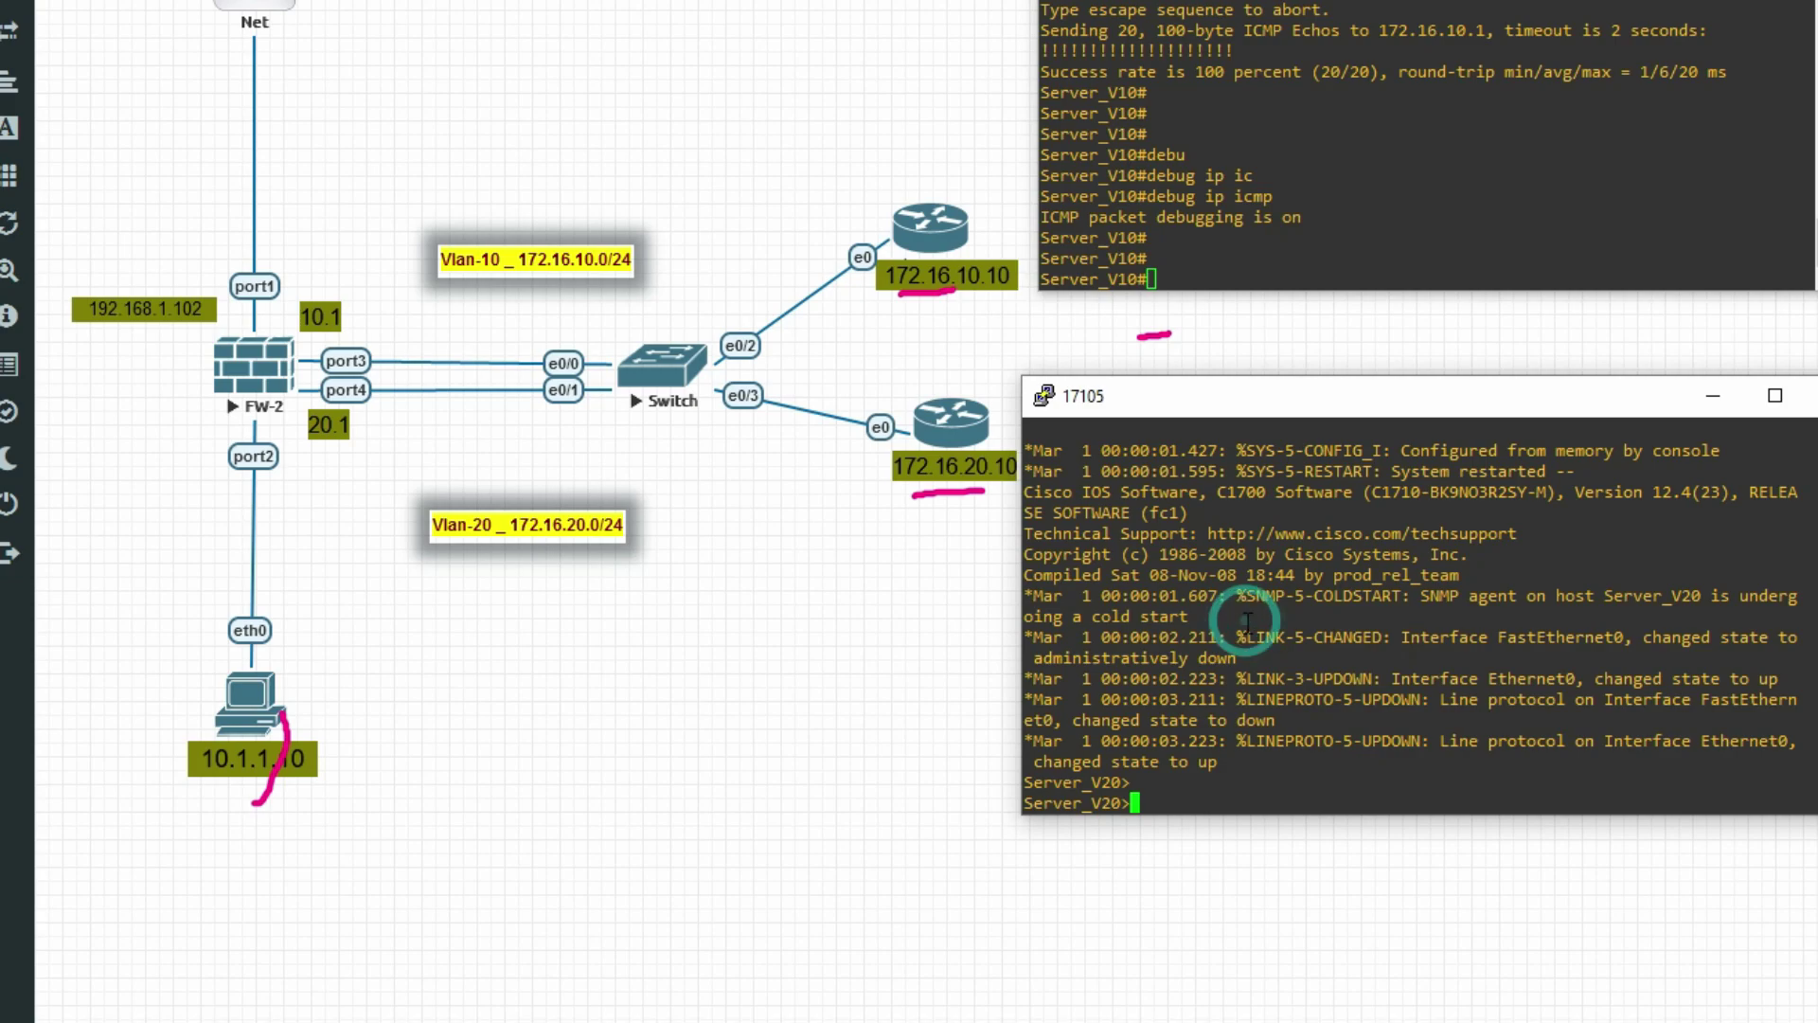
{"action": "type", "text": "en"}
{"action": "key", "text": "Return"}
{"action": "key", "text": "Return"}
{"action": "key", "text": "Return"}
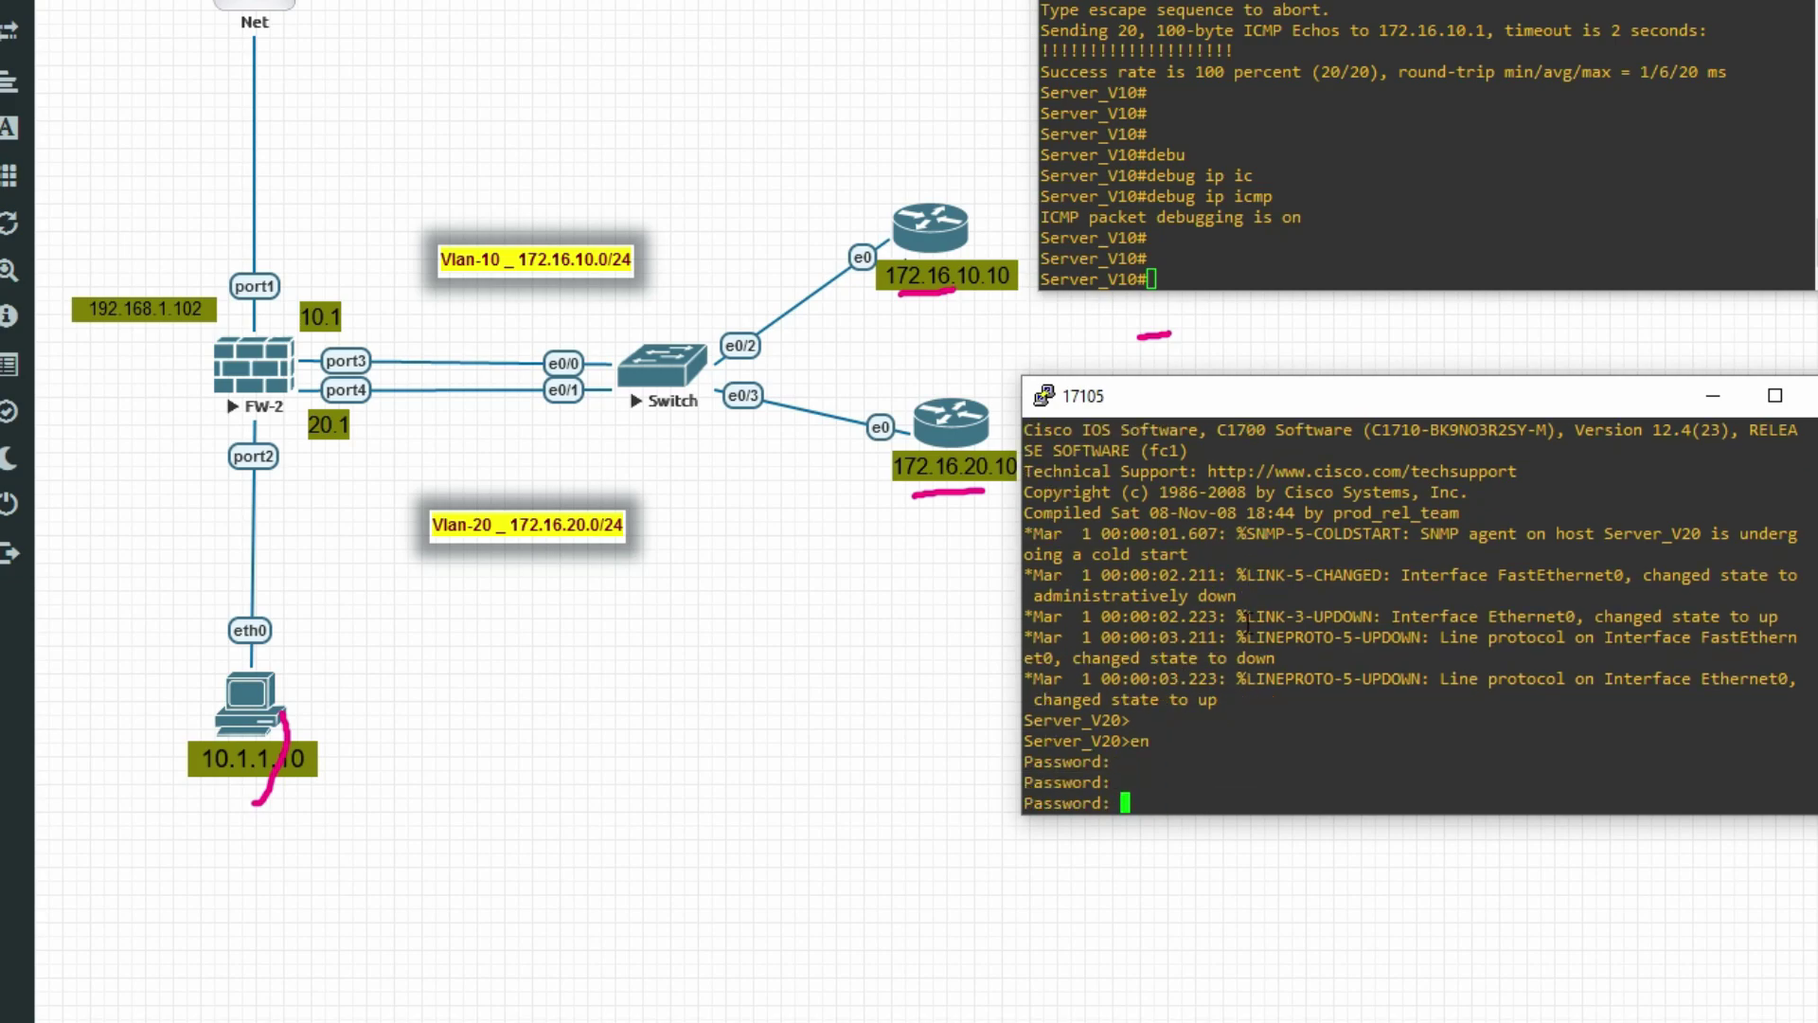
{"action": "key", "text": "Return"}
{"action": "key", "text": "Return"}
{"action": "key", "text": "Return"}
- Enable ICMP packet debugging on Server_V20 with debug ip icmp
{"action": "type", "text": "deb"}
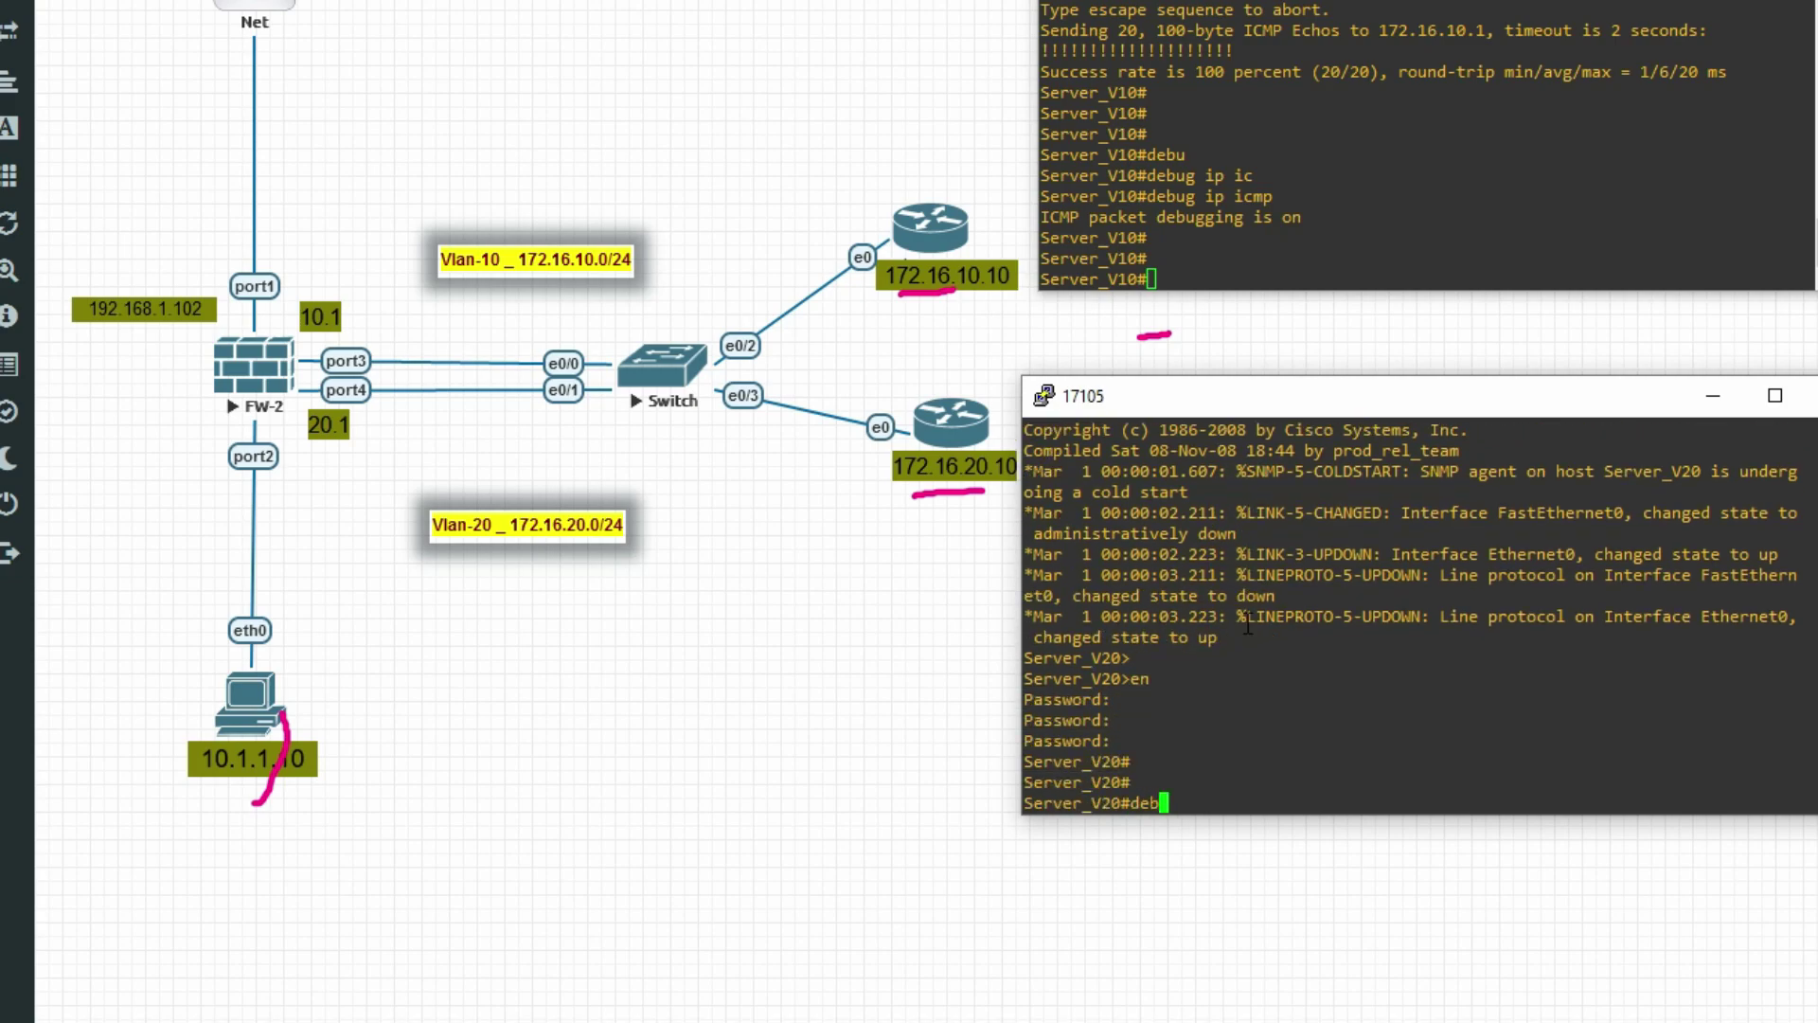
{"action": "key", "text": "Tab"}
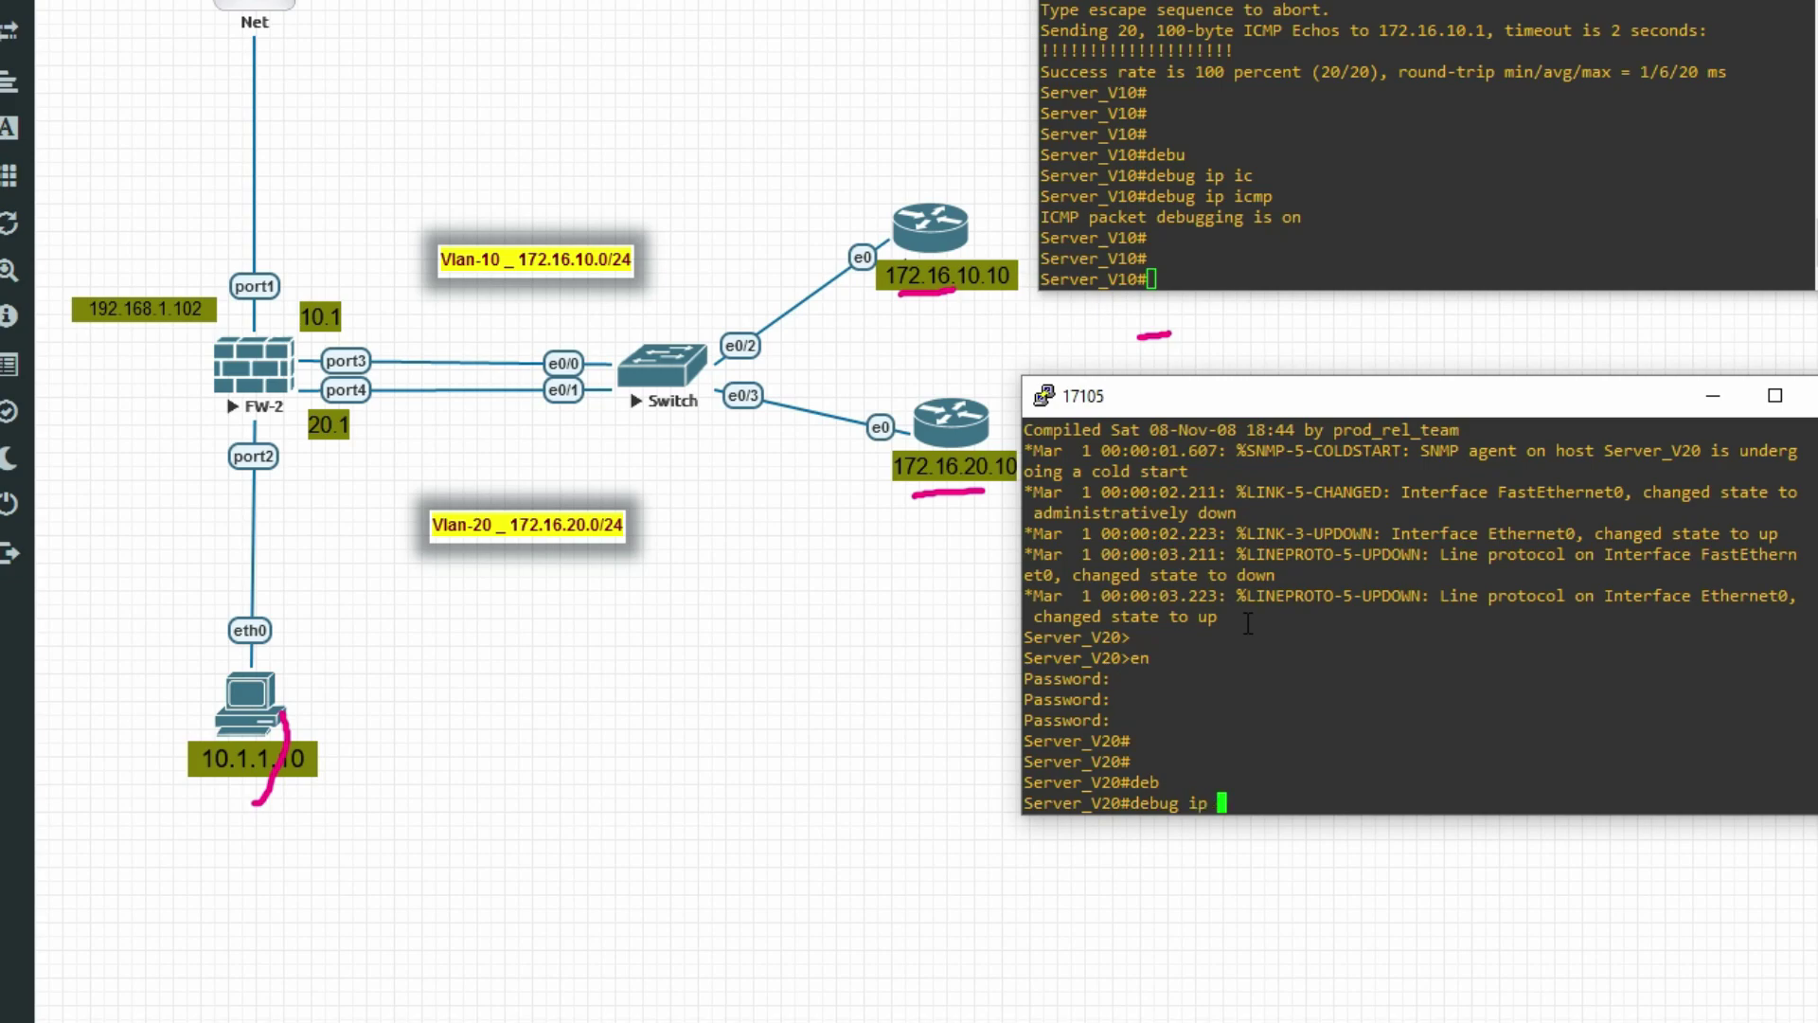
{"action": "type", "text": "ip ic"}
{"action": "key", "text": "Tab"}
{"action": "key", "text": "Return"}
{"action": "key", "text": "Return"}
{"action": "key", "text": "Return"}
{"action": "key", "text": "Return"}
- Open the console of the 10.1.1.10 PC, place its window beside the server consoles, and ping 172.16.10.10
{"action": "double_click", "coordinate": [248, 701]}
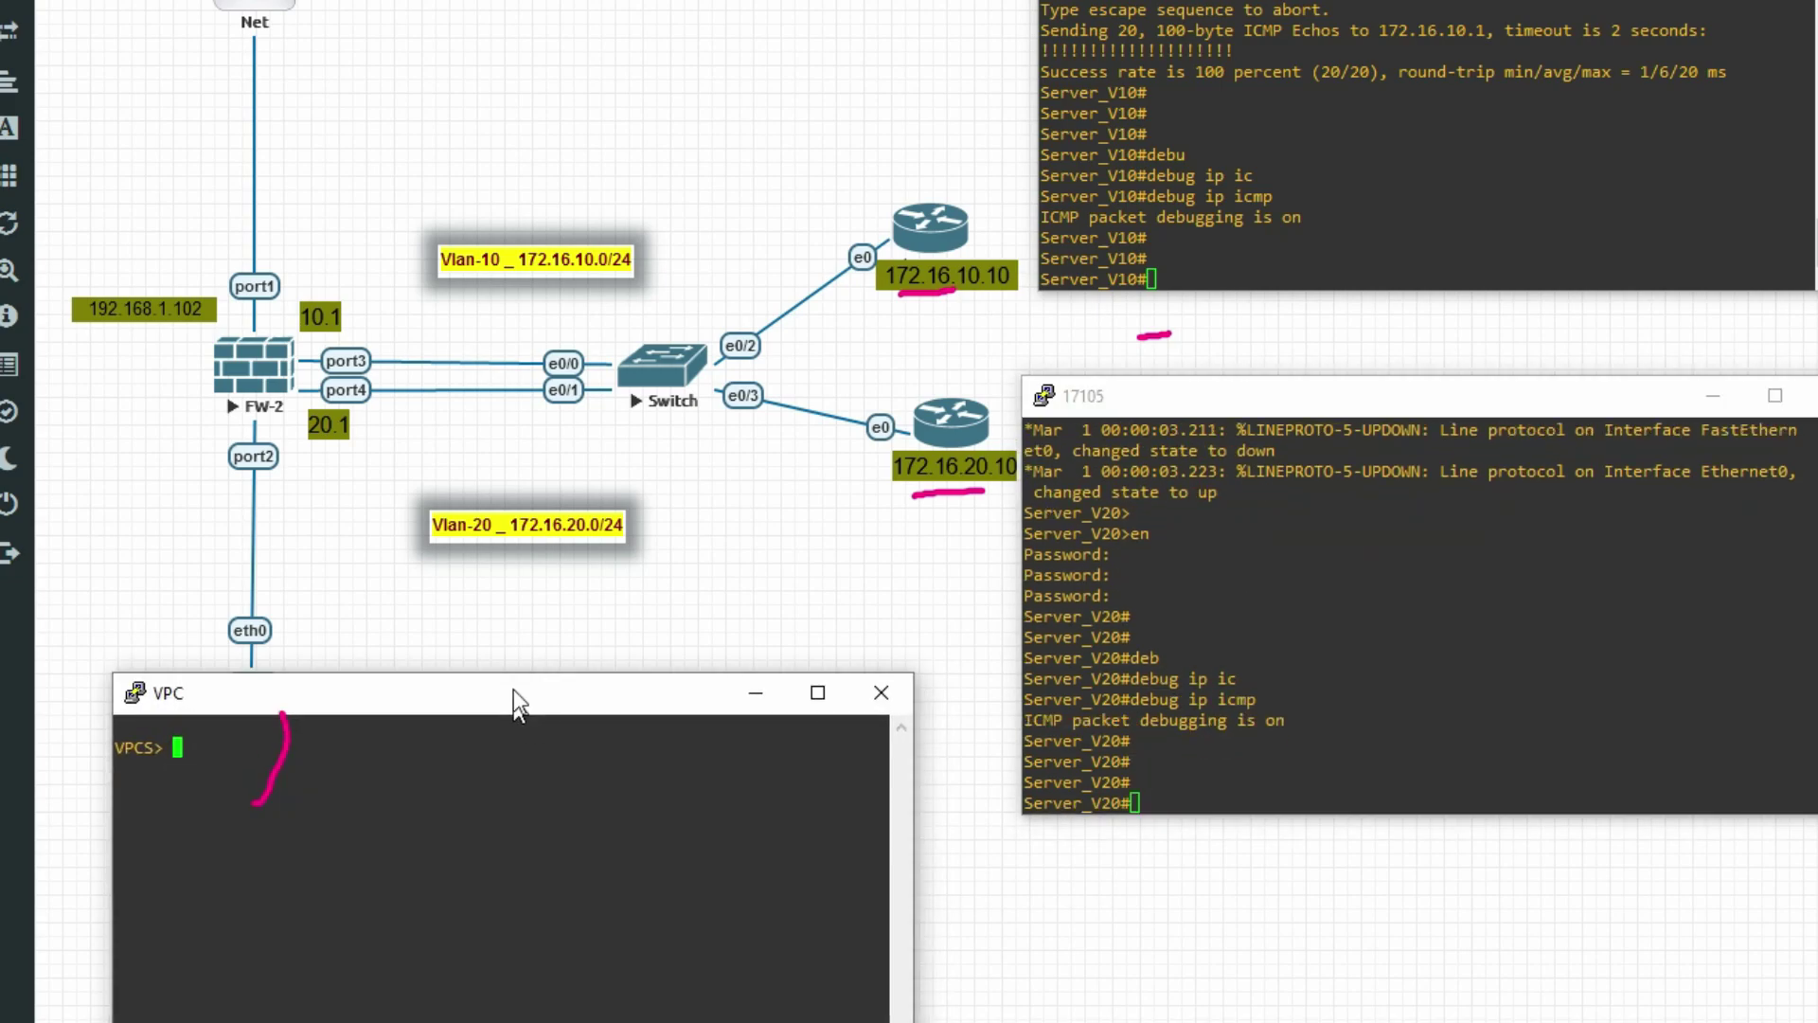
{"action": "left_click_drag", "start_coordinate": [496, 694], "coordinate": [689, 795]}
{"action": "left_click_drag", "start_coordinate": [440, 816], "coordinate": [197, 557]}
{"action": "left_click", "coordinate": [238, 636]}
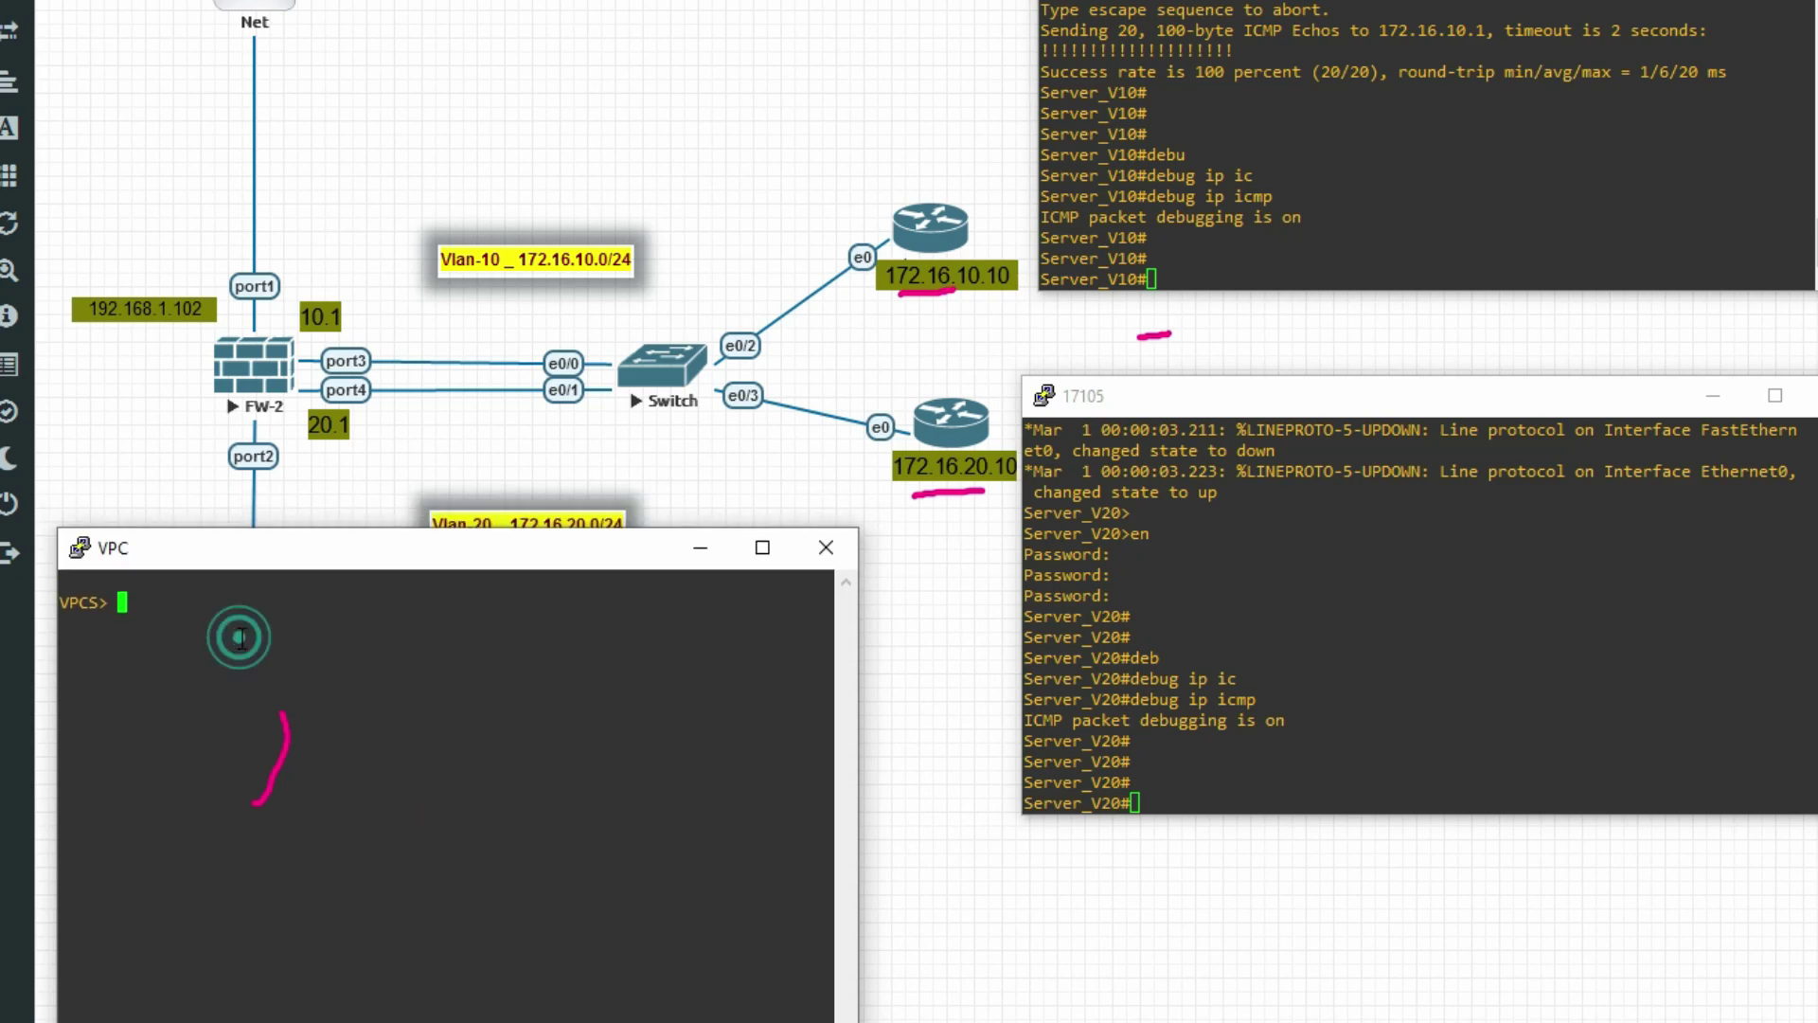
{"action": "type", "text": "ping 172.16.10.10"}
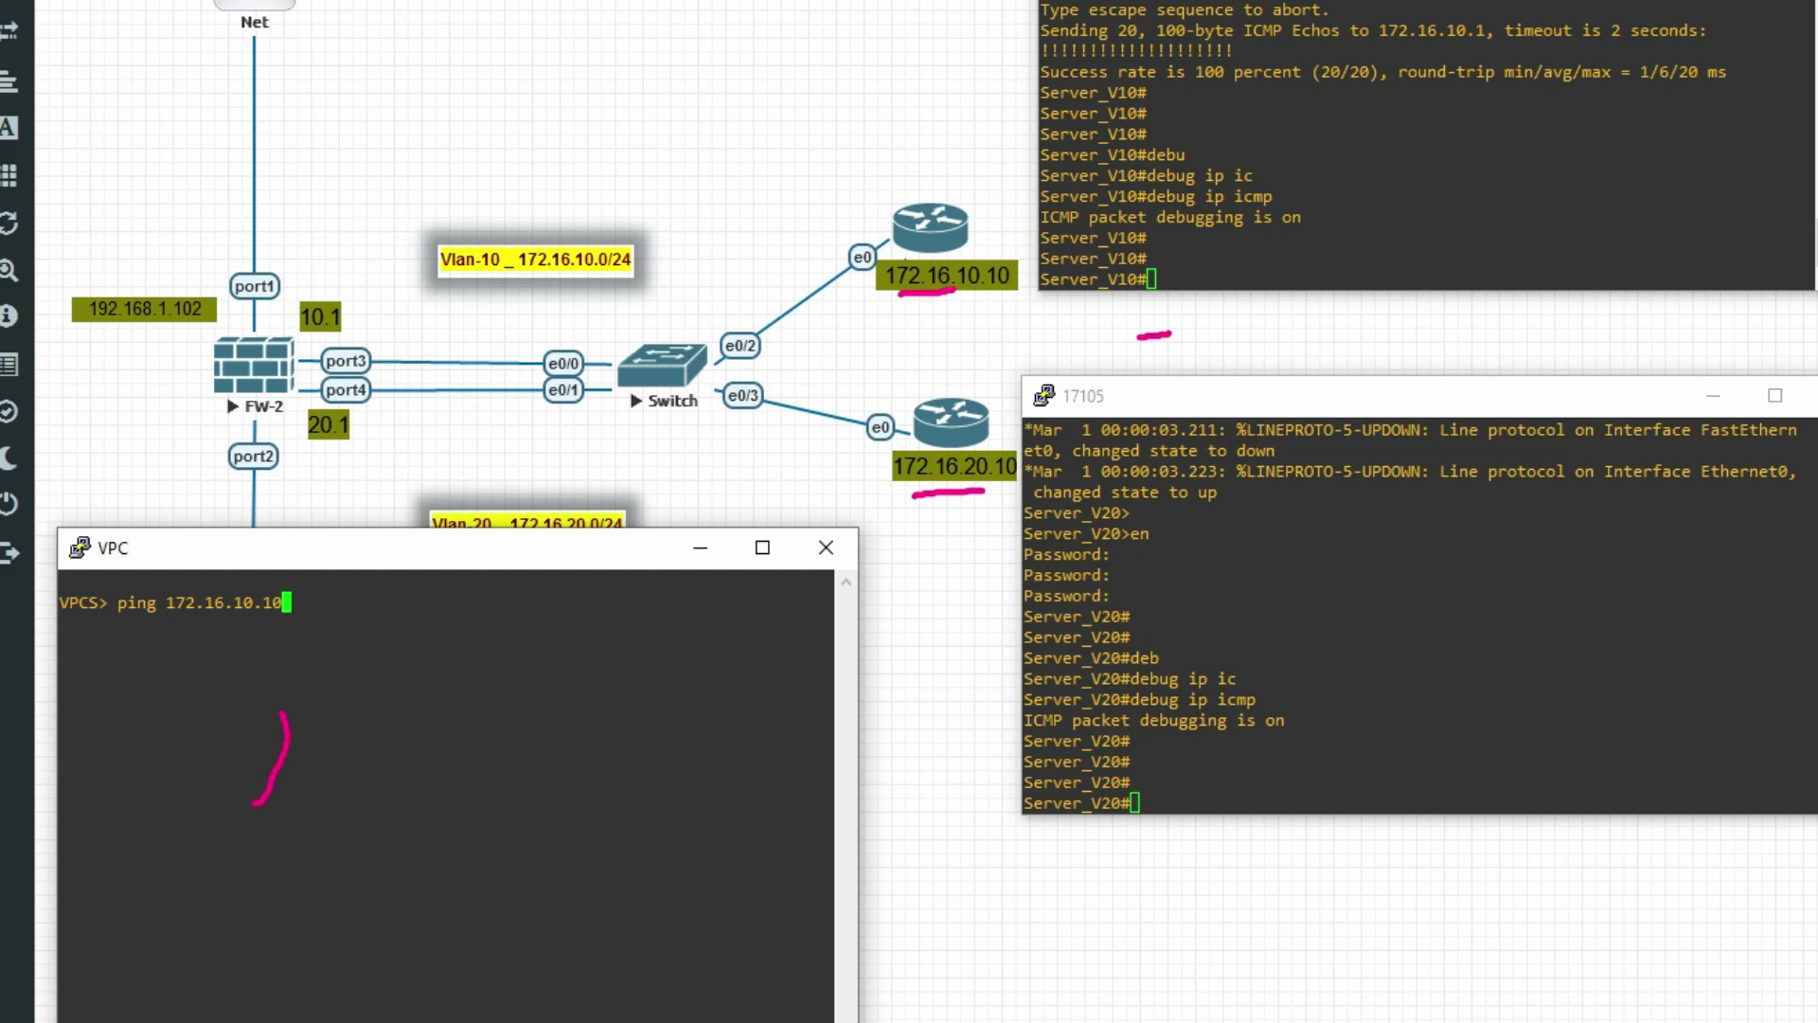
{"action": "key", "text": "Return"}
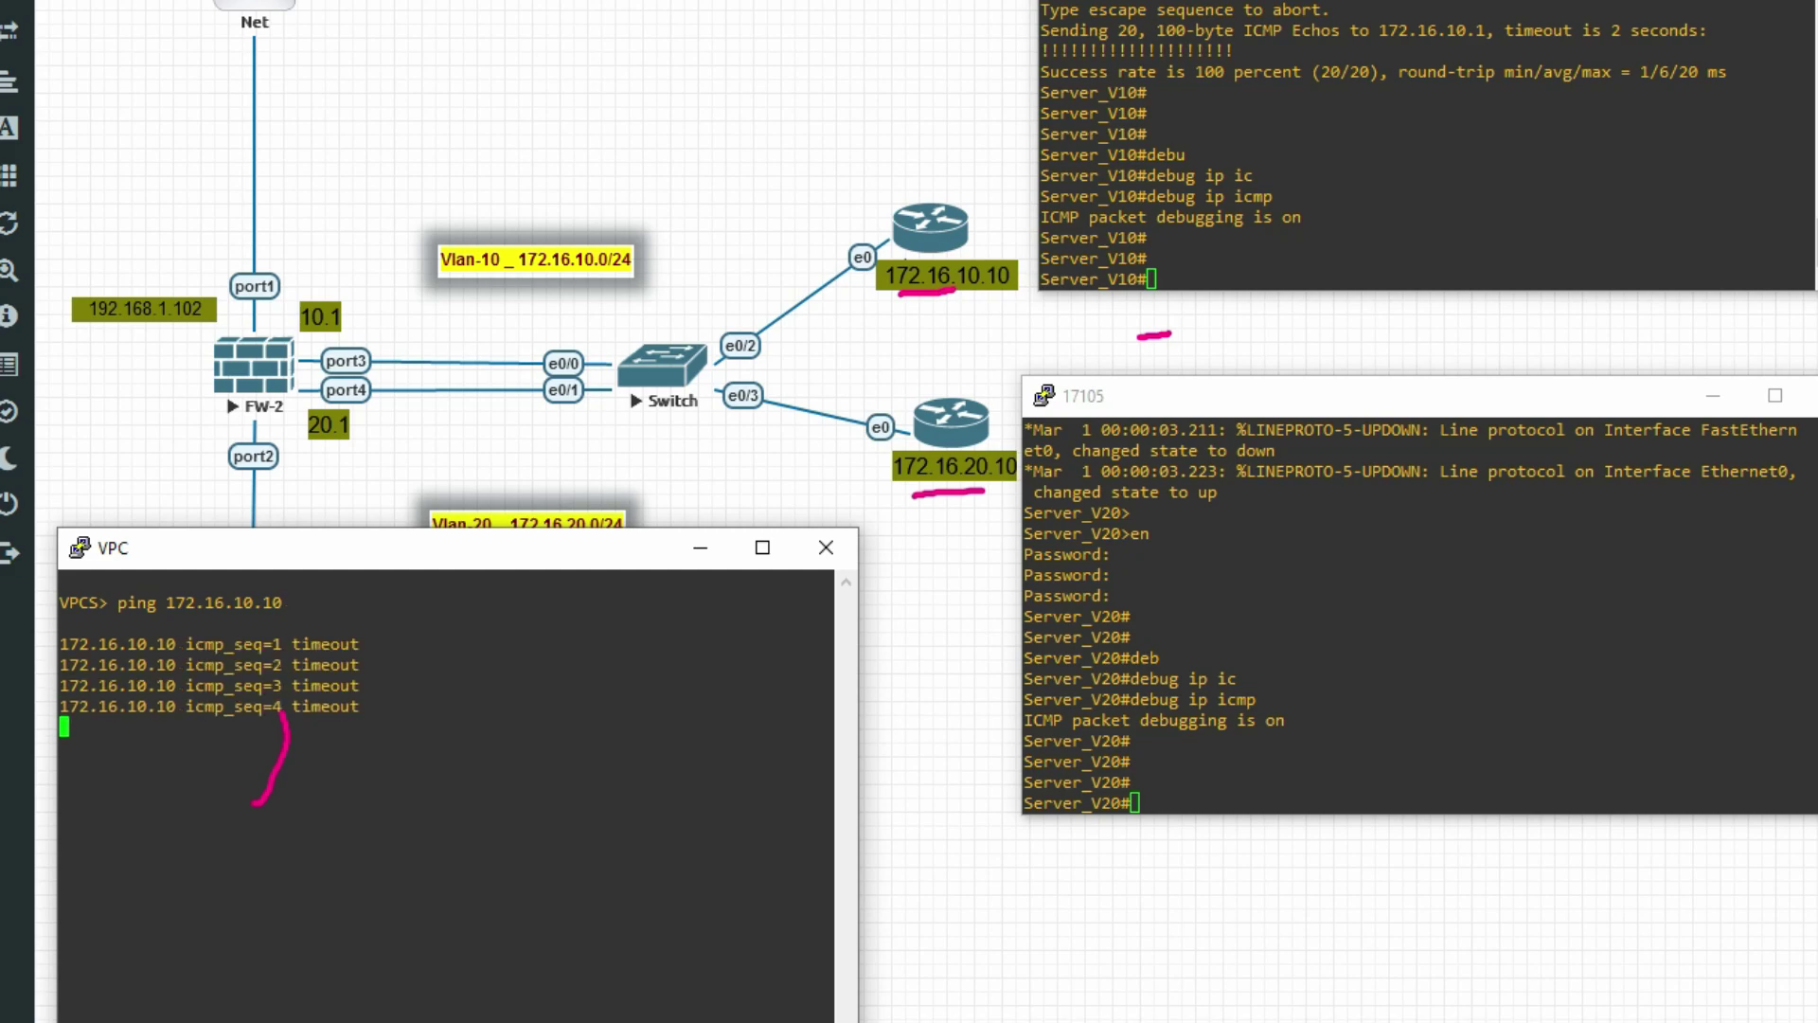
- Display the PC's IP settings with sh ip and highlight the output of the ping to 172.16.10.10
{"action": "type", "text": "sh ip"}
{"action": "key", "text": "Return"}
{"action": "left_click_drag", "start_coordinate": [275, 730], "coordinate": [147, 622]}
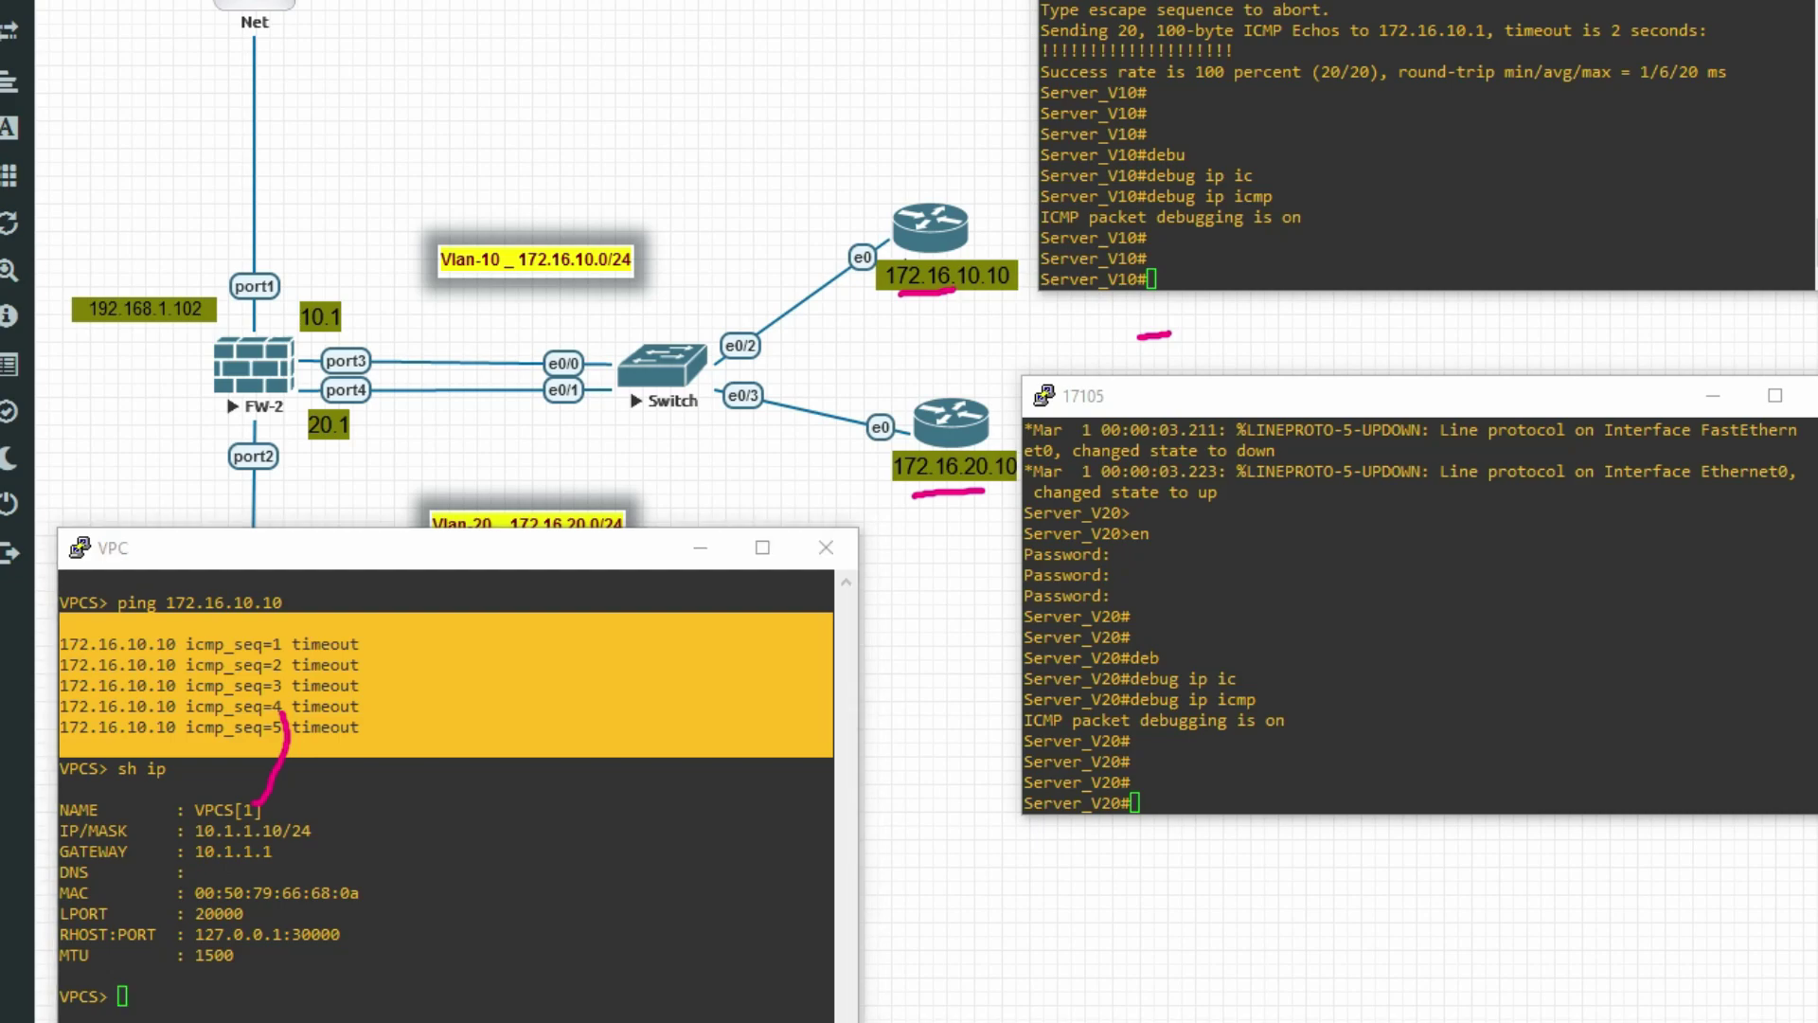
- Switch to the FortiGate web interface and start a new firewall policy named LAN- to DMZ
{"action": "left_click", "coordinate": [1004, 990]}
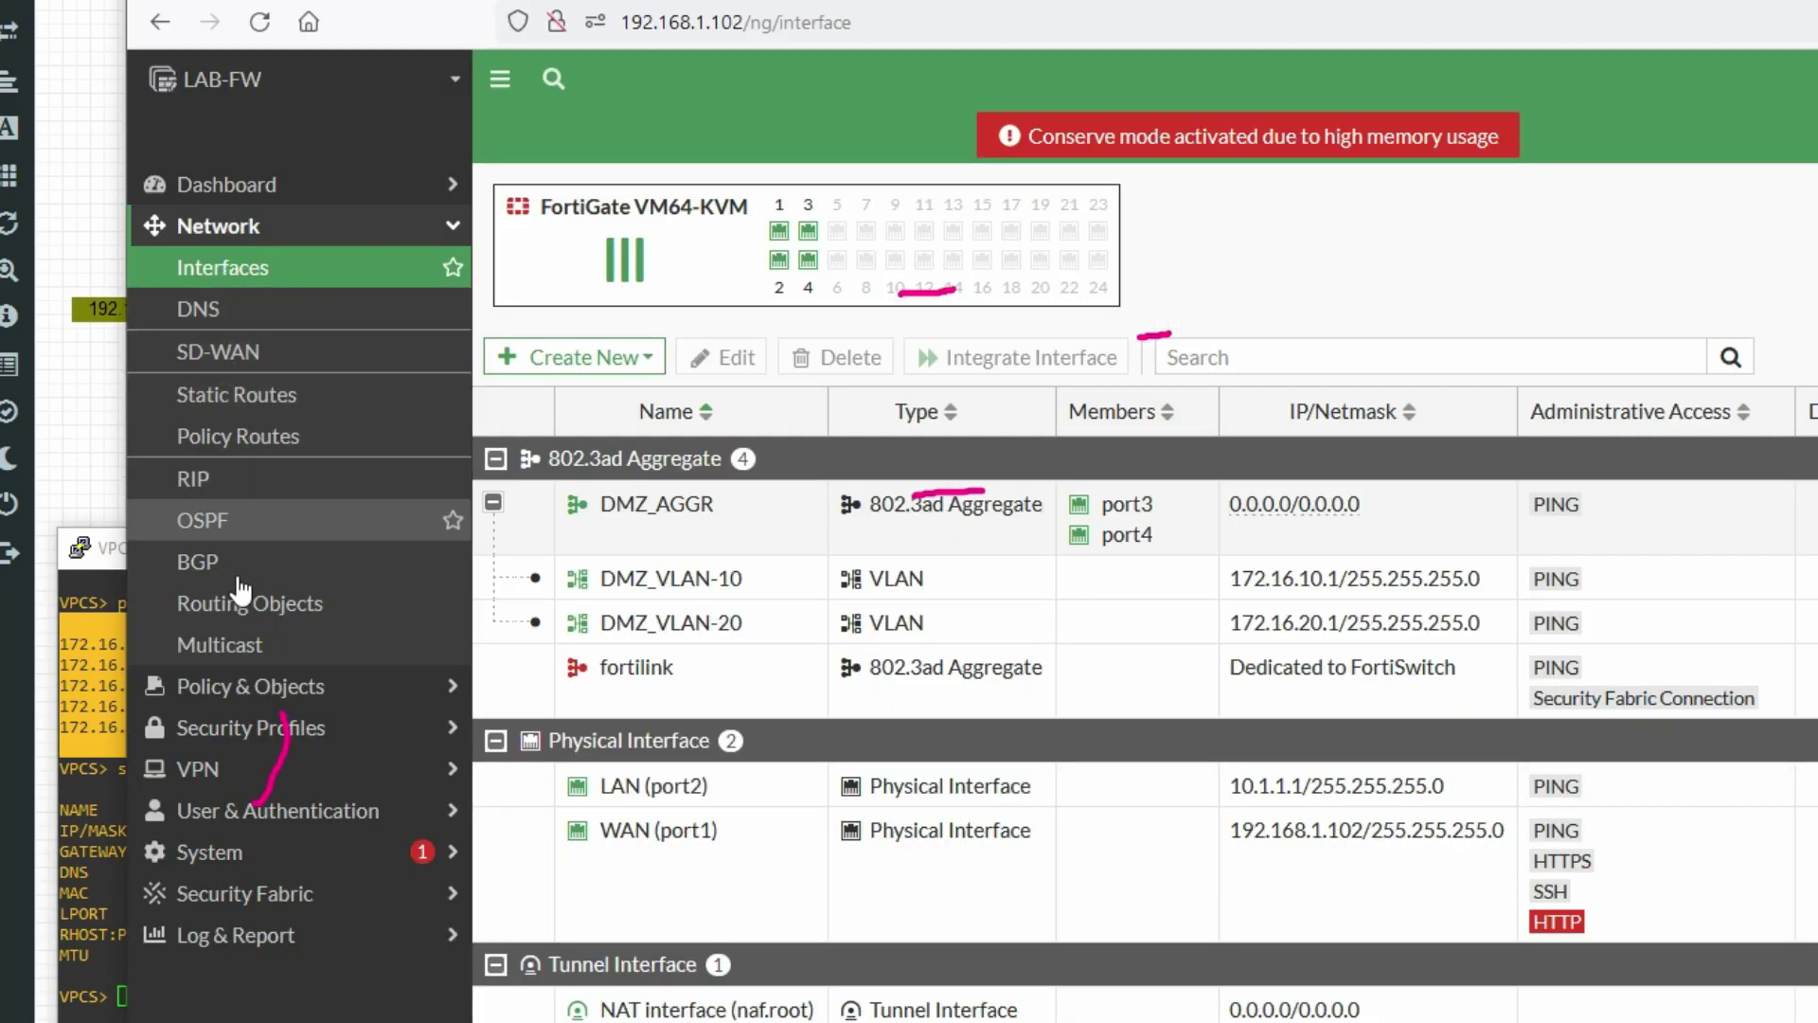
{"action": "left_click", "coordinate": [251, 685]}
{"action": "left_click", "coordinate": [270, 318]}
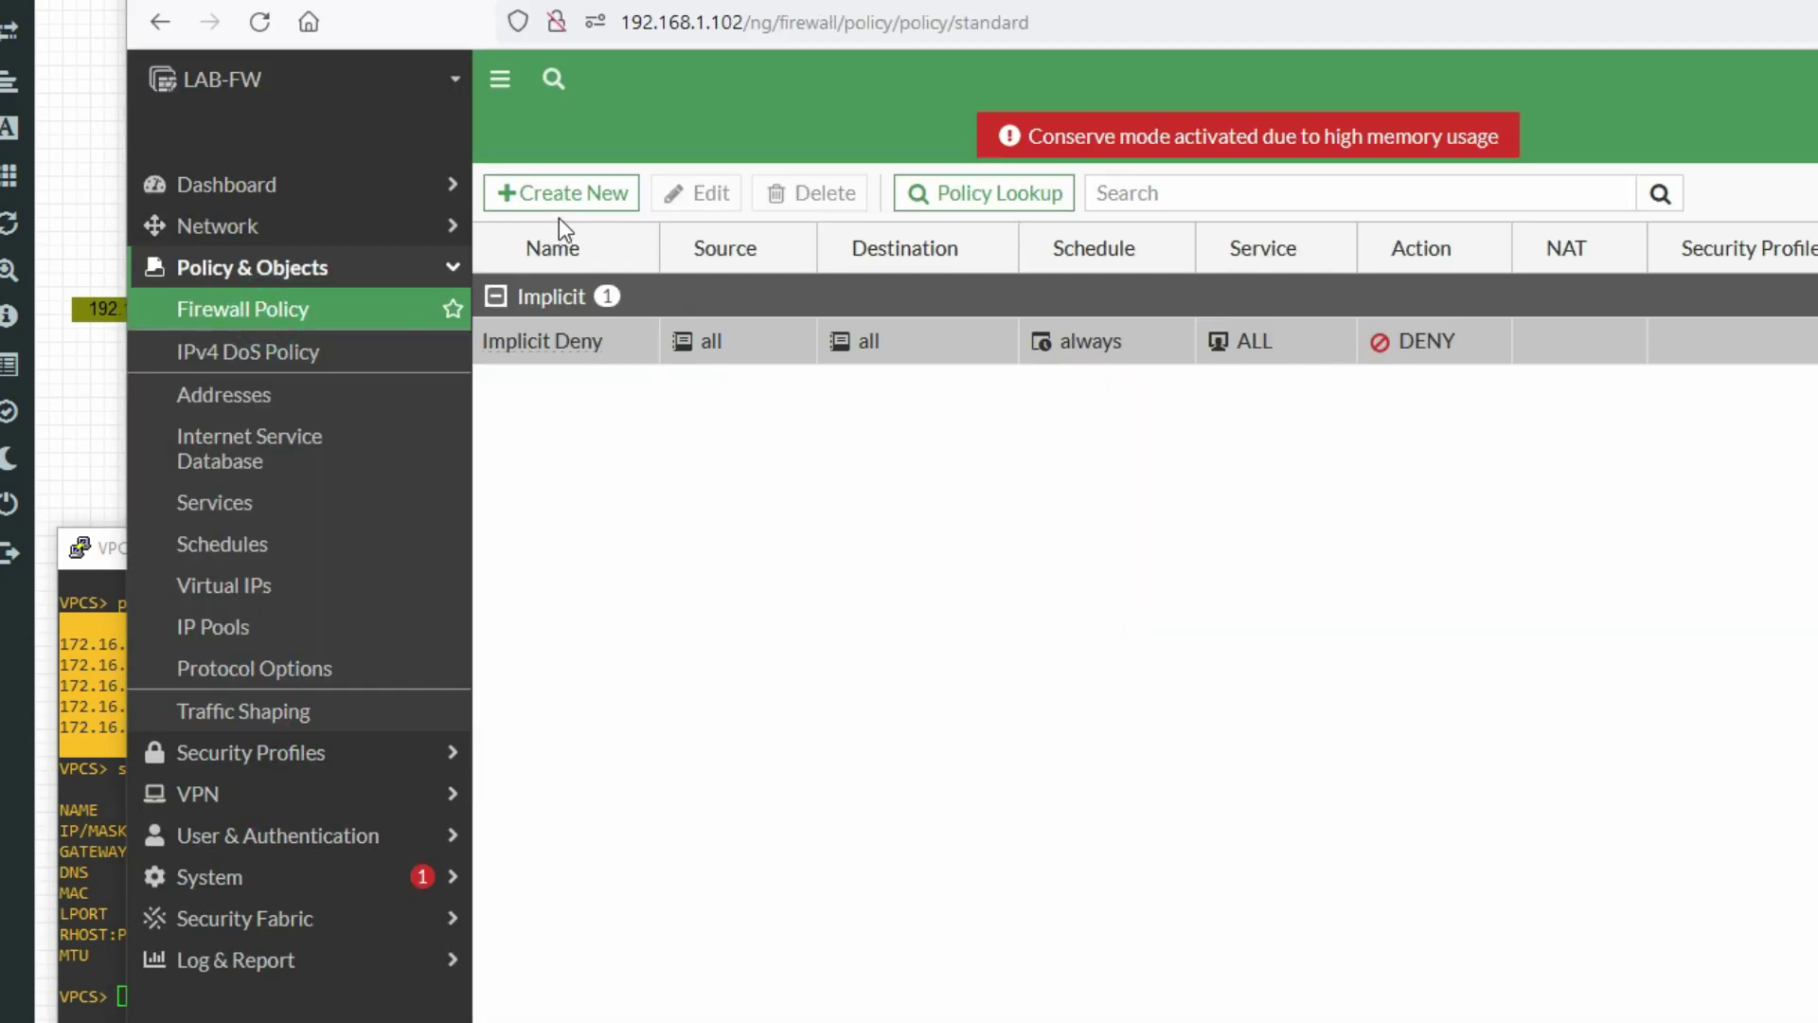
{"action": "left_click", "coordinate": [549, 186]}
{"action": "left_click", "coordinate": [846, 274]}
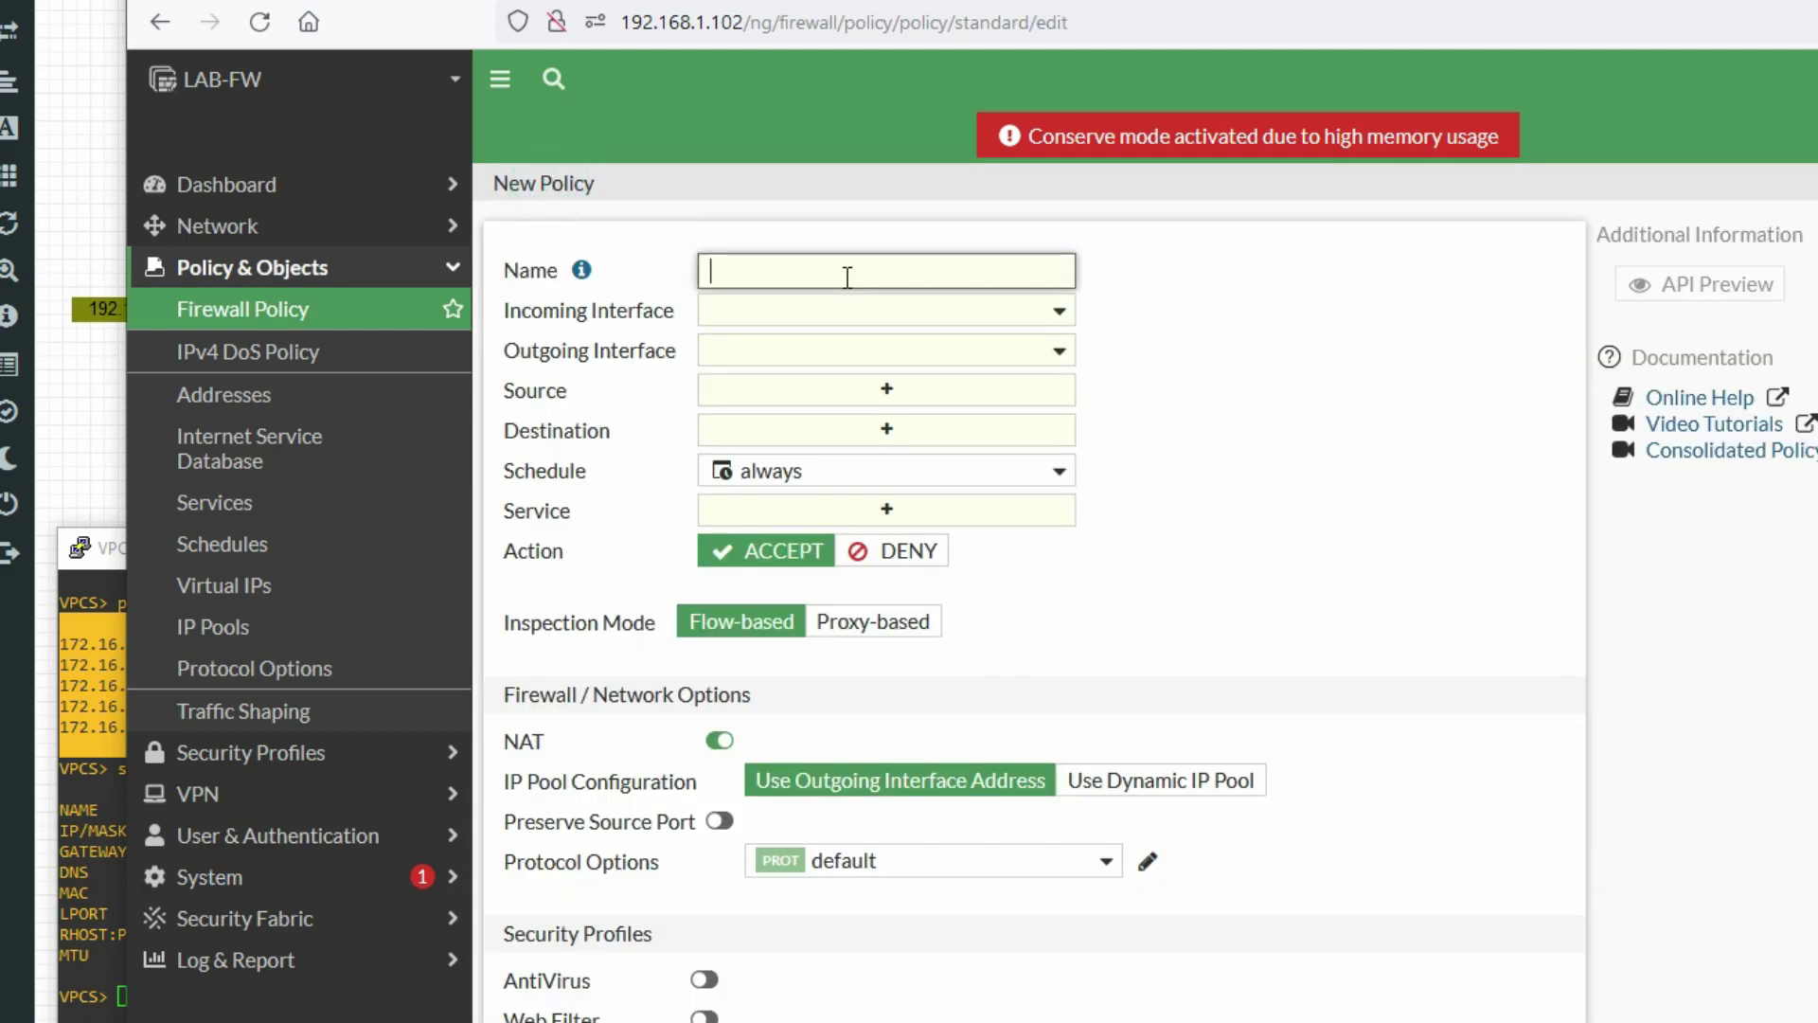
{"action": "type", "text": "LAN- to DMZ"}
- Set the policy's incoming interface to LAN (port2) and its outgoing interface to DMZ_VLAN-10
{"action": "left_click", "coordinate": [905, 312]}
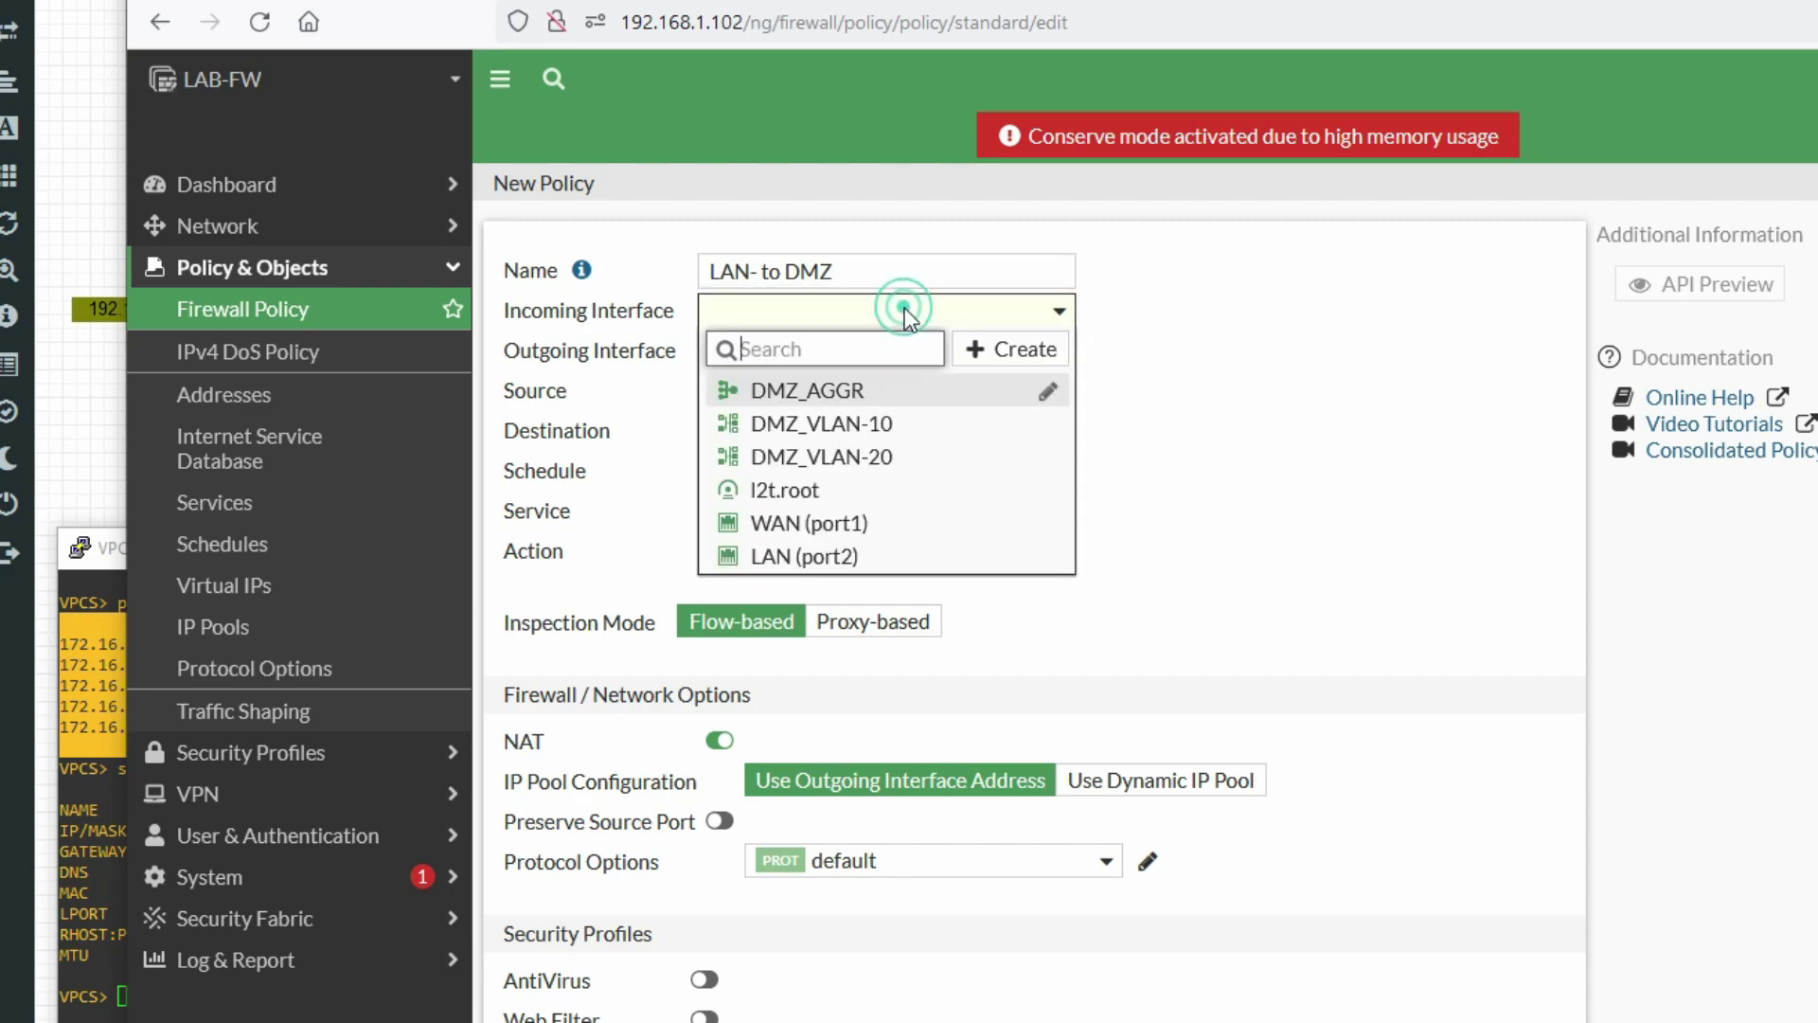
{"action": "left_click", "coordinate": [866, 556]}
{"action": "left_click", "coordinate": [803, 352]}
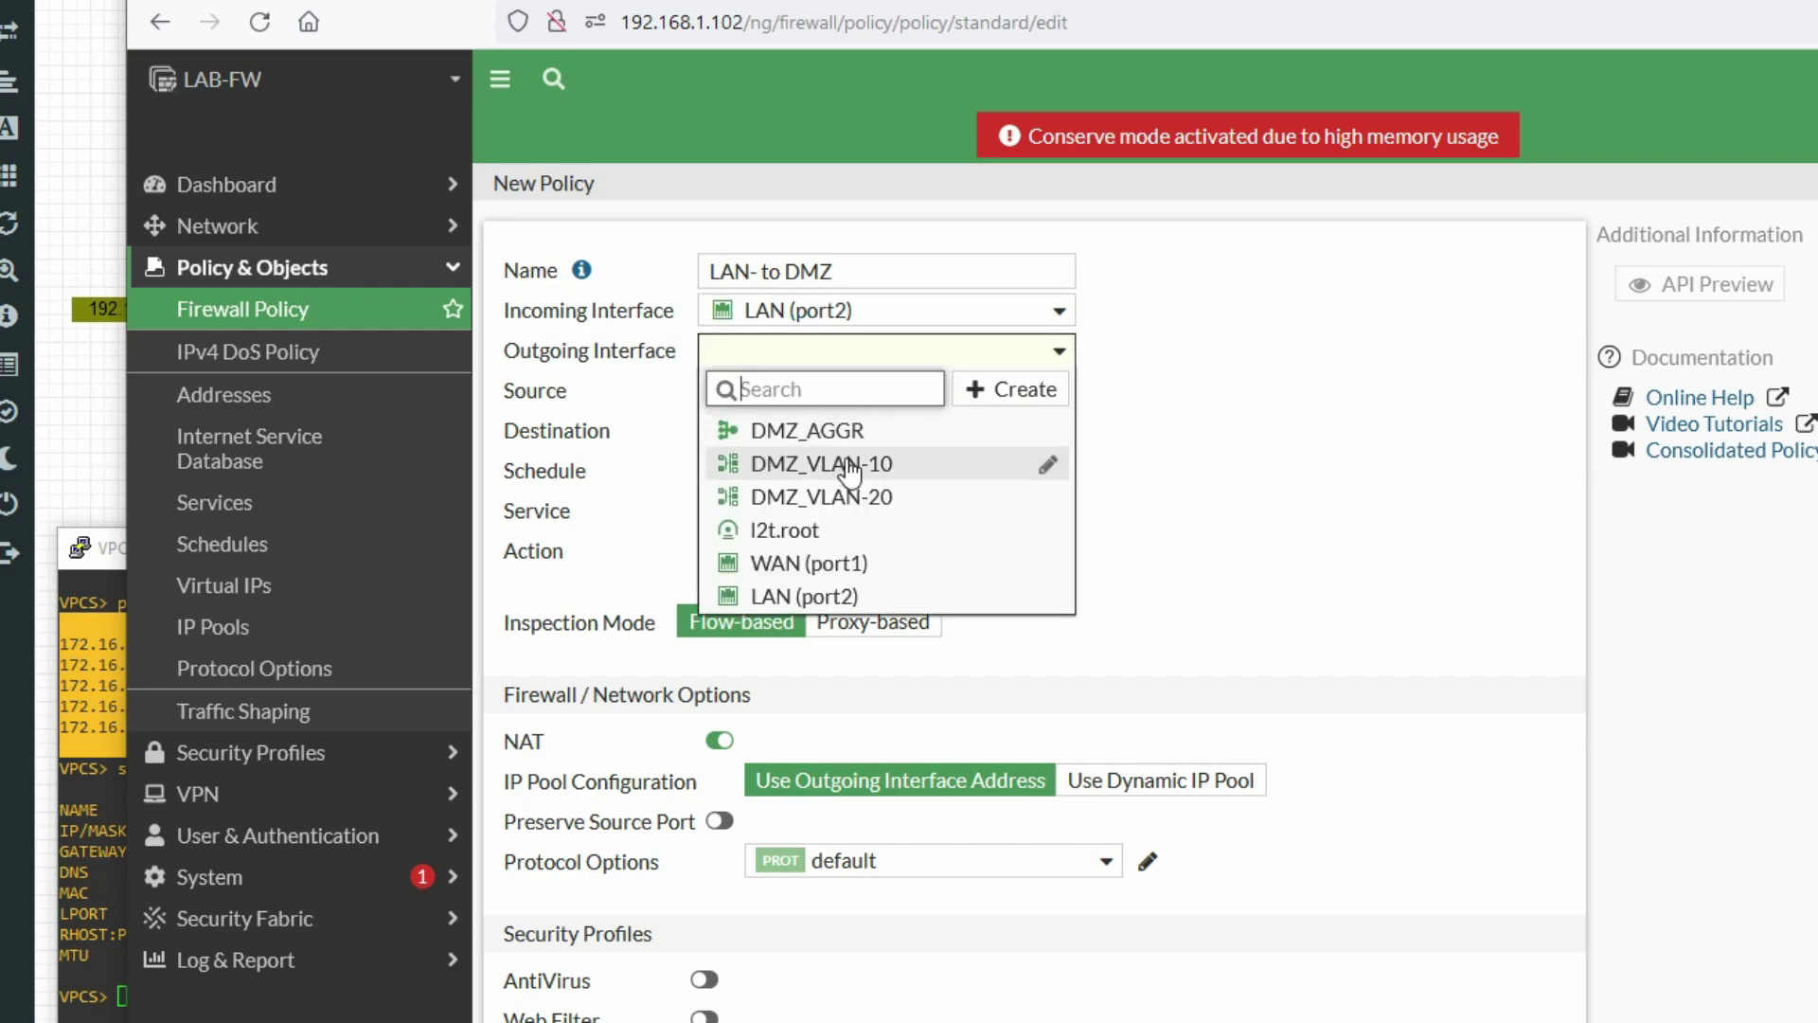
{"action": "left_click", "coordinate": [807, 465]}
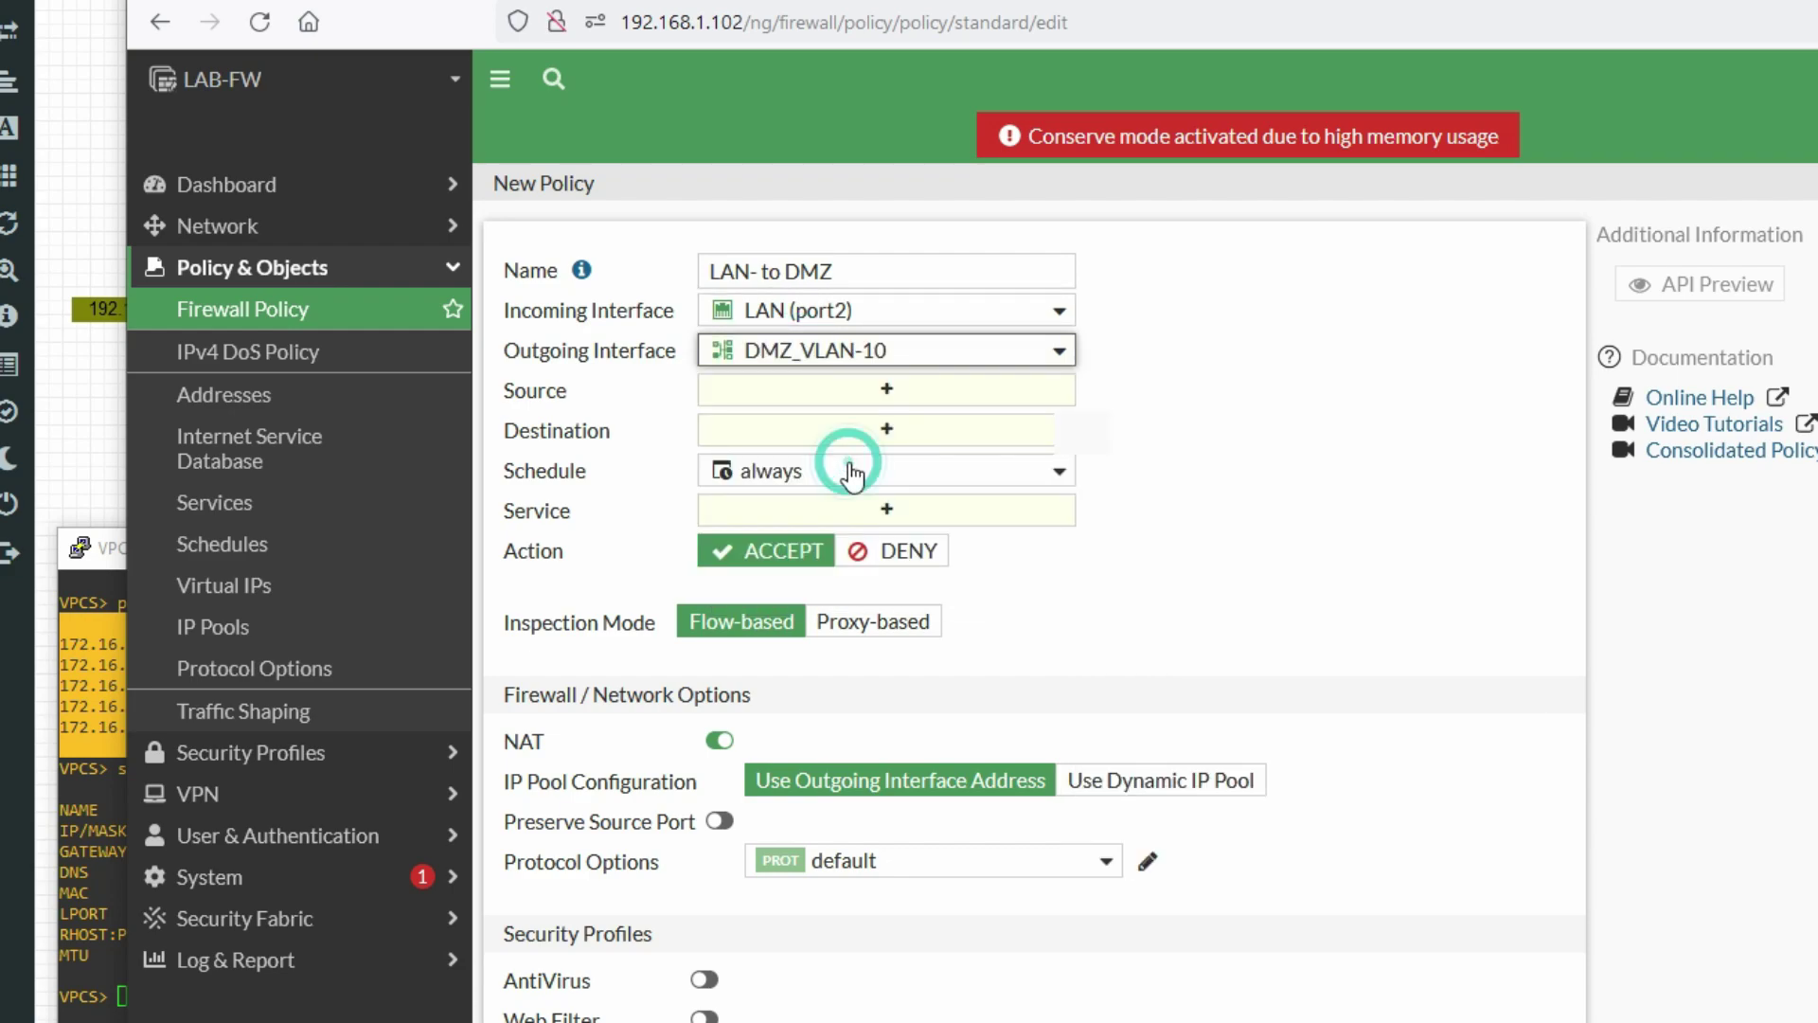
- Set the LAN- to DMZ_VLAN-10 policy's source to LAN_10.1.1.0 and its destination to DMZ_VLAN-10 address
{"action": "left_click", "coordinate": [876, 408]}
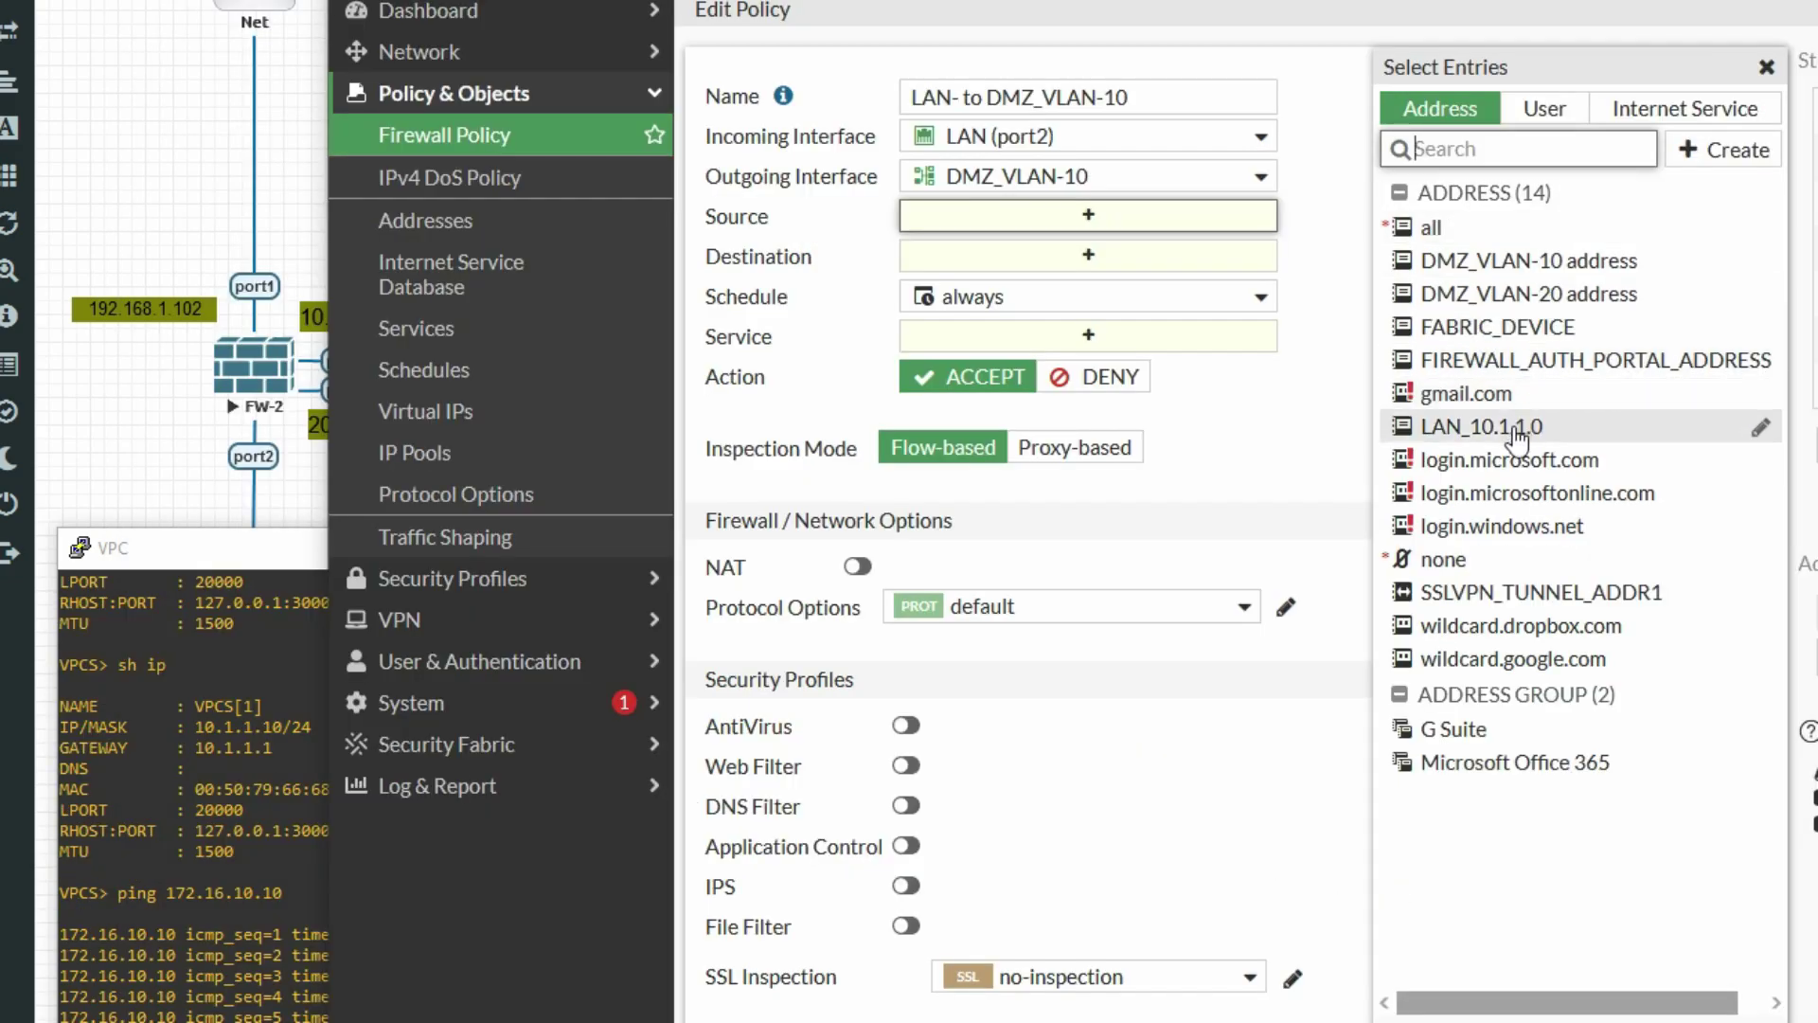
{"action": "left_click", "coordinate": [1506, 426]}
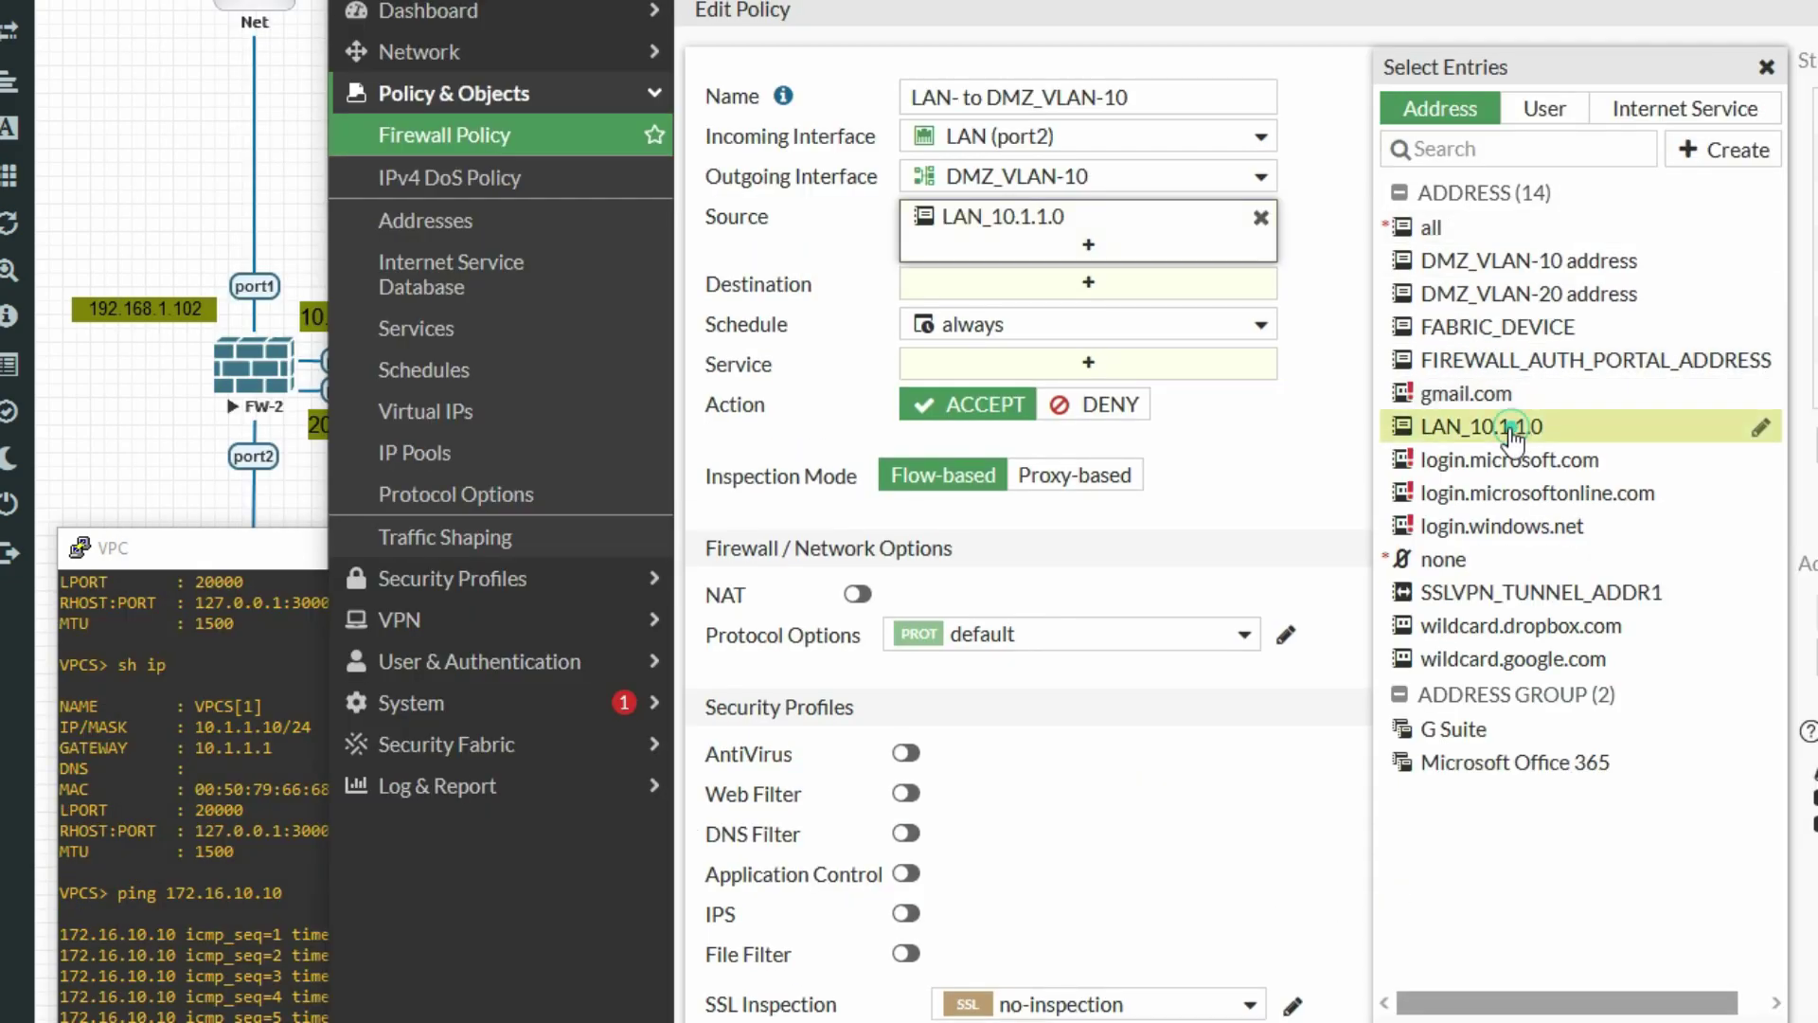
{"action": "left_click", "coordinate": [985, 327]}
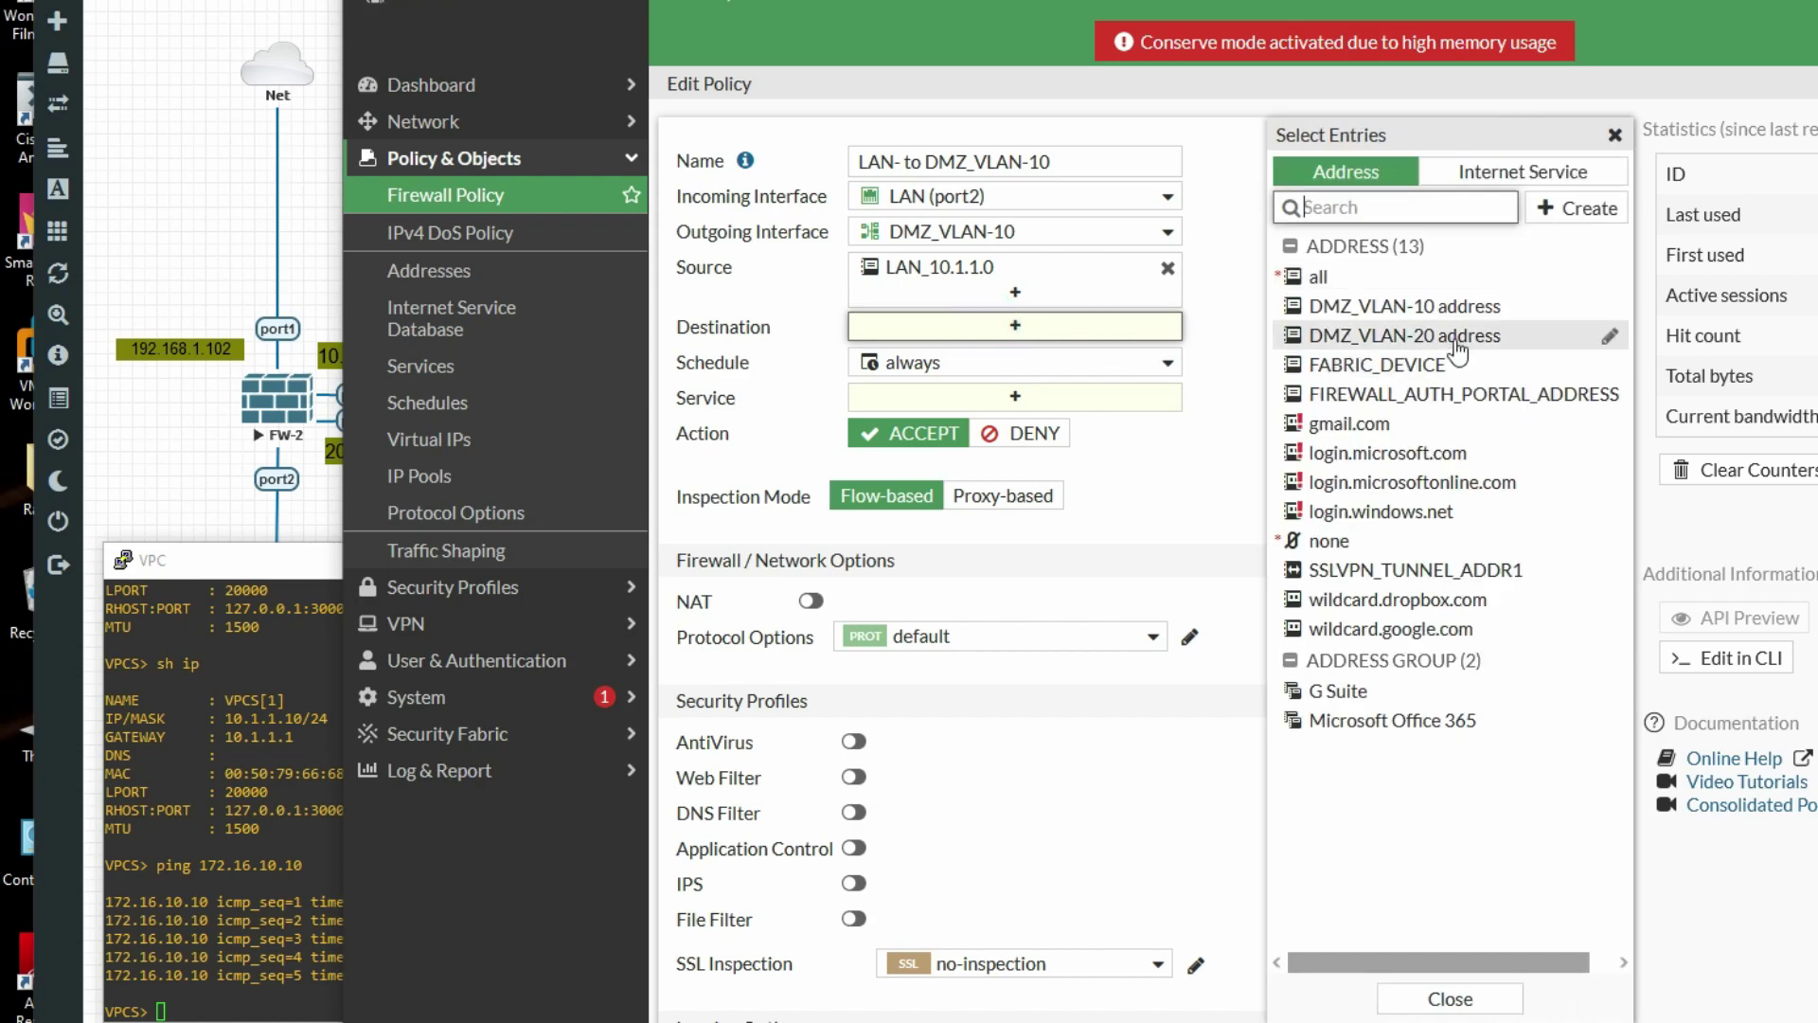
{"action": "mouse_move", "coordinate": [1378, 322]}
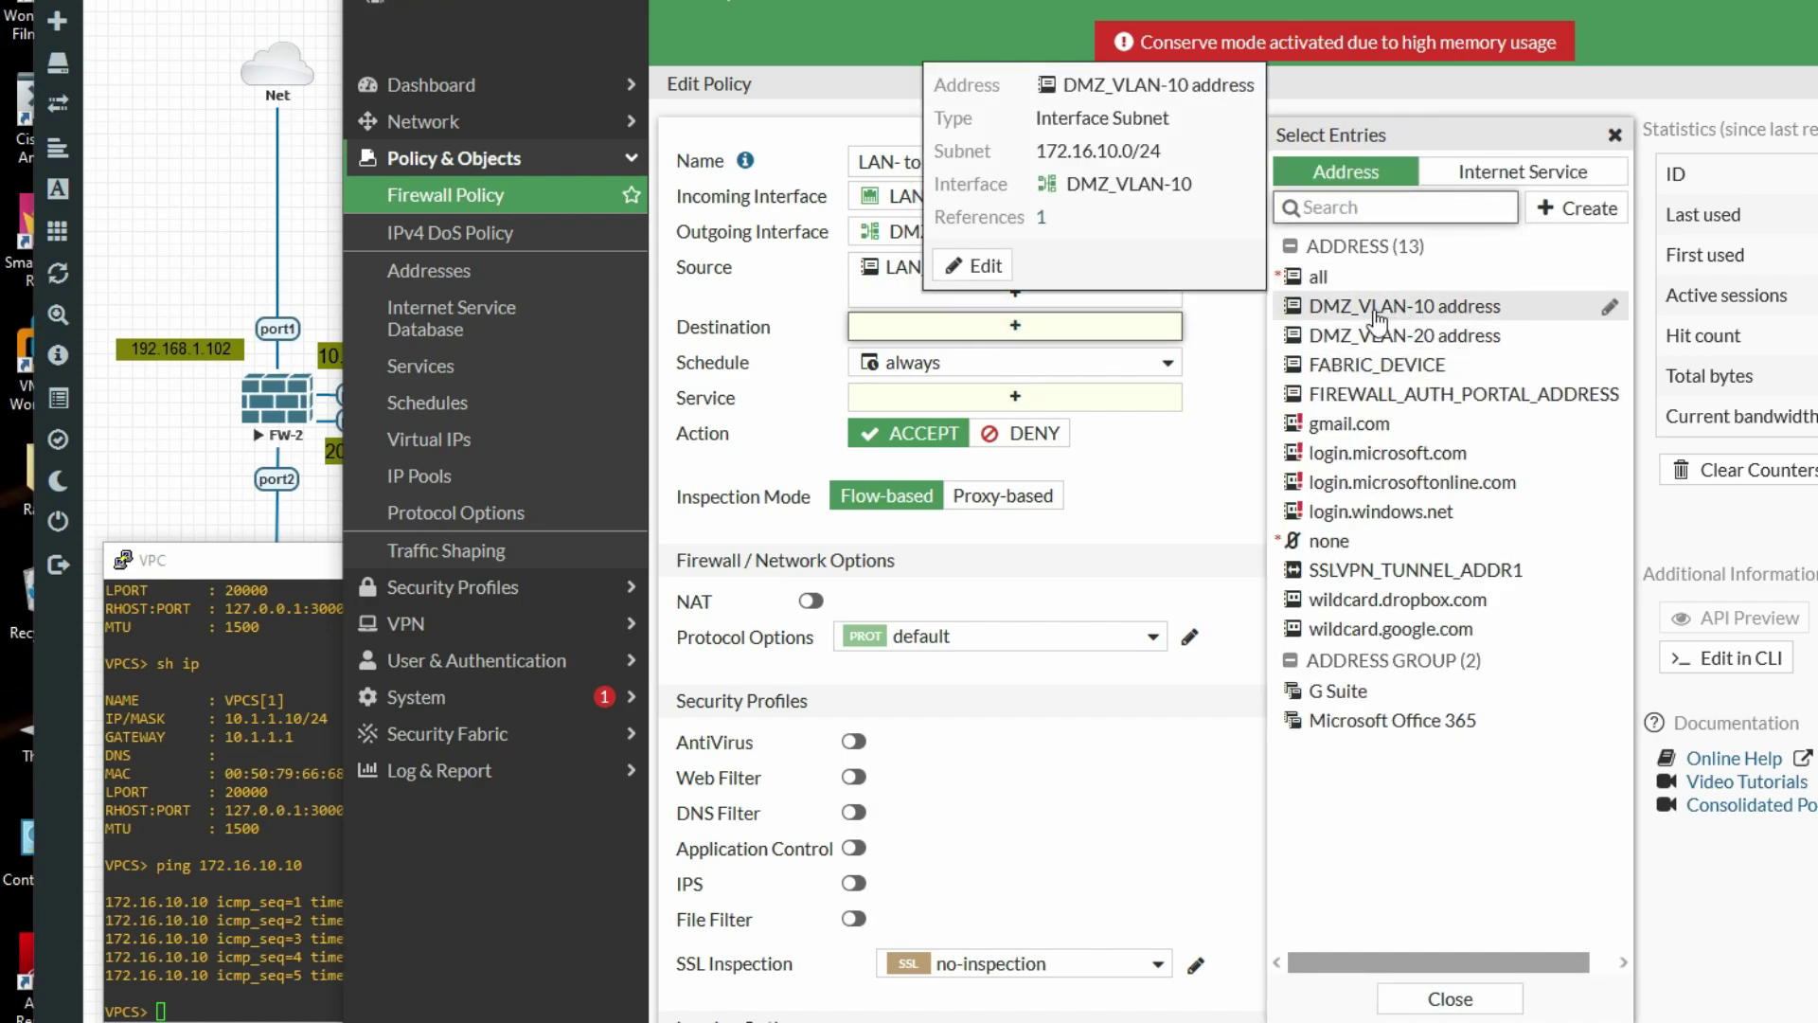
{"action": "left_click", "coordinate": [1376, 315]}
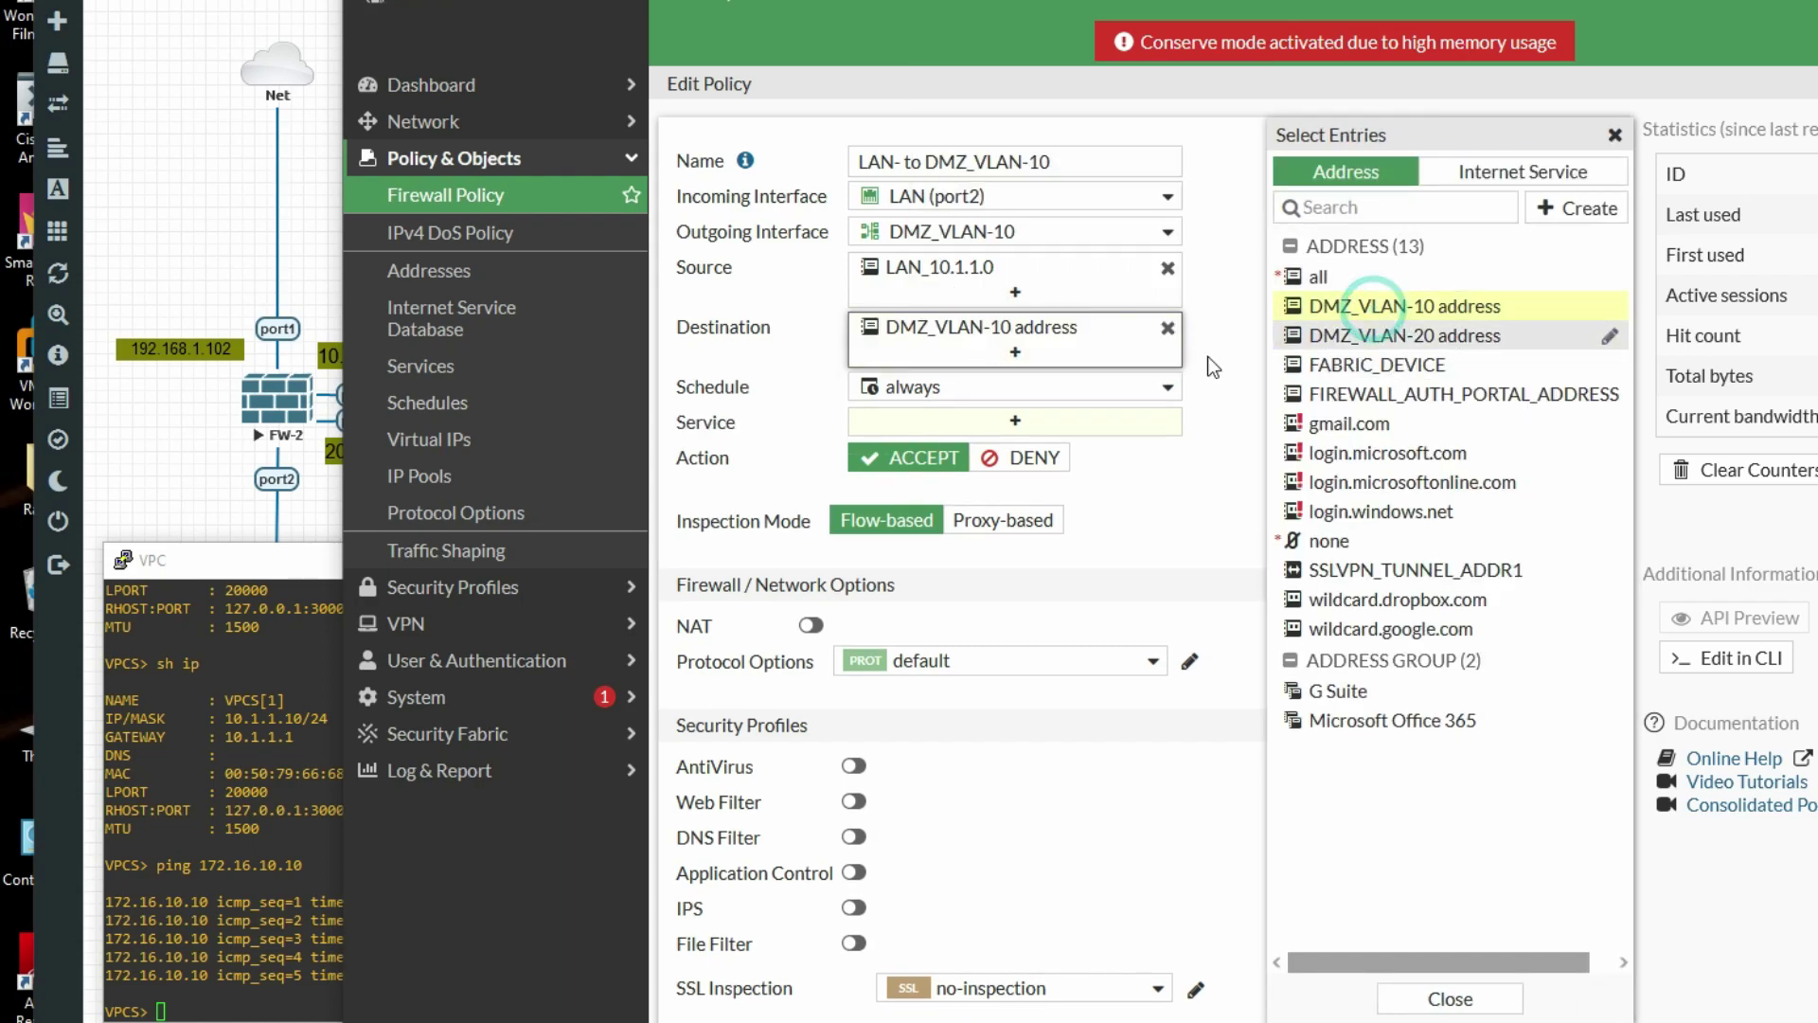
- Set the service to ALL with action ACCEPT and NAT disabled, and save the LAN- to DMZ_VLAN-10 policy
{"action": "left_click", "coordinate": [974, 431]}
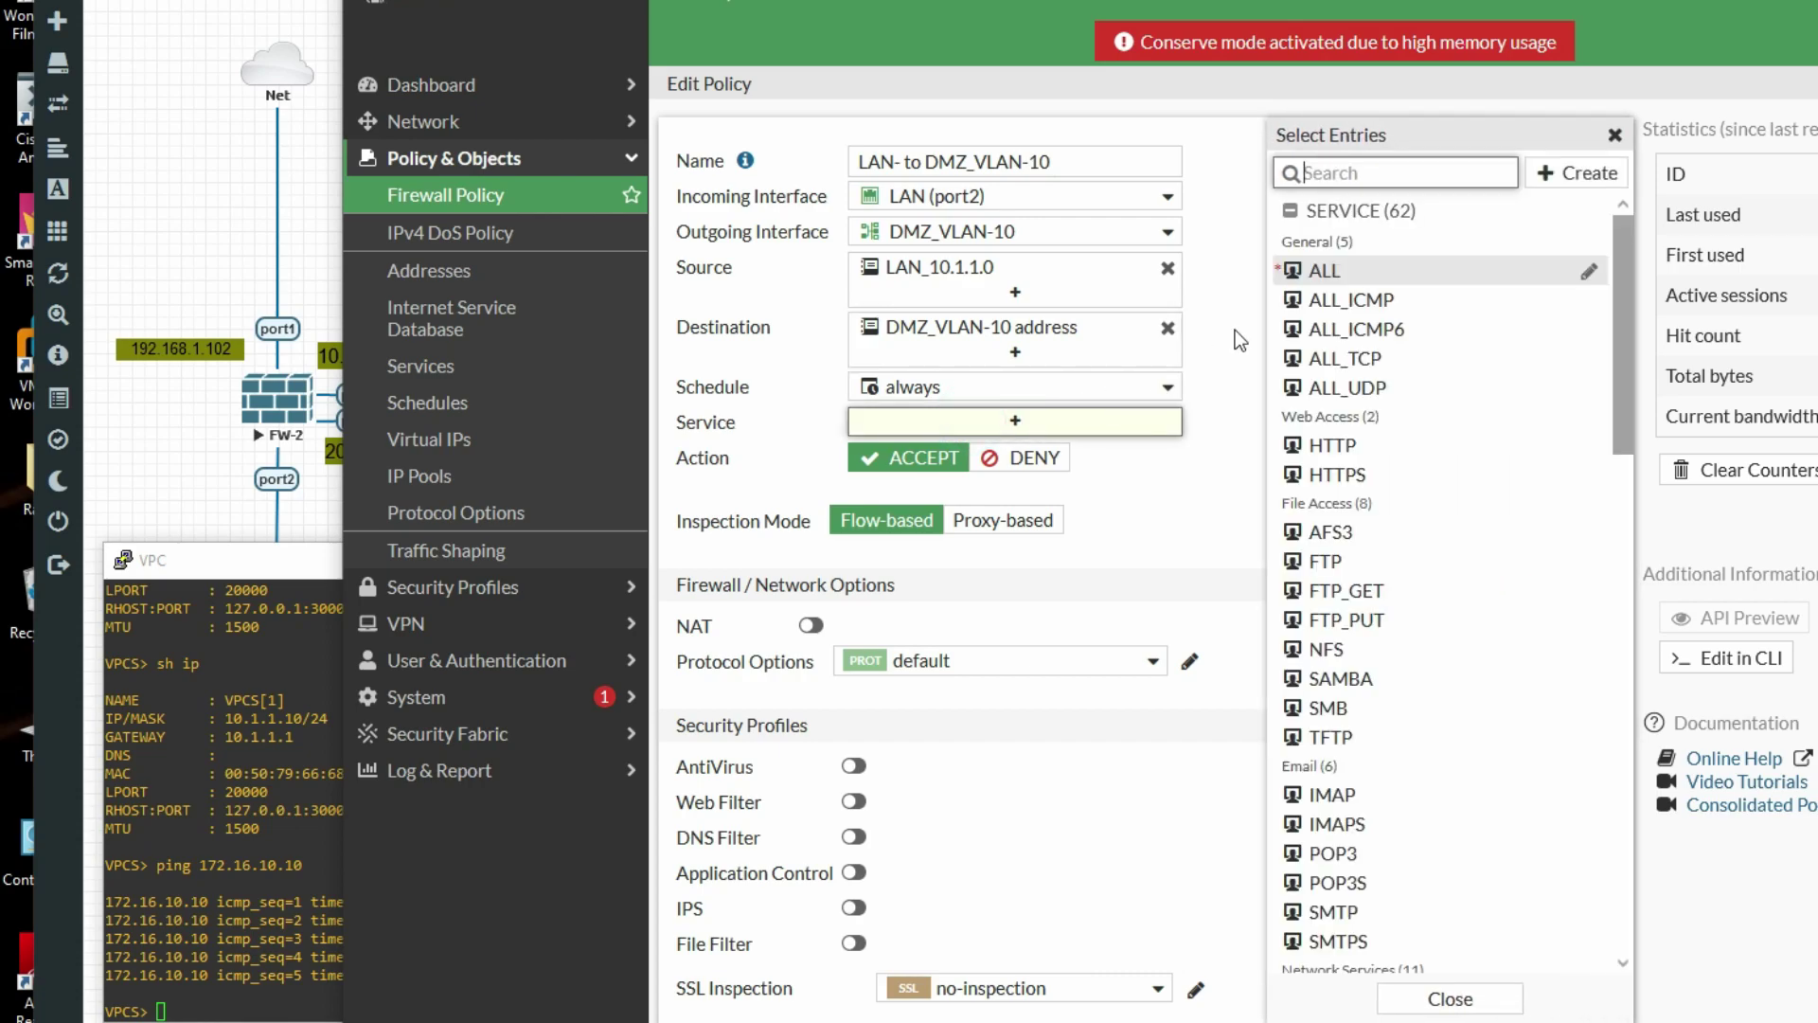
{"action": "left_click", "coordinate": [1324, 270]}
{"action": "left_click", "coordinate": [912, 502]}
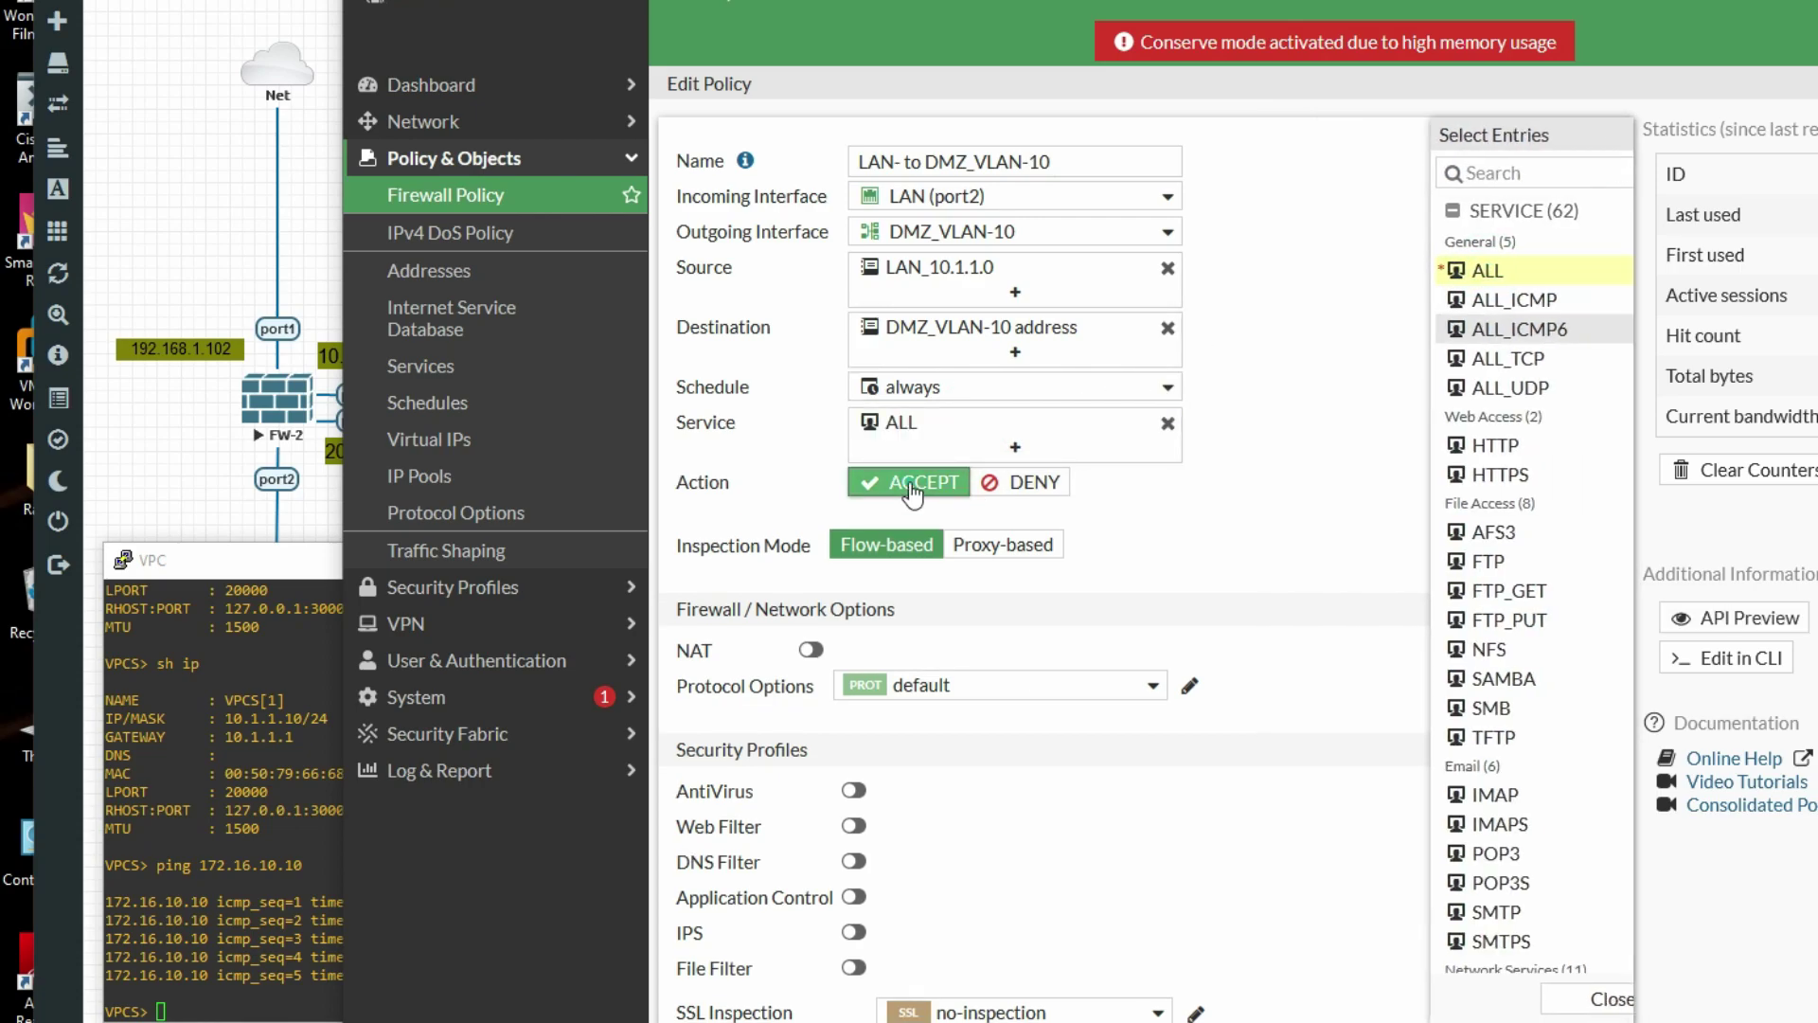
{"action": "left_click", "coordinate": [809, 649]}
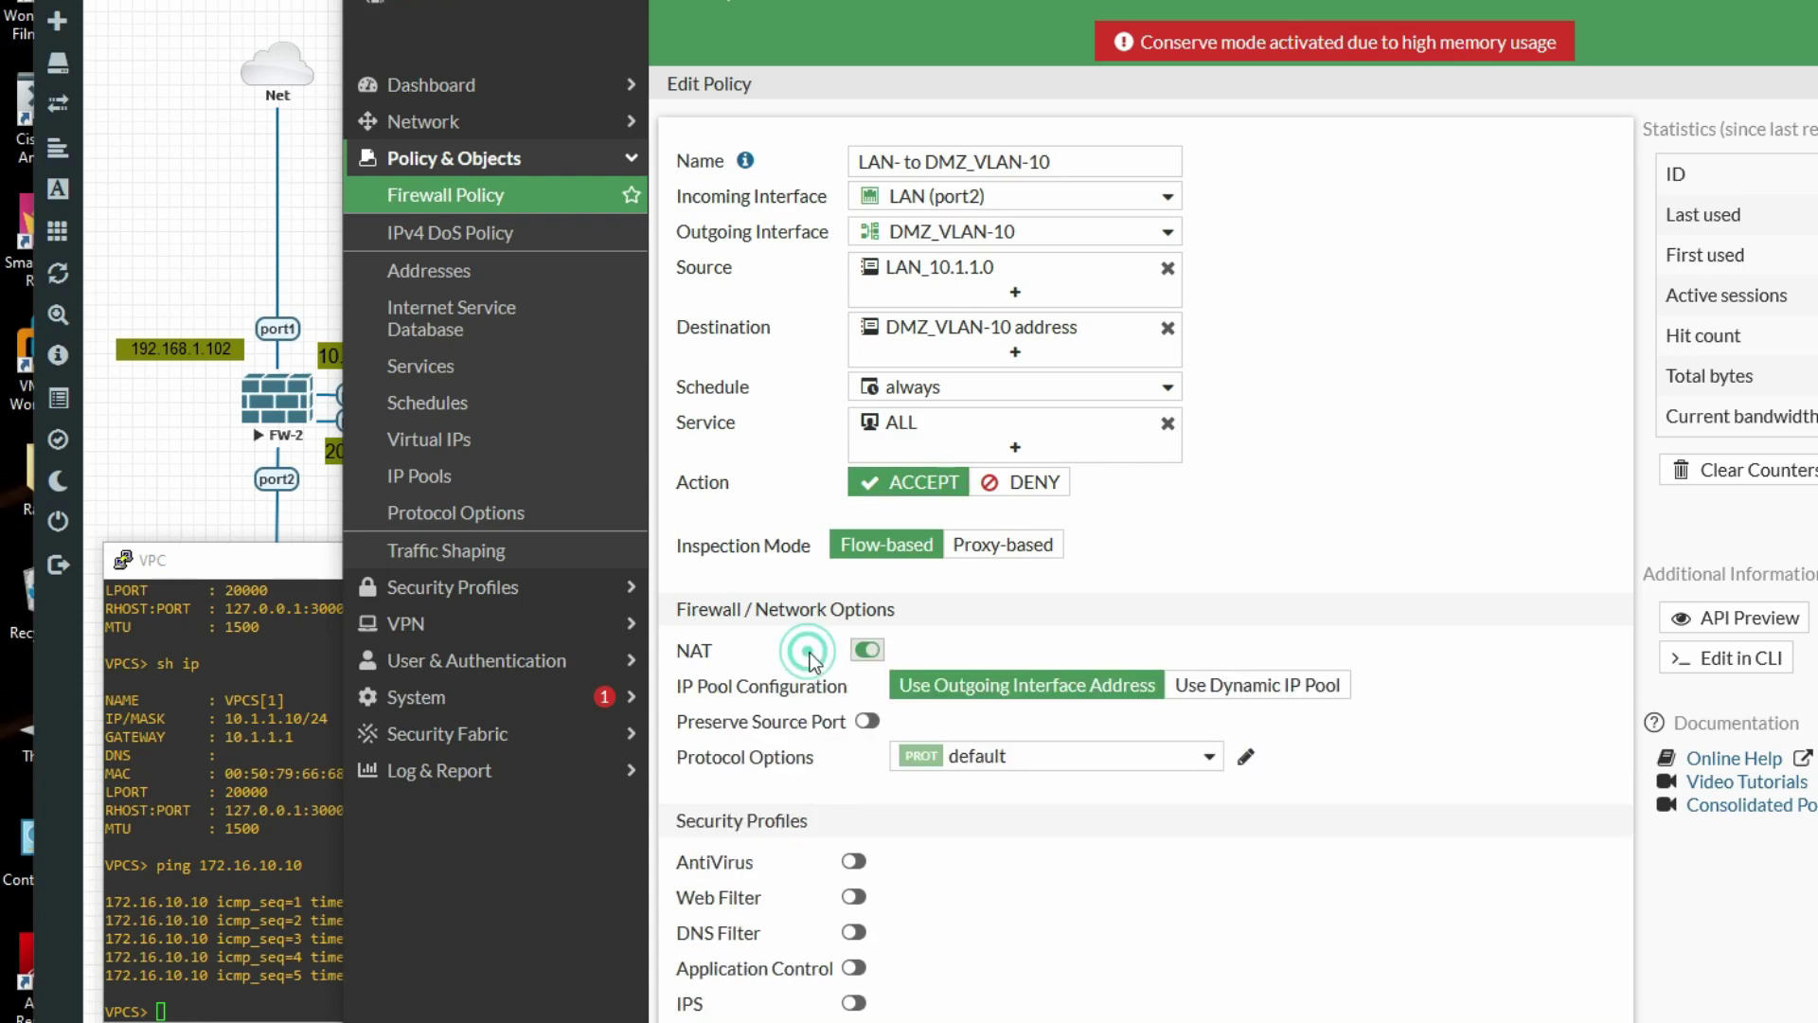
{"action": "left_click", "coordinate": [866, 649]}
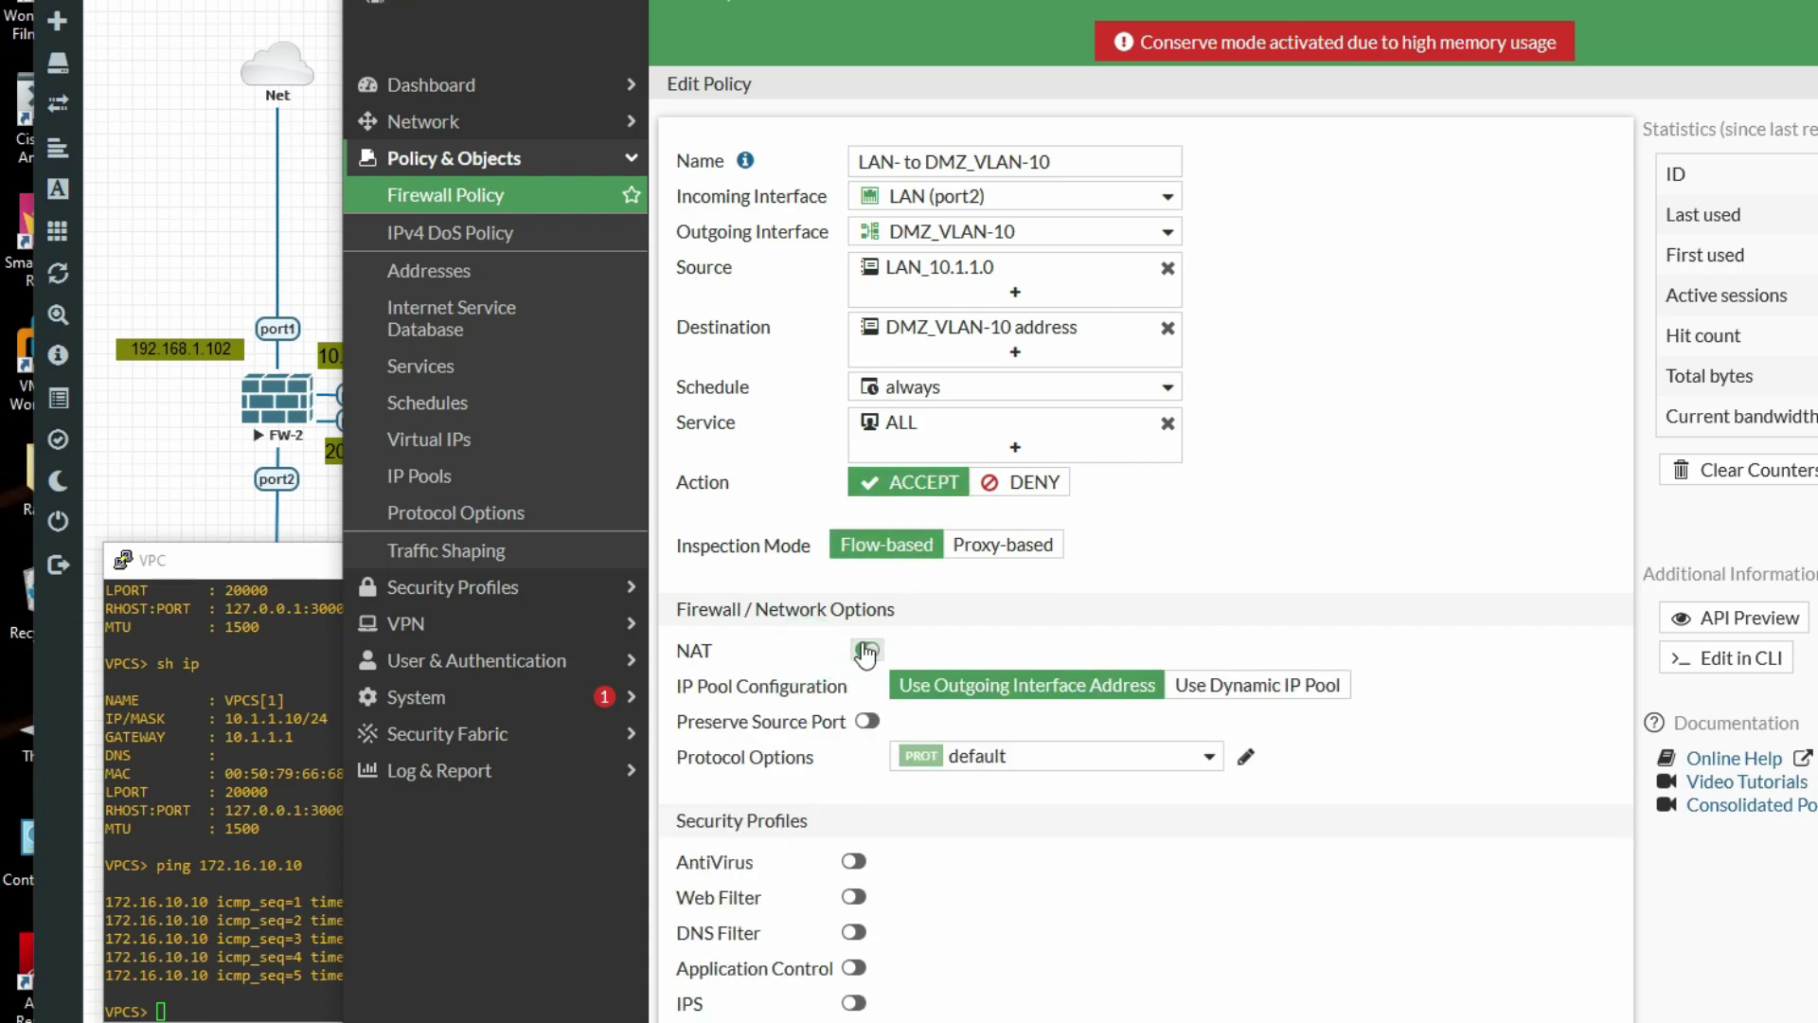
{"action": "scroll", "coordinate": [862, 644], "scroll_direction": "down", "scroll_amount": 4}
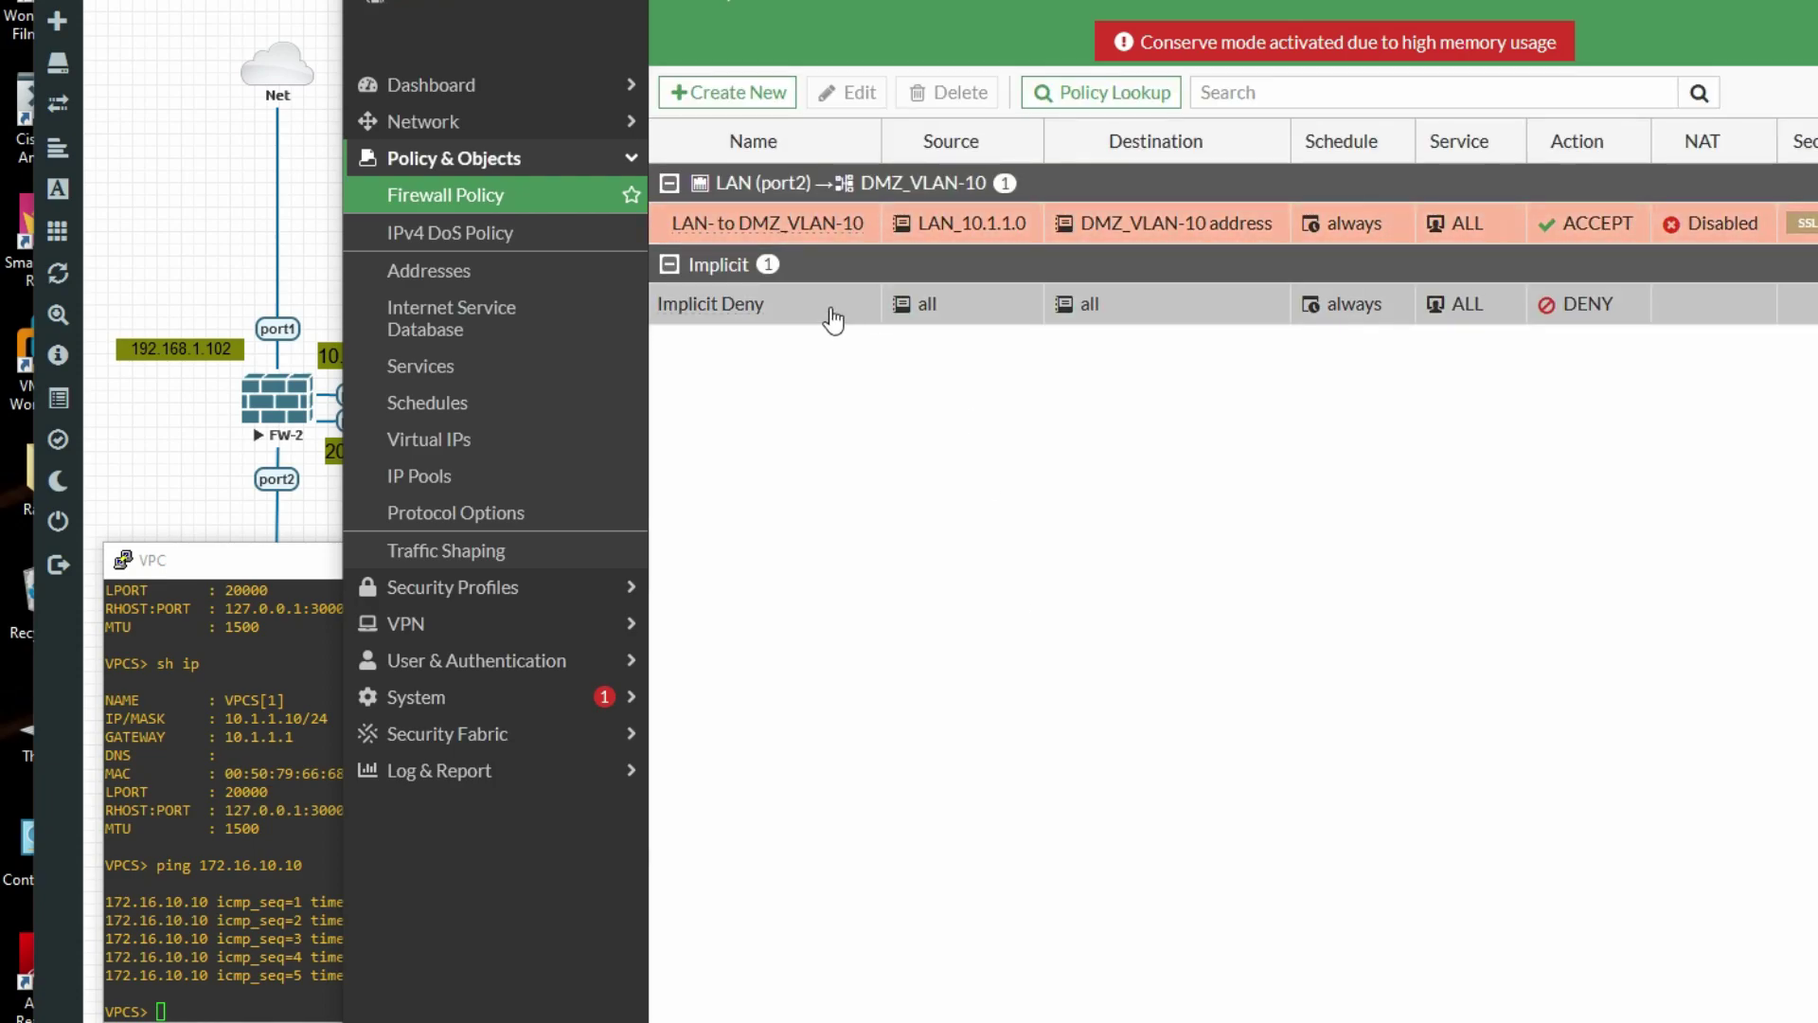
- Create another firewall policy and name it LAN to DMZ_VLAN-20
{"action": "left_click", "coordinate": [739, 93]}
{"action": "type", "text": "LAN to VLAN-20"}
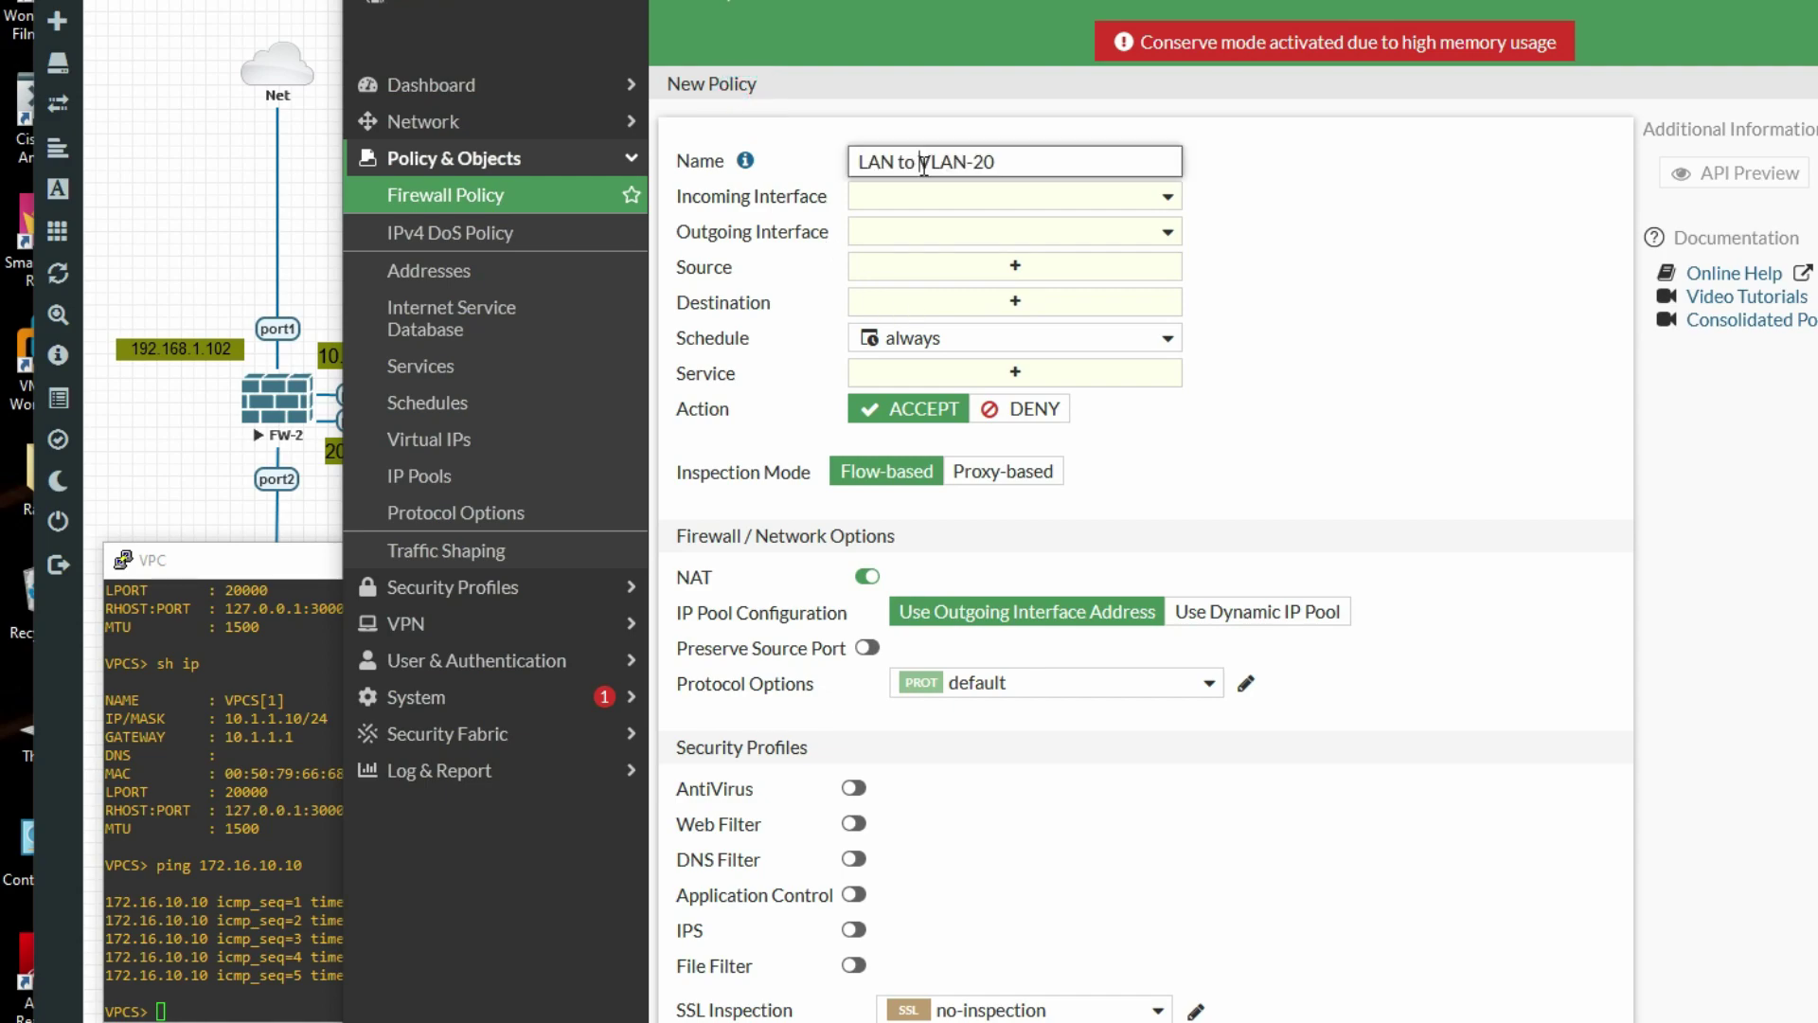
{"action": "left_click", "coordinate": [924, 163]}
{"action": "type", "text": "DMZ_"}
{"action": "left_click_drag", "start_coordinate": [921, 165], "coordinate": [1089, 163]}
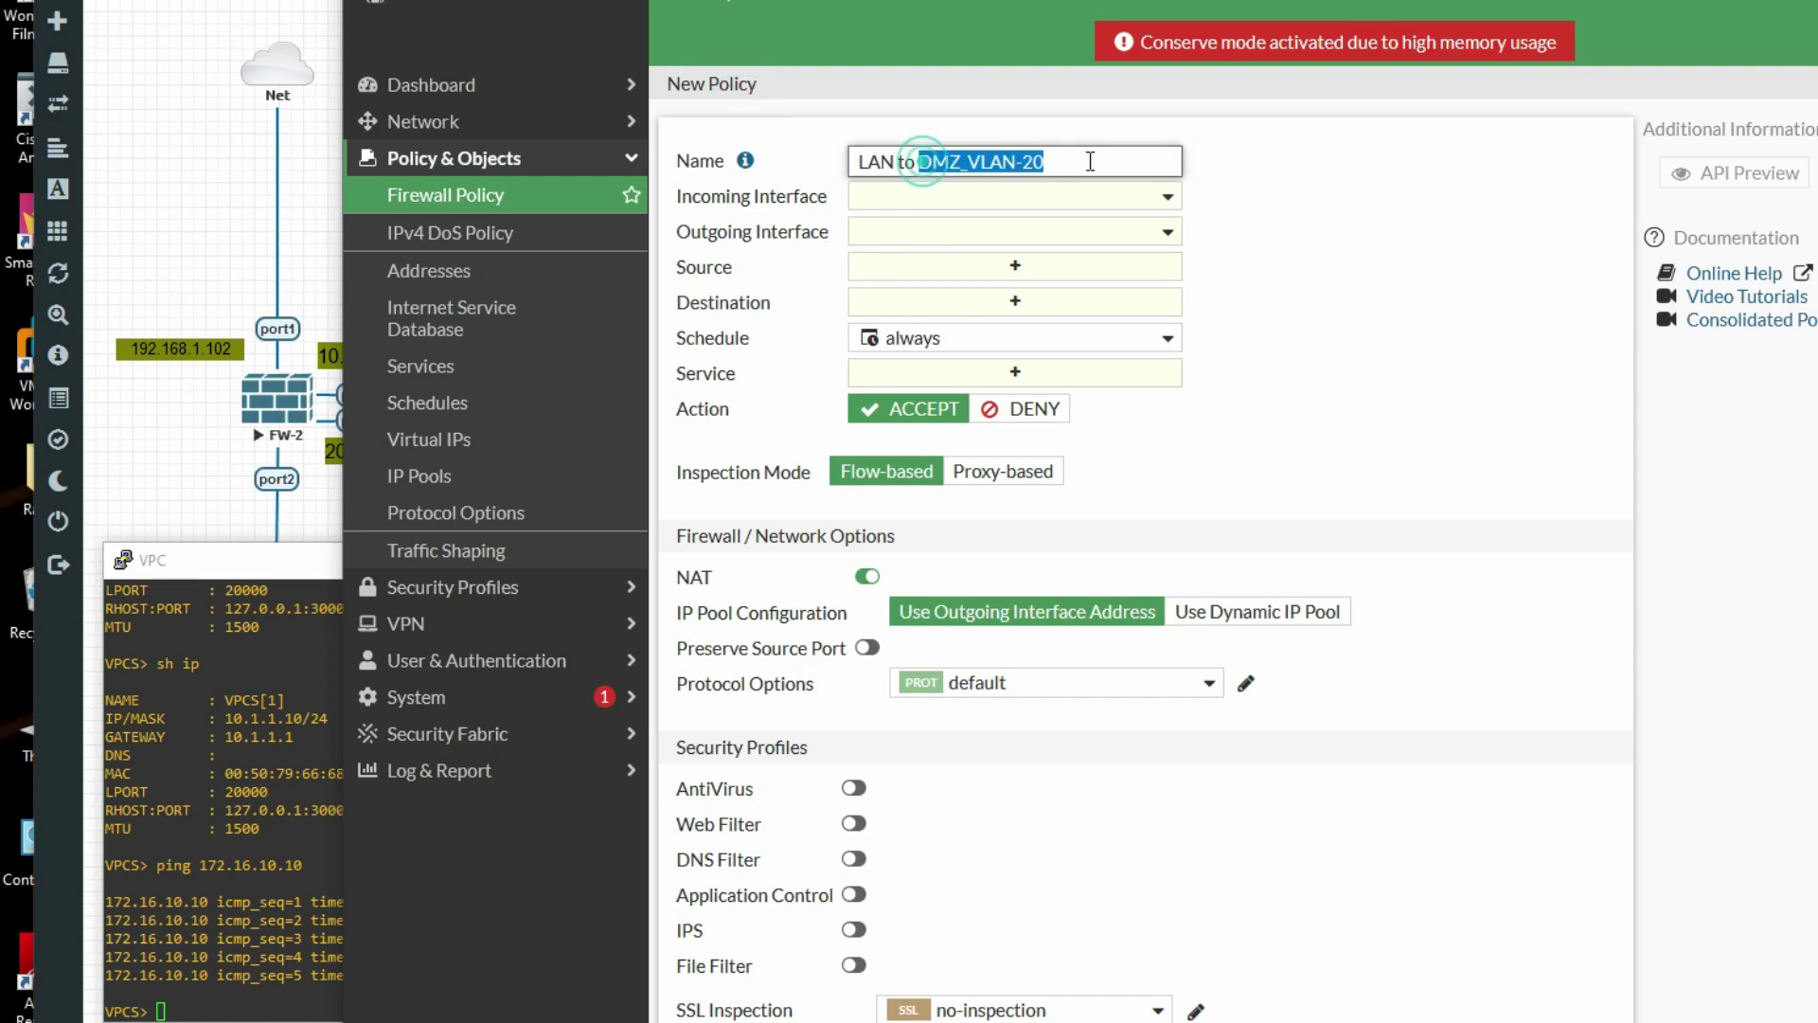
- Set the new policy's incoming interface to LAN (port2) and its outgoing interface to DMZ_VLAN-20
{"action": "left_click", "coordinate": [952, 196]}
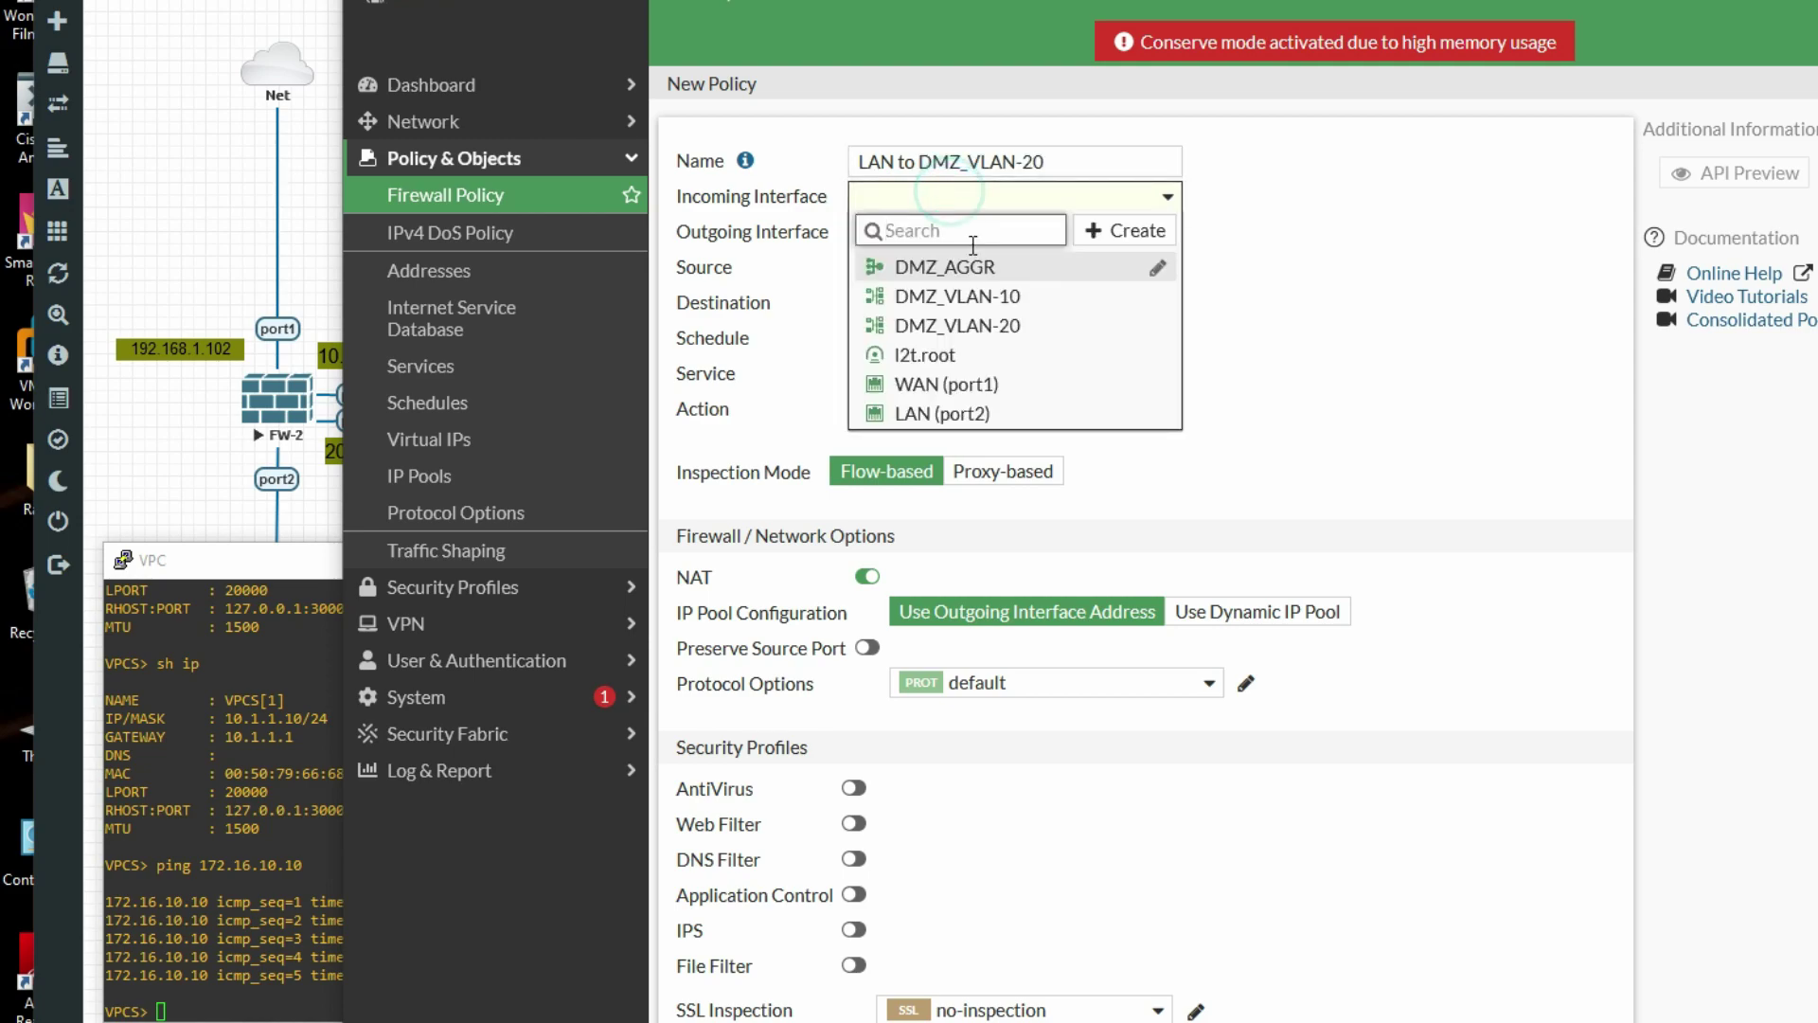
{"action": "left_click", "coordinate": [999, 412]}
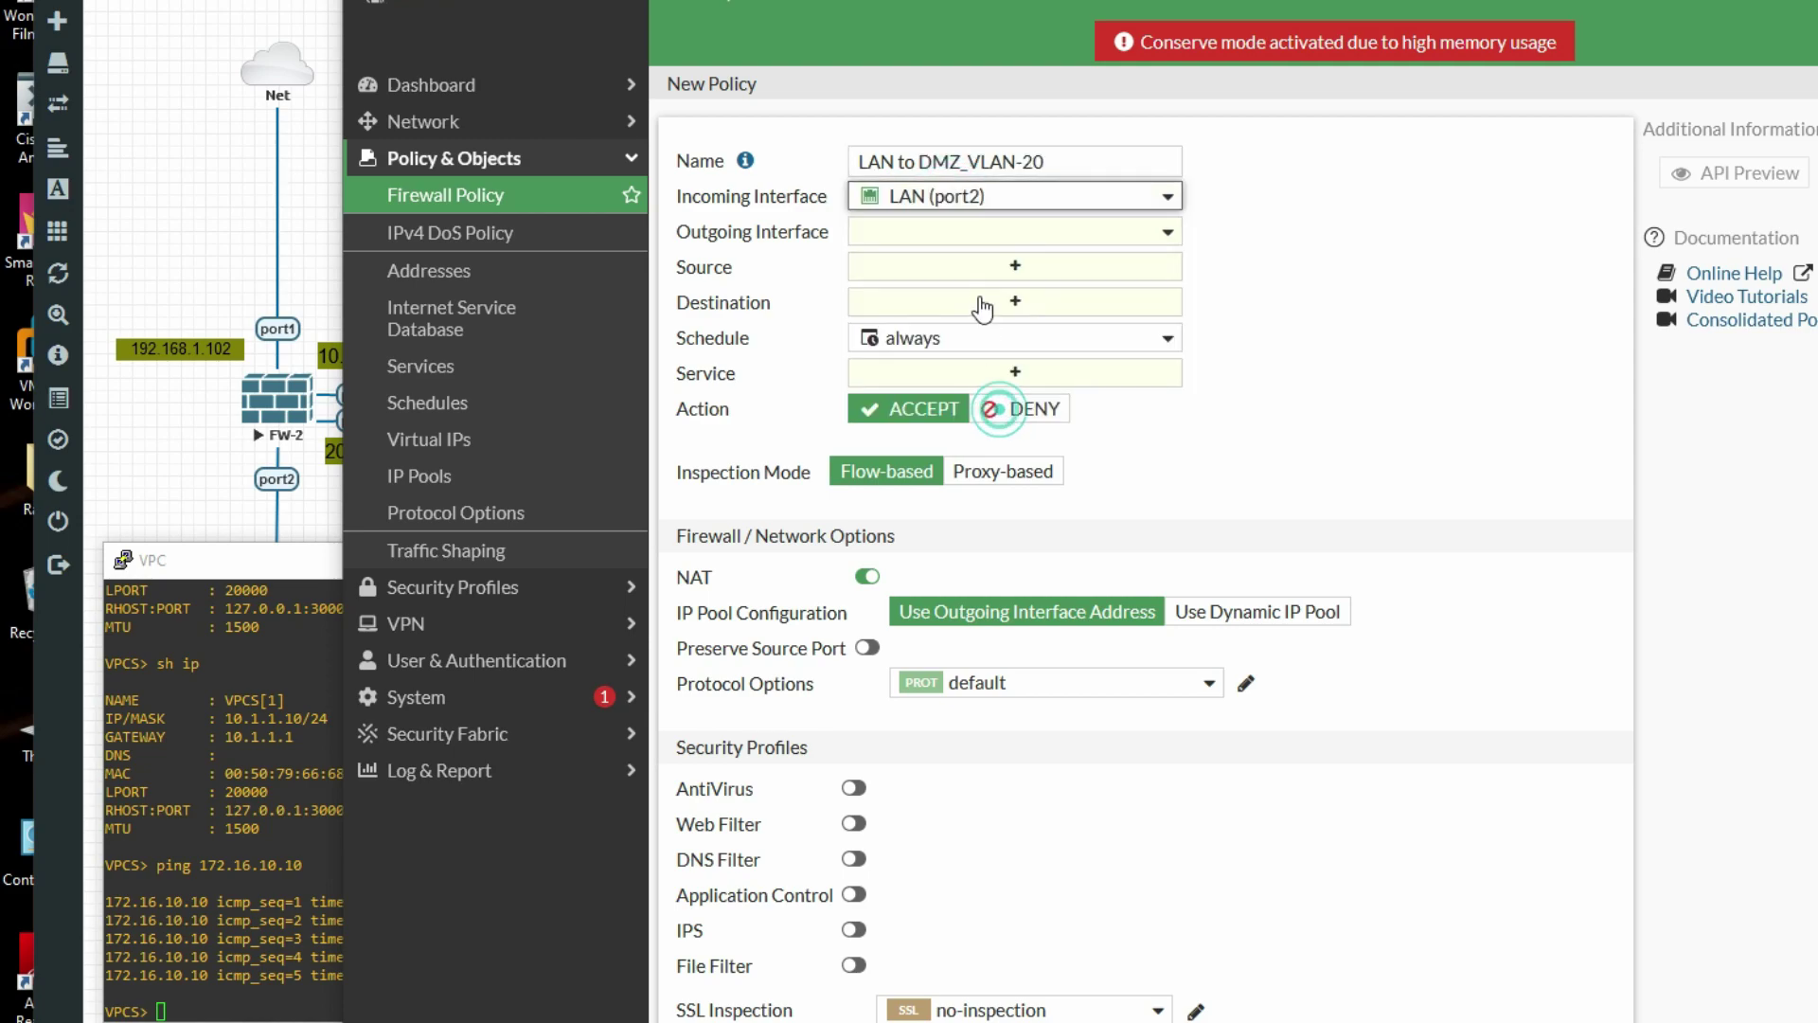
{"action": "left_click", "coordinate": [975, 233]}
{"action": "left_click", "coordinate": [985, 371]}
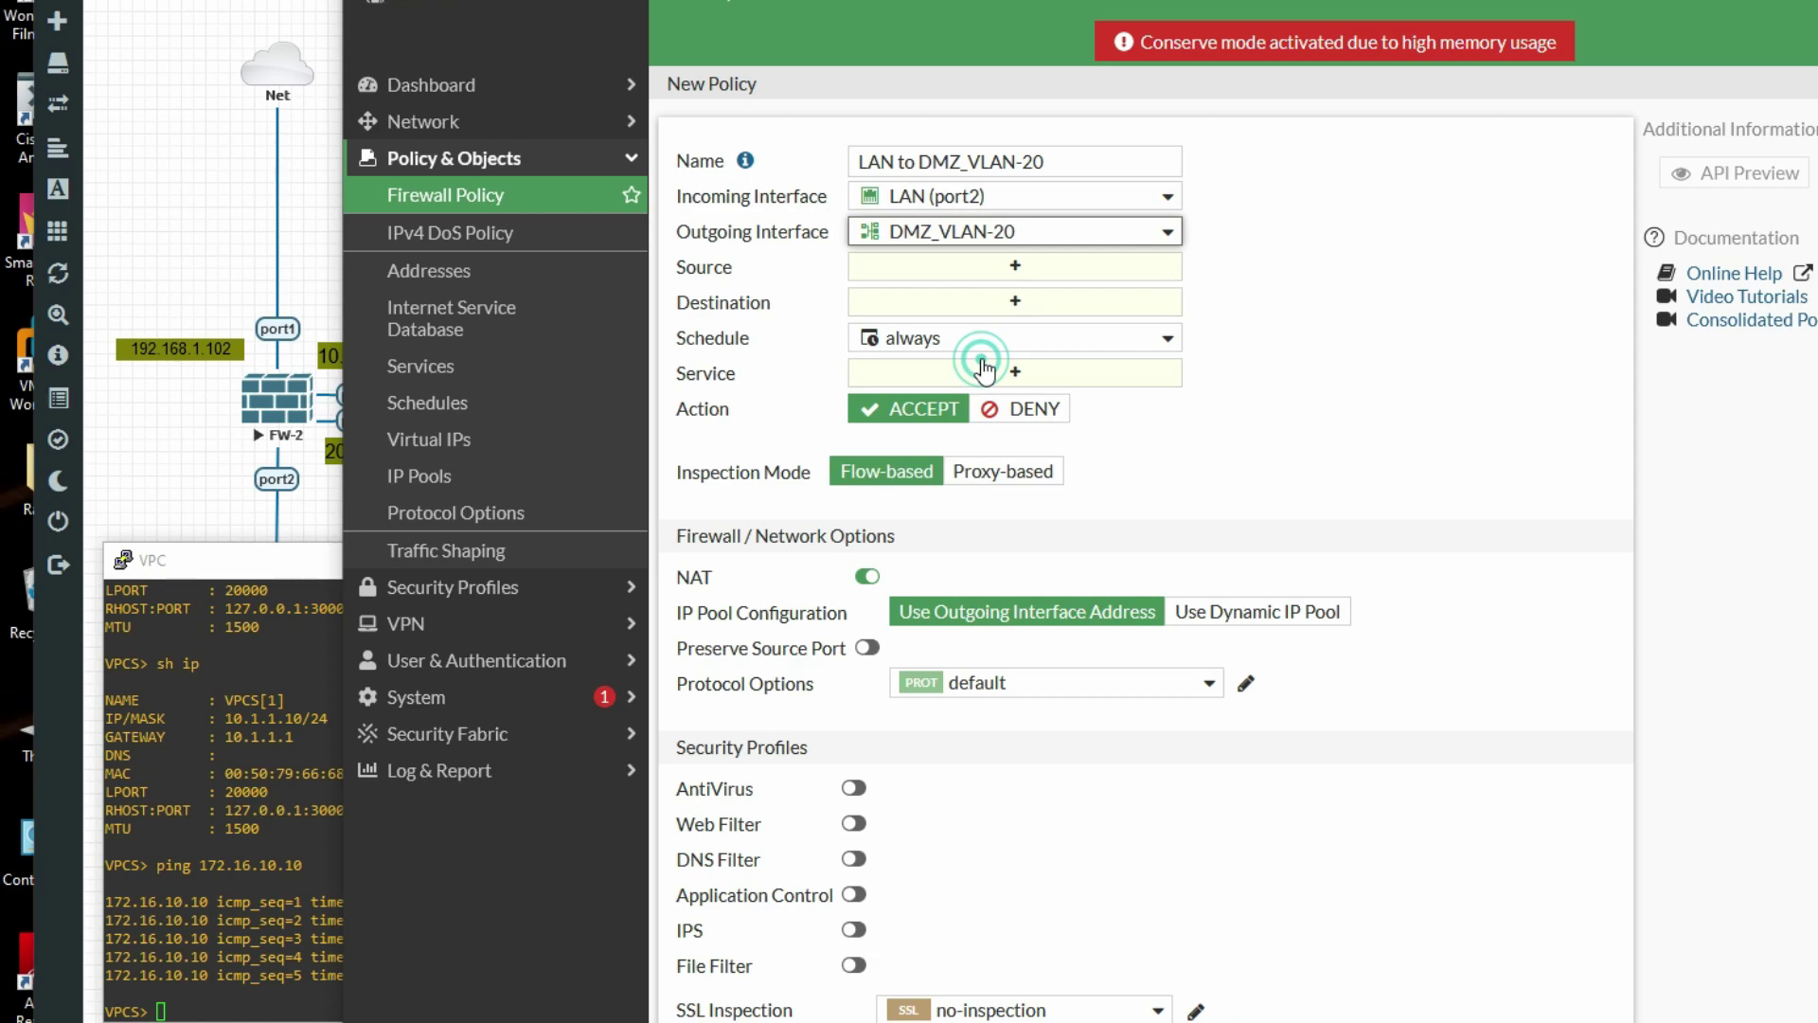
- Set the LAN to DMZ_VLAN-20 policy's source to LAN_10.1.1.0 and its destination to DMZ_VLAN-20 address
{"action": "left_click", "coordinate": [963, 273]}
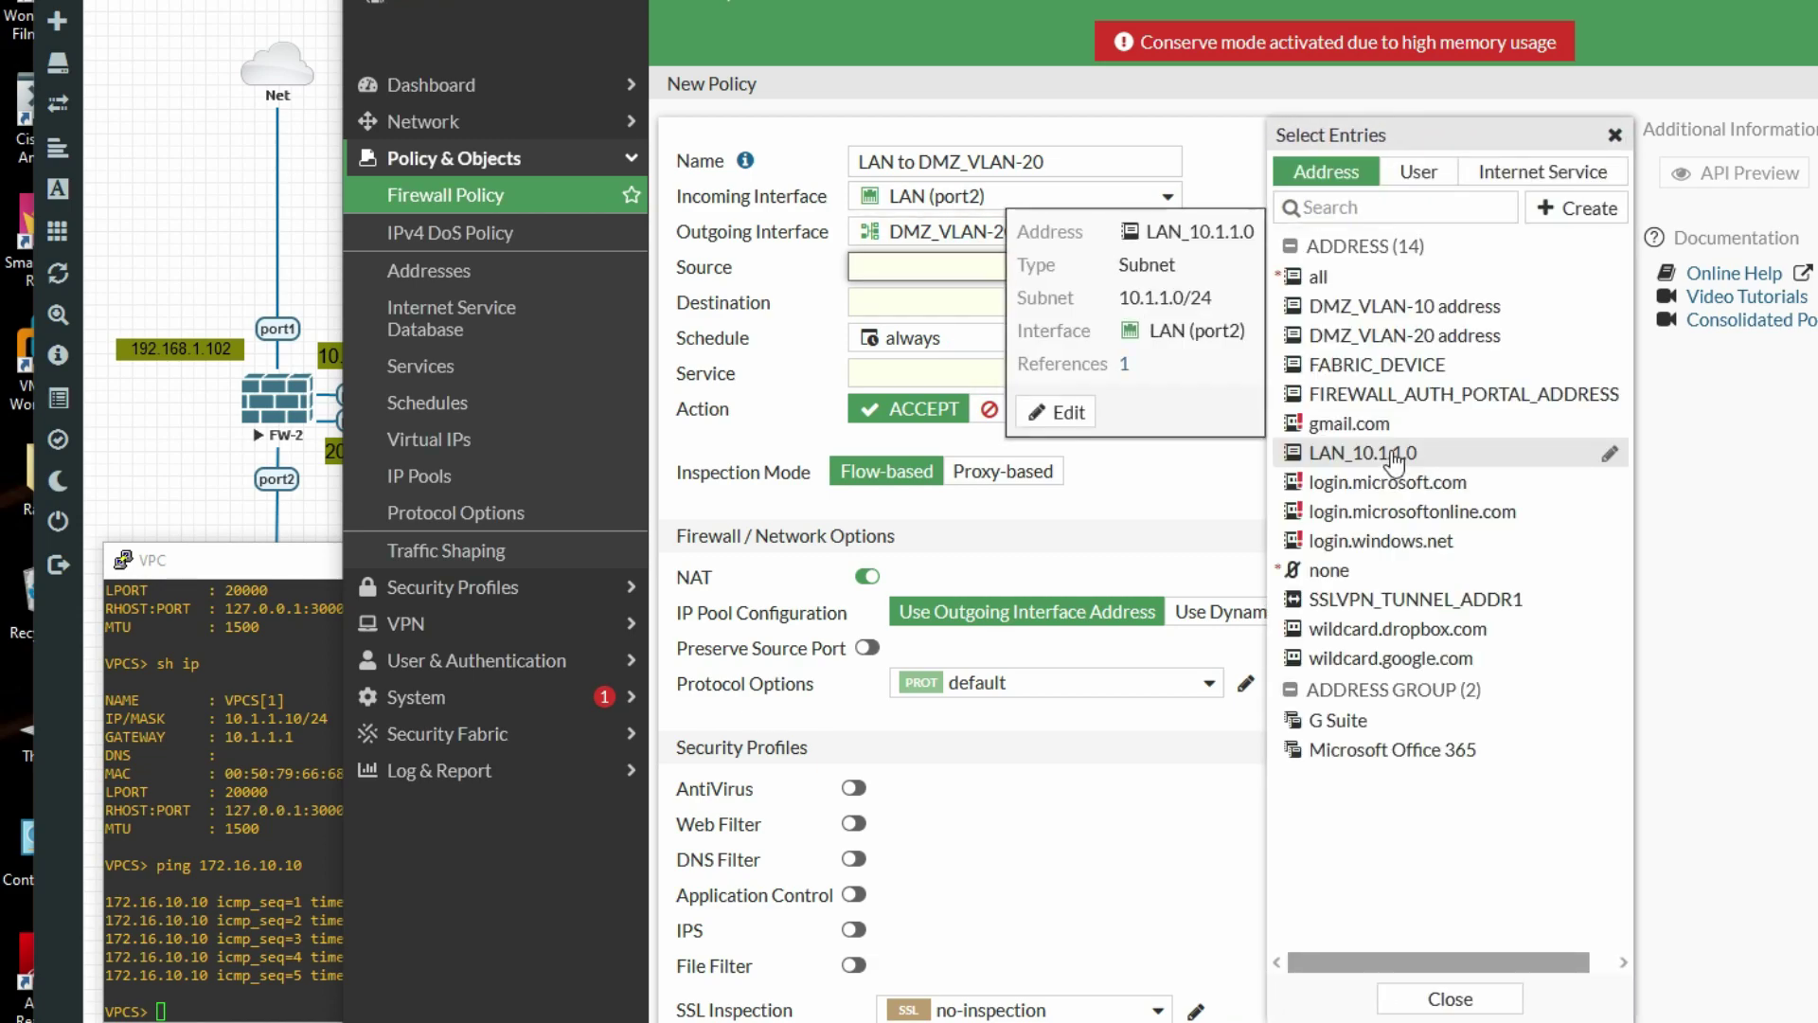
{"action": "left_click", "coordinate": [1393, 455]}
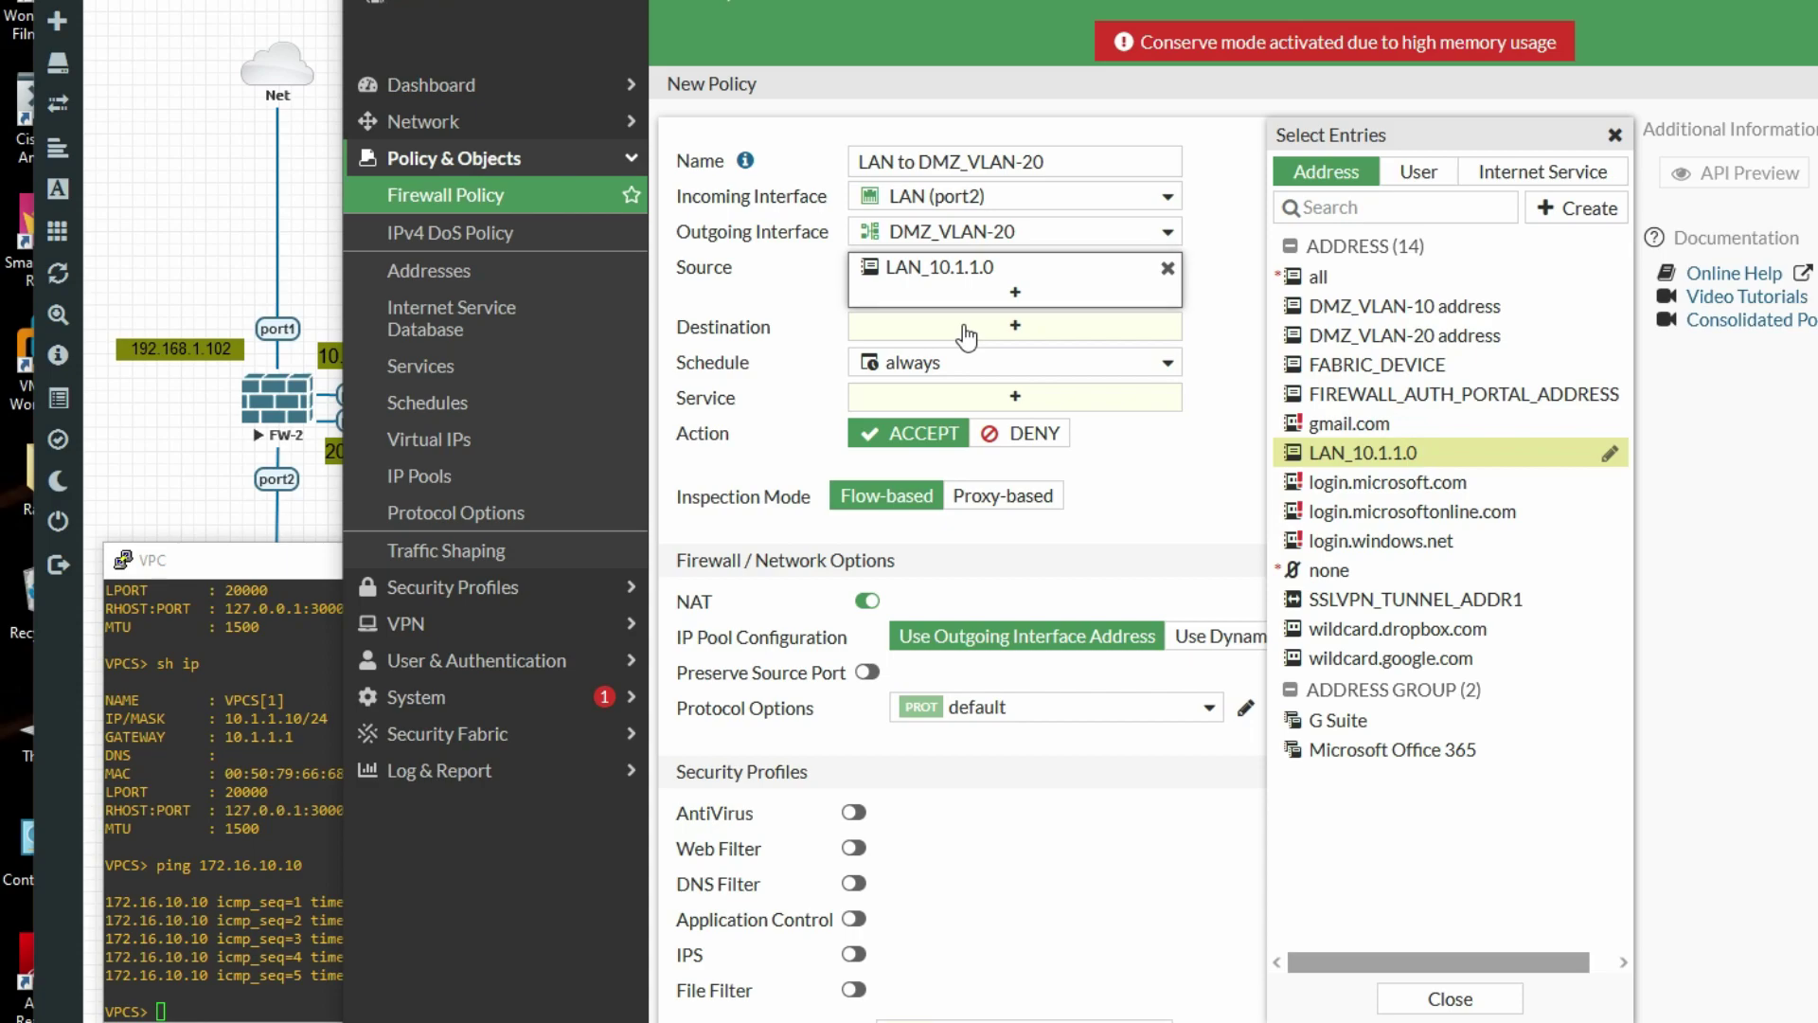
{"action": "left_click", "coordinate": [966, 332]}
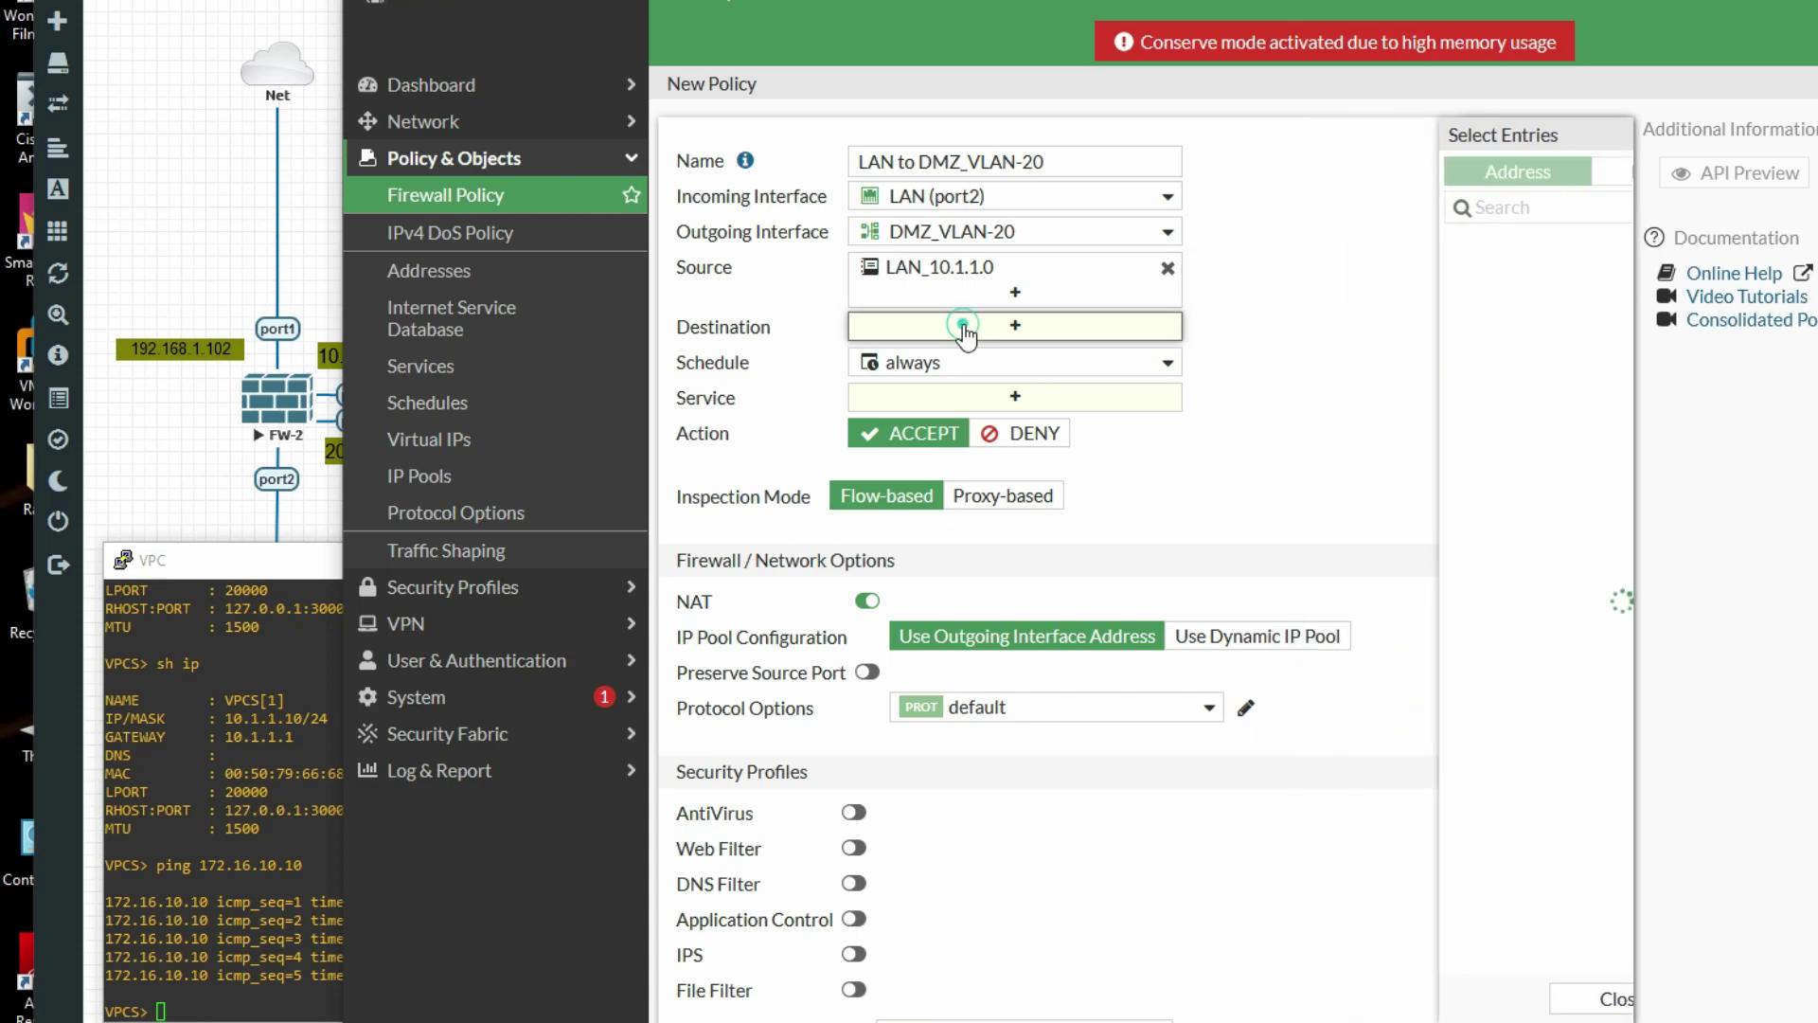
{"action": "mouse_move", "coordinate": [1384, 343]}
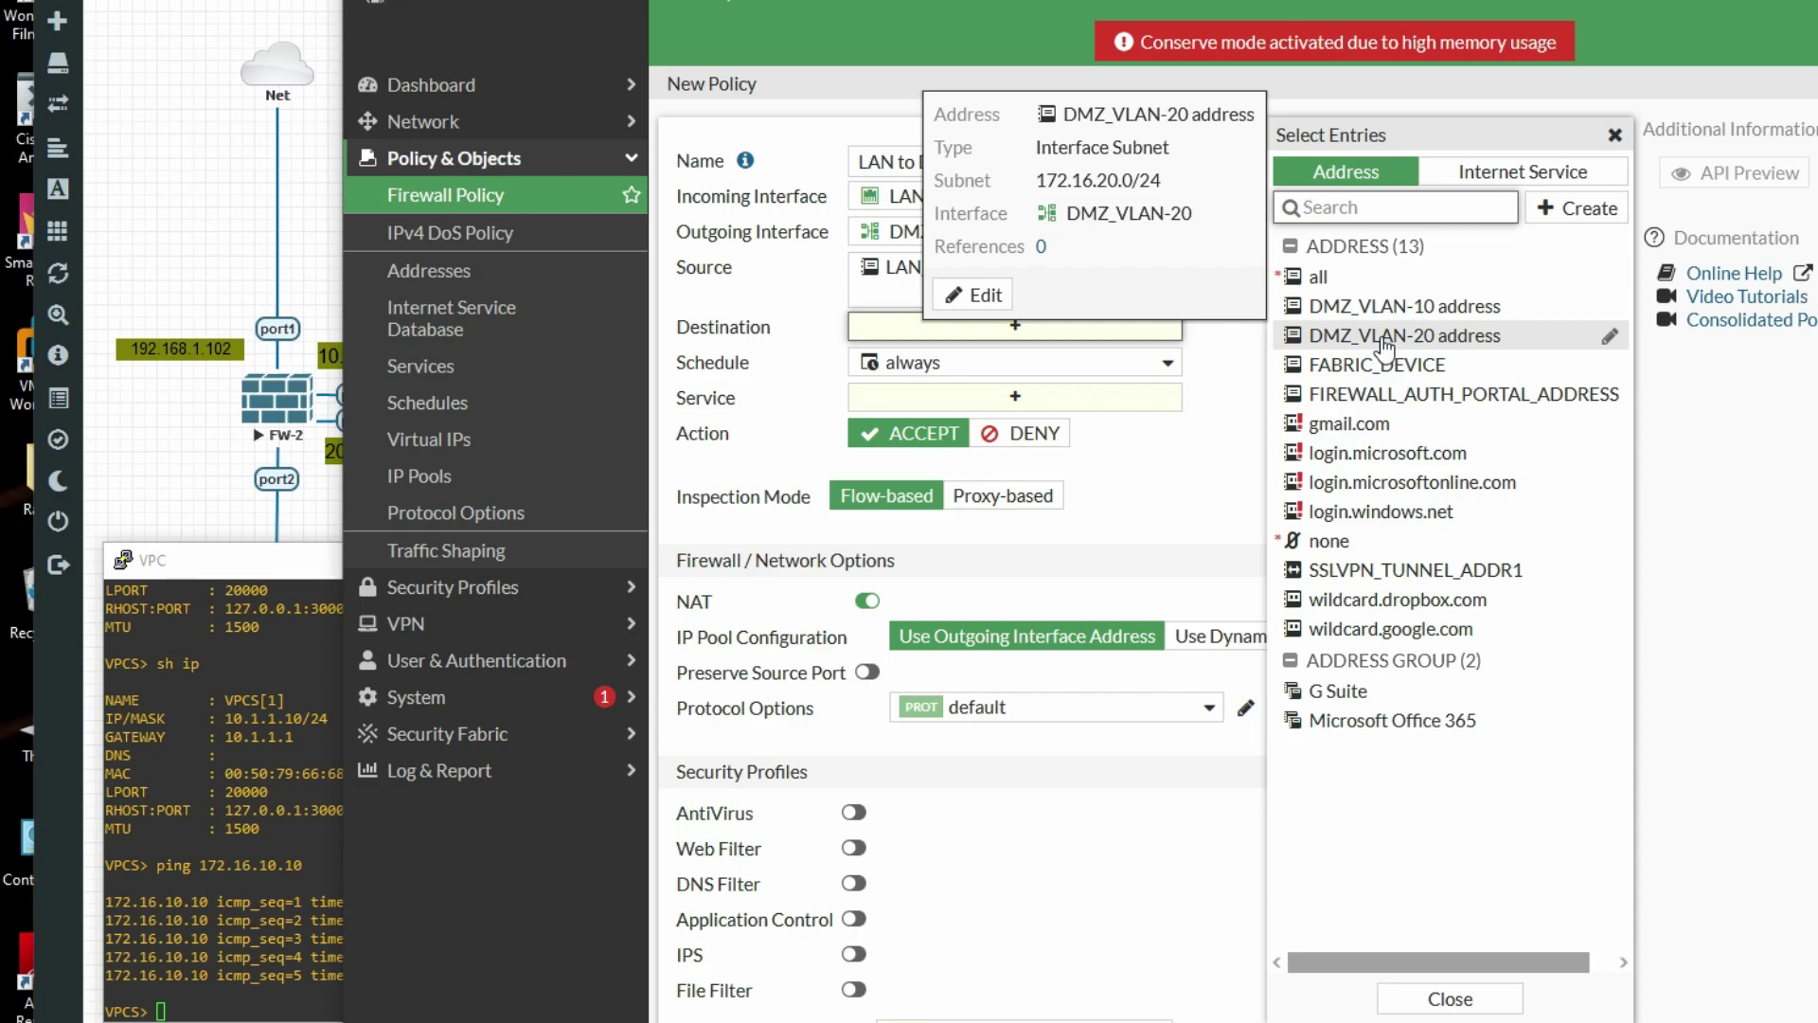
{"action": "left_click", "coordinate": [1385, 336]}
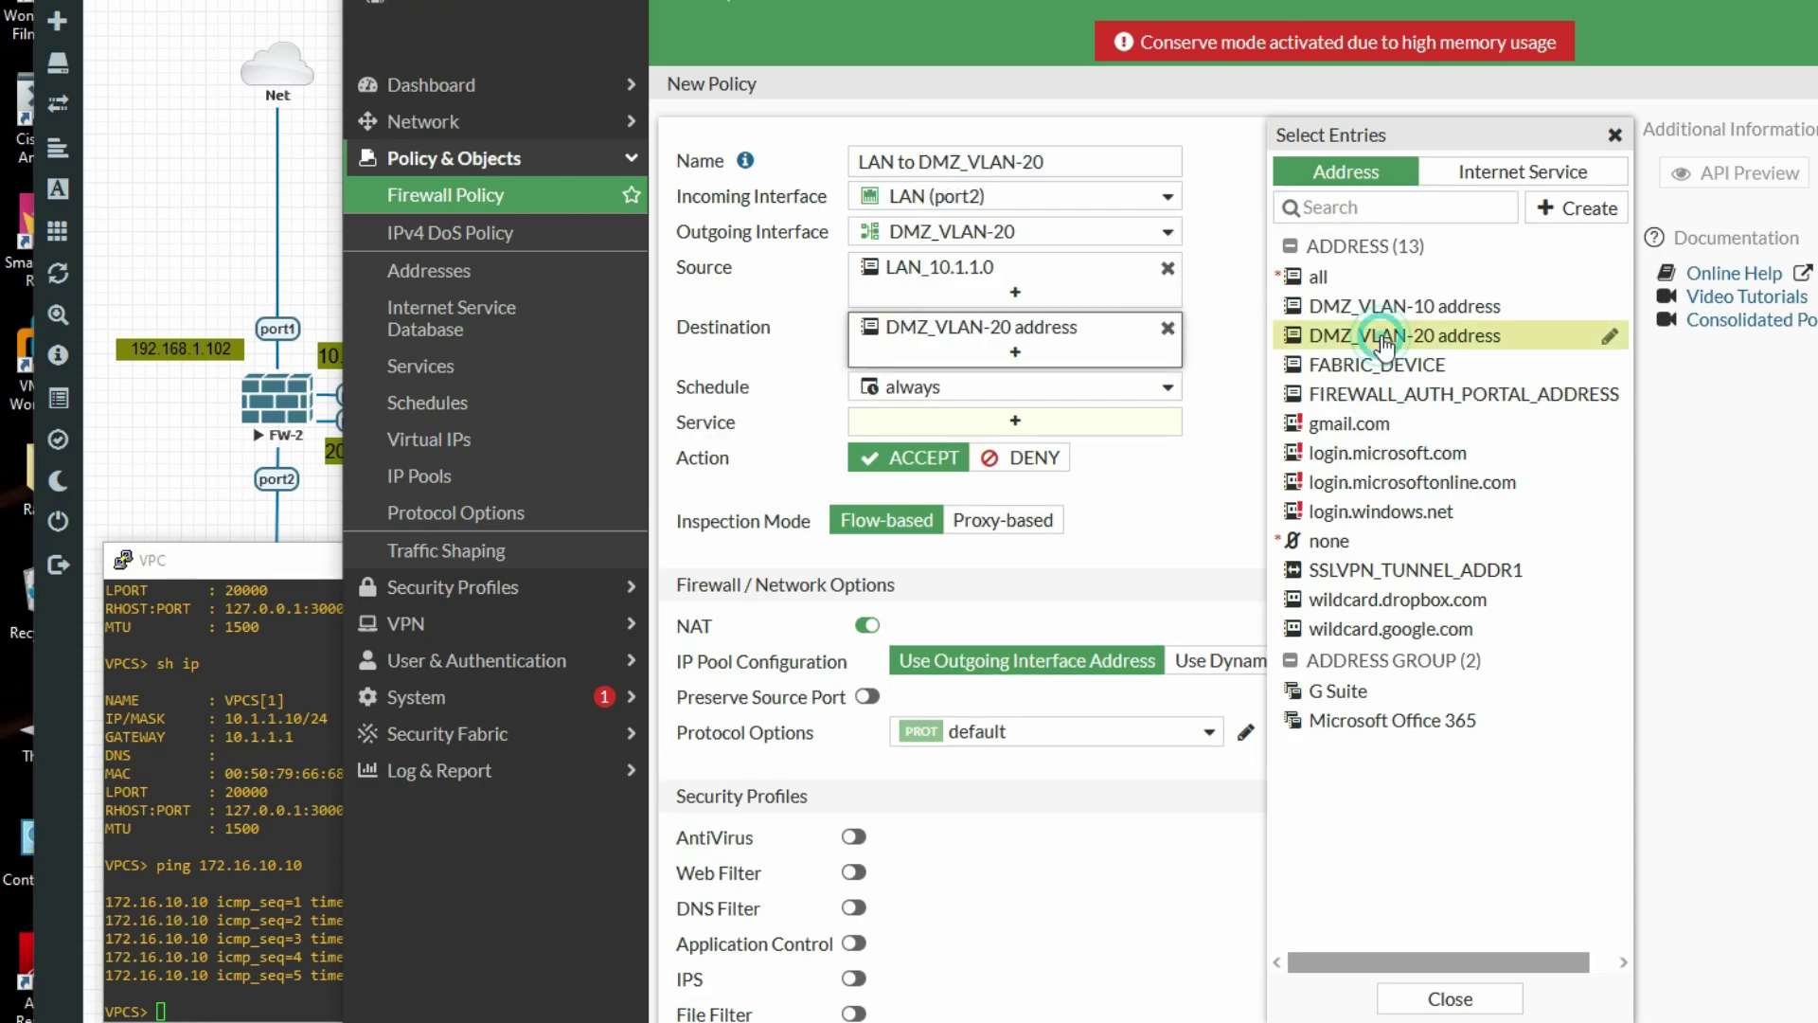
- Set the LAN to DMZ_VLAN-20 policy's service to ALL, disable NAT, and save the policy
{"action": "left_click", "coordinate": [964, 422]}
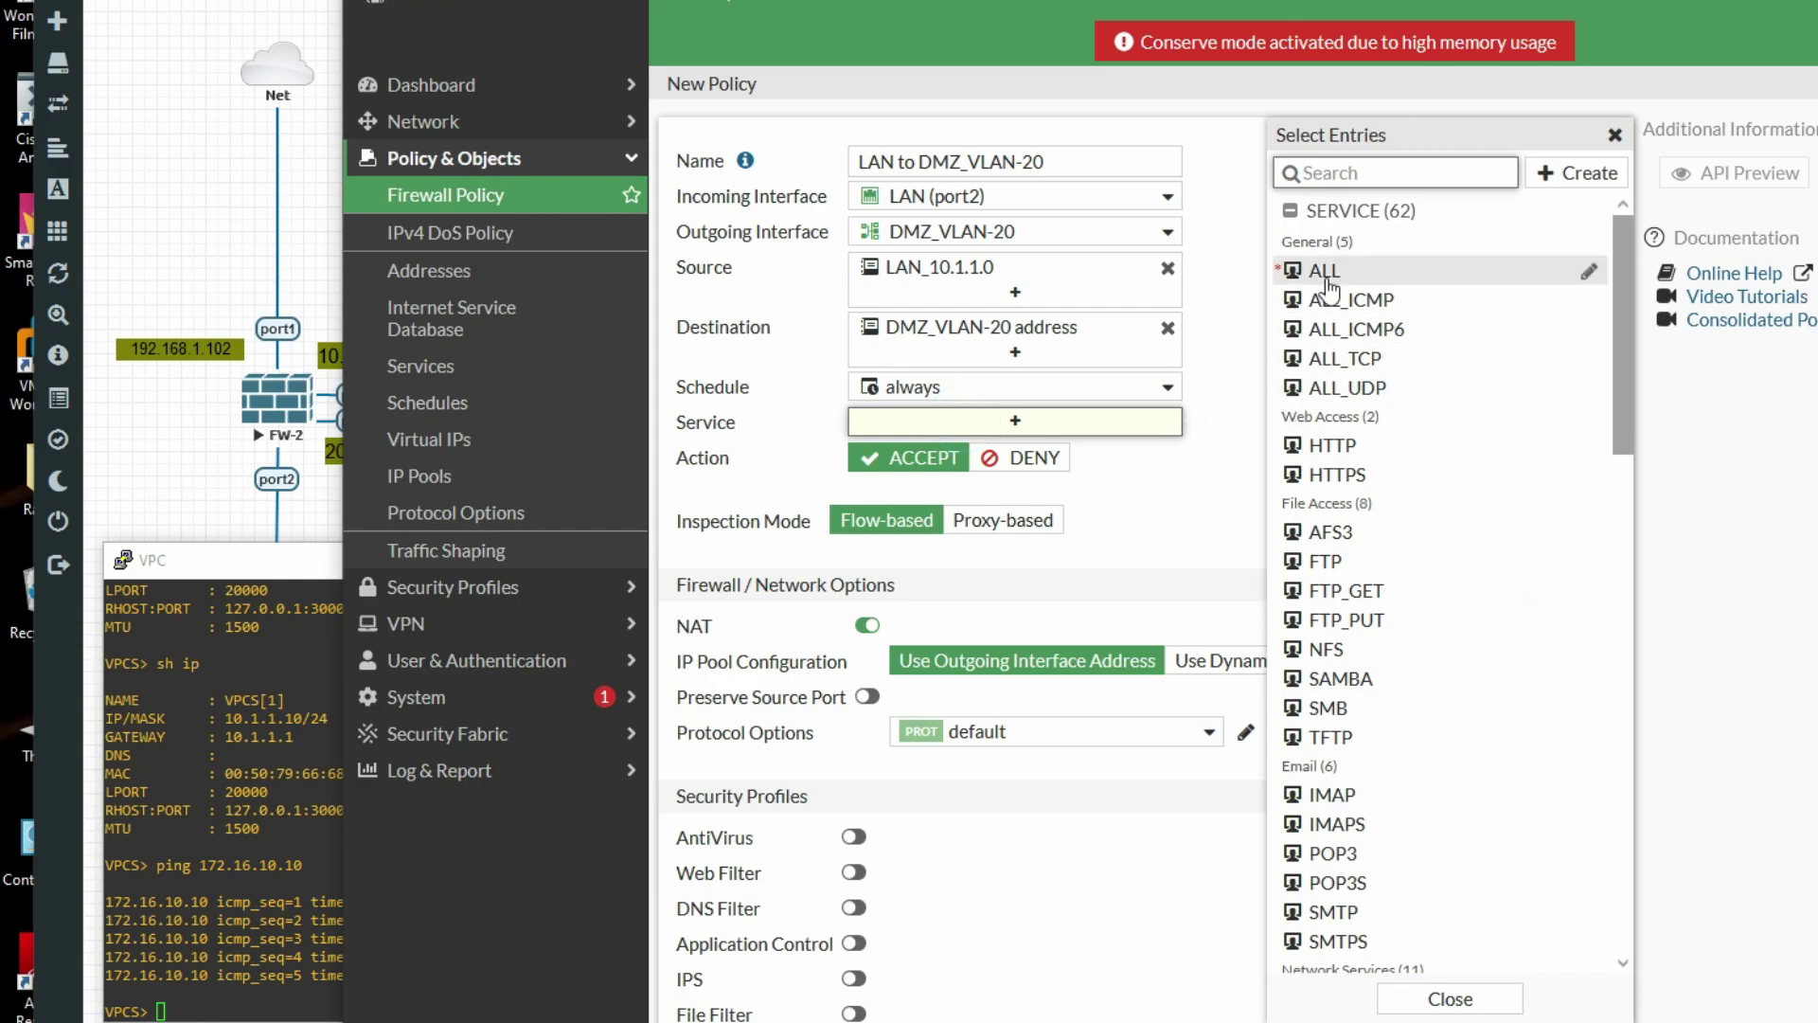
{"action": "left_click", "coordinate": [1321, 271]}
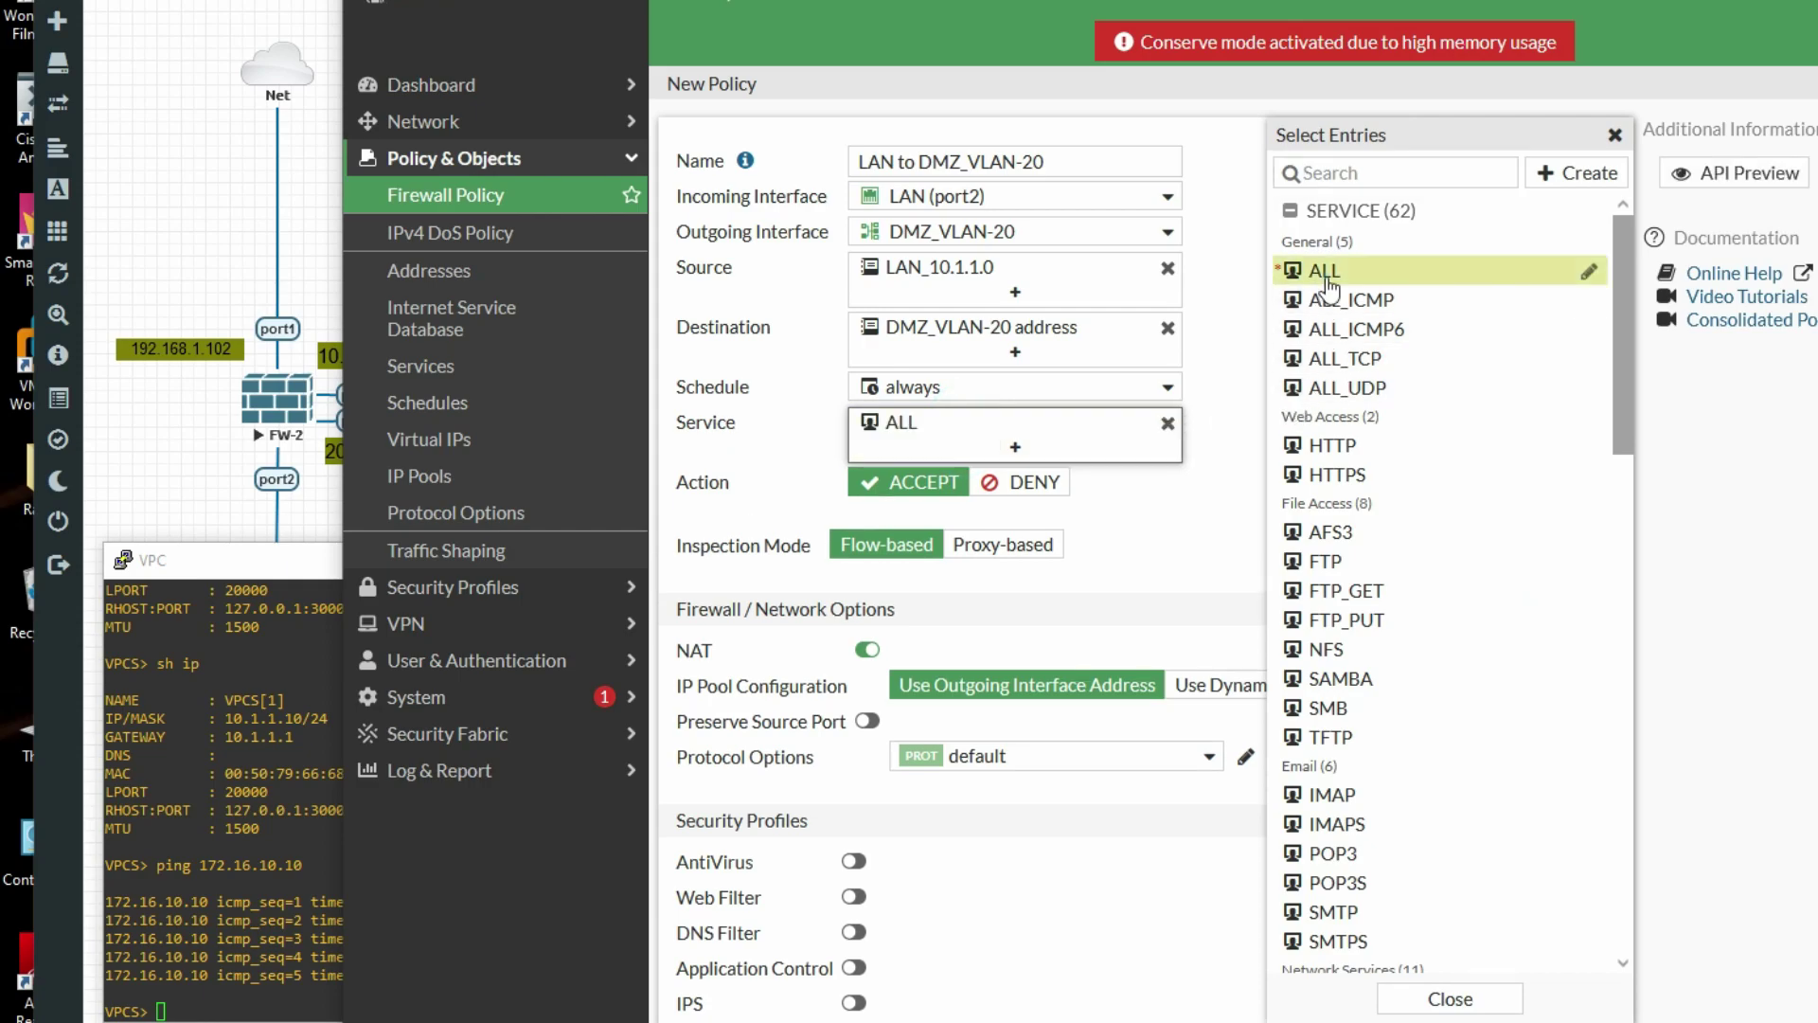
{"action": "left_click", "coordinate": [866, 650]}
{"action": "scroll", "coordinate": [798, 976], "scroll_direction": "down", "scroll_amount": 3}
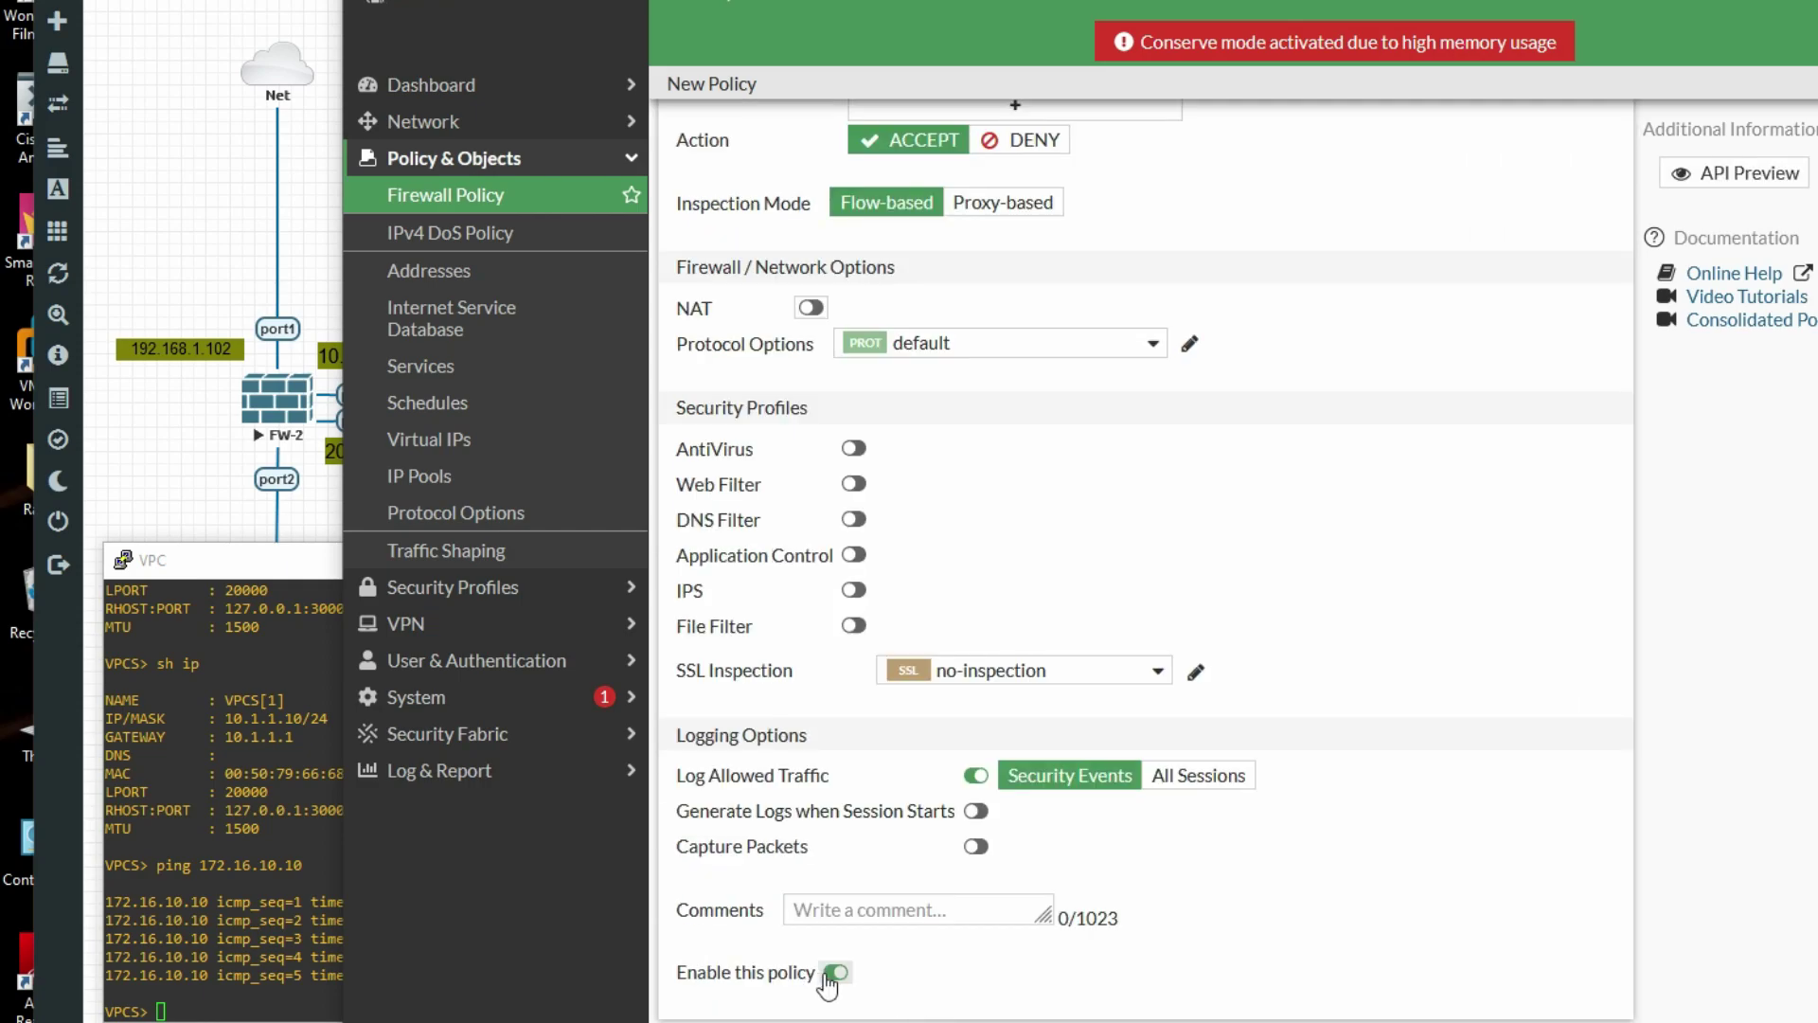
{"action": "left_click", "coordinate": [1194, 1013]}
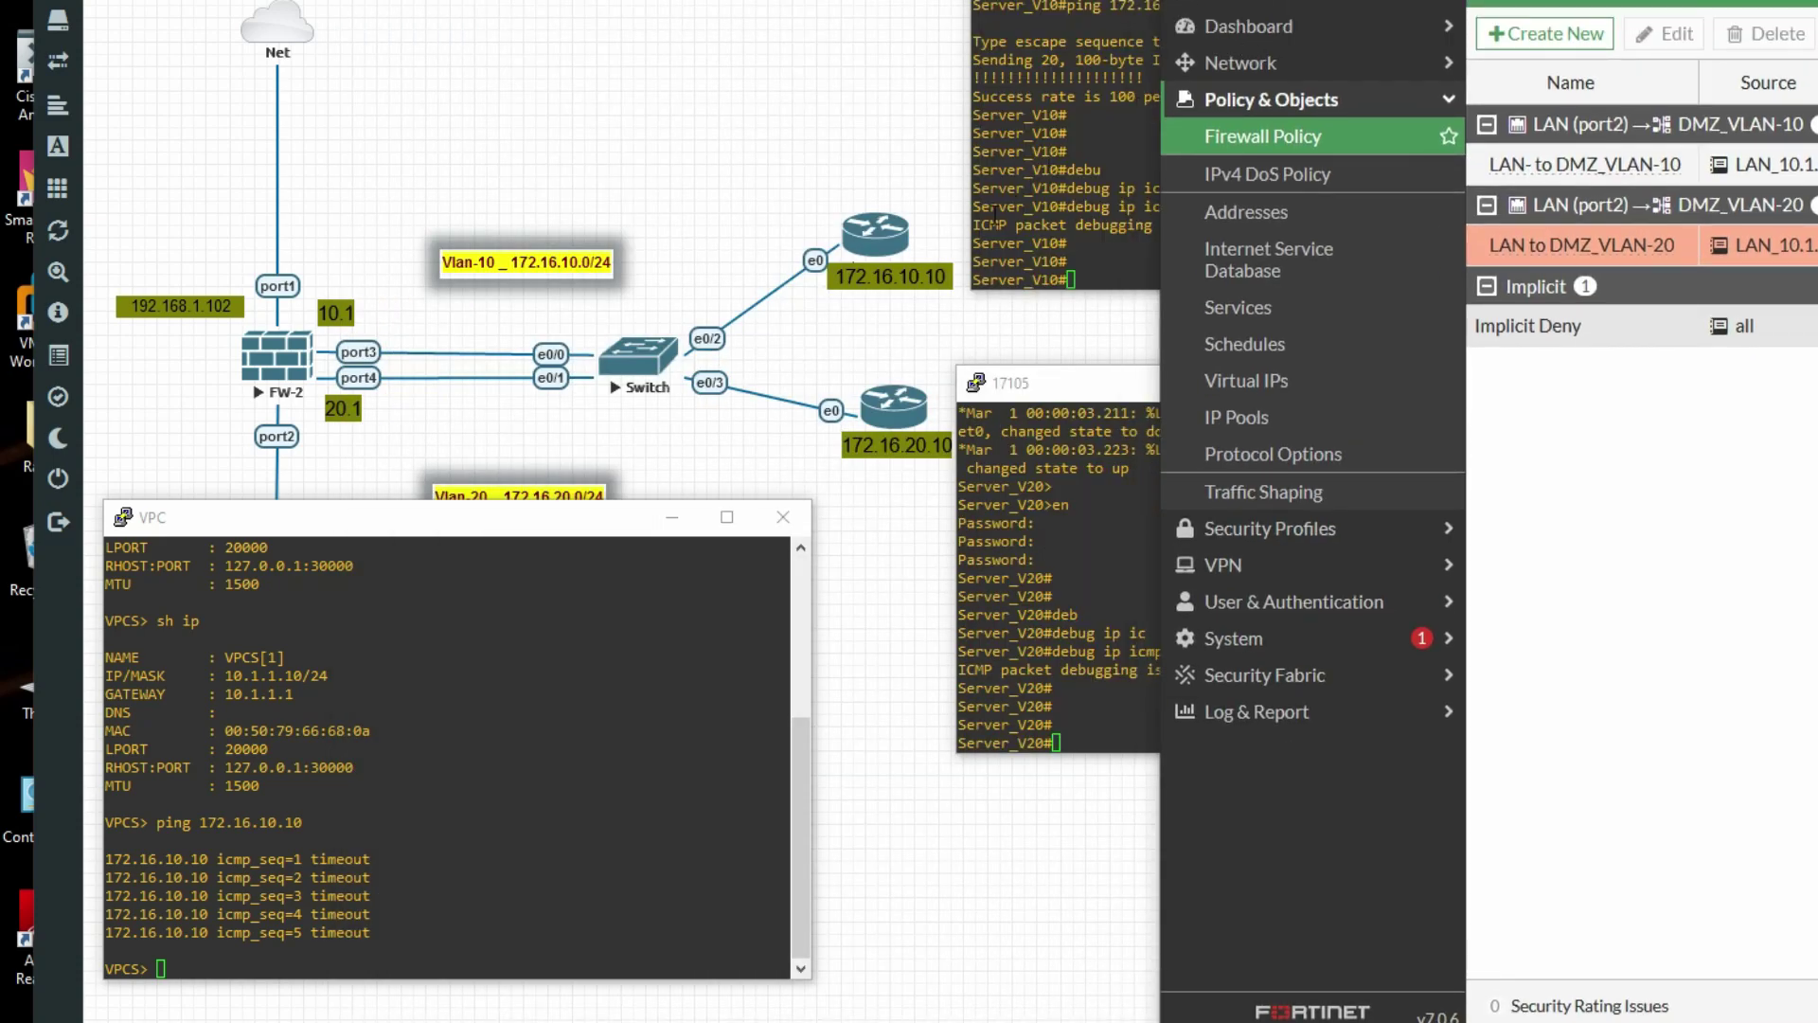
- Ping 172.16.10.10 again from the VPC console and highlight the resulting ICMP debug lines on Server_V10
{"action": "left_click", "coordinate": [412, 754]}
{"action": "key", "text": "Return"}
{"action": "key", "text": "Up"}
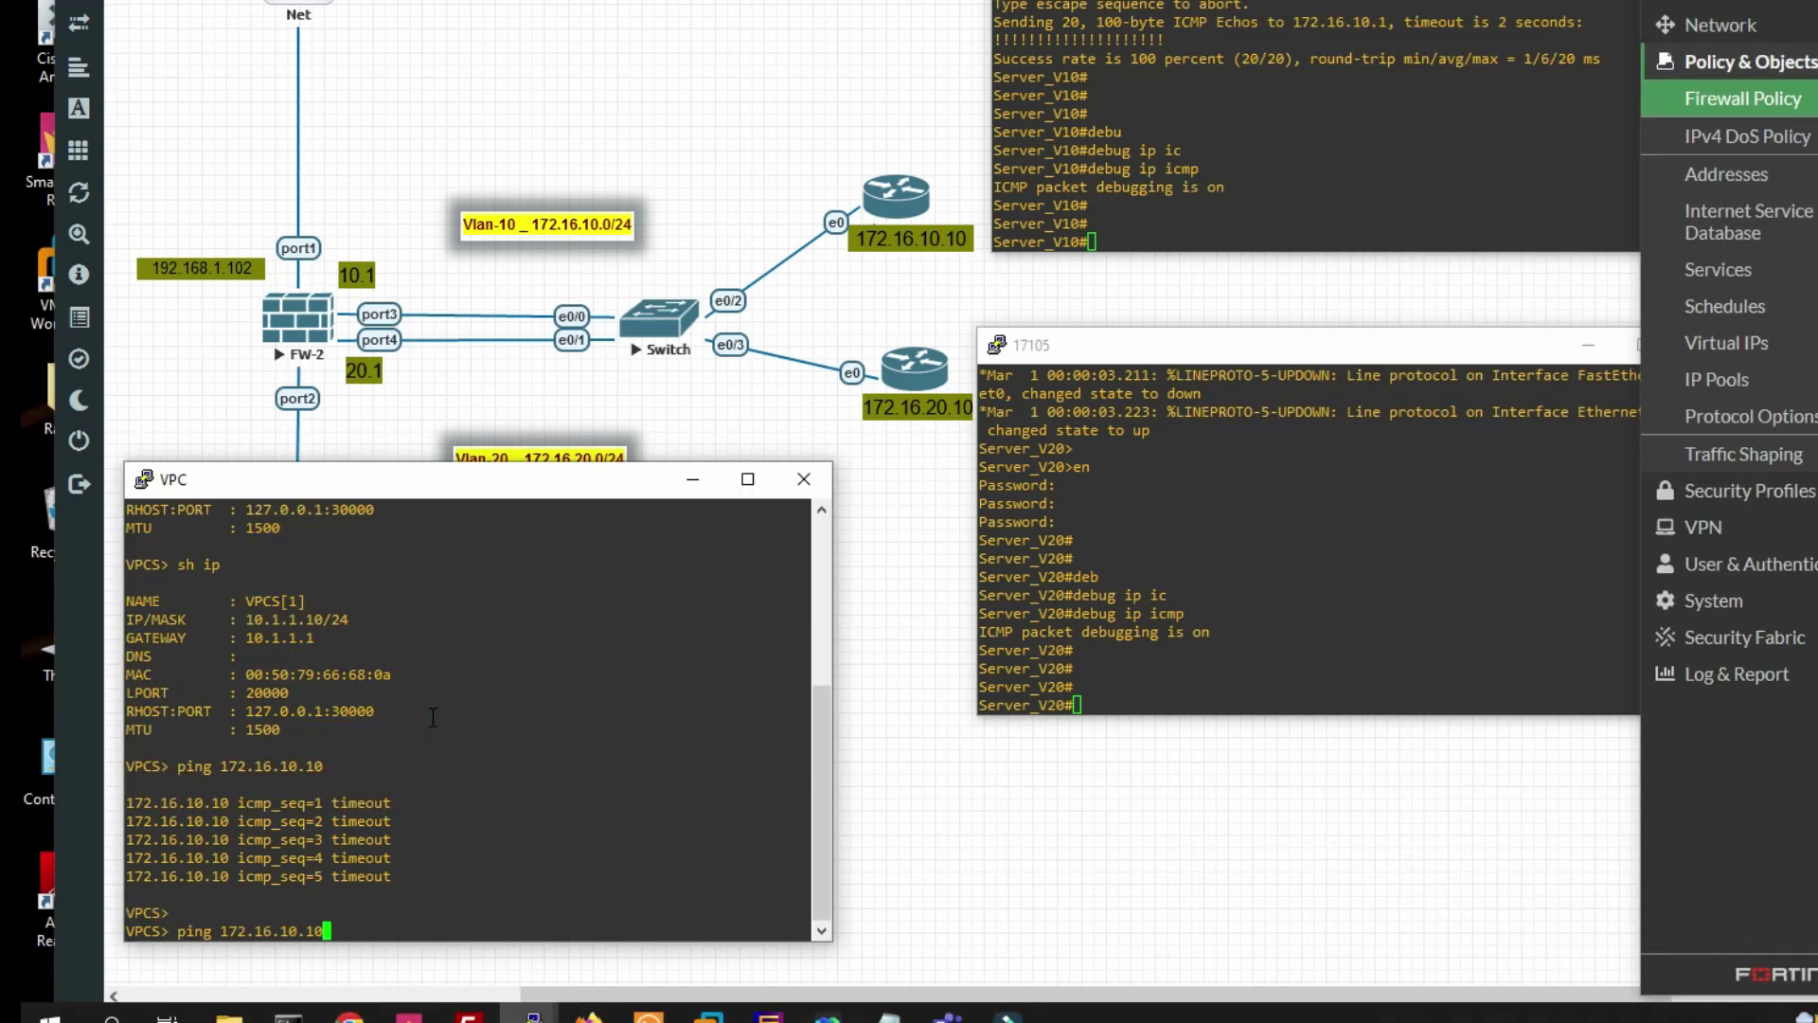
{"action": "key", "text": "Return"}
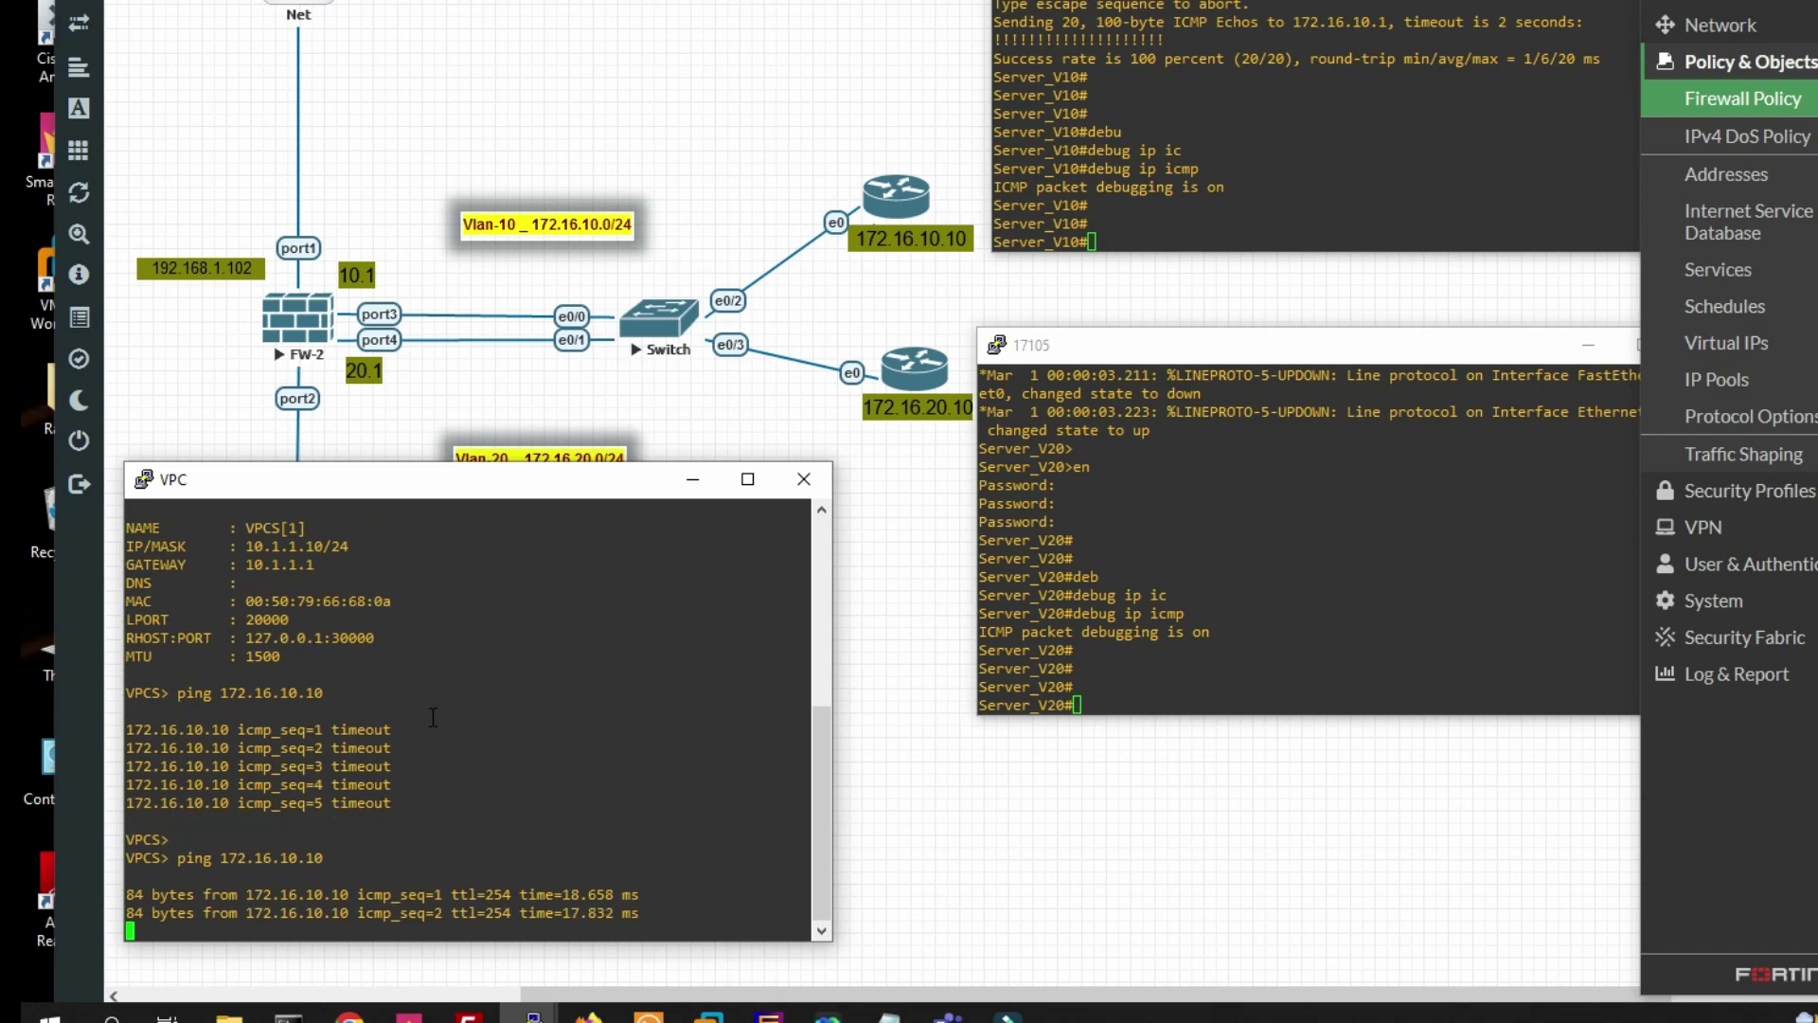
{"action": "left_click_drag", "start_coordinate": [1048, 169], "coordinate": [1587, 240]}
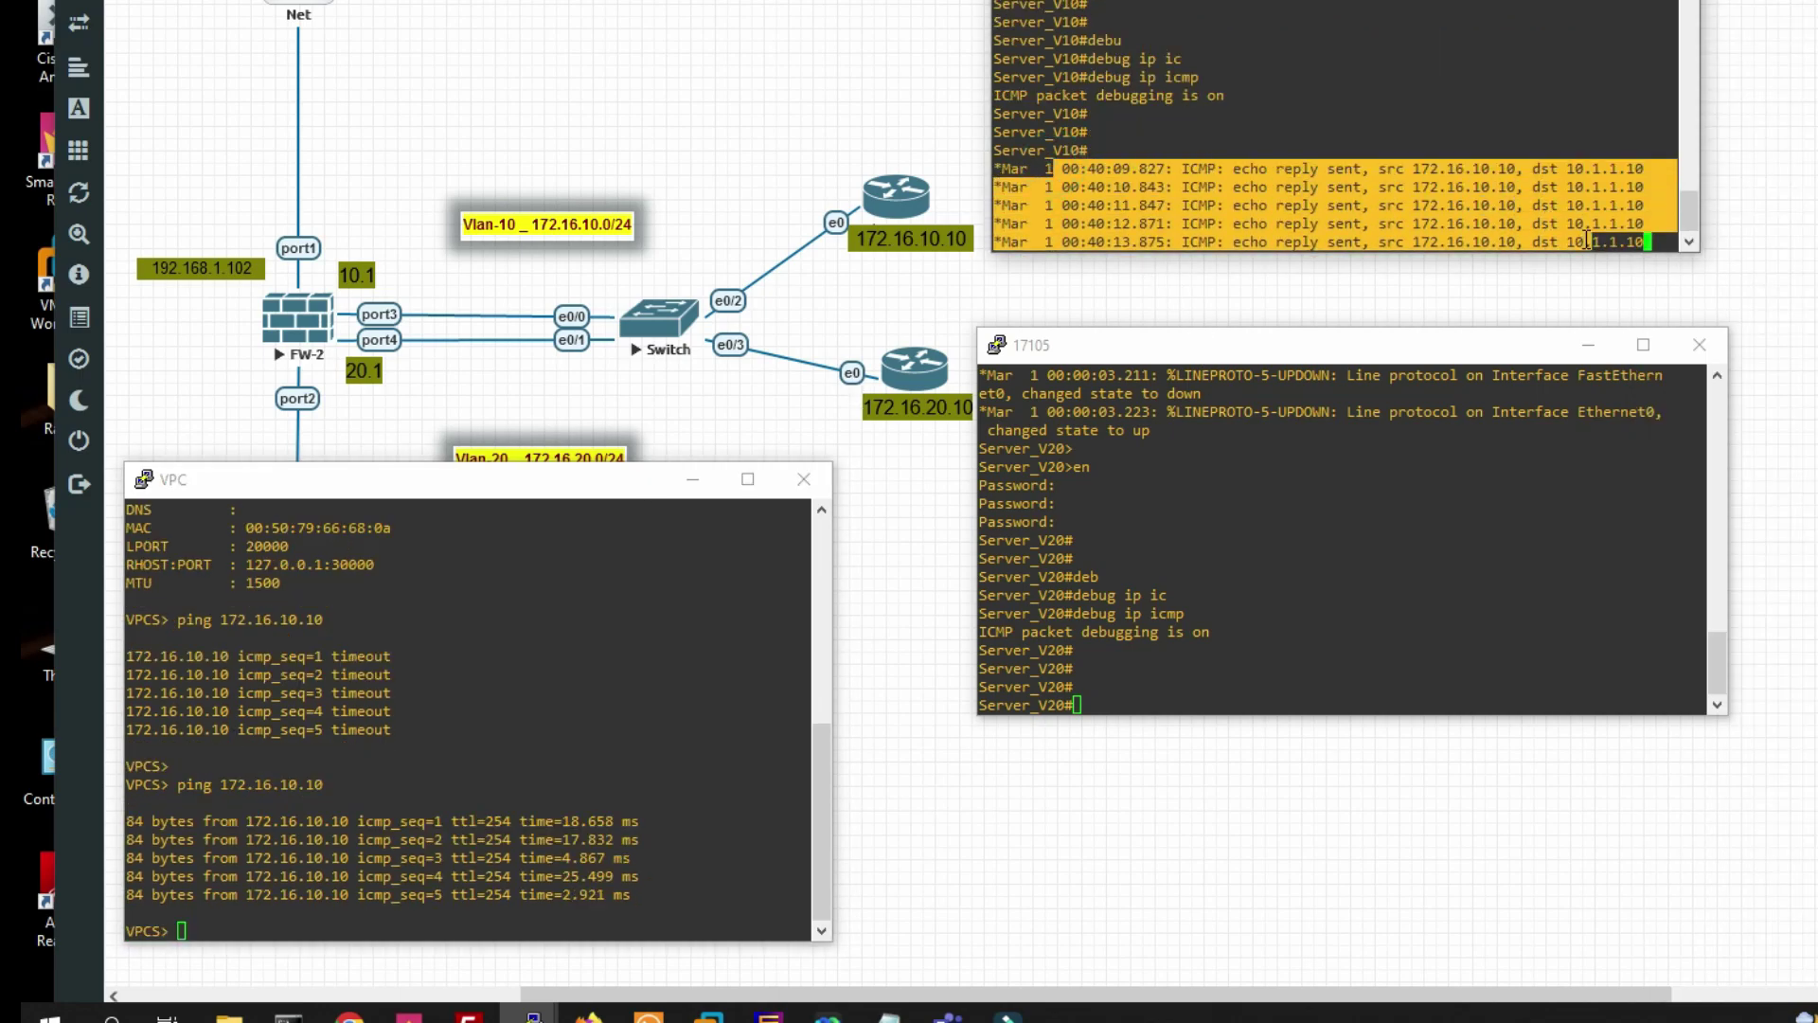
- Ping 172.16.20.10 from the VPC console and check the ICMP debug output on Server_V20
{"action": "left_click", "coordinate": [471, 907]}
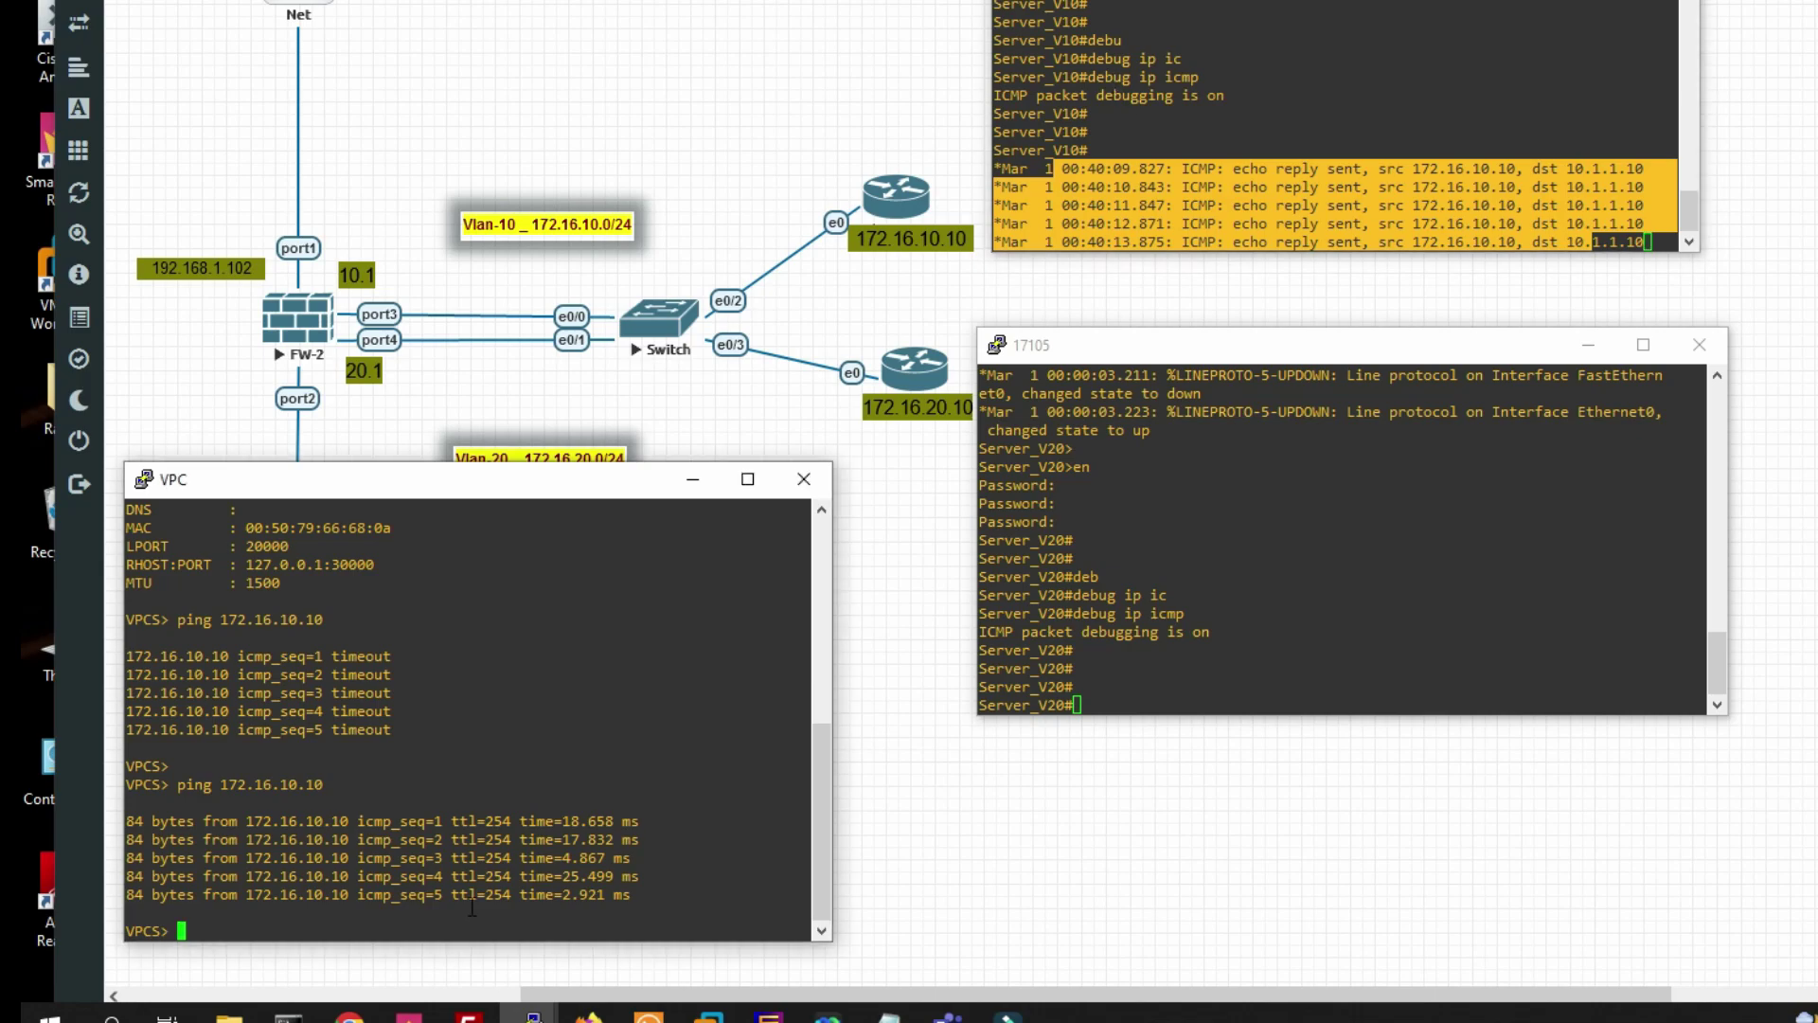
{"action": "key", "text": "Up"}
{"action": "key", "text": "BackSpace"}
{"action": "key", "text": "BackSpace"}
{"action": "key", "text": "BackSpace"}
{"action": "key", "text": "BackSpace"}
{"action": "key", "text": "BackSpace"}
{"action": "type", "text": "20.10"}
{"action": "key", "text": "Return"}
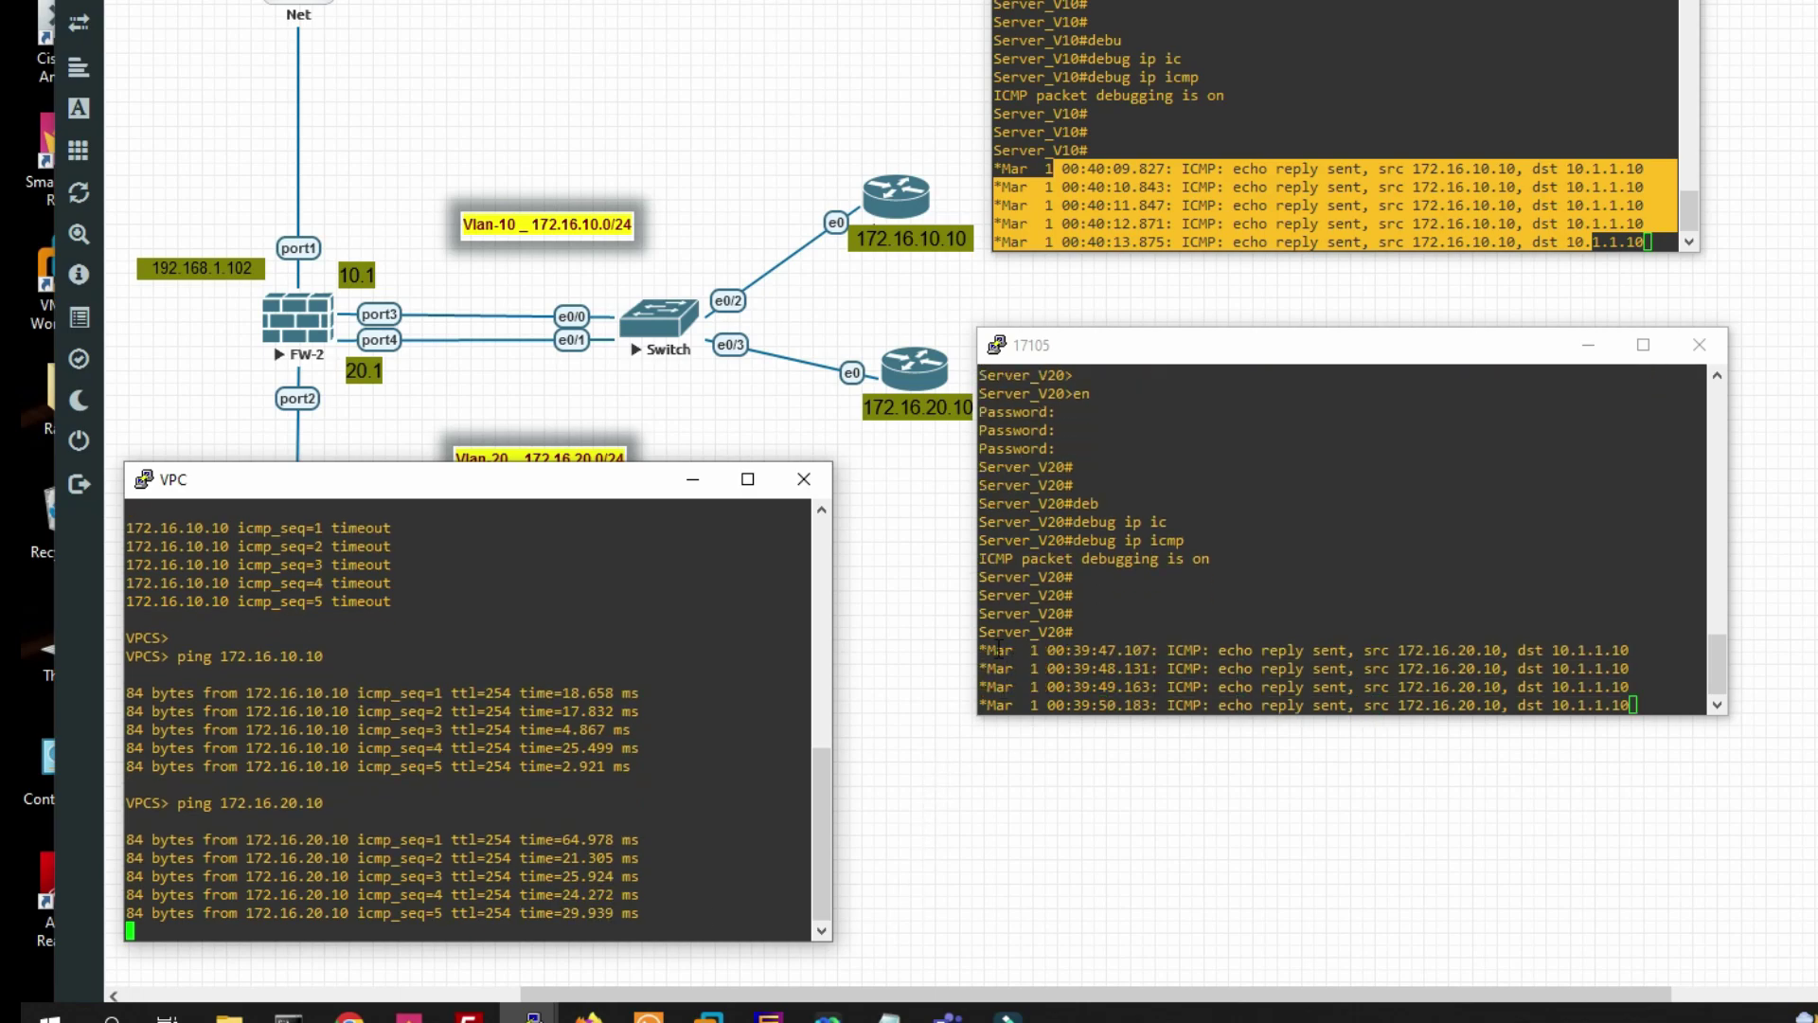
{"action": "left_click_drag", "start_coordinate": [999, 647], "coordinate": [1659, 739]}
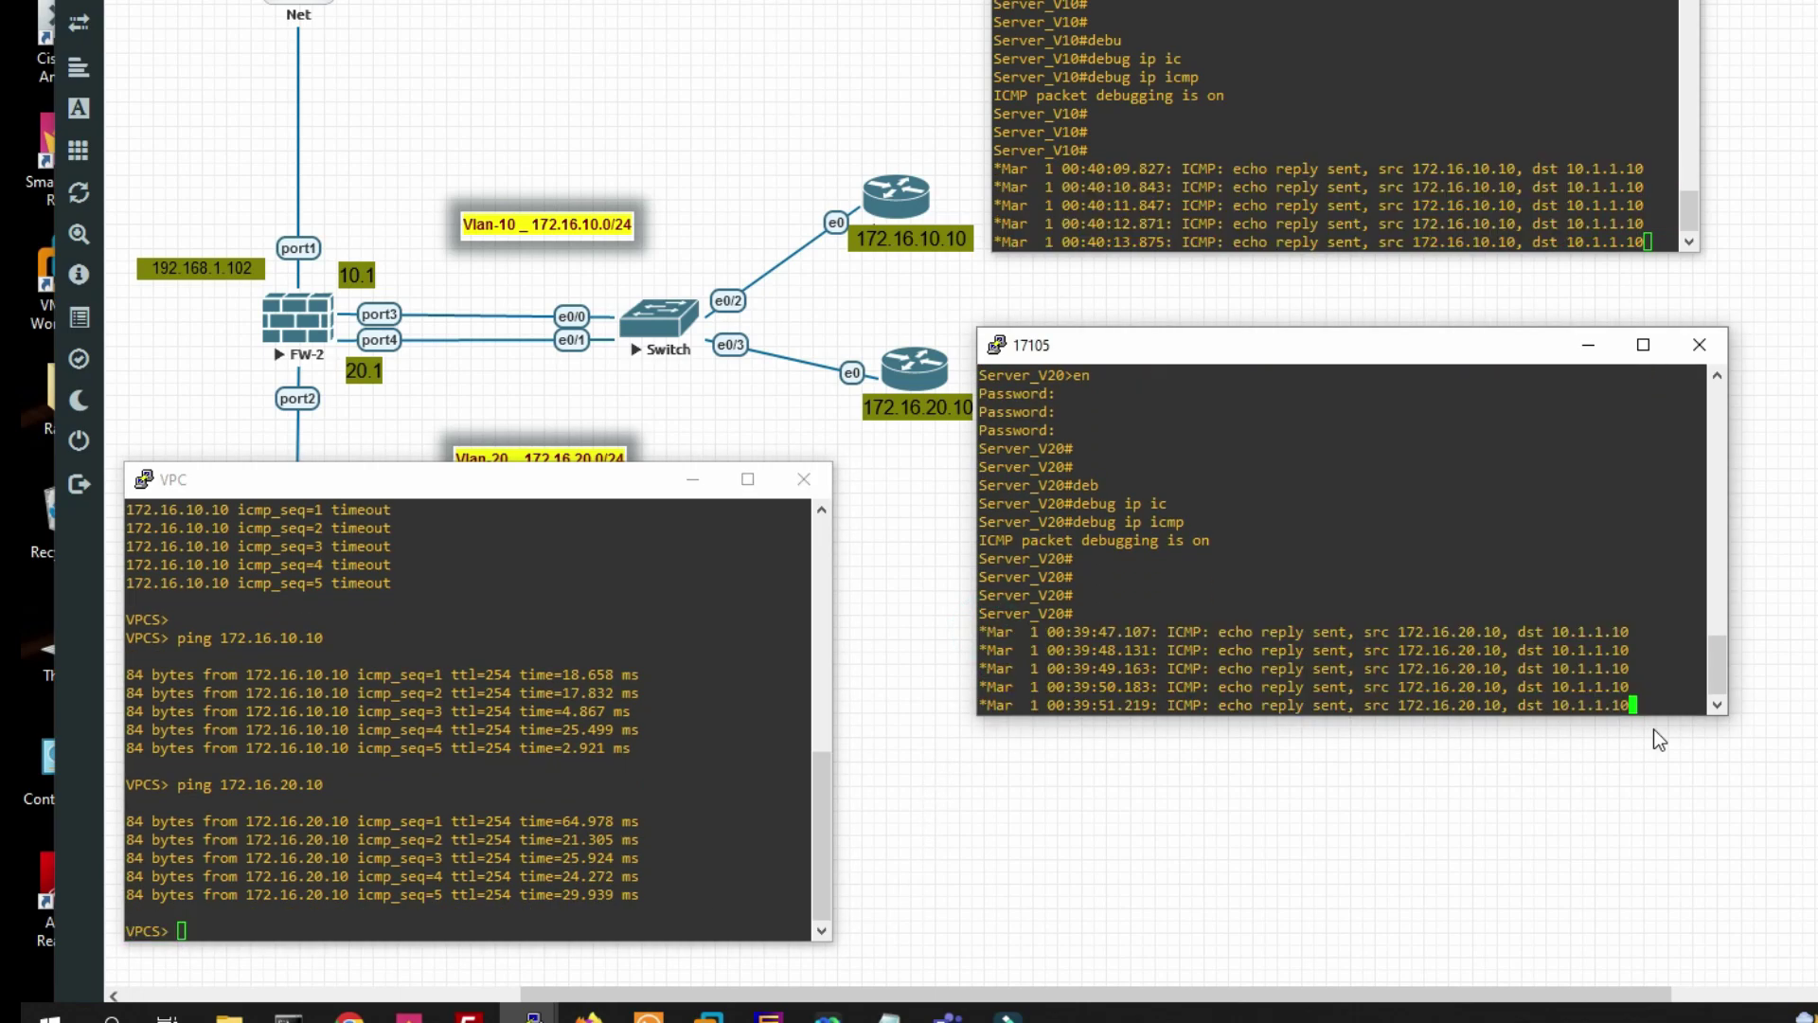
{"action": "key", "text": "Return"}
{"action": "key", "text": "Return"}
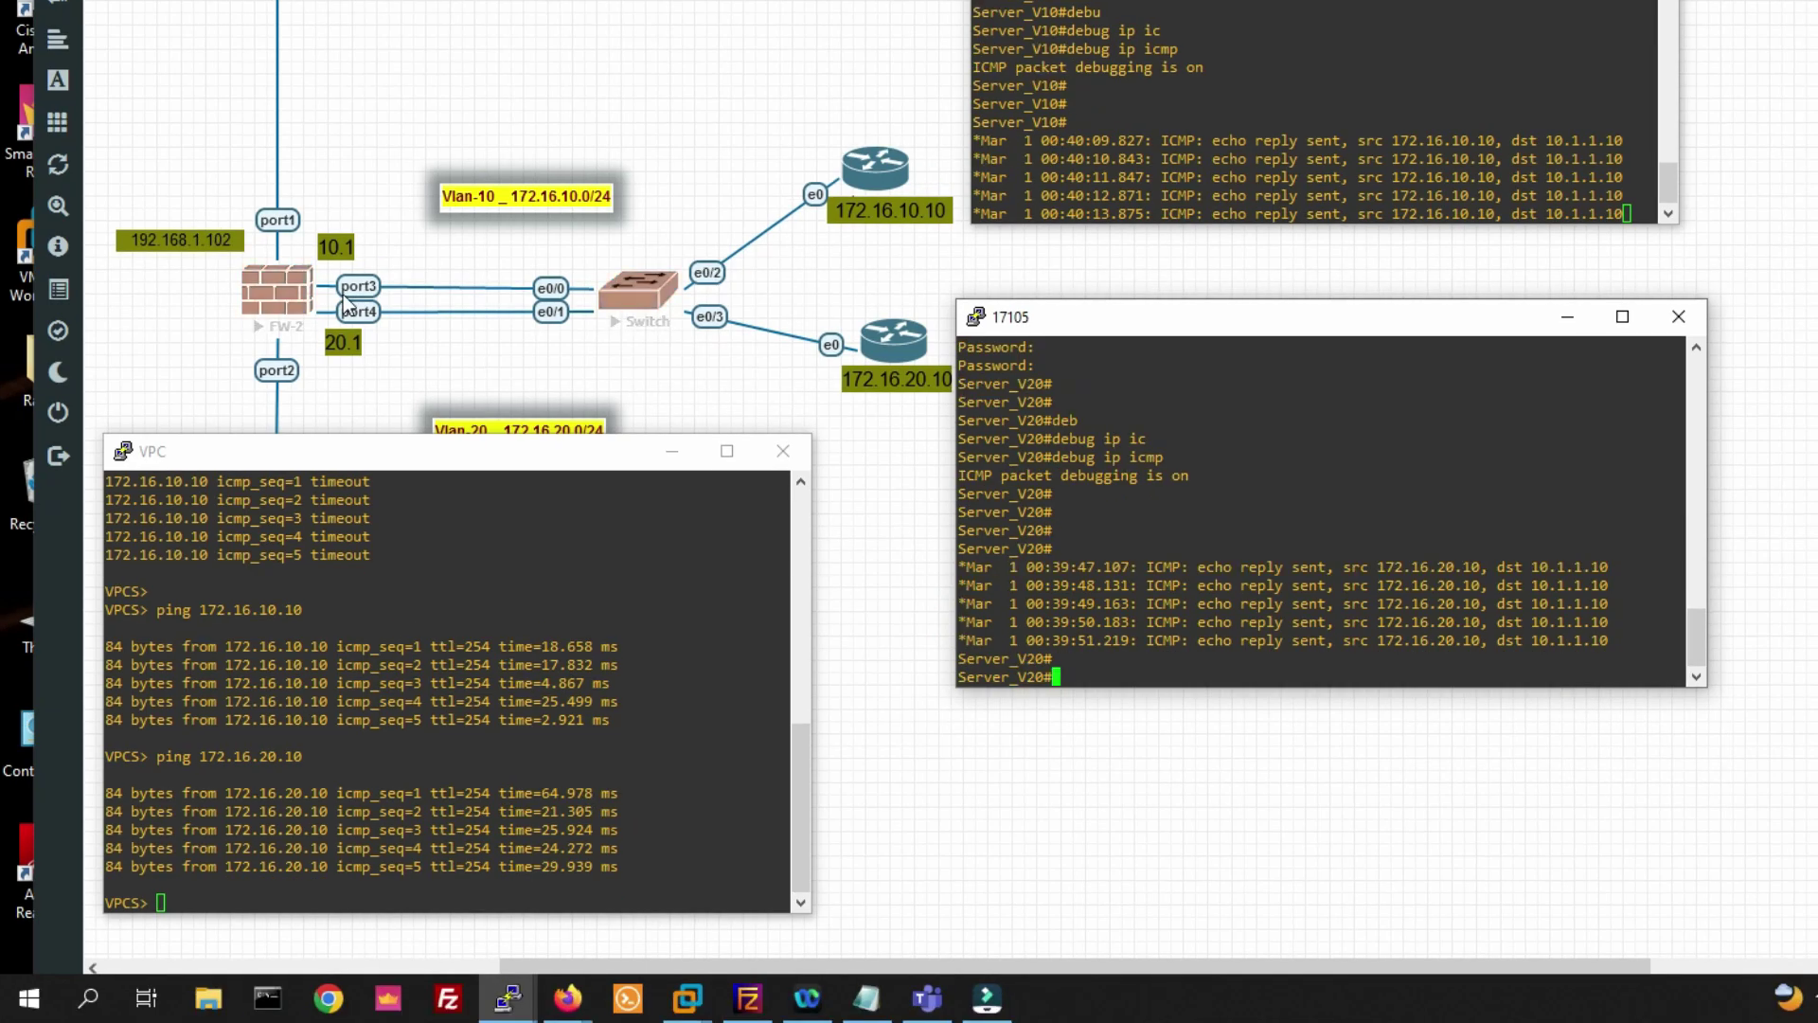